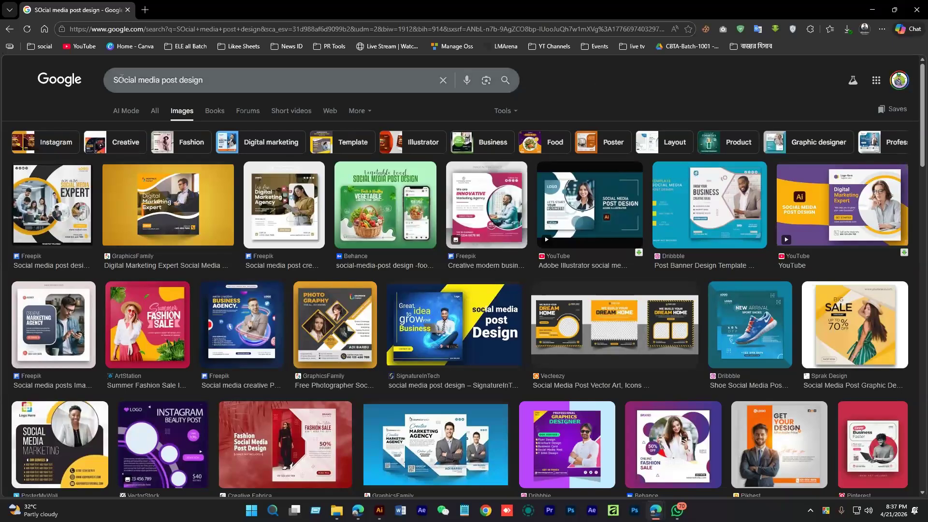
# Correct the search query to 'Social media products post design' and copy it
pyautogui.click(121, 80)
pyautogui.press('BackSpace')
pyautogui.write('o')
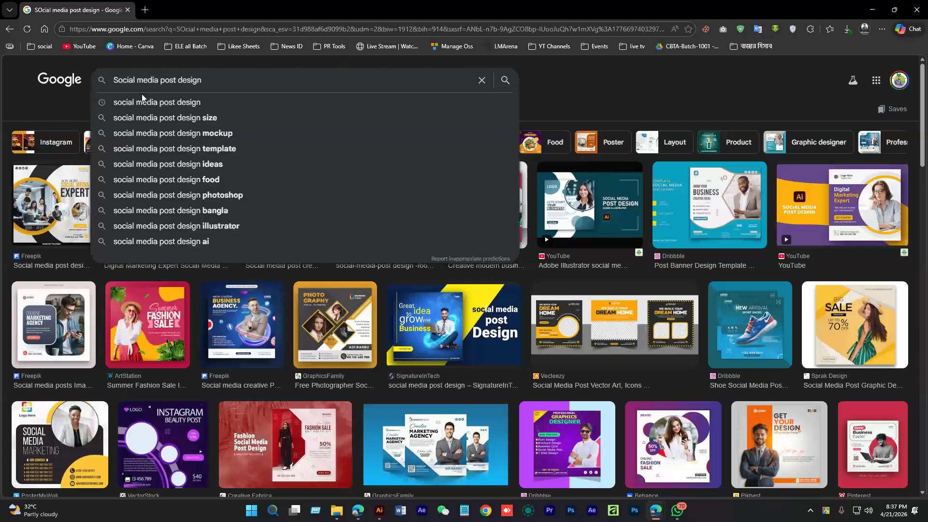
pyautogui.click(158, 80)
pyautogui.write('products')
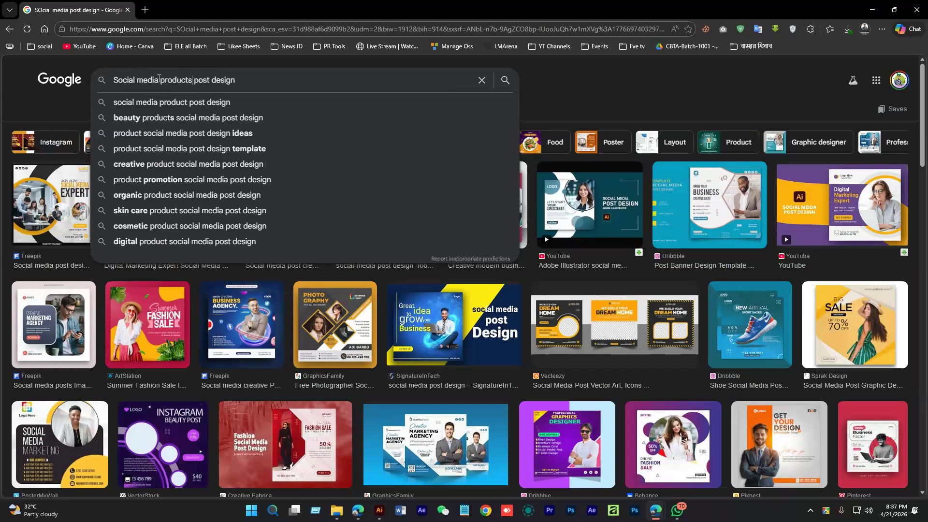
pyautogui.hotkey('ctrl', 'a')
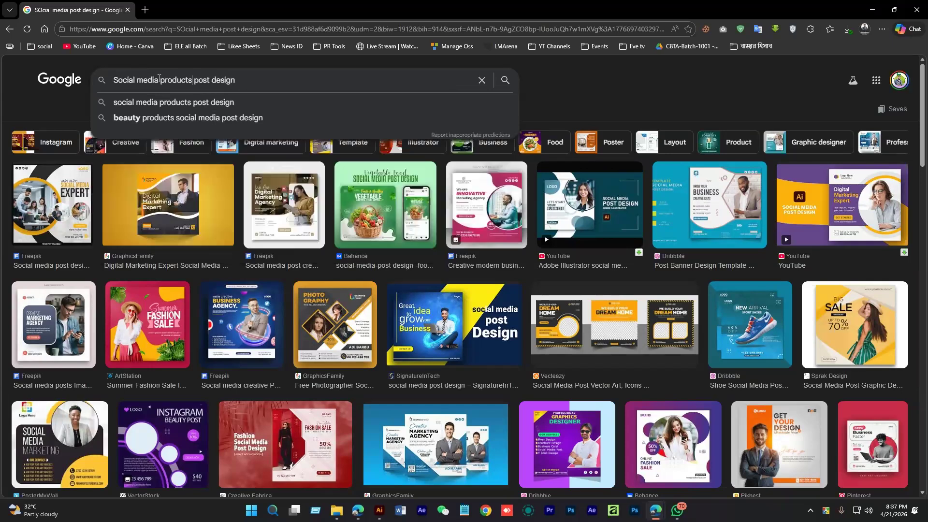
pyautogui.hotkey('ctrl', 'c')
# Search the copied query in a new tab, browse its image results, then return to the first tab
pyautogui.click(145, 10)
pyautogui.hotkey('ctrl', 'v')
pyautogui.press('Return')
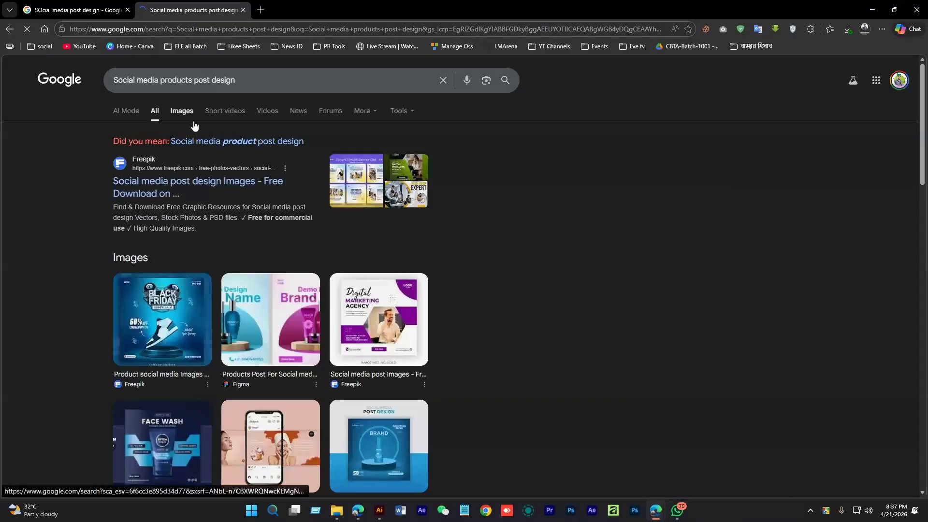
pyautogui.click(186, 113)
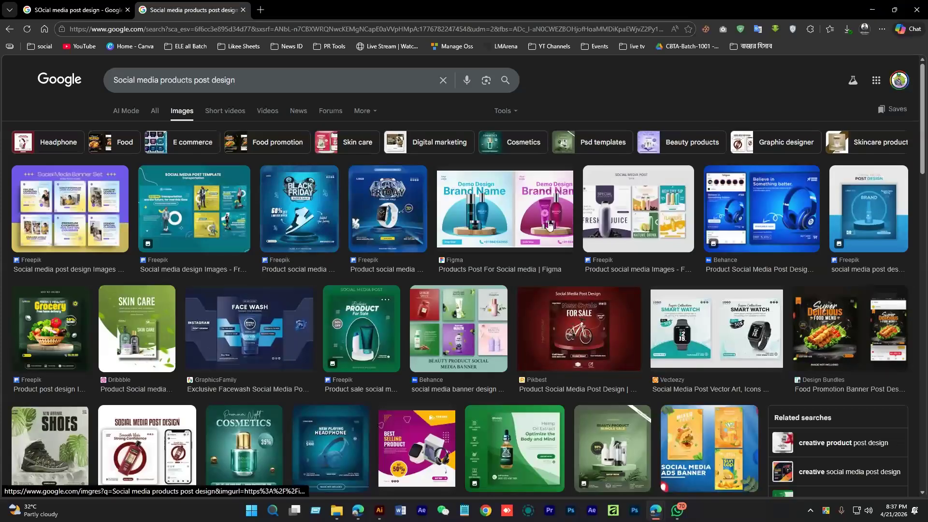
pyautogui.scroll(-3, 531, 299)
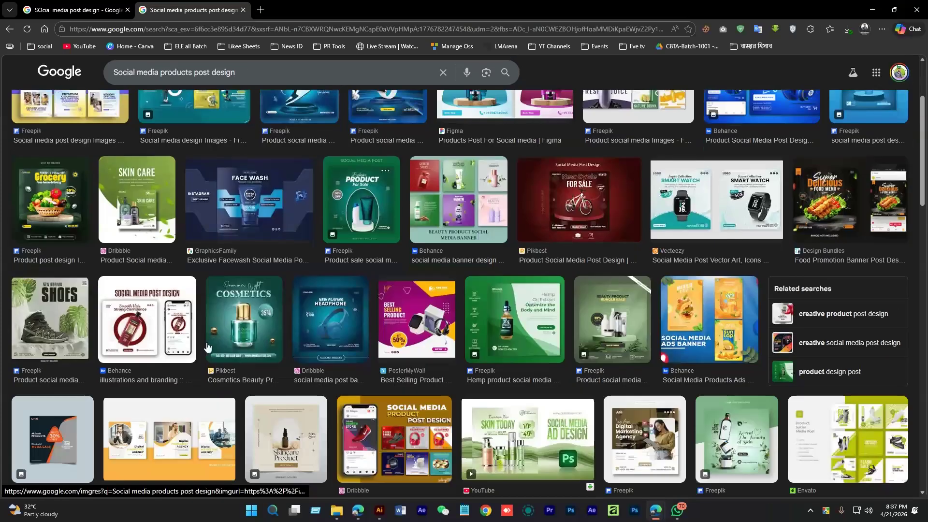
pyautogui.scroll(-3, 208, 348)
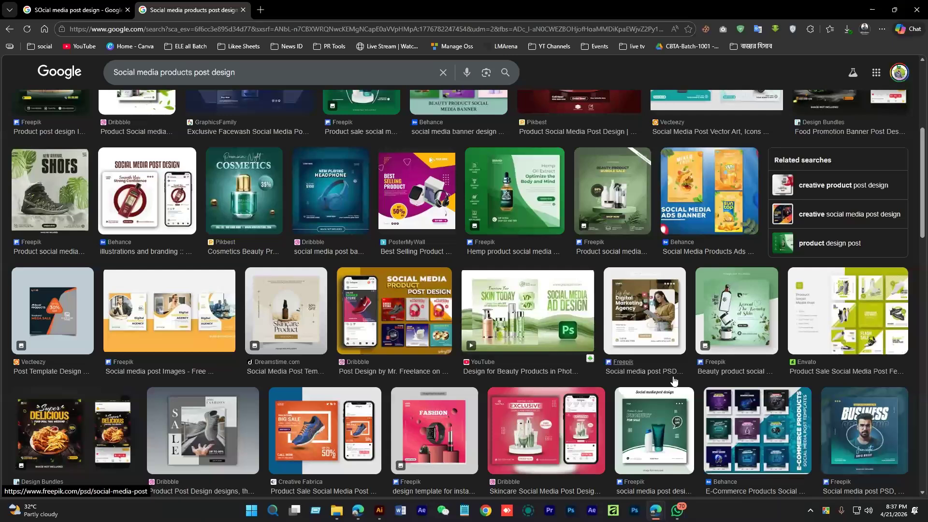
pyautogui.click(44, 3)
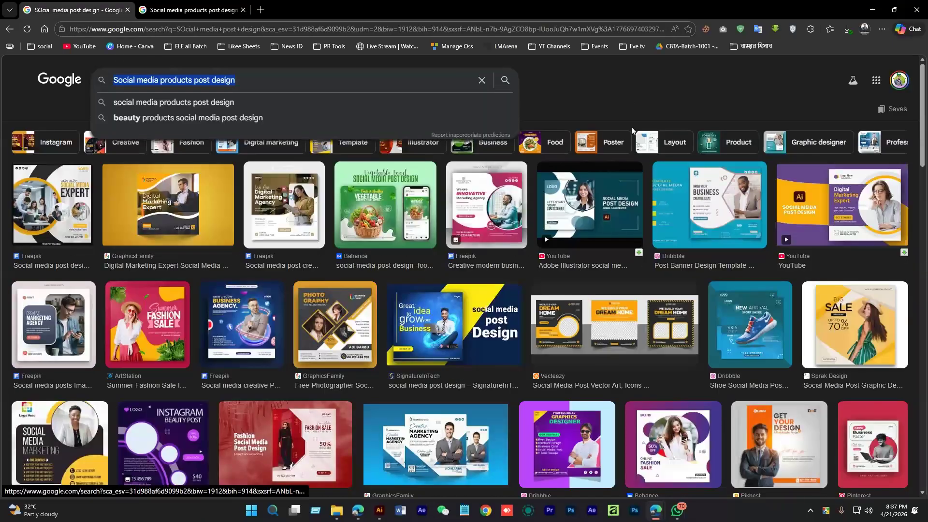
pyautogui.click(641, 100)
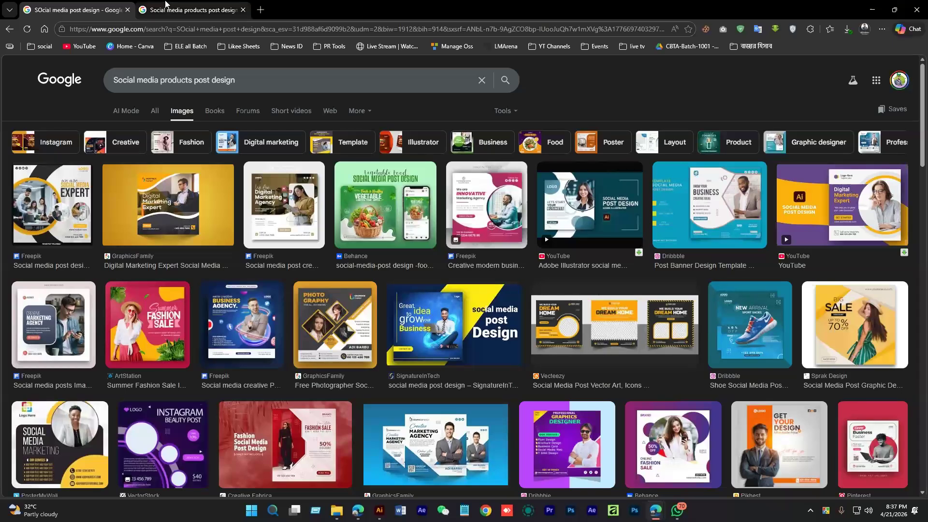
pyautogui.click(165, 4)
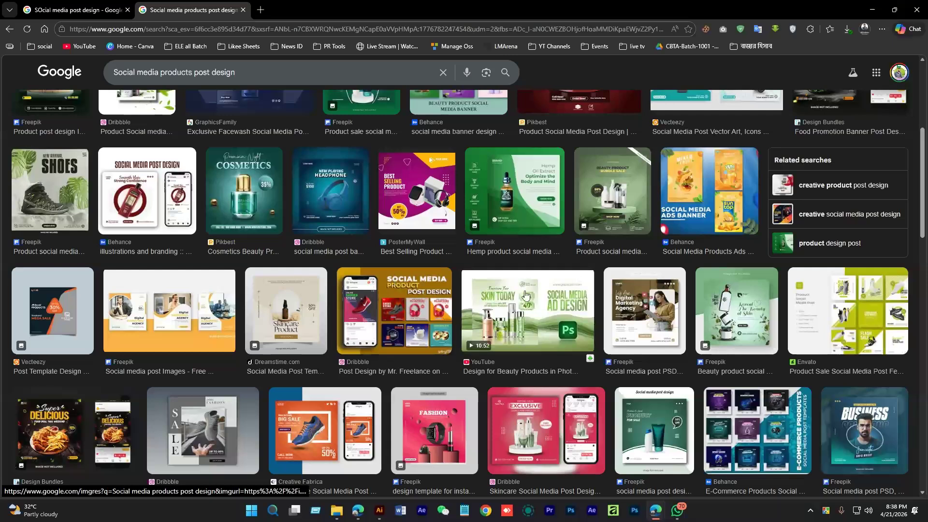
pyautogui.scroll(1, 482, 328)
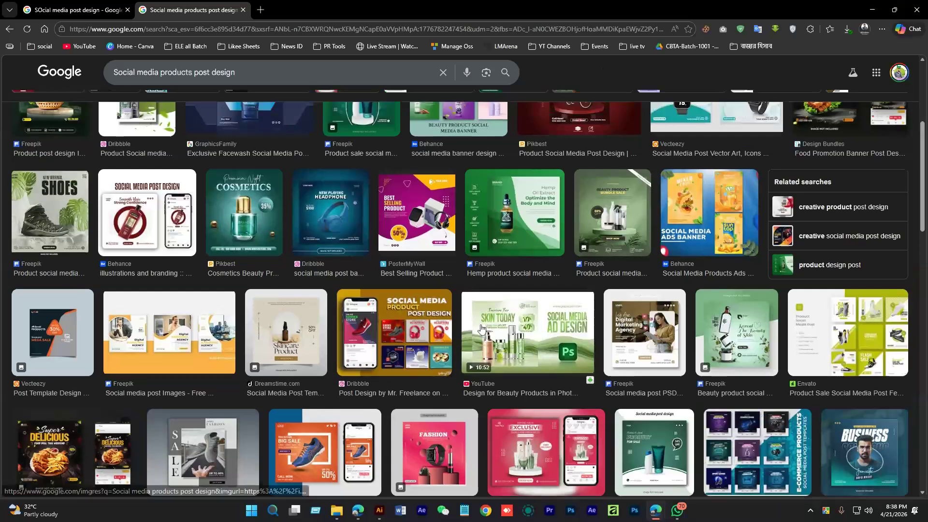
pyautogui.scroll(5, 482, 329)
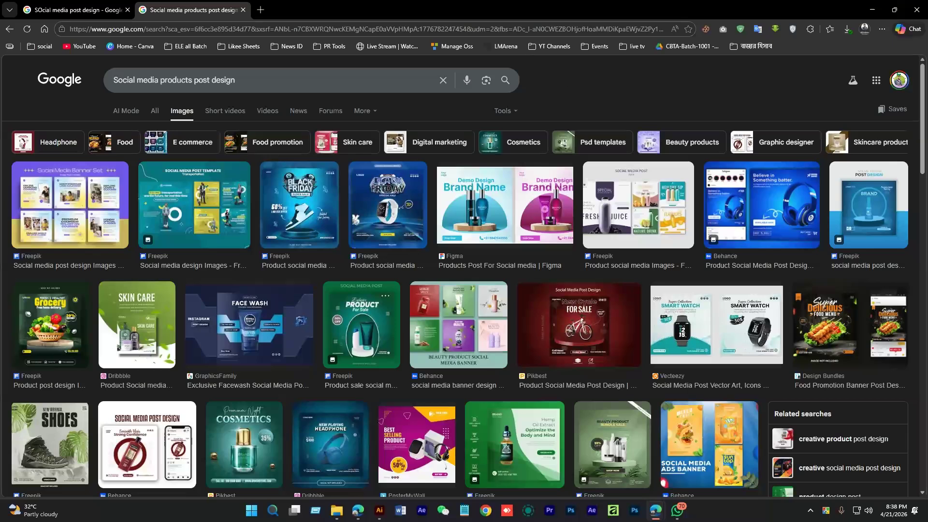
pyautogui.click(107, 15)
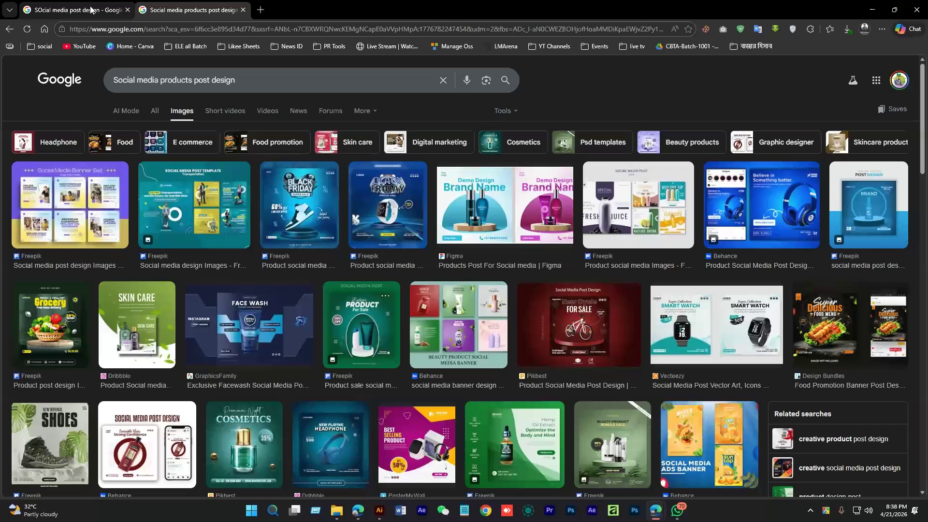
# Load a Behance profile page in a new tab and scroll through it
pyautogui.hotkey('ctrl', 't')
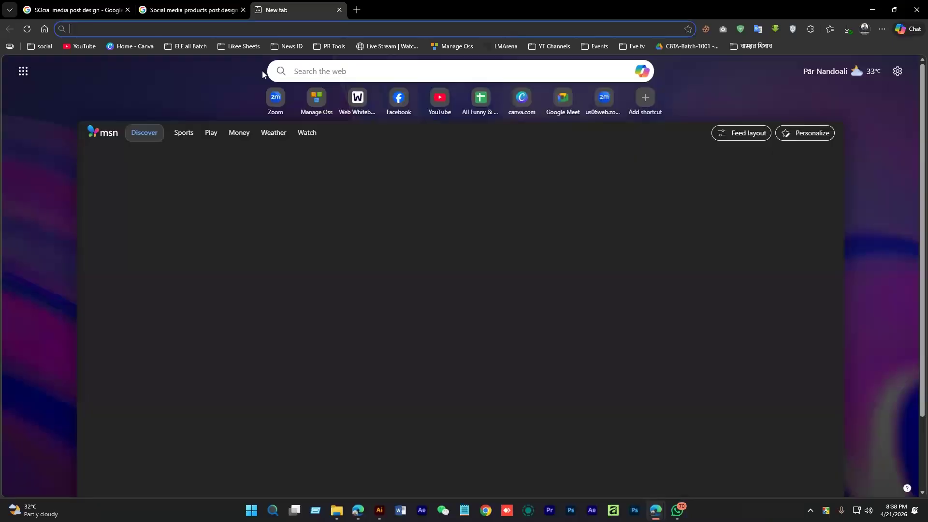
pyautogui.write('behance.net/himelbme')
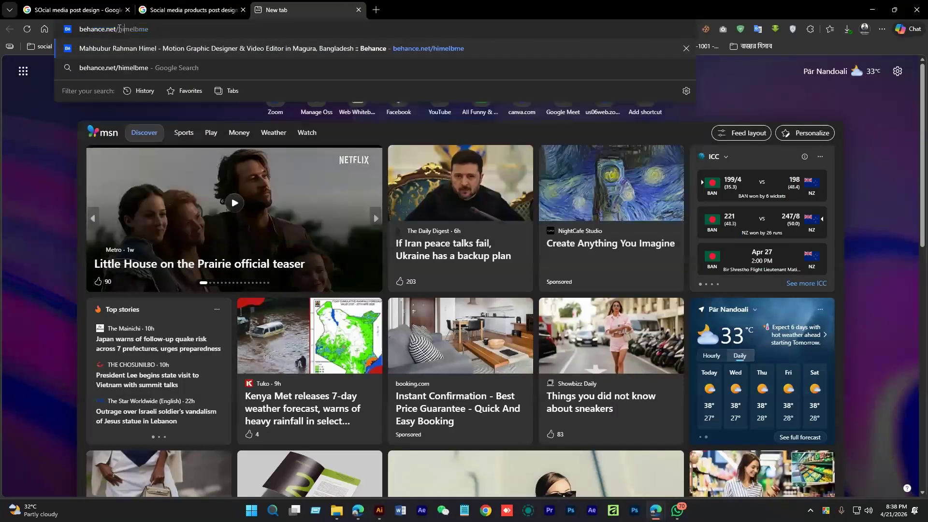
pyautogui.press('Return')
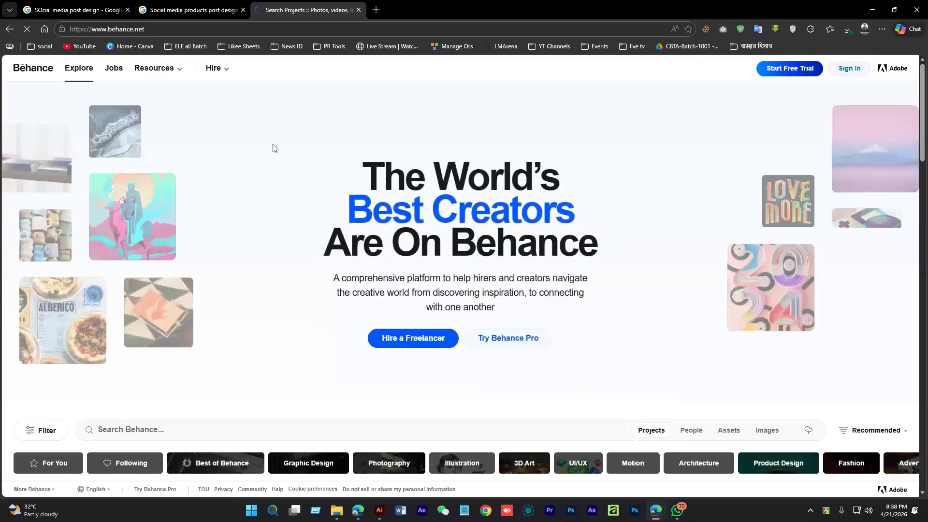
pyautogui.scroll(-10, 529, 275)
pyautogui.scroll(-1, 515, 354)
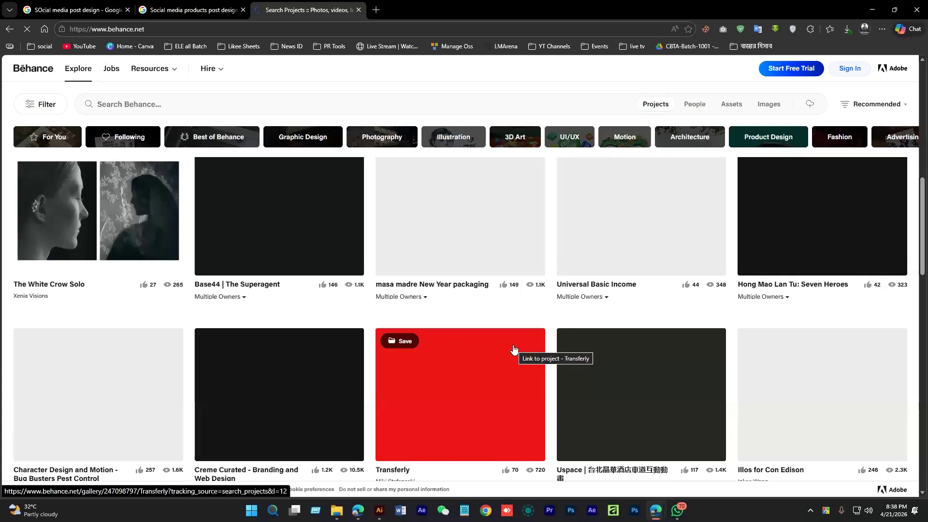
pyautogui.scroll(-1, 383, 366)
pyautogui.scroll(-3, 384, 366)
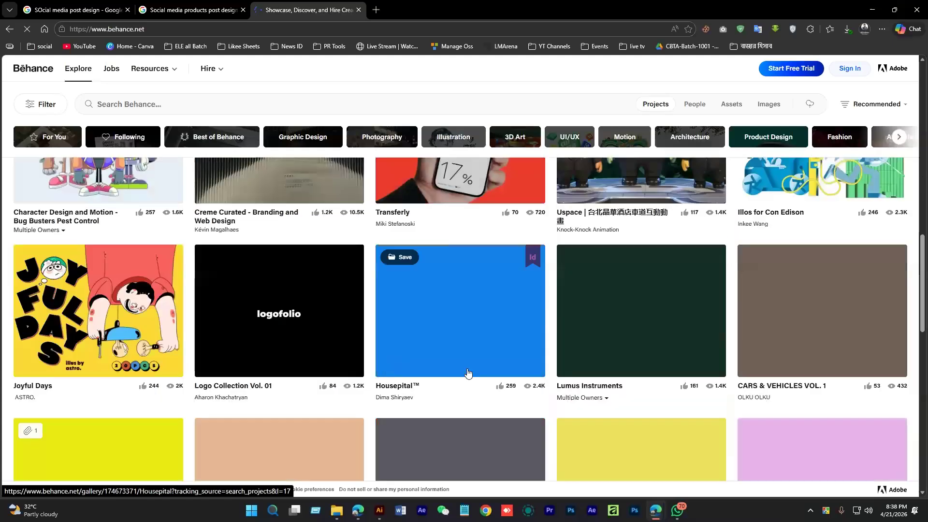
pyautogui.scroll(5, 261, 172)
pyautogui.scroll(-5, 178, 282)
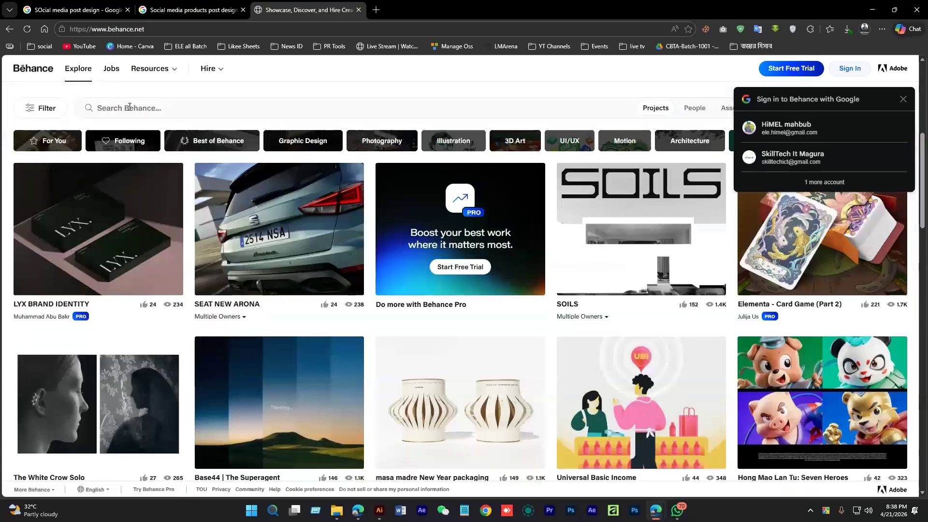
# Search Behance projects for 'Social media products post design'
pyautogui.click(181, 109)
pyautogui.write('Social media products post design')
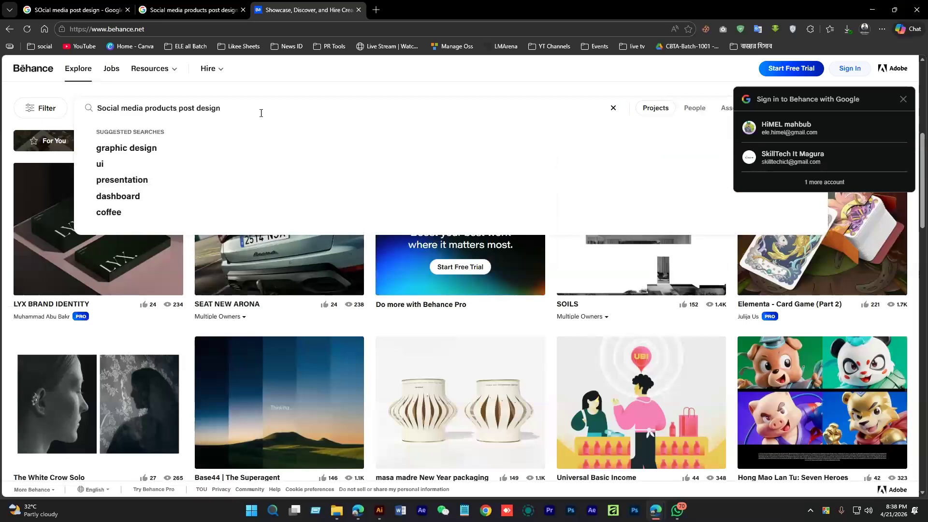
pyautogui.press('Return')
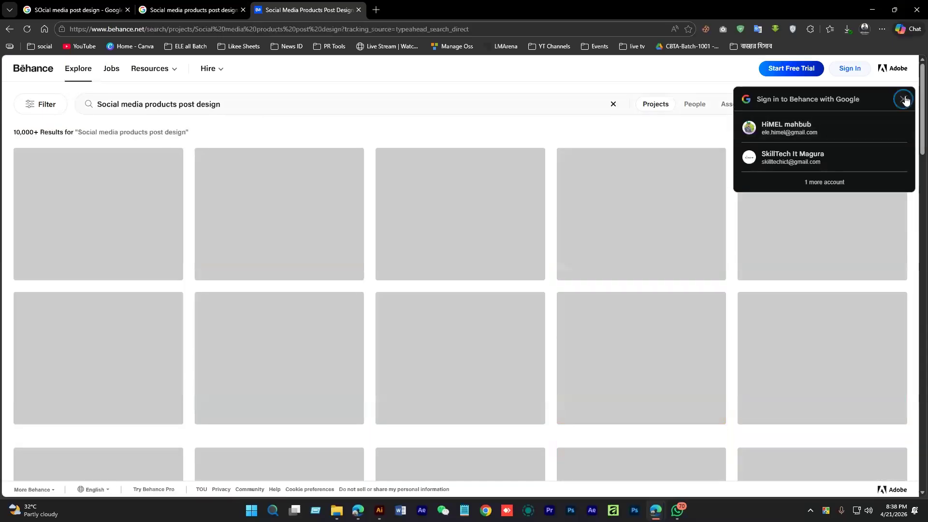
# Dismiss the sign-in prompt, open five product-post projects in background tabs, and view Miss White
pyautogui.click(903, 99)
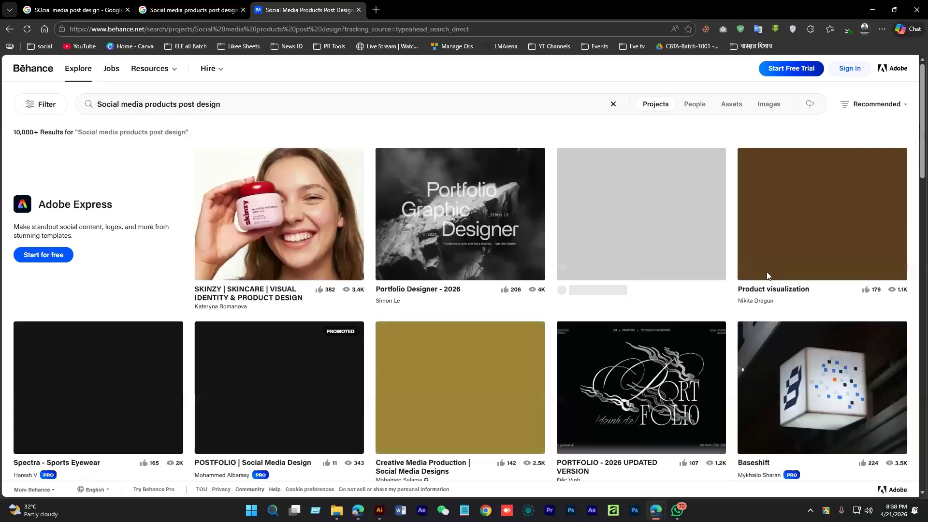
pyautogui.scroll(-3, 408, 405)
pyautogui.scroll(-4, 478, 405)
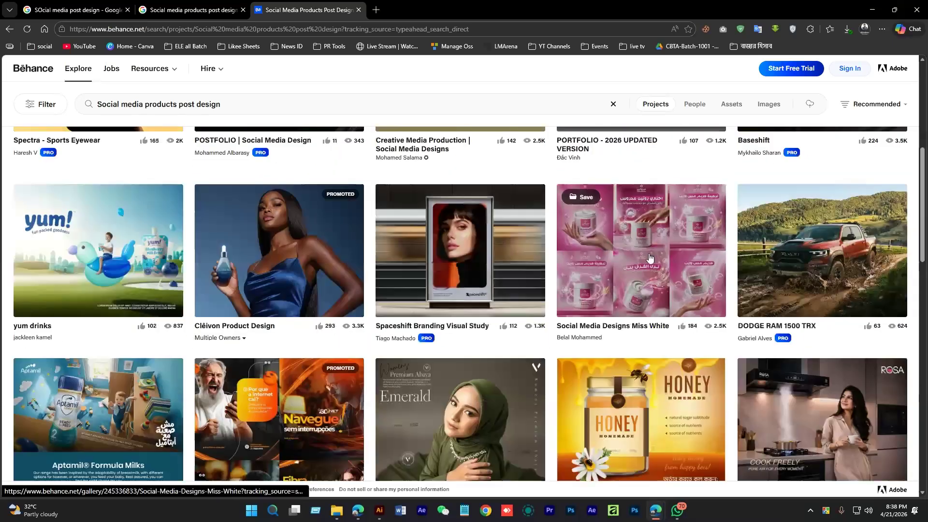
pyautogui.middleClick(133, 259)
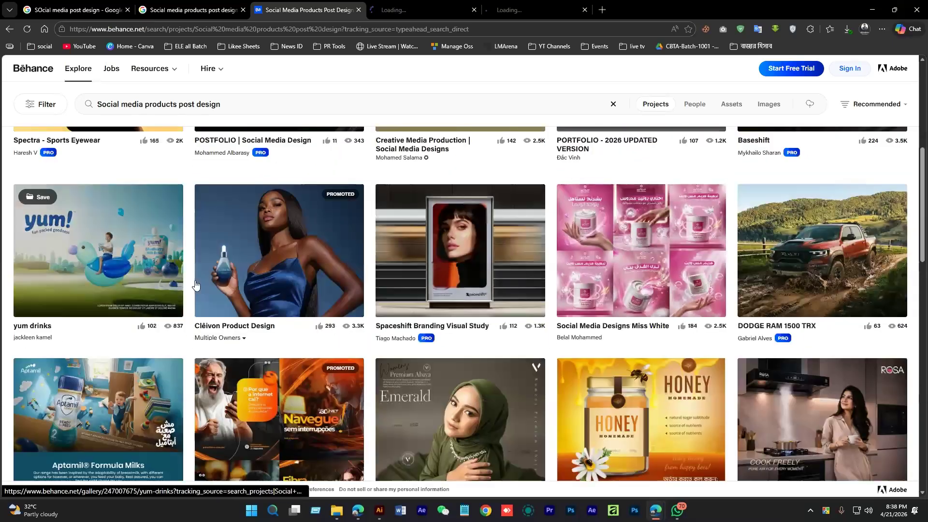
pyautogui.scroll(-3, 291, 297)
pyautogui.middleClick(291, 297)
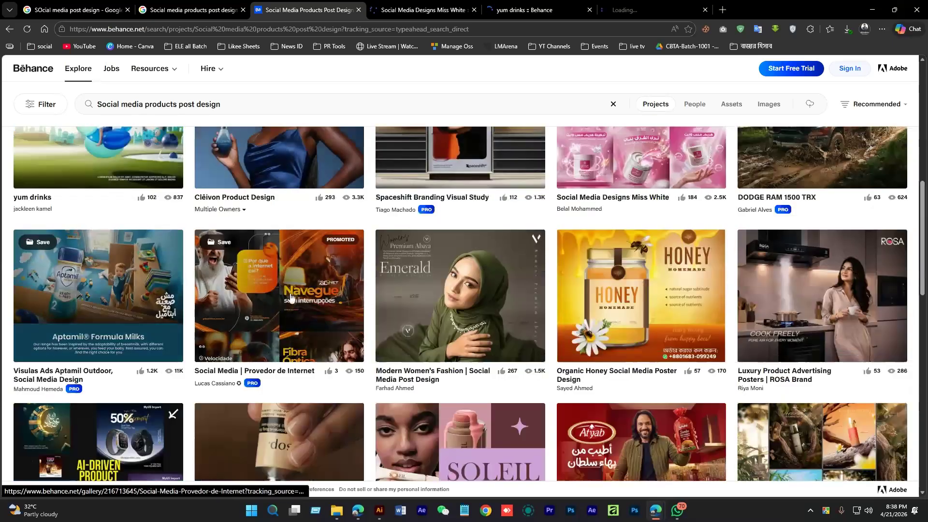
pyautogui.middleClick(290, 296)
pyautogui.scroll(-4, 489, 303)
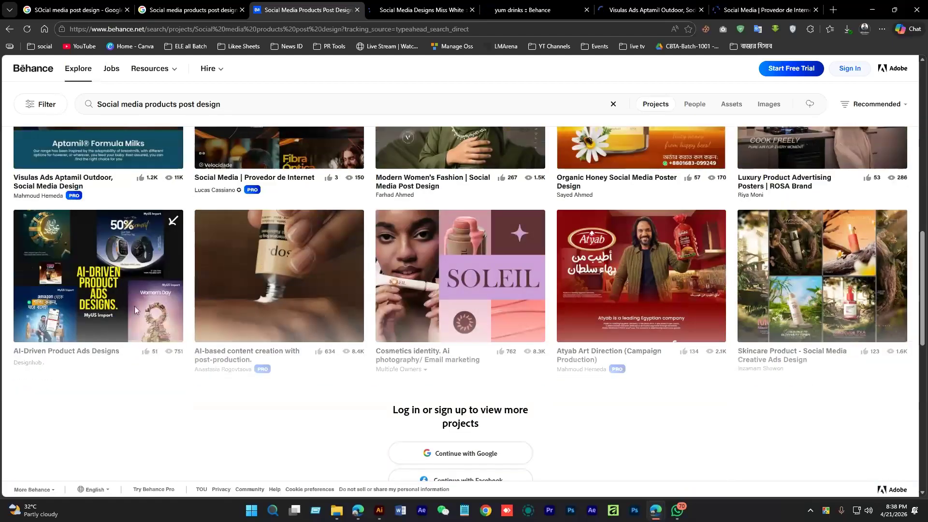
pyautogui.middleClick(135, 306)
pyautogui.scroll(-5, 513, 196)
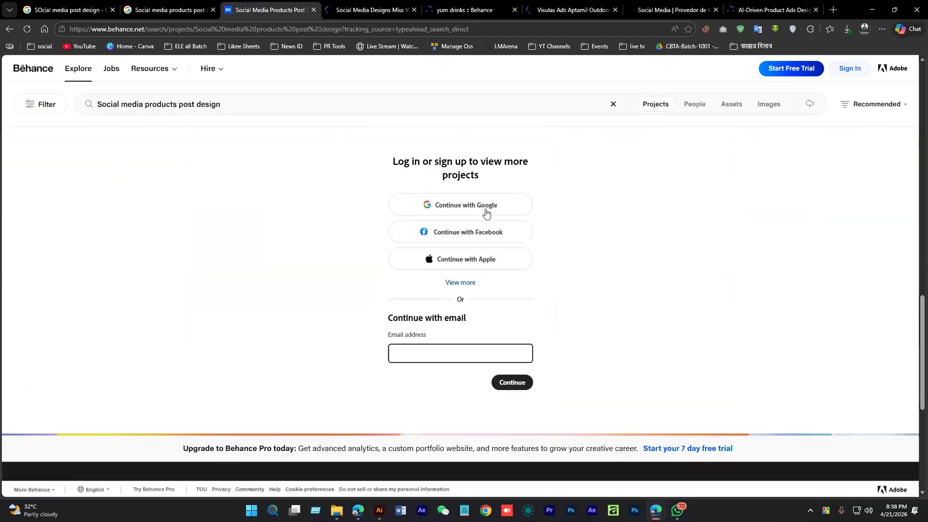
pyautogui.hotkey('ctrl', 'Tab')
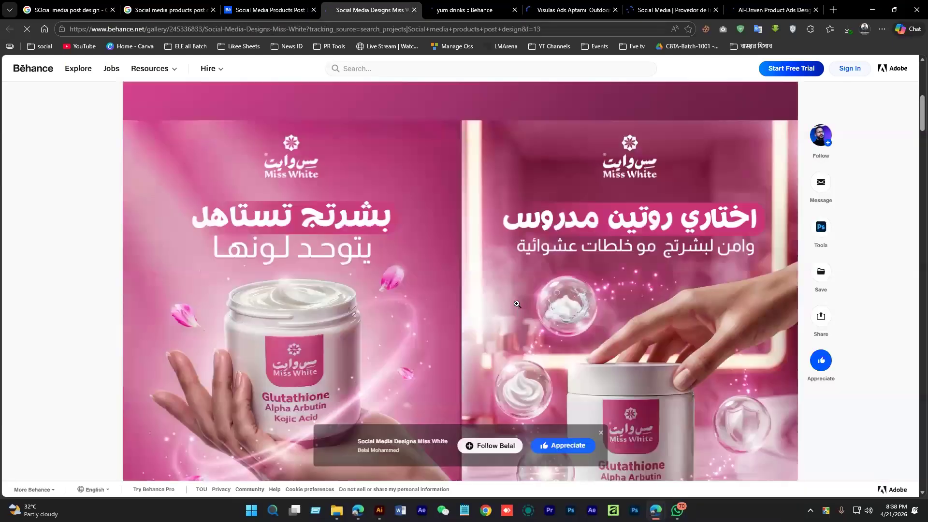
# Scroll through the Miss White project, then the yum drinks project
pyautogui.scroll(-5, 517, 304)
pyautogui.scroll(-6, 483, 298)
pyautogui.scroll(-6, 448, 290)
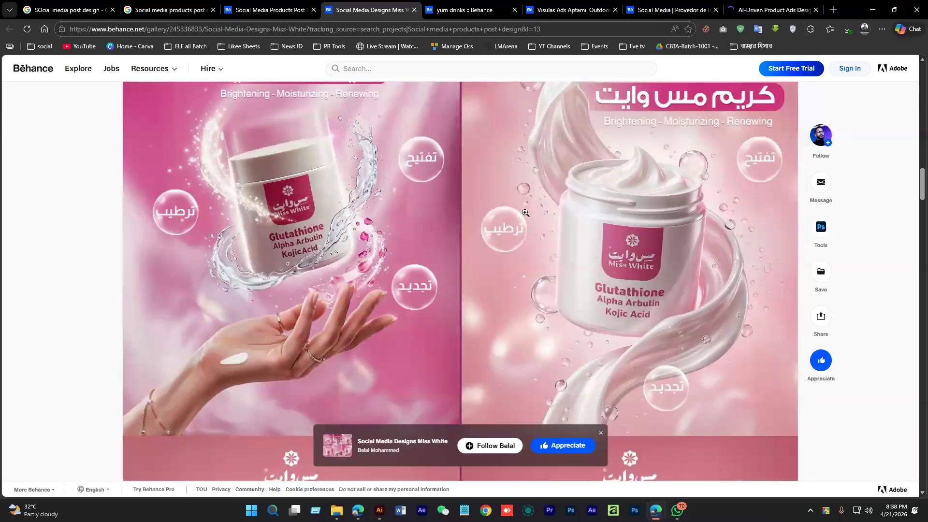
pyautogui.scroll(-5, 525, 213)
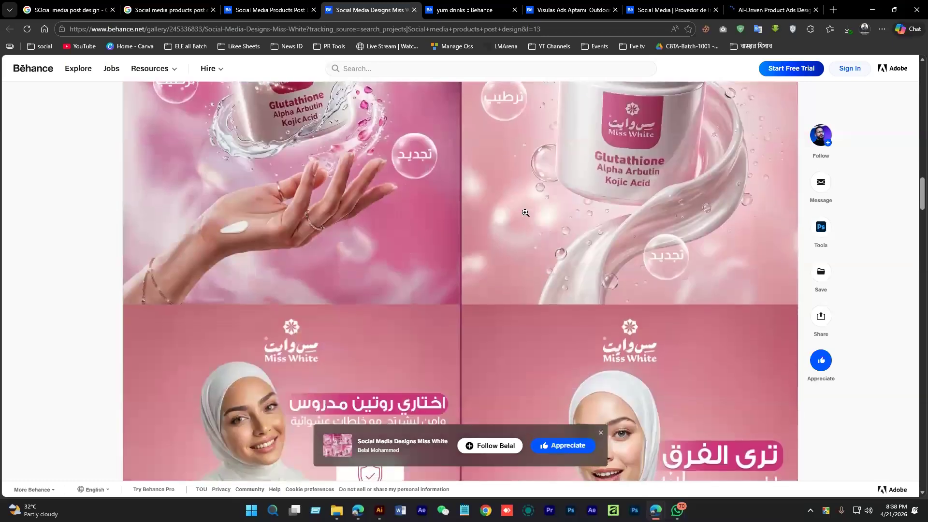
pyautogui.scroll(-8, 525, 213)
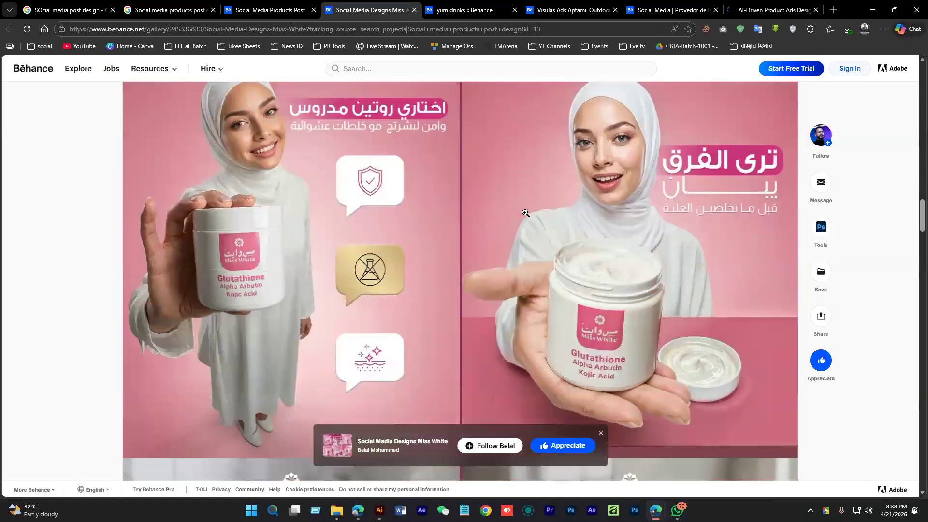
pyautogui.scroll(-4, 527, 211)
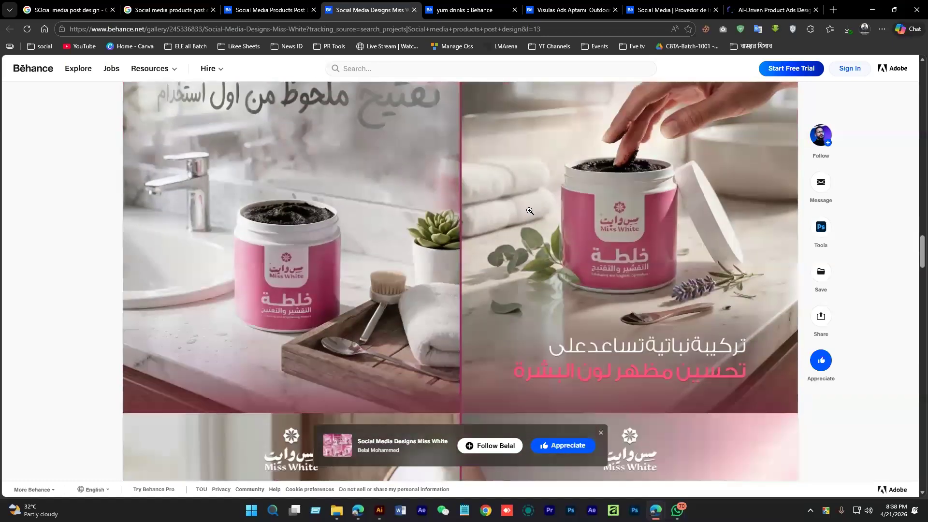
pyautogui.scroll(-8, 530, 211)
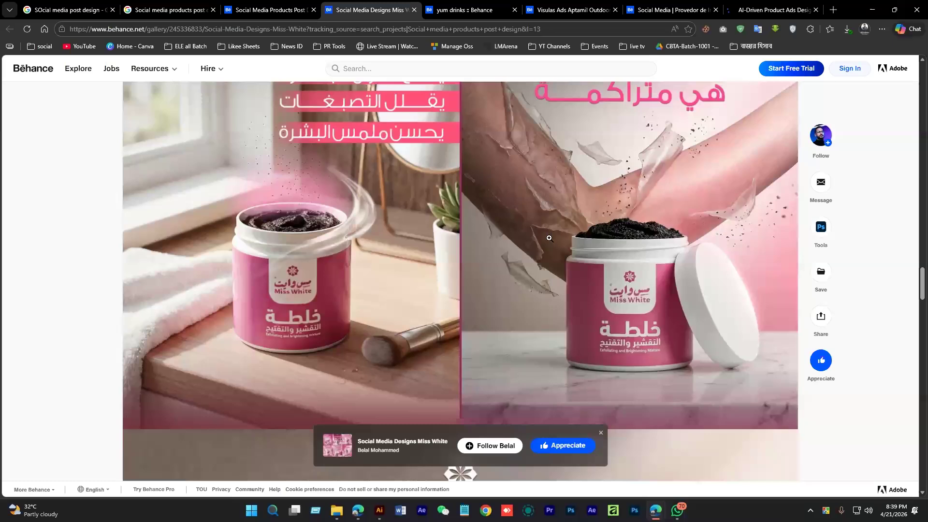
pyautogui.hotkey('ctrl', 'Tab')
pyautogui.scroll(-15, 496, 248)
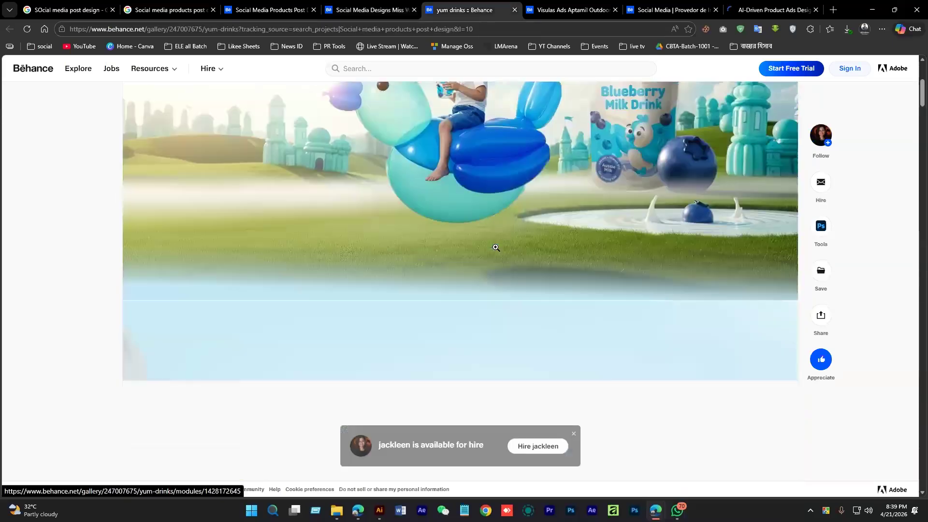
pyautogui.scroll(-10, 419, 428)
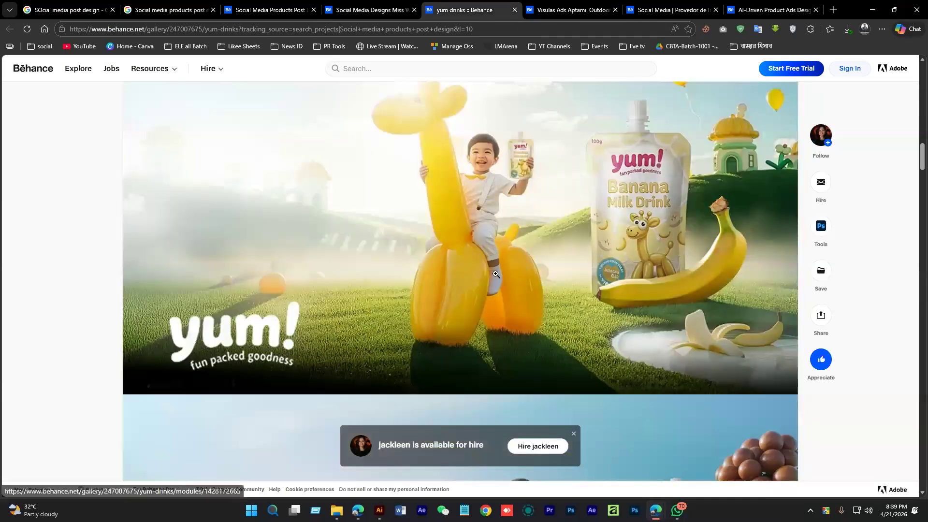
pyautogui.scroll(1, 495, 274)
pyautogui.scroll(-3, 497, 274)
pyautogui.scroll(-5, 497, 274)
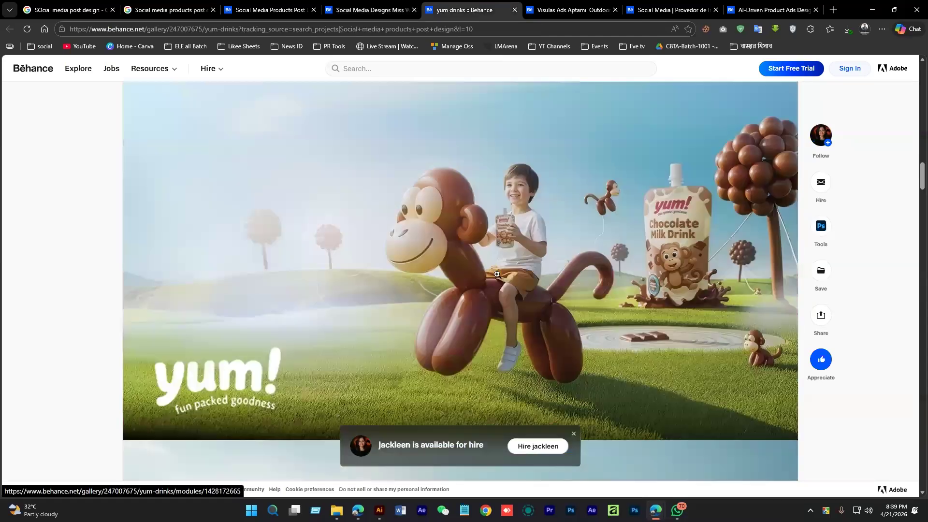
# Browse the Aptamil, Provedor de Internet and AI-Driven Product Ads projects, then return to image results
pyautogui.hotkey('ctrl', 'Tab')
pyautogui.scroll(-20, 524, 252)
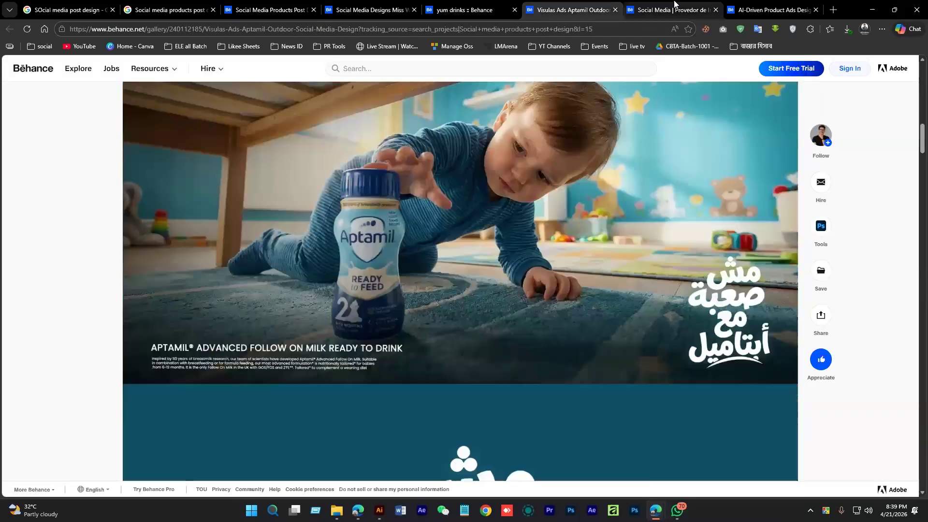
pyautogui.click(675, 6)
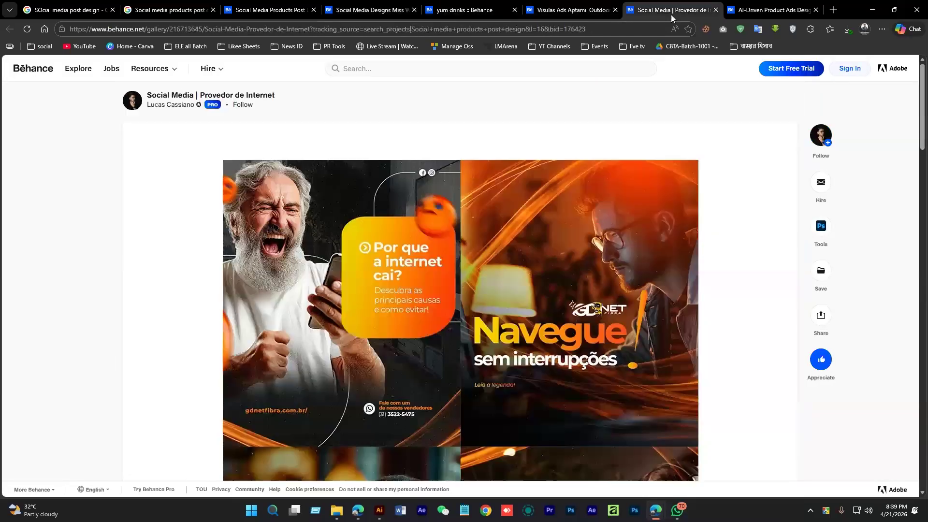
pyautogui.scroll(-8, 474, 298)
pyautogui.scroll(-6, 474, 299)
pyautogui.hotkey('ctrl', 'Tab')
pyautogui.scroll(-4, 469, 269)
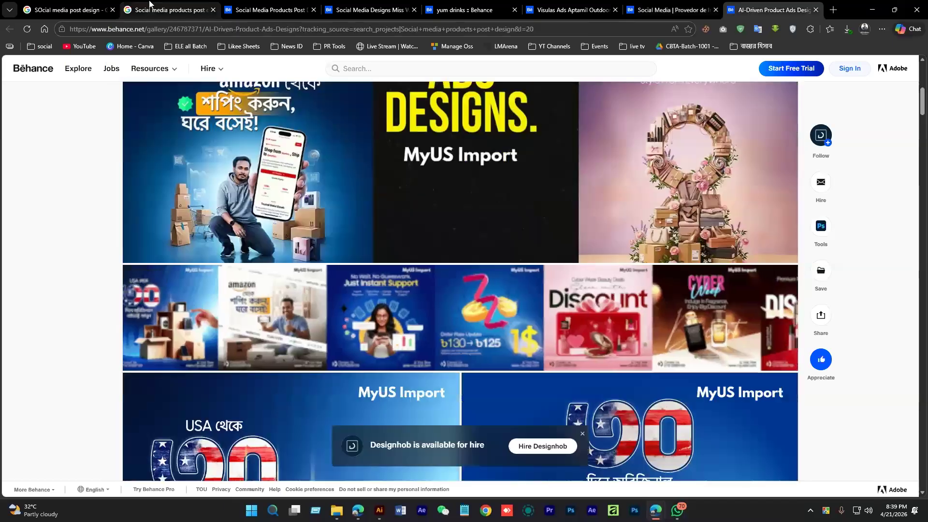
pyautogui.click(149, 6)
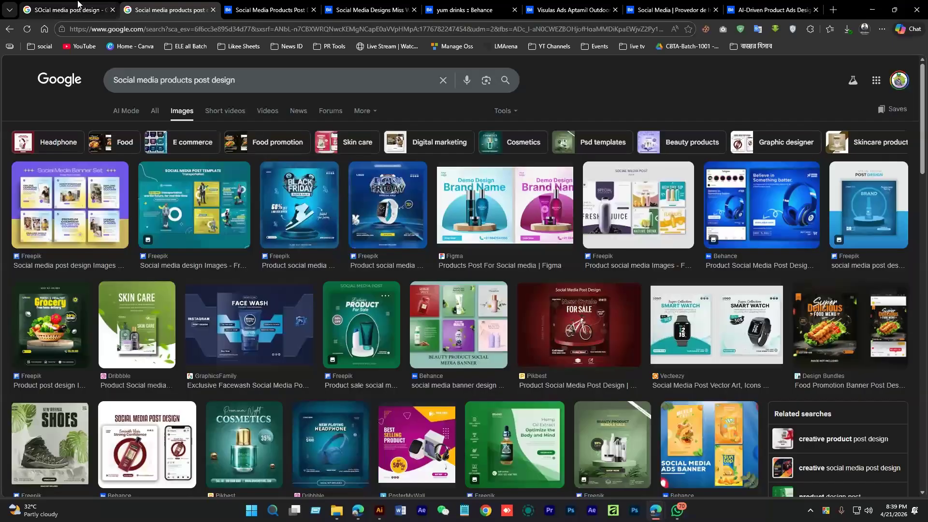
# Preview the Freepik Digital Marketing Agency and Creative Marketing Agency templates, then minimize the browser
pyautogui.click(78, 4)
pyautogui.click(275, 207)
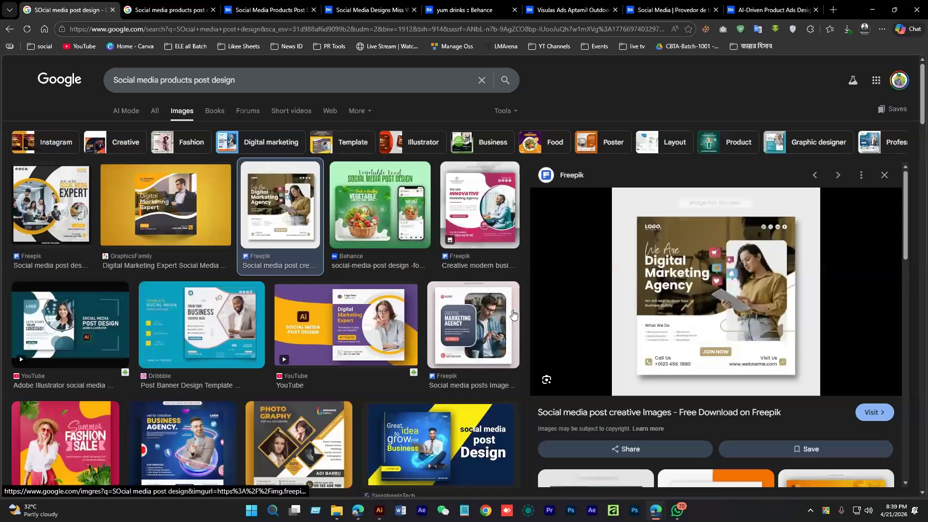
pyautogui.click(473, 323)
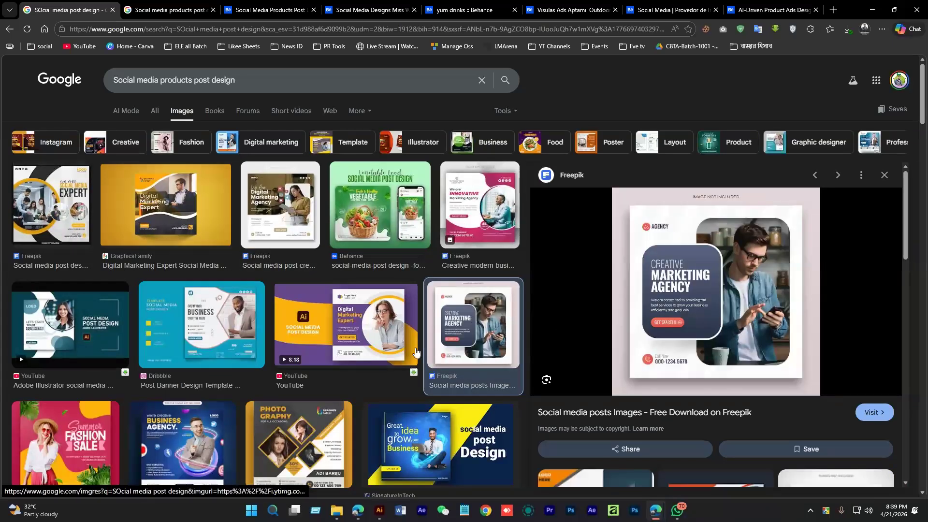
pyautogui.scroll(-1, 241, 344)
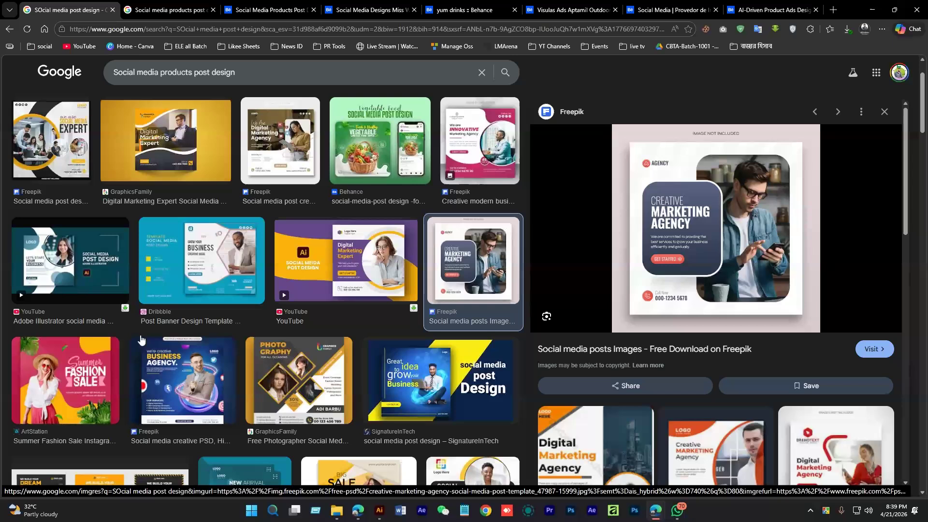
pyautogui.scroll(-3, 360, 320)
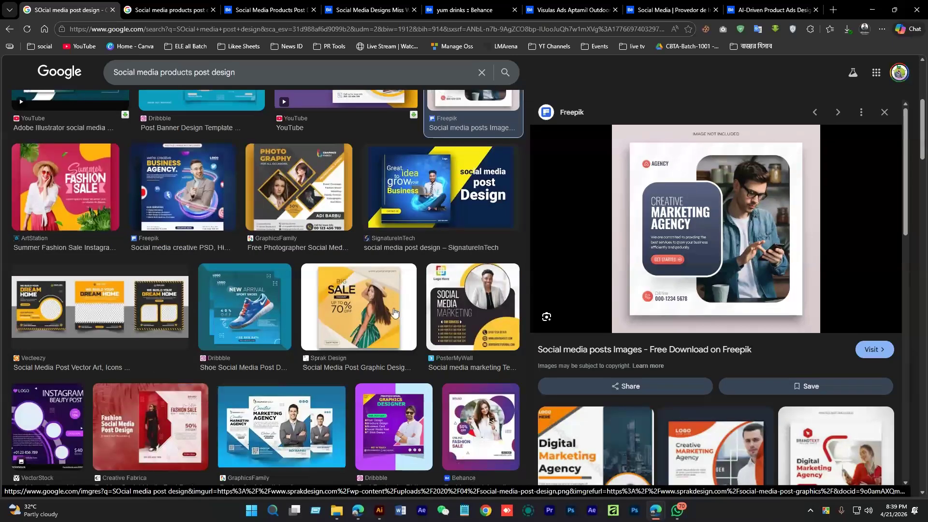
pyautogui.click(871, 10)
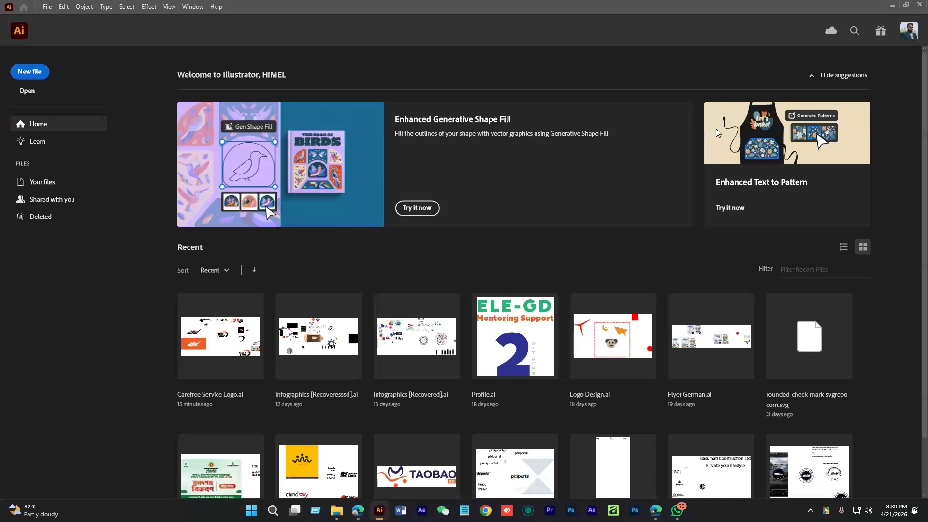
# Create a new 1500 × 1500 px RGB document named 'Social Media Design'
pyautogui.hotkey('ctrl', 'n')
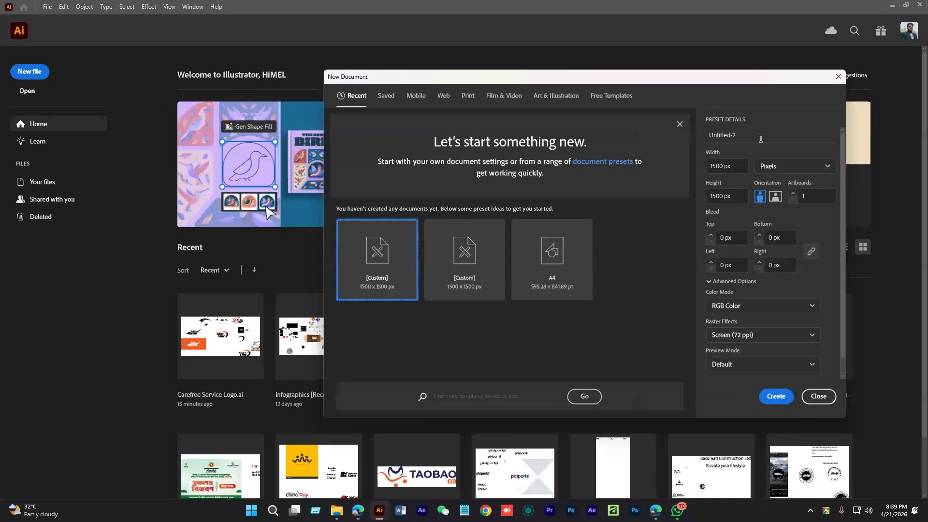
pyautogui.click(742, 138)
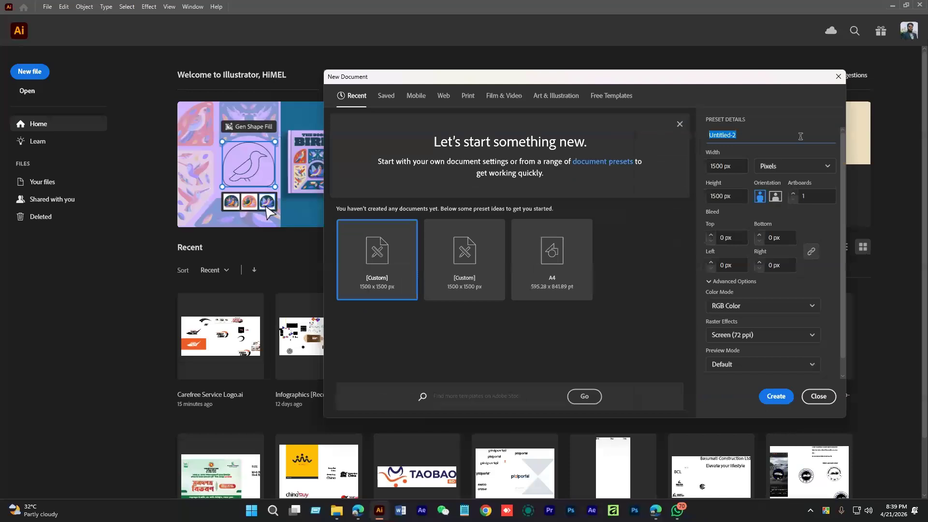
pyautogui.write('SOcial')
pyautogui.press('BackSpace')
pyautogui.press('BackSpace')
pyautogui.press('BackSpace')
pyautogui.press('BackSpace')
pyautogui.press('BackSpace')
pyautogui.write('ocial Media Design')
pyautogui.press('Return')
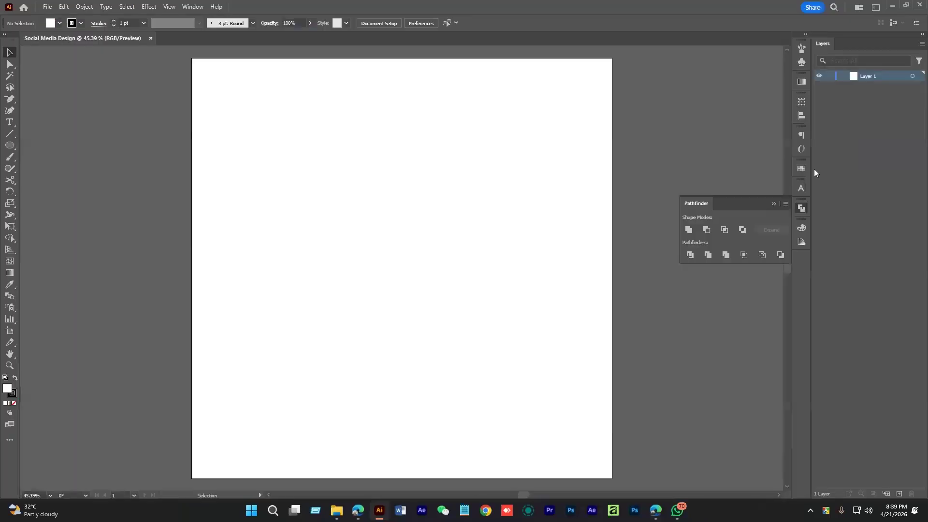
# Show rulers, zoom out and nudge the view of the blank artboard
pyautogui.hotkey('ctrl', 'r')
pyautogui.moveTo(482, 222); pyautogui.dragTo(426, 236)
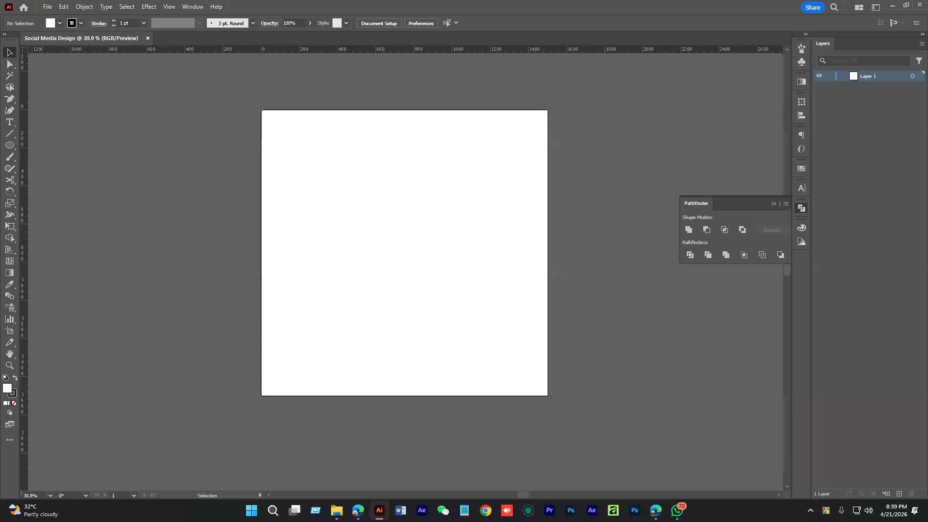
pyautogui.hotkey('alt', 'Tab')
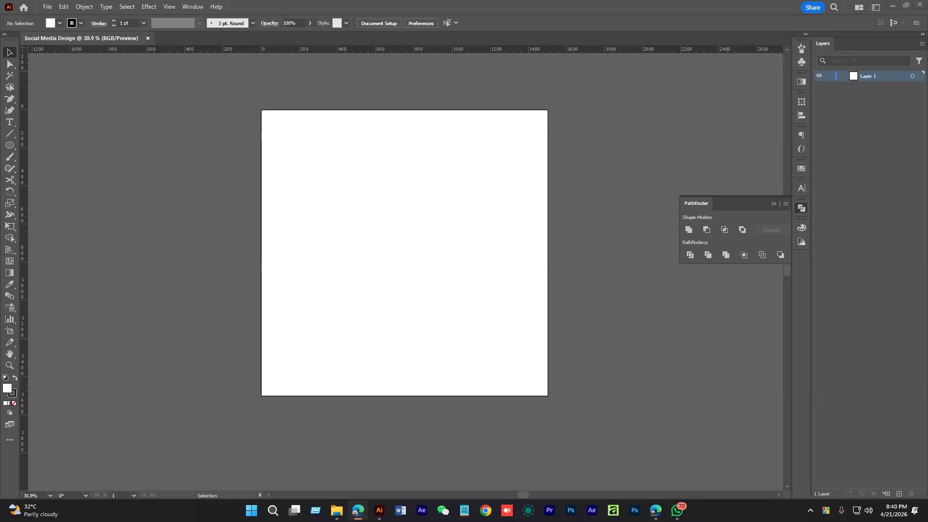
pyautogui.moveTo(412, 249)
pyautogui.mouseDown()
pyautogui.moveTo(427, 254)
pyautogui.moveTo(412, 254)
pyautogui.mouseUp()
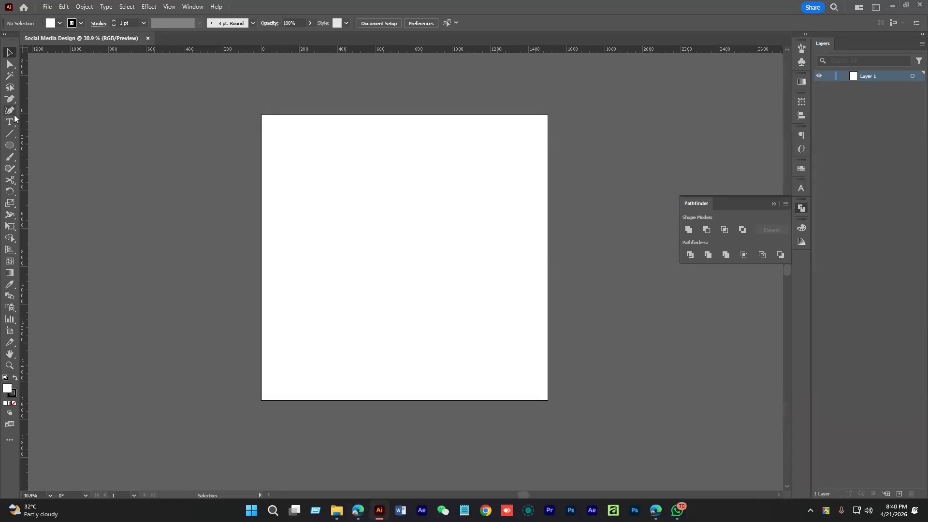
pyautogui.rightClick(17, 161)
# With the Paintbrush and no fill, sketch a logo shape top-left and a text bar top-right
pyautogui.click(58, 158)
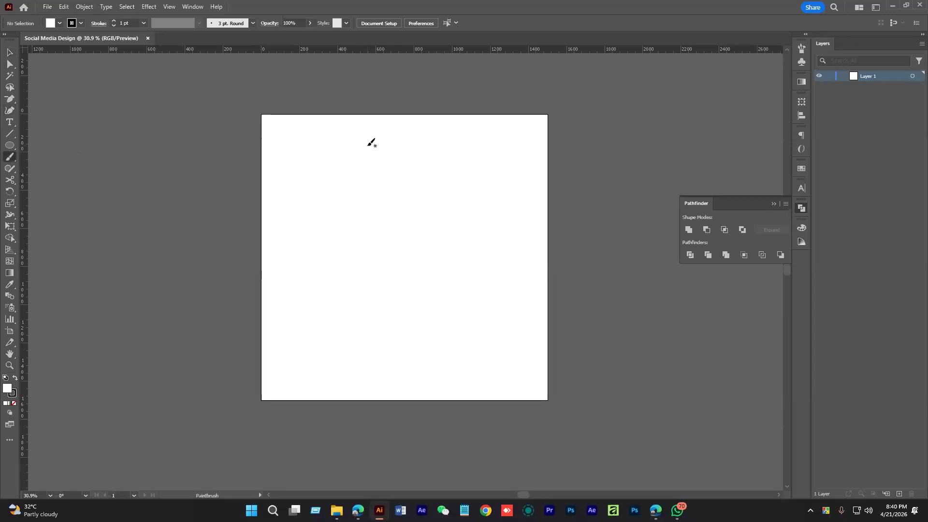
pyautogui.click(58, 23)
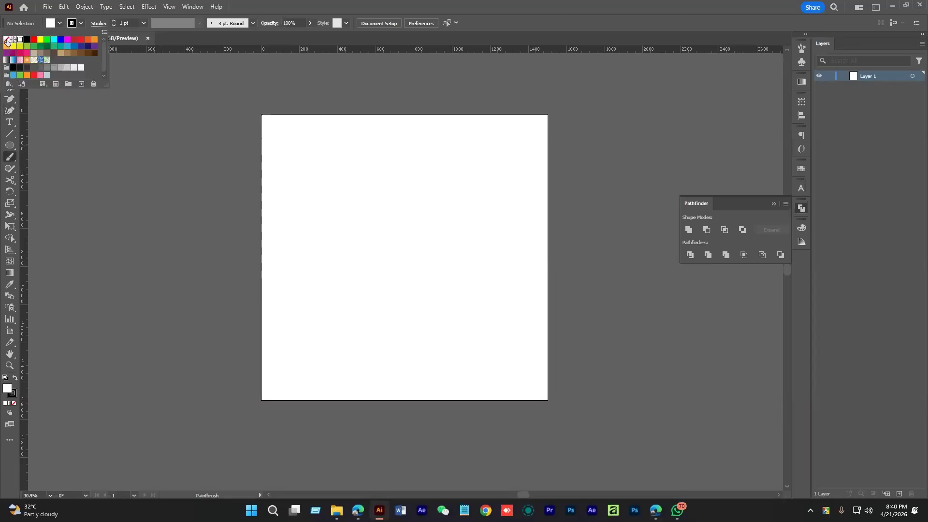
pyautogui.click(7, 40)
pyautogui.moveTo(275, 129); pyautogui.dragTo(312, 163)
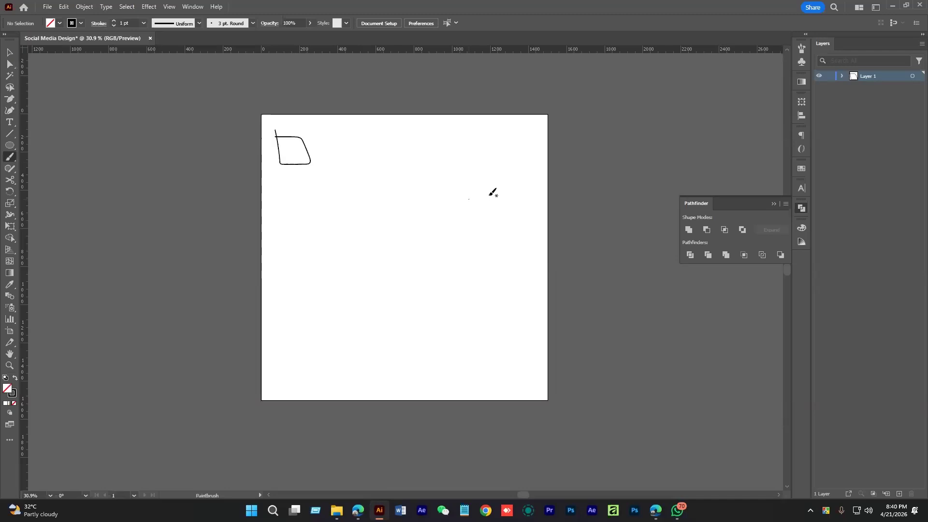
pyautogui.moveTo(484, 138); pyautogui.dragTo(535, 154)
pyautogui.press('space')
pyautogui.moveTo(423, 219); pyautogui.dragTo(440, 197)
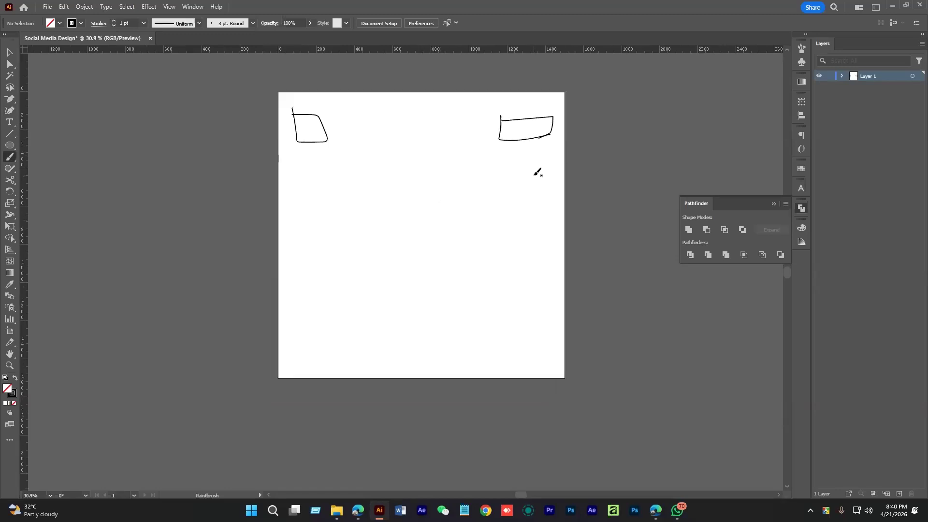
# Sketch four staggered tall photo panels across the layout
pyautogui.moveTo(367, 145)
pyautogui.mouseDown()
pyautogui.moveTo(362, 225)
pyautogui.moveTo(413, 232)
pyautogui.mouseUp()
pyautogui.moveTo(363, 146); pyautogui.dragTo(399, 237)
pyautogui.moveTo(409, 160)
pyautogui.mouseDown()
pyautogui.moveTo(410, 254)
pyautogui.moveTo(434, 259)
pyautogui.mouseUp()
pyautogui.moveTo(405, 162)
pyautogui.mouseDown()
pyautogui.moveTo(436, 161)
pyautogui.moveTo(432, 260)
pyautogui.mouseUp()
pyautogui.moveTo(446, 187); pyautogui.dragTo(457, 279)
pyautogui.moveTo(440, 187)
pyautogui.mouseDown()
pyautogui.moveTo(467, 216)
pyautogui.moveTo(440, 277)
pyautogui.mouseUp()
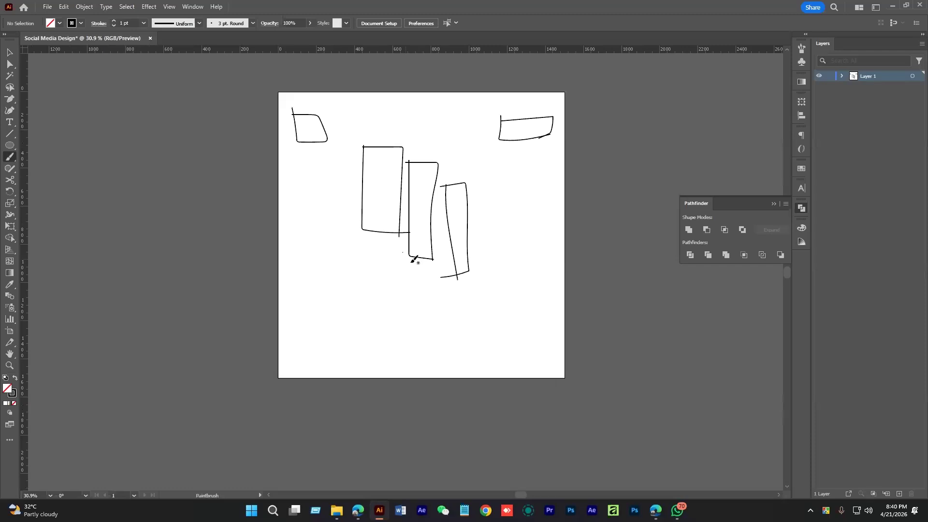
pyautogui.moveTo(333, 195)
pyautogui.mouseDown()
pyautogui.moveTo(337, 279)
pyautogui.moveTo(351, 276)
pyautogui.mouseUp()
pyautogui.moveTo(329, 200)
pyautogui.mouseDown()
pyautogui.moveTo(355, 219)
pyautogui.moveTo(342, 281)
pyautogui.mouseUp()
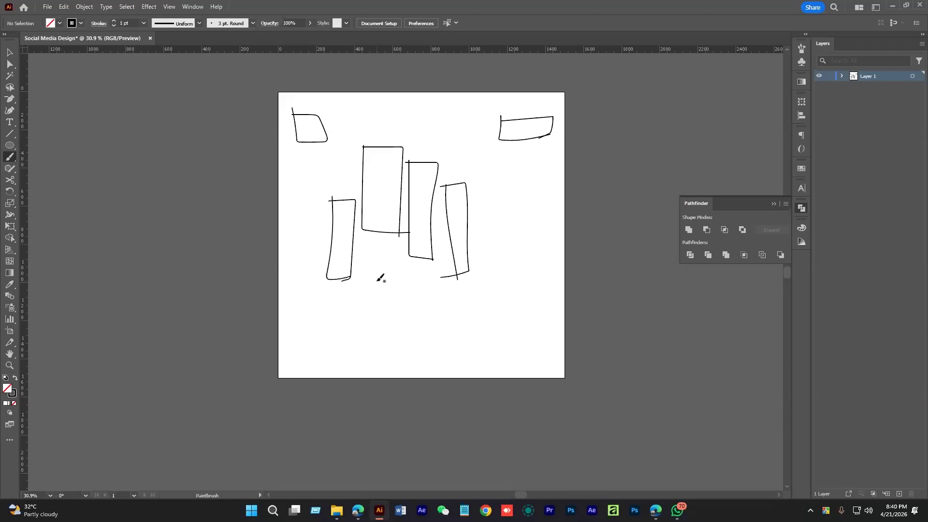
# Sketch the central figure and a box with text marks below the left panel
pyautogui.moveTo(397, 200); pyautogui.dragTo(389, 191)
pyautogui.moveTo(401, 268); pyautogui.dragTo(371, 311)
pyautogui.moveTo(394, 272); pyautogui.dragTo(429, 317)
pyautogui.moveTo(403, 274); pyautogui.dragTo(404, 346)
pyautogui.moveTo(312, 285)
pyautogui.mouseDown()
pyautogui.moveTo(364, 275)
pyautogui.moveTo(371, 351)
pyautogui.mouseUp()
pyautogui.moveTo(313, 285)
pyautogui.mouseDown()
pyautogui.moveTo(330, 348)
pyautogui.moveTo(368, 340)
pyautogui.mouseUp()
pyautogui.moveTo(332, 306); pyautogui.dragTo(343, 300)
pyautogui.moveTo(337, 321); pyautogui.dragTo(365, 327)
# Add text lines at the lower right and in the box, plus a long base line
pyautogui.moveTo(428, 325)
pyautogui.mouseDown()
pyautogui.moveTo(497, 291)
pyautogui.moveTo(501, 319)
pyautogui.moveTo(488, 304)
pyautogui.mouseUp()
pyautogui.moveTo(449, 322); pyautogui.dragTo(480, 318)
pyautogui.moveTo(447, 288); pyautogui.dragTo(453, 293)
pyautogui.moveTo(473, 287); pyautogui.dragTo(493, 280)
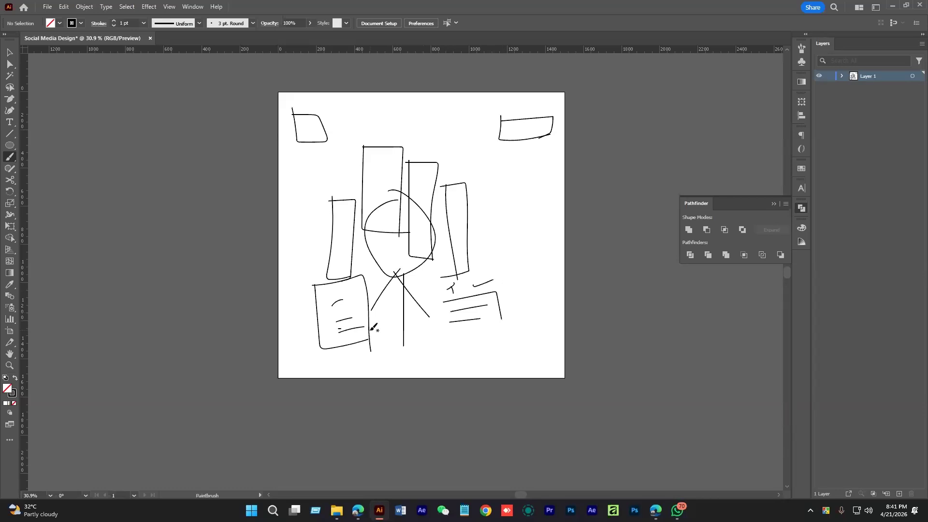
pyautogui.moveTo(347, 333); pyautogui.dragTo(380, 332)
pyautogui.moveTo(382, 337); pyautogui.dragTo(355, 341)
pyautogui.moveTo(273, 359); pyautogui.dragTo(588, 354)
pyautogui.moveTo(339, 363)
pyautogui.mouseDown()
pyautogui.moveTo(338, 373)
pyautogui.moveTo(418, 361)
pyautogui.mouseUp()
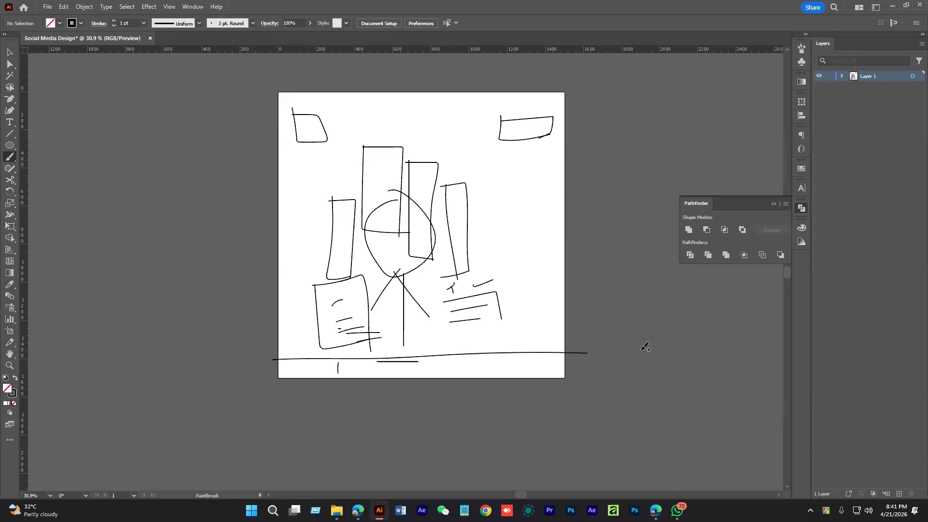
# Select the whole sketch and move it off the artboard to the left
pyautogui.press('v')
pyautogui.moveTo(559, 266); pyautogui.dragTo(517, 267)
pyautogui.moveTo(264, 118); pyautogui.dragTo(288, 136)
pyautogui.hotkey('ctrl', 'a')
pyautogui.moveTo(518, 270); pyautogui.dragTo(527, 298)
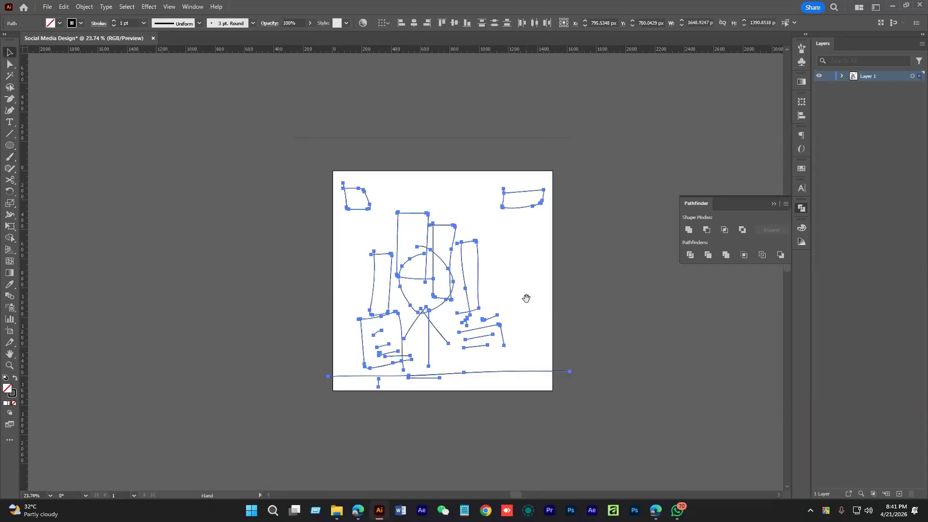
pyautogui.moveTo(430, 250); pyautogui.dragTo(182, 231)
pyautogui.click(417, 242)
pyautogui.moveTo(417, 242)
pyautogui.mouseDown()
pyautogui.moveTo(418, 215)
pyautogui.moveTo(457, 243)
pyautogui.mouseUp()
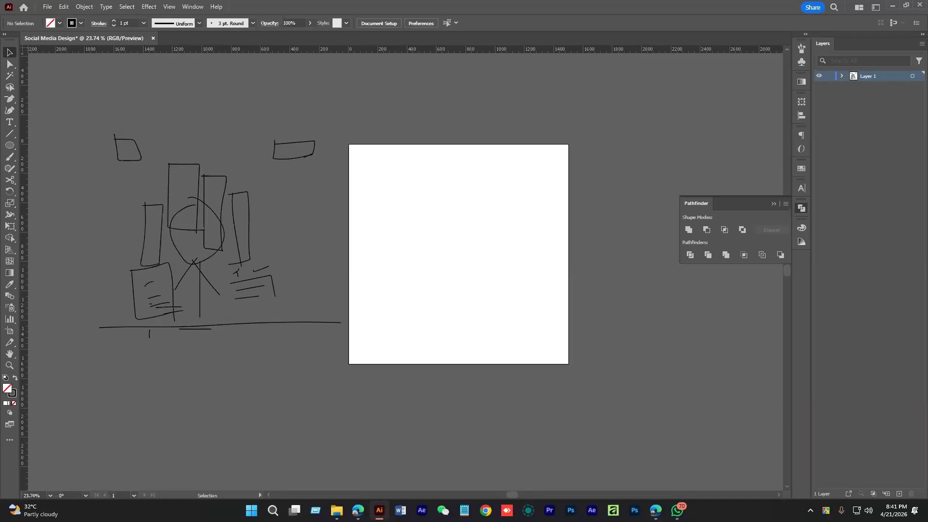
# Draw a tall rectangle on the artboard with black fill and no stroke
pyautogui.hotkey('alt', 'Tab')
pyautogui.hotkey('alt', 'Tab')
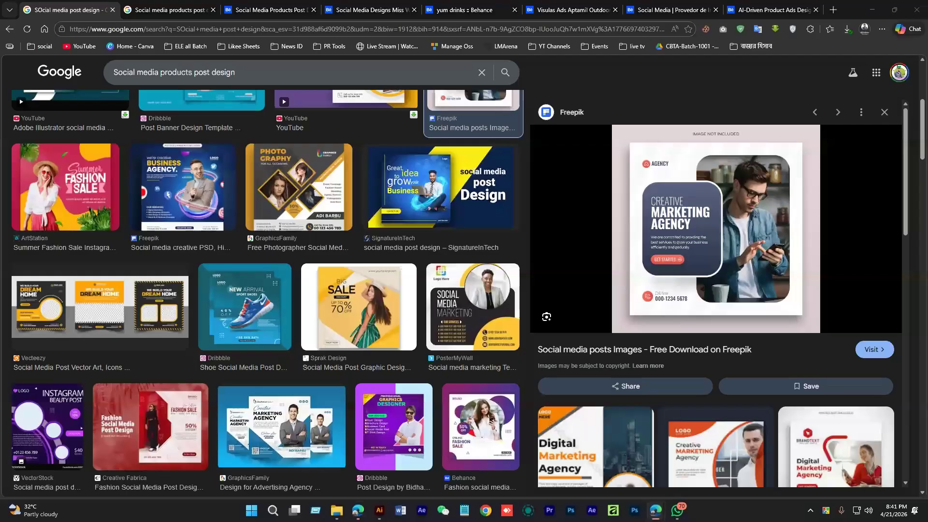
pyautogui.click(379, 511)
pyautogui.rightClick(11, 147)
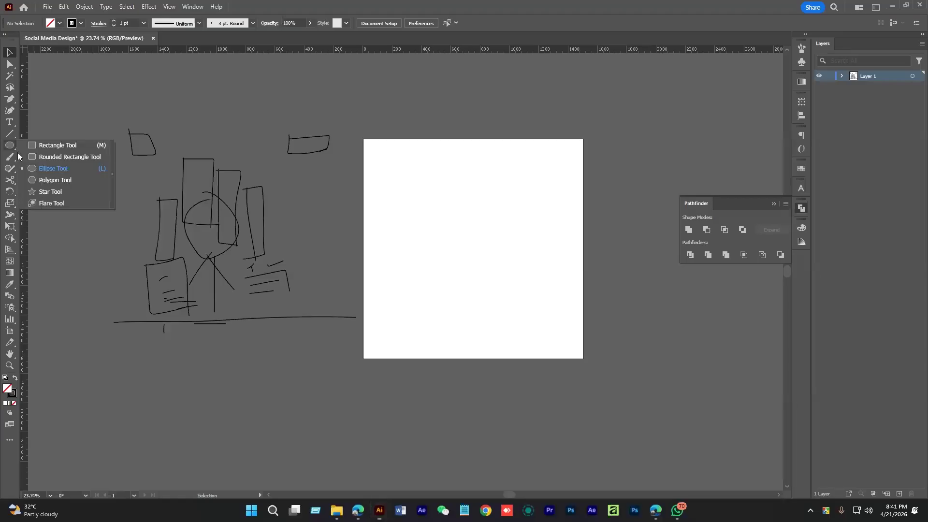
pyautogui.click(58, 145)
pyautogui.moveTo(414, 187); pyautogui.dragTo(461, 280)
pyautogui.scroll(2, 439, 230)
pyautogui.click(60, 23)
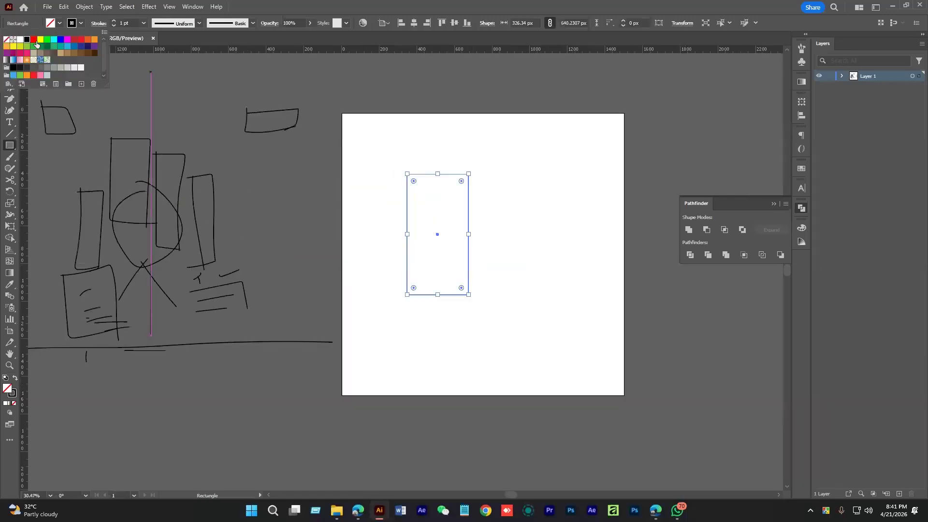
pyautogui.click(7, 39)
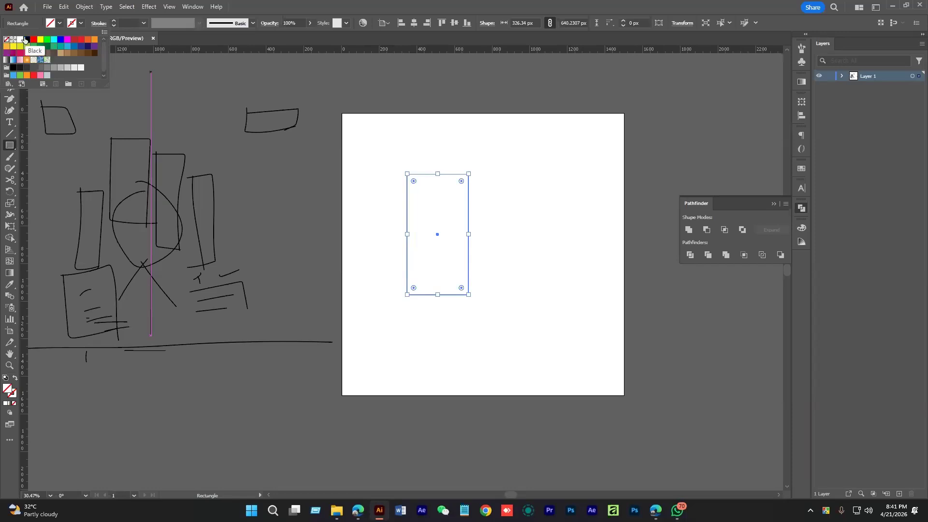
pyautogui.click(26, 39)
pyautogui.scroll(3, 488, 220)
# Narrow the rectangle to about 273 px and Alt-drag two shorter, staggered copies to its right
pyautogui.press('v')
pyautogui.moveTo(494, 254); pyautogui.dragTo(486, 257)
pyautogui.moveTo(538, 215); pyautogui.dragTo(494, 254)
pyautogui.moveTo(479, 251); pyautogui.dragTo(551, 265)
pyautogui.moveTo(534, 179)
pyautogui.mouseDown()
pyautogui.moveTo(544, 259)
pyautogui.moveTo(534, 184)
pyautogui.mouseUp()
pyautogui.moveTo(537, 234); pyautogui.dragTo(535, 243)
pyautogui.moveTo(636, 252); pyautogui.dragTo(575, 231)
pyautogui.moveTo(478, 248); pyautogui.dragTo(553, 294)
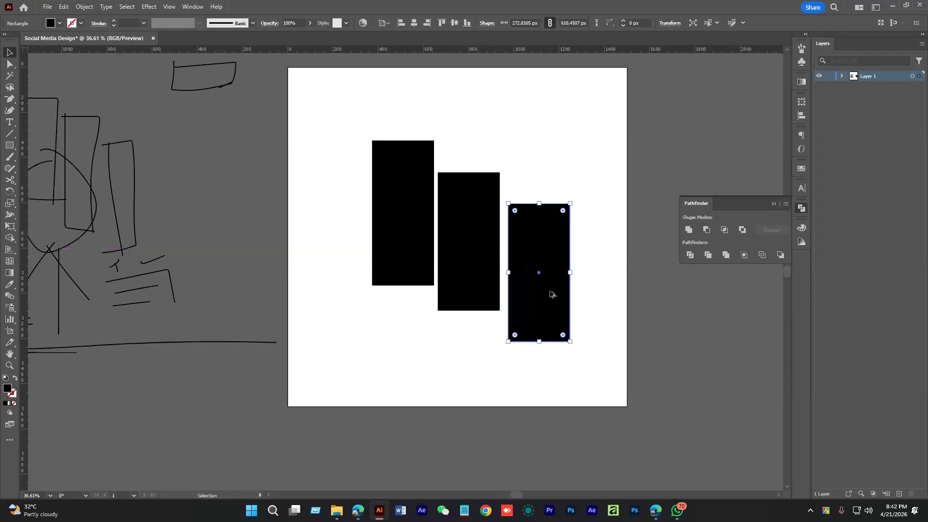
pyautogui.moveTo(540, 243); pyautogui.dragTo(540, 253)
# Shift the three rectangles right, raise the first, narrow all three and tighten the gaps
pyautogui.moveTo(583, 166); pyautogui.dragTo(418, 271)
pyautogui.moveTo(495, 284); pyautogui.dragTo(531, 281)
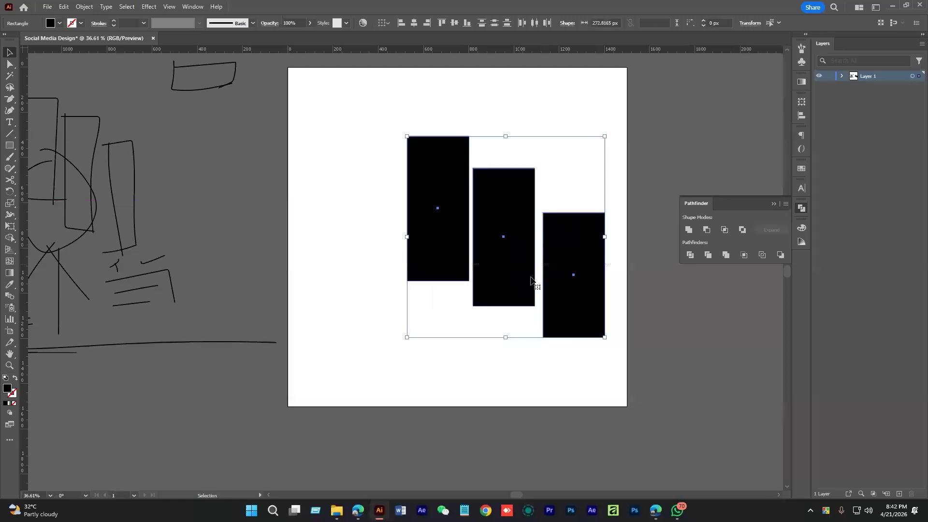
pyautogui.hotkey('ctrl', 'shift', 'a')
pyautogui.moveTo(440, 269); pyautogui.dragTo(390, 258)
pyautogui.moveTo(607, 230); pyautogui.dragTo(584, 230)
pyautogui.click(586, 247)
pyautogui.moveTo(571, 263)
pyautogui.mouseDown()
pyautogui.moveTo(564, 264)
pyautogui.moveTo(586, 261)
pyautogui.mouseUp()
# Zoom in and raise the third and middle rectangles slightly to refine the stagger
pyautogui.hotkey('ctrl', 'space')
pyautogui.click(500, 273)
pyautogui.moveTo(536, 293); pyautogui.dragTo(535, 274)
pyautogui.moveTo(463, 302); pyautogui.dragTo(463, 295)
pyautogui.click(472, 333)
pyautogui.moveTo(472, 333); pyautogui.dragTo(514, 337)
pyautogui.moveTo(447, 265); pyautogui.dragTo(517, 241)
pyautogui.moveTo(623, 294); pyautogui.dragTo(566, 314)
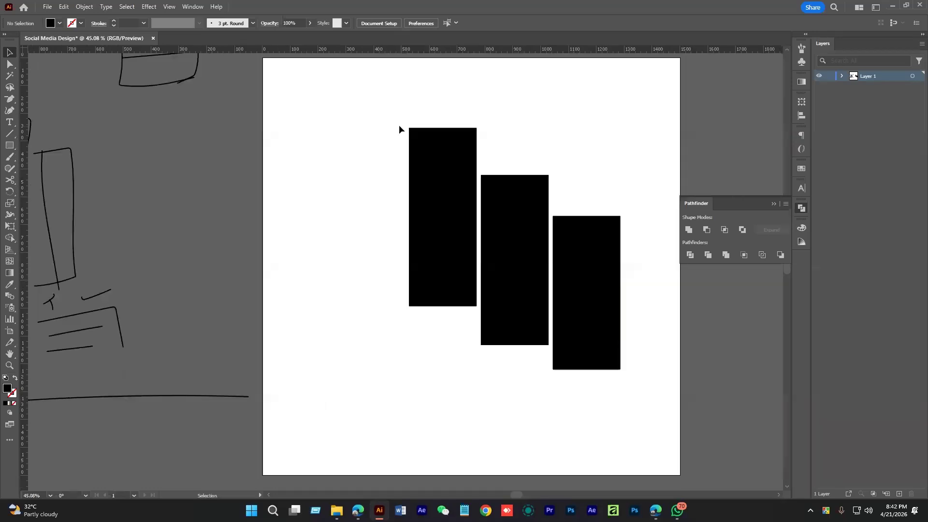
# Round the corners of all three rectangles with the Direct Selection corner widgets
pyautogui.press('a')
pyautogui.hotkey('ctrl', 'a')
pyautogui.moveTo(415, 135); pyautogui.dragTo(419, 140)
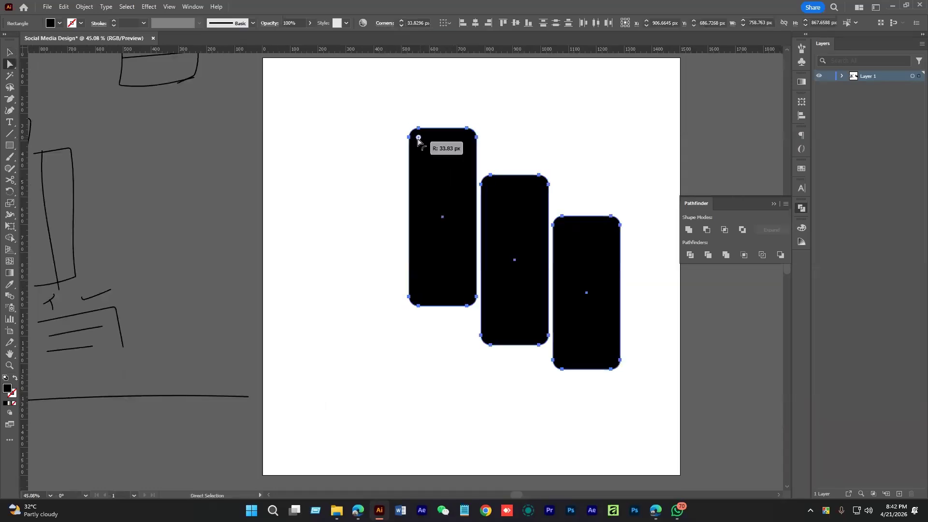
pyautogui.click(588, 176)
# Alt-drag a copy of the three rounded rectangles beside the artboard
pyautogui.hotkey('ctrl', 'space')
pyautogui.moveTo(463, 183); pyautogui.dragTo(573, 315)
pyautogui.press('space')
pyautogui.moveTo(576, 319); pyautogui.dragTo(436, 348)
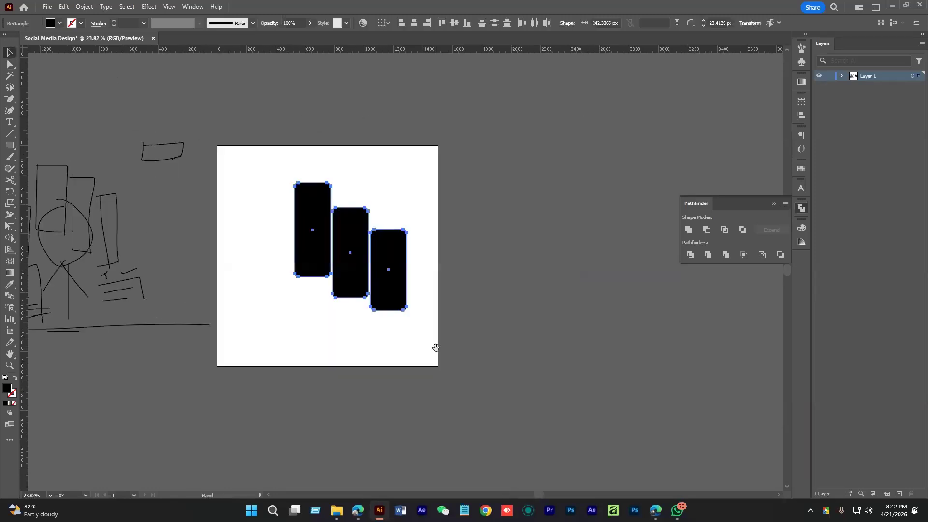
pyautogui.moveTo(388, 284); pyautogui.dragTo(561, 276)
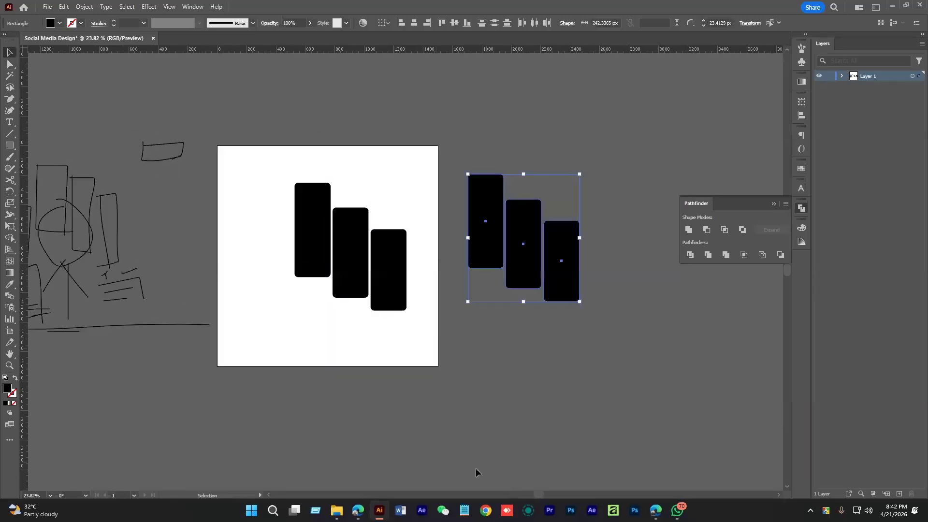
pyautogui.click(658, 507)
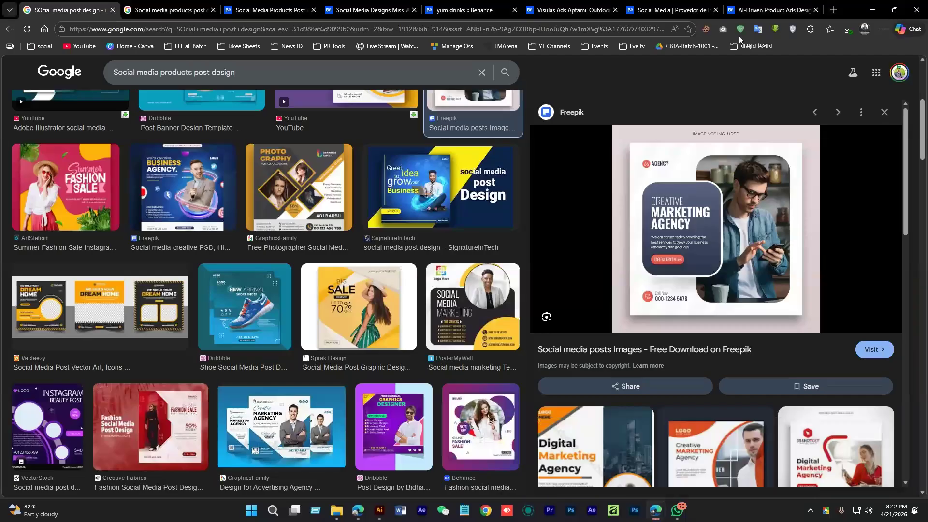
# Search Google for 'traveling image' and show only image results
pyautogui.click(369, 10)
pyautogui.click(372, 23)
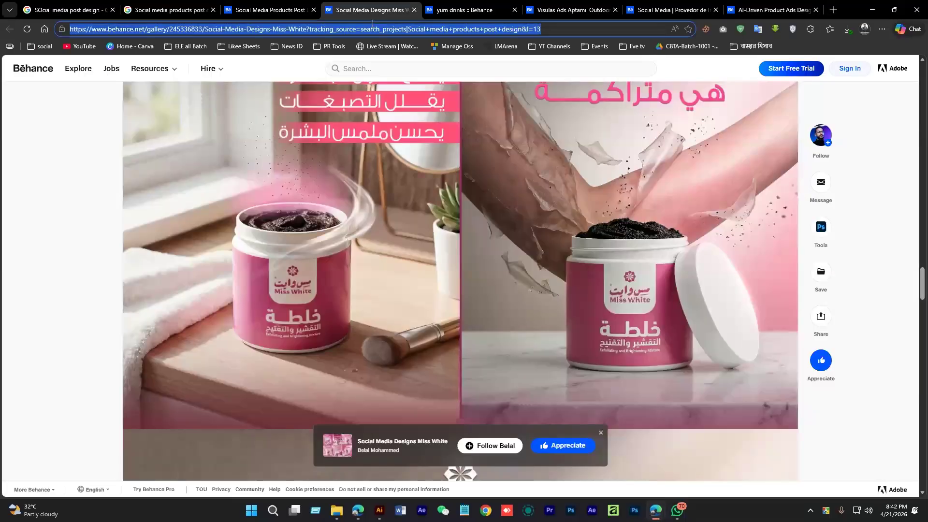
pyautogui.write('travelin')
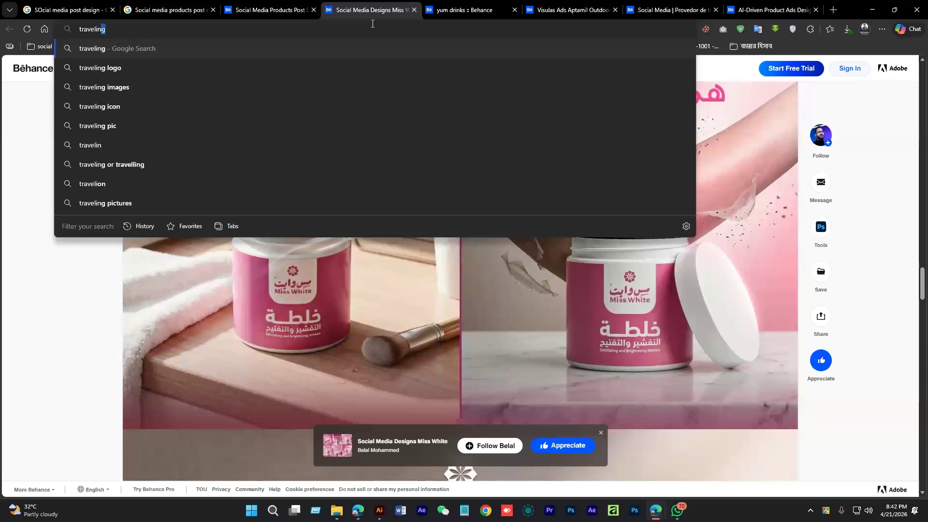
pyautogui.write('g image')
pyautogui.press('Return')
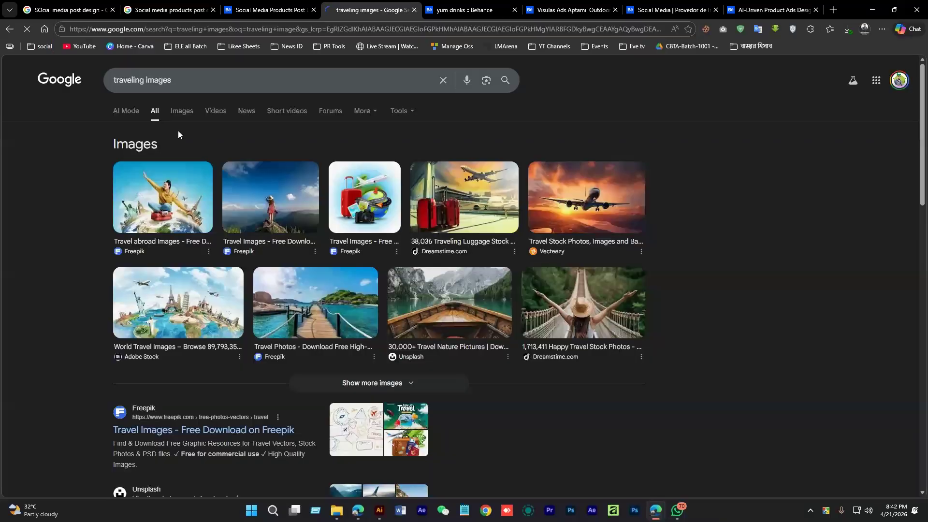
pyautogui.click(182, 110)
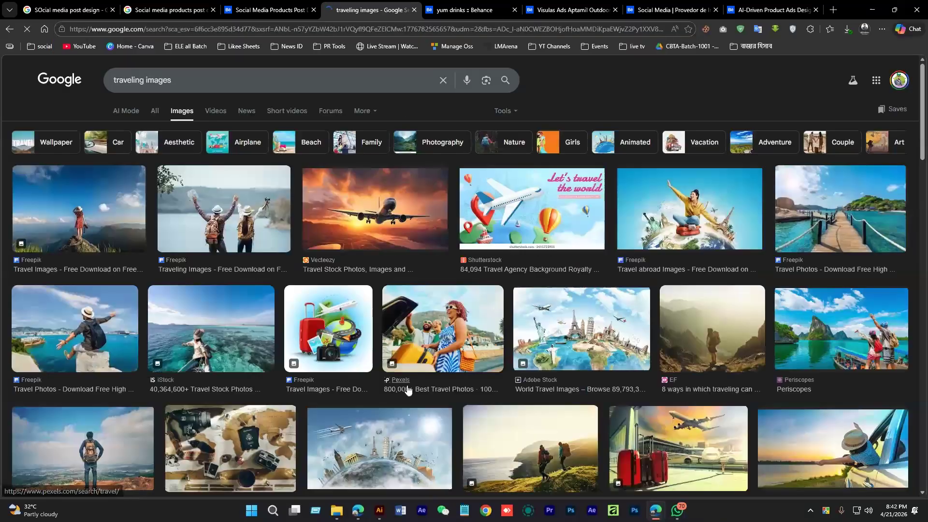
pyautogui.scroll(-4, 407, 389)
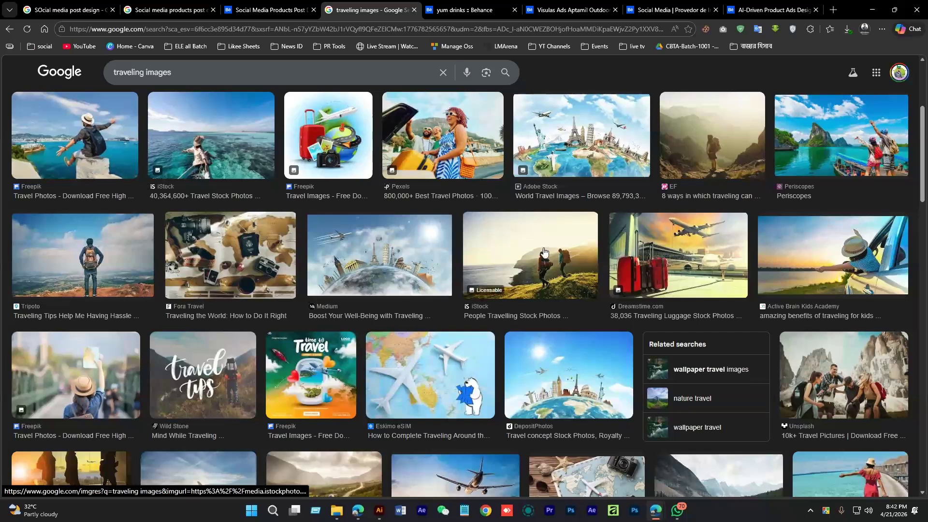
# Preview several hiker photos and copy the iStock photo of hikers on a coastal hill
pyautogui.click(544, 252)
pyautogui.scroll(-5, 723, 343)
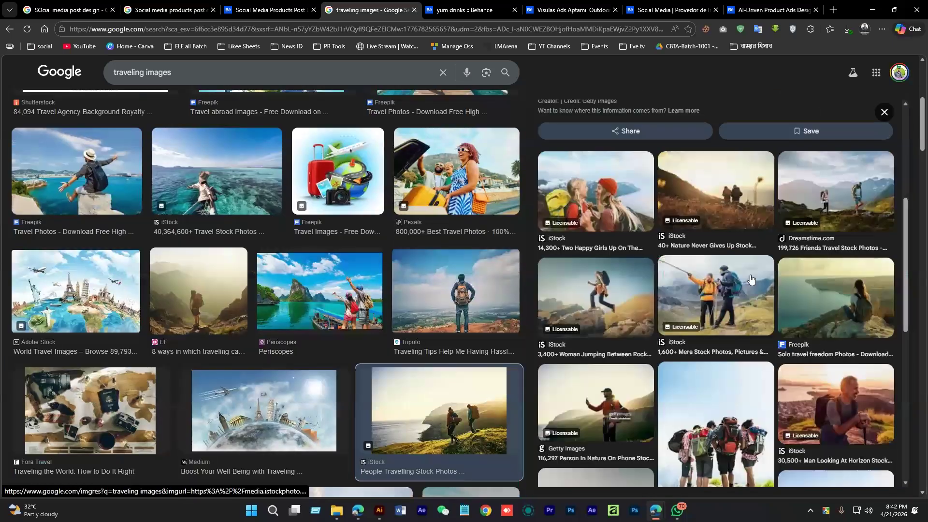
pyautogui.click(831, 194)
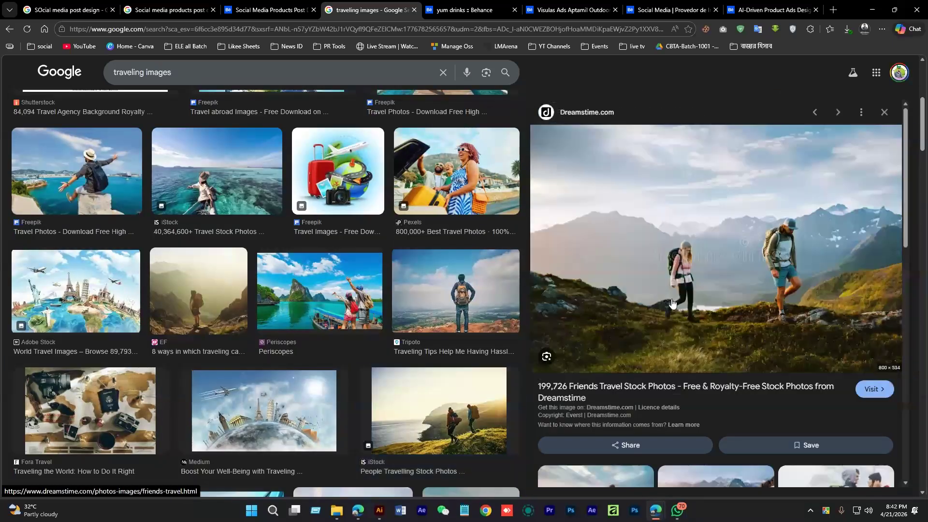
pyautogui.scroll(-10, 672, 303)
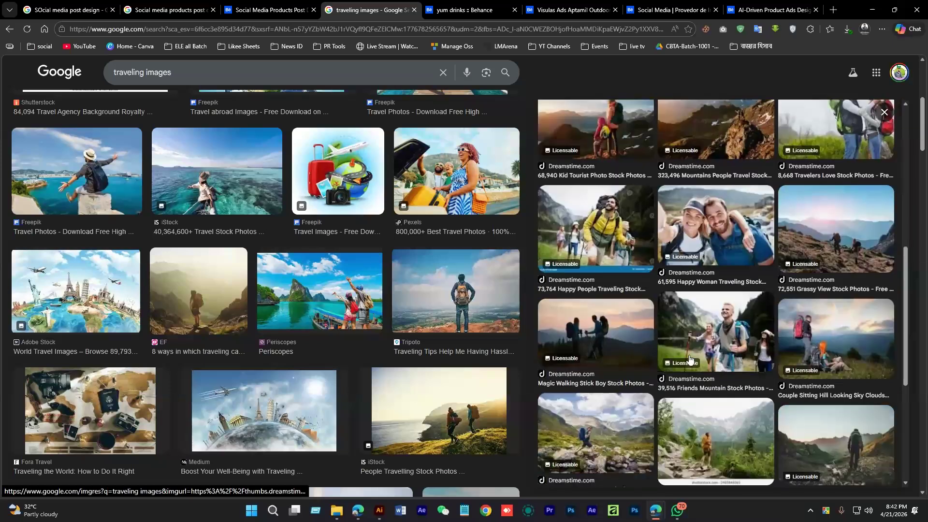
pyautogui.scroll(-2, 832, 261)
pyautogui.click(833, 261)
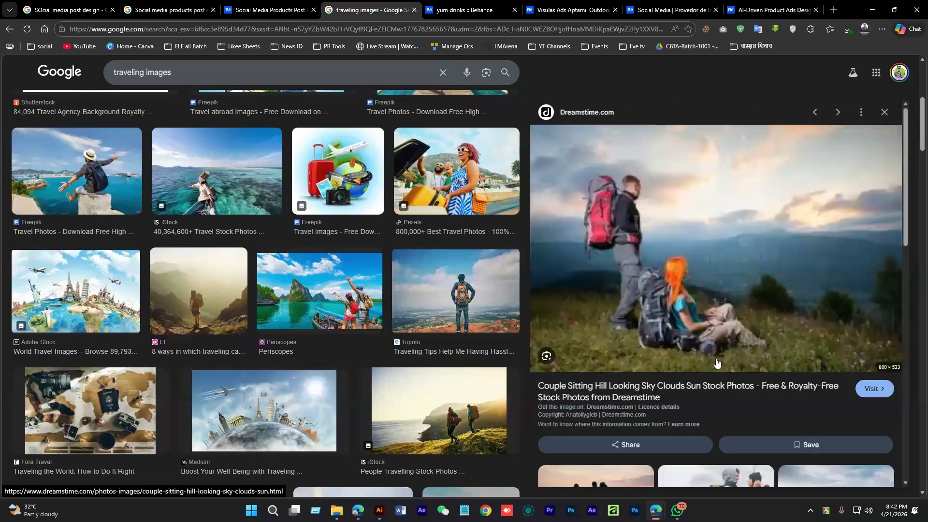
pyautogui.scroll(-4, 370, 358)
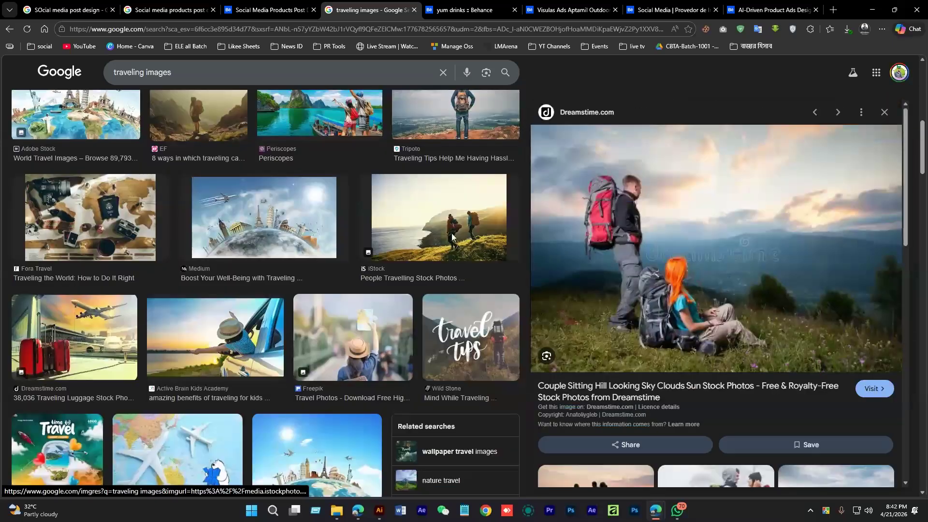
pyautogui.click(439, 217)
pyautogui.rightClick(695, 181)
pyautogui.click(730, 337)
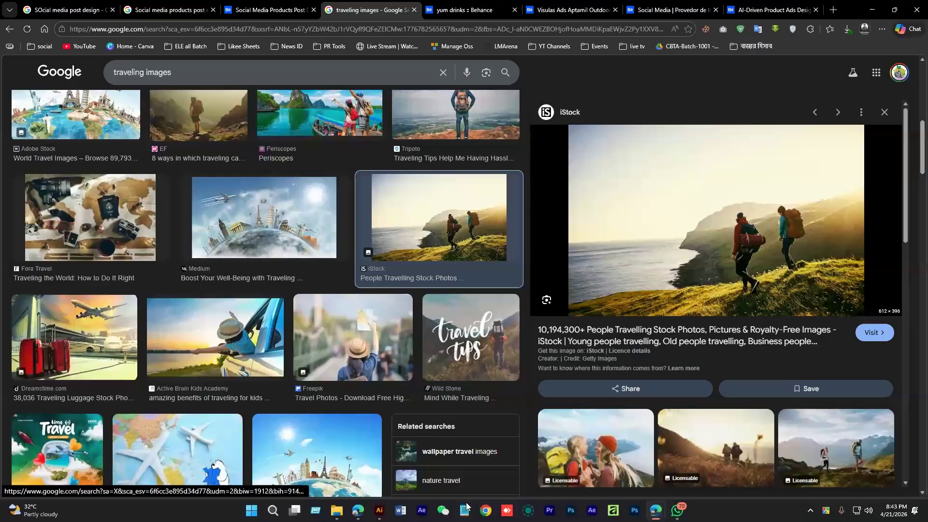
pyautogui.hotkey('alt', 'Tab')
# Paste the hikers photo, enlarge it and move it onto the artboard
pyautogui.hotkey('ctrl', 'v')
pyautogui.moveTo(452, 275); pyautogui.dragTo(511, 275)
pyautogui.moveTo(455, 292); pyautogui.dragTo(392, 263)
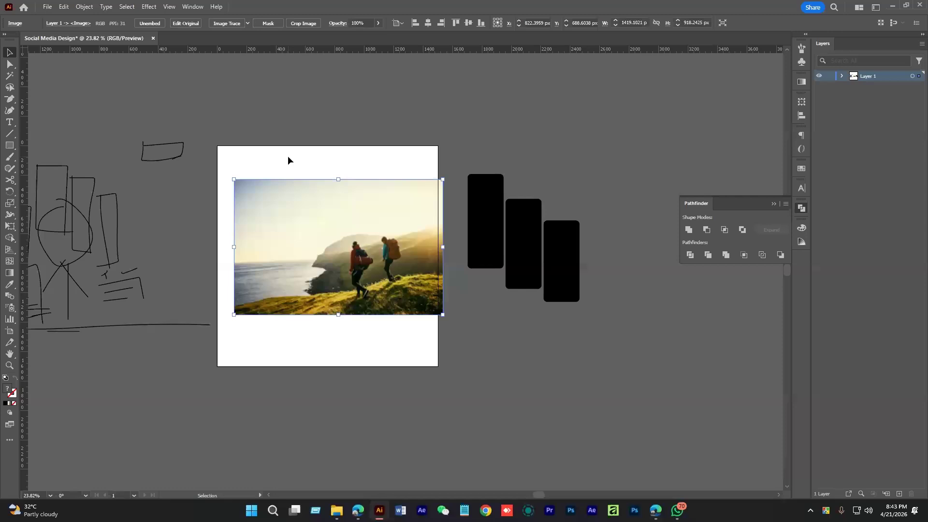
pyautogui.moveTo(288, 155); pyautogui.dragTo(448, 333)
pyautogui.click(413, 205)
pyautogui.scroll(2, 387, 226)
pyautogui.moveTo(386, 225); pyautogui.dragTo(443, 246)
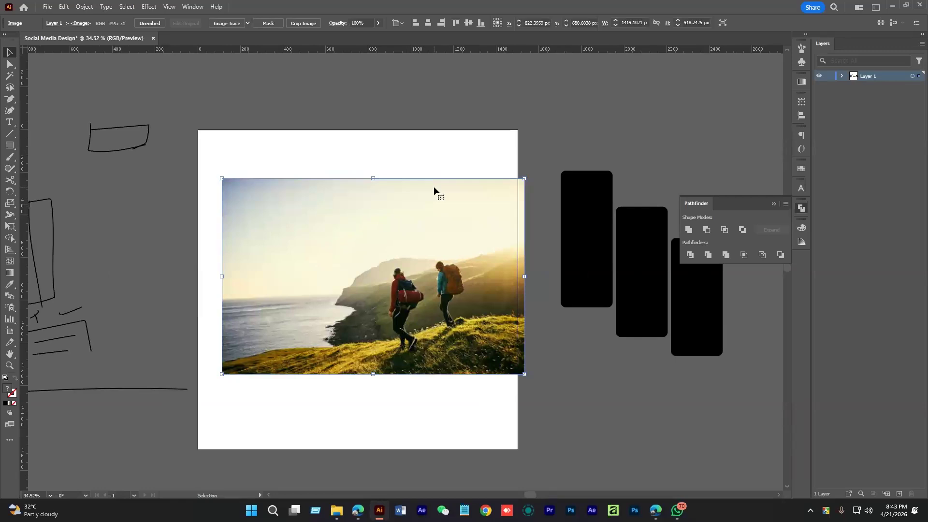
# Send the photo to the back behind the rectangles, then select the photo and rectangles together
pyautogui.rightClick(434, 192)
pyautogui.click(427, 214)
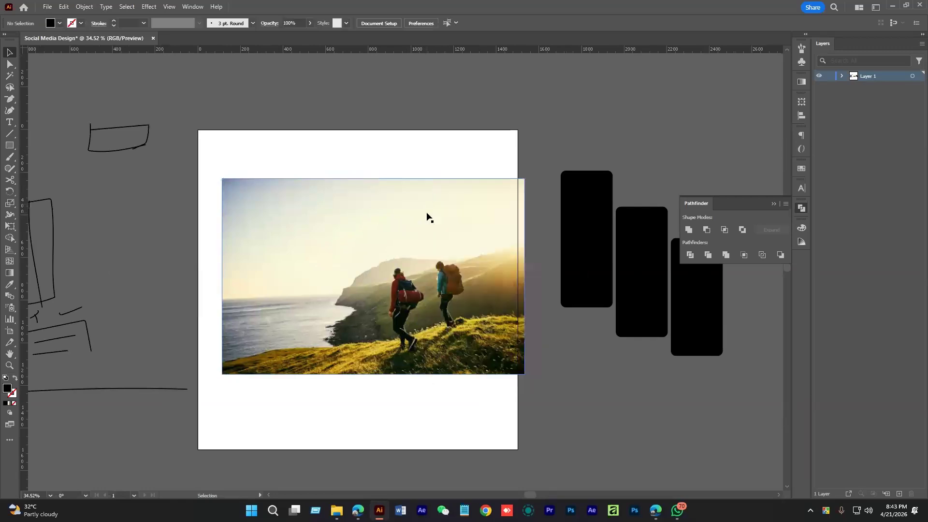
pyautogui.rightClick(413, 204)
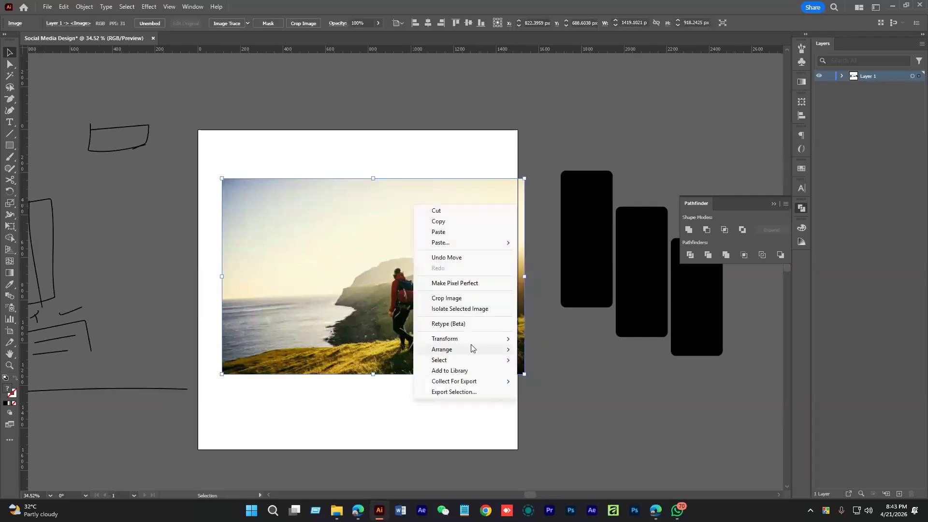
pyautogui.moveTo(471, 349)
pyautogui.click(549, 382)
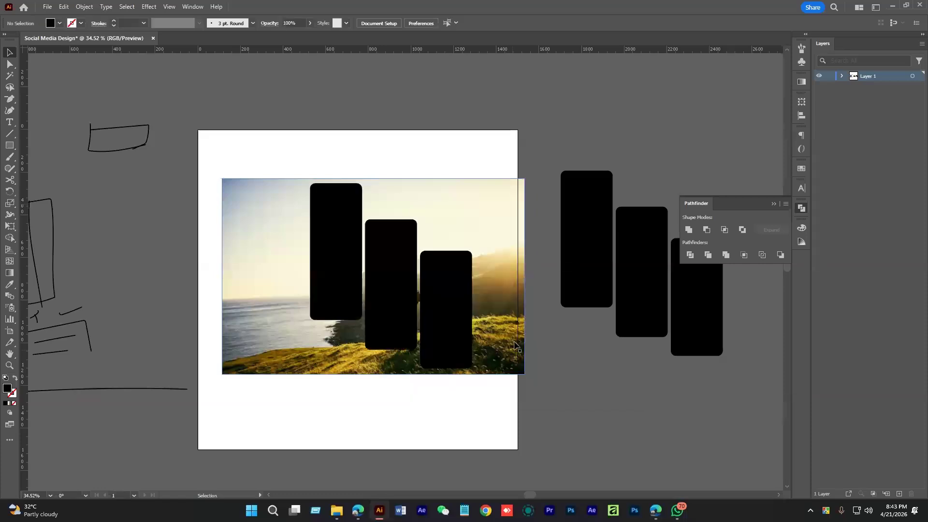
pyautogui.click(515, 344)
pyautogui.click(385, 156)
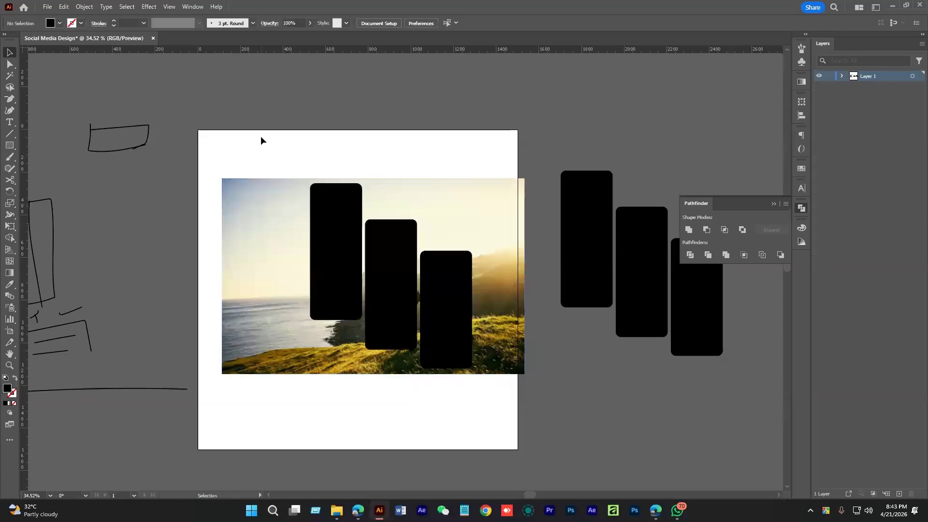
pyautogui.moveTo(260, 141); pyautogui.dragTo(427, 208)
pyautogui.rightClick(428, 208)
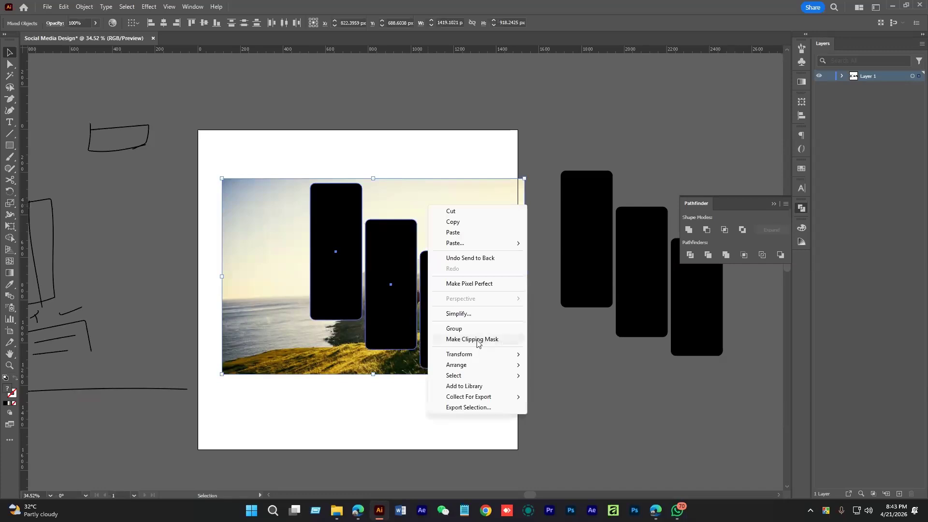
# Try a clipping mask on the photo and rectangles, then undo it
pyautogui.click(477, 340)
pyautogui.click(460, 221)
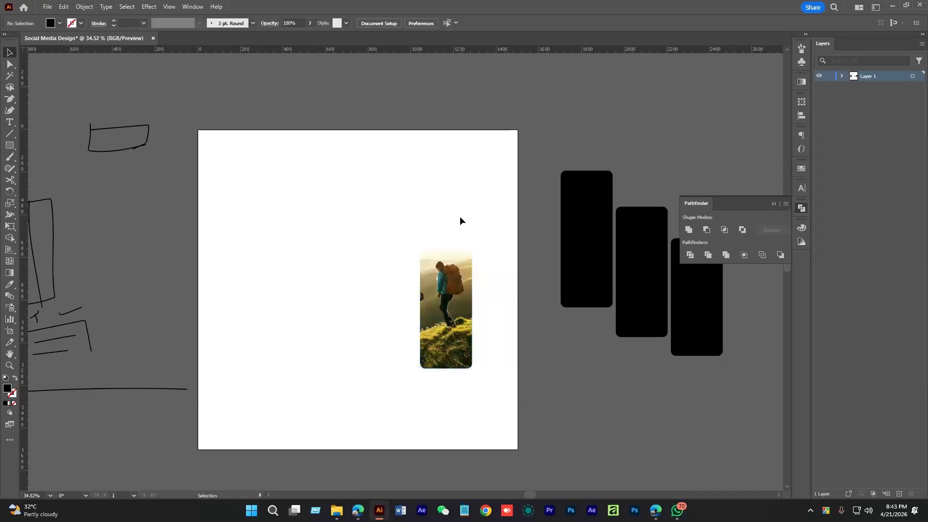
pyautogui.click(472, 319)
pyautogui.hotkey('ctrl', 'z')
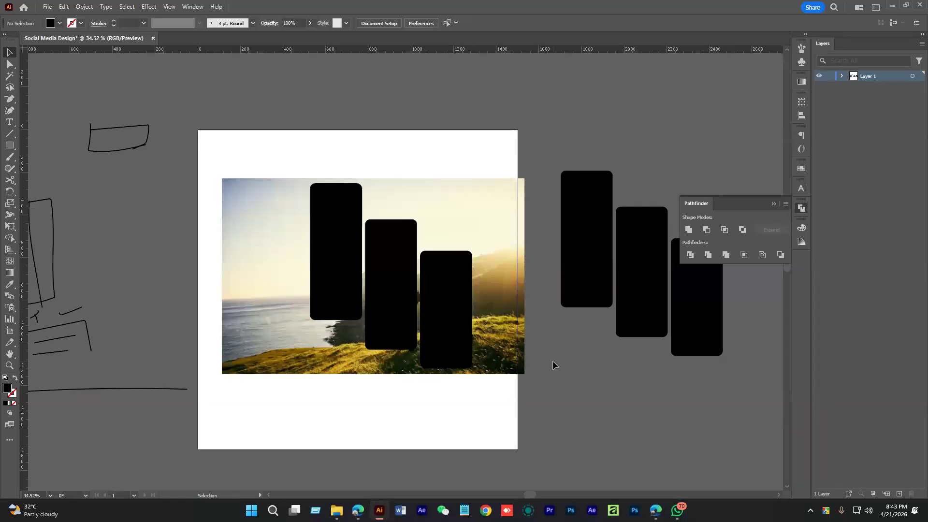
# Select the three rectangles, combine them, and clip the photo inside them
pyautogui.click(337, 247)
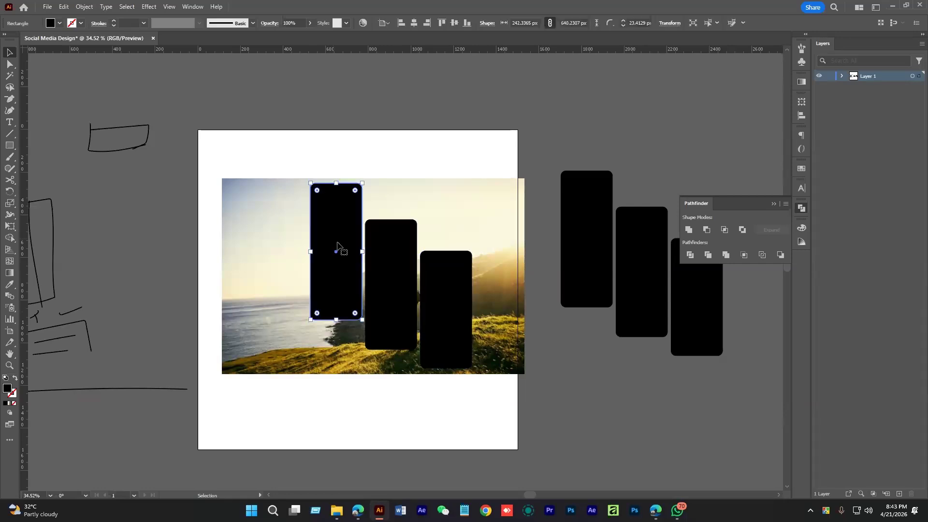
pyautogui.keyDown('shift'); pyautogui.click(392, 280); pyautogui.keyUp('shift')
pyautogui.keyDown('shift'); pyautogui.click(463, 301); pyautogui.keyUp('shift')
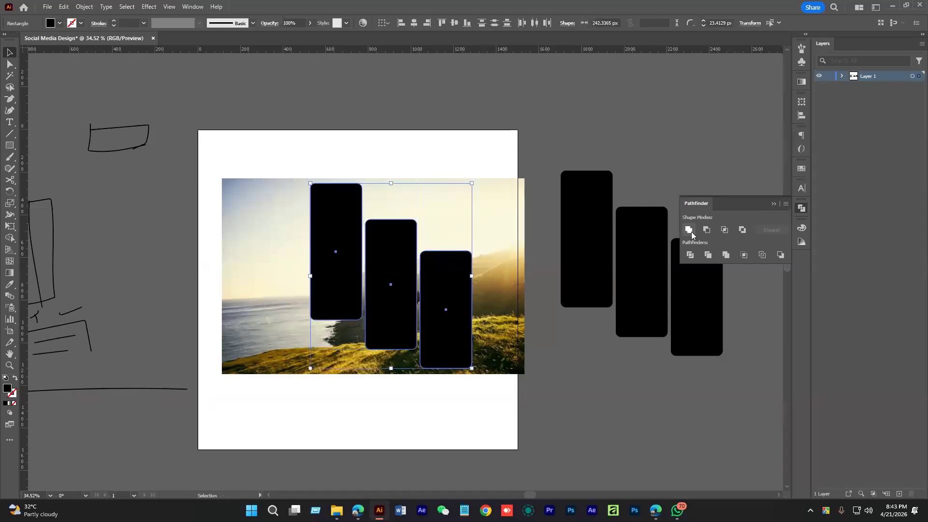
pyautogui.click(690, 231)
pyautogui.press('a')
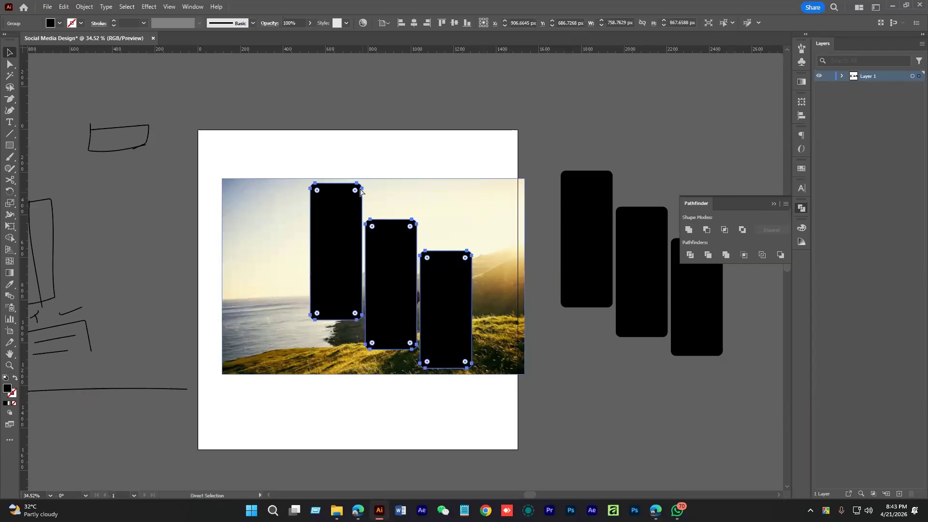
pyautogui.press('v')
pyautogui.rightClick(424, 289)
pyautogui.click(467, 421)
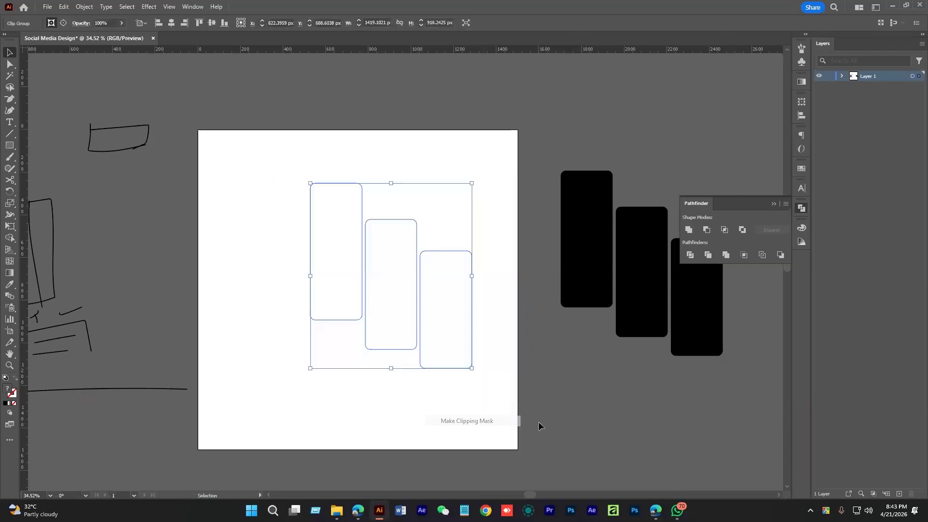
# Undo the second clipping mask and select the rounded-rectangle group over the photo
pyautogui.press('a')
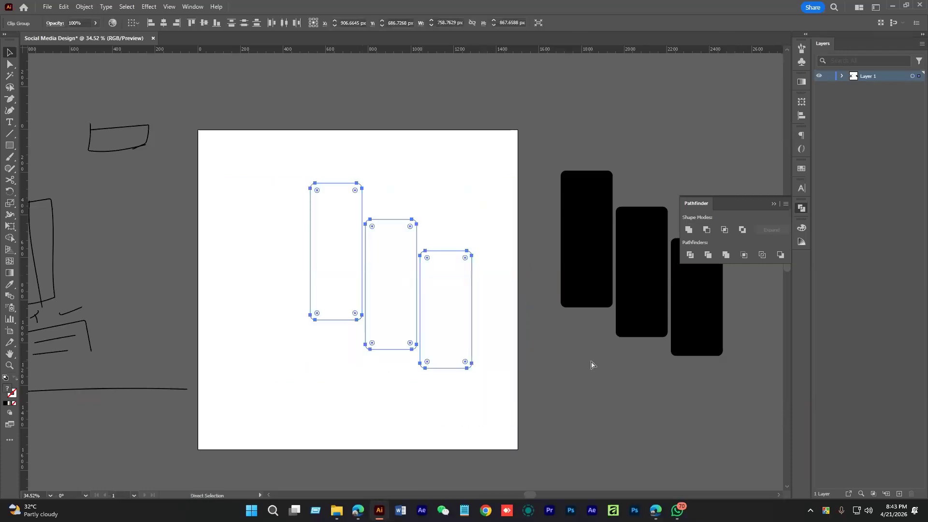
pyautogui.click(593, 365)
pyautogui.hotkey('ctrl', 'z')
pyautogui.click(456, 296)
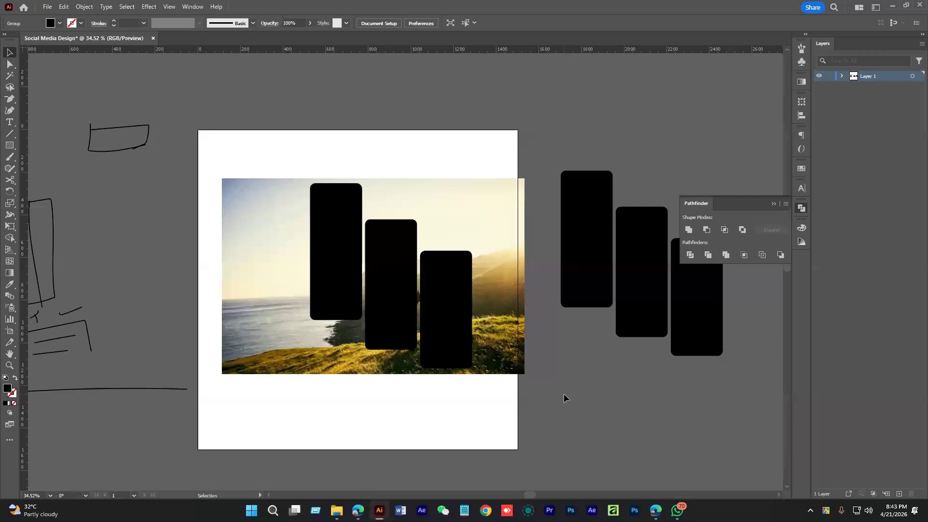
pyautogui.click(448, 348)
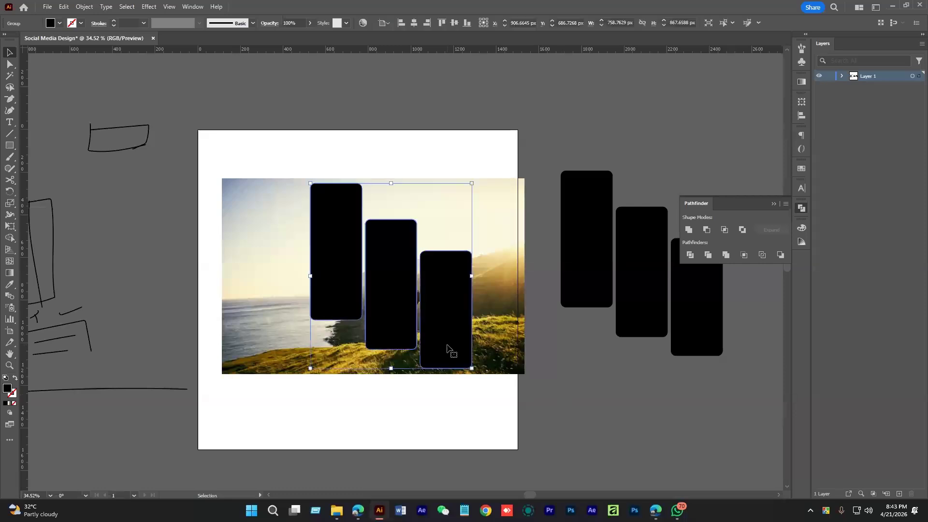
pyautogui.click(784, 203)
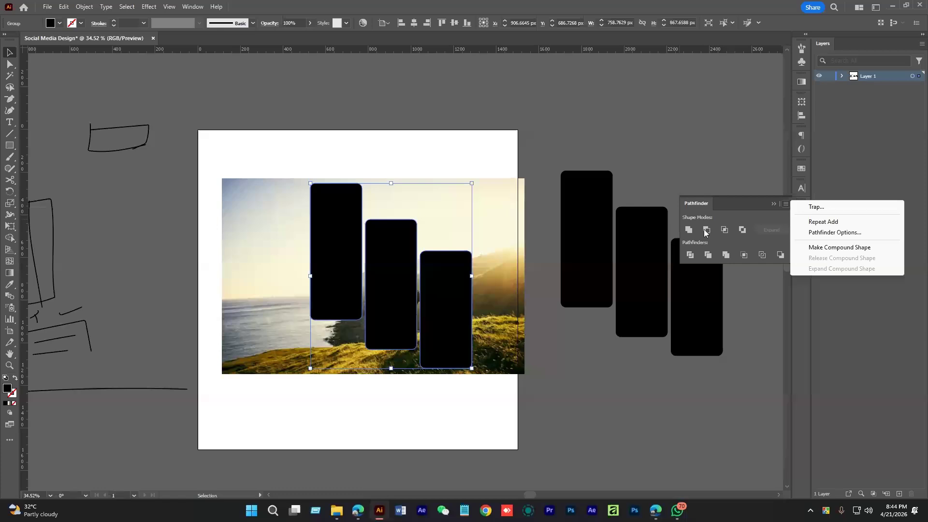
# Nudge the middle rectangle slightly to the right
pyautogui.click(427, 293)
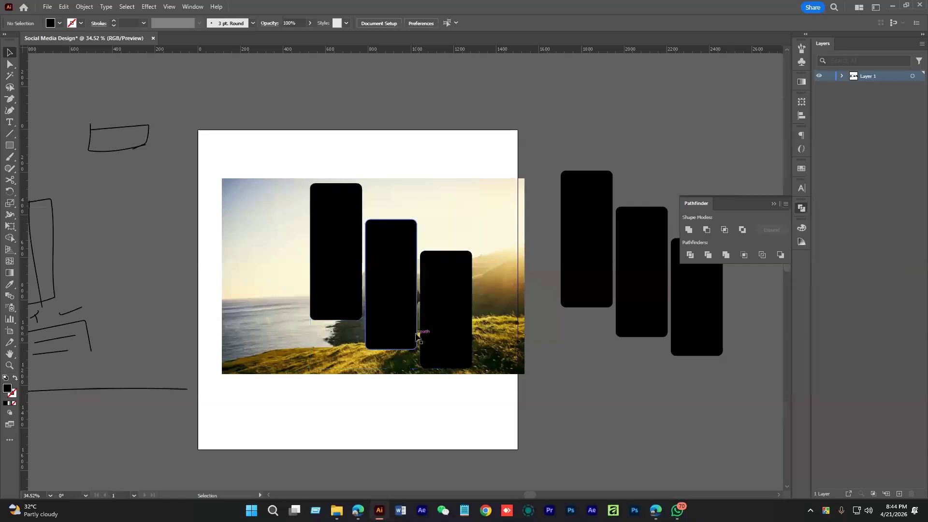
pyautogui.scroll(5, 417, 335)
pyautogui.scroll(-2, 555, 320)
pyautogui.scroll(-3, 555, 320)
pyautogui.moveTo(490, 325); pyautogui.dragTo(500, 325)
pyautogui.scroll(-1, 572, 328)
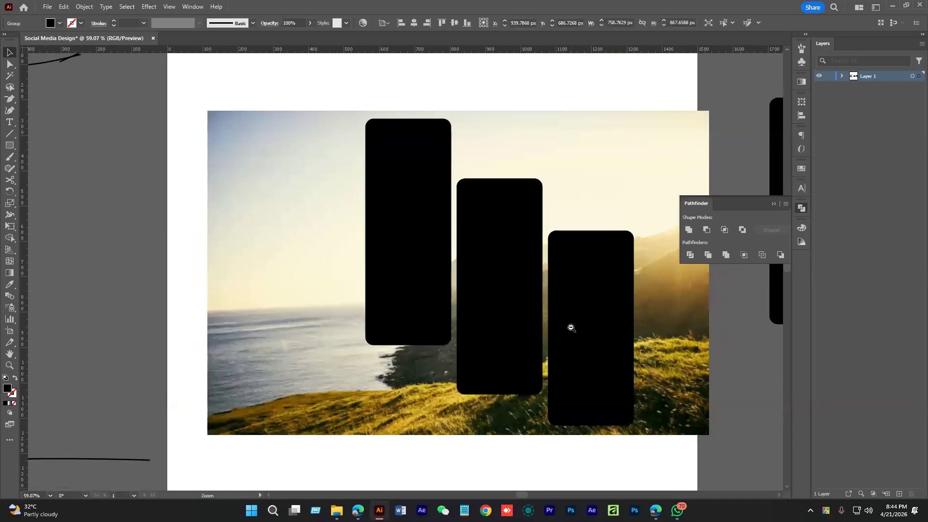
pyautogui.scroll(-1, 571, 327)
pyautogui.click(686, 359)
pyautogui.moveTo(686, 359); pyautogui.dragTo(645, 360)
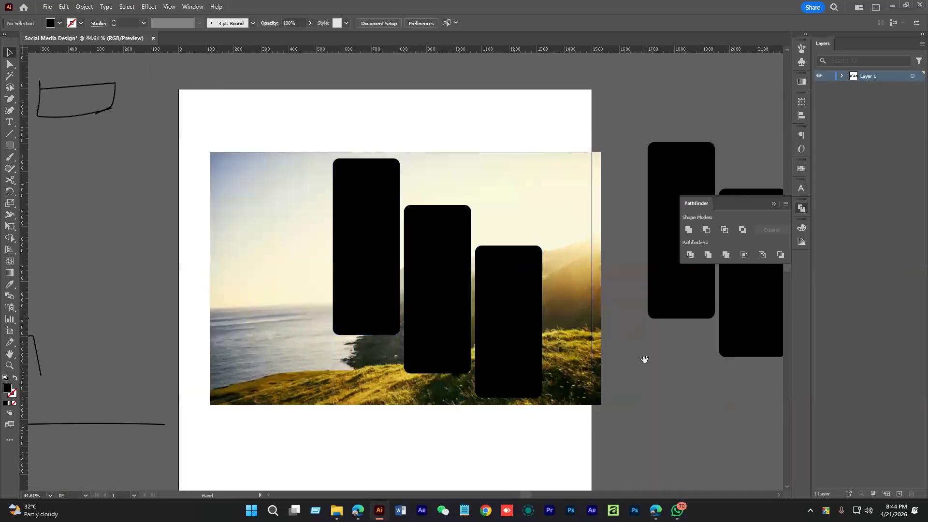
# Make the three rectangles one compound shape via Pathfinder, then select it with the photo
pyautogui.click(503, 330)
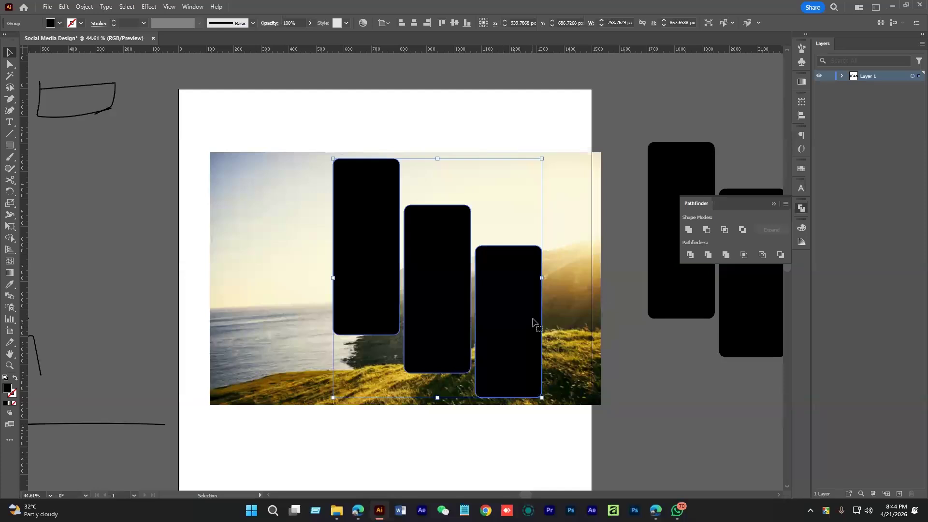
pyautogui.click(786, 203)
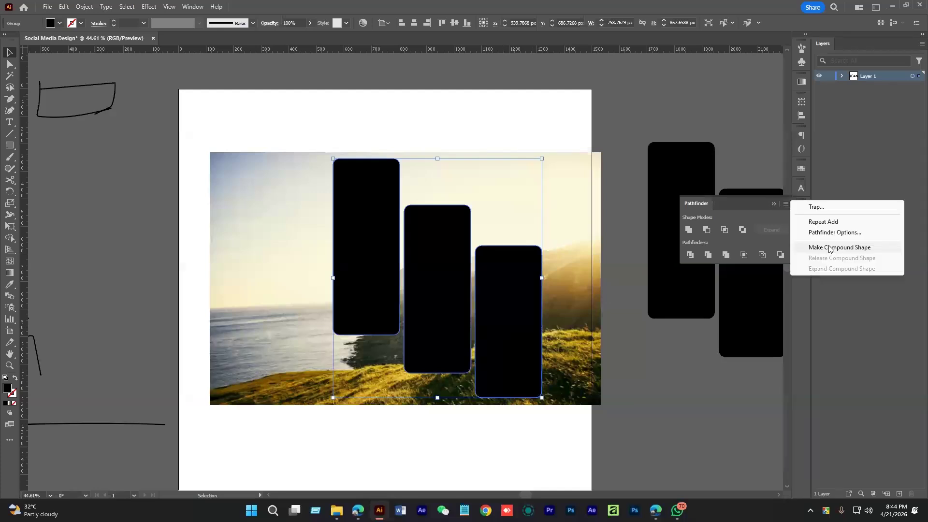
pyautogui.click(841, 250)
pyautogui.click(631, 373)
pyautogui.scroll(-2, 479, 250)
pyautogui.moveTo(335, 134); pyautogui.dragTo(514, 351)
pyautogui.rightClick(509, 303)
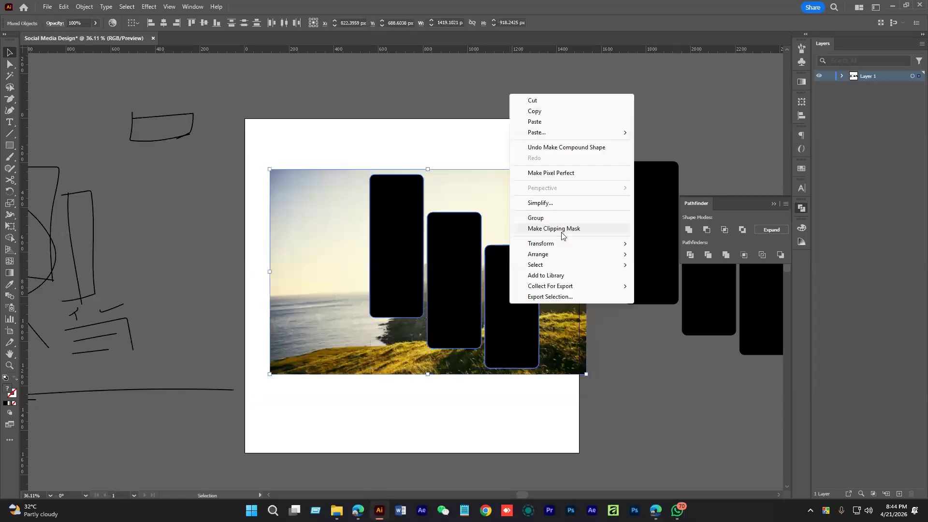
# Clip the hikers photo inside the compound rounded-rectangle shape
pyautogui.click(562, 231)
pyautogui.scroll(2, 458, 283)
pyautogui.click(416, 234)
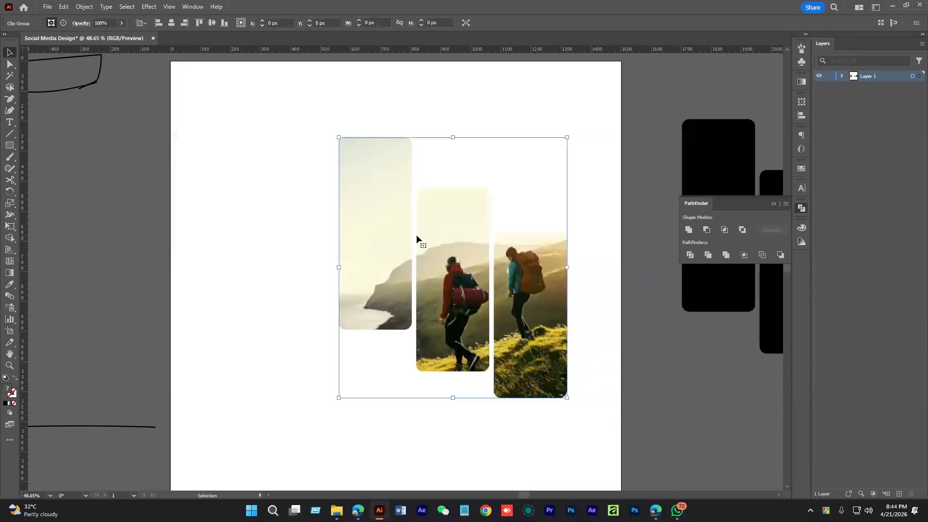
pyautogui.click(603, 364)
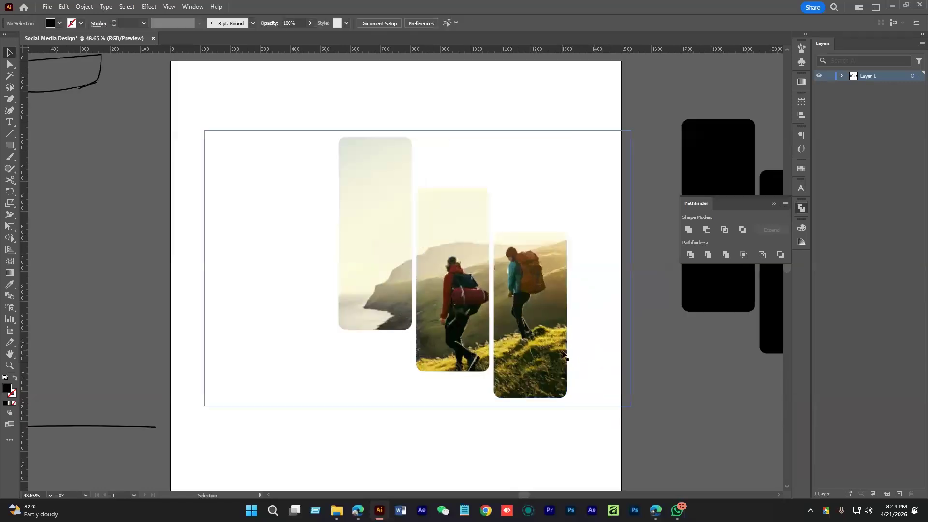
pyautogui.click(502, 340)
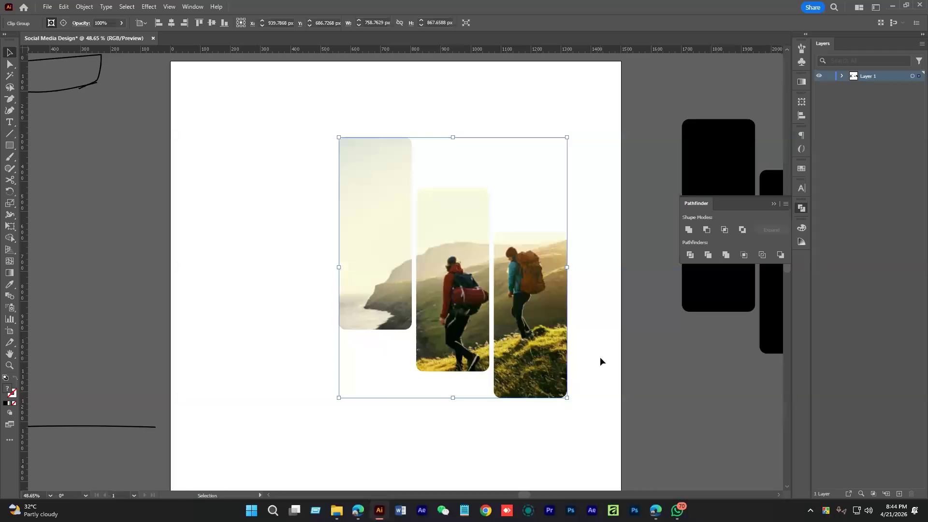
pyautogui.scroll(-1, 597, 325)
# Reduce the panels' corner radius to about 20 px
pyautogui.press('a')
pyautogui.moveTo(338, 137); pyautogui.dragTo(336, 137)
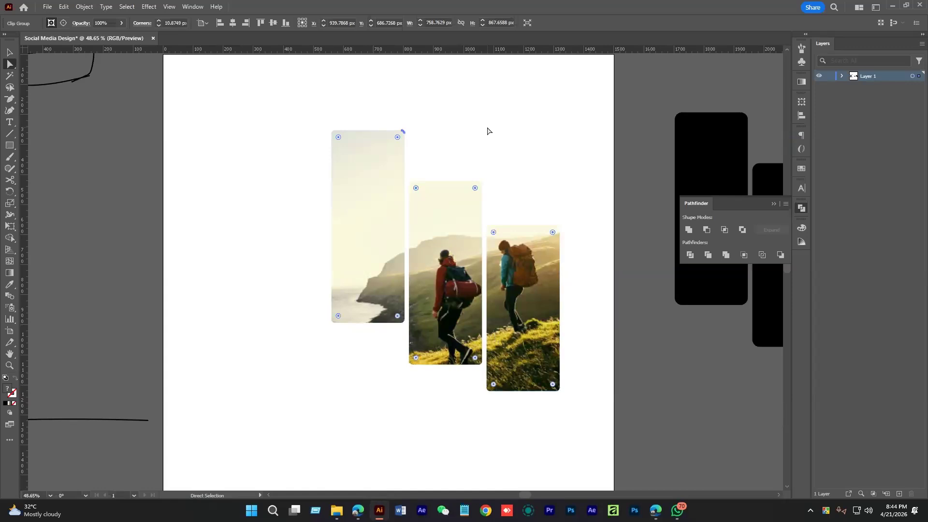
pyautogui.click(487, 131)
pyautogui.scroll(-2, 524, 172)
pyautogui.press('v')
# Scale the clip group and move it to the middle of the artboard
pyautogui.click(528, 278)
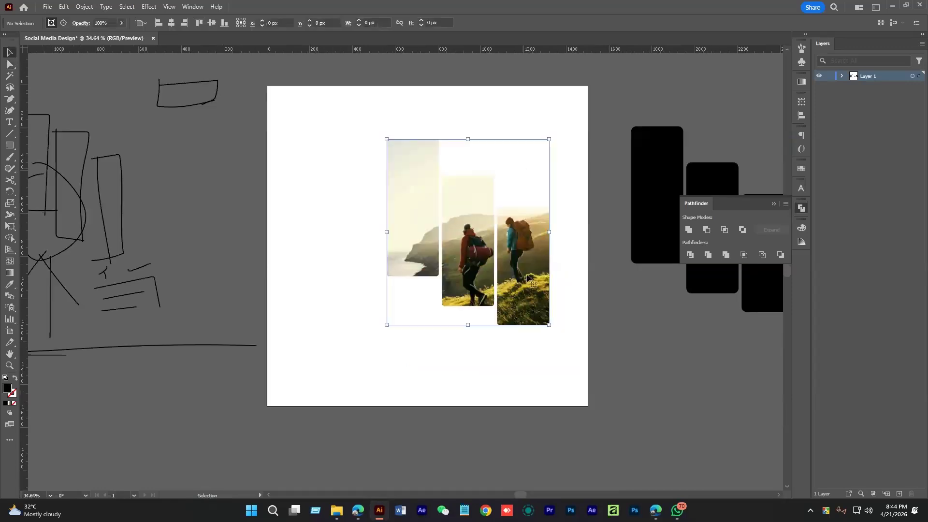
pyautogui.moveTo(551, 232); pyautogui.dragTo(452, 230)
pyautogui.moveTo(518, 309); pyautogui.dragTo(525, 314)
pyautogui.moveTo(507, 277); pyautogui.dragTo(509, 279)
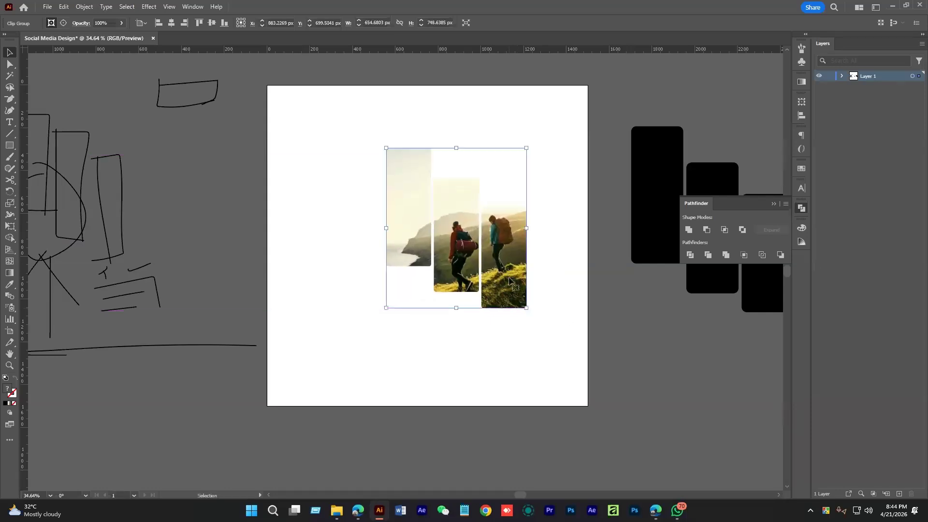
pyautogui.moveTo(495, 357); pyautogui.dragTo(527, 364)
pyautogui.click(534, 362)
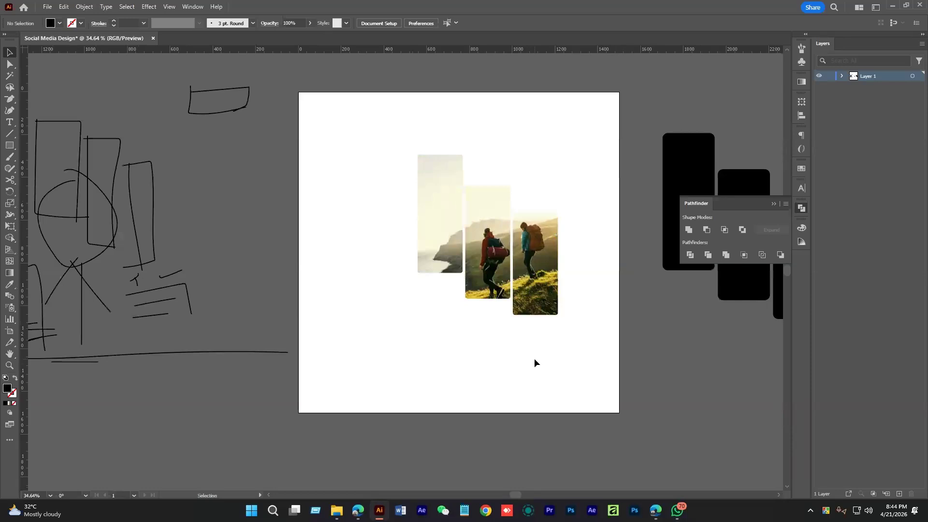
pyautogui.click(534, 302)
pyautogui.click(558, 373)
pyautogui.moveTo(356, 281); pyautogui.dragTo(325, 284)
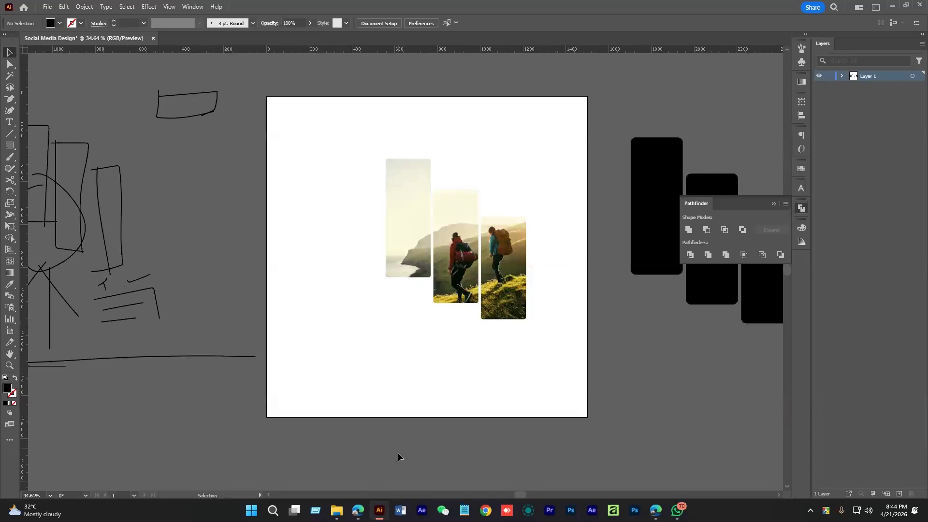
# Search Google Images for 'travelign logo', then return to Illustrator
pyautogui.click(653, 516)
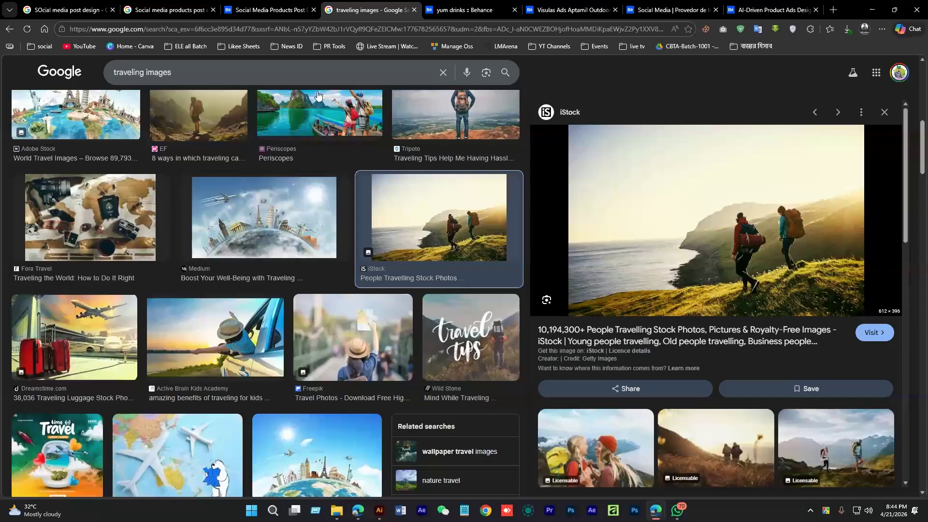
pyautogui.tripleClick(124, 65)
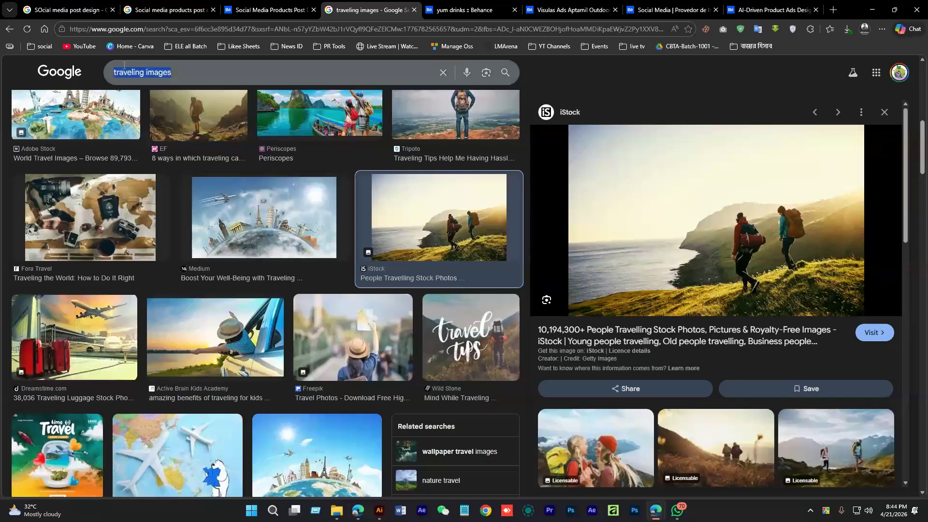
pyautogui.write('travelign')
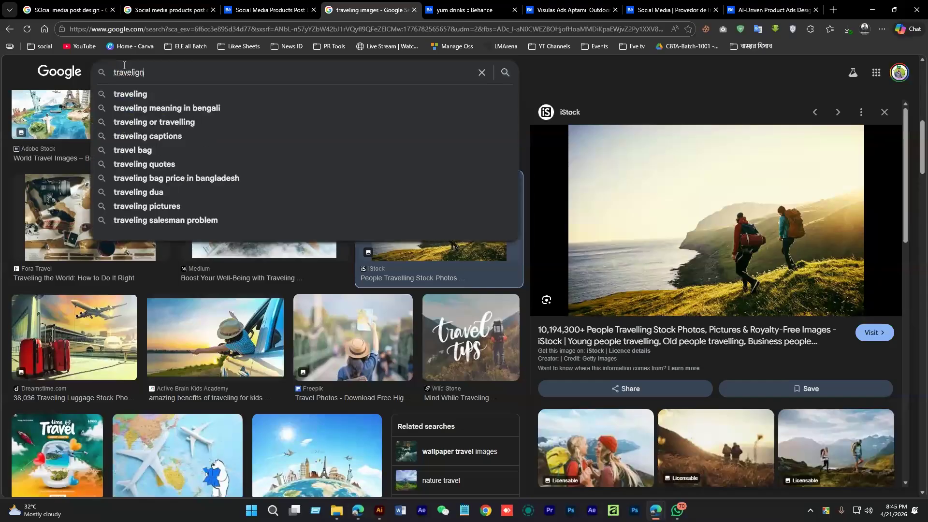
pyautogui.write(' logo')
pyautogui.press('Return')
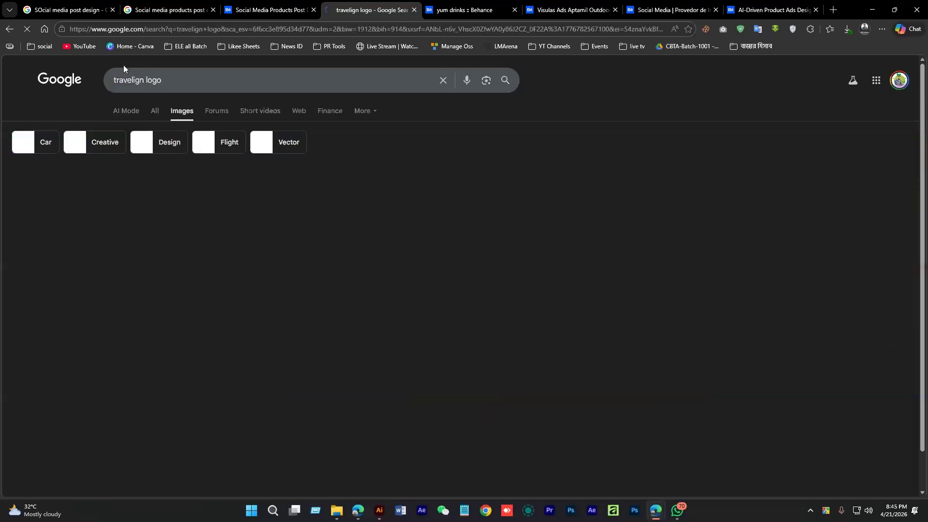
pyautogui.hotkey('alt', 'Tab')
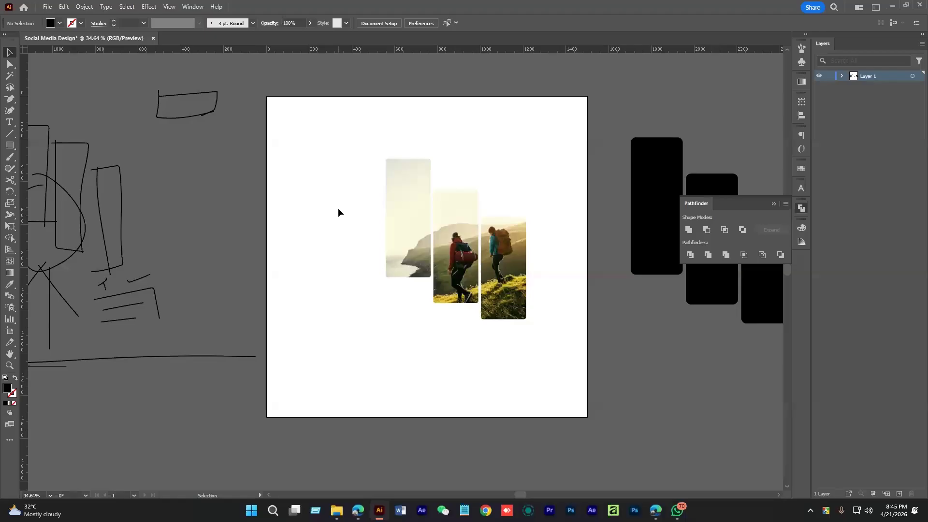
# Open Carefree Service Logo.ai from recent files and select the Fast Lane speedometer logo
pyautogui.click(47, 7)
pyautogui.moveTo(106, 50)
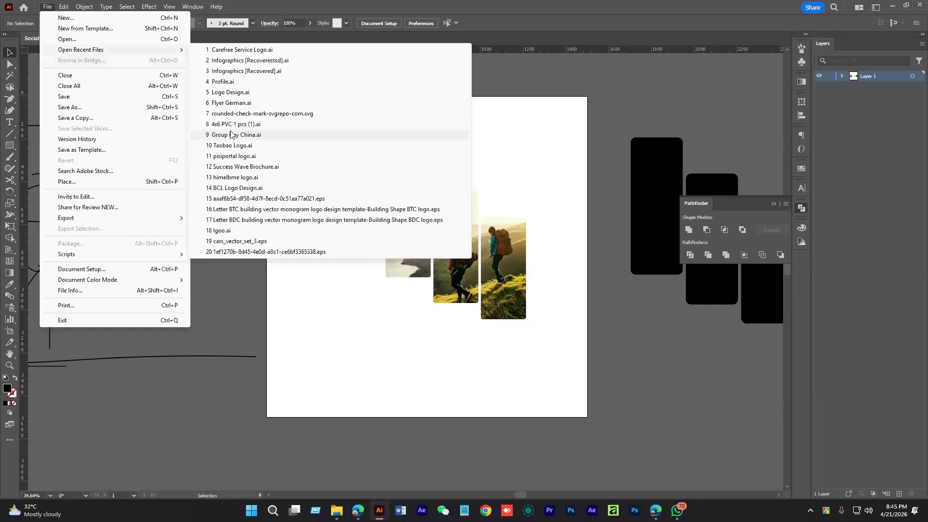
pyautogui.click(261, 49)
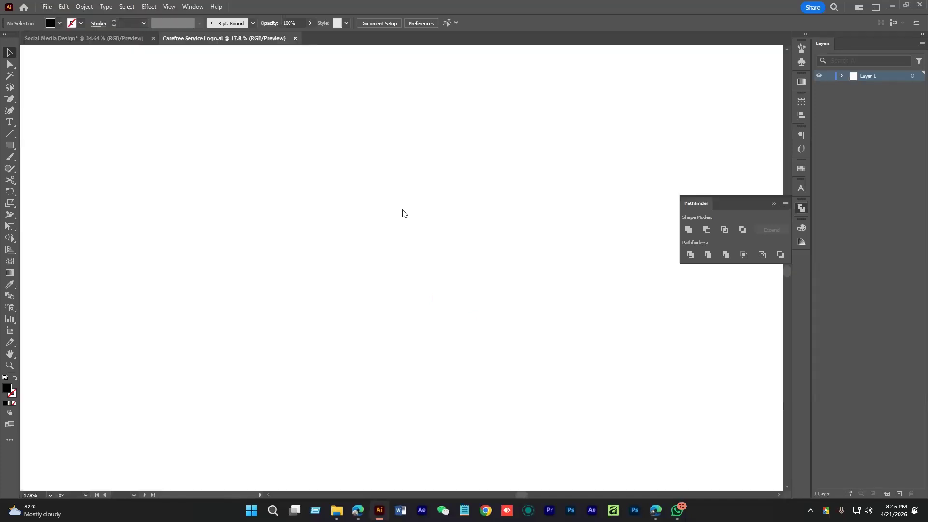
pyautogui.click(392, 239)
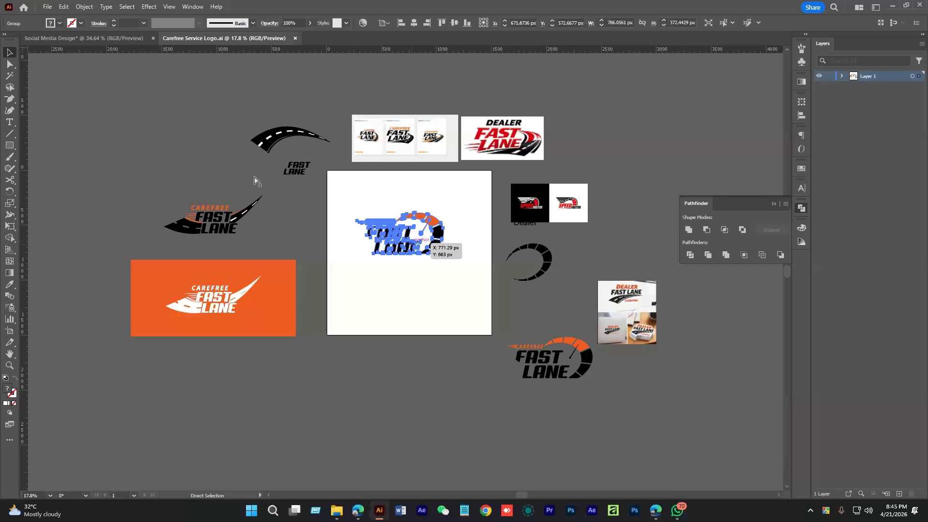
# Paste the logo into the hiking post, shrinking it to about 232×110 px in the top-left corner
pyautogui.hotkey('ctrl', 'Tab')
pyautogui.hotkey('ctrl', 'v')
pyautogui.moveTo(489, 272); pyautogui.dragTo(307, 136)
pyautogui.click(314, 182)
pyautogui.scroll(1, 341, 183)
pyautogui.moveTo(342, 183); pyautogui.dragTo(322, 184)
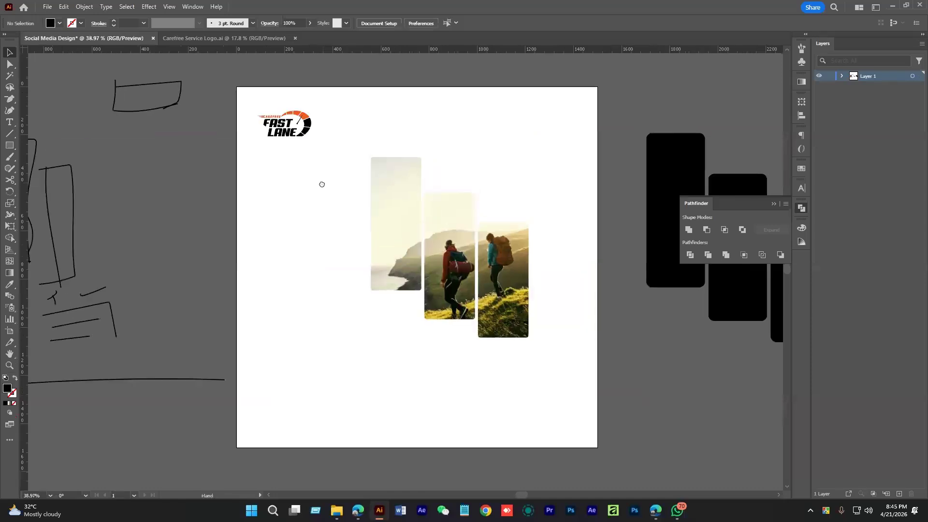
pyautogui.scroll(-1, 338, 195)
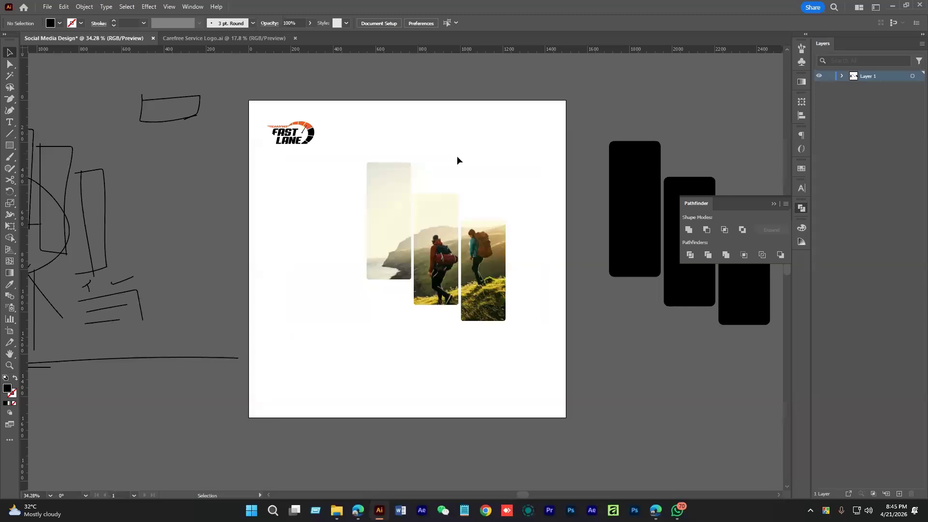
# Move the Fast Lane logo down slightly above the photos
pyautogui.click(459, 249)
pyautogui.press('space')
pyautogui.moveTo(460, 249); pyautogui.dragTo(463, 271)
pyautogui.click(547, 221)
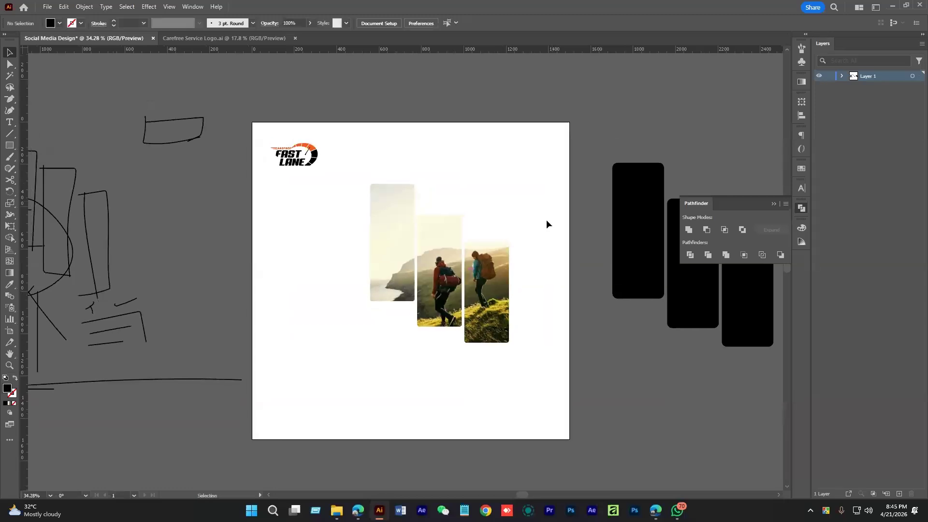
pyautogui.click(314, 152)
pyautogui.moveTo(313, 152); pyautogui.dragTo(313, 156)
pyautogui.click(389, 152)
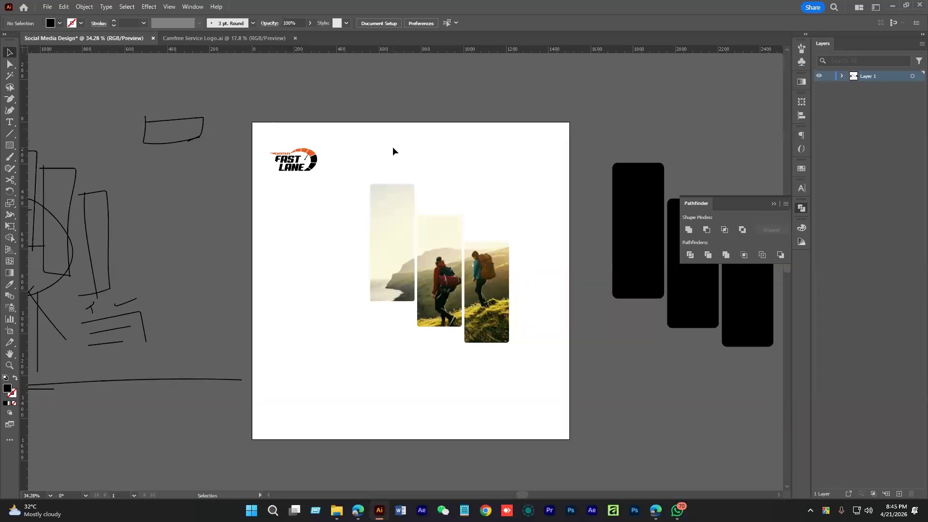
# Select the logo and photos and set the artboard to 1500 × 1500 px with the Artboard tool
pyautogui.moveTo(243, 111); pyautogui.dragTo(494, 332)
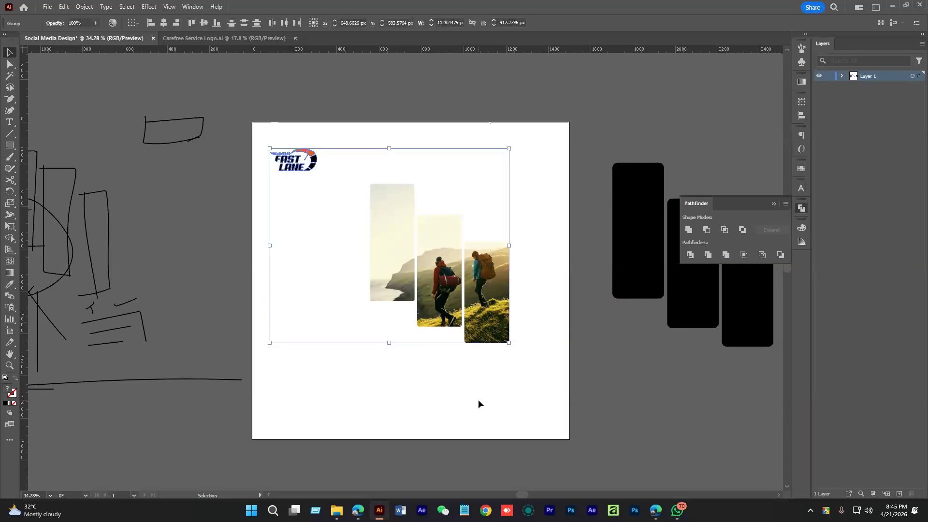
pyautogui.hotkey('shift', 'o')
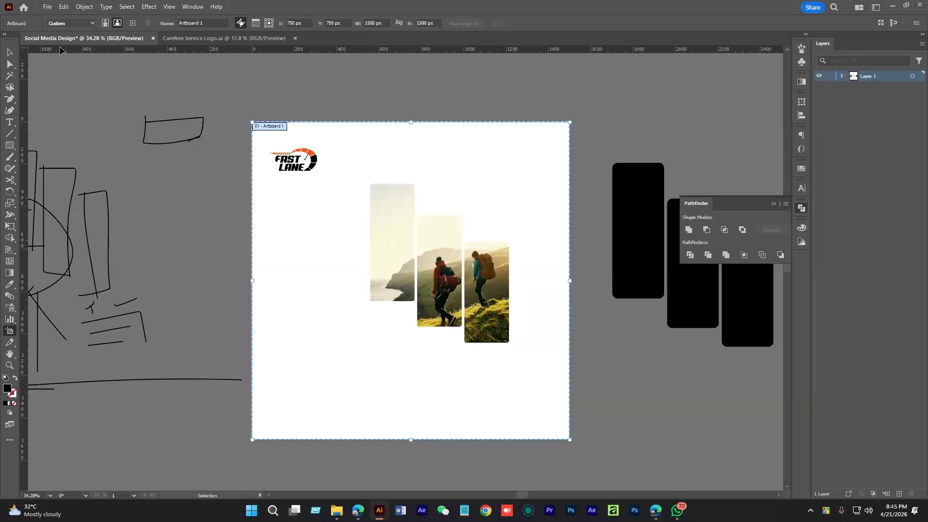
pyautogui.press('Escape')
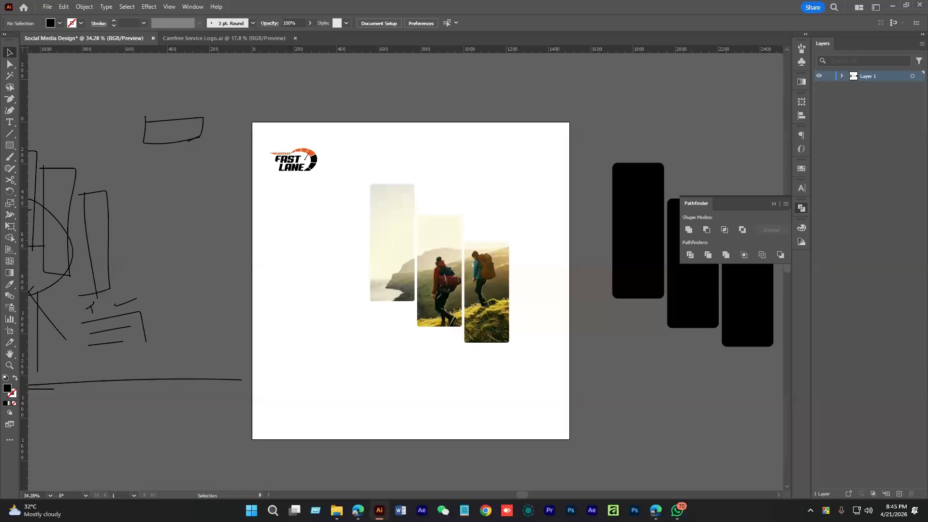
# Draw a 100 × 100 px helper square and move it to the artboard's top-left corner
pyautogui.click(531, 266)
pyautogui.click(186, 247)
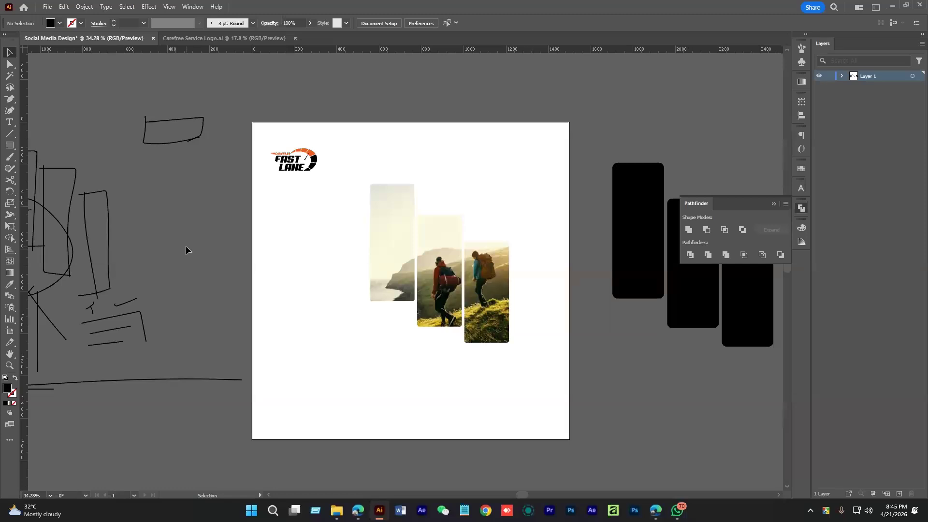
pyautogui.click(13, 146)
pyautogui.click(396, 143)
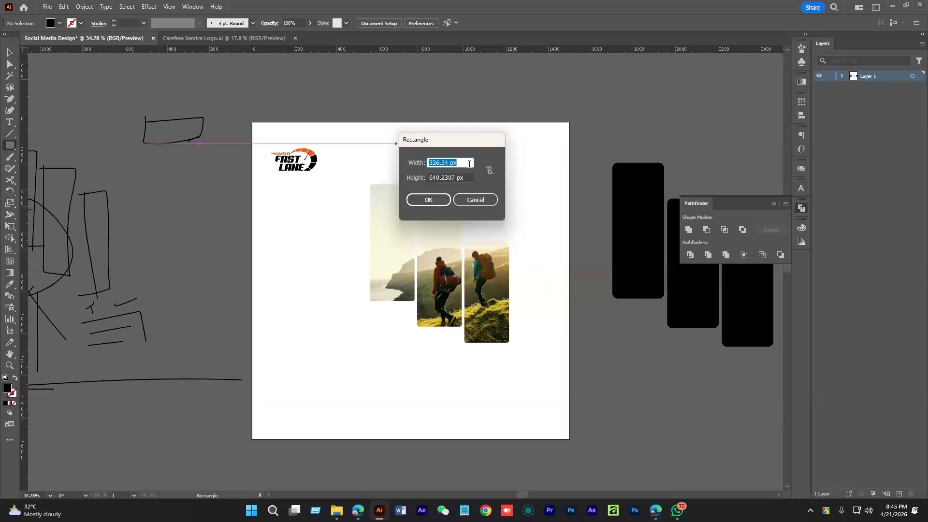
pyautogui.write('1')
pyautogui.press('Tab')
pyautogui.write('100')
pyautogui.press('Return')
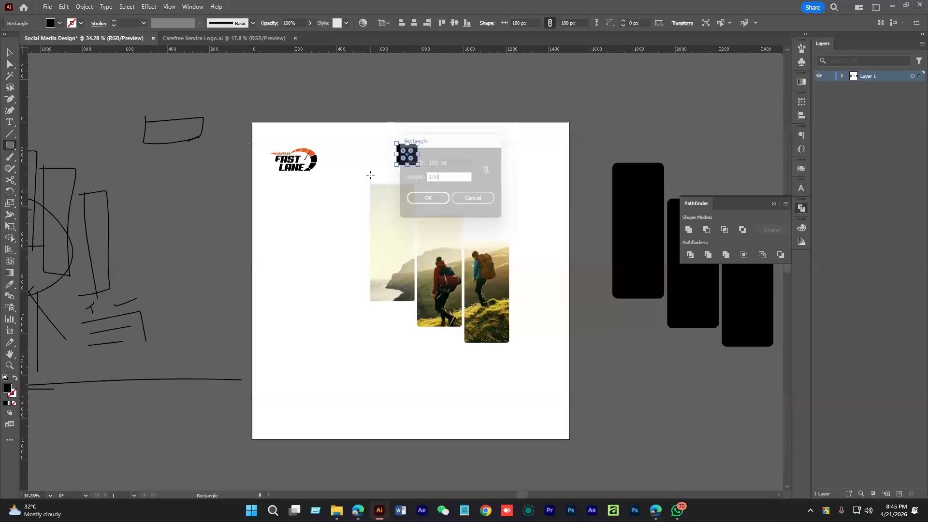
pyautogui.click(13, 52)
pyautogui.moveTo(407, 153); pyautogui.dragTo(458, 221)
# Add ruler guides along the square's edges at each corner, then delete the square
pyautogui.moveTo(24, 225); pyautogui.dragTo(422, 249)
pyautogui.moveTo(542, 283); pyautogui.dragTo(259, 211)
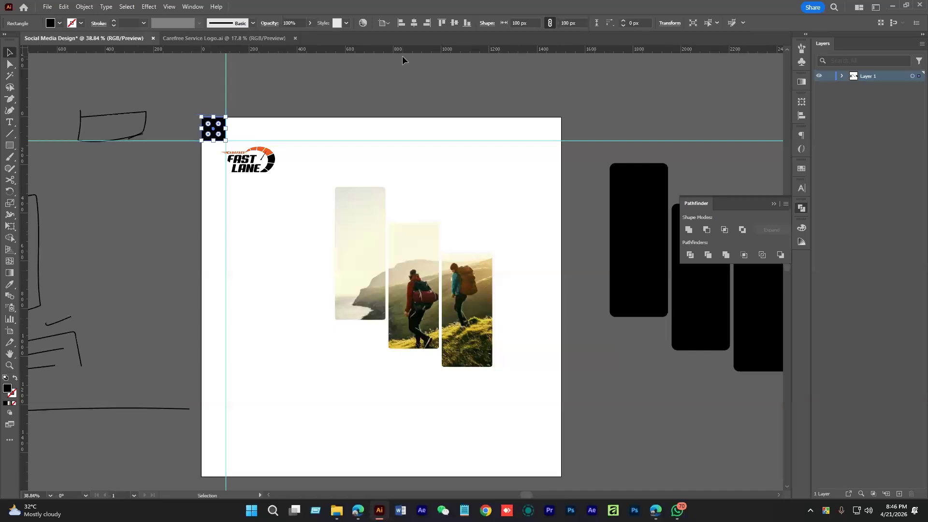
pyautogui.click(427, 22)
pyautogui.click(467, 23)
pyautogui.scroll(-2, 498, 73)
pyautogui.moveTo(532, 49); pyautogui.dragTo(578, 405)
pyautogui.moveTo(21, 344); pyautogui.dragTo(531, 387)
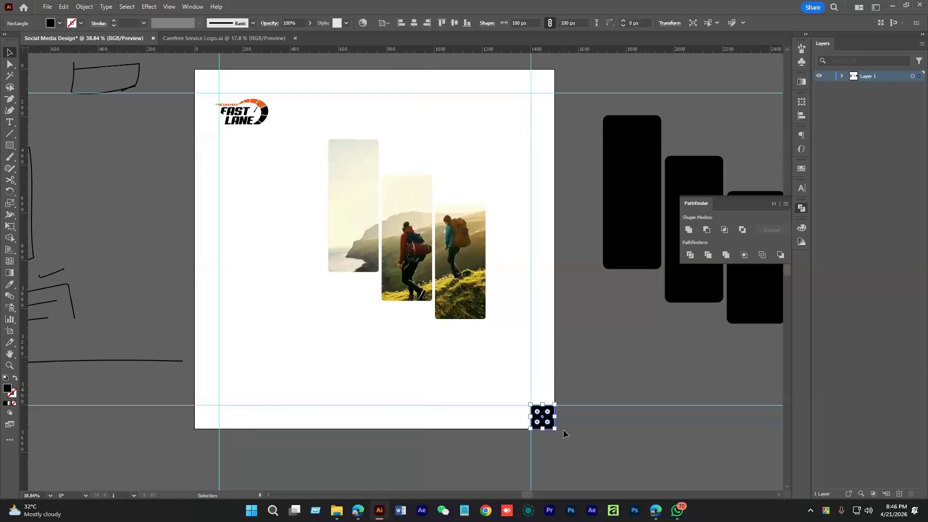
pyautogui.press('Delete')
# Move the Fast Lane logo up into the top-left margin corner and enlarge it
pyautogui.moveTo(469, 231); pyautogui.dragTo(510, 254)
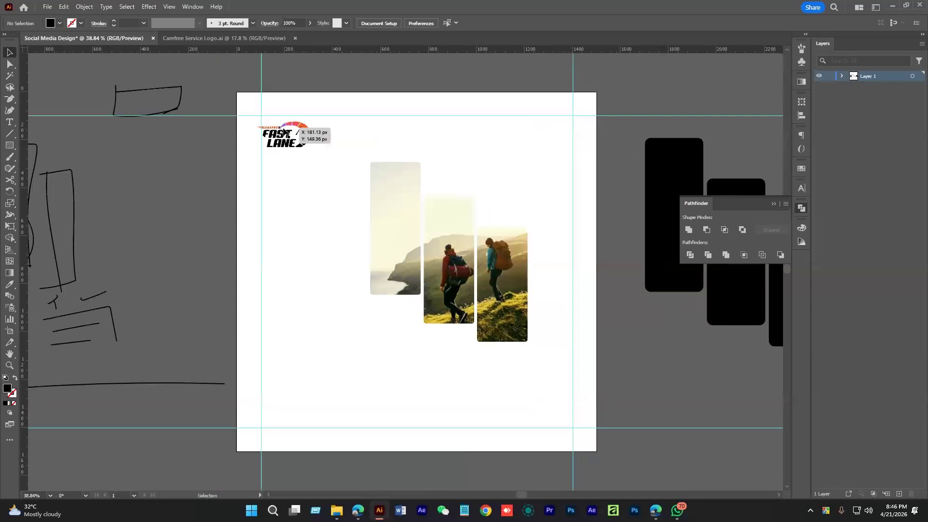
pyautogui.click(284, 131)
pyautogui.moveTo(255, 133); pyautogui.dragTo(367, 194)
pyautogui.moveTo(328, 152); pyautogui.dragTo(337, 140)
pyautogui.moveTo(397, 153); pyautogui.dragTo(401, 157)
pyautogui.click(327, 248)
pyautogui.scroll(-3, 326, 248)
pyautogui.moveTo(327, 248); pyautogui.dragTo(354, 236)
# Add a horizontal guide along the bottom of the Fast Lane logo
pyautogui.click(356, 181)
pyautogui.moveTo(424, 53); pyautogui.dragTo(439, 189)
pyautogui.moveTo(425, 49); pyautogui.dragTo(433, 194)
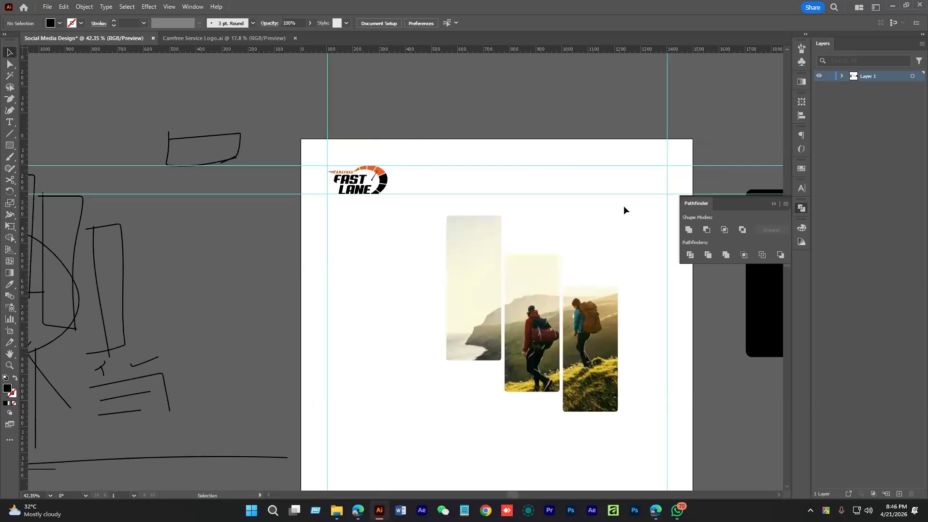
# Rescale the photo group from its top-left and bottom-right corners to fit the margins
pyautogui.moveTo(623, 206); pyautogui.dragTo(474, 252)
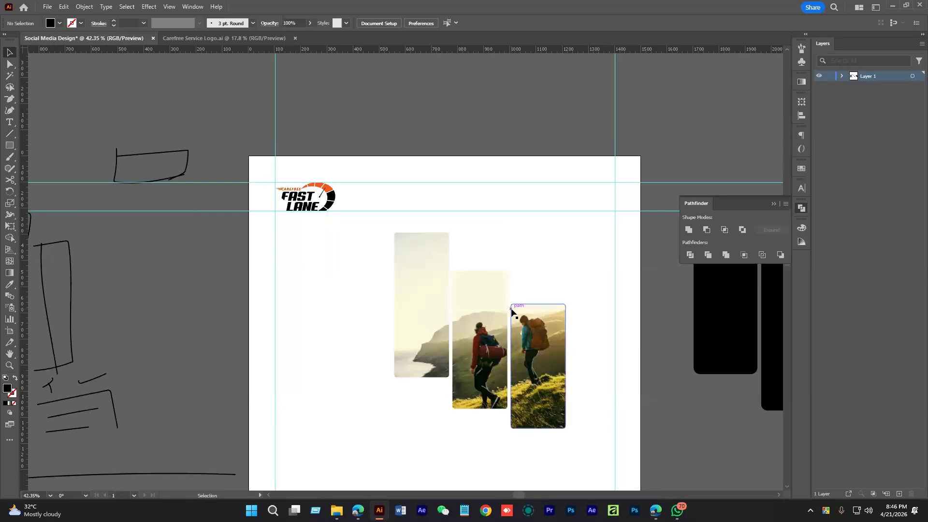
pyautogui.moveTo(513, 324); pyautogui.dragTo(522, 282)
pyautogui.click(522, 280)
pyautogui.moveTo(403, 189); pyautogui.dragTo(392, 175)
pyautogui.moveTo(496, 309); pyautogui.dragTo(501, 294)
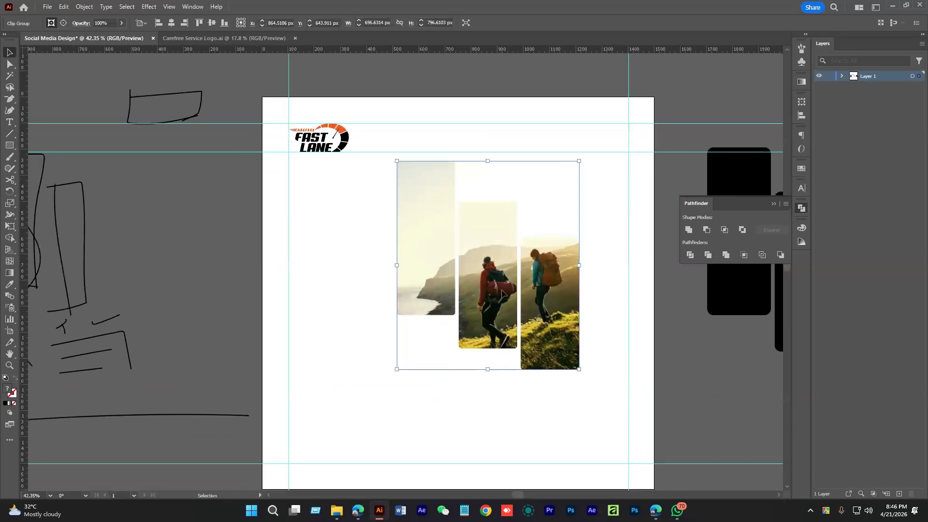
pyautogui.moveTo(579, 369); pyautogui.dragTo(568, 357)
pyautogui.click(541, 208)
pyautogui.press('space')
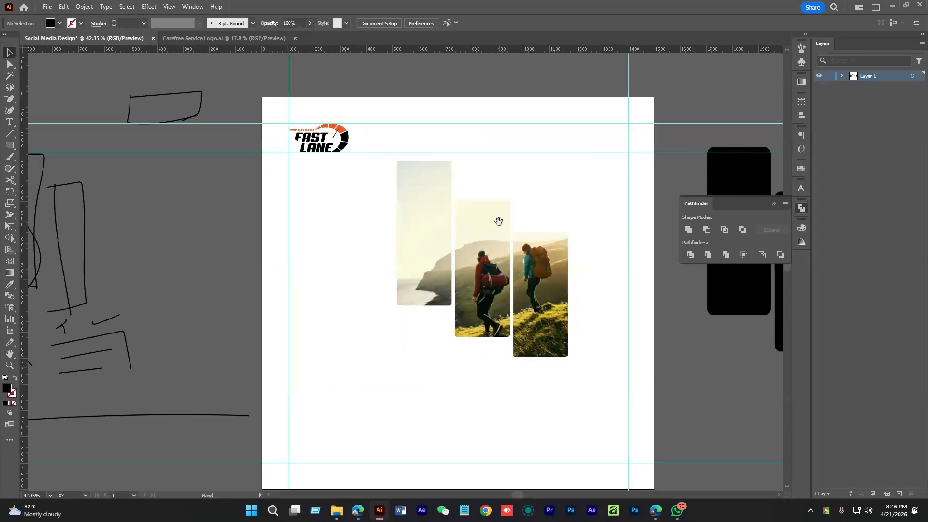
pyautogui.moveTo(498, 221); pyautogui.dragTo(514, 294)
# Type a two-line 'SAFE / traveling' heading at the top right and enlarge it
pyautogui.click(9, 122)
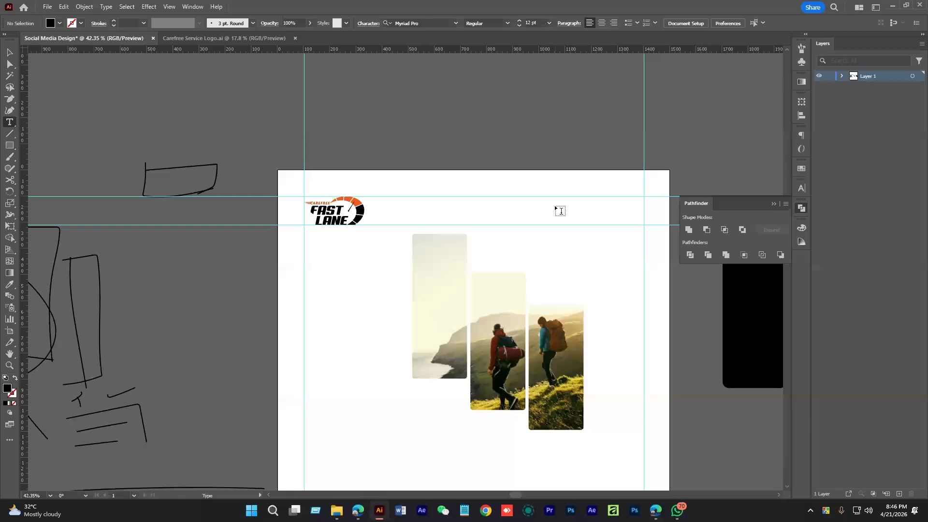
pyautogui.click(564, 205)
pyautogui.write('a')
pyautogui.write('AFE')
pyautogui.press('Return')
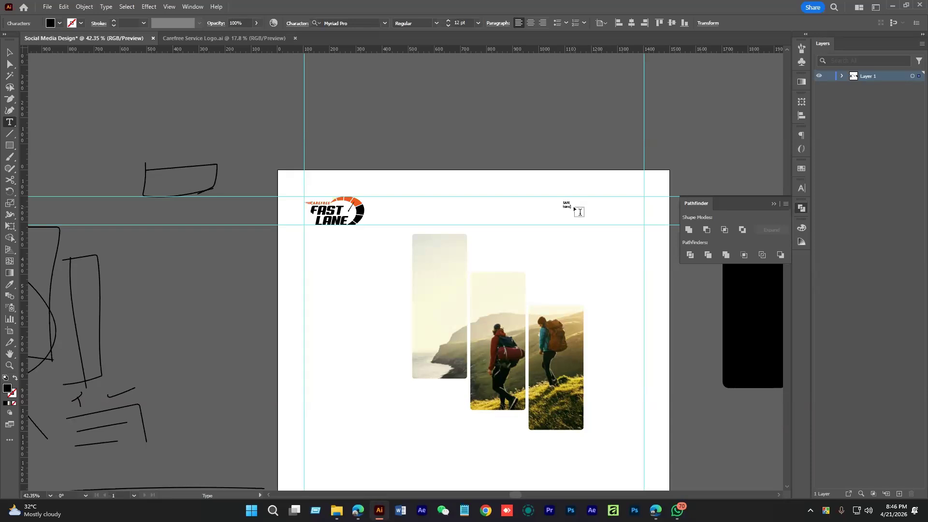
pyautogui.write('traveling')
pyautogui.press('Escape')
pyautogui.moveTo(575, 209); pyautogui.dragTo(642, 252)
pyautogui.scroll(4, 580, 249)
pyautogui.moveTo(580, 249); pyautogui.dragTo(405, 311)
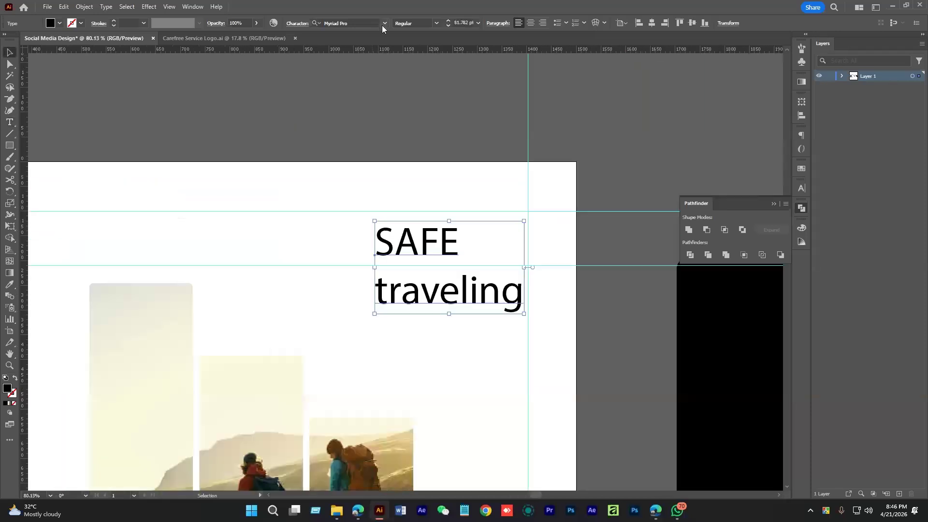
# Set the heading in Anton Regular and the word 'traveling' in Montserrat Light
pyautogui.click(382, 25)
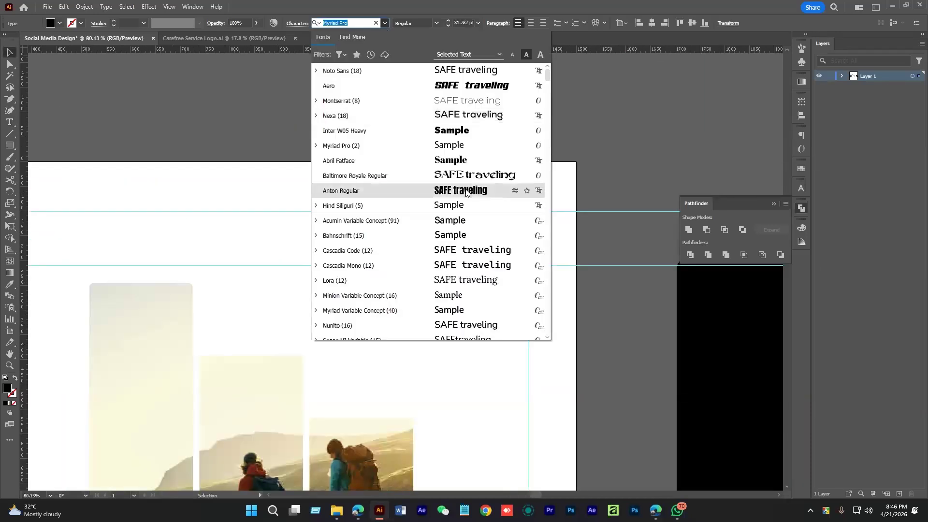
pyautogui.click(467, 193)
pyautogui.press('t')
pyautogui.moveTo(376, 289); pyautogui.dragTo(520, 288)
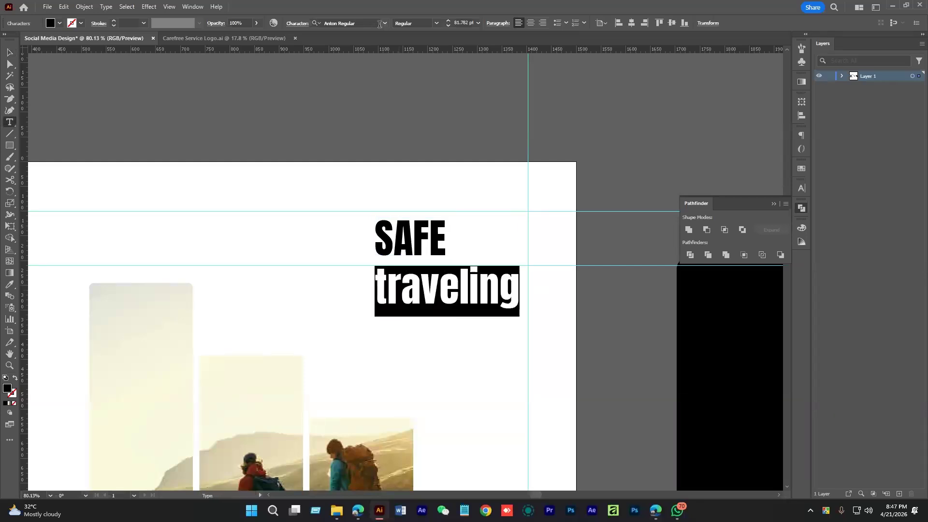
pyautogui.click(380, 24)
pyautogui.write('mont')
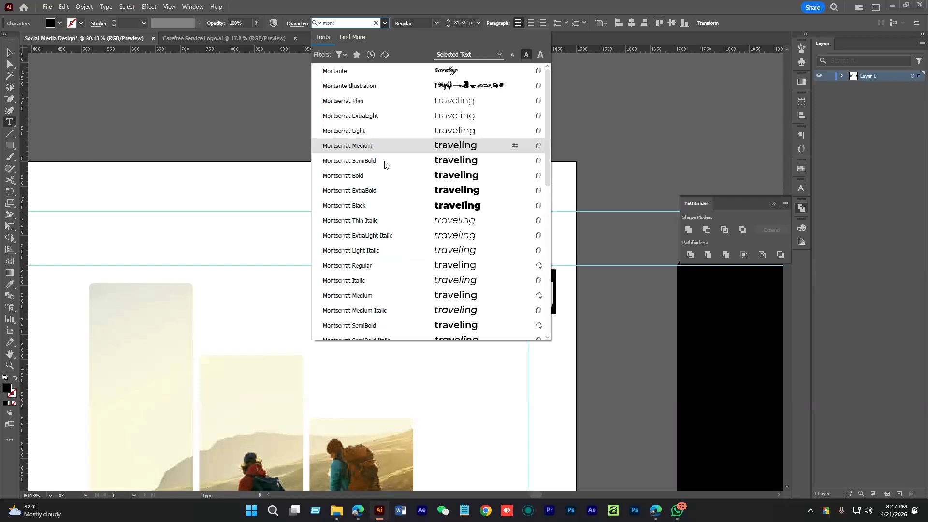
pyautogui.click(369, 133)
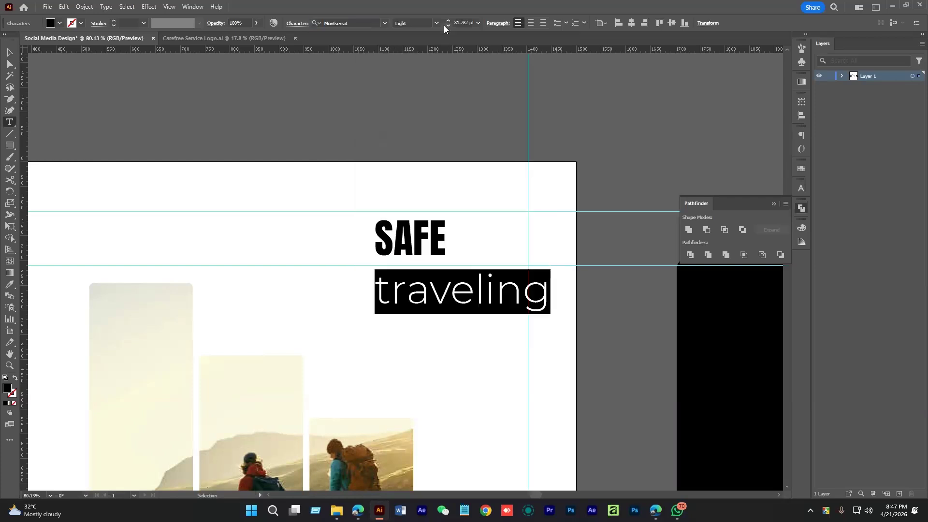
# Make 'traveling' 53 pt with 52 pt leading, then shrink the heading toward the top-right margin
pyautogui.click(801, 188)
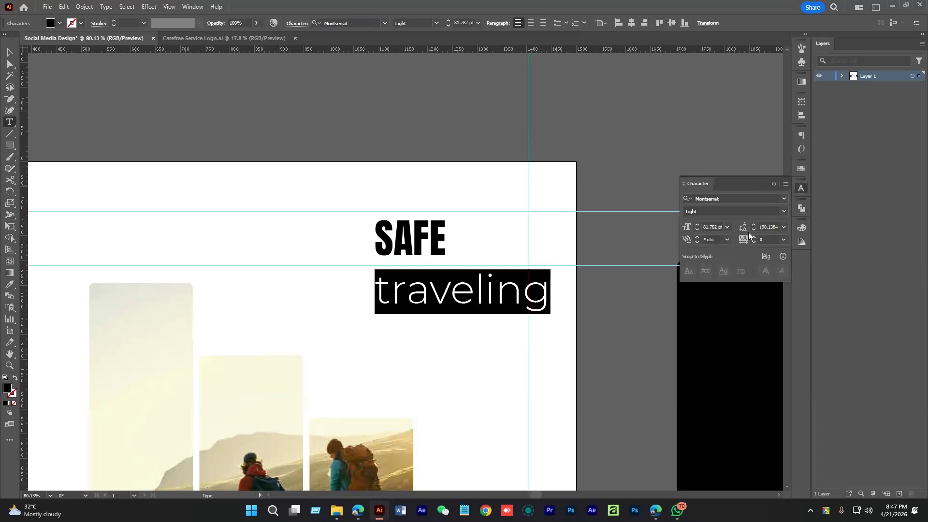
pyautogui.click(753, 231)
pyautogui.click(697, 230)
pyautogui.click(753, 230)
pyautogui.click(753, 231)
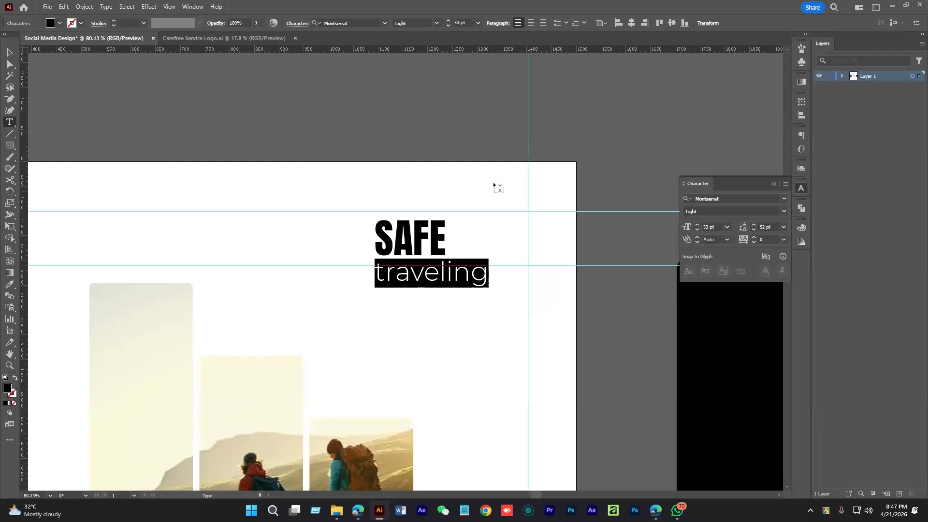
pyautogui.click(10, 53)
pyautogui.moveTo(491, 254); pyautogui.dragTo(454, 254)
pyautogui.moveTo(390, 245); pyautogui.dragTo(457, 235)
# Nudge the SAFE traveling heading into place and widen it slightly from its left side
pyautogui.click(365, 244)
pyautogui.scroll(-3, 445, 245)
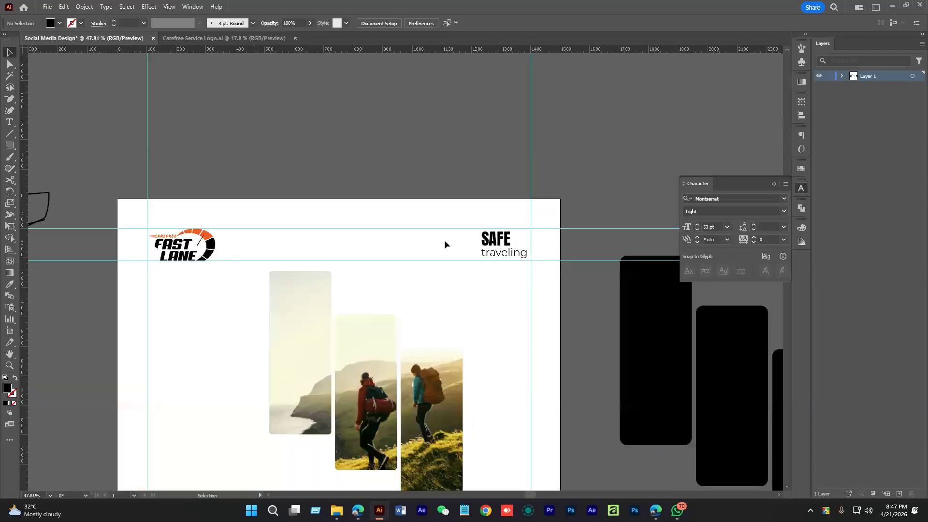
pyautogui.scroll(3, 445, 244)
pyautogui.moveTo(485, 278); pyautogui.dragTo(474, 278)
pyautogui.click(478, 242)
pyautogui.moveTo(472, 238); pyautogui.dragTo(469, 239)
pyautogui.click(370, 241)
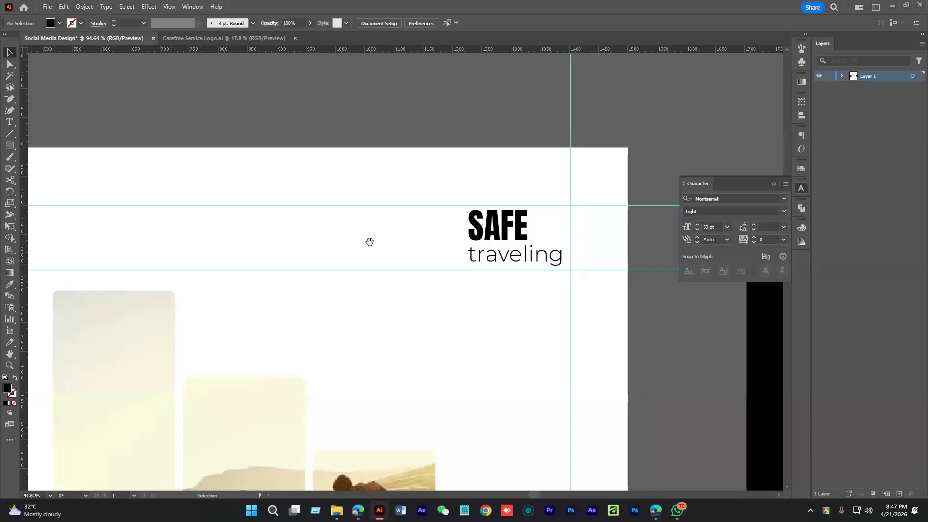
pyautogui.scroll(2, 370, 242)
# Draw a four-point arrow shape to the left of SAFE with the Pen tool
pyautogui.press('p')
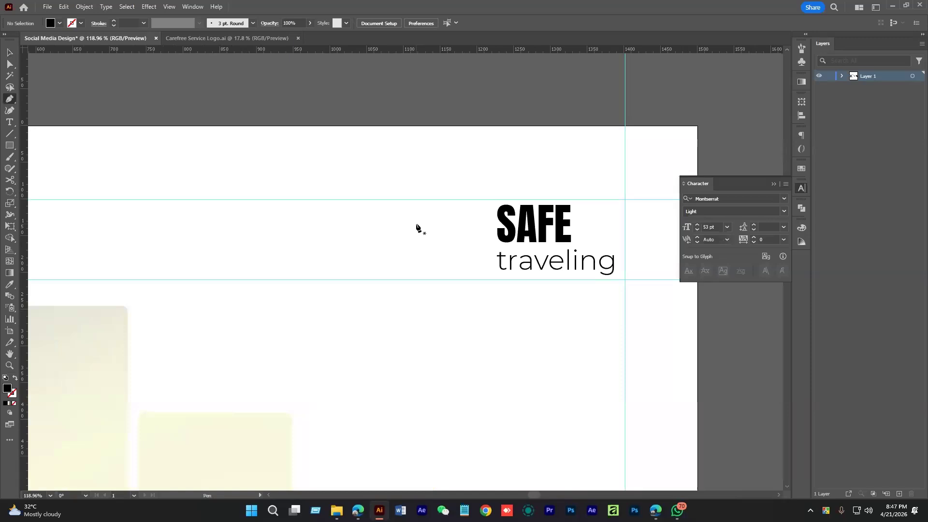
pyautogui.click(416, 224)
pyautogui.click(476, 211)
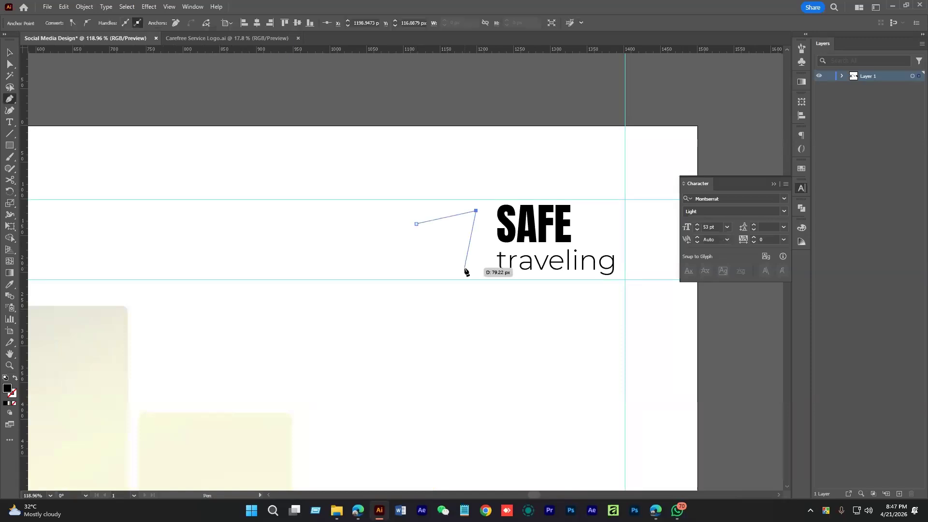
pyautogui.click(465, 269)
pyautogui.click(453, 235)
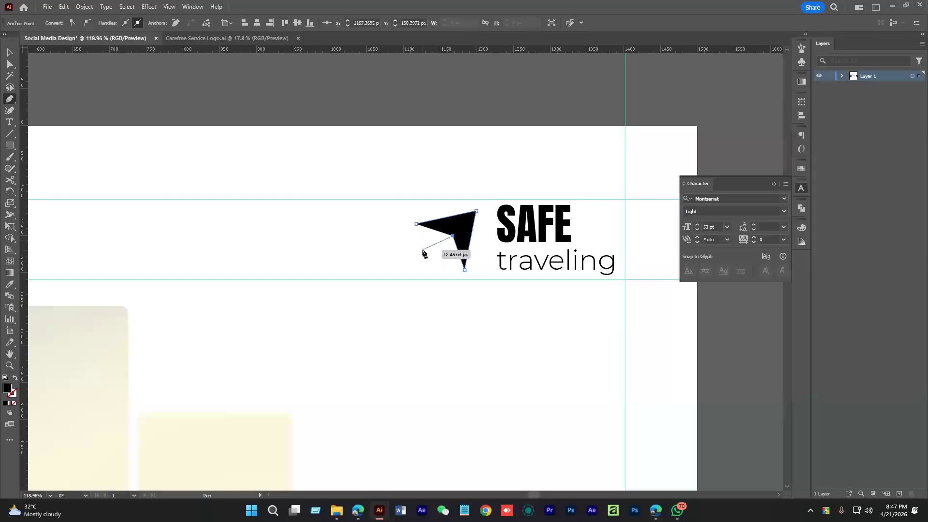
pyautogui.click(416, 225)
# Pull the arrow's tip up and right and rotate the arrow slightly counterclockwise
pyautogui.press('a')
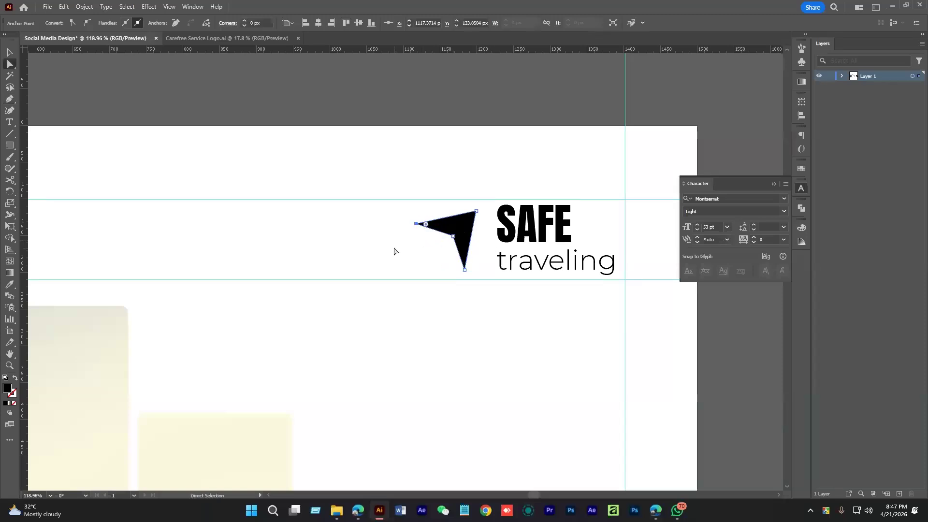
pyautogui.scroll(3, 394, 251)
pyautogui.moveTo(528, 193); pyautogui.dragTo(536, 187)
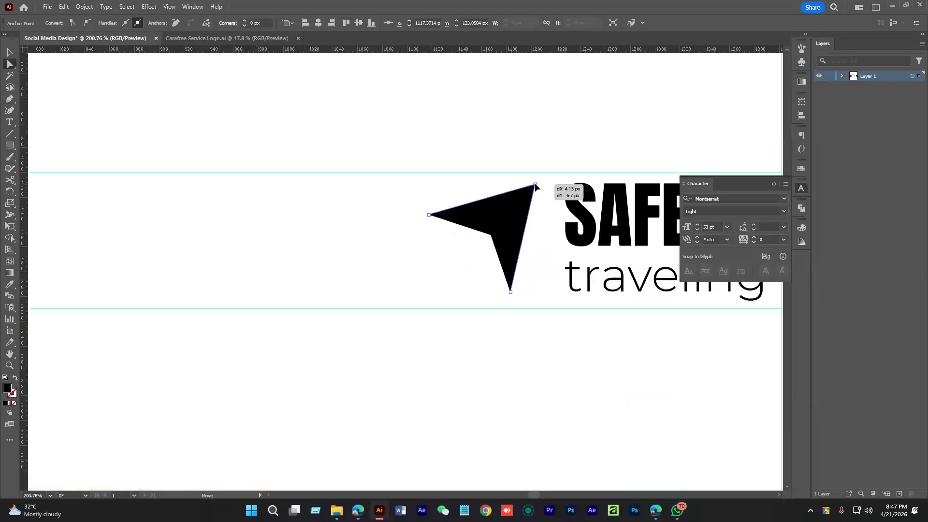
pyautogui.moveTo(512, 218); pyautogui.dragTo(517, 220)
pyautogui.press('v')
pyautogui.moveTo(543, 185); pyautogui.dragTo(511, 220)
pyautogui.click(491, 271)
pyautogui.moveTo(491, 271); pyautogui.dragTo(387, 265)
# Fill the arrow with the logo's orange and deselect everything
pyautogui.click(533, 273)
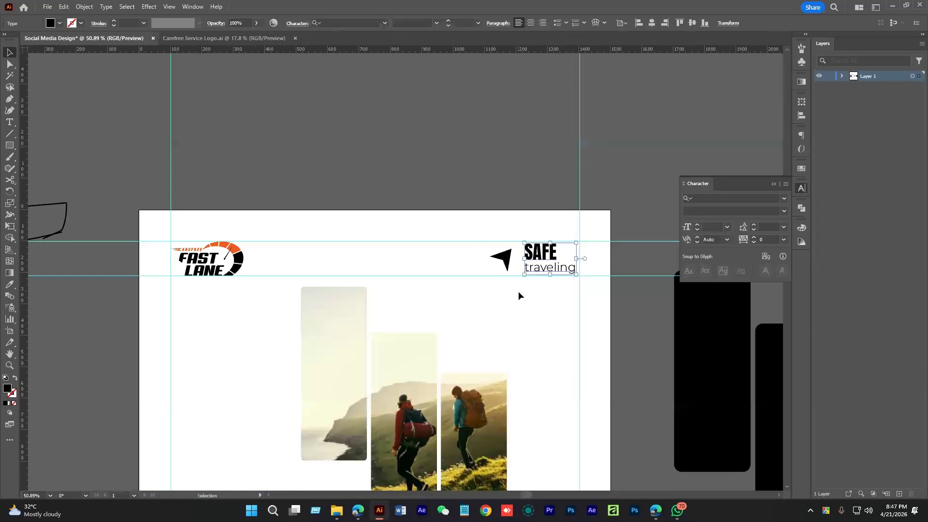
pyautogui.click(518, 291)
pyautogui.moveTo(185, 275); pyautogui.dragTo(244, 272)
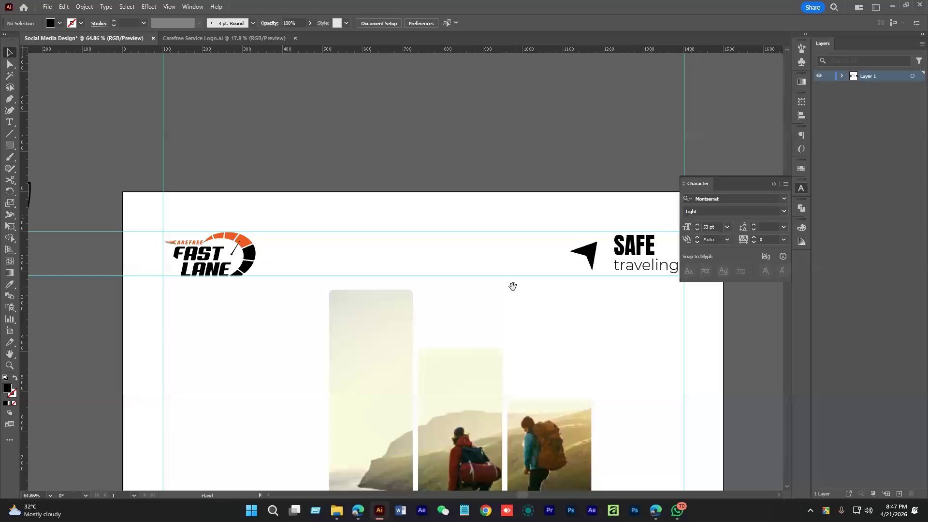
pyautogui.moveTo(512, 286); pyautogui.dragTo(437, 278)
pyautogui.press('a')
pyautogui.click(520, 249)
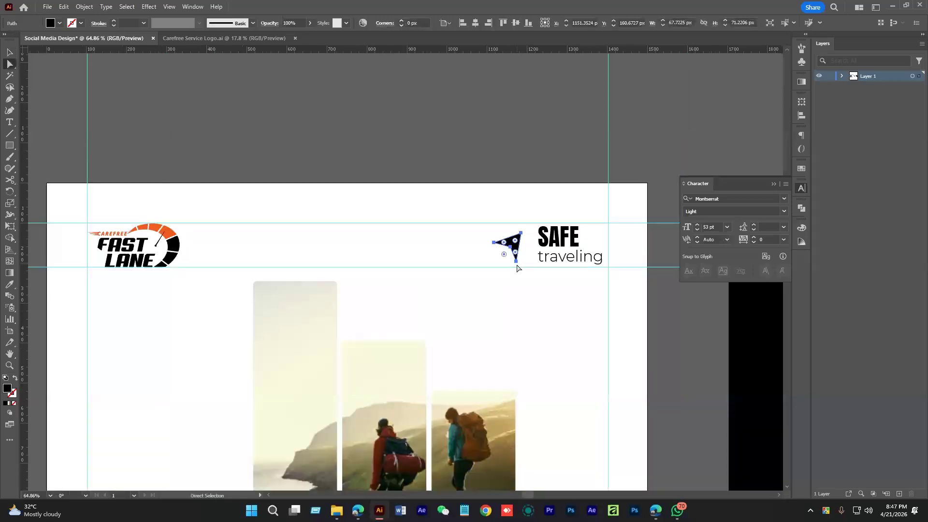
pyautogui.press('i')
pyautogui.click(178, 231)
pyautogui.press('a')
pyautogui.hotkey('ctrl', 'shift', 'a')
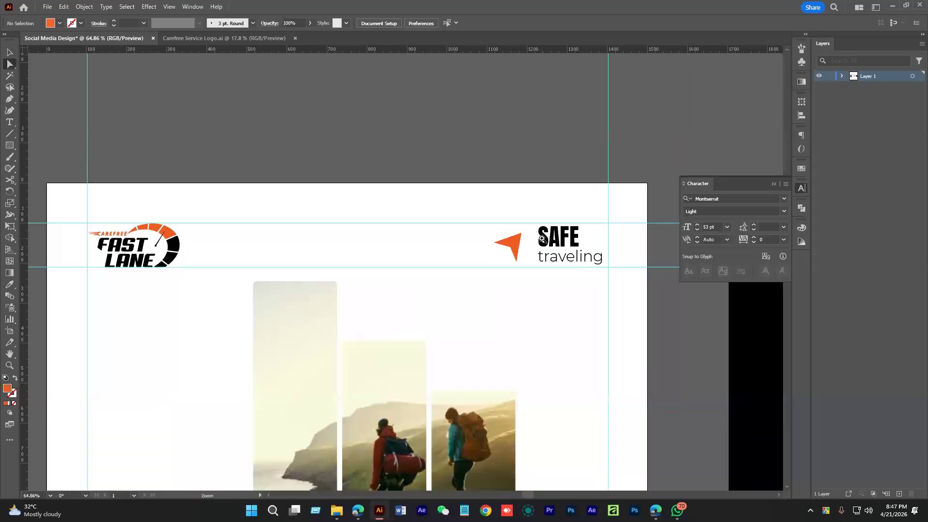
pyautogui.moveTo(547, 254); pyautogui.dragTo(460, 244)
# Recolour the word 'traveling' orange by sampling the arrow with the Eyedropper
pyautogui.click(460, 245)
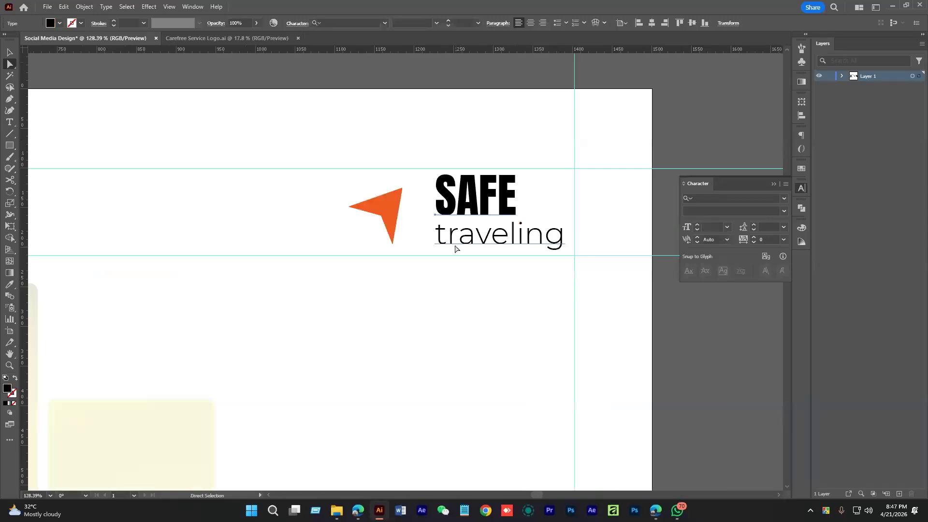
pyautogui.doubleClick(455, 249)
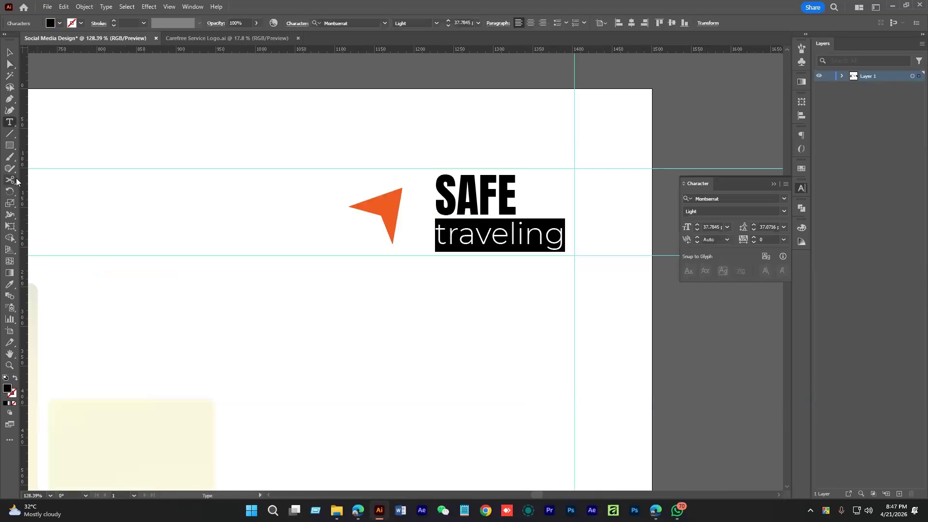
pyautogui.click(8, 285)
pyautogui.click(392, 200)
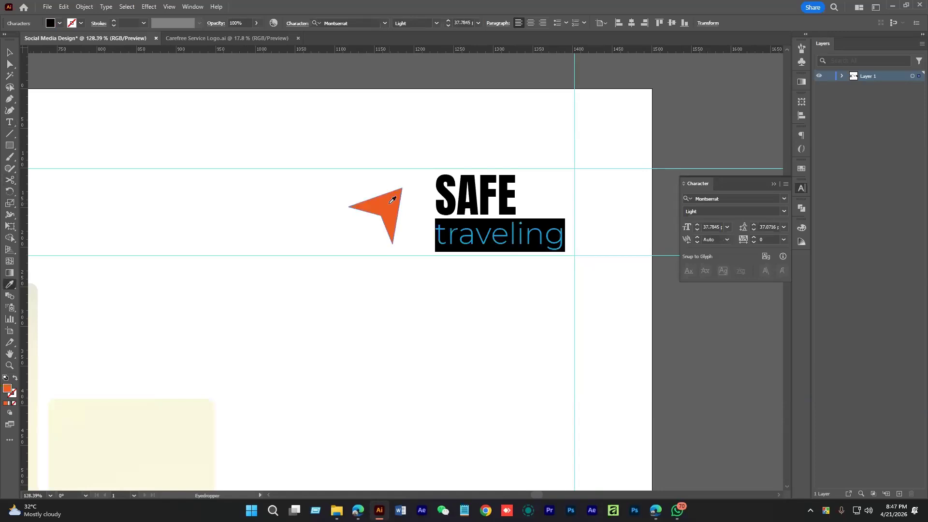
pyautogui.click(9, 53)
# Group the orange arrow and the SAFE traveling text together
pyautogui.click(43, 94)
pyautogui.moveTo(464, 256); pyautogui.dragTo(304, 269)
pyautogui.moveTo(424, 235); pyautogui.dragTo(508, 244)
pyautogui.click(526, 265)
pyautogui.hotkey('ctrl', 'g')
# Move the hiker photo group up about 20 px and extend its top edge slightly
pyautogui.click(425, 333)
pyautogui.scroll(-4, 423, 334)
pyautogui.moveTo(420, 334); pyautogui.dragTo(533, 211)
pyautogui.click(498, 275)
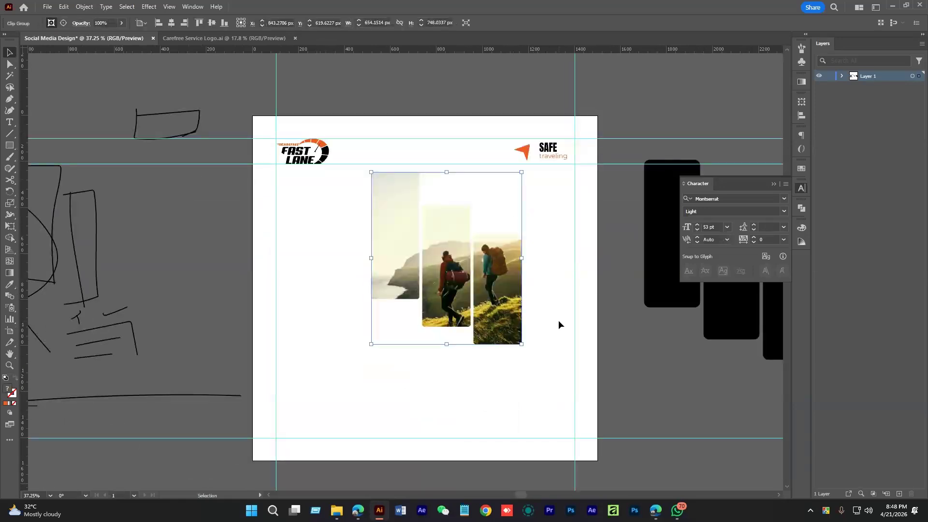
pyautogui.moveTo(482, 296); pyautogui.dragTo(483, 291)
pyautogui.moveTo(447, 167); pyautogui.dragTo(447, 169)
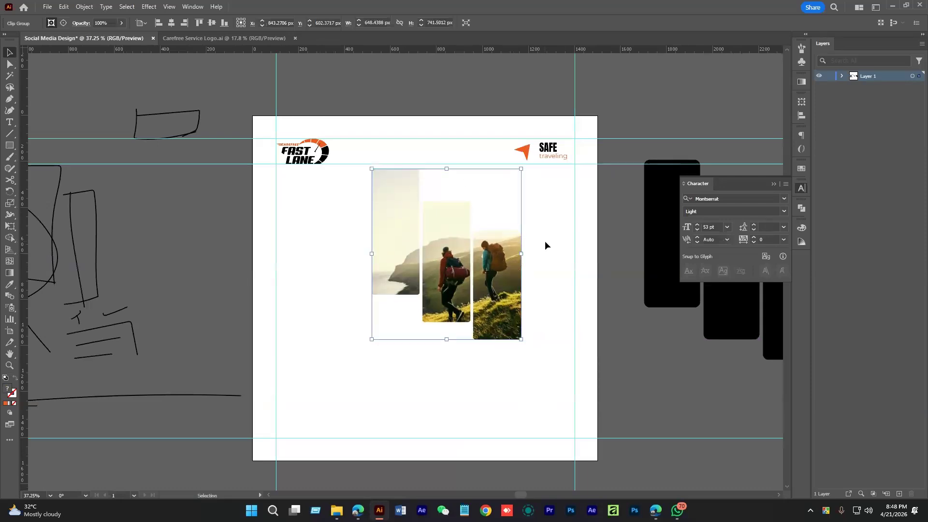
pyautogui.click(544, 245)
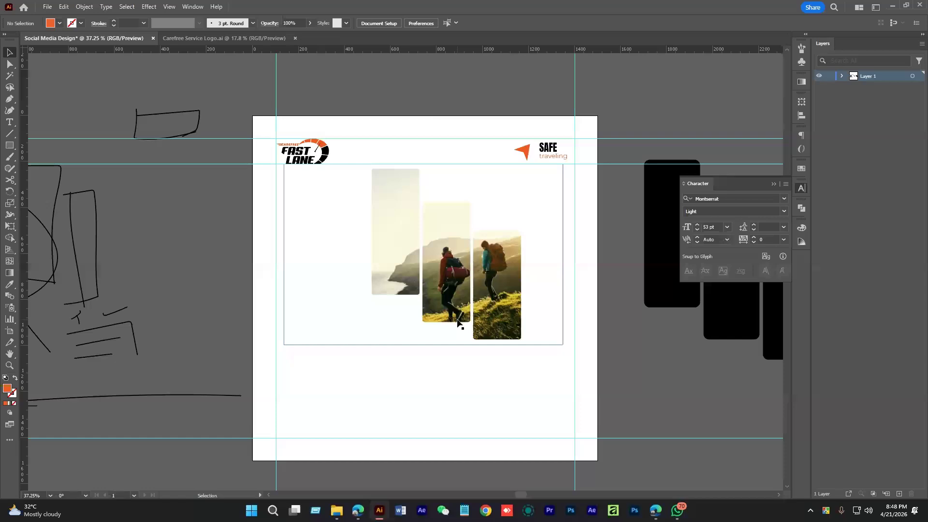
# Search Google Images for 'travel agent female' and preview the 123RF travel agent photo
pyautogui.click(656, 511)
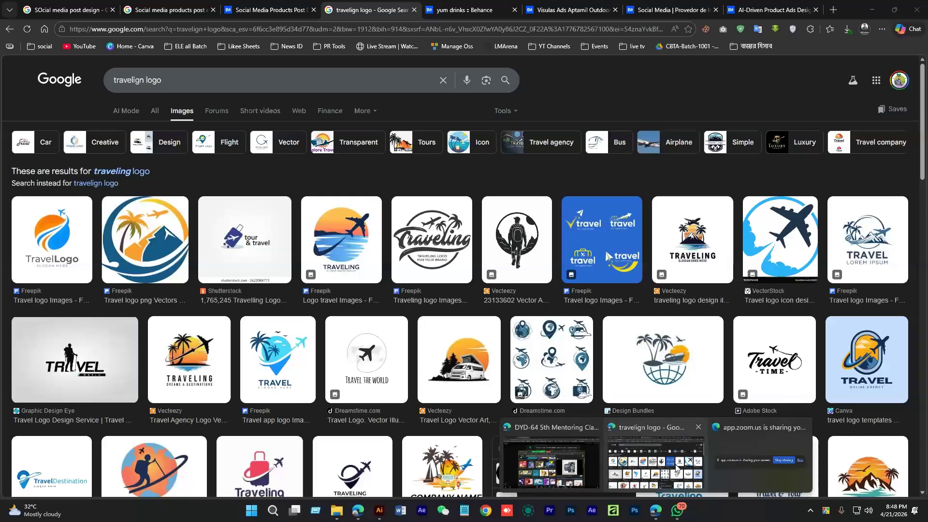
pyautogui.moveTo(179, 71); pyautogui.dragTo(98, 82)
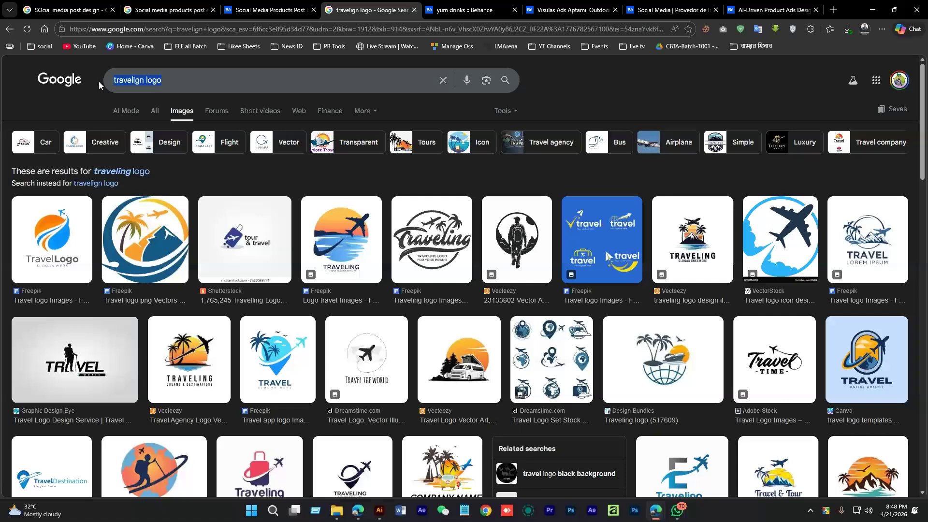
pyautogui.write('trave')
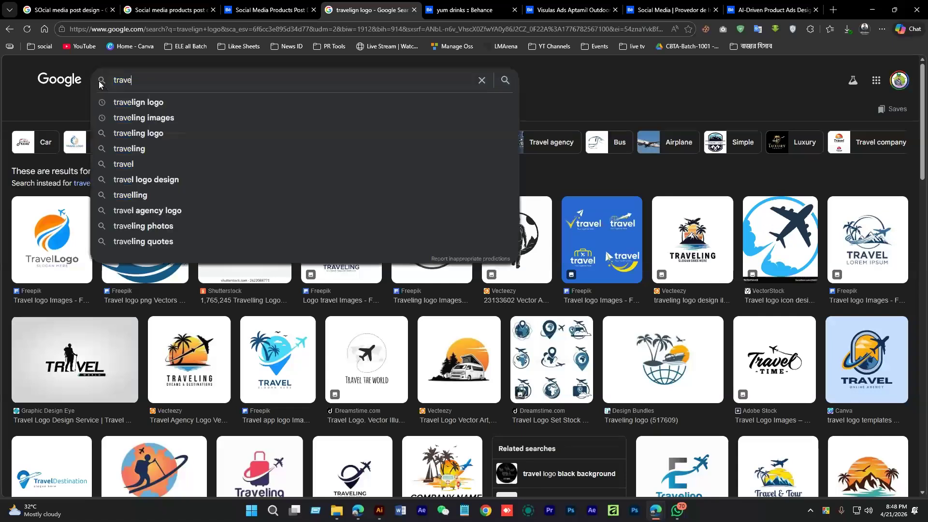
pyautogui.write('l agent fe')
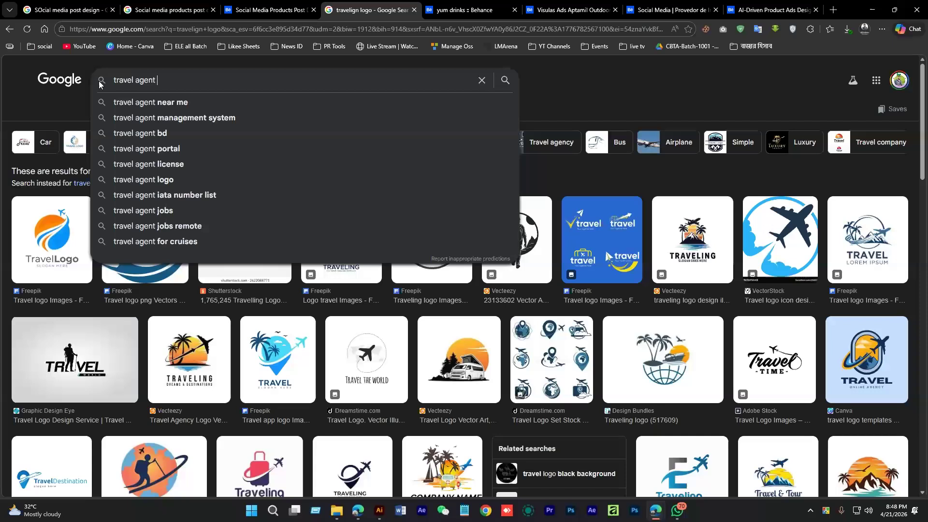
pyautogui.write('male')
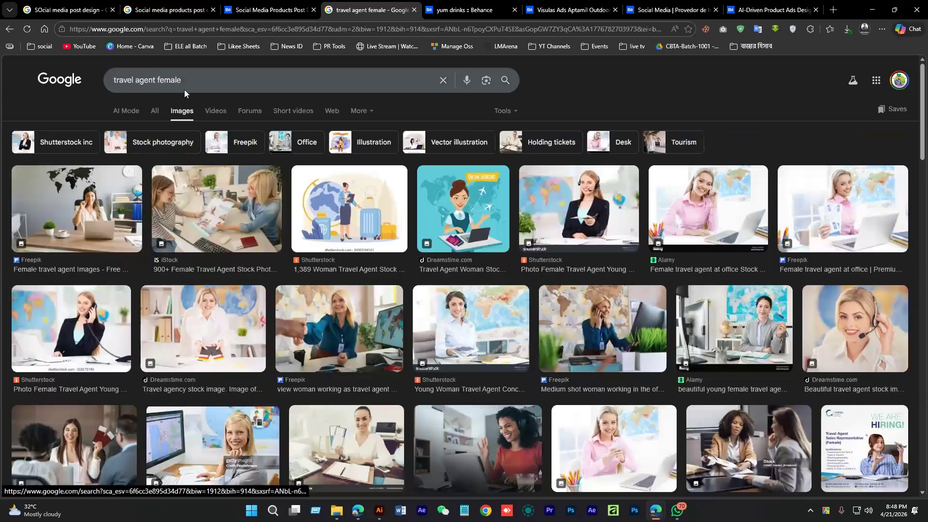
pyautogui.scroll(-3, 332, 343)
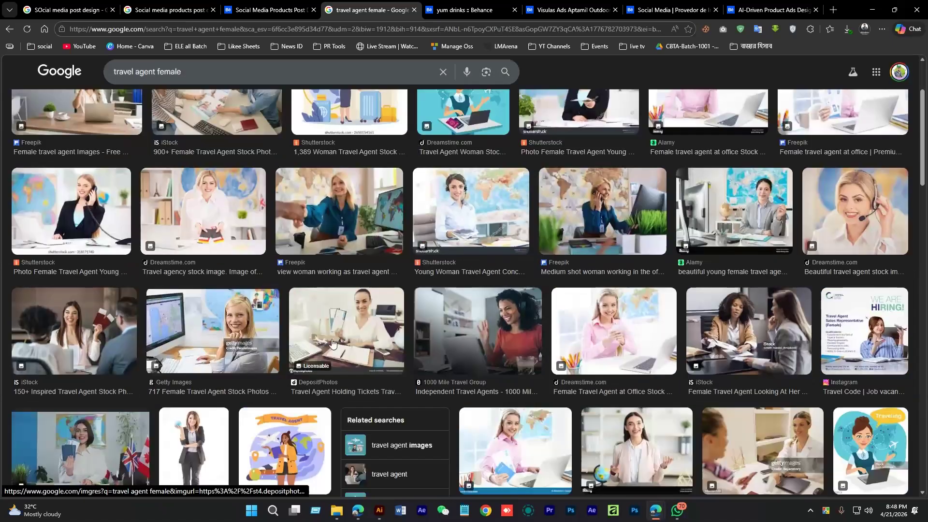
pyautogui.scroll(-2, 271, 363)
pyautogui.click(205, 386)
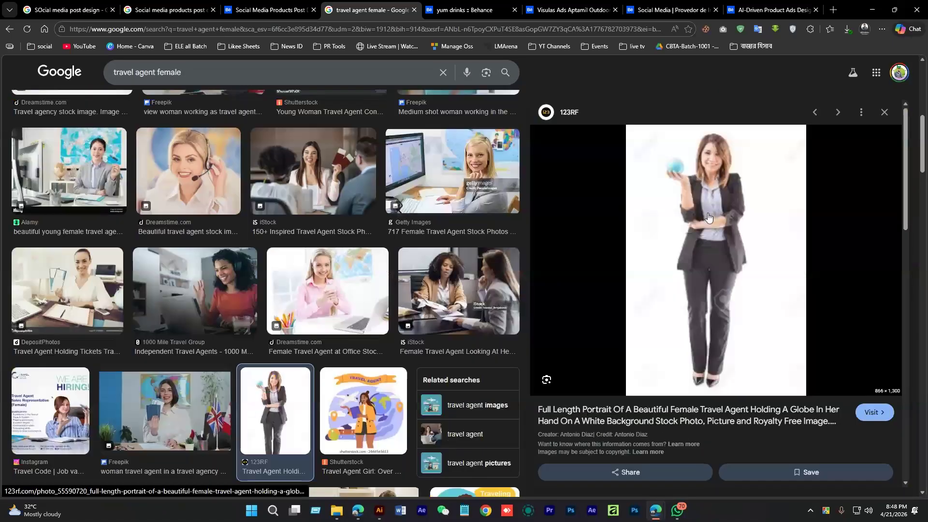
pyautogui.scroll(-5, 677, 312)
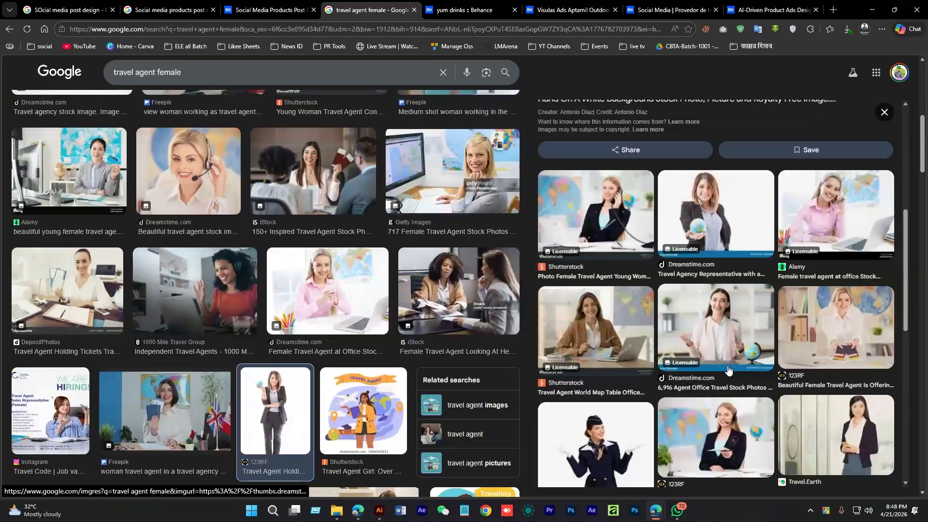
pyautogui.scroll(-2, 729, 370)
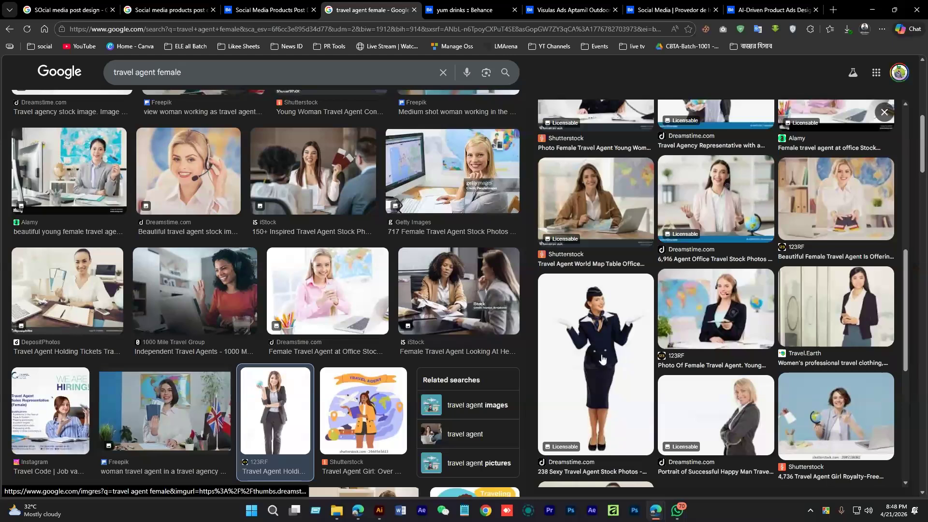
# Preview the Dreamstime flight attendant photo and open its source page in a new tab
pyautogui.click(602, 359)
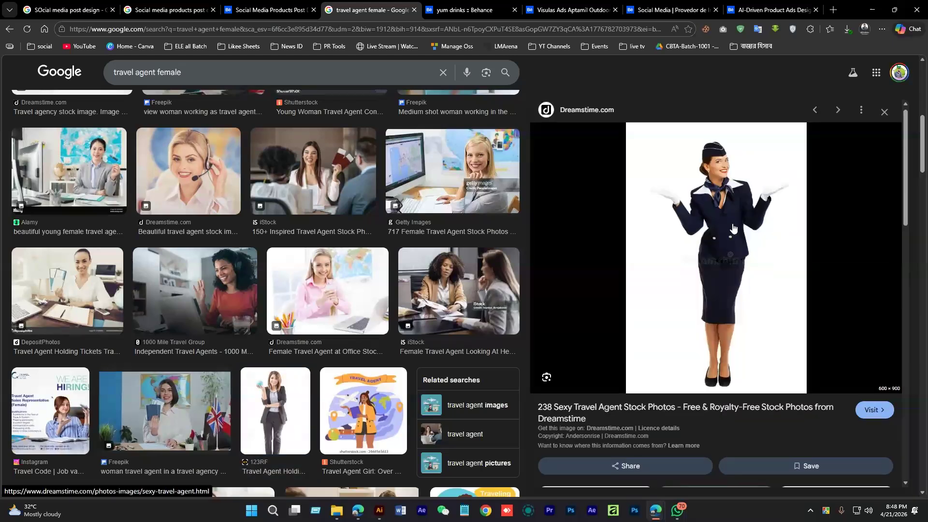
pyautogui.scroll(-3, 742, 315)
pyautogui.scroll(4, 743, 316)
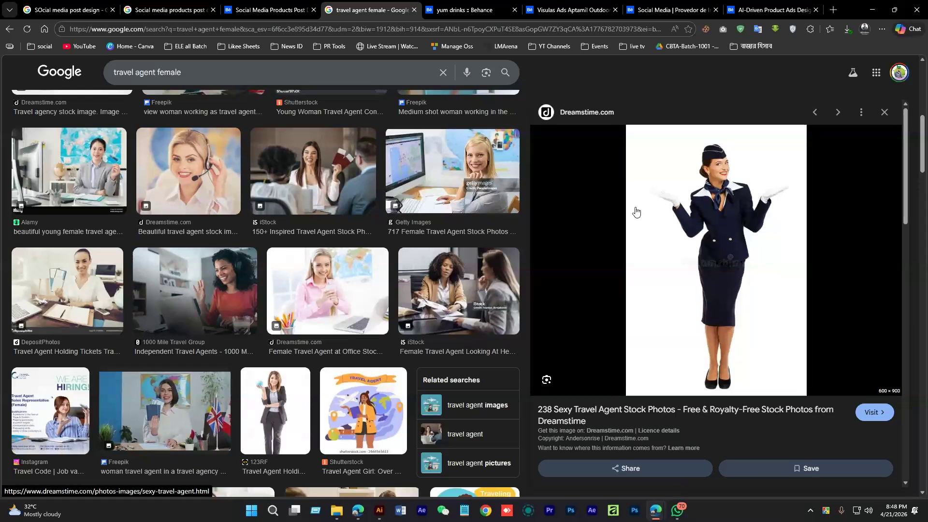
pyautogui.scroll(5, 636, 212)
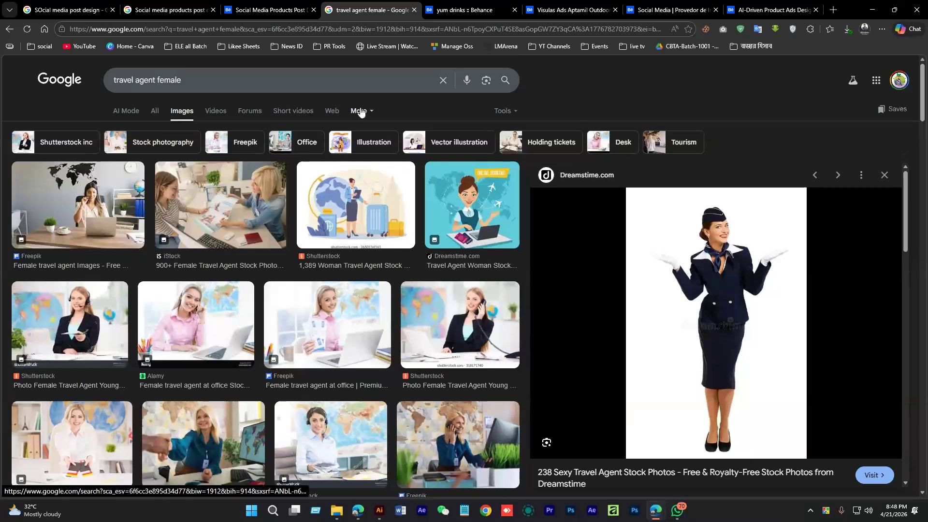
pyautogui.rightClick(692, 260)
pyautogui.click(725, 223)
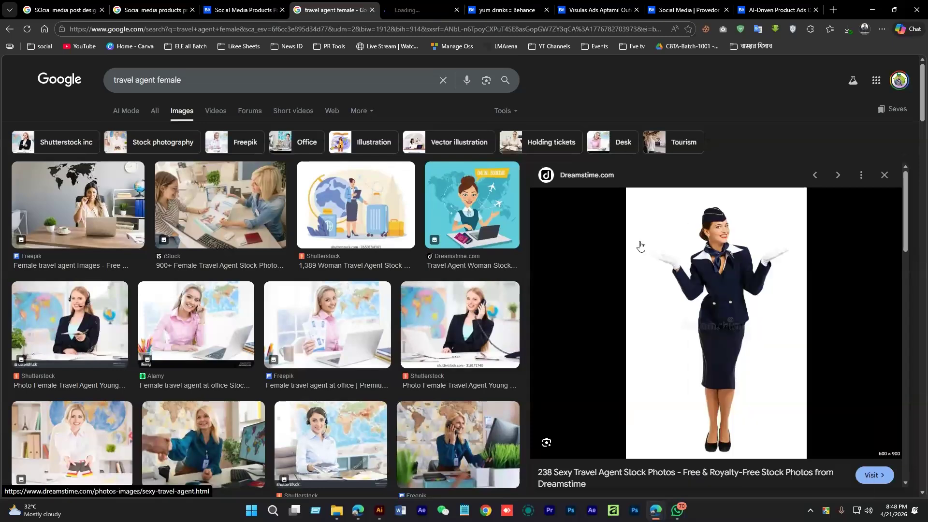
# Filter the image results by colour to transparent-background images only
pyautogui.click(362, 113)
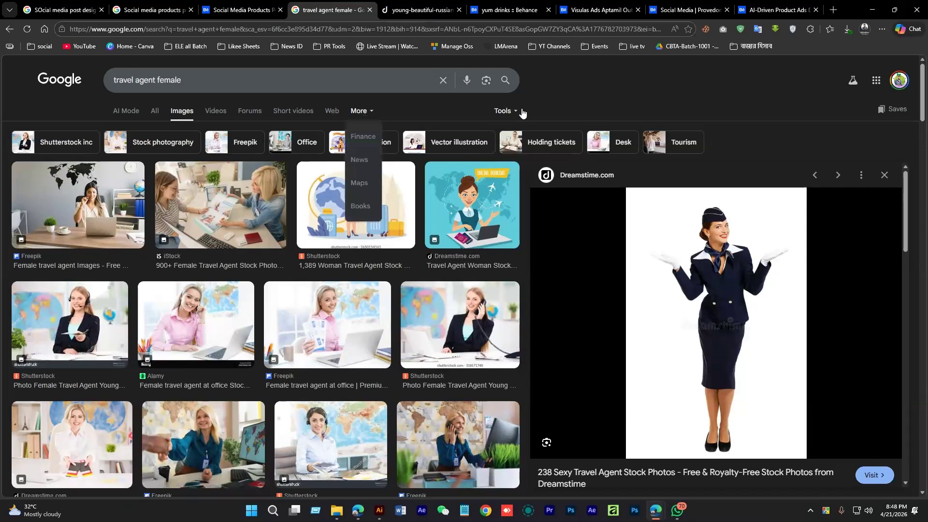
pyautogui.click(522, 113)
pyautogui.click(519, 153)
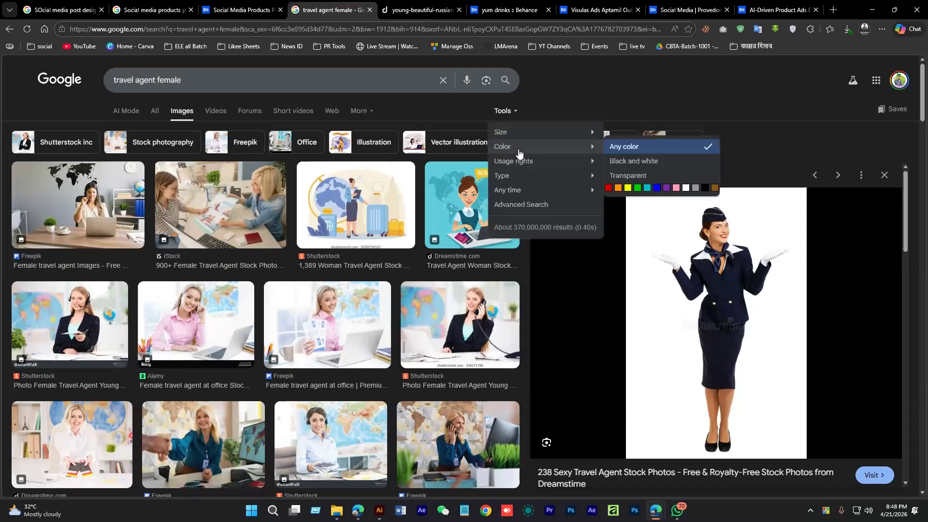
pyautogui.click(642, 178)
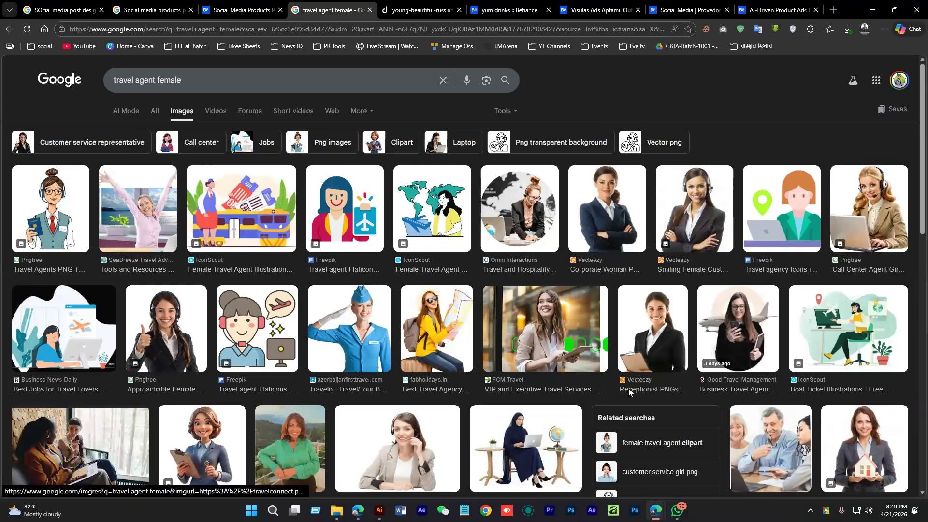
# Try saving the Vecteezy corporate woman image, editing its .webp file name
pyautogui.click(607, 213)
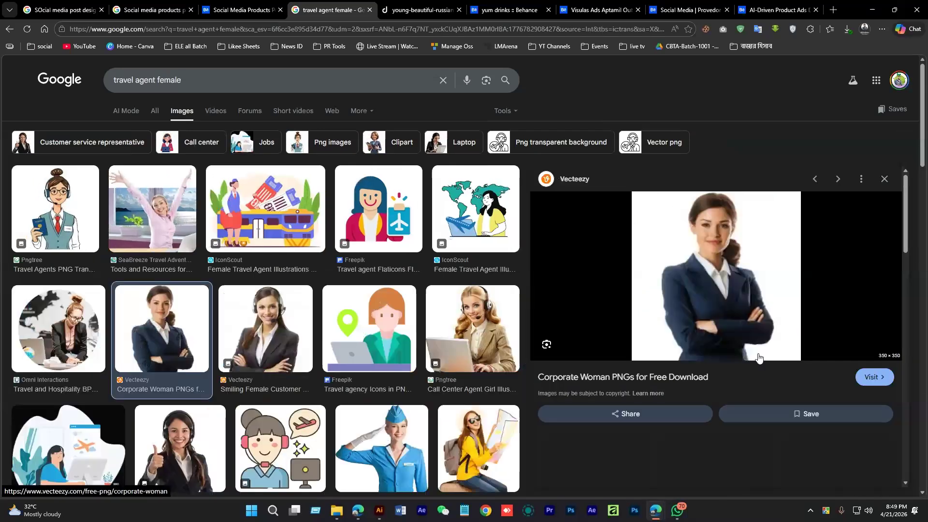
pyautogui.scroll(-3, 685, 304)
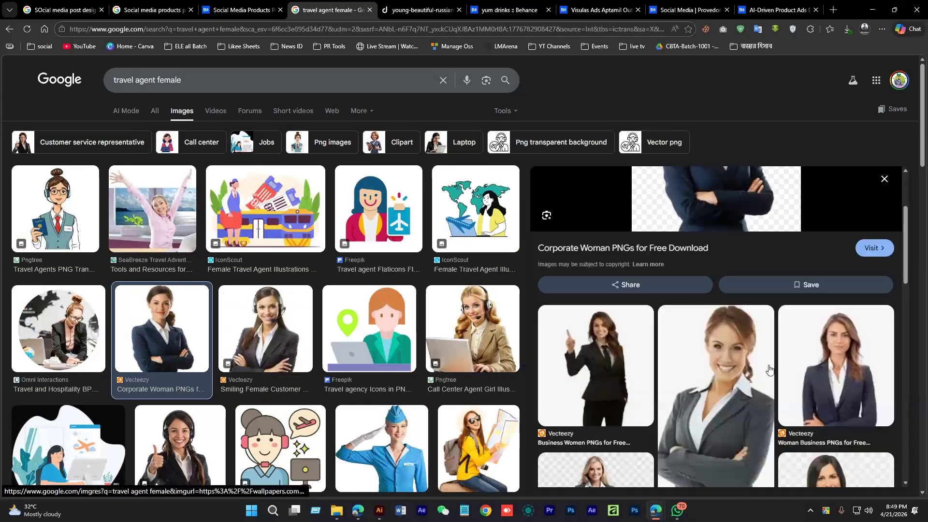
pyautogui.scroll(-3, 682, 364)
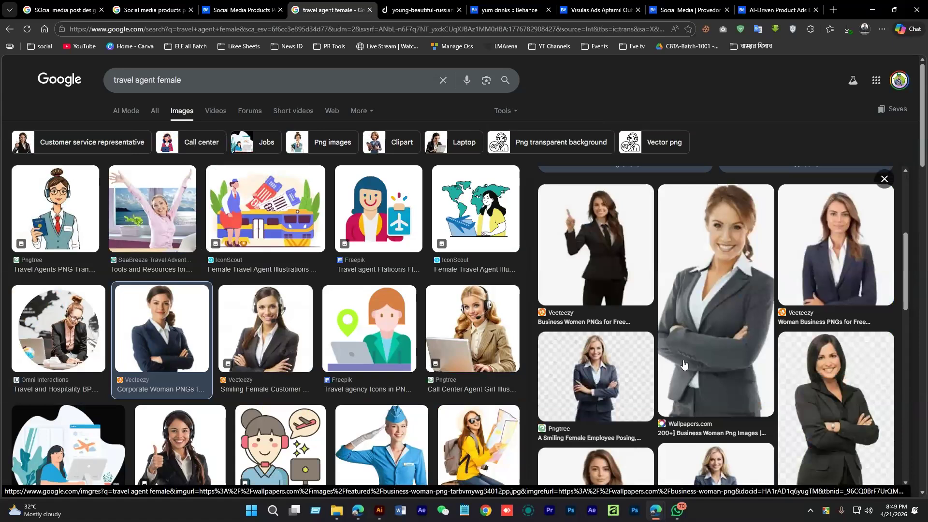
pyautogui.scroll(3, 683, 364)
pyautogui.rightClick(706, 242)
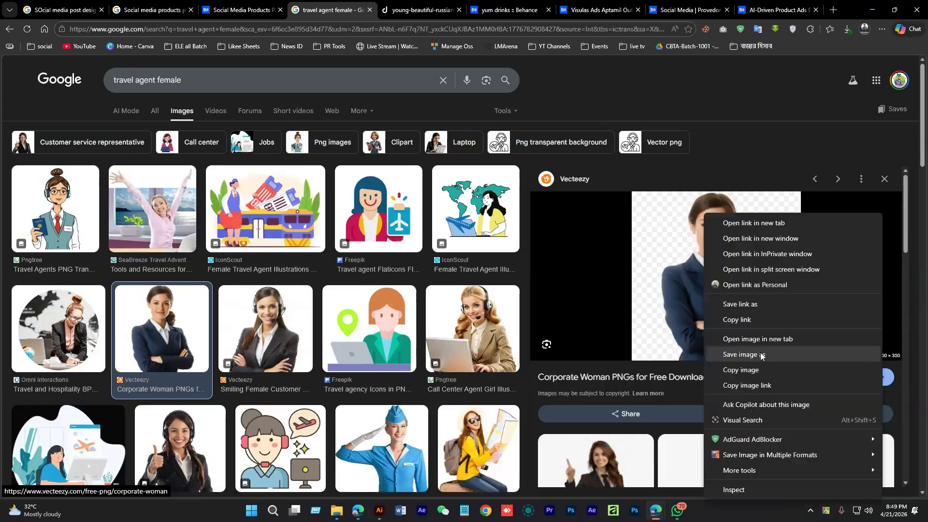
pyautogui.click(762, 355)
pyautogui.click(316, 359)
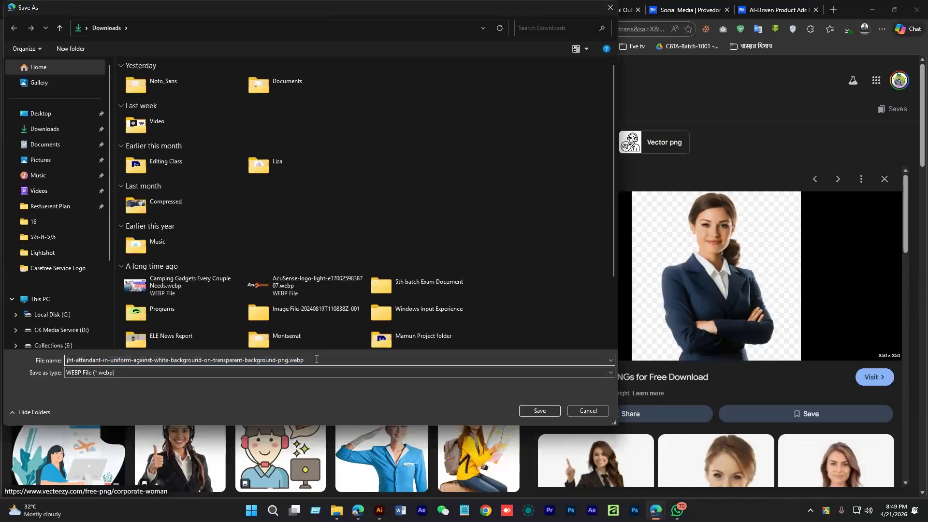
pyautogui.moveTo(316, 359); pyautogui.dragTo(290, 360)
pyautogui.press('Return')
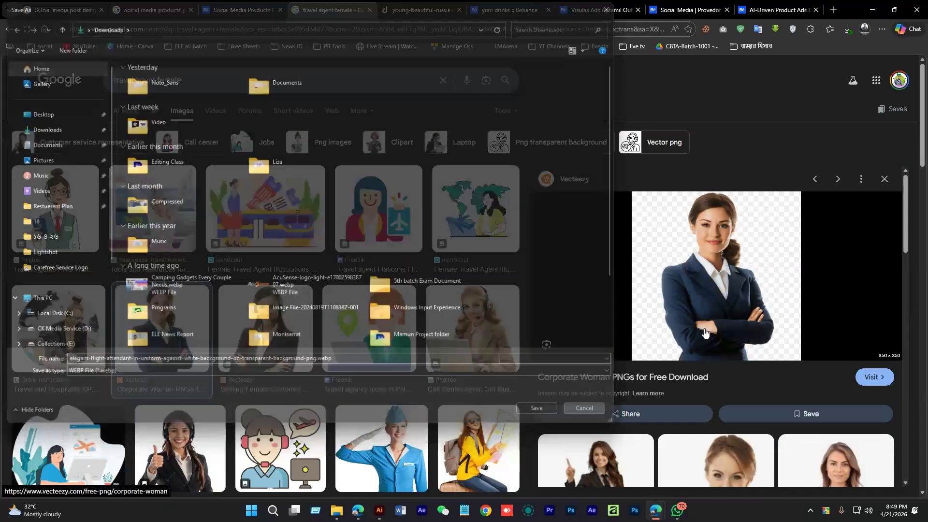
# Save the Wallpapers.com business woman image into the Downloads folder
pyautogui.scroll(-5, 831, 248)
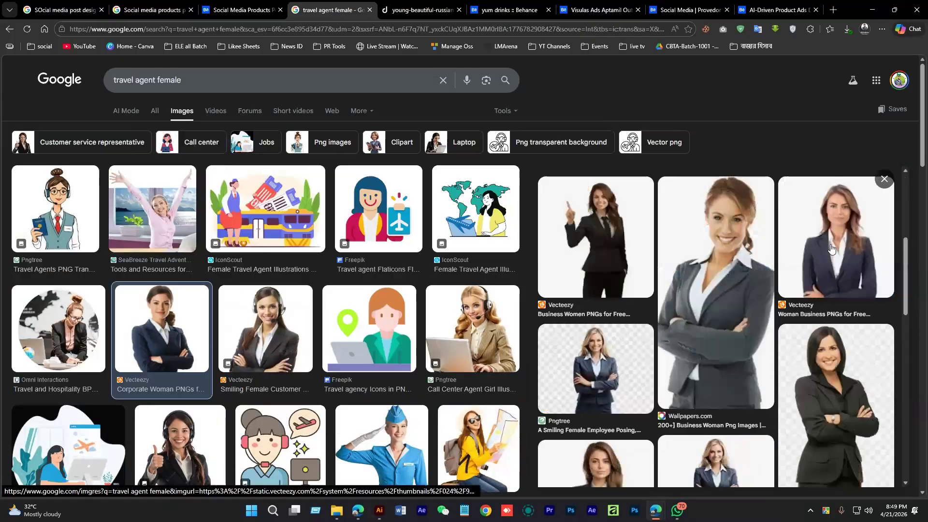
pyautogui.click(675, 286)
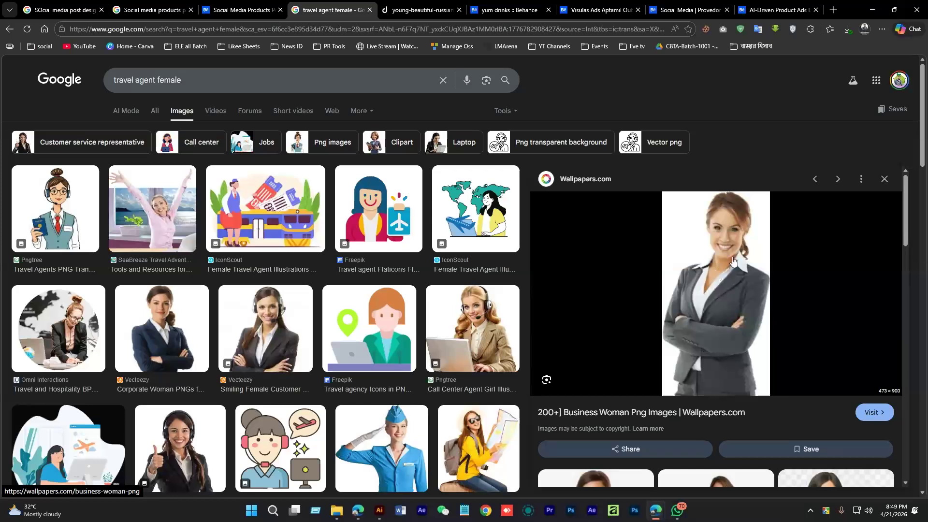
pyautogui.rightClick(733, 261)
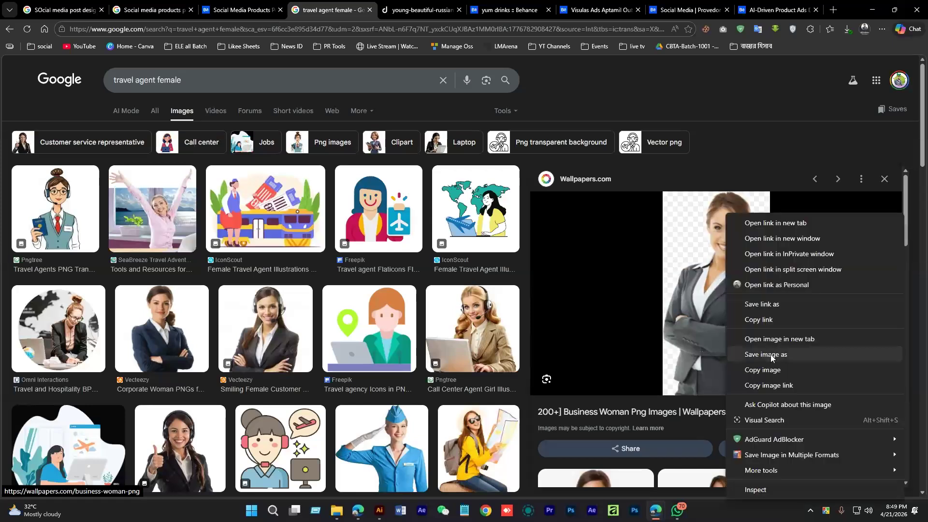
pyautogui.click(770, 355)
pyautogui.click(217, 362)
pyautogui.moveTo(217, 362); pyautogui.dragTo(96, 360)
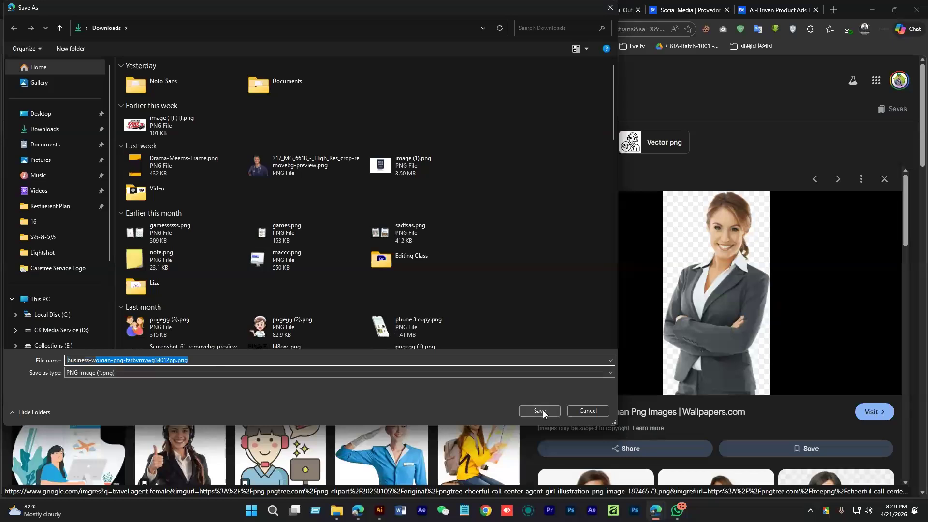
pyautogui.click(539, 411)
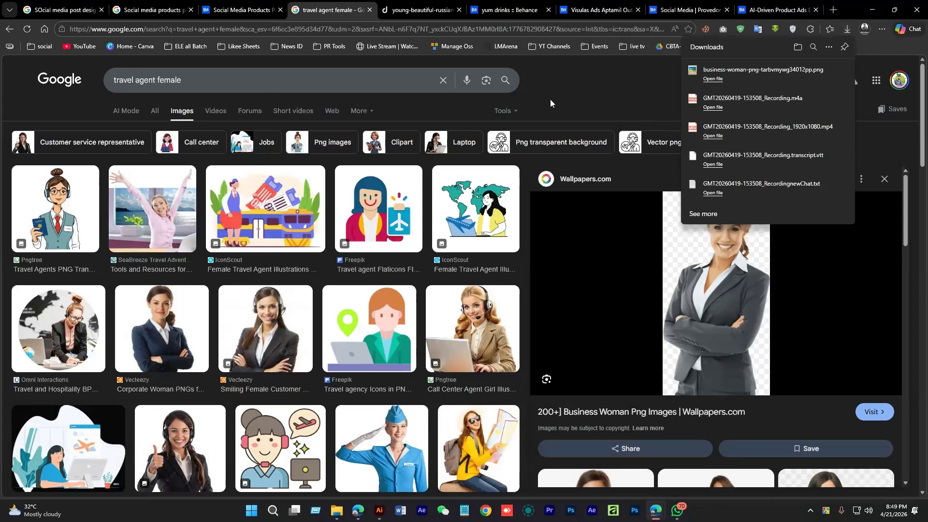
# Briefly open and close the search Tools filter menu
pyautogui.click(502, 112)
pyautogui.moveTo(540, 163)
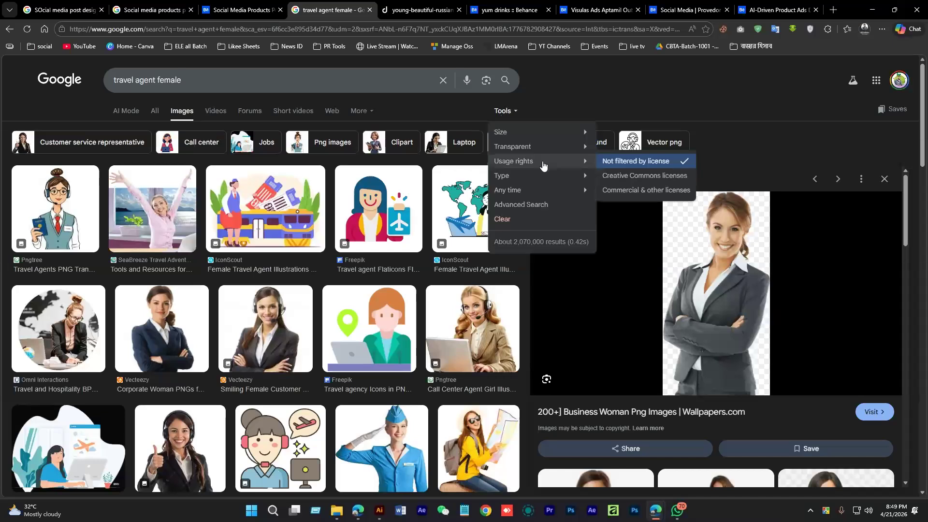
pyautogui.moveTo(578, 148)
pyautogui.click(734, 95)
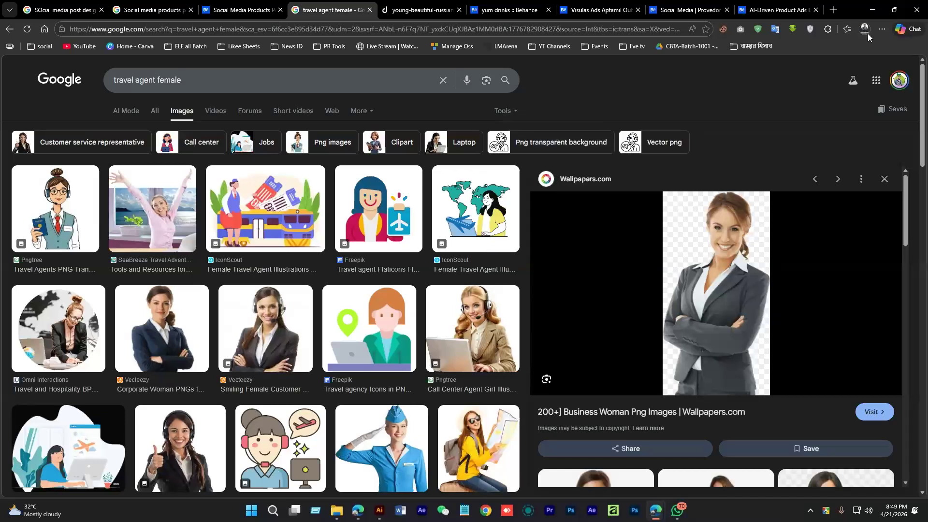
pyautogui.click(337, 510)
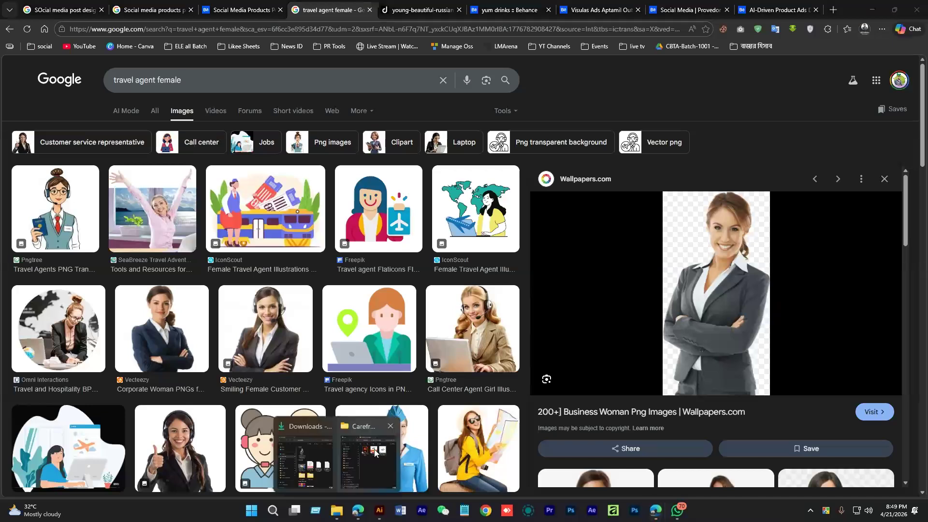
# Drag the business woman PNG from Downloads onto the artboard in front of the hiker photos
pyautogui.click(375, 452)
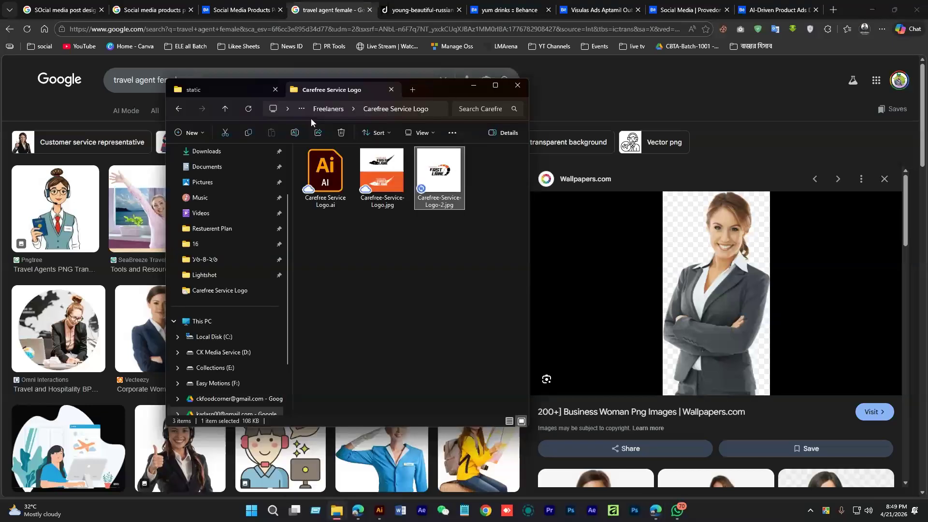
pyautogui.click(207, 152)
pyautogui.moveTo(327, 190); pyautogui.dragTo(396, 334)
pyautogui.moveTo(422, 339); pyautogui.dragTo(451, 321)
pyautogui.moveTo(435, 323); pyautogui.dragTo(467, 341)
pyautogui.moveTo(420, 326)
pyautogui.mouseDown()
pyautogui.moveTo(393, 361)
pyautogui.moveTo(416, 325)
pyautogui.moveTo(435, 331)
pyautogui.mouseUp()
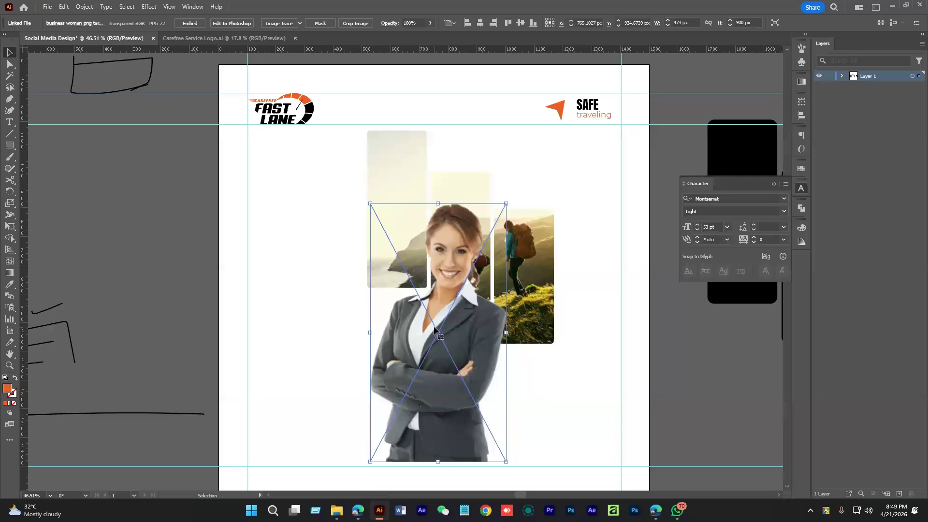
# Embed the linked woman image and reposition it over the hiking photos
pyautogui.click(181, 24)
pyautogui.moveTo(580, 393); pyautogui.dragTo(597, 393)
pyautogui.moveTo(465, 348); pyautogui.dragTo(443, 352)
pyautogui.click(545, 277)
pyautogui.moveTo(451, 384); pyautogui.dragTo(472, 415)
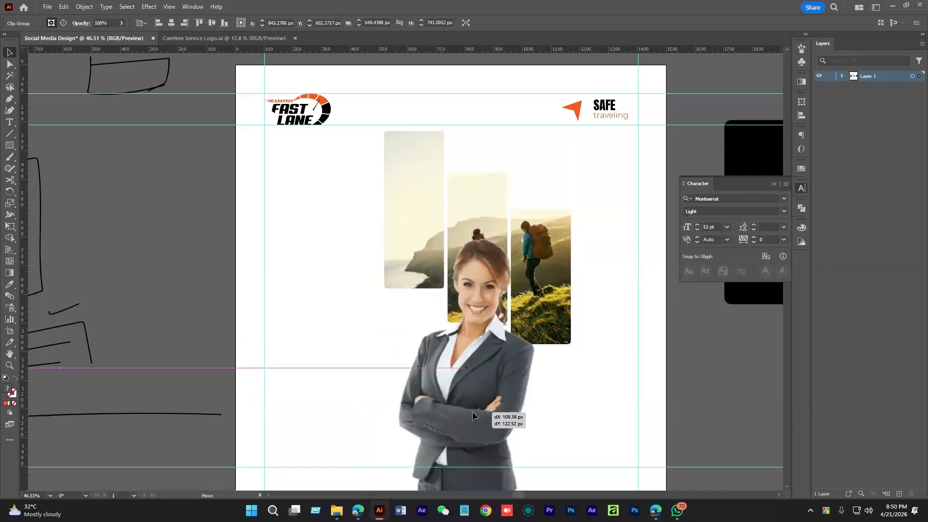
pyautogui.moveTo(473, 415); pyautogui.dragTo(435, 400)
pyautogui.moveTo(458, 384); pyautogui.dragTo(488, 319)
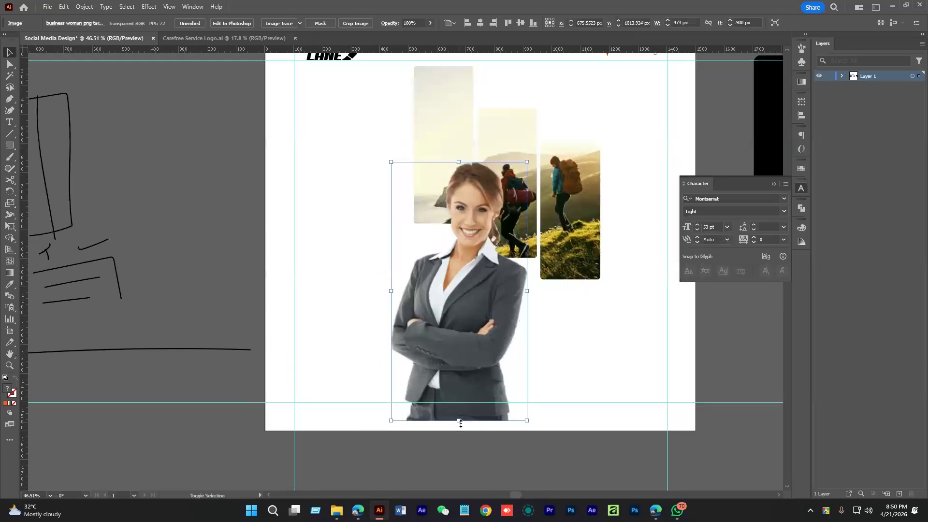
# Scale the woman image down proportionally to about 440 × 837 px
pyautogui.moveTo(460, 424); pyautogui.dragTo(464, 412)
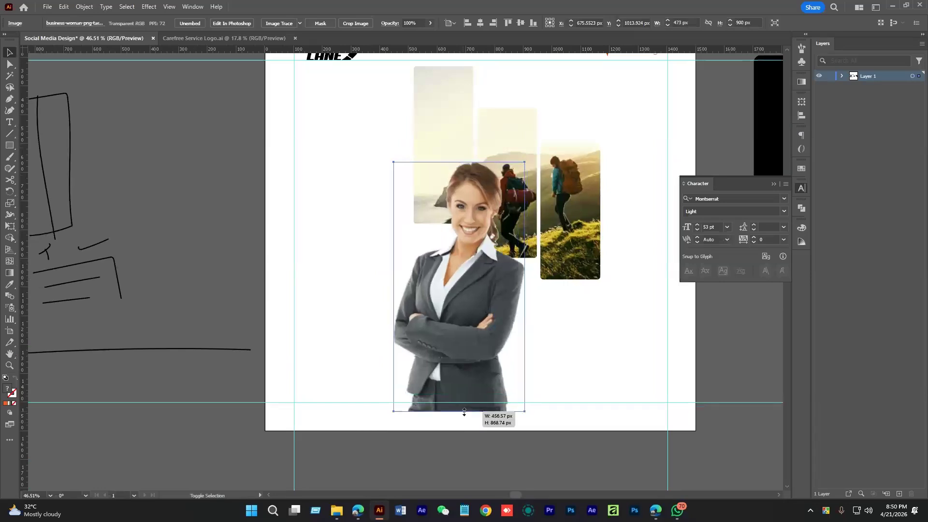
pyautogui.scroll(2, 576, 379)
pyautogui.click(576, 375)
pyautogui.click(451, 439)
pyautogui.moveTo(450, 452); pyautogui.dragTo(452, 444)
pyautogui.moveTo(547, 376); pyautogui.dragTo(548, 425)
# Nudge the hiking photos group up and fine-tune the woman image's position
pyautogui.moveTo(511, 240); pyautogui.dragTo(512, 237)
pyautogui.press('space')
pyautogui.moveTo(512, 308); pyautogui.dragTo(521, 289)
pyautogui.moveTo(476, 387); pyautogui.dragTo(481, 383)
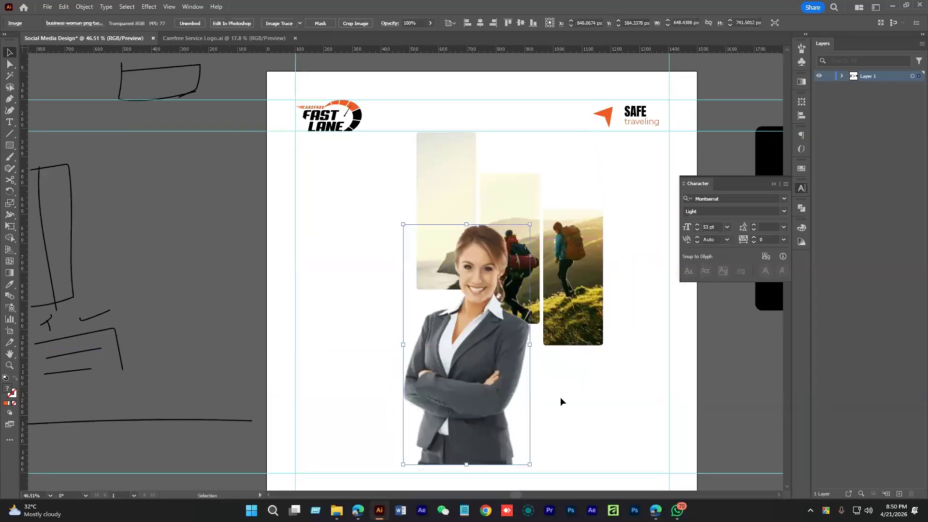
pyautogui.click(561, 397)
pyautogui.hotkey('ctrl', 'space')
pyautogui.moveTo(560, 398); pyautogui.dragTo(585, 410)
pyautogui.moveTo(488, 360); pyautogui.dragTo(488, 357)
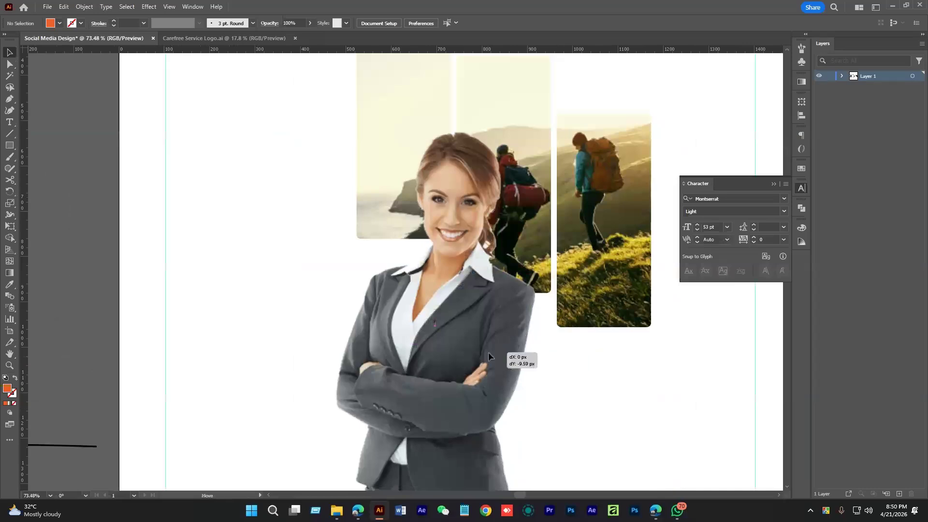
pyautogui.hotkey('ctrl', 'space')
pyautogui.moveTo(590, 390); pyautogui.dragTo(546, 390)
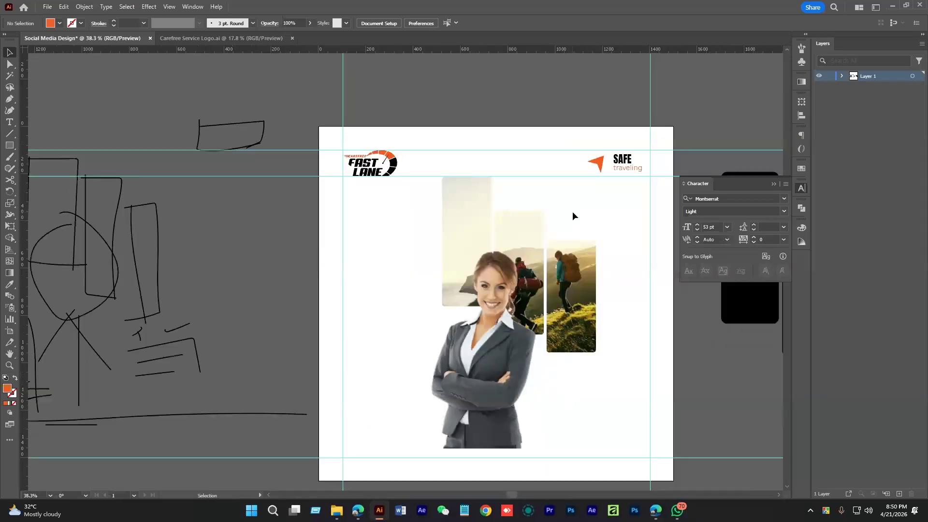
# Move the hiking photos group slightly lower on the artboard
pyautogui.moveTo(573, 213); pyautogui.dragTo(562, 240)
pyautogui.scroll(2, 562, 240)
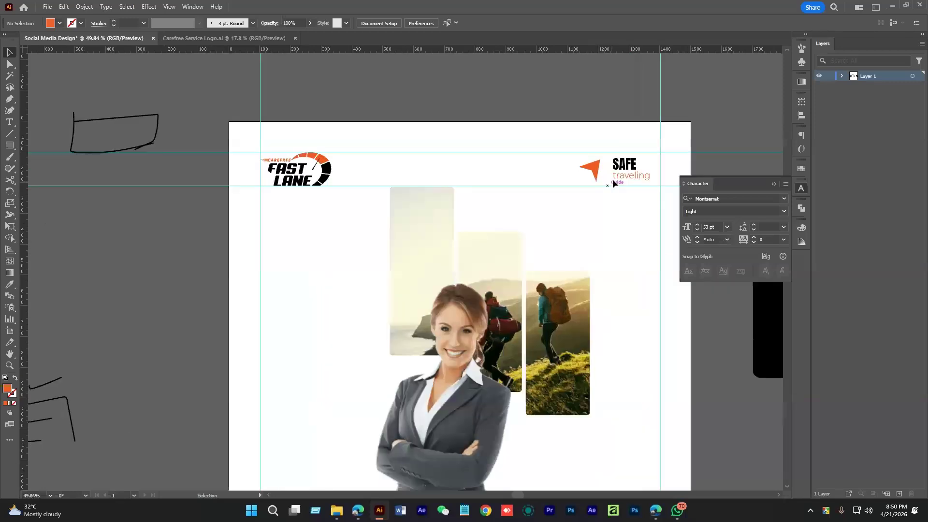
pyautogui.click(504, 269)
pyautogui.moveTo(504, 269); pyautogui.dragTo(505, 283)
pyautogui.moveTo(505, 284); pyautogui.dragTo(522, 275)
pyautogui.moveTo(358, 304); pyautogui.dragTo(500, 374)
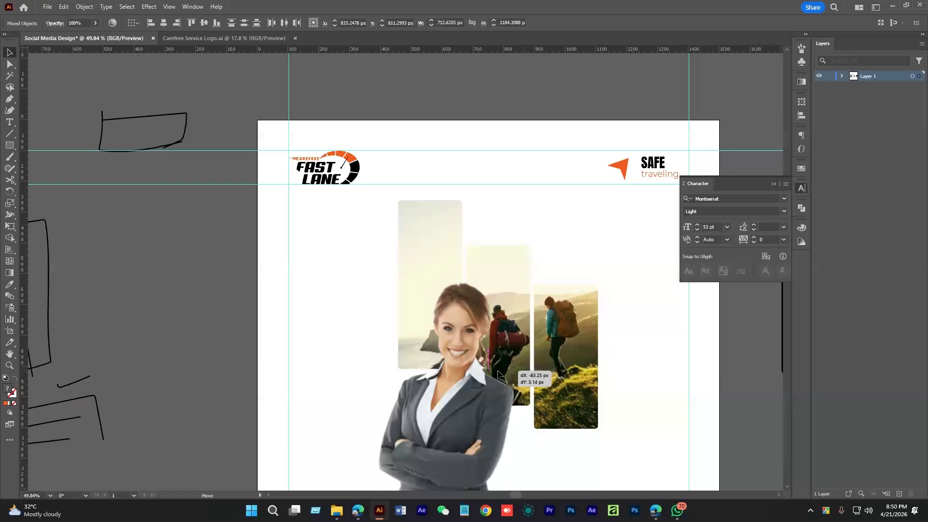
pyautogui.click(622, 260)
# Select the woman image and frame it in the view
pyautogui.press('space')
pyautogui.moveTo(622, 260); pyautogui.dragTo(614, 215)
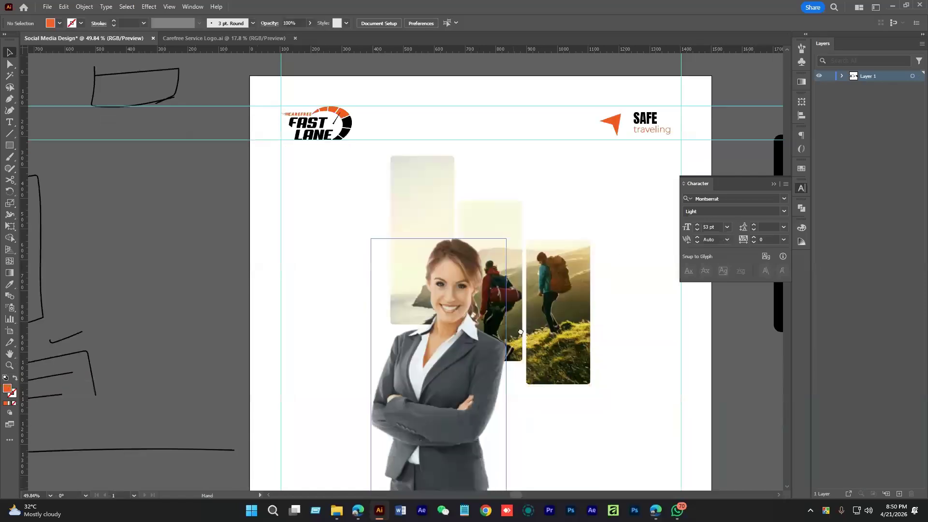
pyautogui.moveTo(520, 332); pyautogui.dragTo(544, 291)
pyautogui.moveTo(493, 335); pyautogui.dragTo(497, 341)
pyautogui.press('space')
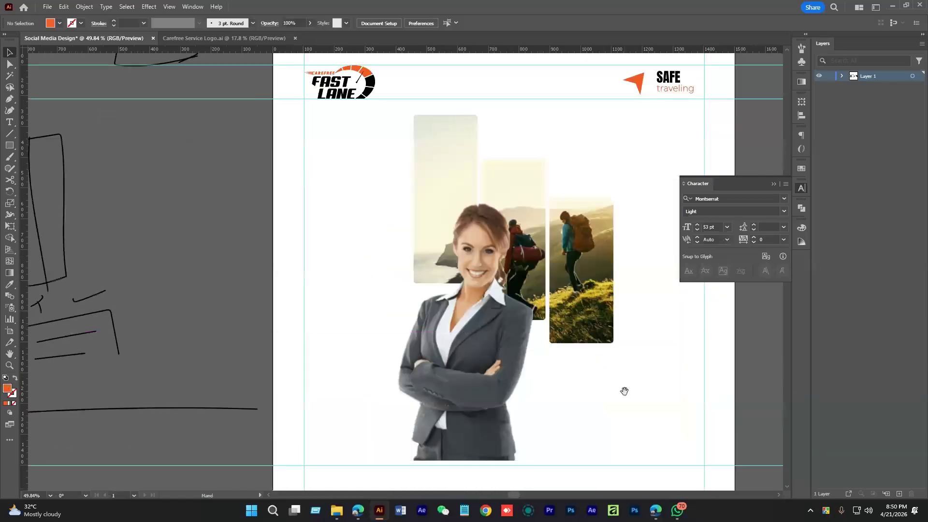
pyautogui.moveTo(624, 391); pyautogui.dragTo(560, 347)
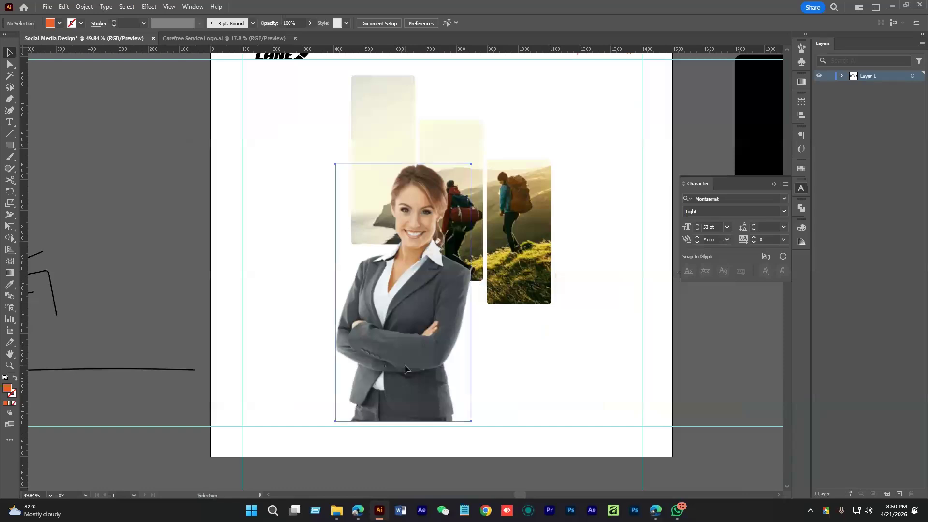
pyautogui.click(405, 369)
pyautogui.moveTo(425, 384); pyautogui.dragTo(440, 371)
pyautogui.scroll(2, 440, 371)
pyautogui.moveTo(442, 315); pyautogui.dragTo(476, 352)
pyautogui.click(616, 360)
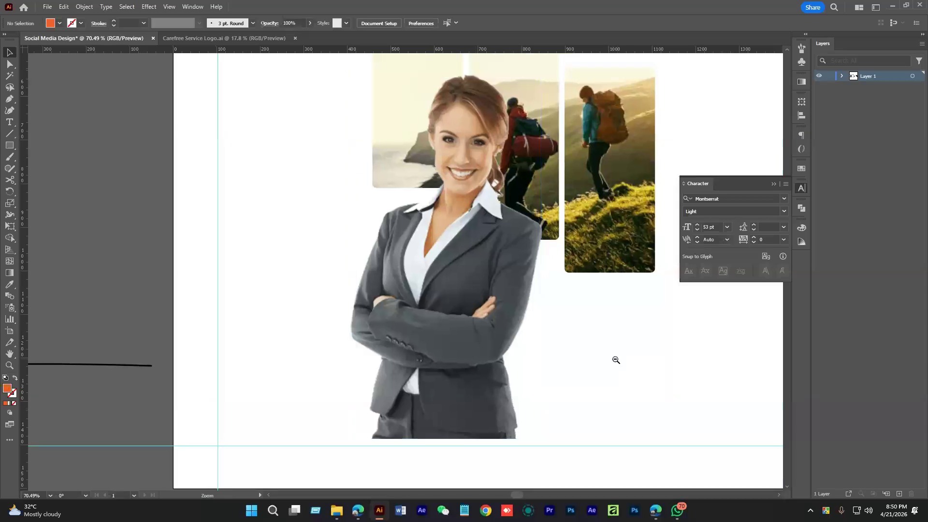
pyautogui.moveTo(616, 360); pyautogui.dragTo(608, 363)
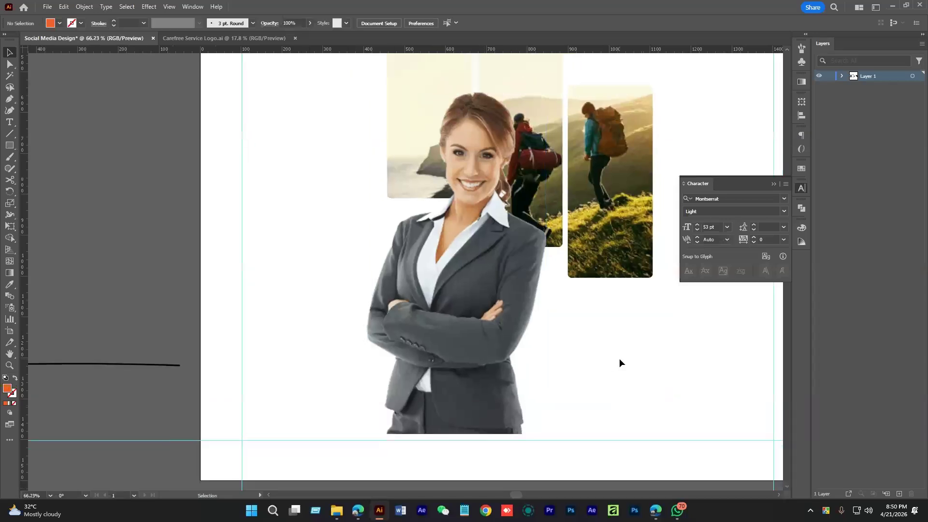
pyautogui.moveTo(617, 355); pyautogui.dragTo(495, 371)
# Draw an orange rectangle about 459 × 404 px over the woman's lower half
pyautogui.click(438, 331)
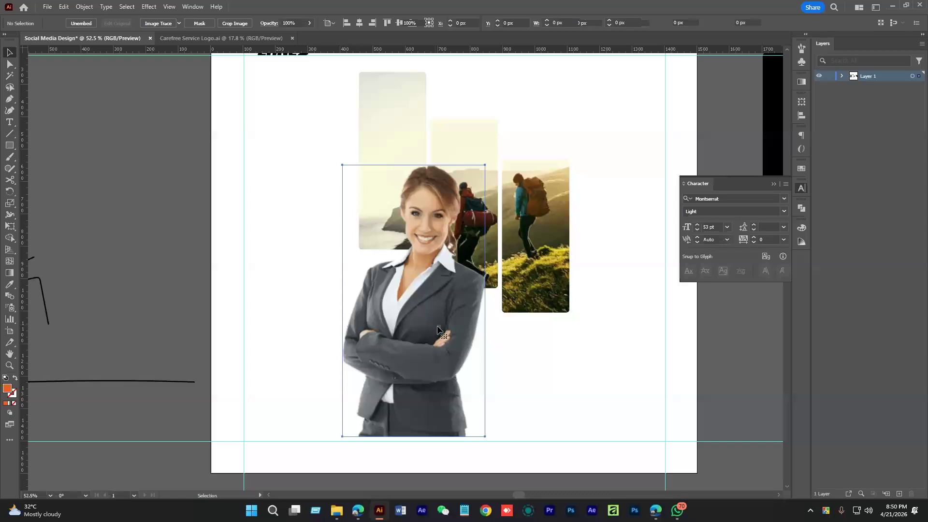
pyautogui.press('space')
pyautogui.moveTo(564, 344); pyautogui.dragTo(578, 344)
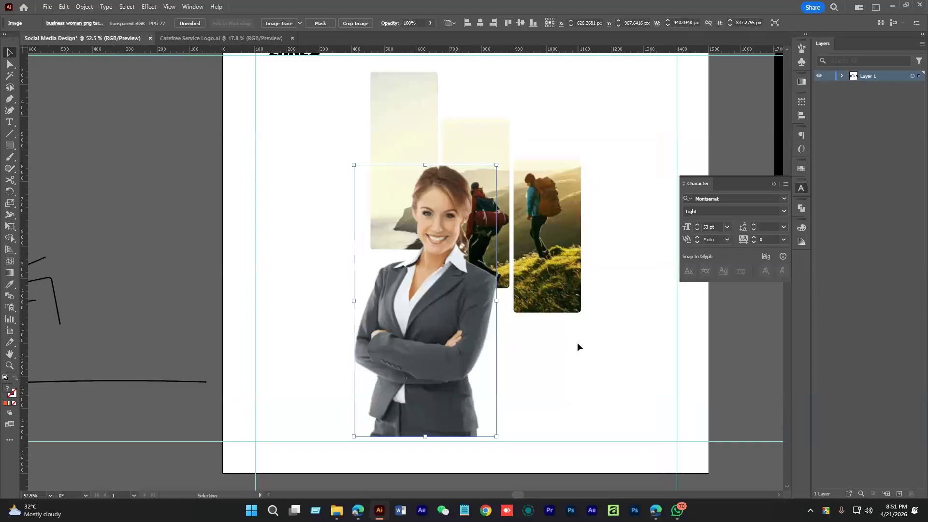
pyautogui.press('space')
pyautogui.moveTo(534, 360); pyautogui.dragTo(421, 340)
pyautogui.hotkey('ctrl', 'space')
pyautogui.moveTo(421, 340); pyautogui.dragTo(345, 330)
pyautogui.moveTo(345, 330); pyautogui.dragTo(296, 248)
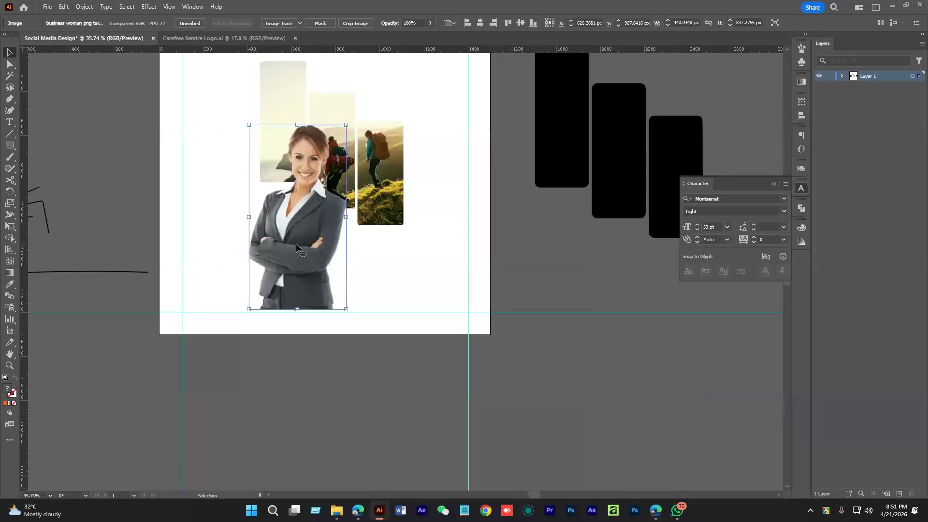
pyautogui.click(9, 146)
pyautogui.hotkey('ctrl', 'space')
pyautogui.moveTo(270, 220); pyautogui.dragTo(339, 259)
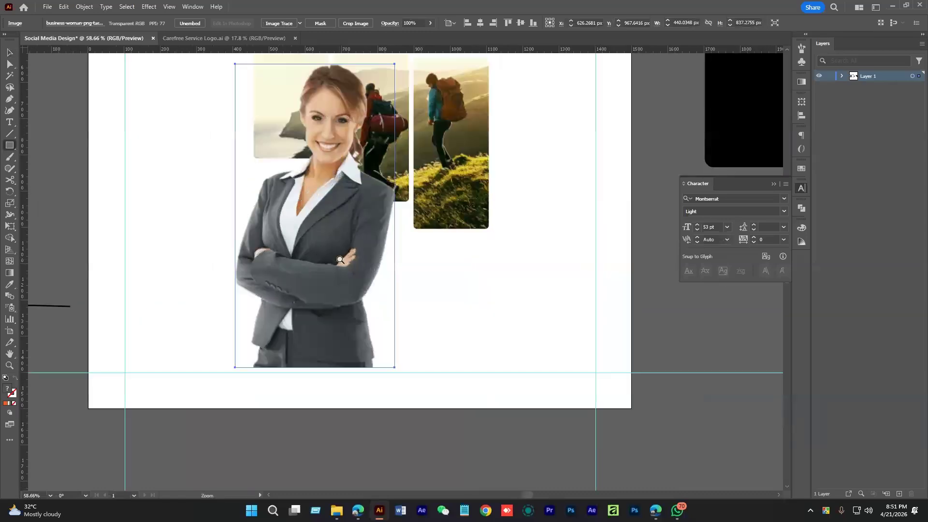
pyautogui.moveTo(227, 367); pyautogui.dragTo(394, 221)
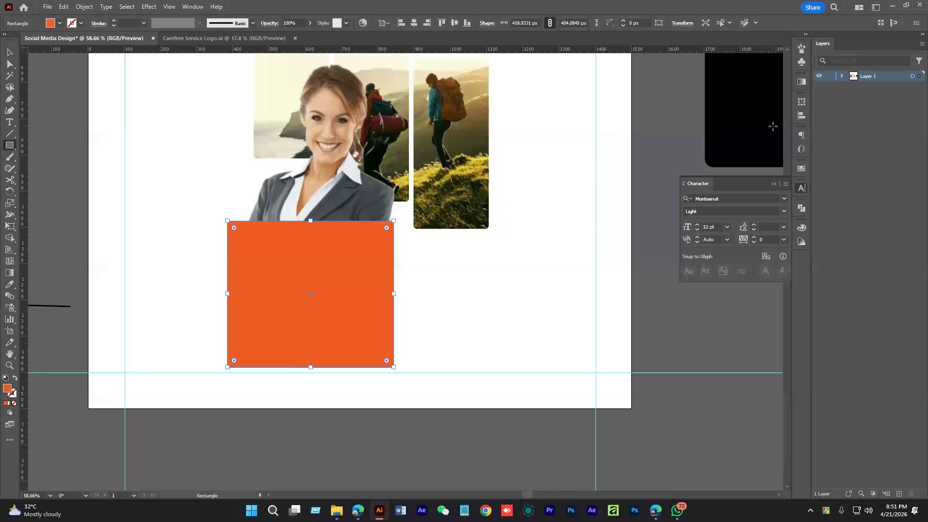
# Fill the rectangle with a vertical white-to-black gradient at -90° and check the result
pyautogui.hotkey('ctrl', 'F9')
pyautogui.click(736, 156)
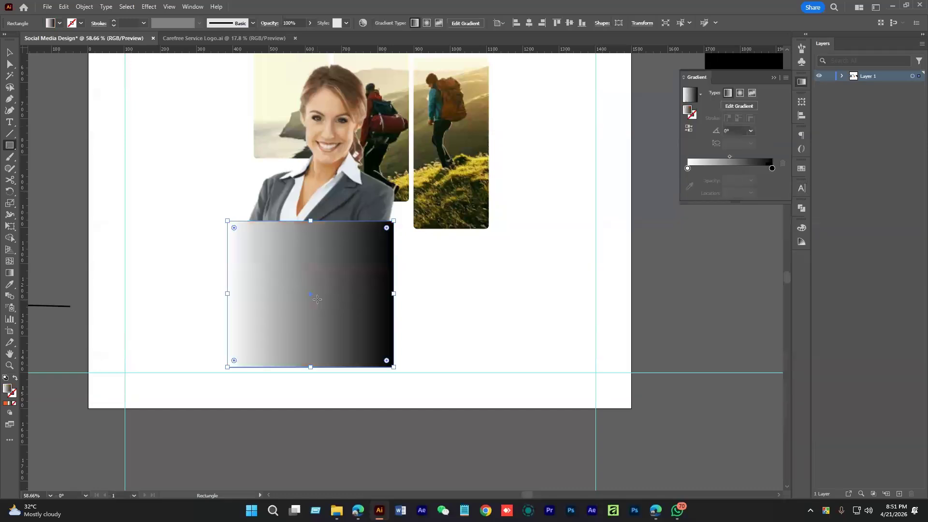
pyautogui.press('g')
pyautogui.moveTo(296, 216)
pyautogui.mouseDown()
pyautogui.moveTo(306, 376)
pyautogui.moveTo(310, 367)
pyautogui.mouseUp()
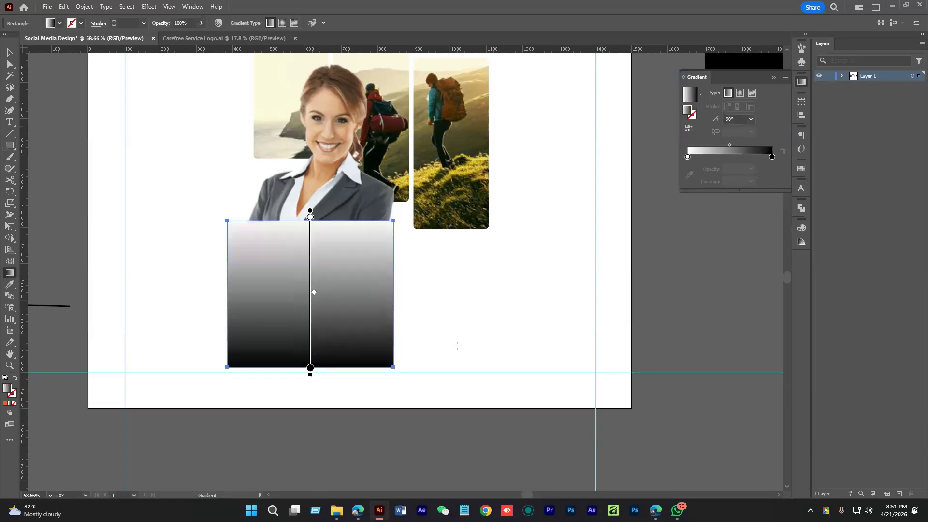
pyautogui.press('v')
pyautogui.click(458, 346)
pyautogui.moveTo(361, 303); pyautogui.dragTo(395, 314)
pyautogui.click(393, 314)
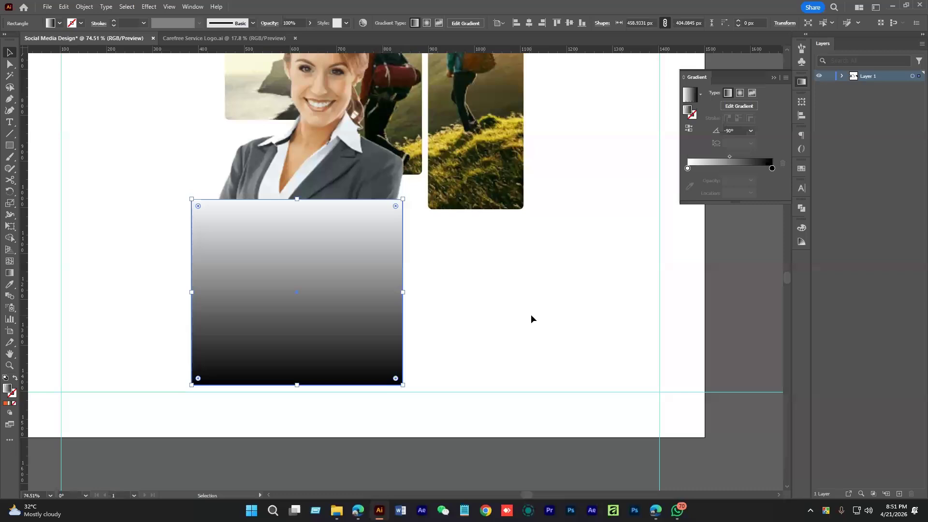
pyautogui.click(530, 319)
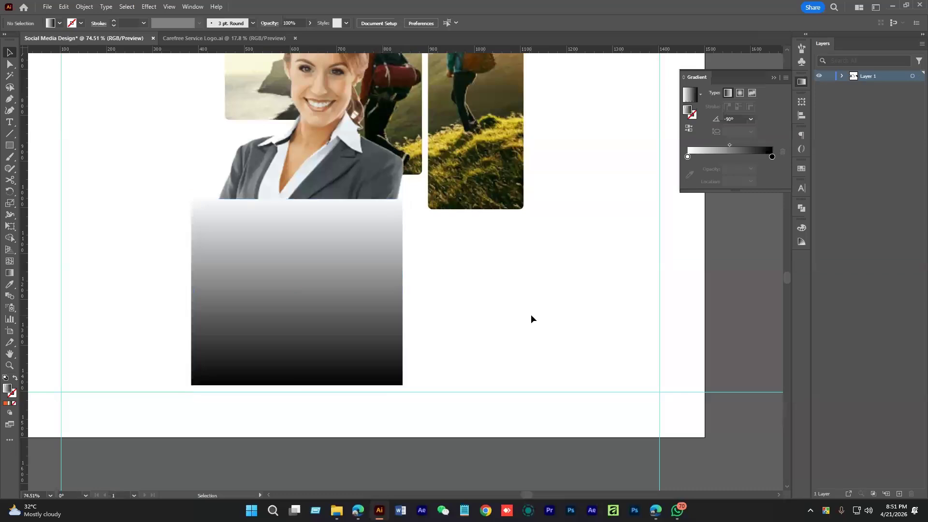
pyautogui.click(325, 342)
pyautogui.click(497, 336)
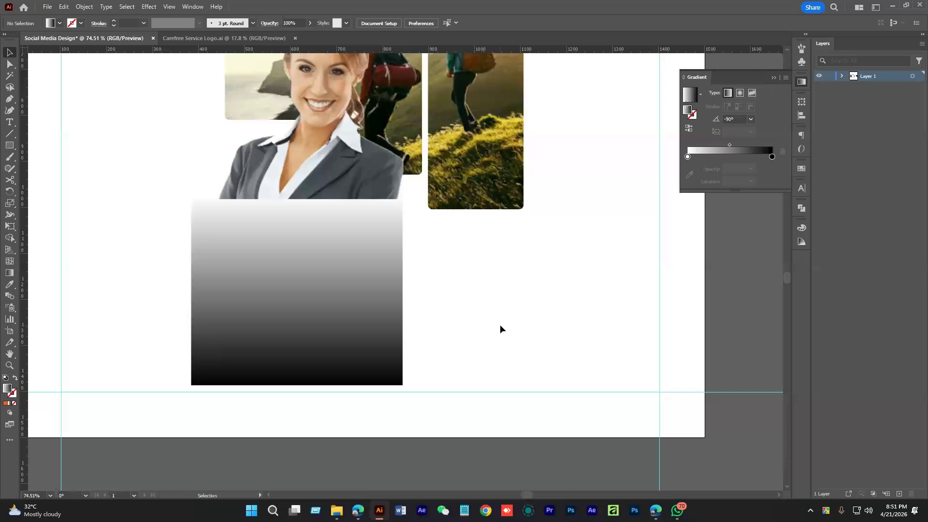
# Change both dark gradient stops on the rectangle to white from Swatches
pyautogui.doubleClick(772, 156)
pyautogui.click(648, 208)
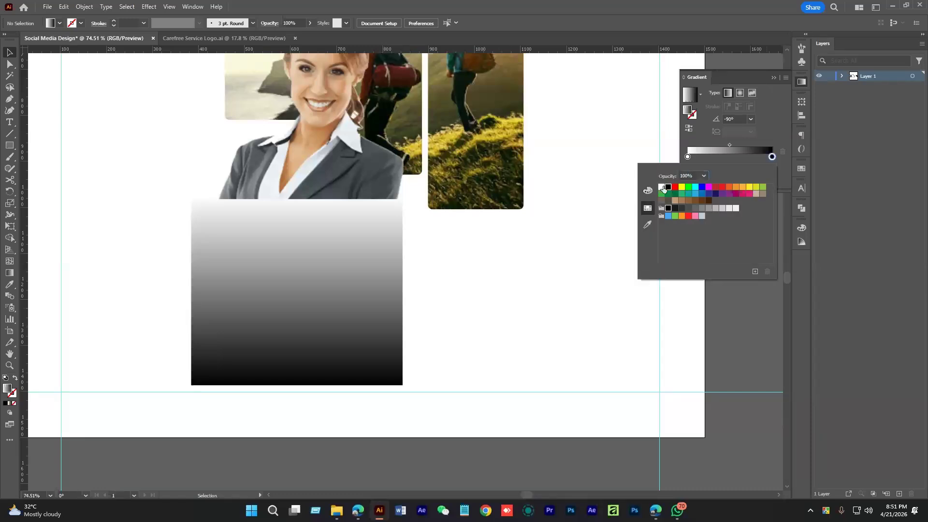
pyautogui.click(662, 187)
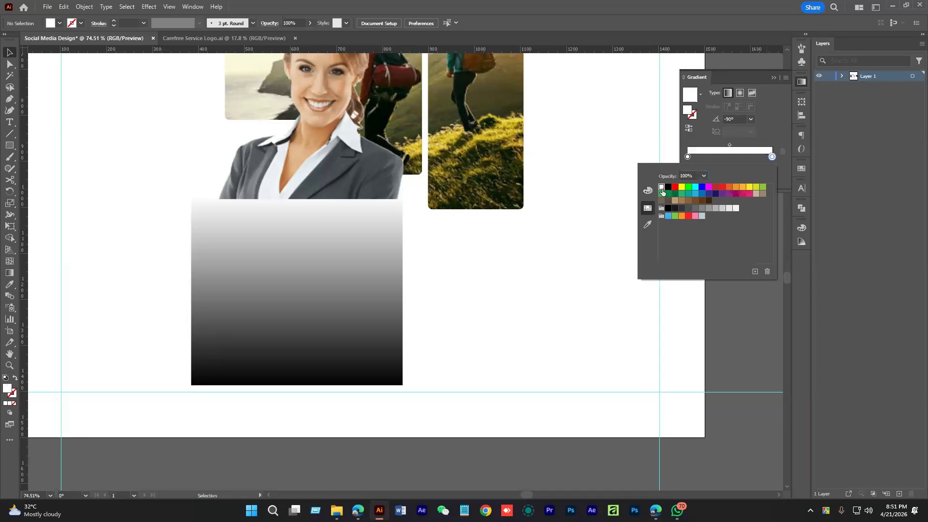
pyautogui.click(529, 293)
pyautogui.click(374, 346)
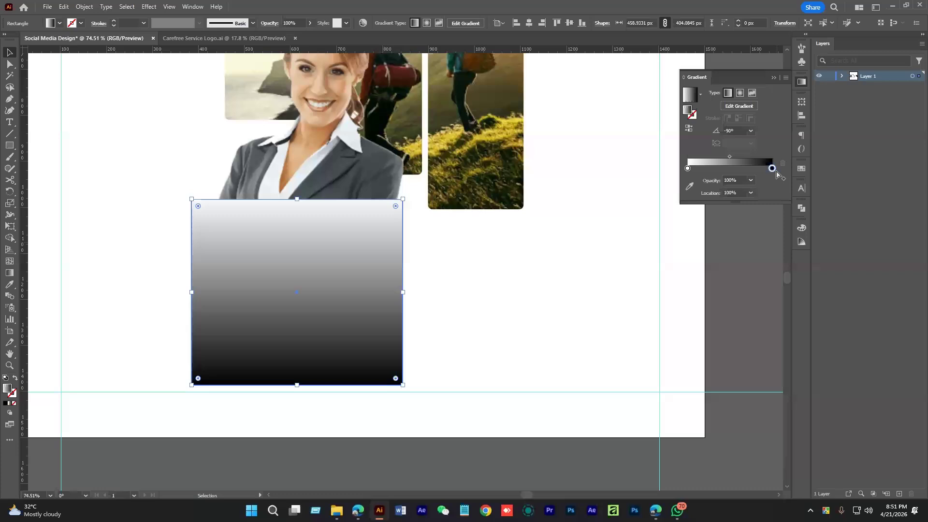
pyautogui.doubleClick(772, 168)
pyautogui.click(661, 198)
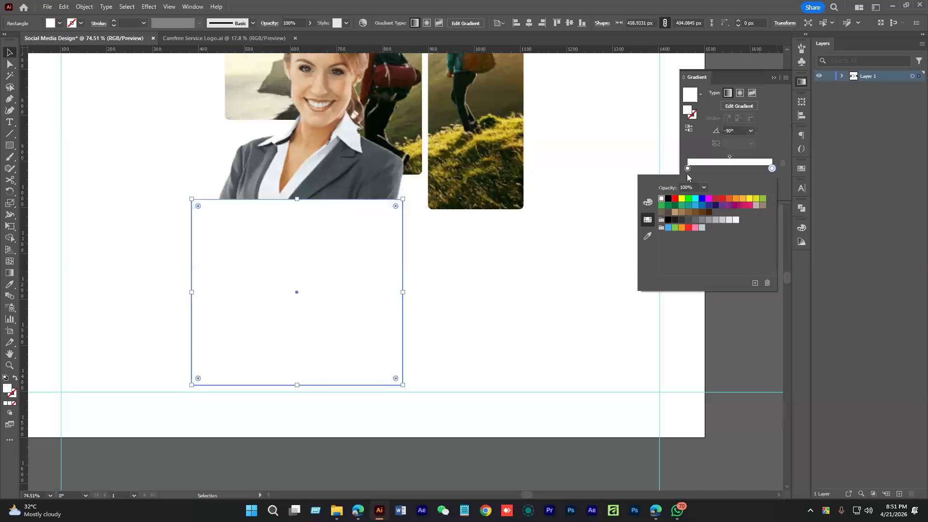
pyautogui.click(688, 173)
pyautogui.click(476, 290)
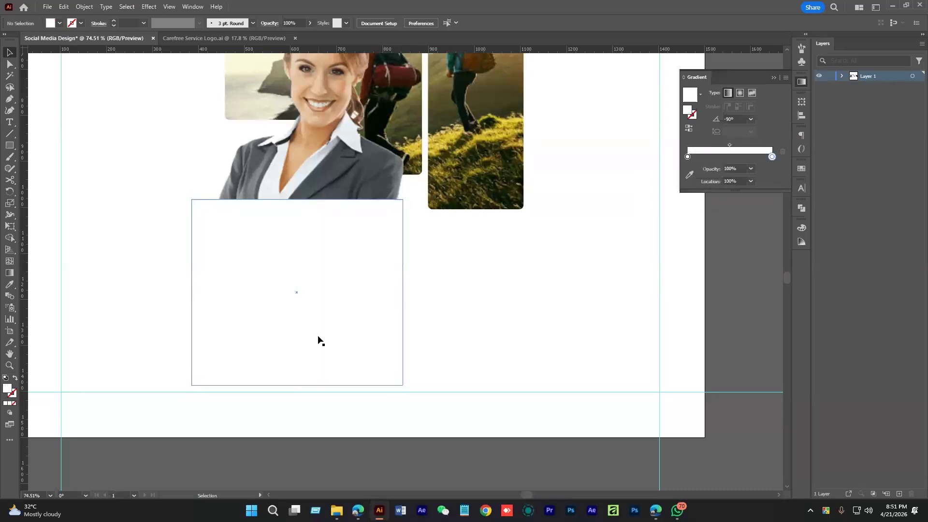
# Set the left gradient stop's opacity to 0% for a transparent-to-white fade
pyautogui.click(300, 219)
pyautogui.click(687, 168)
pyautogui.click(751, 182)
pyautogui.click(766, 192)
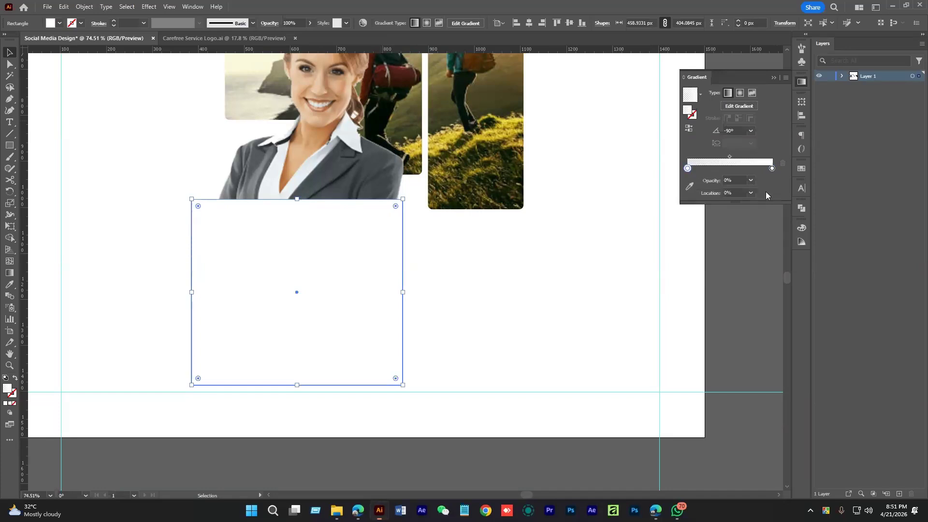
pyautogui.click(522, 300)
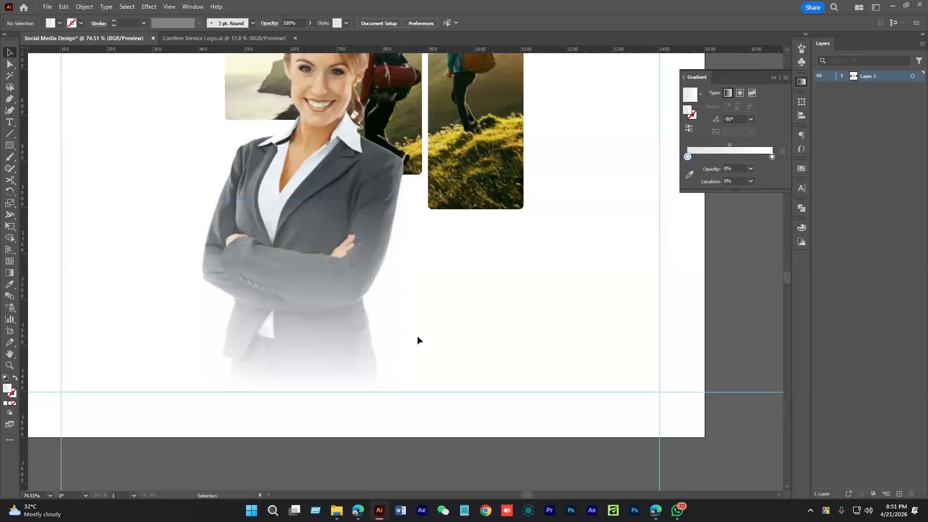
# Redraw the fade vertically with the Gradient tool, moving stops and midpoint onto the jacket
pyautogui.scroll(2, 418, 337)
pyautogui.moveTo(352, 344); pyautogui.dragTo(377, 380)
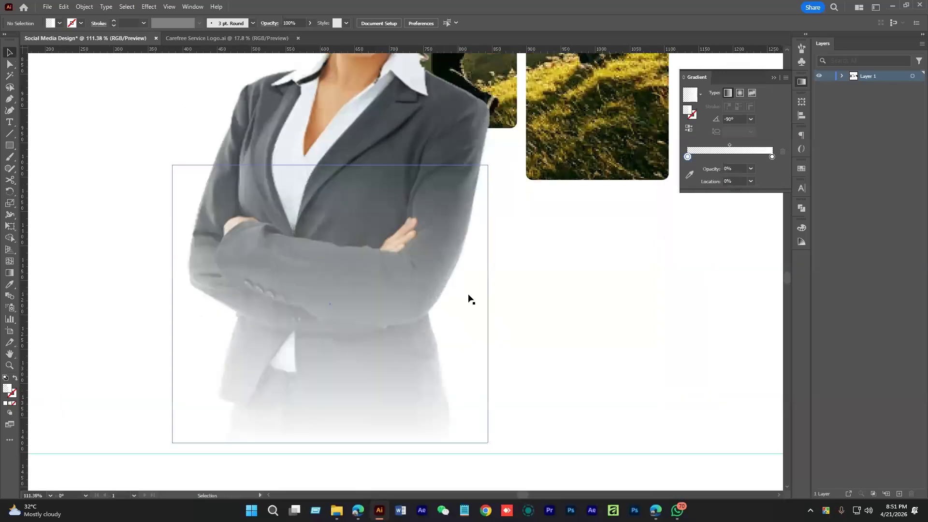
pyautogui.click(368, 359)
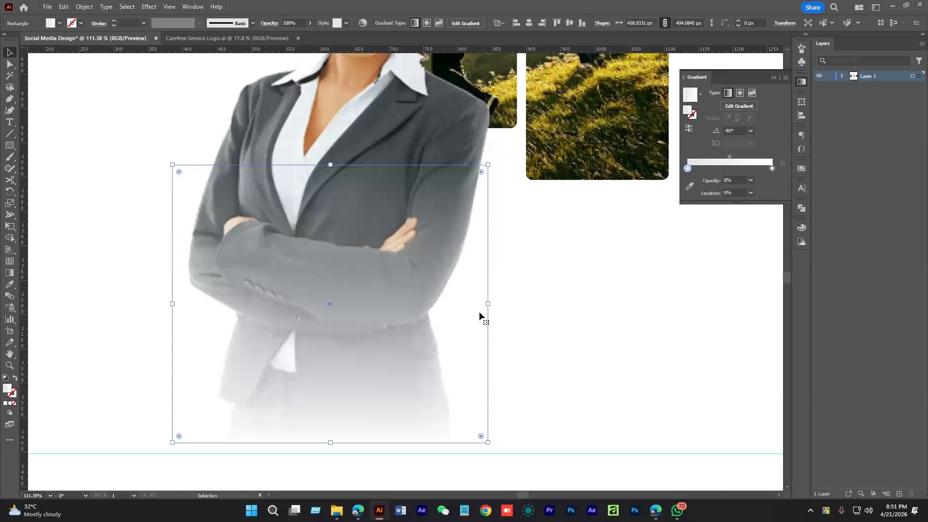
pyautogui.scroll(-2, 479, 311)
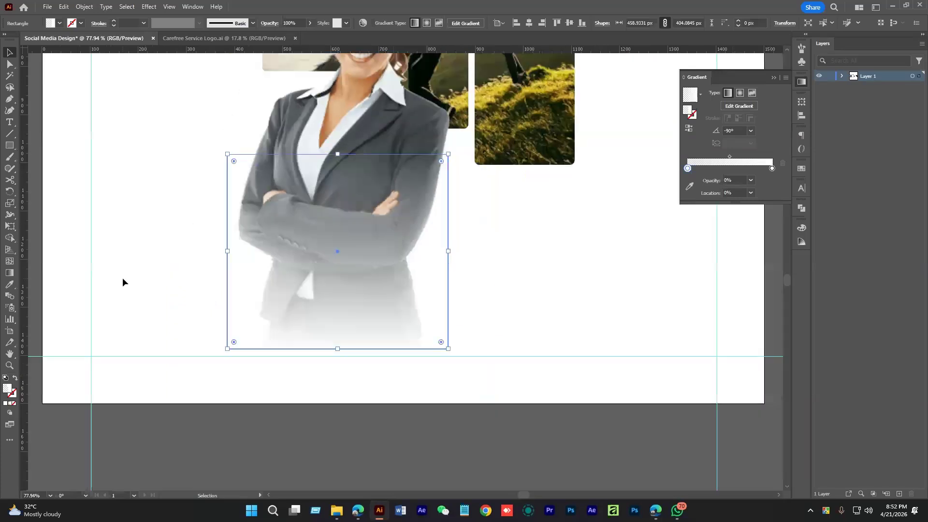
pyautogui.click(9, 274)
pyautogui.moveTo(315, 321); pyautogui.dragTo(316, 346)
pyautogui.moveTo(347, 231)
pyautogui.mouseDown()
pyautogui.moveTo(347, 224)
pyautogui.moveTo(341, 338)
pyautogui.mouseUp()
pyautogui.moveTo(338, 223)
pyautogui.mouseDown()
pyautogui.moveTo(338, 238)
pyautogui.moveTo(339, 160)
pyautogui.mouseUp()
pyautogui.moveTo(337, 279); pyautogui.dragTo(337, 346)
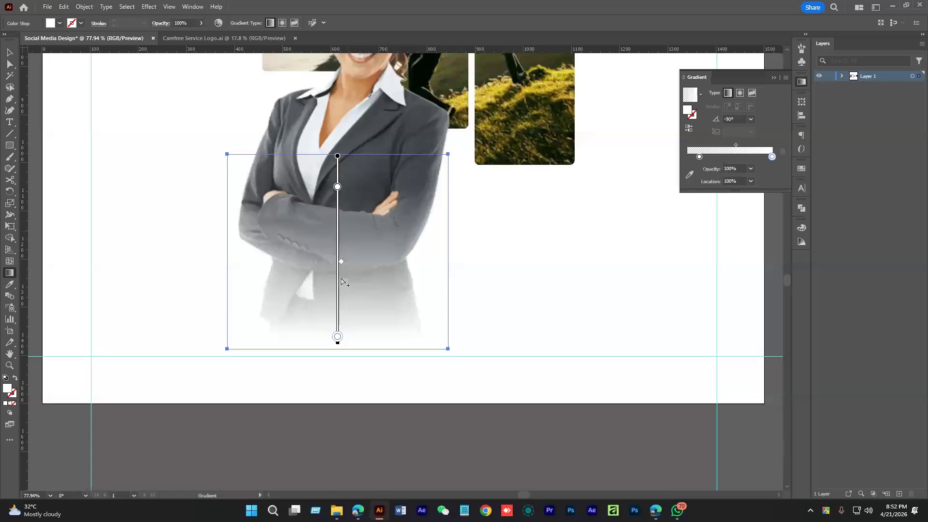
pyautogui.moveTo(341, 261); pyautogui.dragTo(342, 229)
# Stretch the fade rectangle taller and wider to about 508 × 734 px
pyautogui.keyDown('ctrl'); pyautogui.keyDown('alt'); pyautogui.click(373, 235); pyautogui.keyUp('alt'); pyautogui.keyUp('ctrl')
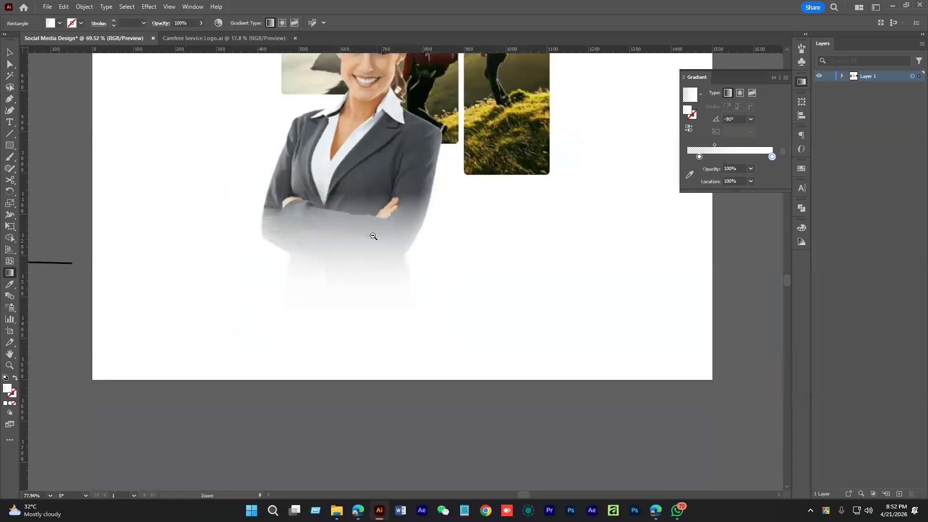
pyautogui.keyDown('ctrl'); pyautogui.keyDown('alt'); pyautogui.click(373, 235); pyautogui.keyUp('alt'); pyautogui.keyUp('ctrl')
pyautogui.moveTo(361, 224); pyautogui.dragTo(371, 104)
pyautogui.moveTo(446, 237); pyautogui.dragTo(454, 238)
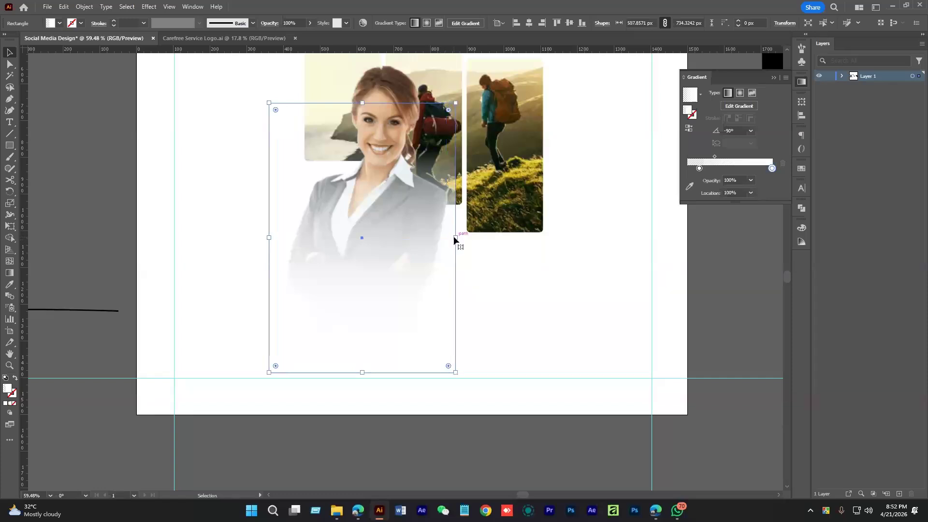
pyautogui.click(482, 302)
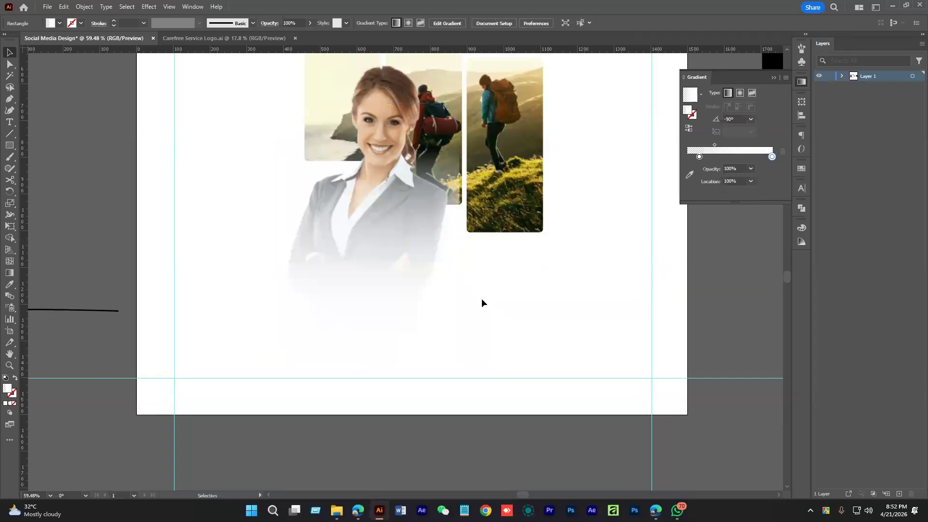
# Extend the rectangle's top edge upward and redraw the fade down it
pyautogui.click(409, 273)
pyautogui.moveTo(409, 272); pyautogui.dragTo(419, 303)
pyautogui.moveTo(384, 133); pyautogui.dragTo(384, 97)
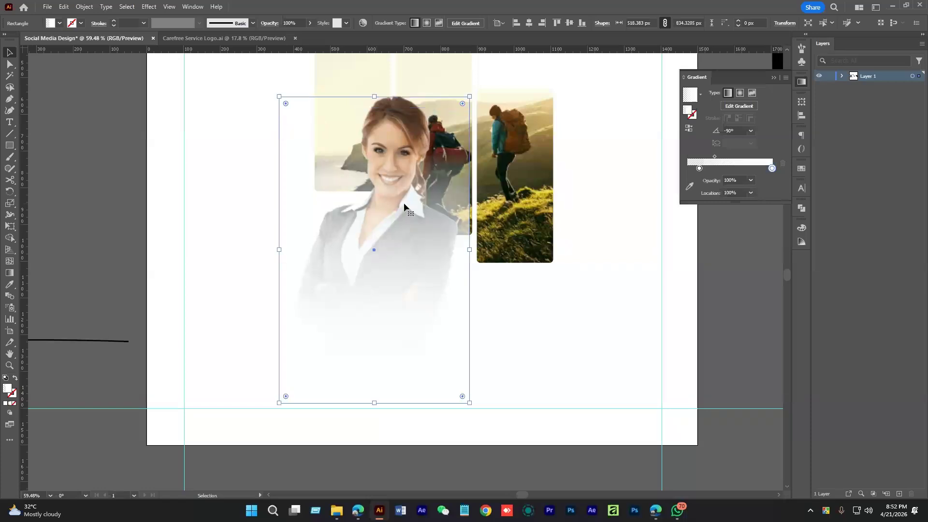
pyautogui.click(10, 273)
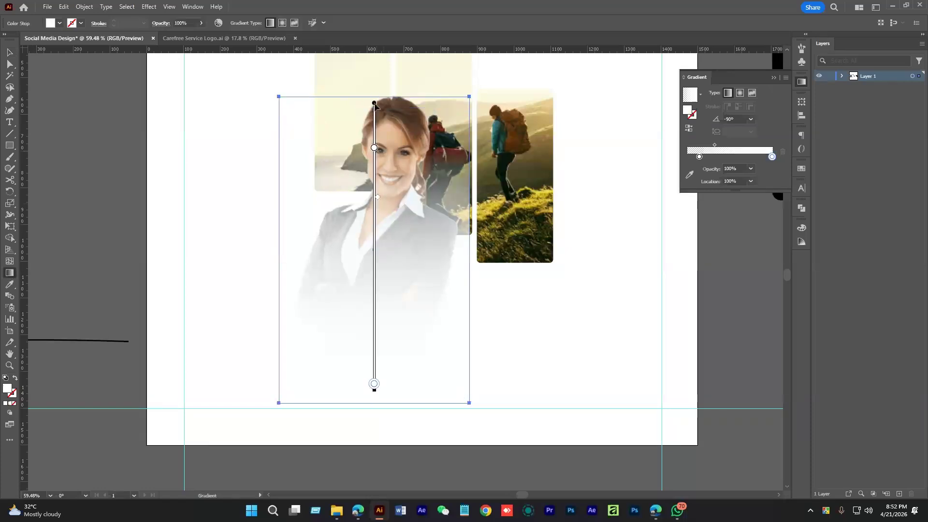
pyautogui.moveTo(375, 105); pyautogui.dragTo(379, 146)
pyautogui.scroll(-1, 375, 290)
pyautogui.moveTo(378, 395); pyautogui.dragTo(378, 358)
# Adjust the fade's stops and midpoint, setting the transparent stop's location to 0%
pyautogui.moveTo(378, 114); pyautogui.dragTo(377, 141)
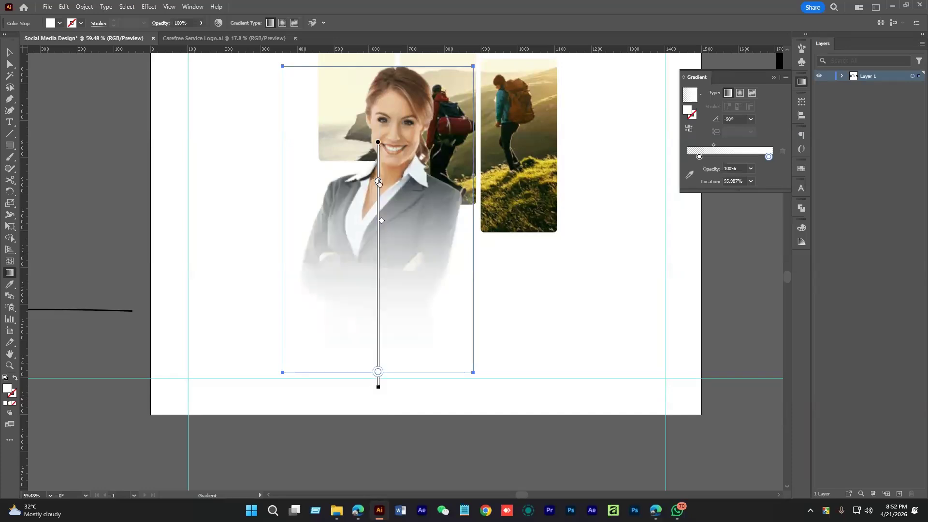
pyautogui.moveTo(379, 183); pyautogui.dragTo(378, 164)
pyautogui.moveTo(382, 207); pyautogui.dragTo(382, 231)
pyautogui.moveTo(377, 389); pyautogui.dragTo(378, 352)
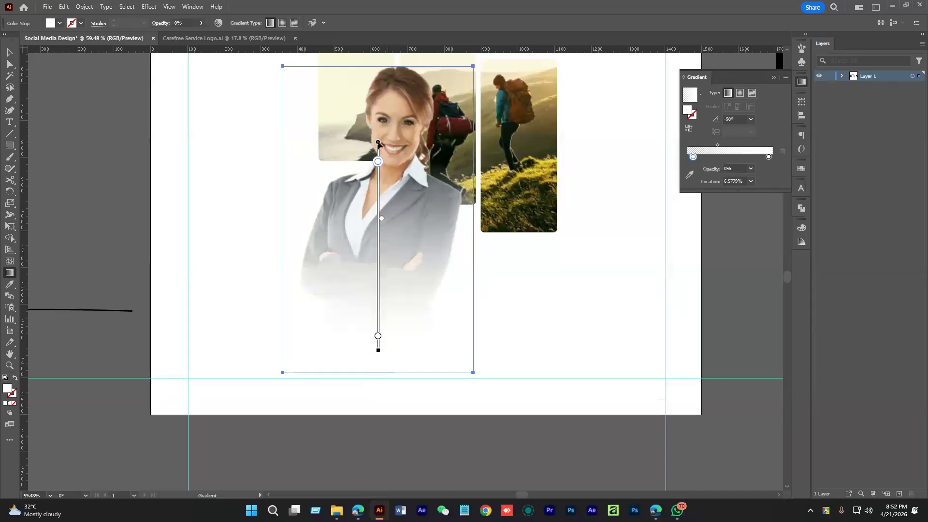
pyautogui.moveTo(693, 159); pyautogui.dragTo(716, 147)
pyautogui.click(10, 52)
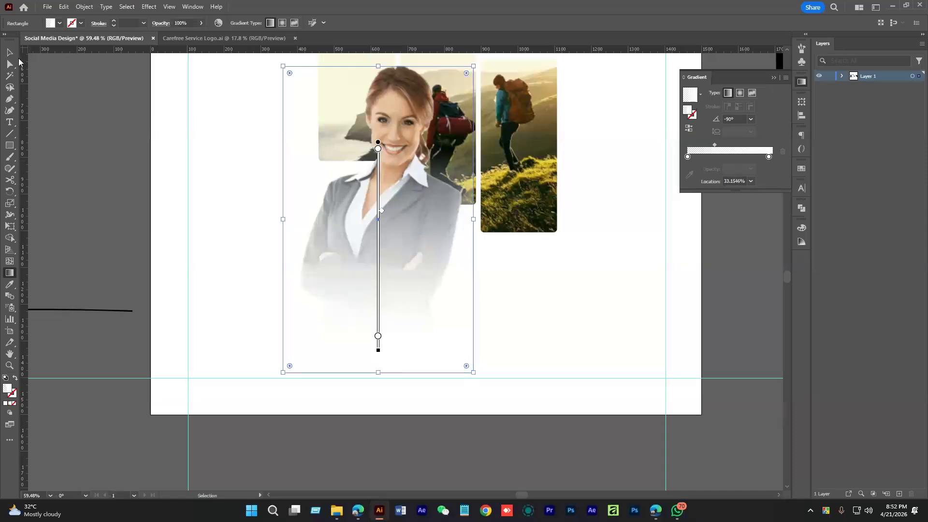
pyautogui.click(533, 329)
pyautogui.scroll(-2, 534, 329)
# Group the woman image with the fade rectangle (Ctrl+G), undoing an accidental move
pyautogui.moveTo(520, 316); pyautogui.dragTo(571, 303)
pyautogui.hotkey('ctrl', 'g')
pyautogui.press('v')
pyautogui.press('a')
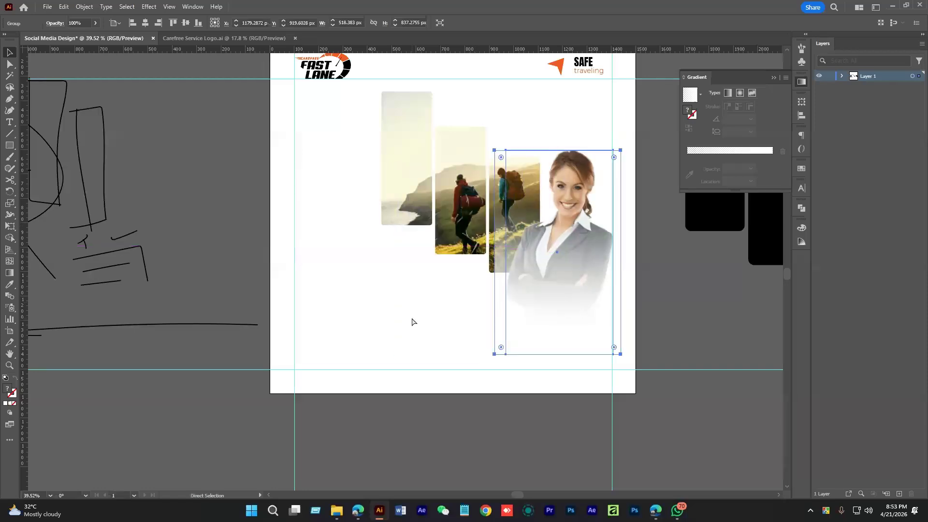
pyautogui.hotkey('ctrl', 'z')
pyautogui.hotkey('ctrl', 'z')
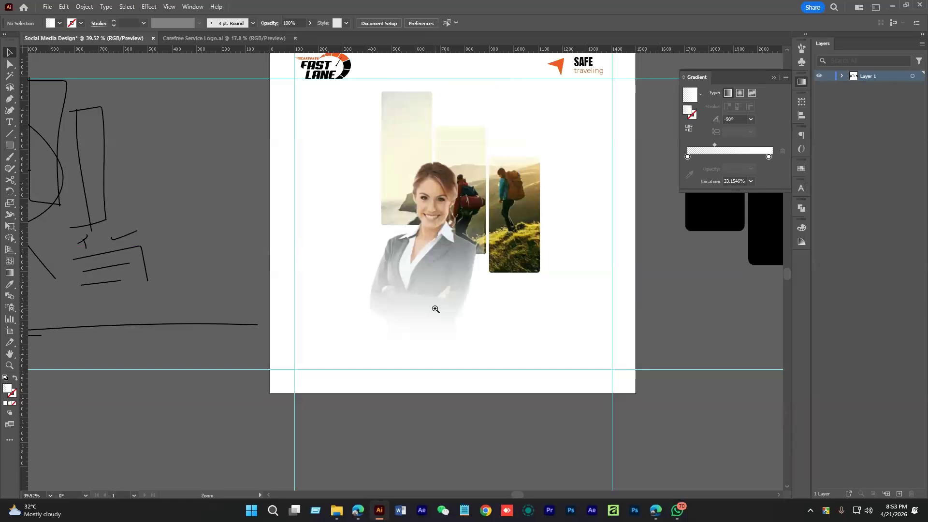
# Inside the woman group, widen the fade rectangle slightly to the right
pyautogui.moveTo(429, 303); pyautogui.dragTo(468, 294)
pyautogui.click(469, 294)
pyautogui.click(555, 335)
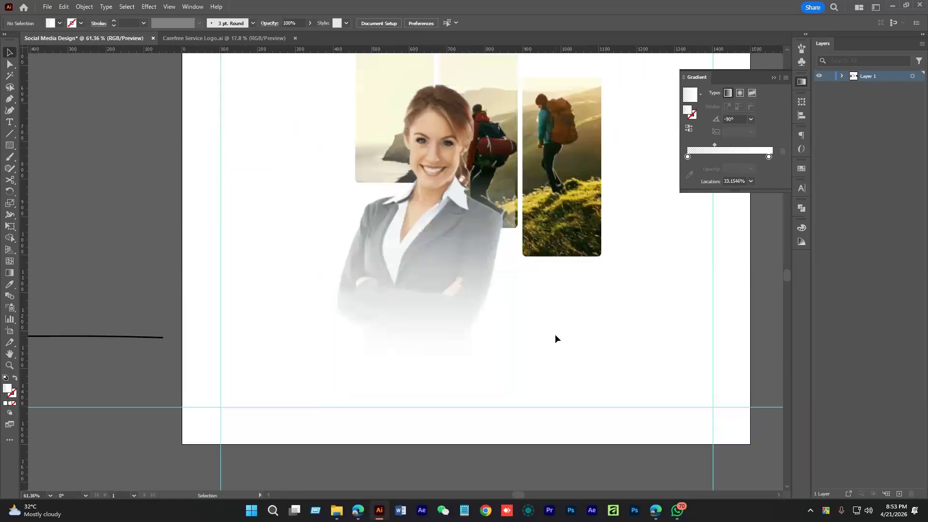
pyautogui.click(506, 285)
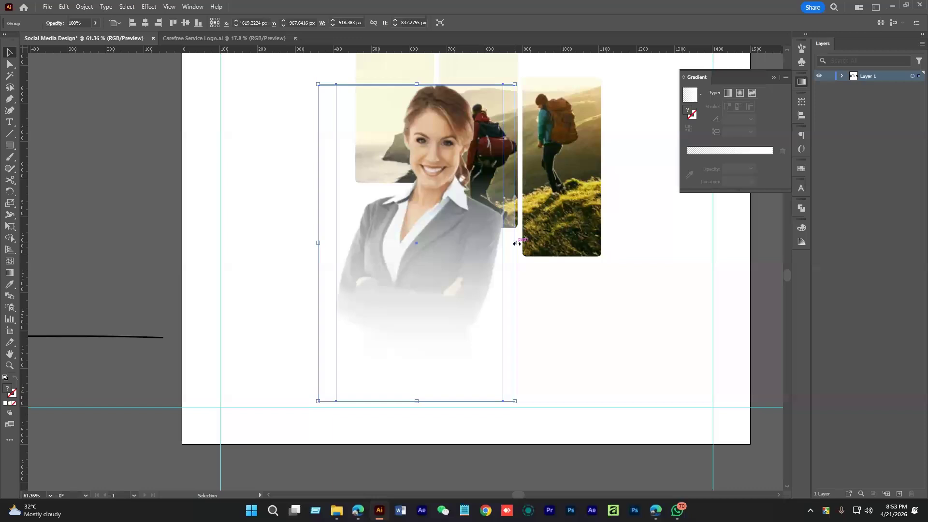
pyautogui.doubleClick(512, 366)
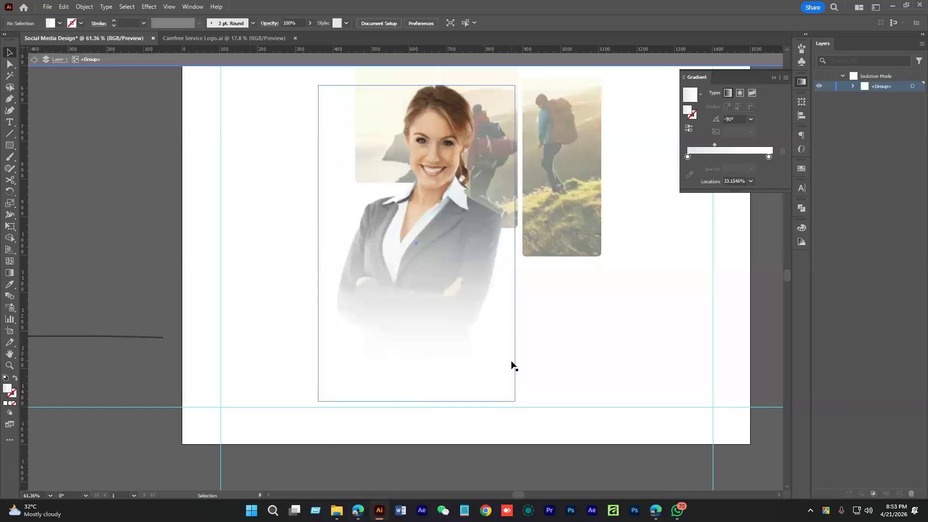
pyautogui.click(512, 366)
pyautogui.moveTo(516, 243); pyautogui.dragTo(522, 243)
pyautogui.click(574, 317)
pyautogui.press('Escape')
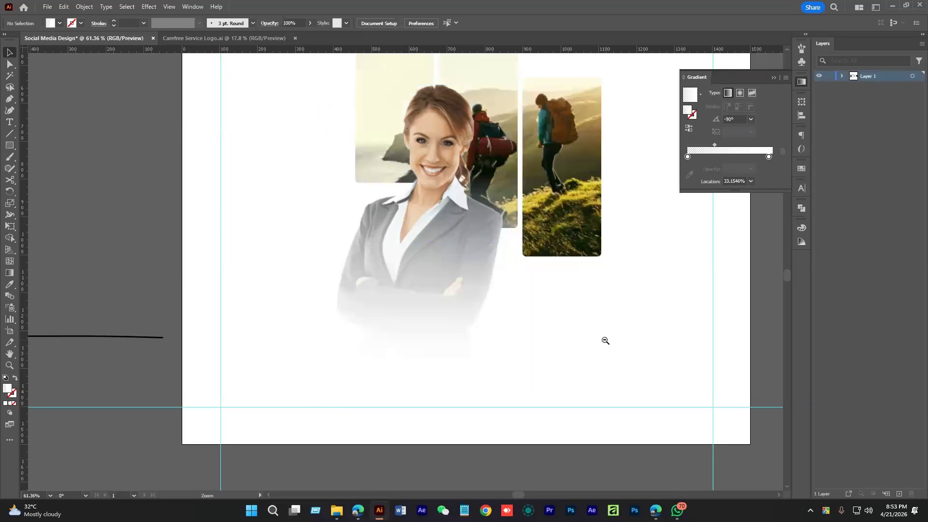
# Move the fade rectangle's gradient midpoint so the white fade starts higher
pyautogui.scroll(-2, 605, 341)
pyautogui.click(528, 321)
pyautogui.click(599, 323)
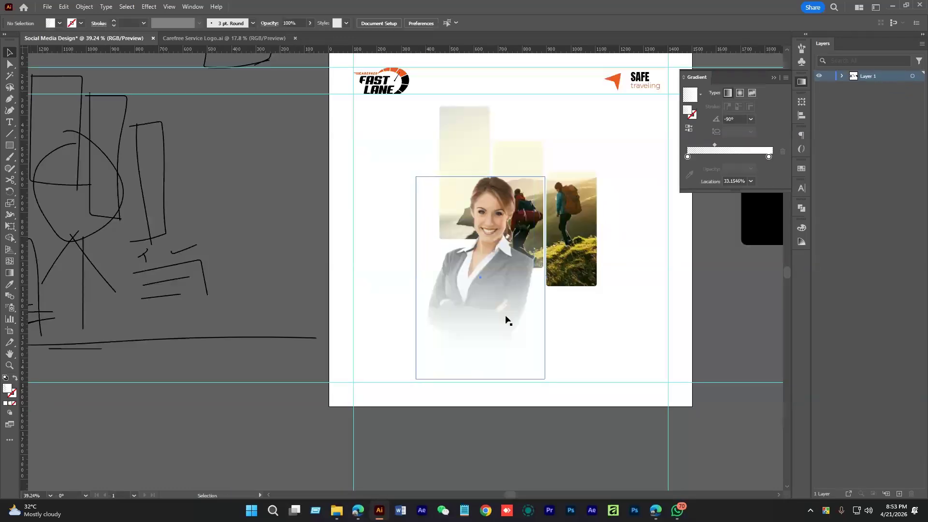
pyautogui.press('a')
pyautogui.click(488, 348)
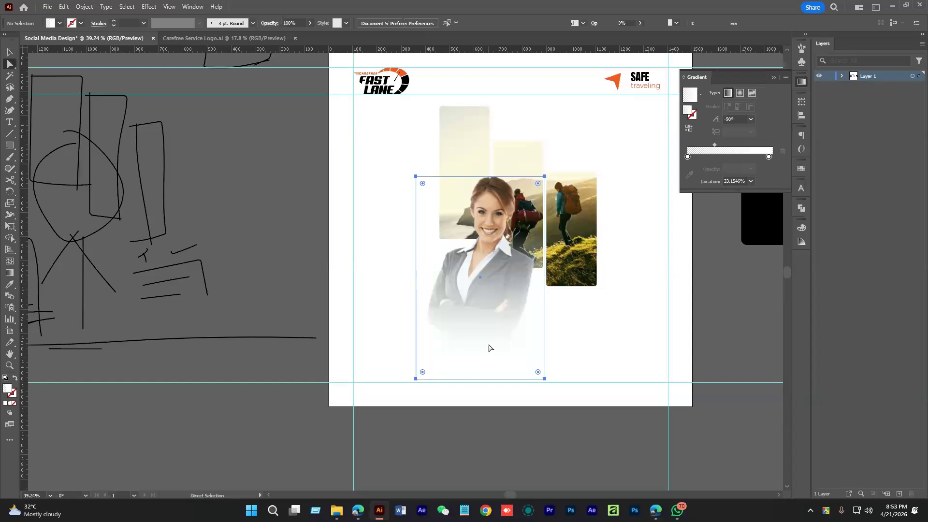
pyautogui.moveTo(714, 159); pyautogui.dragTo(706, 159)
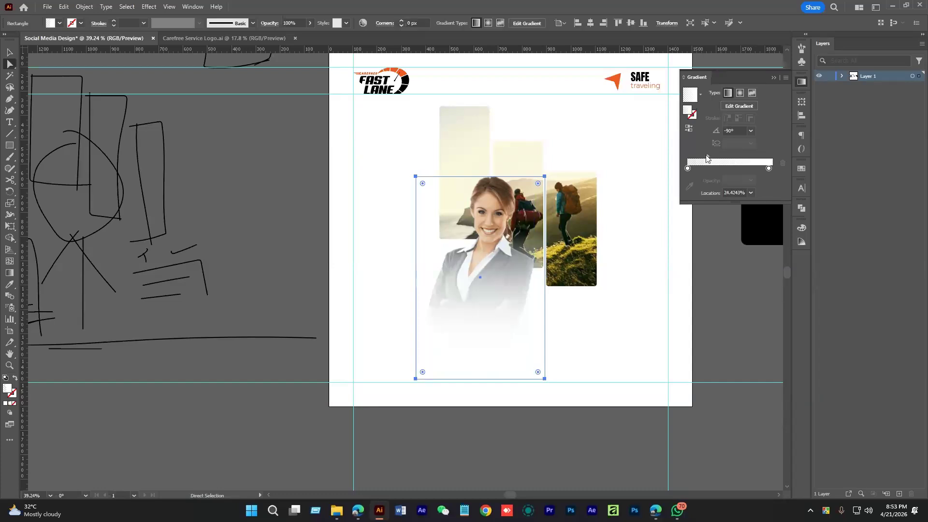
pyautogui.click(599, 339)
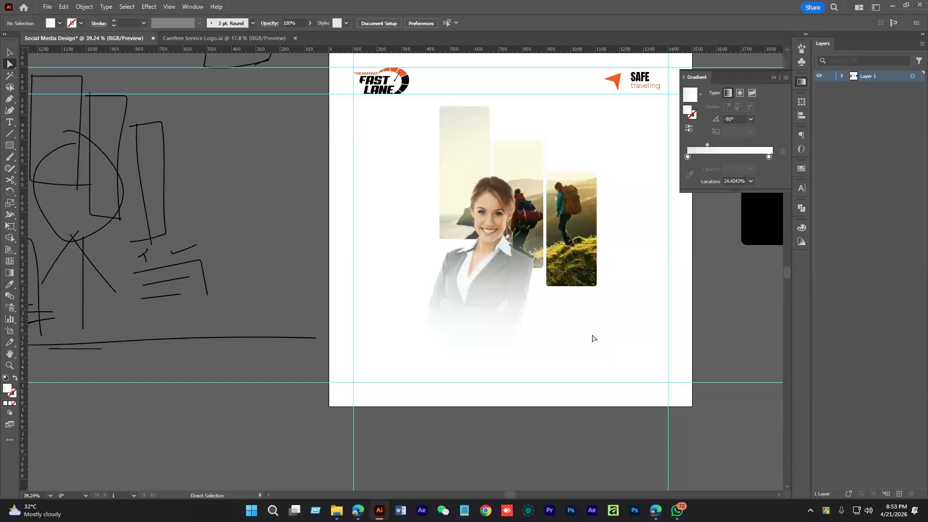
# Select the woman photo group and zoom in on it
pyautogui.press('v')
pyautogui.click(487, 318)
pyautogui.hotkey('ctrl', 'space')
pyautogui.moveTo(501, 293); pyautogui.dragTo(689, 329)
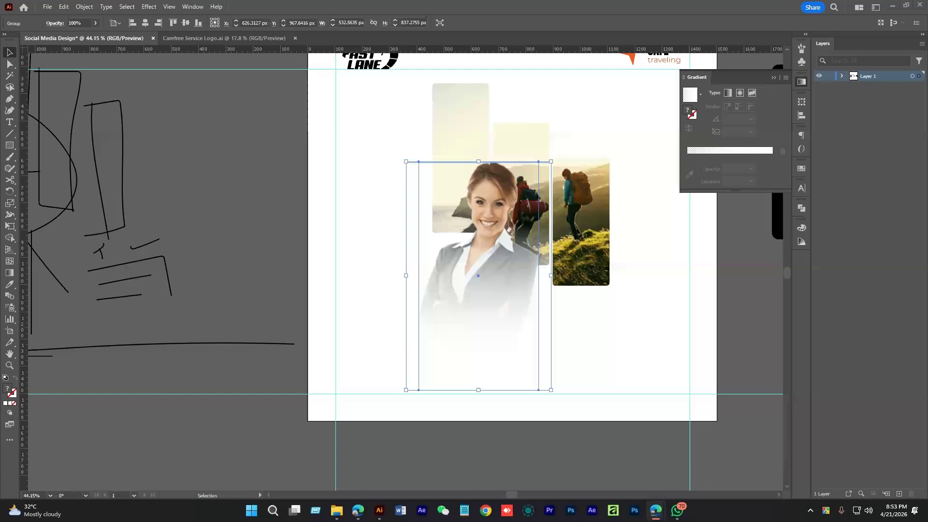
pyautogui.click(624, 340)
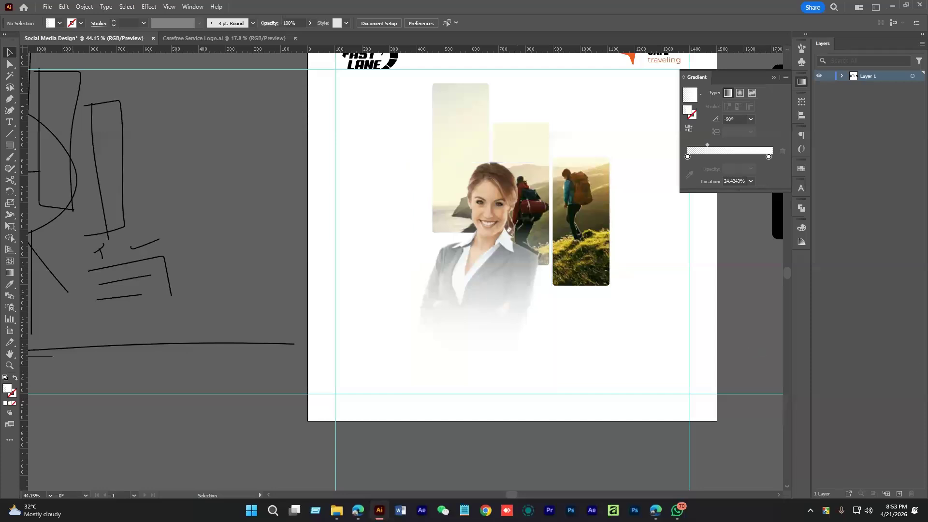
pyautogui.click(532, 314)
pyautogui.click(601, 333)
pyautogui.scroll(-3, 600, 348)
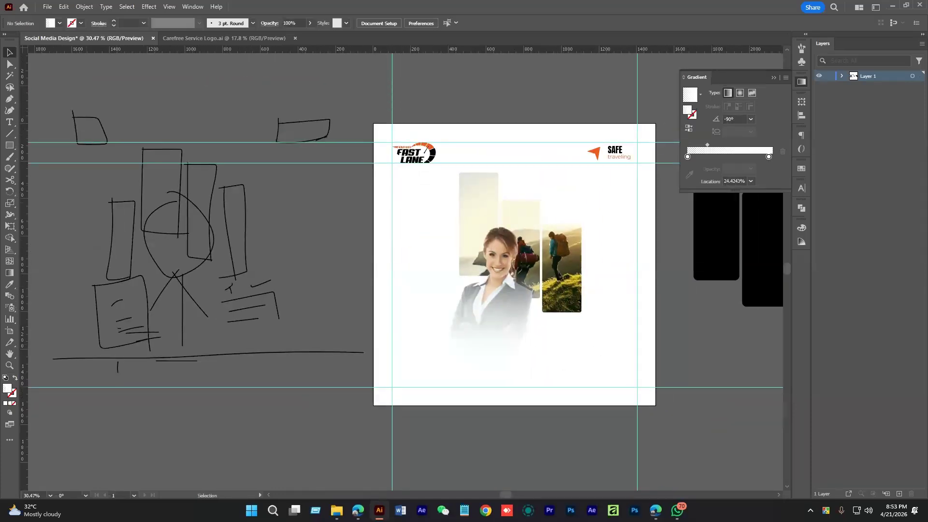
pyautogui.scroll(3, 579, 370)
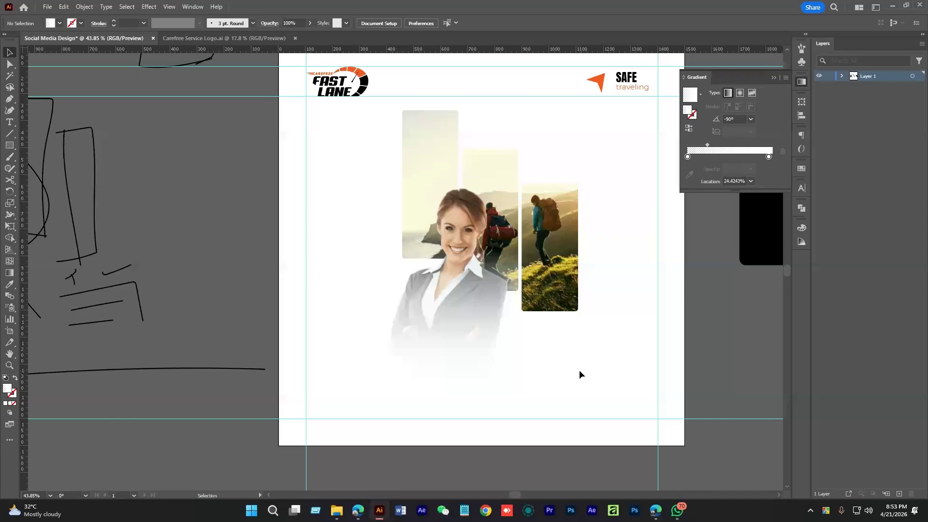
pyautogui.moveTo(593, 363); pyautogui.dragTo(573, 385)
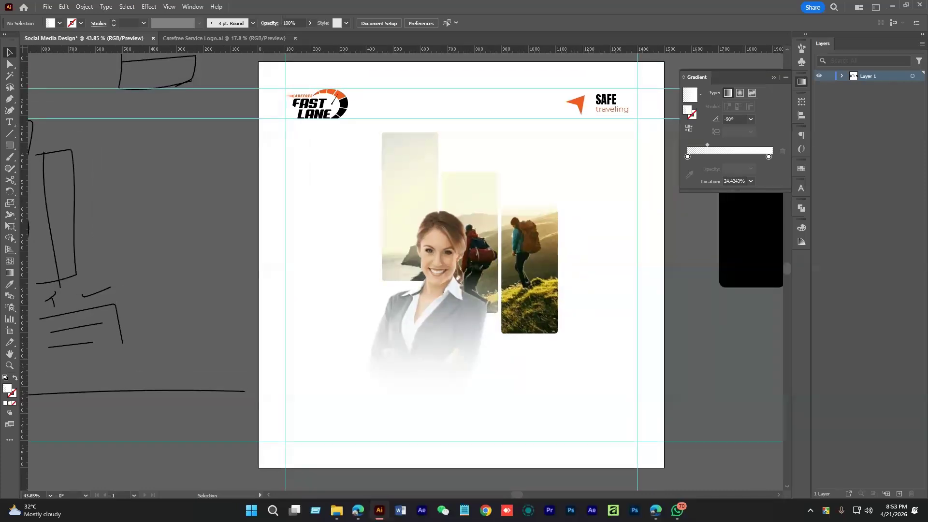
pyautogui.hotkey('alt', 'Tab')
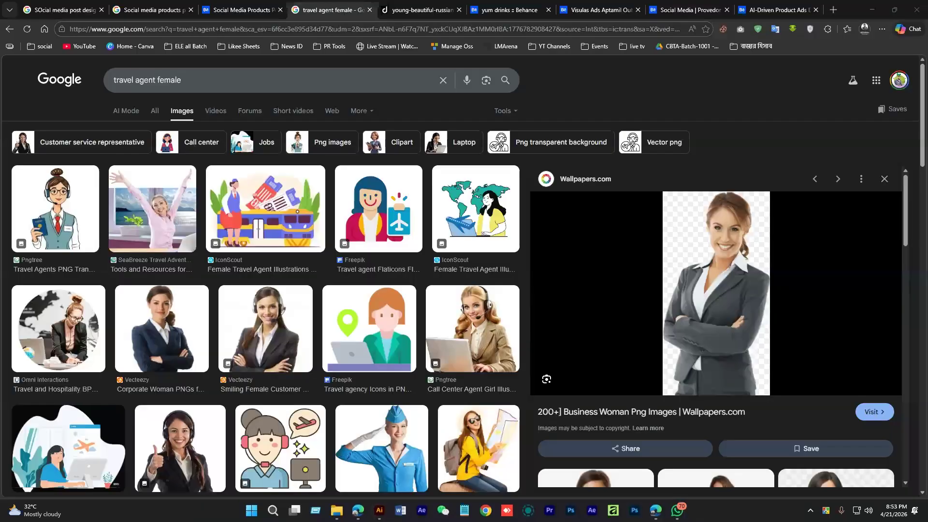
pyautogui.hotkey('alt', 'Tab')
pyautogui.moveTo(603, 386); pyautogui.dragTo(599, 415)
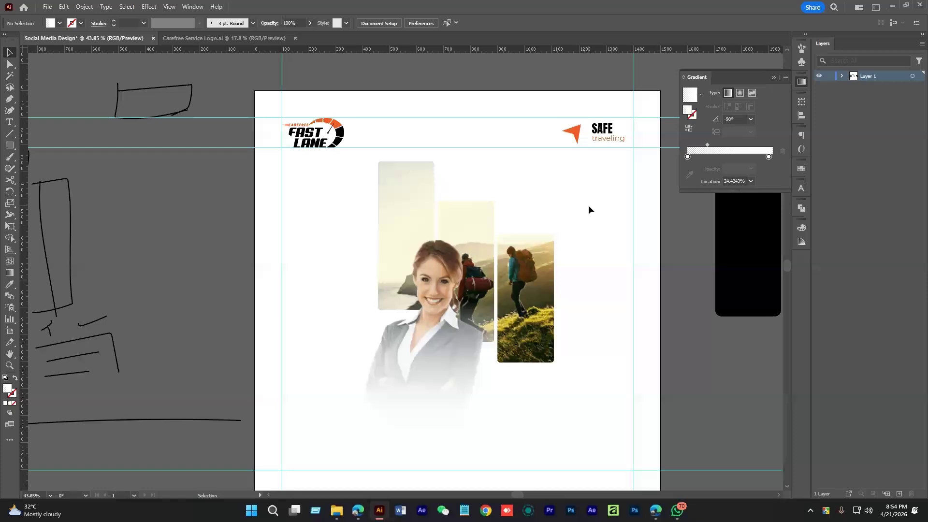
# Add a 'Start' text line beside the hiker photos
pyautogui.moveTo(577, 262); pyautogui.dragTo(613, 284)
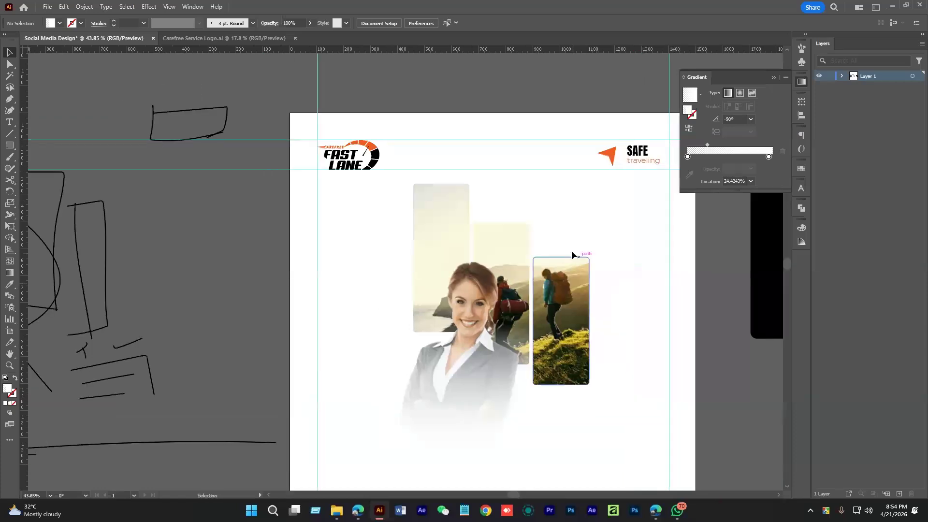
pyautogui.moveTo(571, 251); pyautogui.dragTo(518, 258)
pyautogui.press('t')
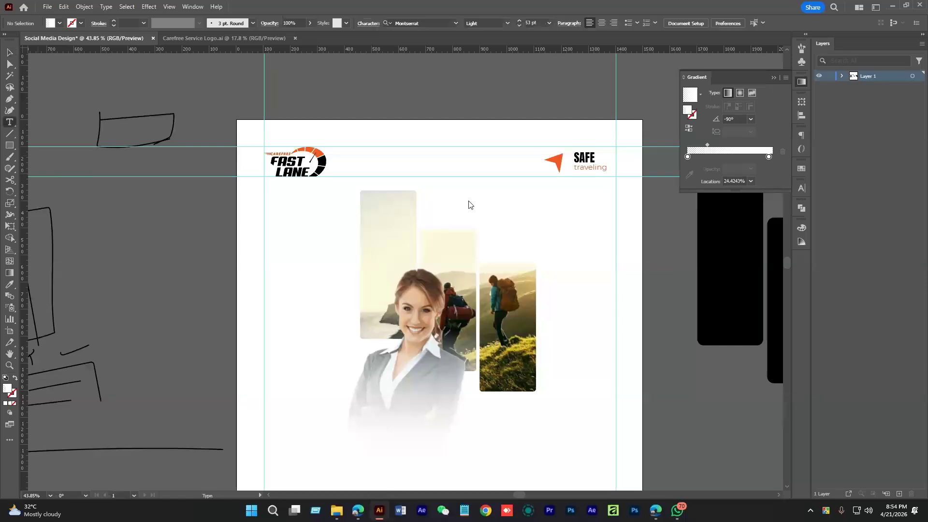
pyautogui.click(491, 223)
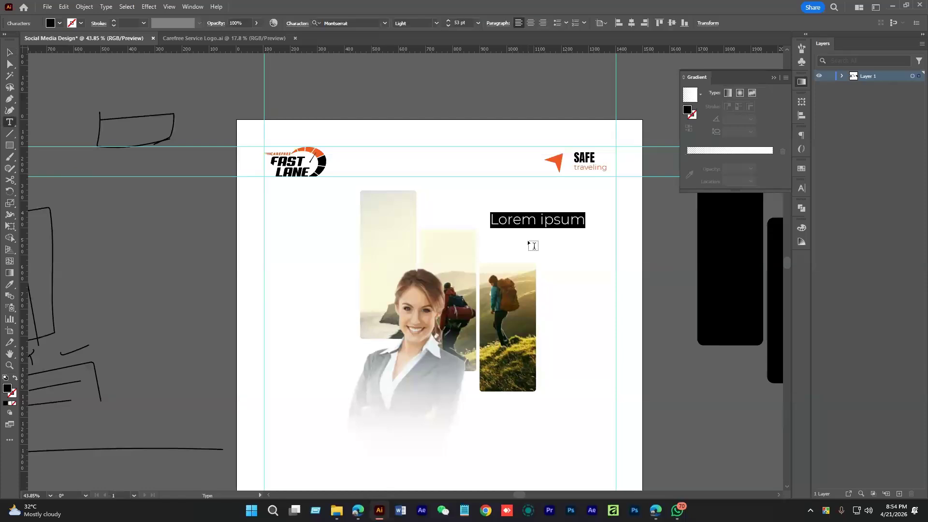
pyautogui.write('Start')
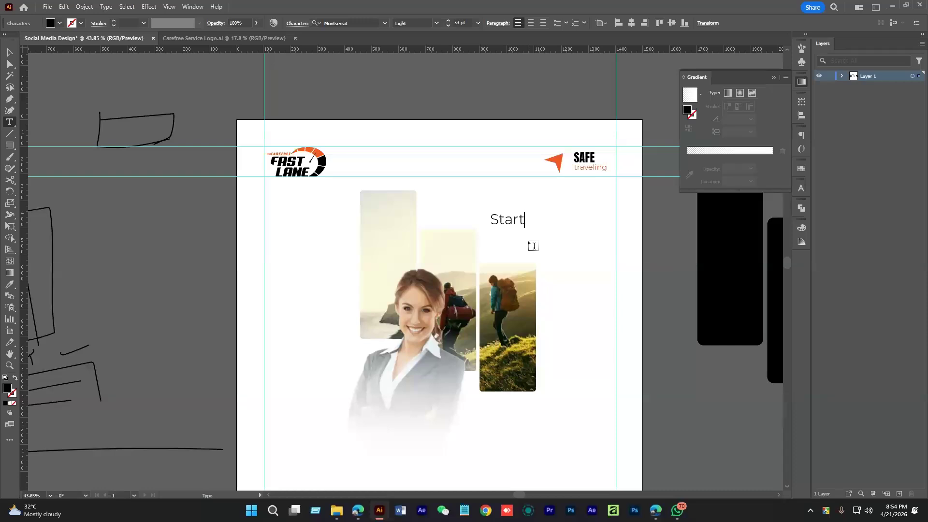
pyautogui.press('Escape')
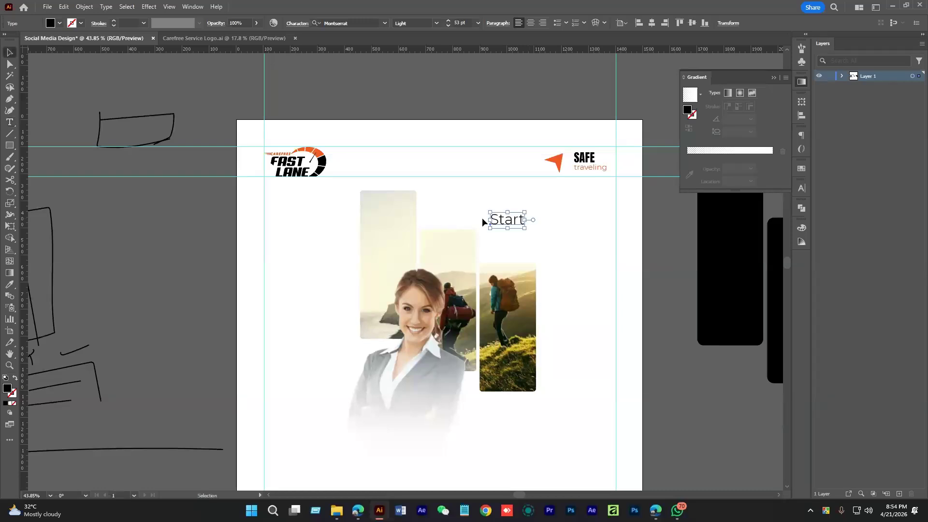
# Duplicate the Start text below and retype it as 'Journey with us'
pyautogui.moveTo(532, 238); pyautogui.dragTo(596, 265)
pyautogui.moveTo(491, 211); pyautogui.dragTo(526, 240)
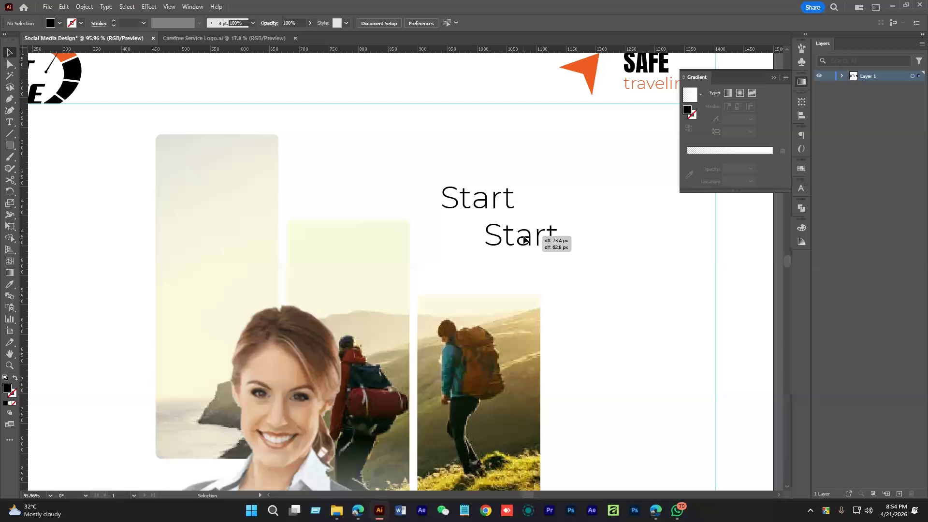
pyautogui.doubleClick(526, 237)
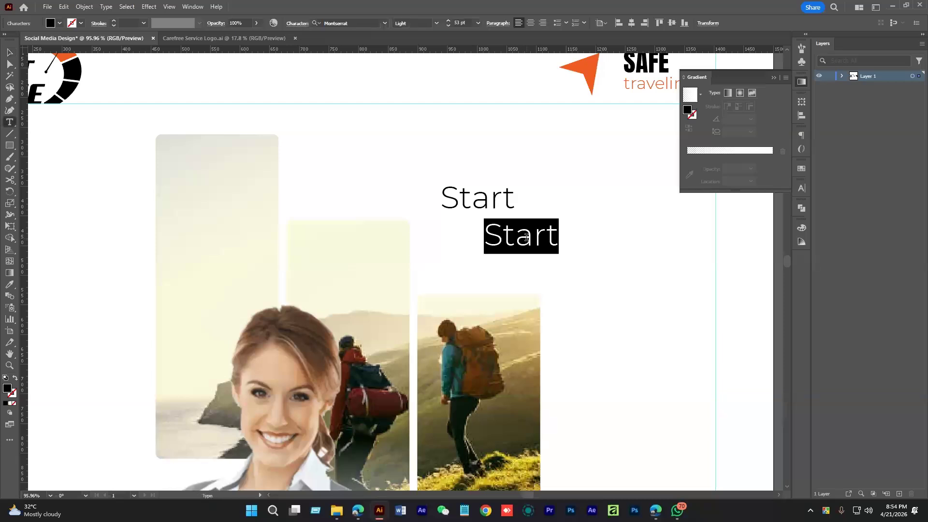
pyautogui.write('Jopu')
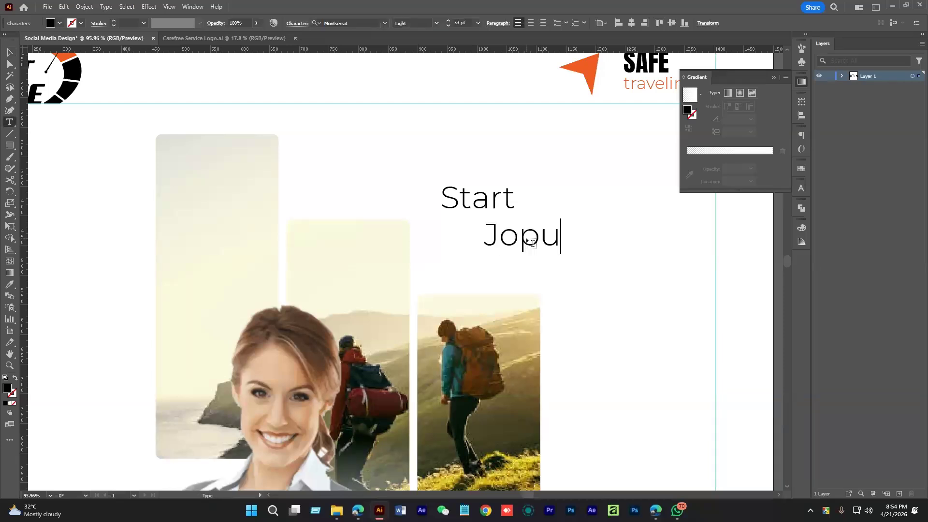
pyautogui.write('rney')
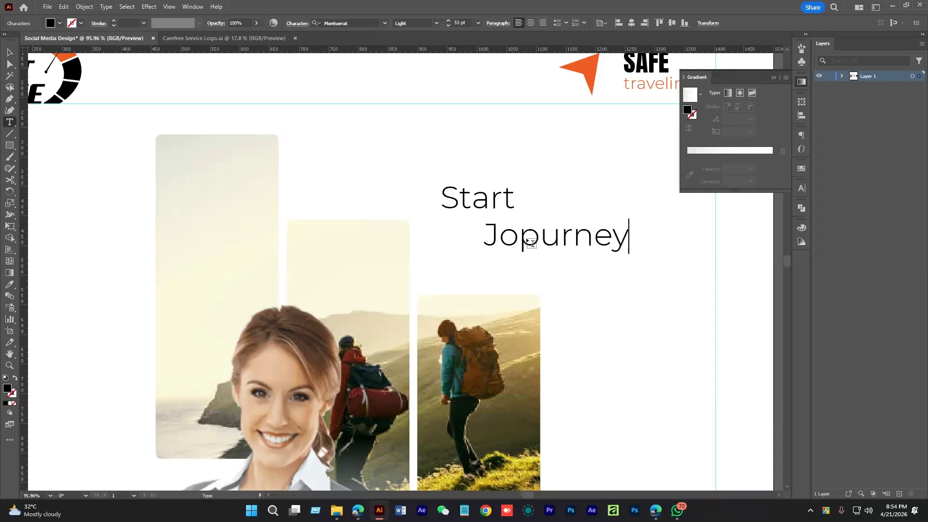
pyautogui.press('BackSpace')
pyautogui.press('BackSpace')
pyautogui.press('BackSpace')
pyautogui.press('BackSpace')
pyautogui.press('BackSpace')
pyautogui.press('BackSpace')
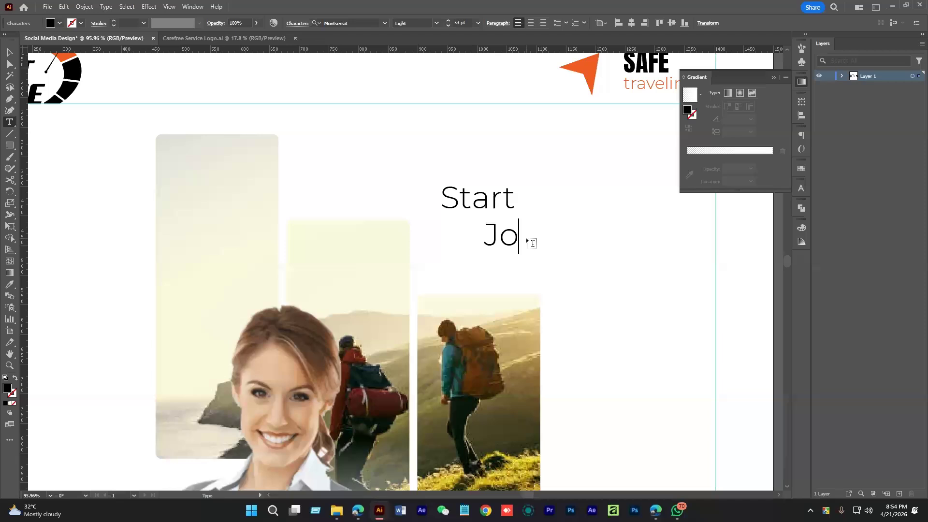
pyautogui.write('urney')
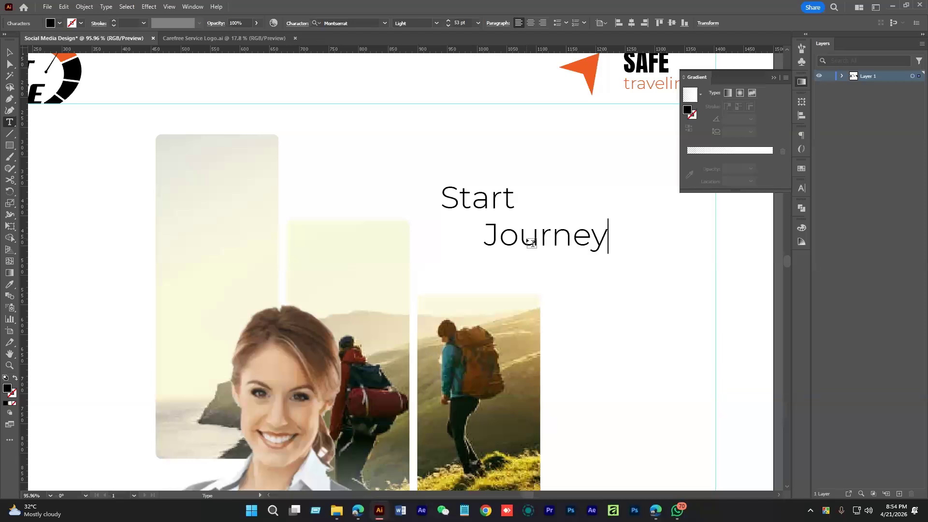
pyautogui.write(' with ')
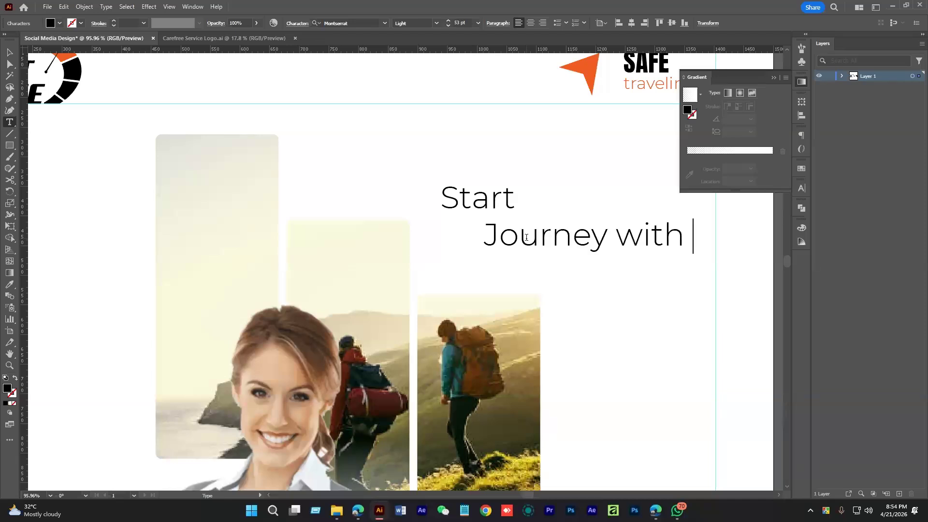
pyautogui.write('us')
pyautogui.press('Escape')
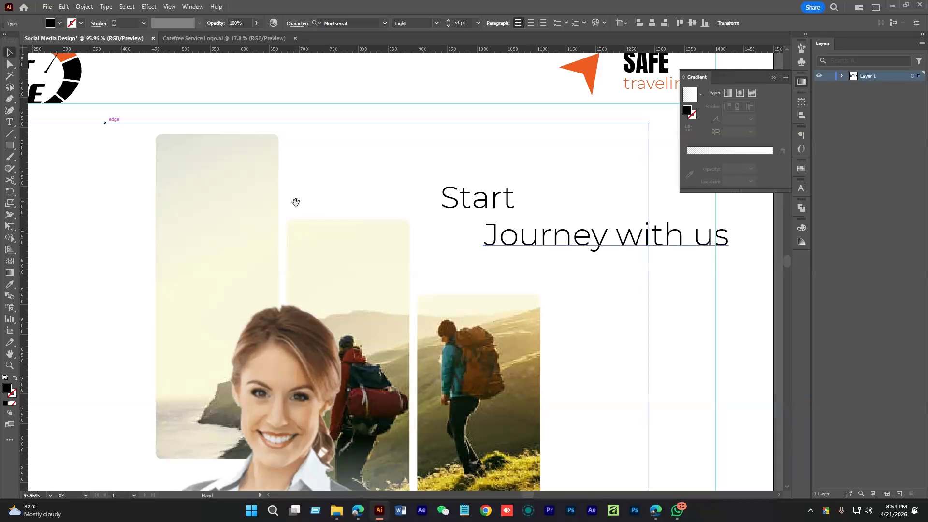
# Scale up the Start text
pyautogui.moveTo(296, 202); pyautogui.dragTo(224, 216)
pyautogui.click(429, 220)
pyautogui.moveTo(444, 214); pyautogui.dragTo(480, 252)
# Apply the SAFE text's Anton style to both heading lines with the Eyedropper
pyautogui.keyDown('shift'); pyautogui.click(471, 210); pyautogui.keyUp('shift')
pyautogui.moveTo(472, 209); pyautogui.dragTo(440, 229)
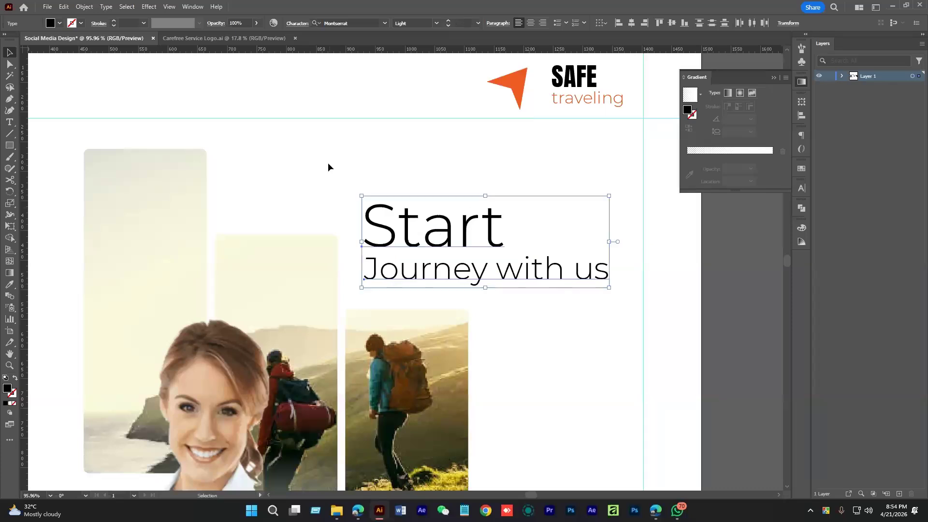
pyautogui.press('i')
pyautogui.click(574, 77)
pyautogui.press('c')
pyautogui.press('v')
# Change Start to UPPERCASE via Type > Change Case and enlarge it
pyautogui.click(406, 241)
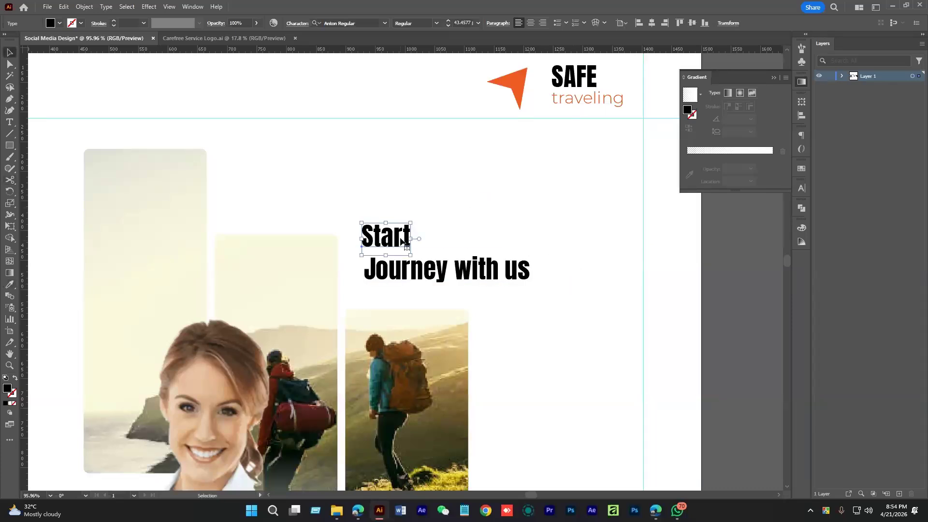
pyautogui.click(105, 7)
pyautogui.moveTo(195, 161)
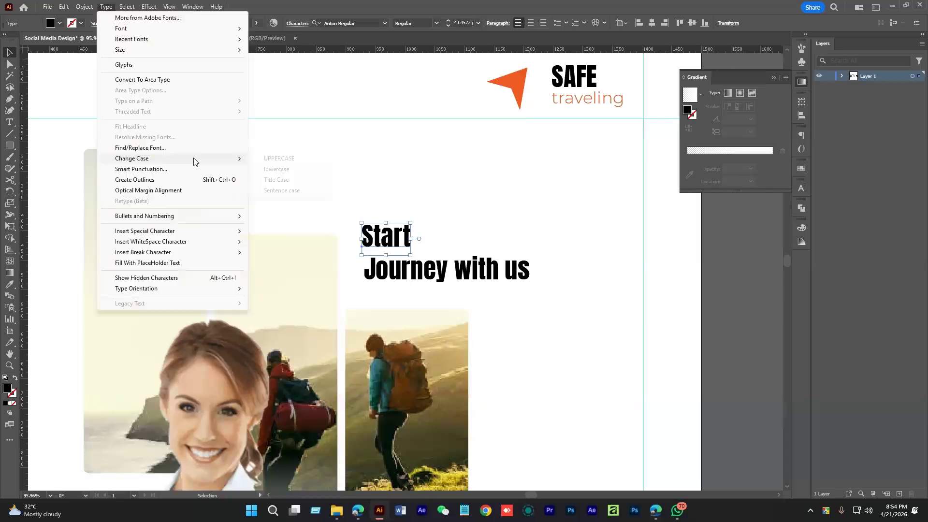
pyautogui.click(278, 159)
pyautogui.moveTo(418, 239); pyautogui.dragTo(468, 240)
# Resize the 'Journey with us' line and nudge it left under START
pyautogui.click(512, 271)
pyautogui.moveTo(531, 271); pyautogui.dragTo(520, 273)
pyautogui.moveTo(492, 279); pyautogui.dragTo(490, 277)
pyautogui.click(561, 252)
pyautogui.moveTo(560, 252)
pyautogui.mouseDown()
pyautogui.moveTo(474, 274)
pyautogui.moveTo(561, 256)
pyautogui.mouseUp()
pyautogui.keyDown('alt'); pyautogui.click(493, 263); pyautogui.keyUp('alt')
# Move the two-line heading right and up, shrinking it slightly
pyautogui.click(482, 264)
pyautogui.moveTo(513, 276); pyautogui.dragTo(517, 267)
pyautogui.scroll(2, 492, 237)
pyautogui.moveTo(590, 214); pyautogui.dragTo(561, 227)
pyautogui.click(575, 232)
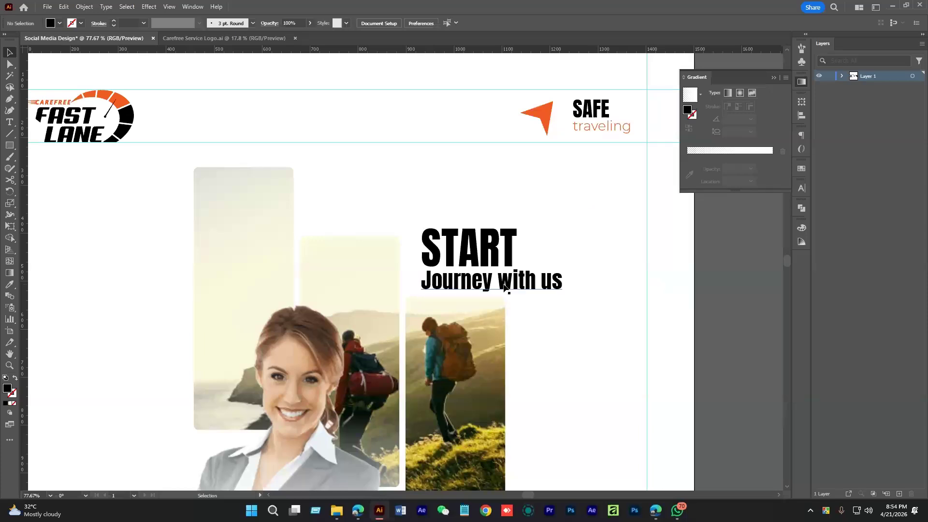
pyautogui.click(504, 287)
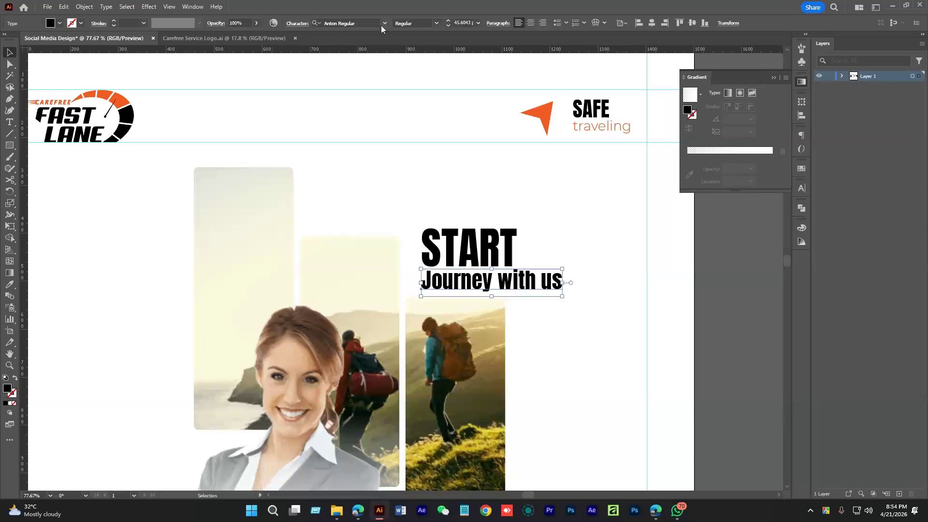
# Apply Montserrat ExtraBold to both the START and Journey with us lines
pyautogui.keyDown('shift'); pyautogui.click(477, 242); pyautogui.keyUp('shift')
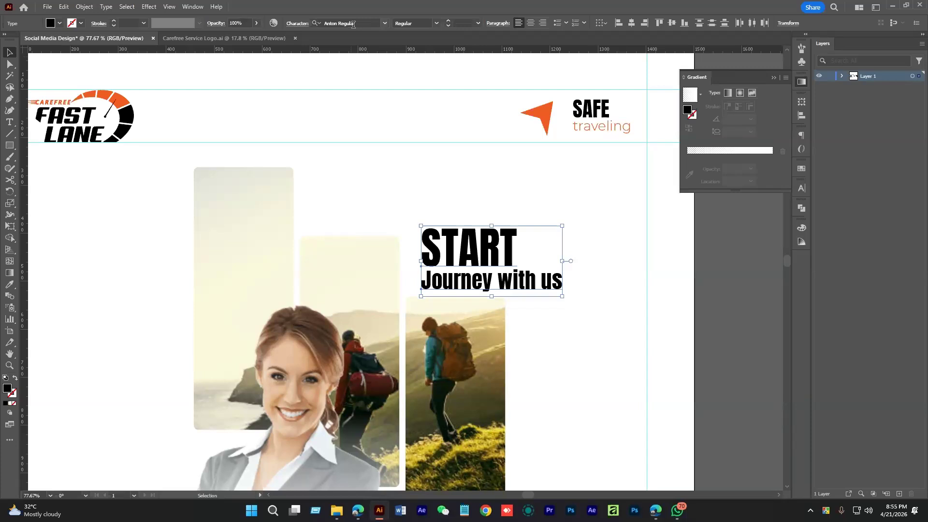
pyautogui.click(353, 25)
pyautogui.write('montserrat')
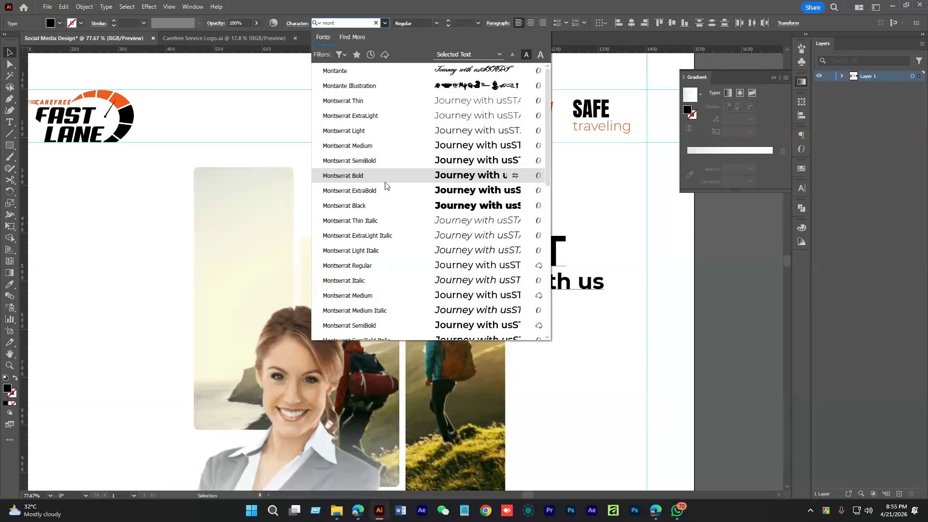
pyautogui.click(387, 190)
# Change Journey with us to the Light weight
pyautogui.click(539, 279)
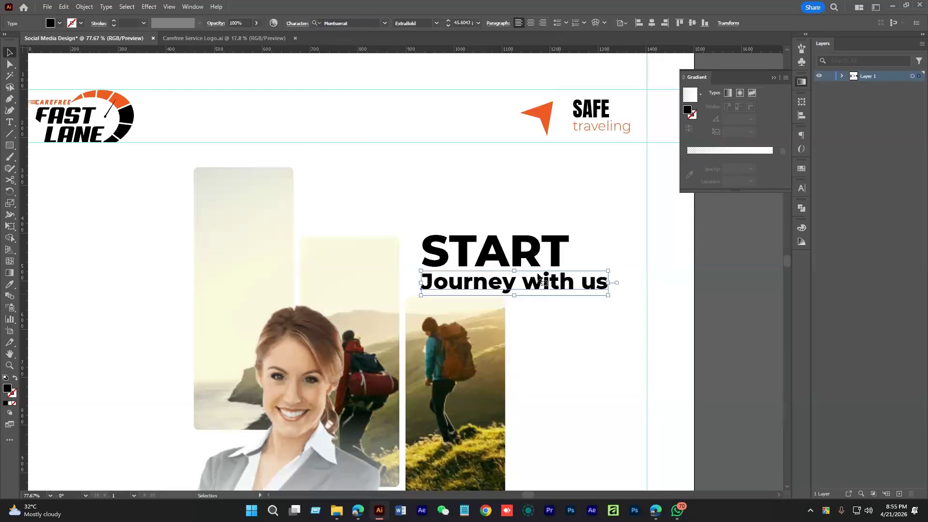
pyautogui.click(437, 23)
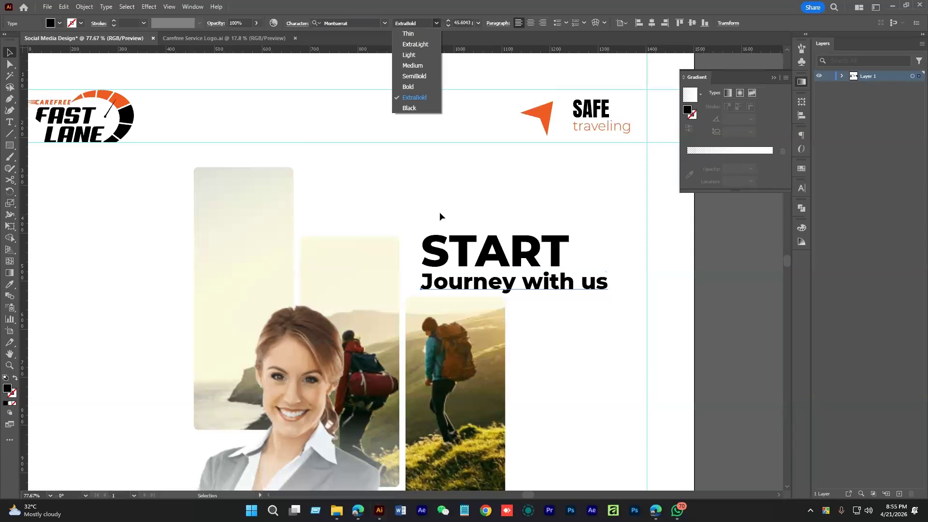
pyautogui.click(409, 55)
pyautogui.click(604, 333)
pyautogui.scroll(-3, 605, 333)
# Shrink the heading block, then scale START down a little more proportionally
pyautogui.moveTo(598, 261); pyautogui.dragTo(535, 274)
pyautogui.click(590, 270)
pyautogui.click(548, 276)
pyautogui.click(563, 322)
pyautogui.hotkey('ctrl', 'alt', 'space')
pyautogui.moveTo(563, 324); pyautogui.dragTo(533, 266)
# Color START orange by sampling the orange arrow logo with the Eyedropper
pyautogui.click(522, 222)
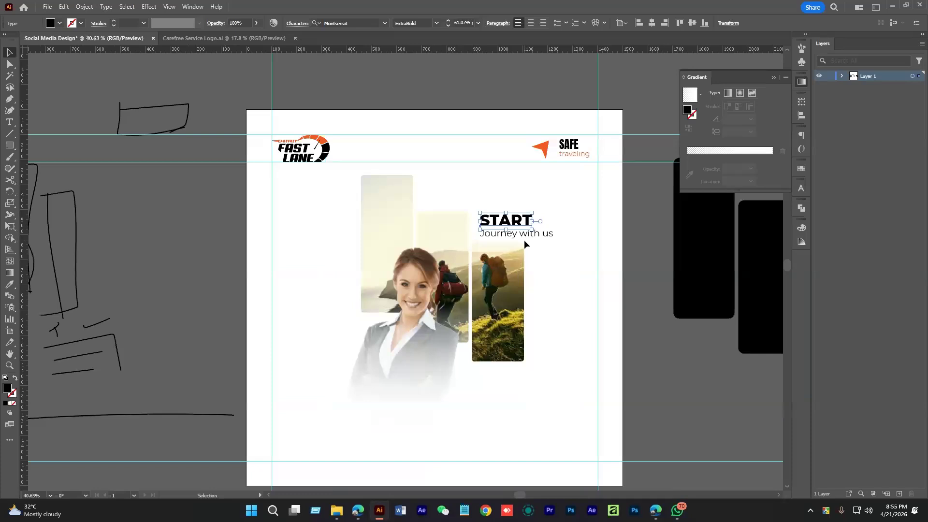
pyautogui.press('i')
pyautogui.click(540, 148)
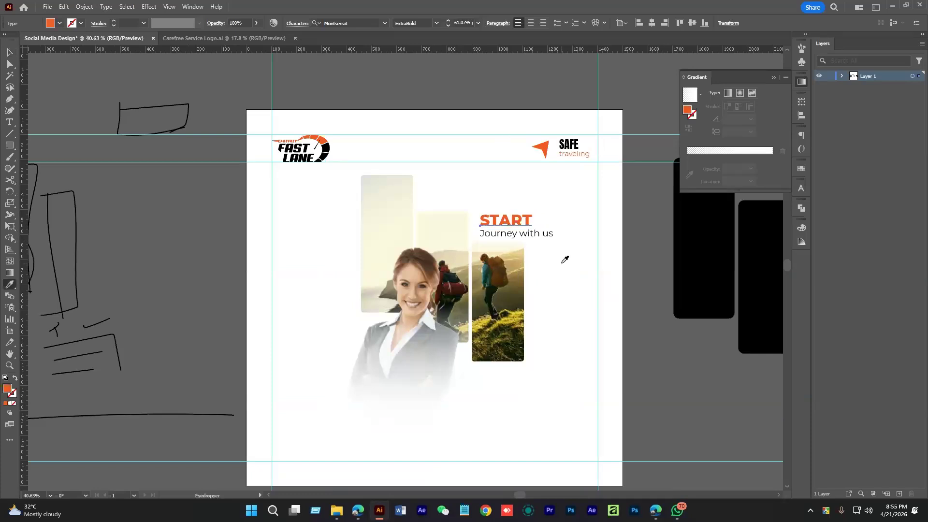
pyautogui.press('v')
pyautogui.click(561, 263)
# Nudge START and Journey with us slightly up, then back down into place
pyautogui.moveTo(522, 240); pyautogui.dragTo(564, 263)
pyautogui.click(547, 233)
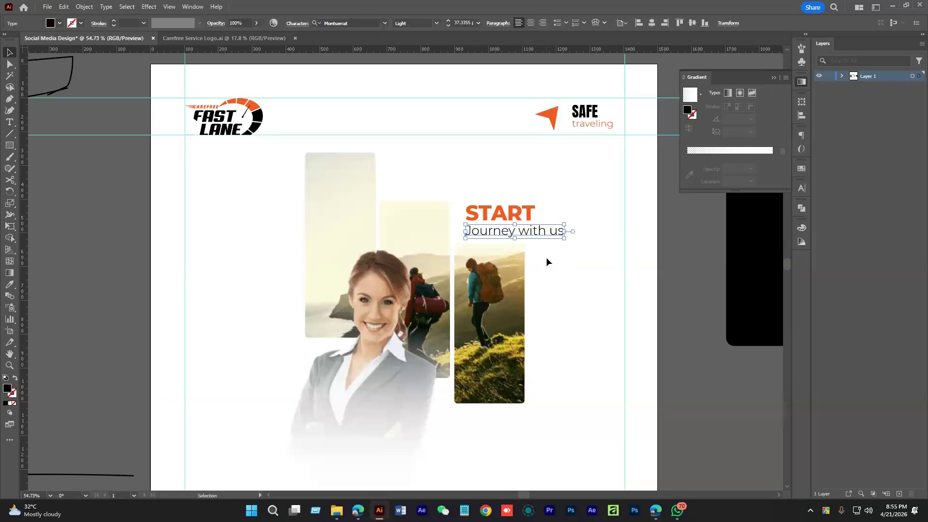
pyautogui.click(547, 261)
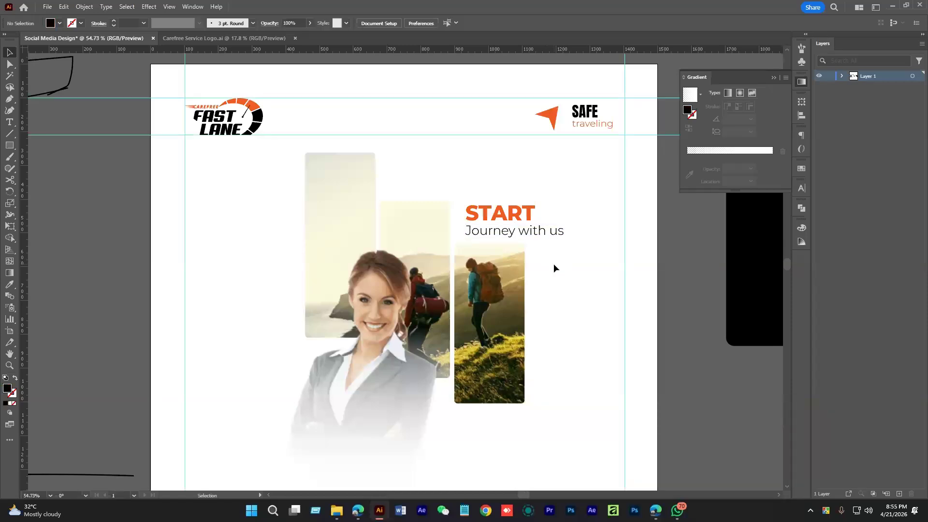
pyautogui.moveTo(554, 268); pyautogui.dragTo(580, 275)
pyautogui.moveTo(491, 168); pyautogui.dragTo(540, 223)
pyautogui.moveTo(539, 235); pyautogui.dragTo(539, 231)
pyautogui.moveTo(477, 195); pyautogui.dragTo(477, 201)
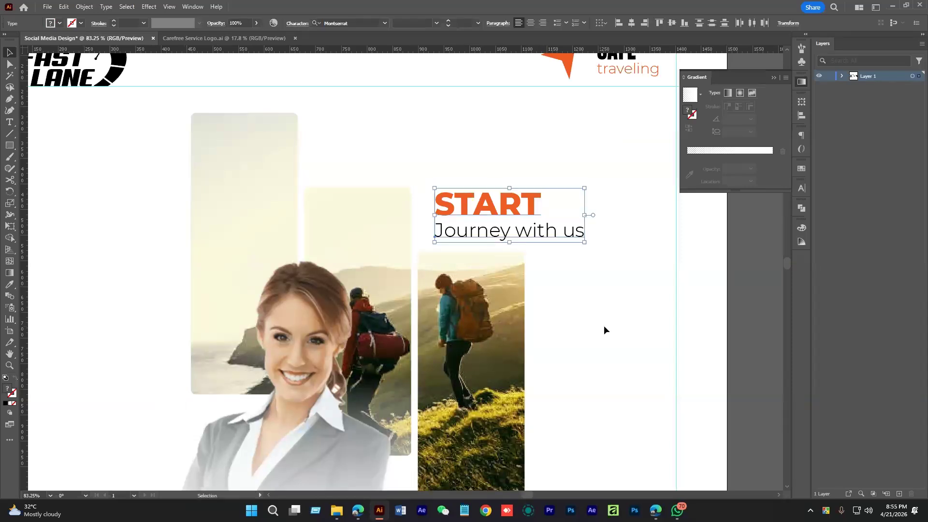
pyautogui.click(604, 326)
# Pan across the artboard to check the finished orange START heading
pyautogui.scroll(-3, 554, 242)
pyautogui.moveTo(555, 242); pyautogui.dragTo(497, 327)
pyautogui.scroll(-2, 479, 300)
pyautogui.click(454, 218)
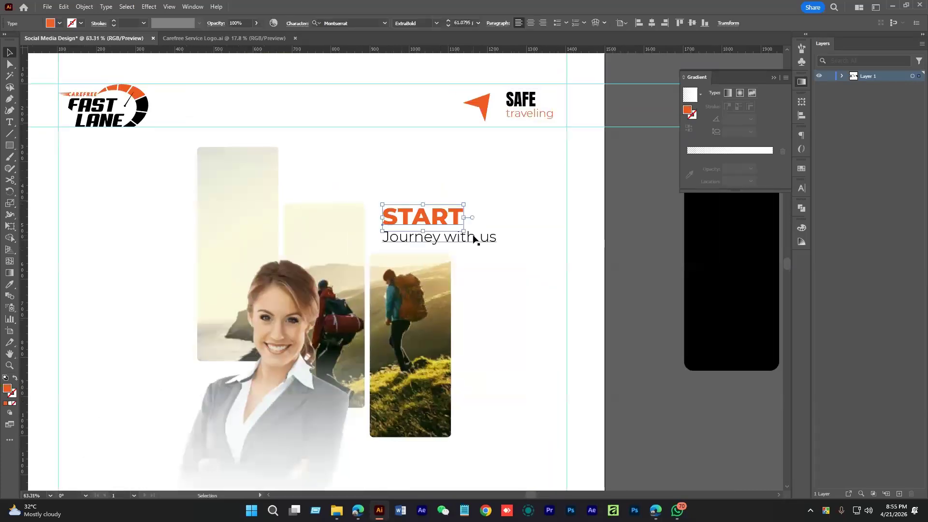
pyautogui.hotkey('ctrl', 'shift', 'a')
pyautogui.click(9, 145)
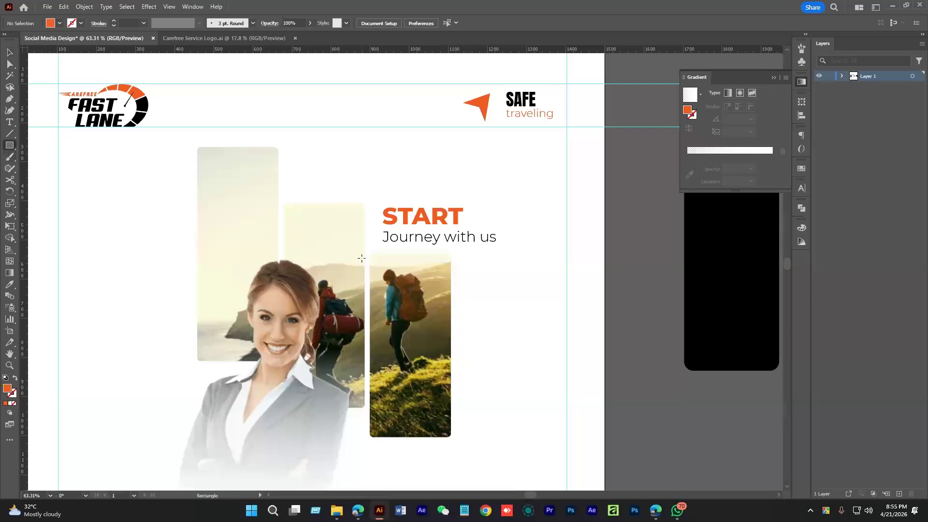
# Draw a bar across the Journey with us line and give it a gradient fill
pyautogui.moveTo(380, 229); pyautogui.dragTo(604, 248)
pyautogui.scroll(1, 455, 248)
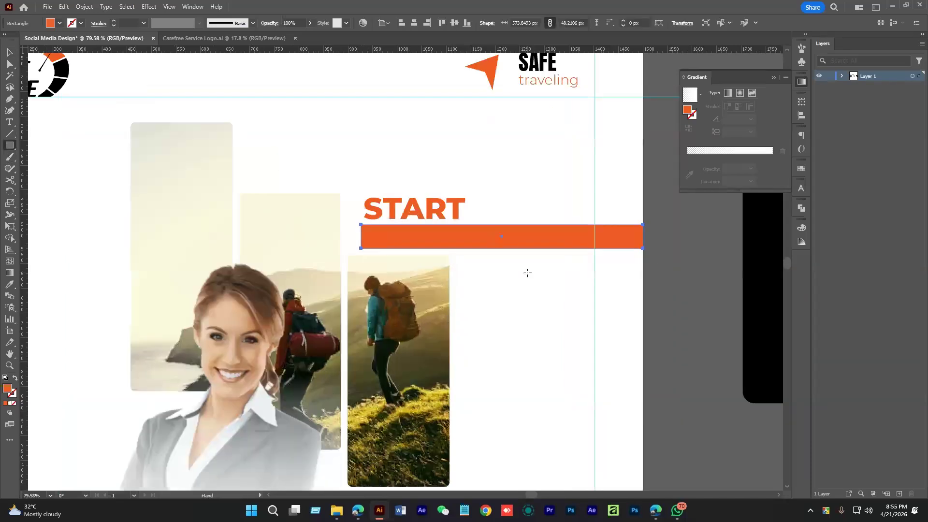
pyautogui.scroll(-2, 527, 273)
pyautogui.press('i')
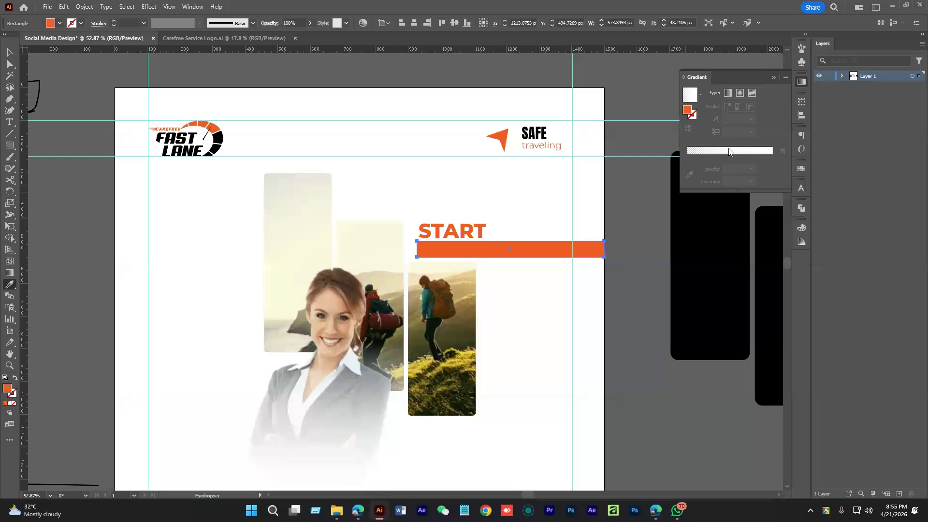
pyautogui.click(728, 152)
pyautogui.press('v')
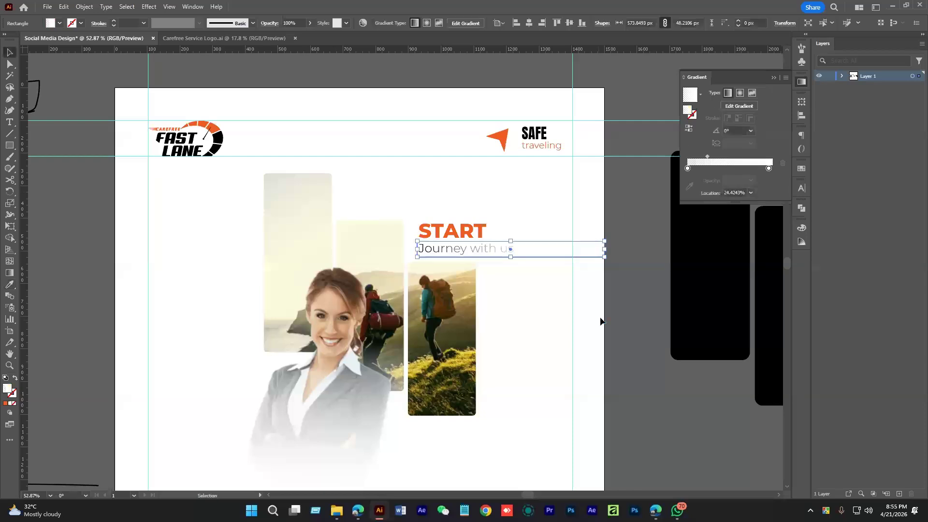
pyautogui.scroll(2, 492, 269)
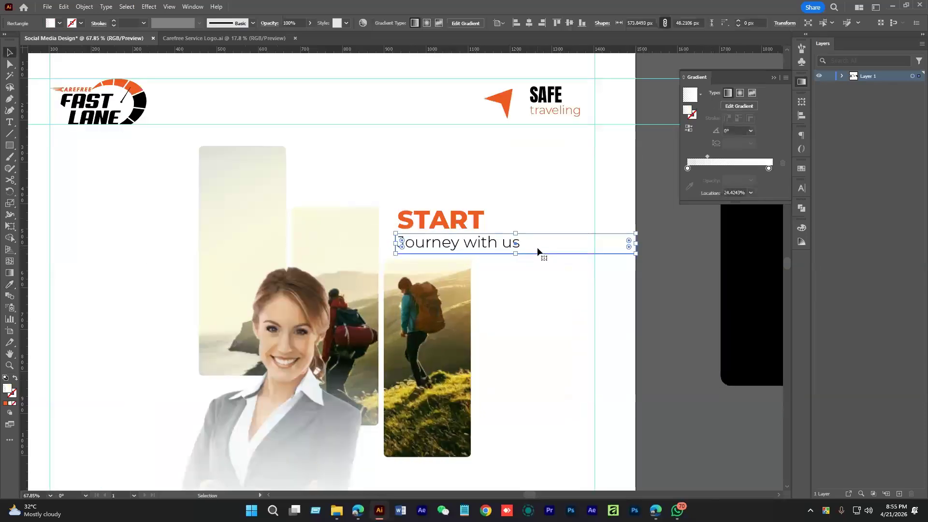
# Make the gradient's right stop orange
pyautogui.doubleClick(770, 169)
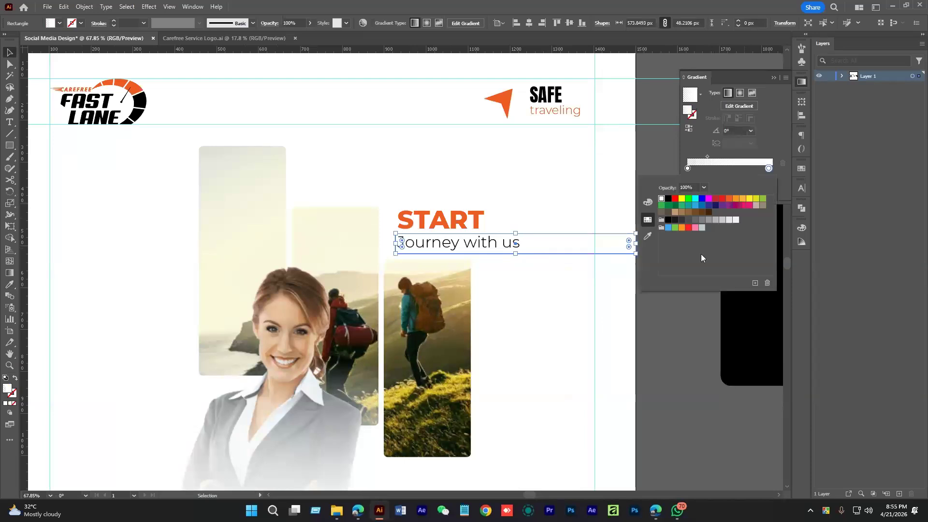
pyautogui.click(669, 198)
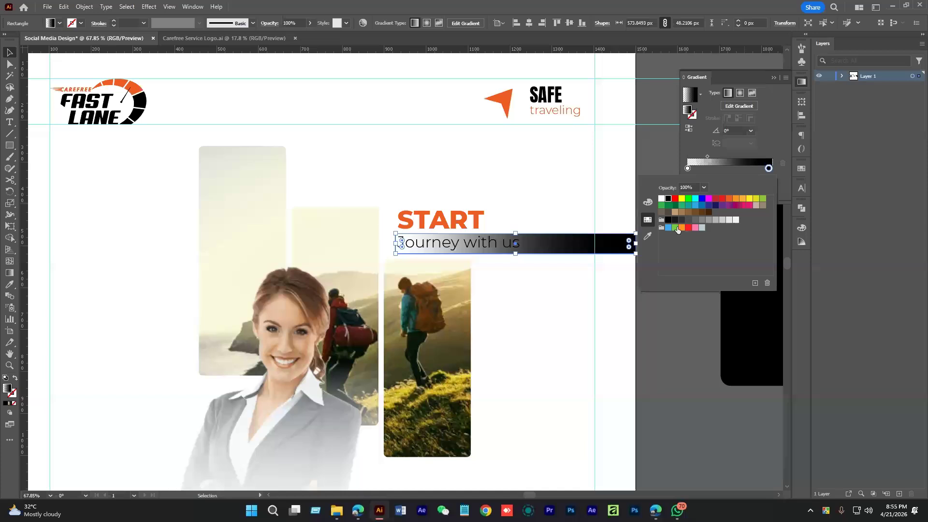
pyautogui.click(729, 198)
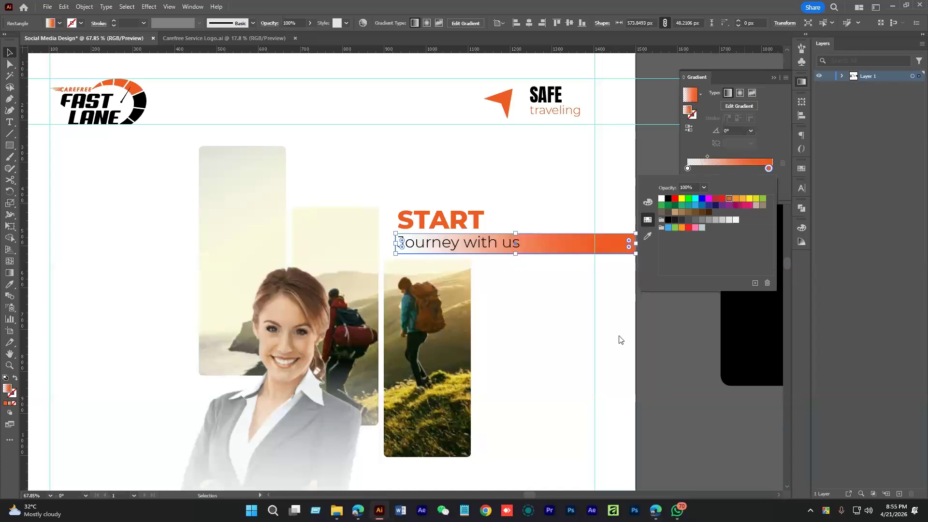
pyautogui.click(647, 239)
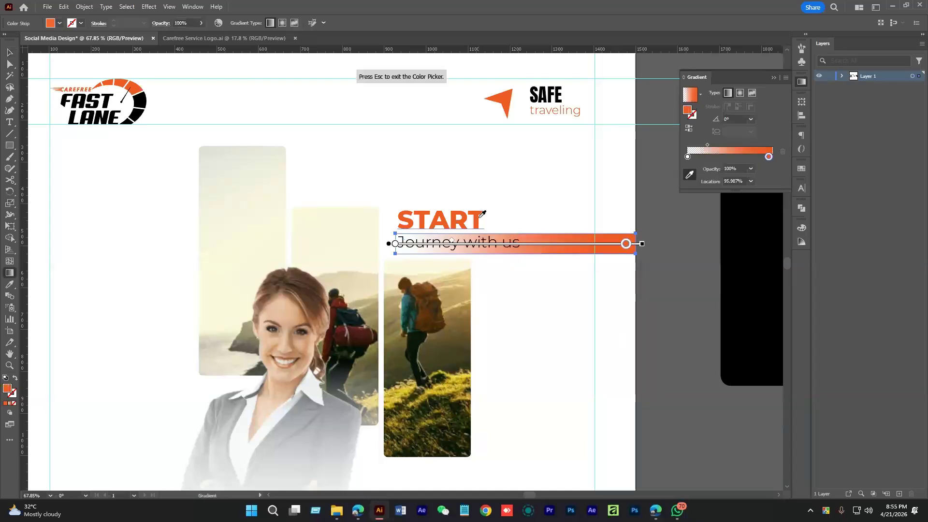
pyautogui.press('v')
# Move the gradient midpoint to about 40% and make the bar slightly taller
pyautogui.click(457, 144)
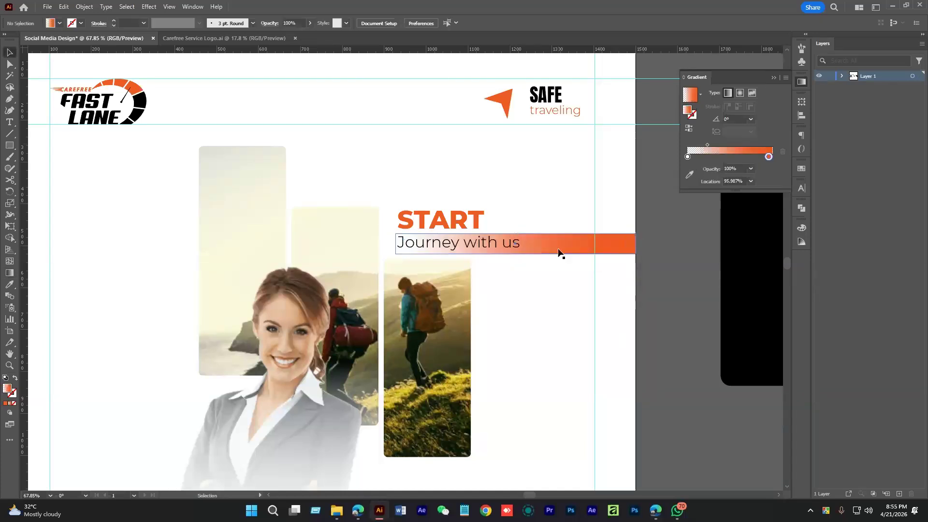
pyautogui.click(559, 253)
pyautogui.moveTo(706, 158); pyautogui.dragTo(720, 157)
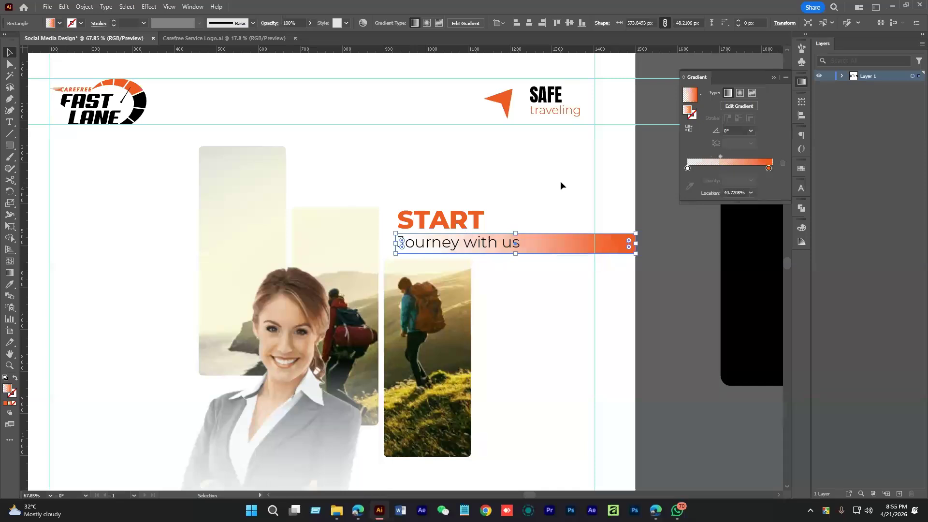
pyautogui.moveTo(511, 275); pyautogui.dragTo(575, 266)
pyautogui.click(446, 235)
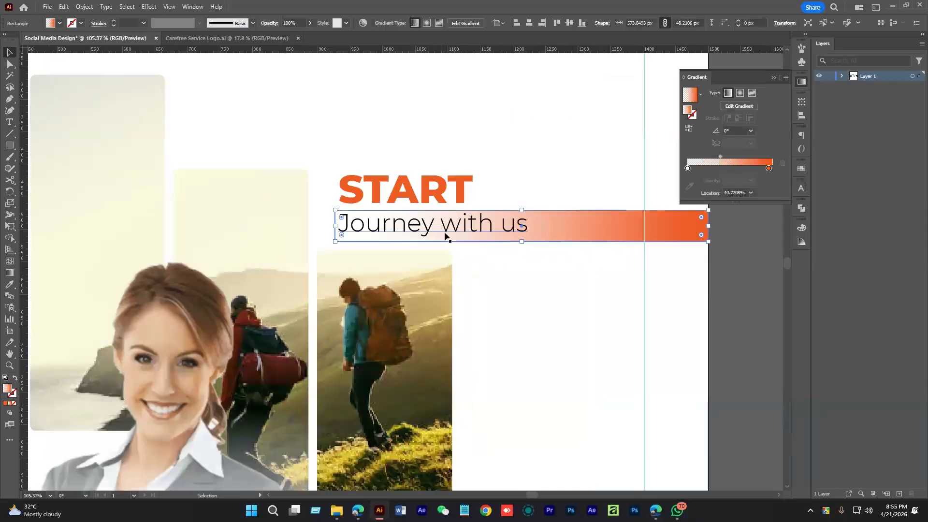
pyautogui.scroll(1, 446, 236)
pyautogui.moveTo(536, 207); pyautogui.dragTo(537, 205)
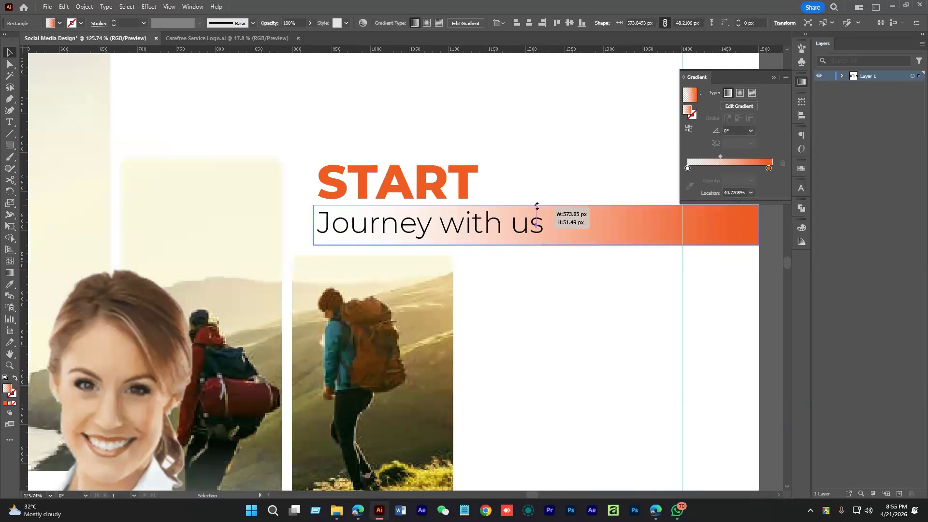
pyautogui.click(582, 305)
pyautogui.scroll(-4, 582, 308)
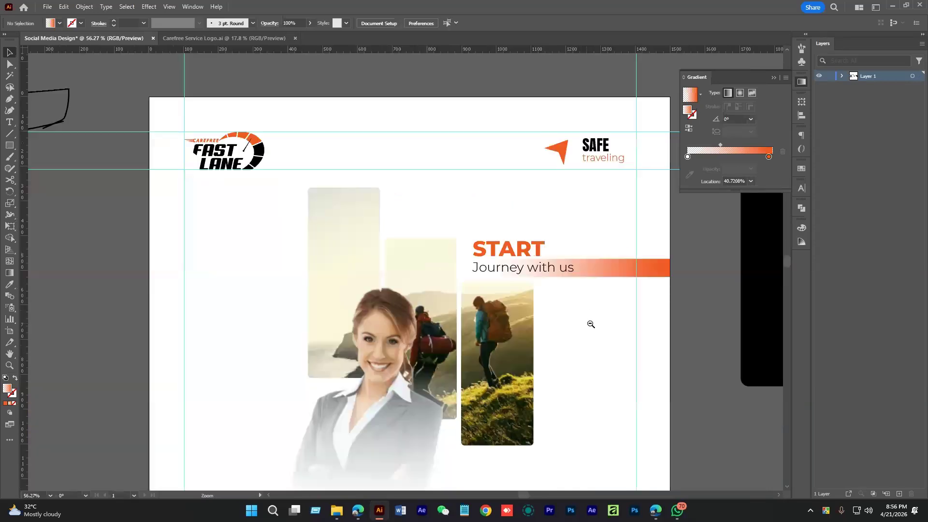
# Nudge the woman's photo group one arrow-key step to the right
pyautogui.scroll(-3, 591, 324)
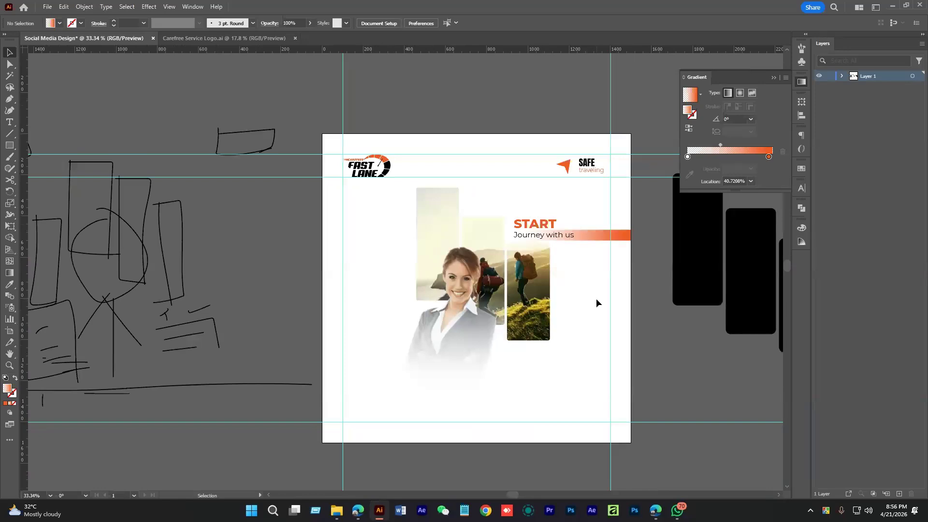
pyautogui.moveTo(596, 301); pyautogui.dragTo(590, 255)
pyautogui.scroll(1, 591, 256)
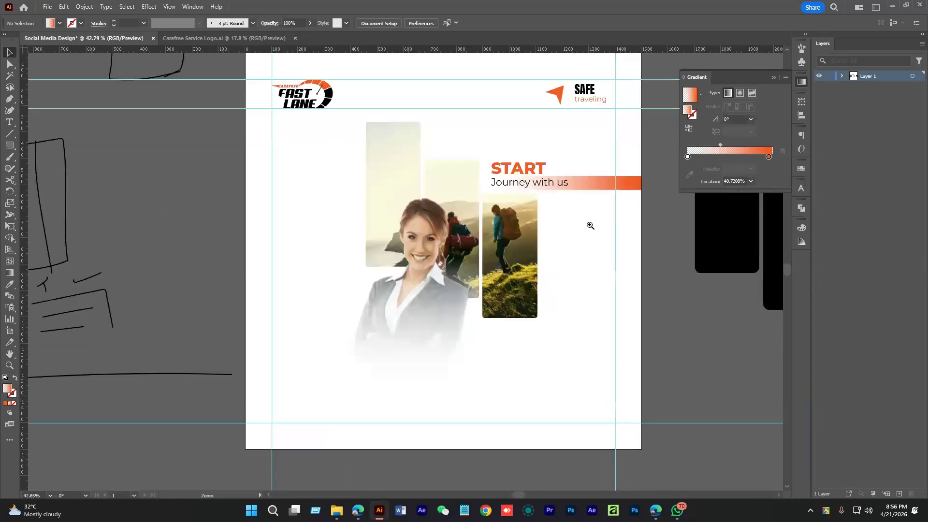
pyautogui.scroll(-1, 580, 239)
pyautogui.moveTo(570, 247); pyautogui.dragTo(581, 241)
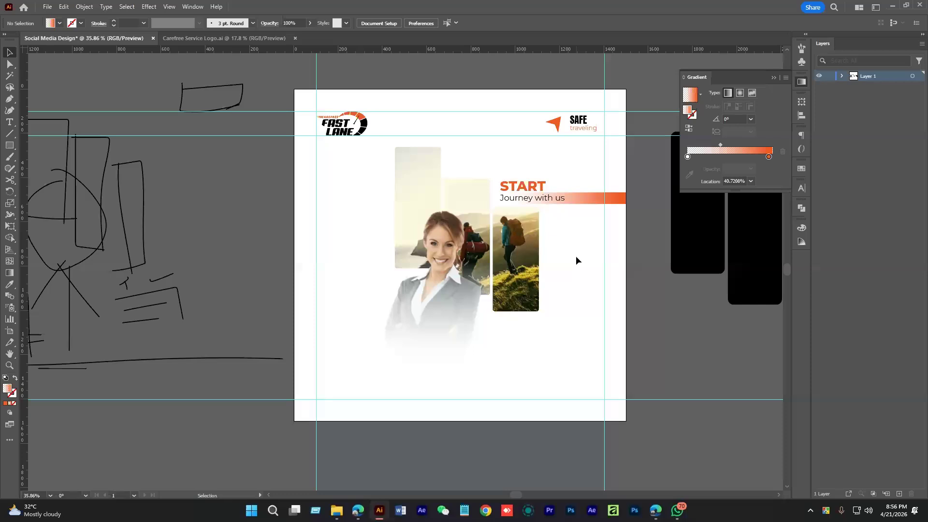
pyautogui.scroll(-2, 582, 259)
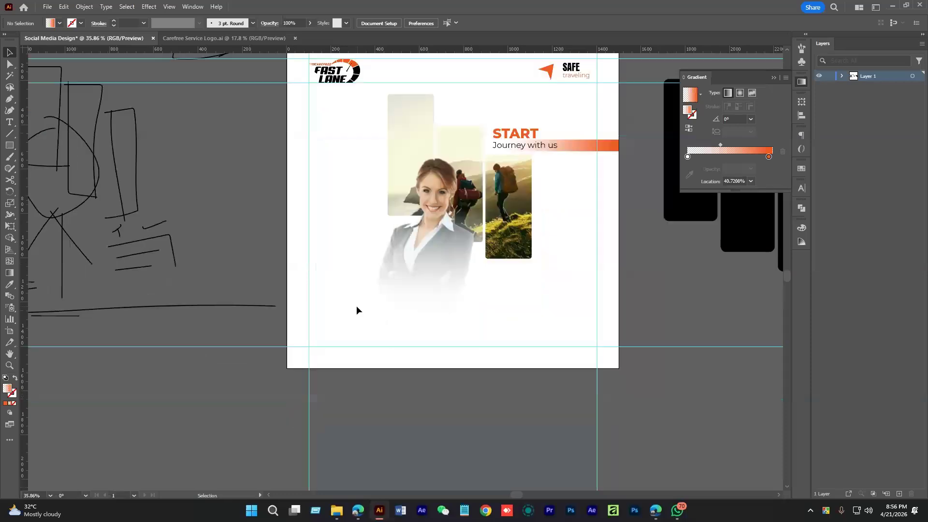
pyautogui.click(444, 294)
pyautogui.press('Right')
pyautogui.press('Right')
pyautogui.click(537, 321)
# Pan the view, reselect the woman's photo, and reveal the hidden shape tools
pyautogui.press('space')
pyautogui.moveTo(538, 322); pyautogui.dragTo(569, 292)
pyautogui.press('space')
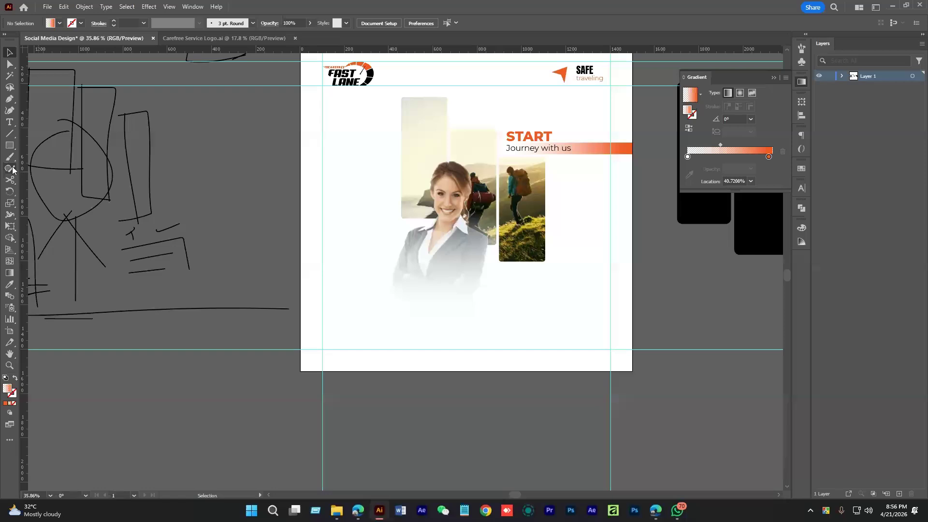
pyautogui.rightClick(9, 145)
pyautogui.moveTo(343, 227); pyautogui.dragTo(427, 301)
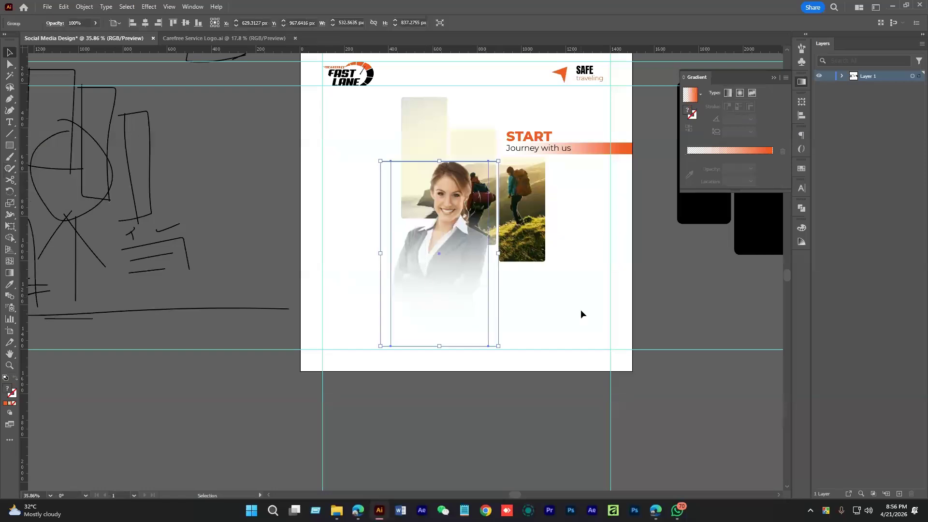
pyautogui.click(581, 310)
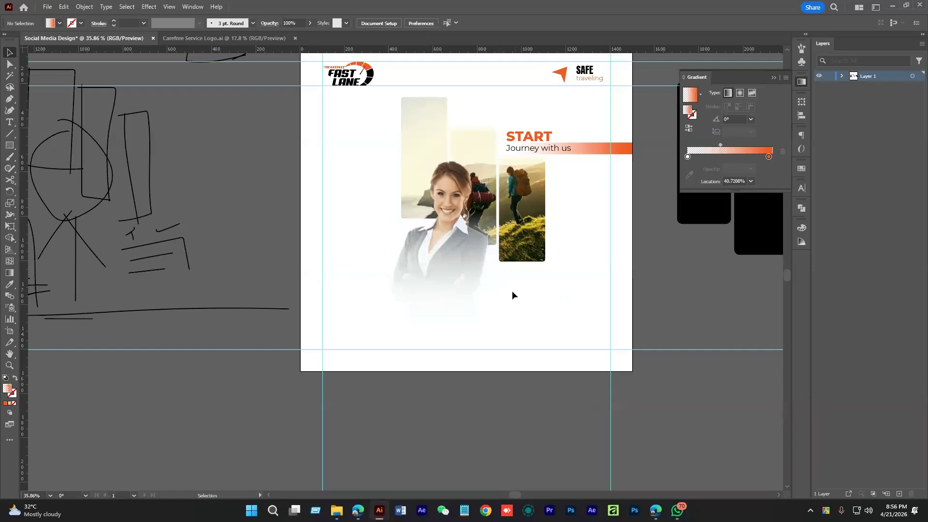
pyautogui.scroll(1, 511, 291)
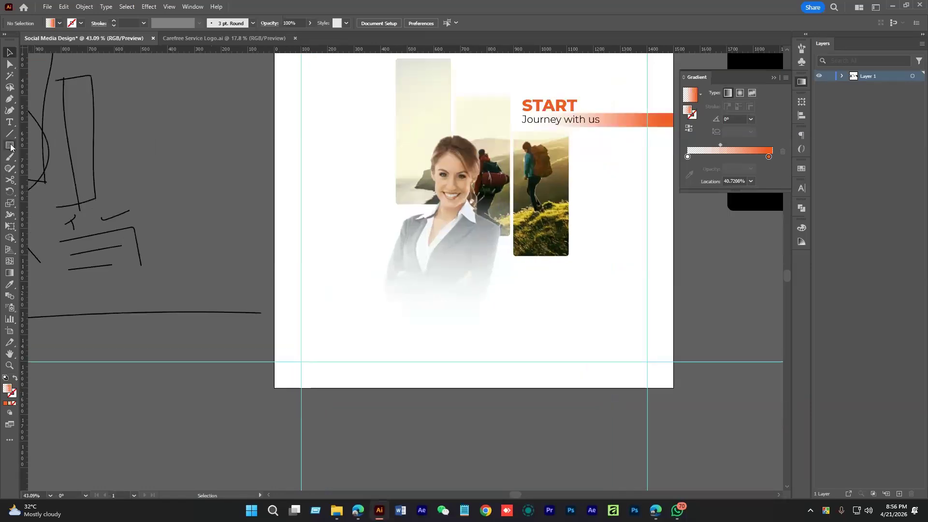
pyautogui.moveTo(10, 147); pyautogui.dragTo(55, 194)
# Create a 25-point star, enlarge it from its centre, and round its points
pyautogui.click(357, 251)
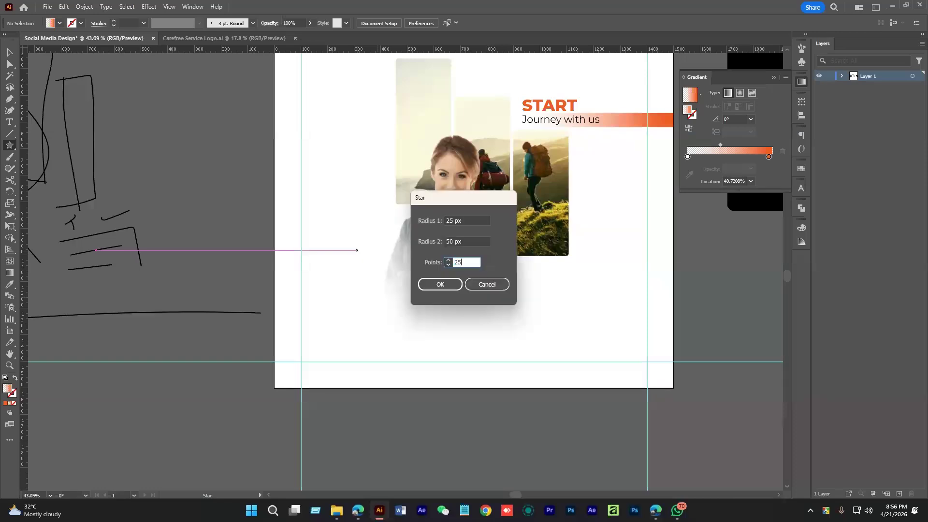
pyautogui.click(439, 284)
pyautogui.press('v')
pyautogui.moveTo(371, 250); pyautogui.dragTo(398, 260)
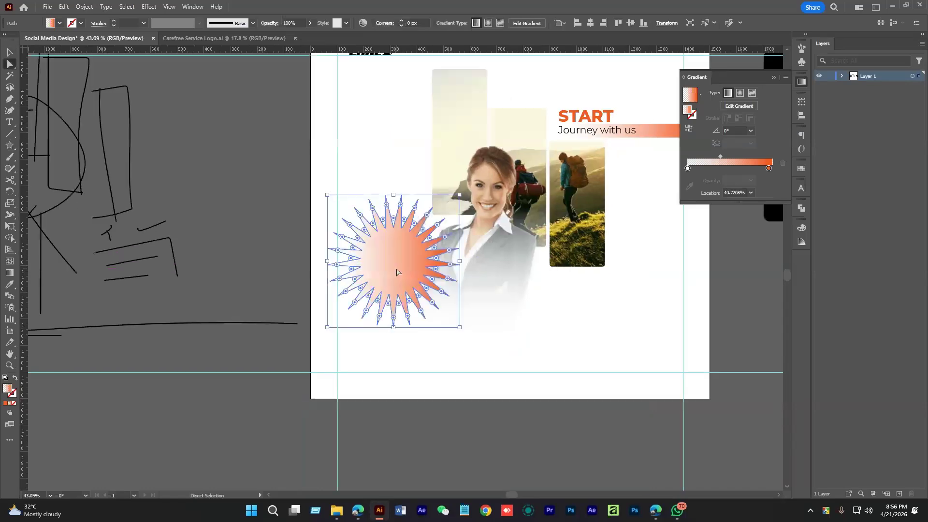
pyautogui.moveTo(386, 205); pyautogui.dragTo(384, 227)
# Stretch the starburst wider, shrink it, and move it left of the woman's photo
pyautogui.press('v')
pyautogui.moveTo(447, 260); pyautogui.dragTo(479, 287)
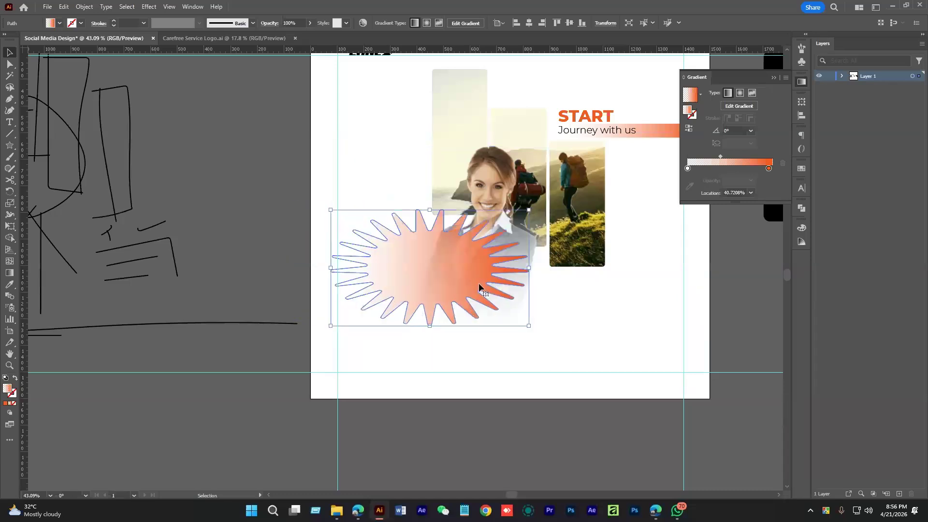
pyautogui.moveTo(529, 268); pyautogui.dragTo(481, 271)
pyautogui.moveTo(449, 288); pyautogui.dragTo(477, 269)
pyautogui.press('a')
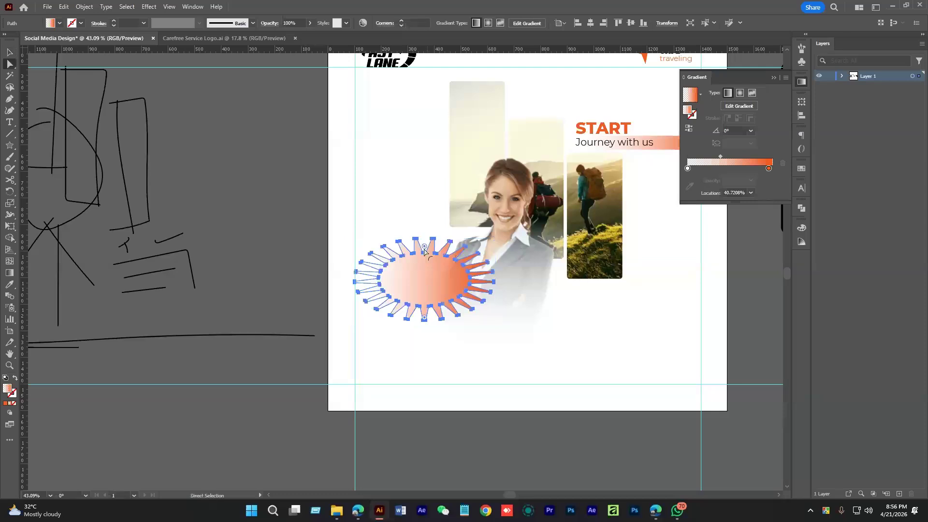
pyautogui.press('v')
pyautogui.moveTo(420, 278); pyautogui.dragTo(546, 309)
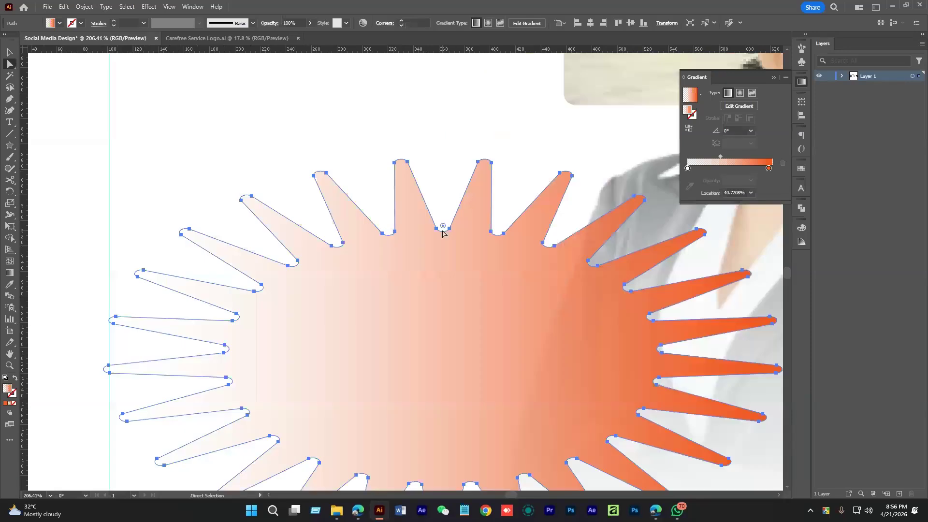
pyautogui.moveTo(443, 233); pyautogui.dragTo(384, 321)
# Delete the starburst
pyautogui.press('v')
pyautogui.hotkey('ctrl', 'shift', 'a')
pyautogui.moveTo(547, 360); pyautogui.dragTo(487, 362)
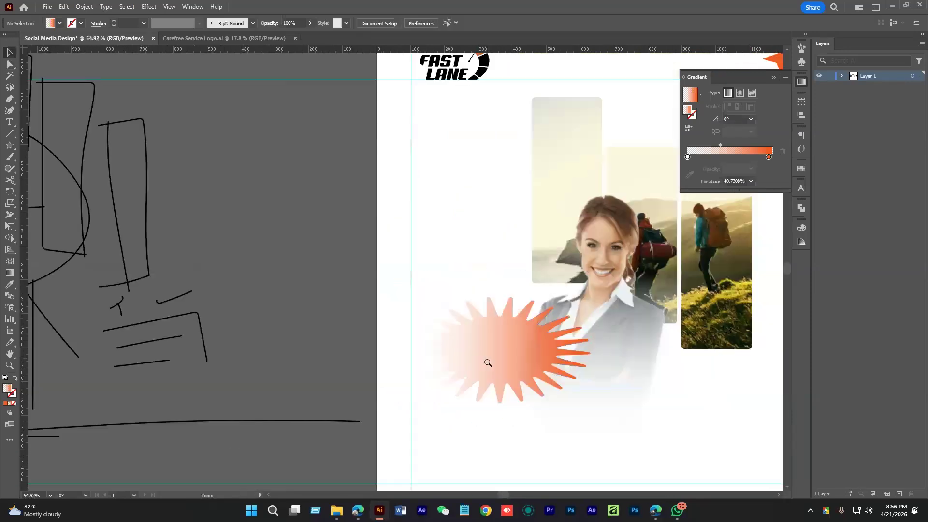
pyautogui.click(485, 337)
pyautogui.press('Delete')
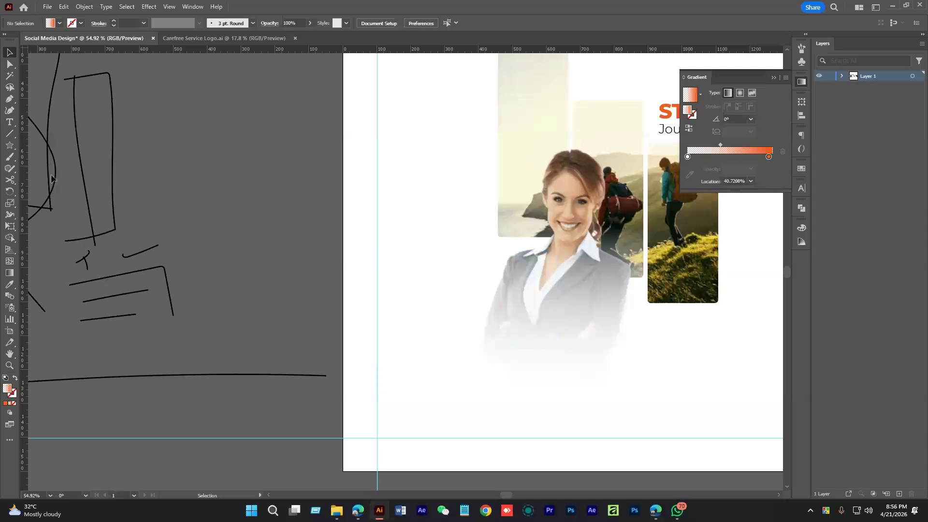
# Draw a black-filled rectangle left of the woman's photo and enlarge it
pyautogui.press('m')
pyautogui.moveTo(420, 272); pyautogui.dragTo(496, 346)
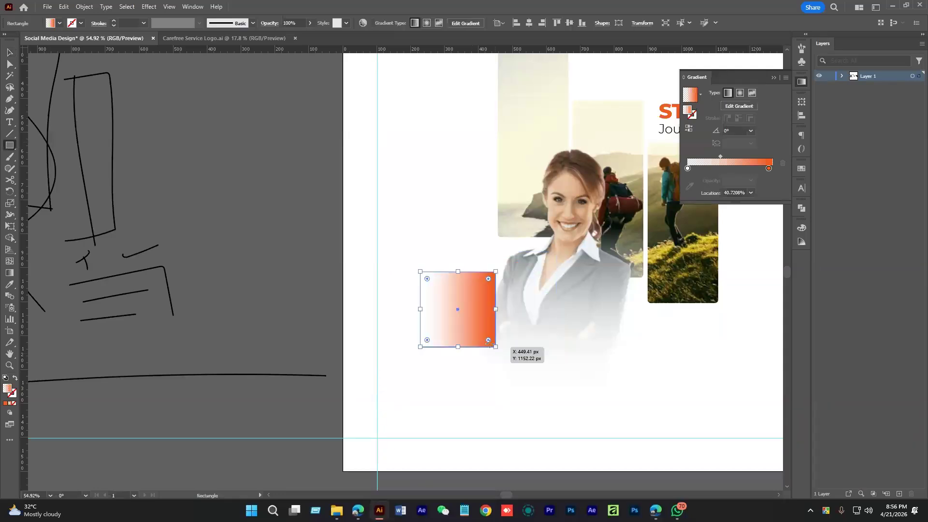
pyautogui.click(60, 23)
pyautogui.click(26, 39)
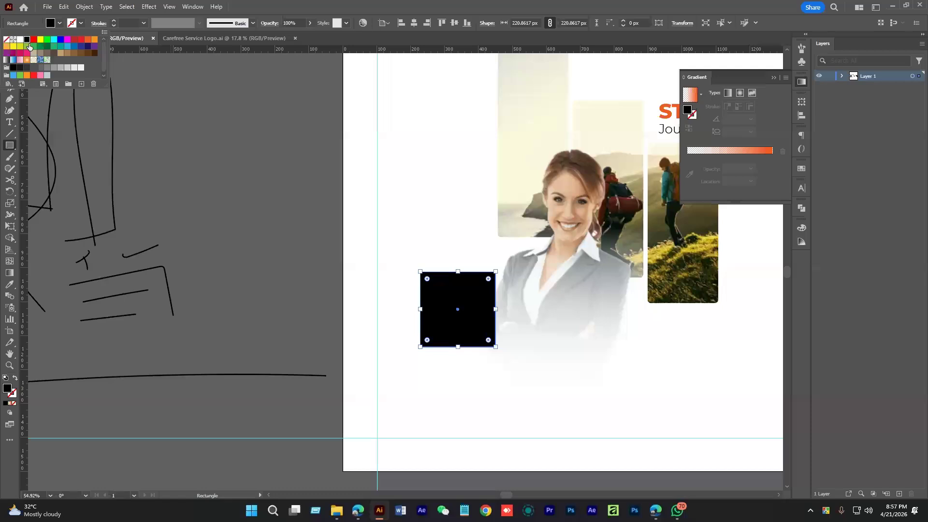
pyautogui.press('v')
pyautogui.moveTo(496, 312); pyautogui.dragTo(515, 312)
pyautogui.moveTo(475, 310); pyautogui.dragTo(487, 303)
# Round the rectangle's corners to about 13.7 px and widen it to about 401 px
pyautogui.hotkey('ctrl', 'space')
pyautogui.moveTo(471, 295); pyautogui.dragTo(531, 300)
pyautogui.press('a')
pyautogui.moveTo(540, 236); pyautogui.dragTo(540, 237)
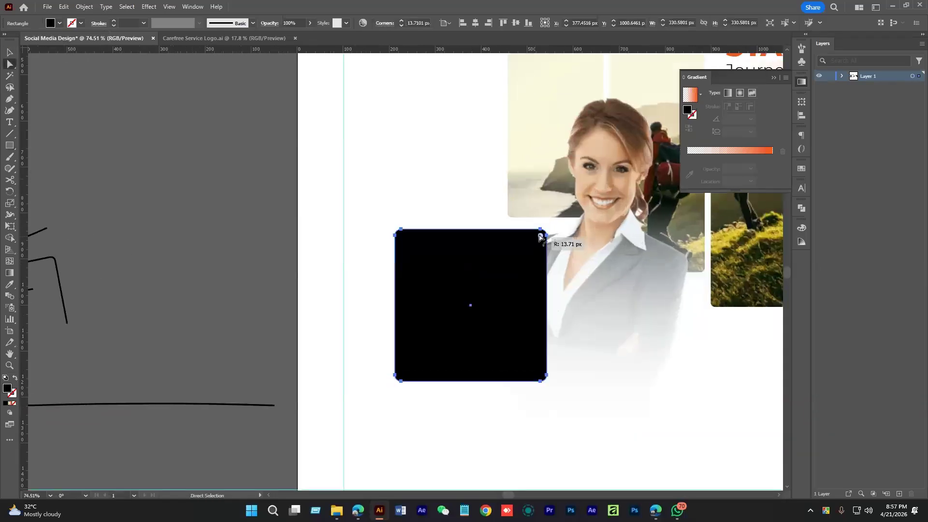
pyautogui.press('space')
pyautogui.moveTo(465, 326); pyautogui.dragTo(494, 292)
pyautogui.scroll(-5, 464, 310)
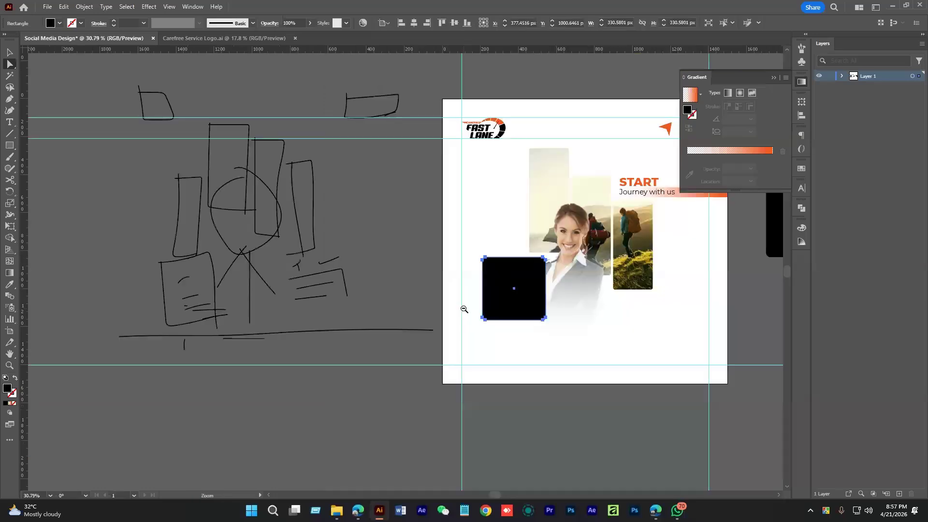
pyautogui.scroll(3, 512, 306)
pyautogui.moveTo(470, 304); pyautogui.dragTo(434, 306)
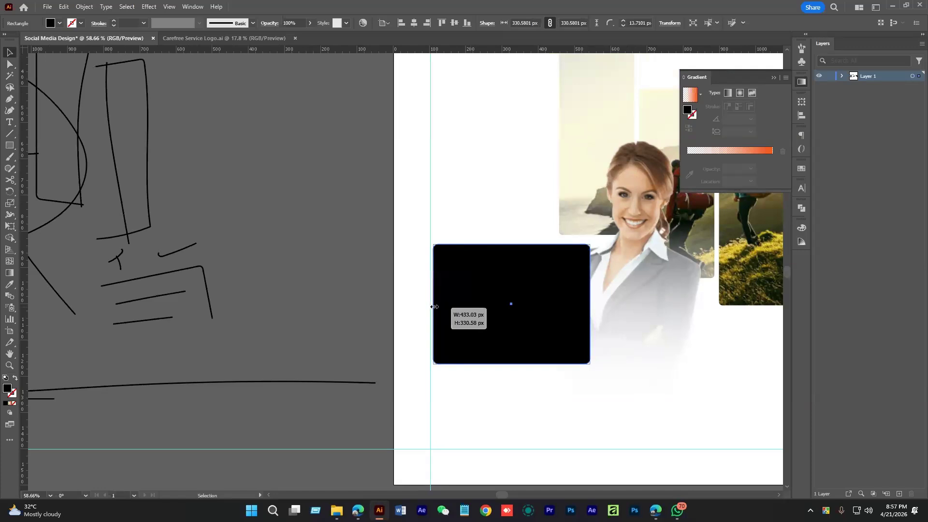
# Fine-tune the rectangle's height and left edge
pyautogui.click(513, 218)
pyautogui.moveTo(523, 253); pyautogui.dragTo(560, 287)
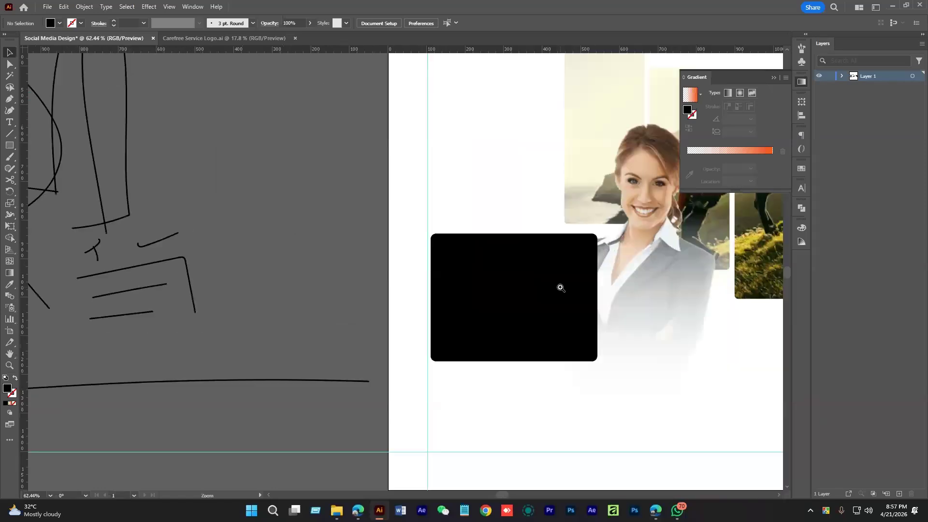
pyautogui.click(560, 287)
pyautogui.moveTo(515, 361); pyautogui.dragTo(514, 364)
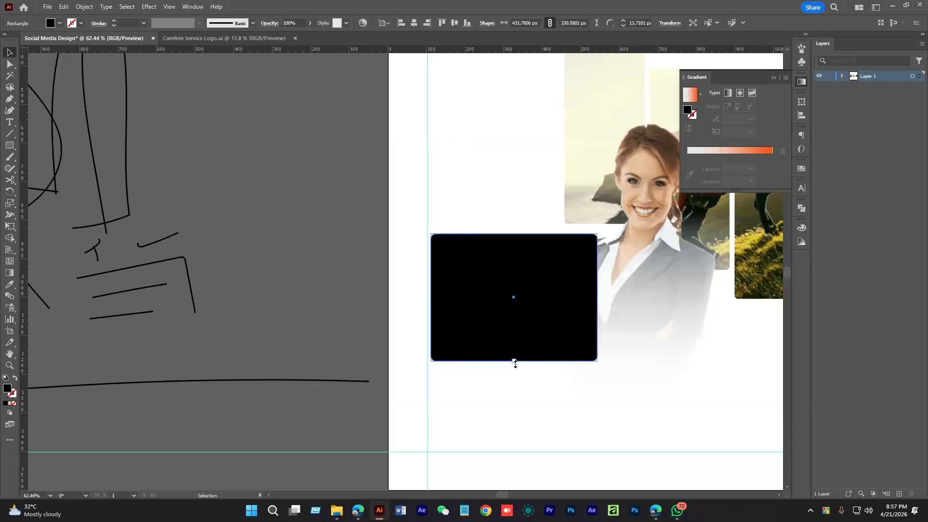
pyautogui.moveTo(430, 297); pyautogui.dragTo(441, 297)
# Fill the rectangle with the Fast Lane logo's orange using the Eyedropper
pyautogui.hotkey('ctrl', 'shift', 'a')
pyautogui.moveTo(580, 280); pyautogui.dragTo(546, 285)
pyautogui.moveTo(545, 285); pyautogui.dragTo(502, 310)
pyautogui.press('i')
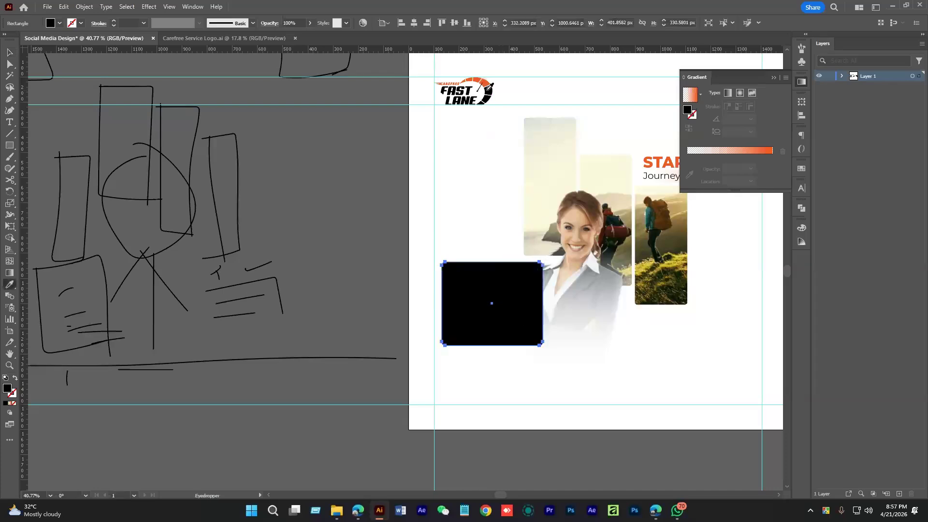
pyautogui.click(494, 88)
pyautogui.press('v')
pyautogui.press('i')
pyautogui.click(489, 82)
pyautogui.press('v')
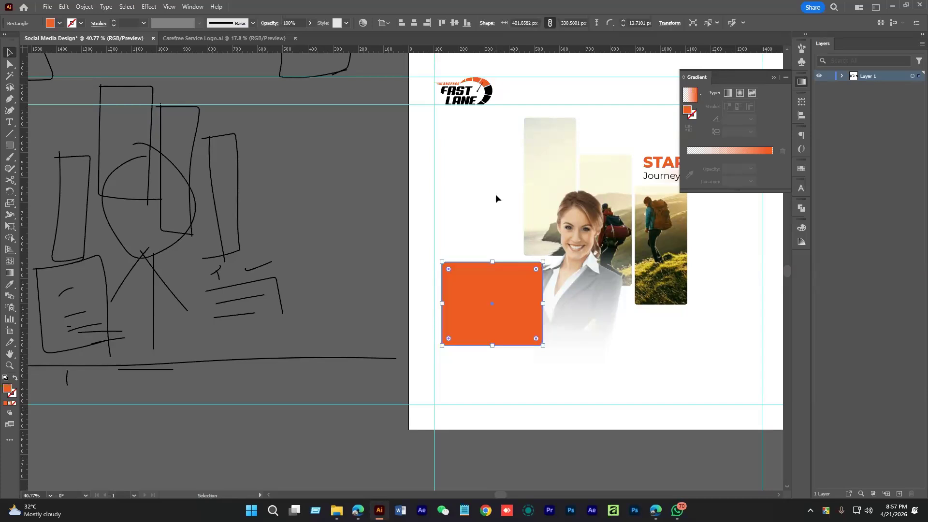
pyautogui.click(496, 195)
# Make the orange rectangle's corners rounder
pyautogui.moveTo(508, 301); pyautogui.dragTo(465, 228)
pyautogui.scroll(3, 464, 228)
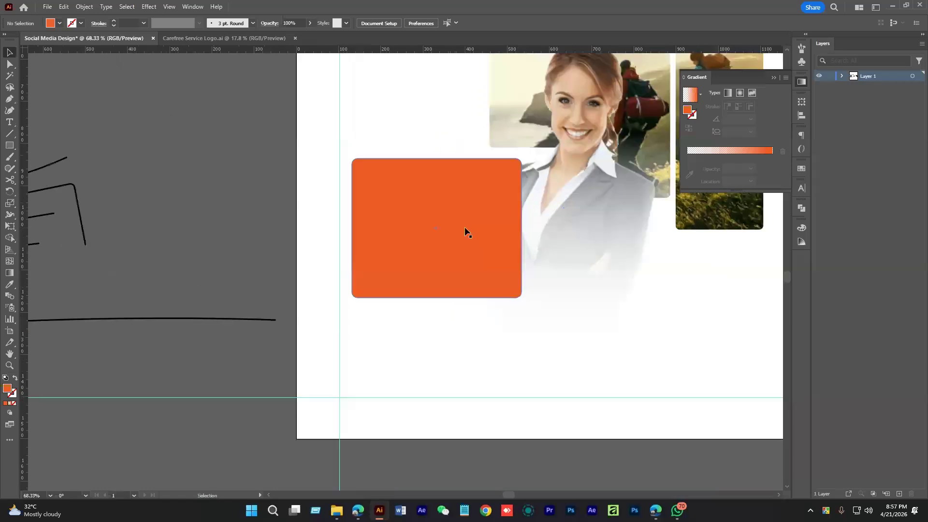
pyautogui.click(465, 227)
pyautogui.scroll(2, 465, 228)
pyautogui.moveTo(548, 144); pyautogui.dragTo(541, 153)
pyautogui.hotkey('ctrl', 'shift', 'a')
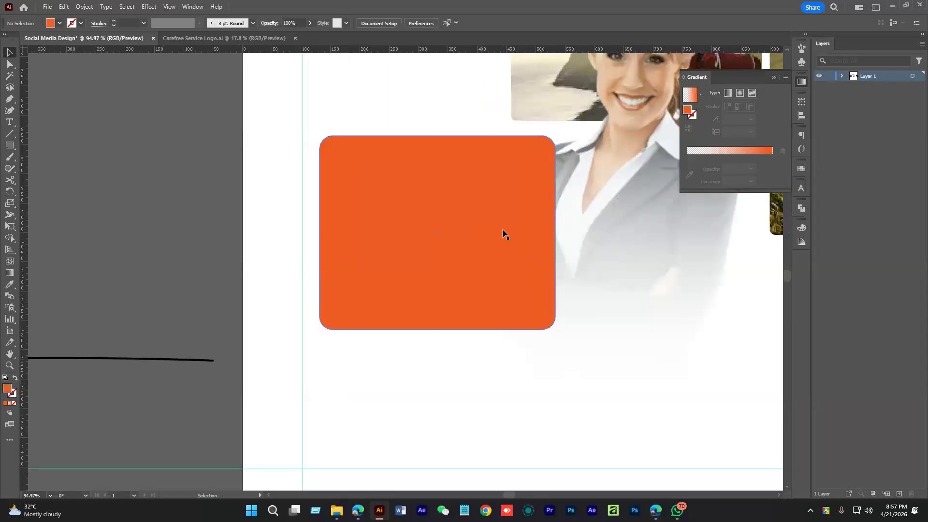
# Copy the START heading and Journey with us tagline onto the orange rectangle
pyautogui.moveTo(594, 290); pyautogui.dragTo(470, 262)
pyautogui.click(466, 260)
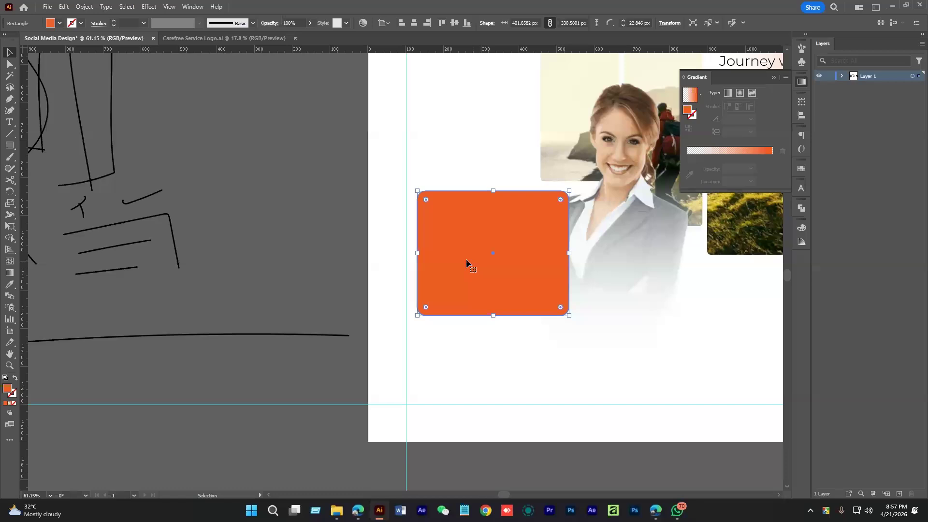
pyautogui.moveTo(400, 164); pyautogui.dragTo(311, 191)
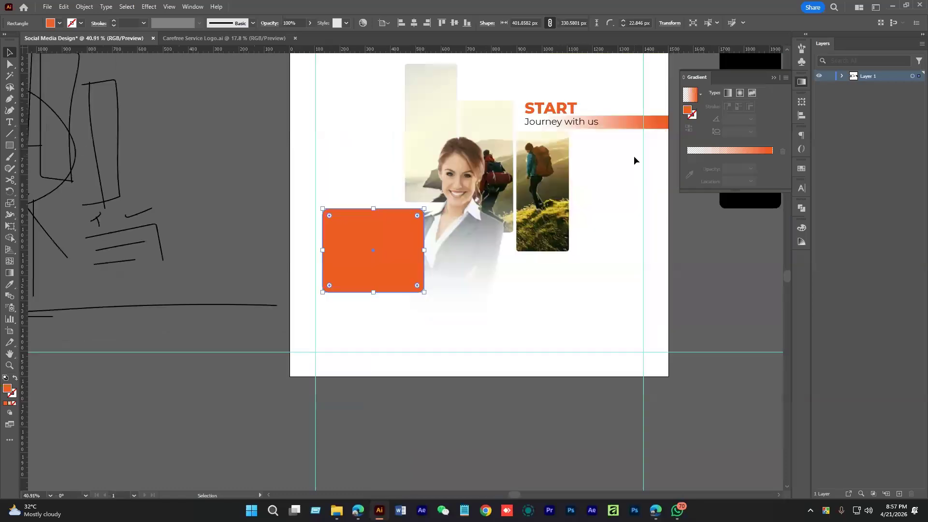
pyautogui.click(563, 115)
pyautogui.keyDown('shift'); pyautogui.click(564, 121); pyautogui.keyUp('shift')
pyautogui.keyDown('alt'); pyautogui.moveTo(558, 113); pyautogui.dragTo(363, 257); pyautogui.keyUp('alt')
# Turn the copied START and tagline text white and zoom in on the orange box
pyautogui.press('i')
pyautogui.click(568, 357)
pyautogui.press('v')
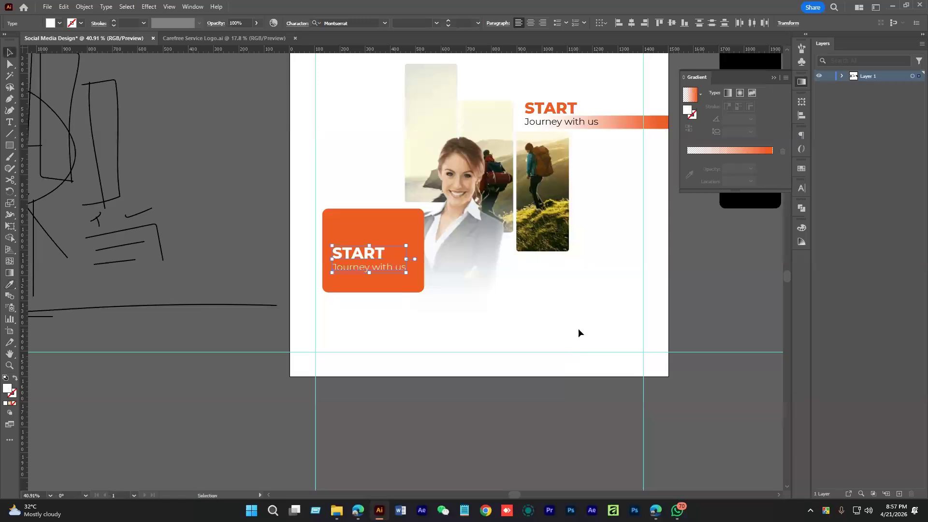
pyautogui.click(578, 328)
pyautogui.keyDown('ctrl'); pyautogui.moveTo(343, 249); pyautogui.dragTo(405, 288); pyautogui.keyUp('ctrl')
pyautogui.click(385, 276)
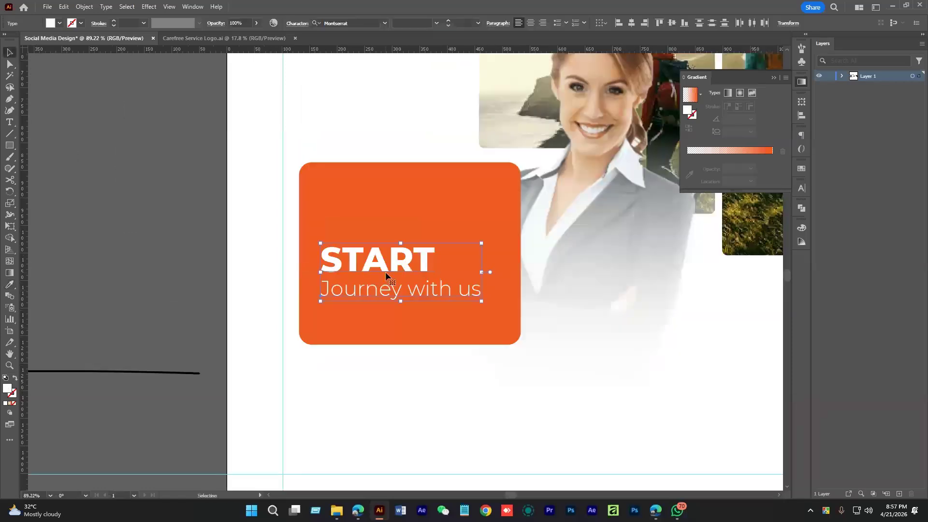
pyautogui.hotkey('ctrl', 'shift', 'a')
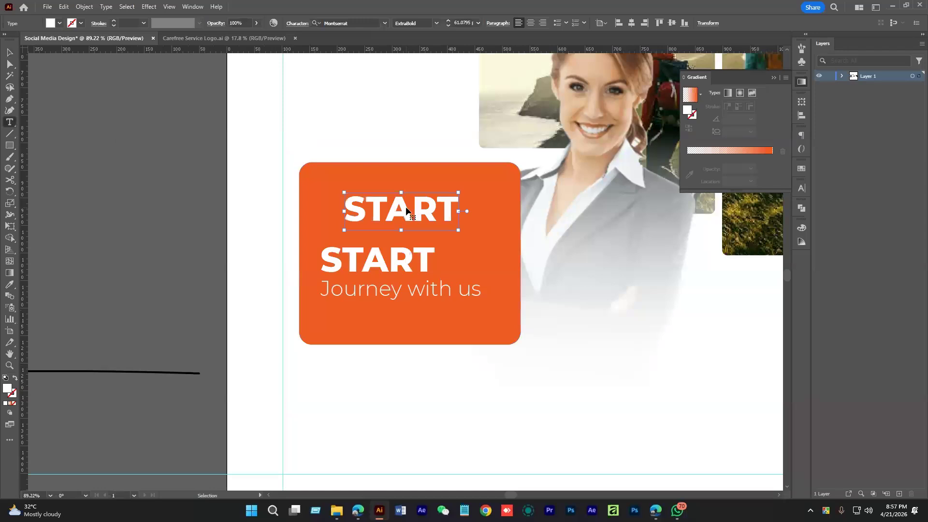
# Replace the upper START with '60% off' in Bebas Neue Bold and enlarge it
pyautogui.doubleClick(406, 209)
pyautogui.write('60%')
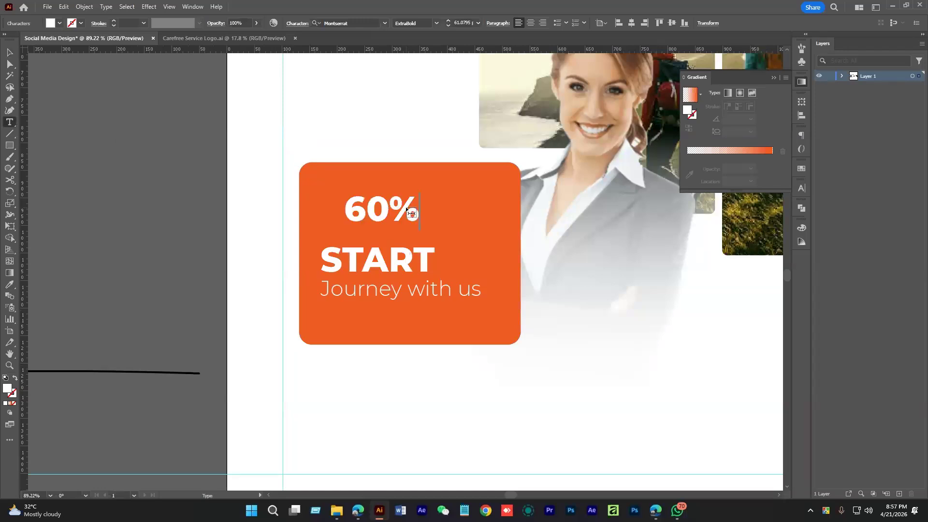
pyautogui.write(' off')
pyautogui.click(9, 51)
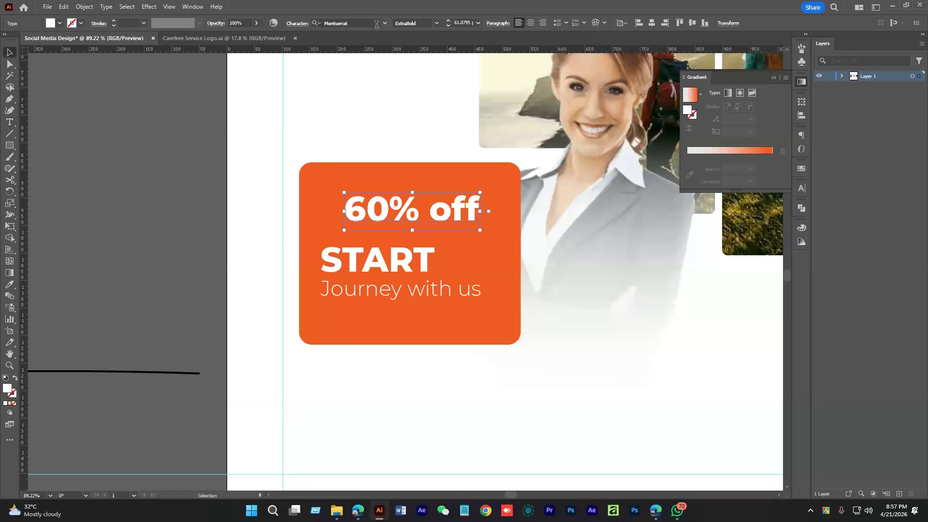
pyautogui.click(364, 23)
pyautogui.write('beb')
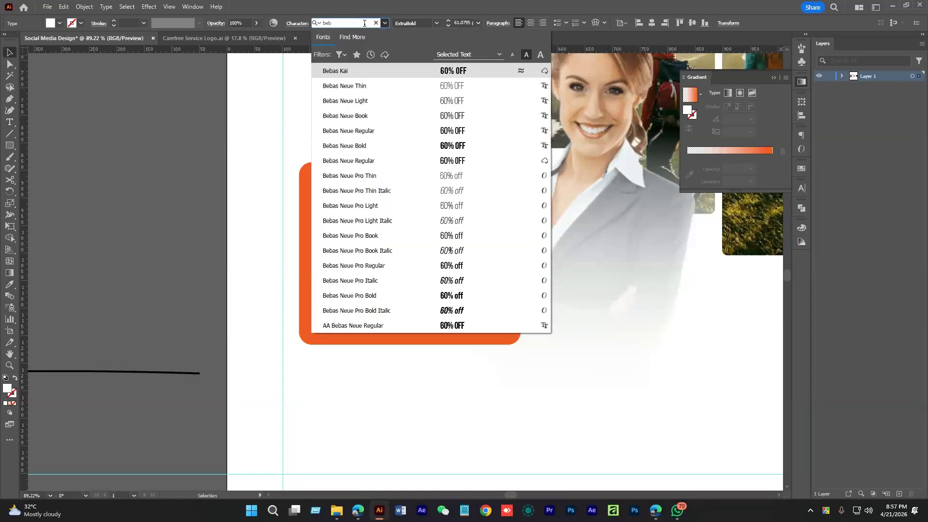
pyautogui.click(368, 145)
pyautogui.moveTo(435, 210); pyautogui.dragTo(504, 211)
pyautogui.moveTo(472, 221)
pyautogui.mouseDown()
pyautogui.moveTo(454, 221)
pyautogui.moveTo(505, 211)
pyautogui.moveTo(479, 213)
pyautogui.mouseUp()
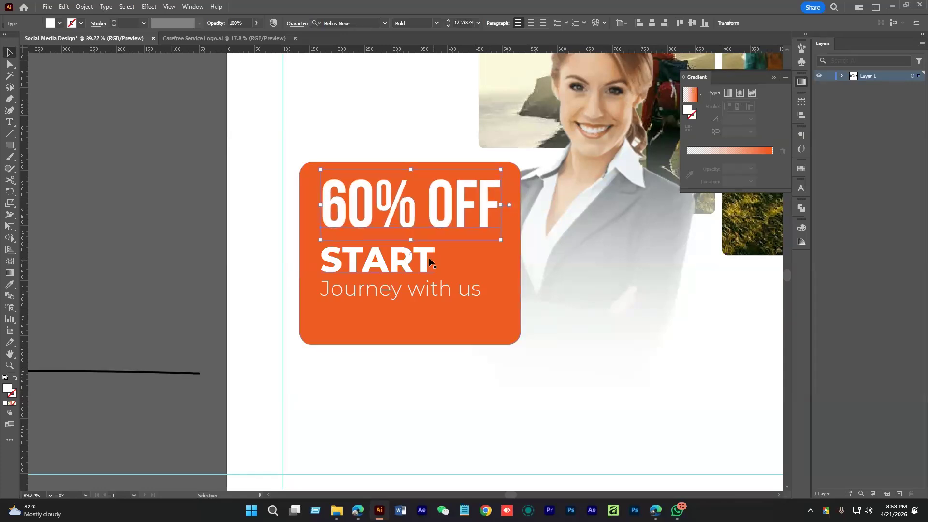
# Delete the lower START, move the tagline up and change it to 'for'
pyautogui.click(401, 266)
pyautogui.press('Delete')
pyautogui.moveTo(397, 287); pyautogui.dragTo(401, 259)
pyautogui.doubleClick(399, 262)
pyautogui.hotkey('ctrl', 'a')
pyautogui.write('for')
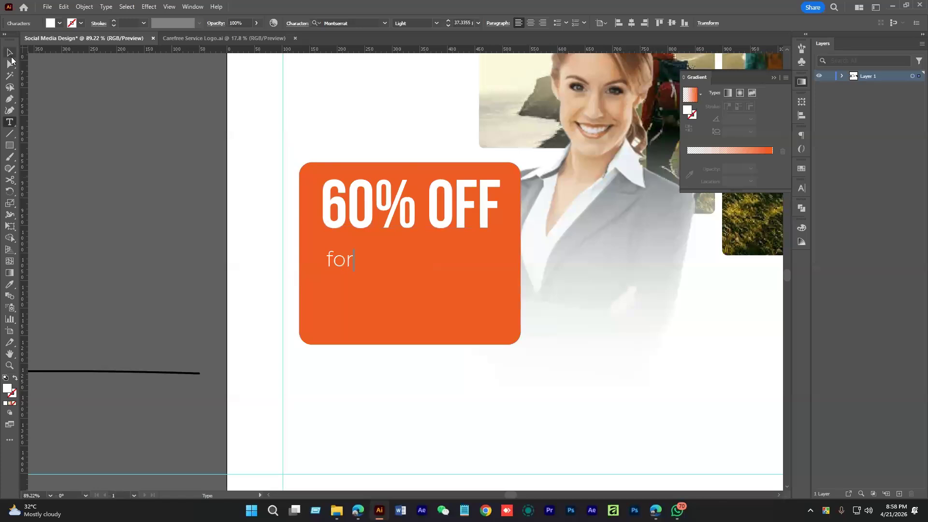
pyautogui.click(10, 53)
# Duplicate 'for' below as 'New Couple', set it to Bold and enlarge it
pyautogui.moveTo(337, 267); pyautogui.dragTo(348, 290)
pyautogui.doubleClick(347, 288)
pyautogui.write('New')
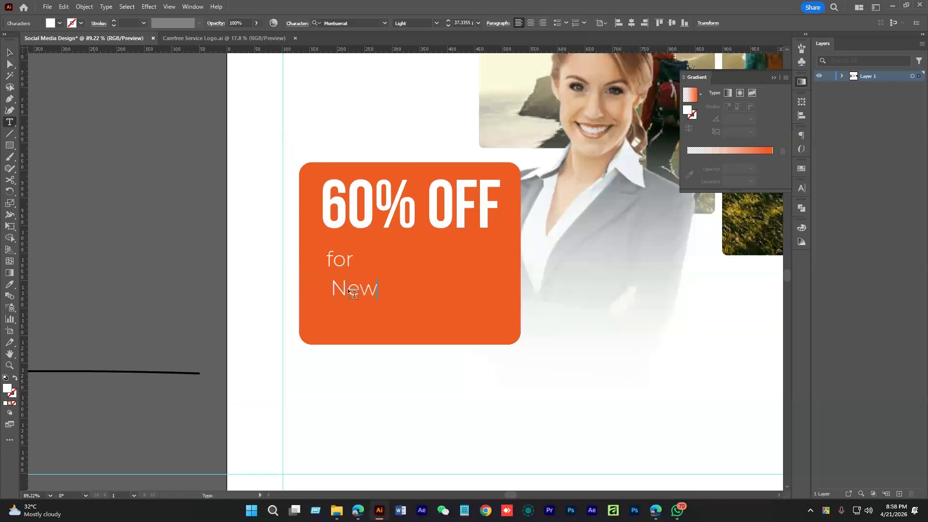
pyautogui.write(' Couple')
pyautogui.click(10, 52)
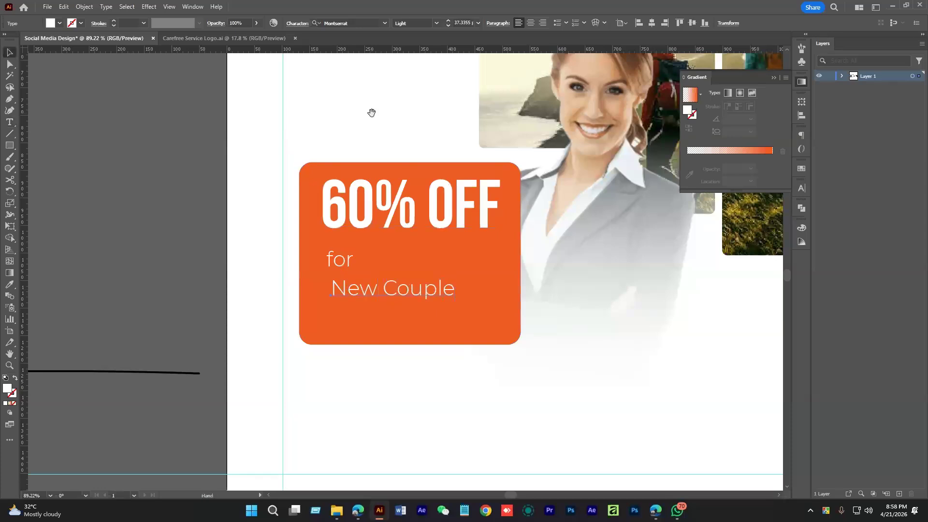
pyautogui.moveTo(372, 113); pyautogui.dragTo(330, 135)
pyautogui.click(436, 23)
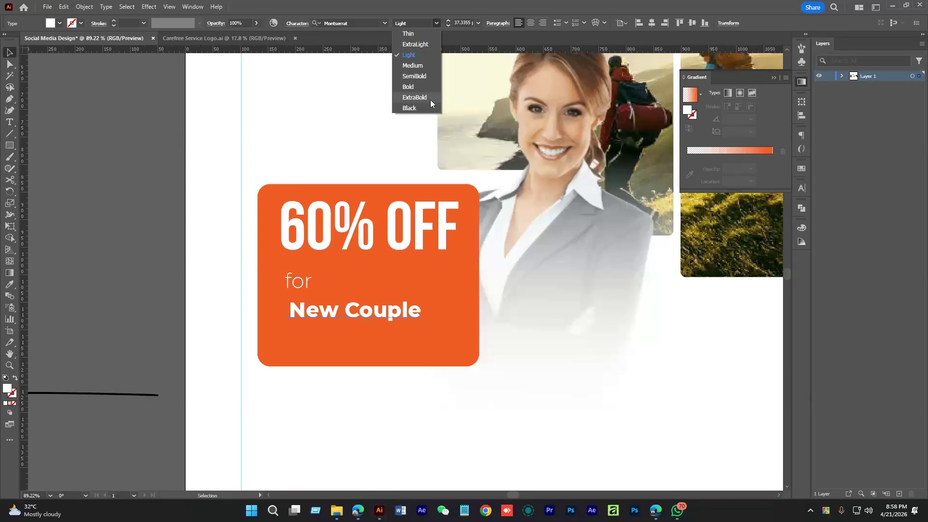
pyautogui.click(419, 87)
pyautogui.moveTo(416, 321); pyautogui.dragTo(442, 318)
# Change 'for' and 'New Couple' to UPPERCASE via Type > Change Case
pyautogui.click(305, 289)
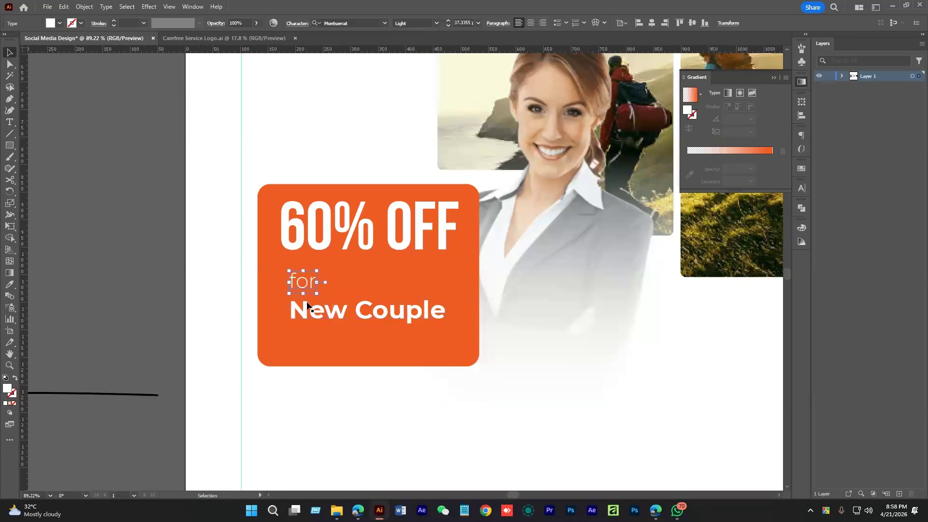
pyautogui.keyDown('shift'); pyautogui.click(308, 306); pyautogui.keyUp('shift')
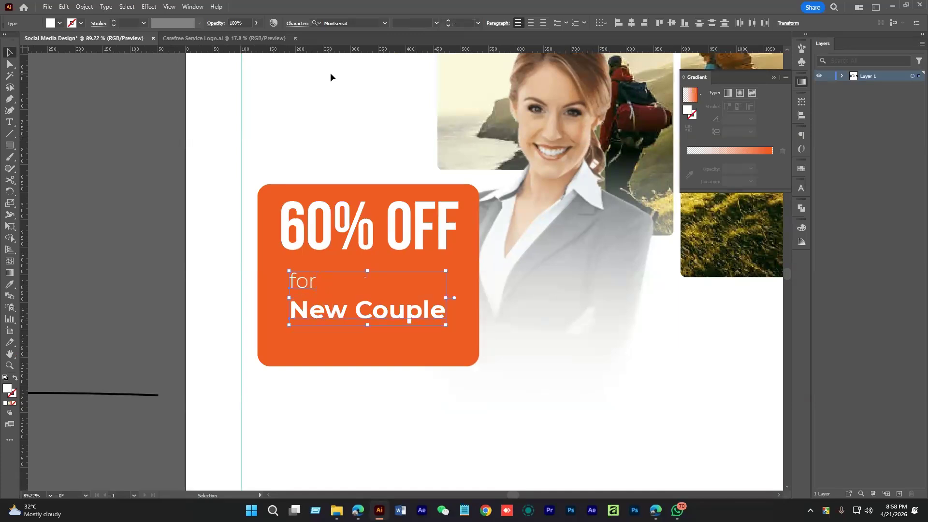
pyautogui.click(107, 7)
pyautogui.moveTo(203, 159)
pyautogui.click(279, 159)
pyautogui.click(295, 166)
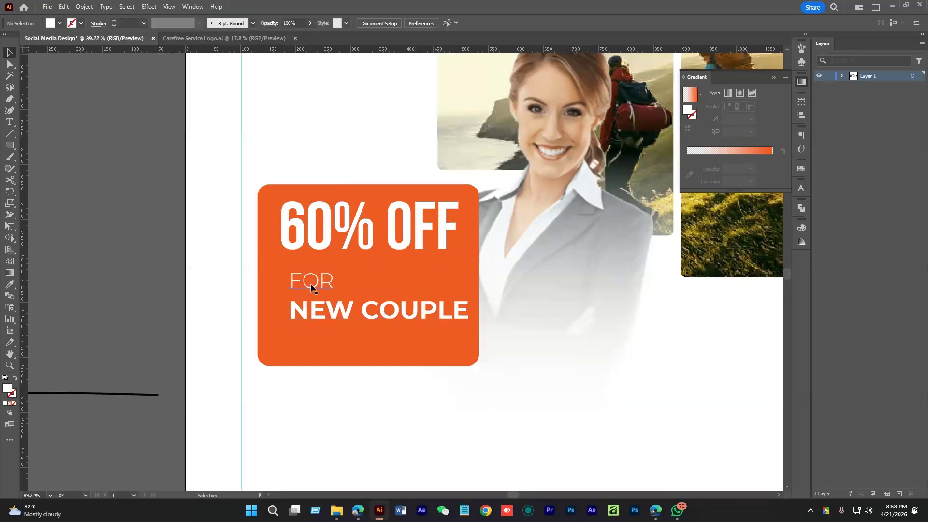
# Line NEW COUPLE up under FOR, nudge 60% OFF lower and shorten the orange box
pyautogui.click(311, 285)
pyautogui.moveTo(324, 317); pyautogui.dragTo(318, 311)
pyautogui.moveTo(463, 304); pyautogui.dragTo(423, 308)
pyautogui.click(305, 279)
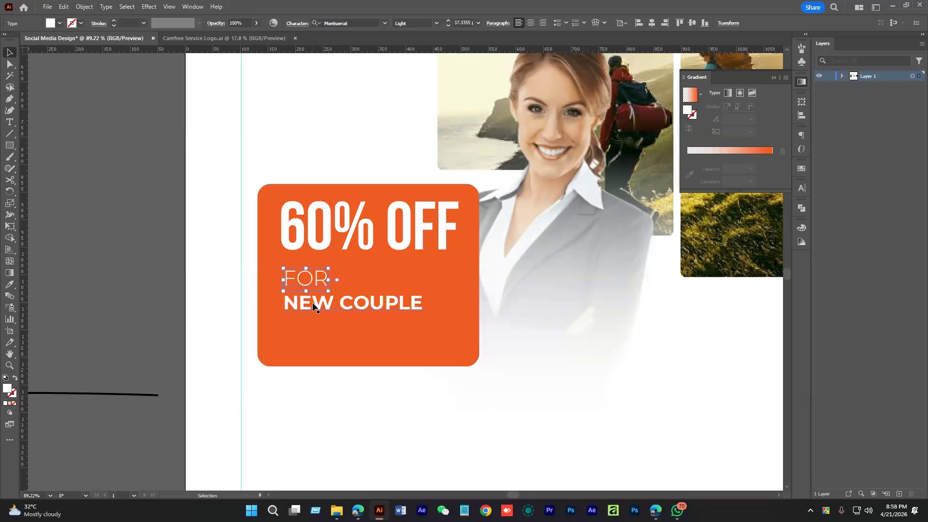
pyautogui.moveTo(350, 233); pyautogui.dragTo(350, 239)
pyautogui.click(385, 349)
pyautogui.moveTo(368, 366); pyautogui.dragTo(368, 334)
# Left-align FOR and NEW COUPLE with 60% OFF
pyautogui.click(336, 371)
pyautogui.moveTo(433, 371); pyautogui.dragTo(455, 365)
pyautogui.click(296, 219)
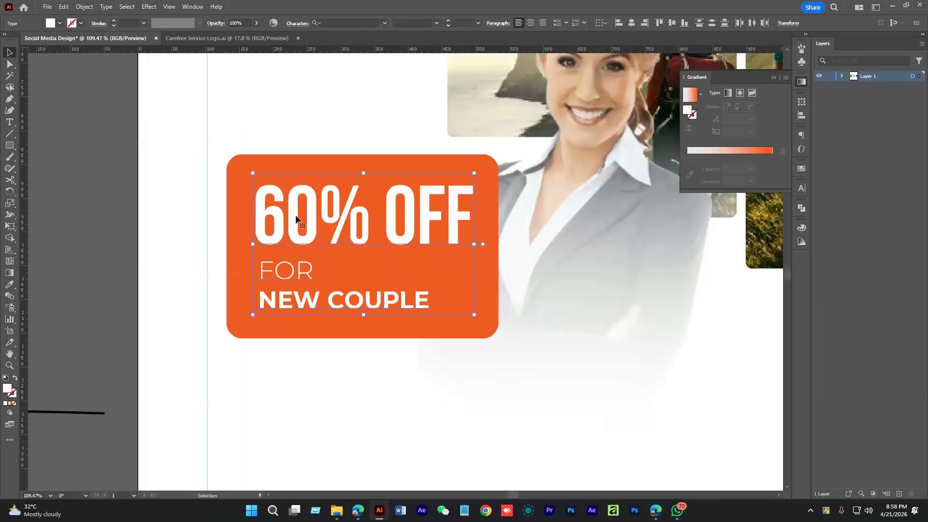
pyautogui.click(618, 24)
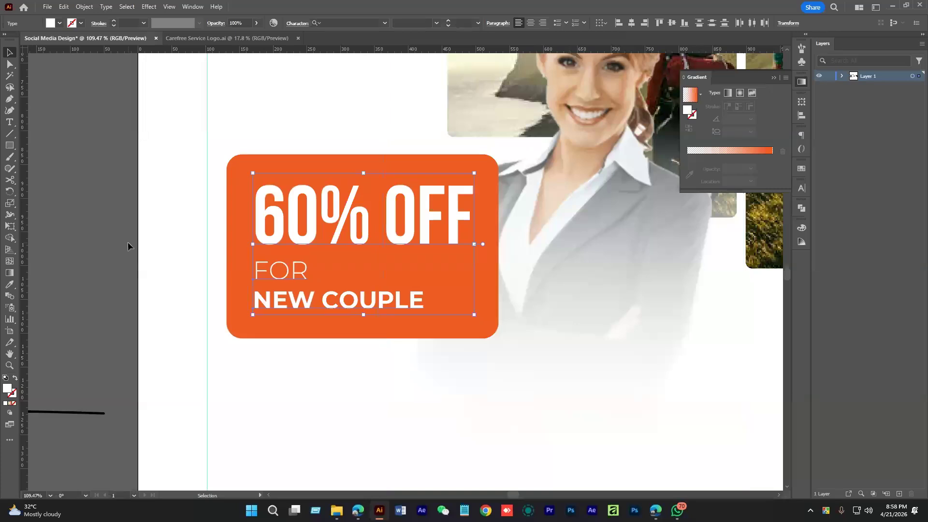
pyautogui.click(128, 241)
pyautogui.moveTo(127, 242); pyautogui.dragTo(153, 243)
# Set NEW COUPLE's character tracking to 150
pyautogui.click(415, 303)
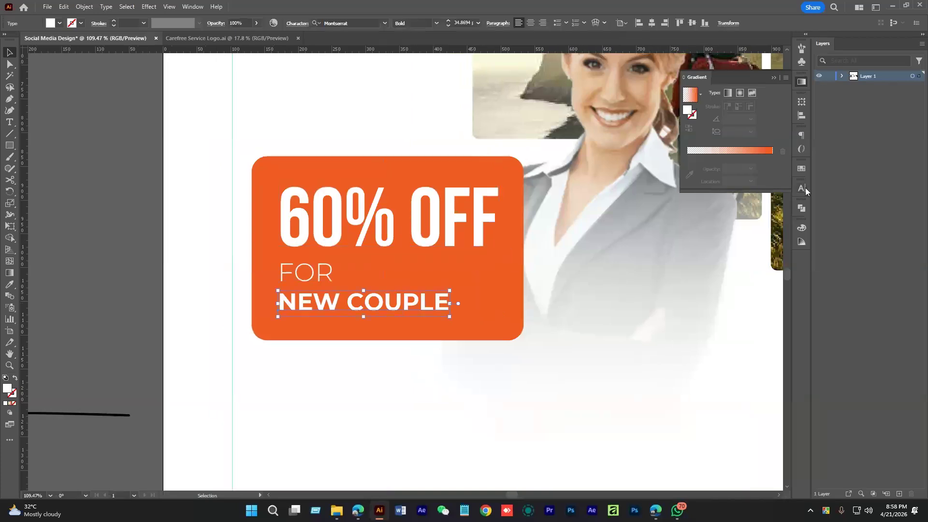
pyautogui.click(802, 188)
pyautogui.write('150')
pyautogui.press('Return')
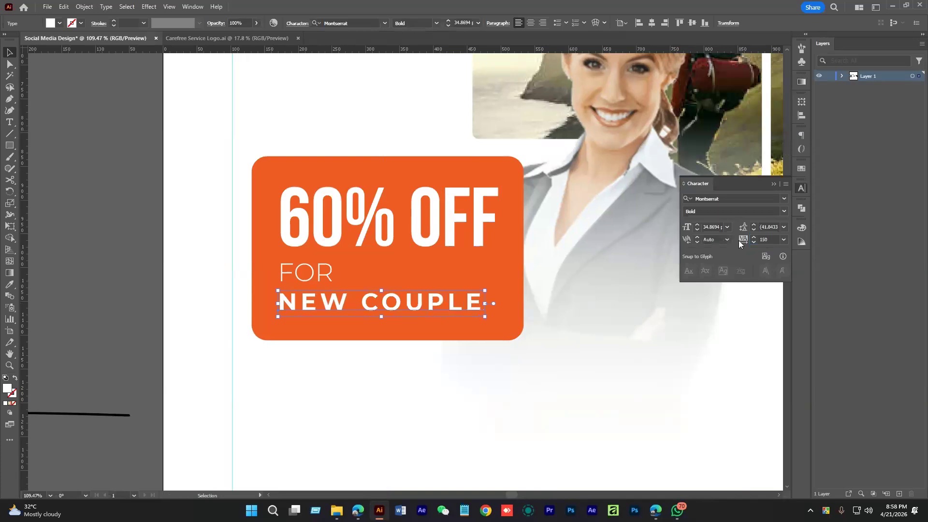
pyautogui.click(393, 405)
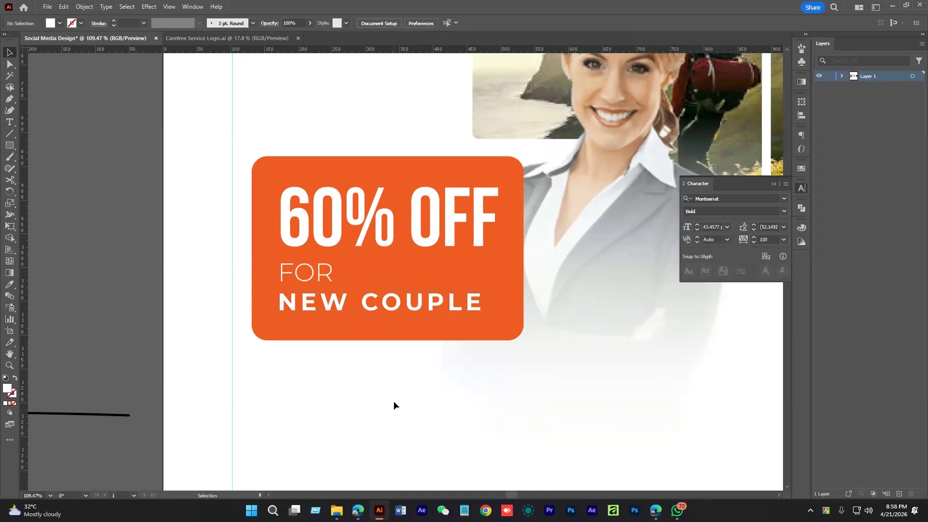
# Shorten the orange box slightly, then check the badge text and the top of the artboard
pyautogui.click(353, 328)
pyautogui.click(371, 370)
pyautogui.moveTo(389, 341); pyautogui.dragTo(309, 342)
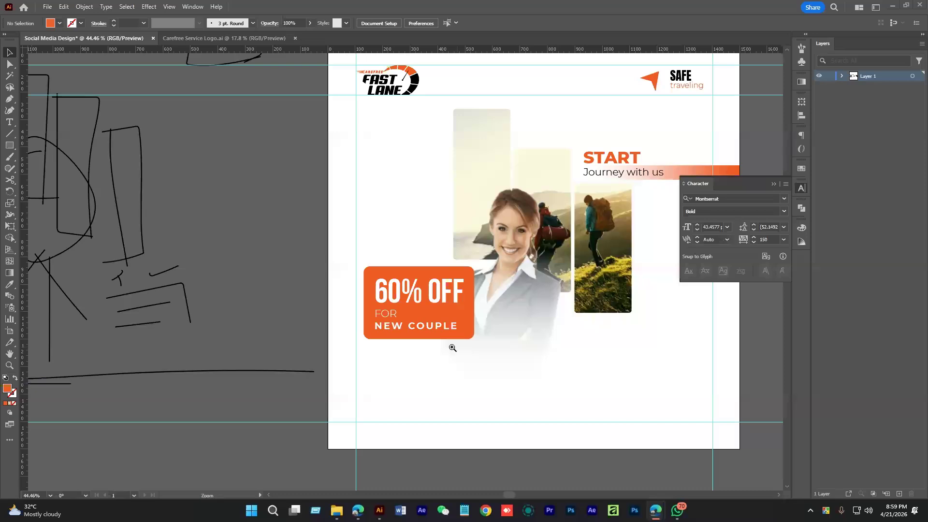
pyautogui.moveTo(404, 332); pyautogui.dragTo(468, 352)
pyautogui.click(396, 324)
pyautogui.keyDown('shift'); pyautogui.click(374, 305); pyautogui.keyUp('shift')
pyautogui.keyDown('shift'); pyautogui.click(420, 271); pyautogui.keyUp('shift')
pyautogui.click(459, 375)
pyautogui.moveTo(466, 376); pyautogui.dragTo(445, 378)
pyautogui.moveTo(445, 379); pyautogui.dragTo(433, 432)
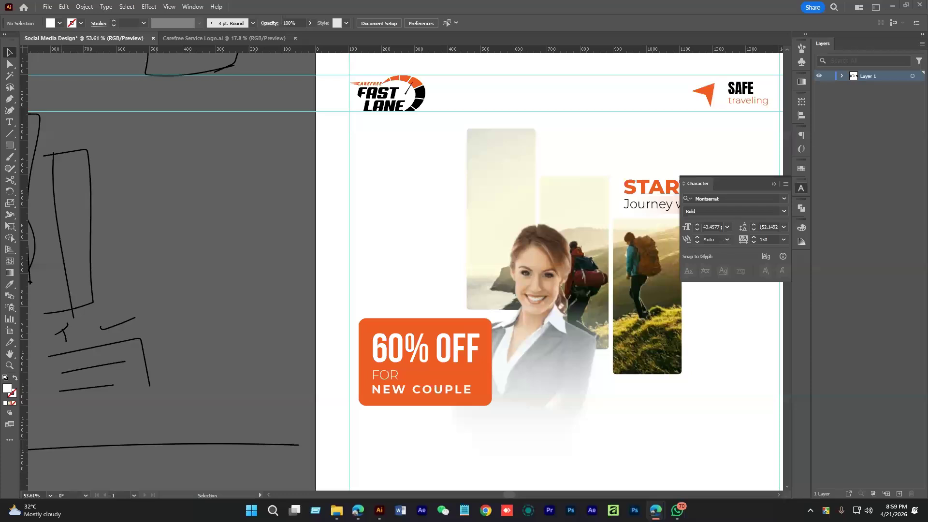
pyautogui.moveTo(418, 221); pyautogui.dragTo(417, 180)
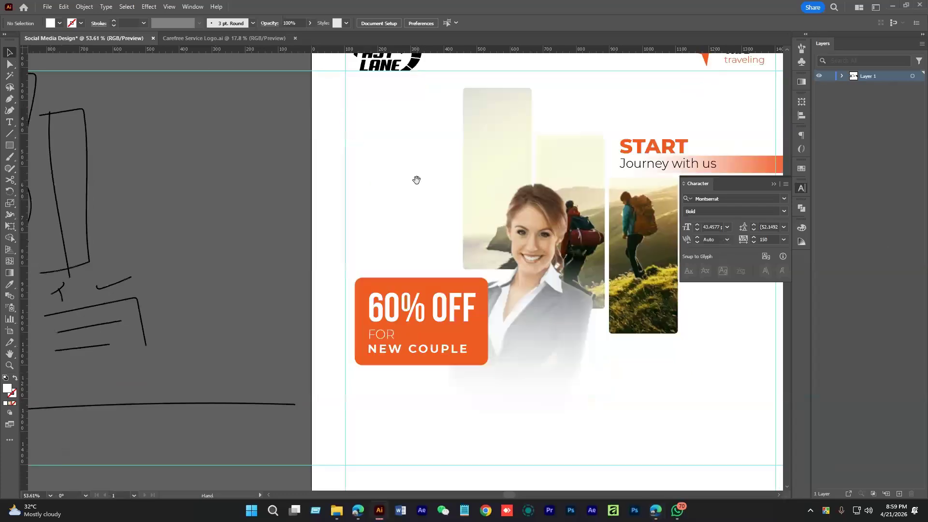
pyautogui.scroll(-2, 437, 224)
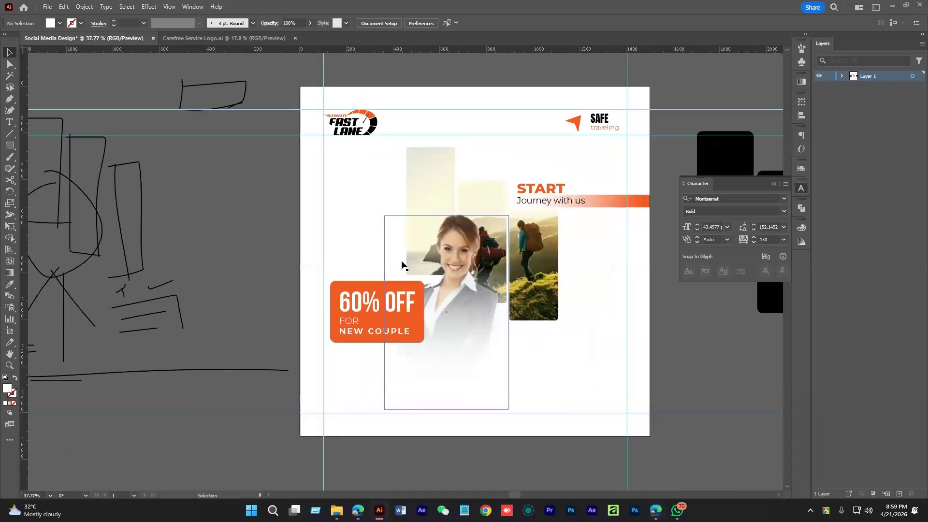
# Paste the honeymoon package text, then copy the word 'honeymoon' out as separate text
pyautogui.write('honeymoon pakege')
pyautogui.moveTo(429, 290); pyautogui.dragTo(581, 330)
pyautogui.moveTo(558, 288); pyautogui.dragTo(456, 132)
pyautogui.moveTo(454, 126); pyautogui.dragTo(415, 367)
pyautogui.doubleClick(600, 351)
pyautogui.hotkey('ctrl', 'c')
pyautogui.press('Escape')
pyautogui.hotkey('ctrl', 'v')
pyautogui.moveTo(382, 276); pyautogui.dragTo(348, 345)
pyautogui.scroll(2, 368, 218)
pyautogui.hscroll(-2, 367, 217)
# Give HONEYMOON the 60% OFF text style, rotate it vertical and move it upper left
pyautogui.click(370, 21)
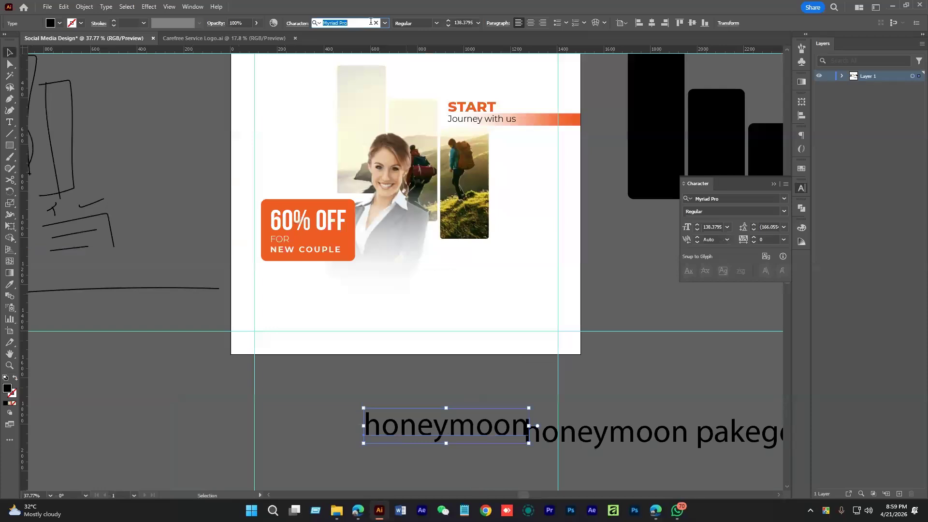
pyautogui.click(195, 325)
pyautogui.click(457, 425)
pyautogui.press('i')
pyautogui.click(304, 221)
pyautogui.press('v')
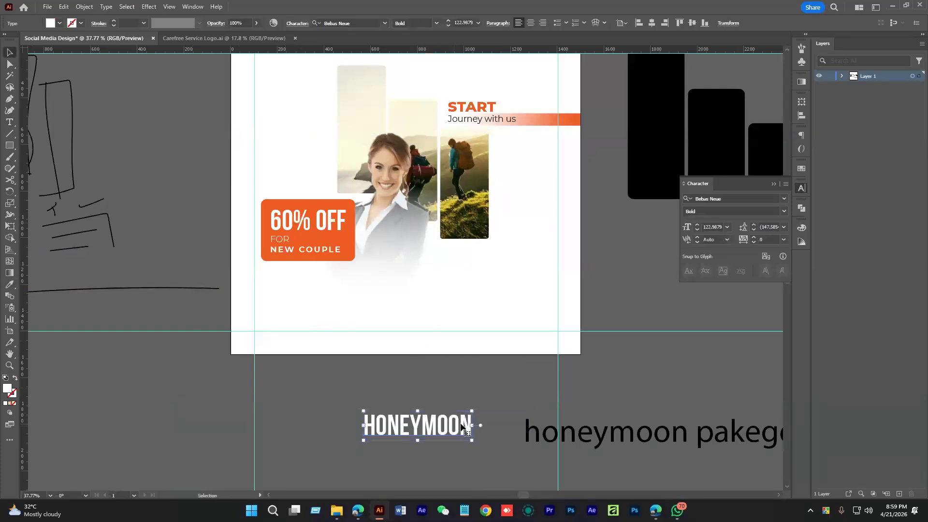
pyautogui.moveTo(481, 406); pyautogui.dragTo(282, 154)
pyautogui.moveTo(296, 170); pyautogui.dragTo(323, 210)
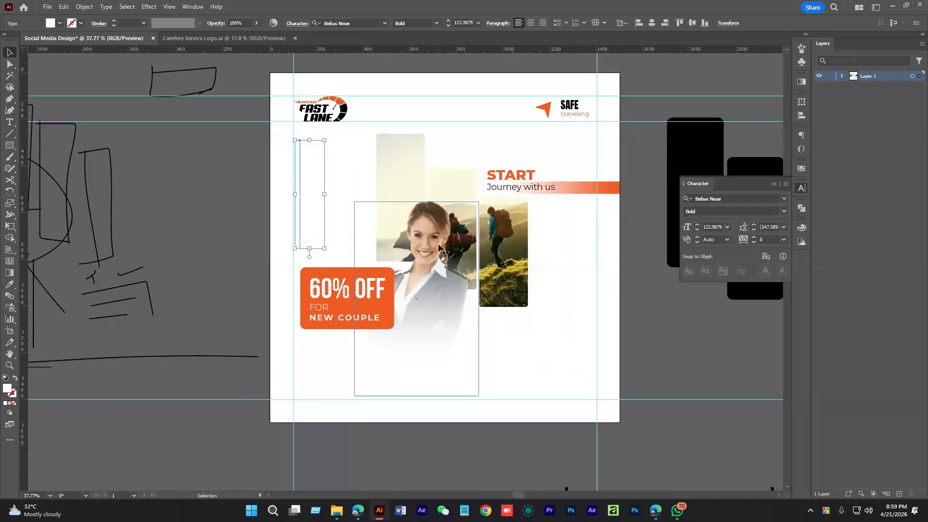
# Fill HONEYMOON light grey, enlarge it and send it behind the badge and photo
pyautogui.doubleClick(9, 388)
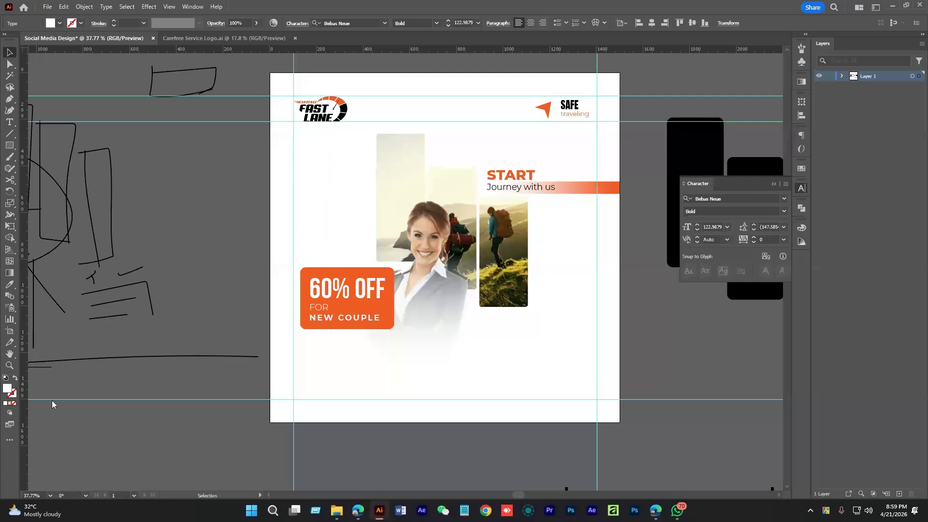
pyautogui.moveTo(824, 165); pyautogui.dragTo(827, 177)
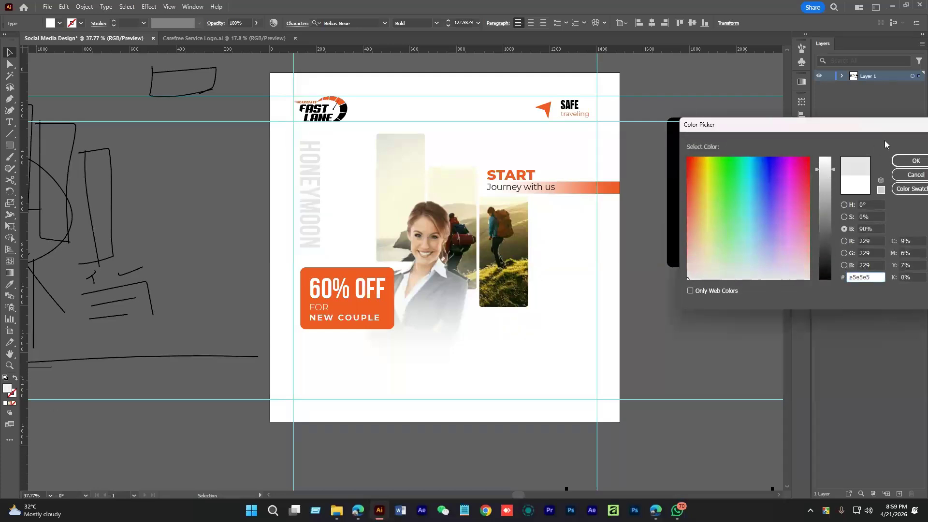
pyautogui.click(913, 161)
pyautogui.moveTo(347, 213); pyautogui.dragTo(389, 211)
pyautogui.moveTo(368, 204); pyautogui.dragTo(400, 285)
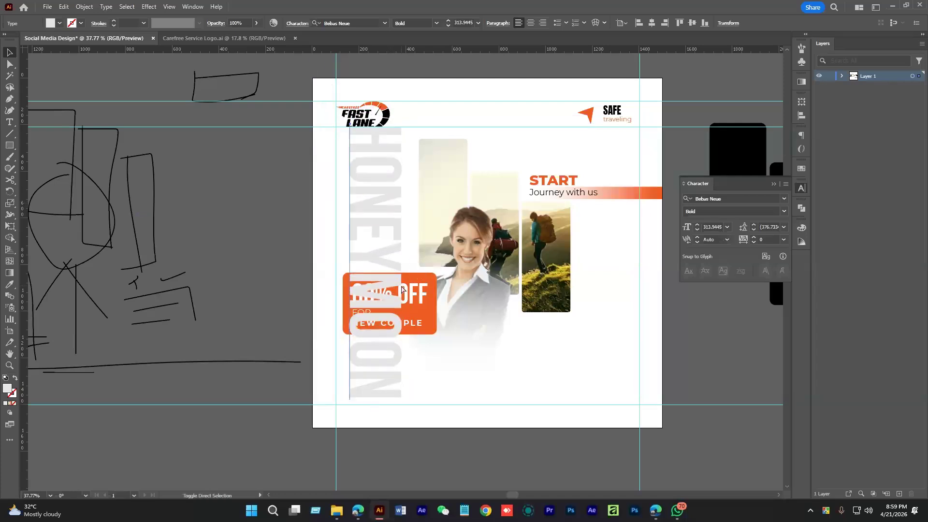
pyautogui.hotkey('ctrl', 'shift', '[')
pyautogui.click(304, 224)
# Shrink HONEYMOON and position it up beside the photos
pyautogui.moveTo(441, 232); pyautogui.dragTo(479, 243)
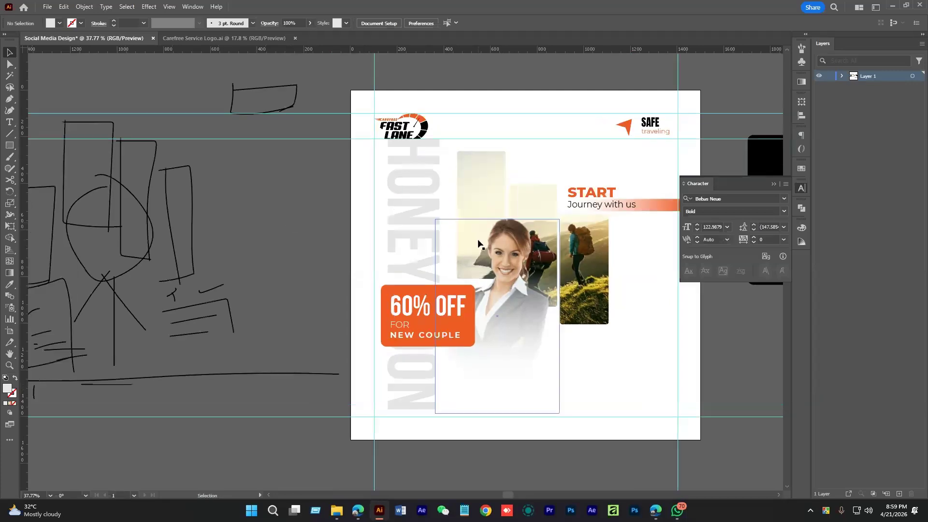
pyautogui.click(438, 168)
pyautogui.moveTo(450, 137); pyautogui.dragTo(438, 200)
pyautogui.moveTo(406, 254); pyautogui.dragTo(403, 195)
pyautogui.moveTo(429, 287); pyautogui.dragTo(419, 271)
# Move the vertical HONEYMOON left and down, then zoom in on the artboard
pyautogui.moveTo(413, 246); pyautogui.dragTo(448, 254)
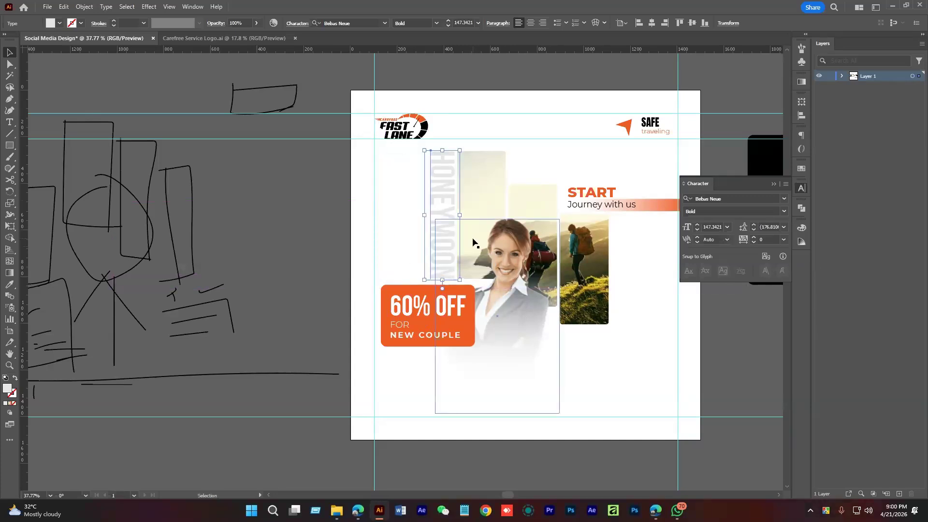
pyautogui.scroll(3, 484, 232)
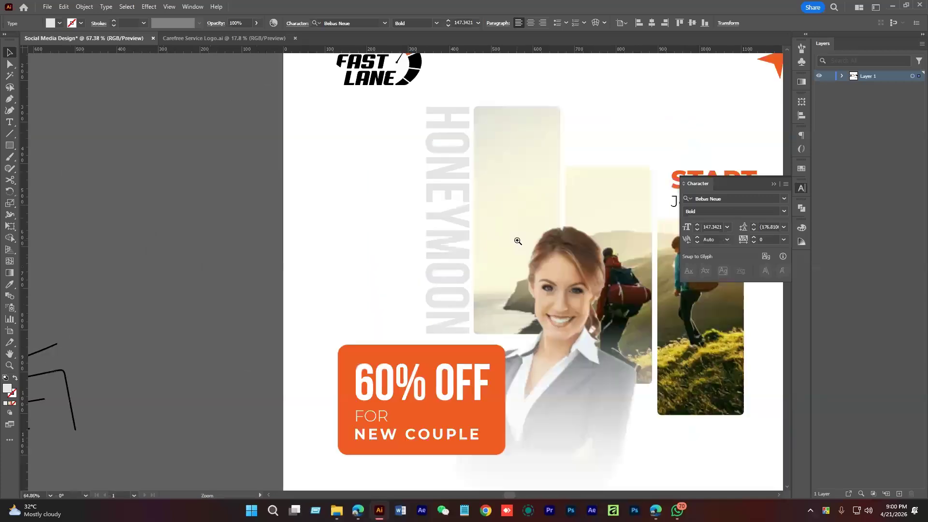
pyautogui.click(369, 218)
pyautogui.scroll(-2, 369, 248)
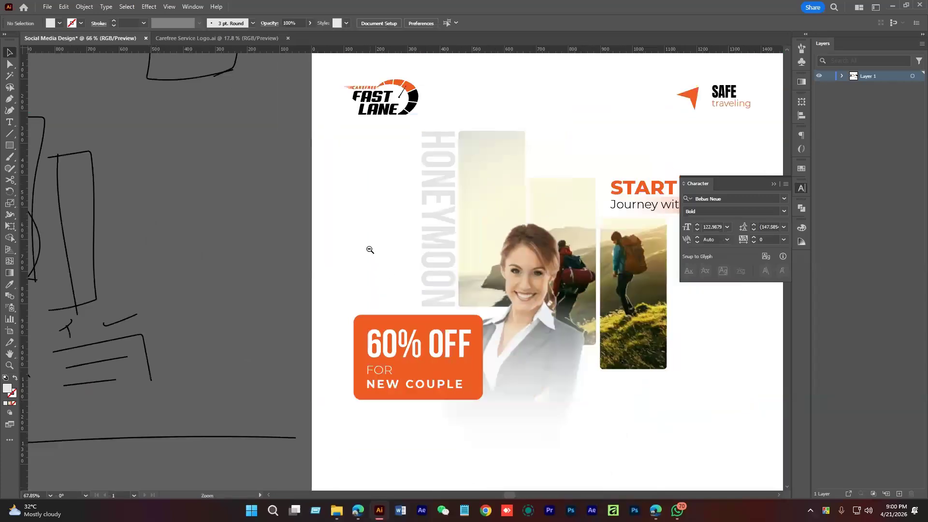
pyautogui.click(429, 183)
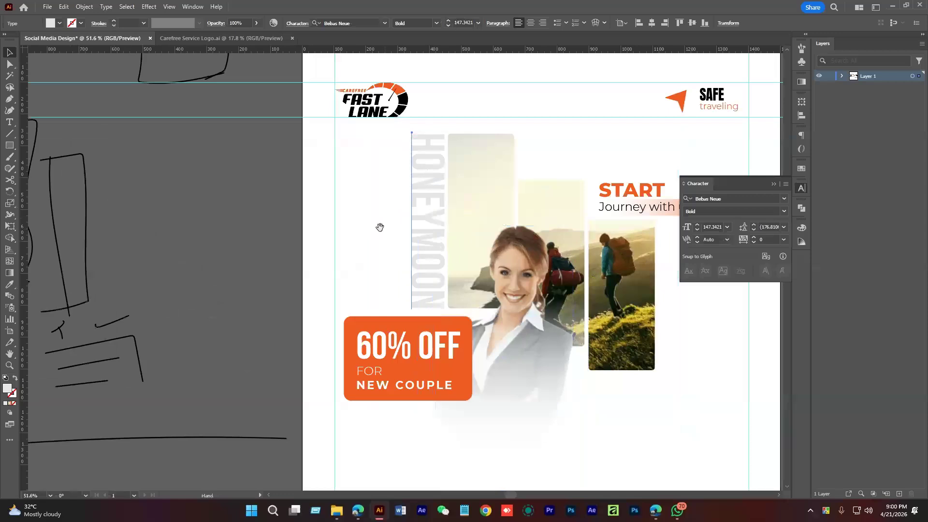
pyautogui.moveTo(383, 231); pyautogui.dragTo(351, 224)
pyautogui.scroll(-1, 352, 224)
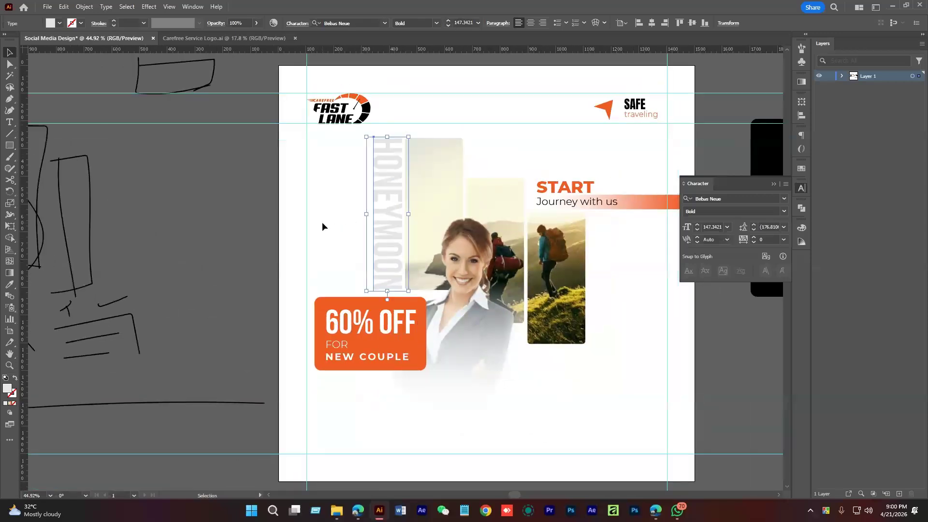
pyautogui.click(322, 227)
pyautogui.scroll(-2, 338, 215)
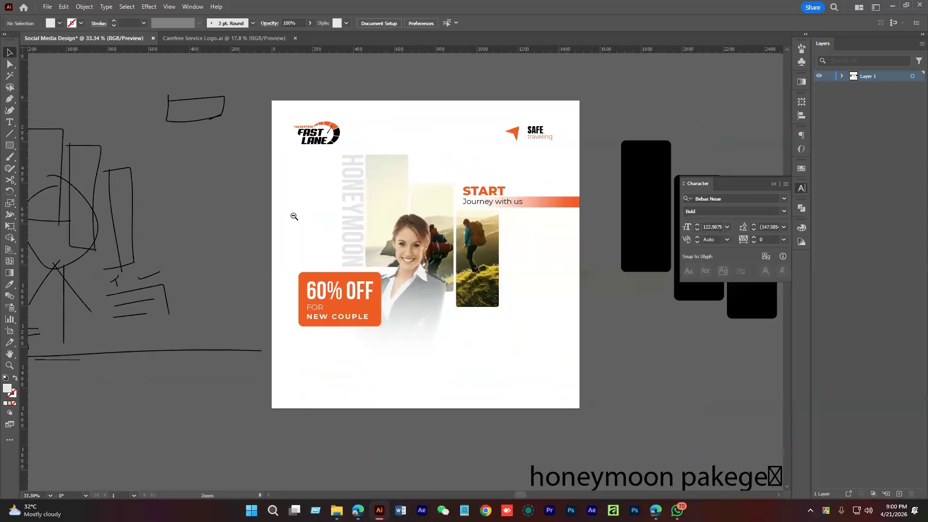
pyautogui.moveTo(294, 217); pyautogui.dragTo(331, 227)
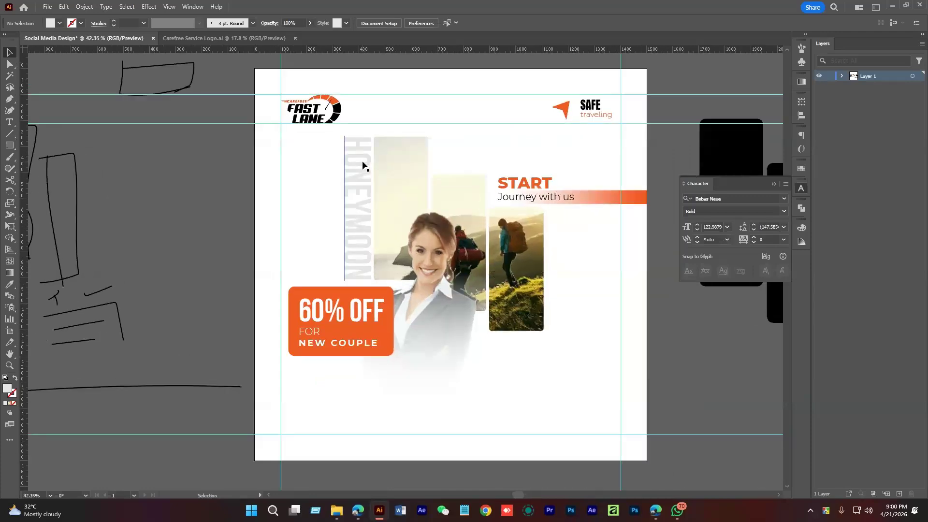
# Add 'FOR' at the start of the vertical HONEYMOON text
pyautogui.click(362, 164)
pyautogui.doubleClick(361, 155)
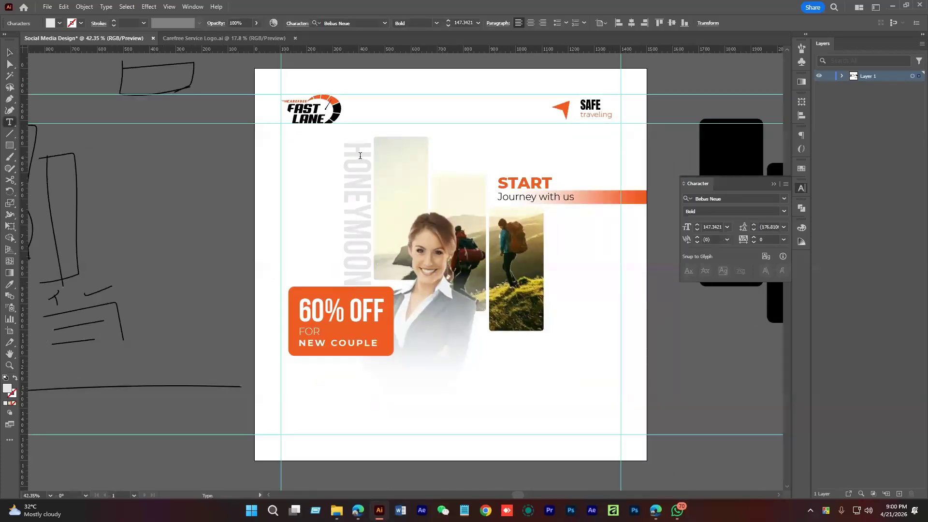
pyautogui.press('Left')
pyautogui.write('FOR')
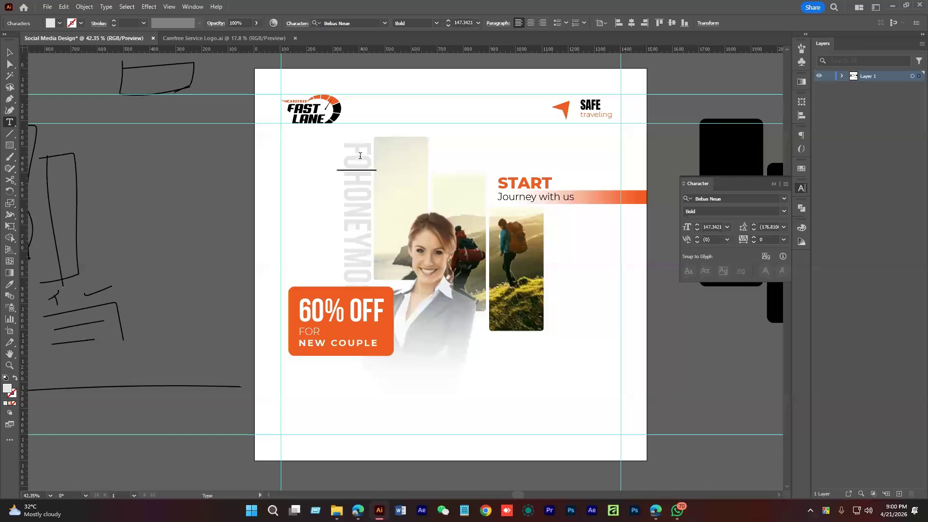
# Scale the FOR HONEYMOON text down from the bottom to fit beside the photos
pyautogui.click(10, 56)
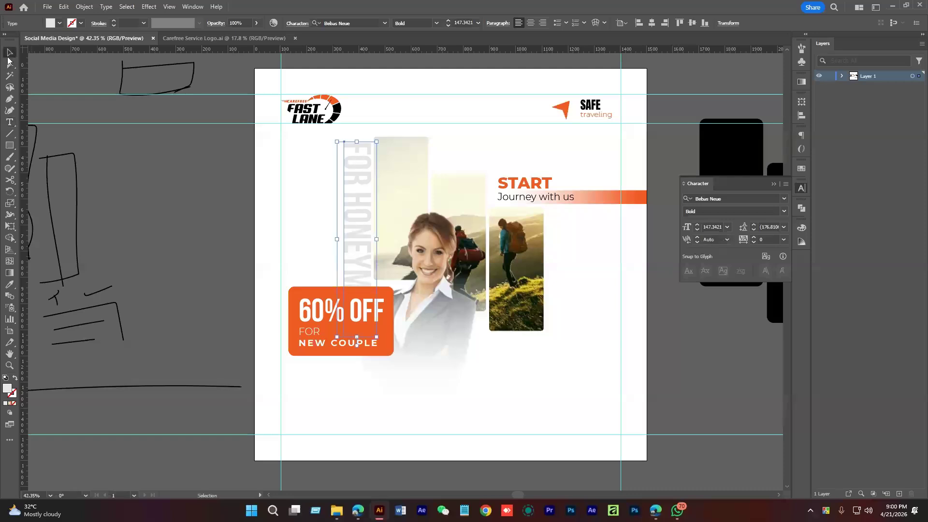
pyautogui.moveTo(357, 340); pyautogui.dragTo(355, 284)
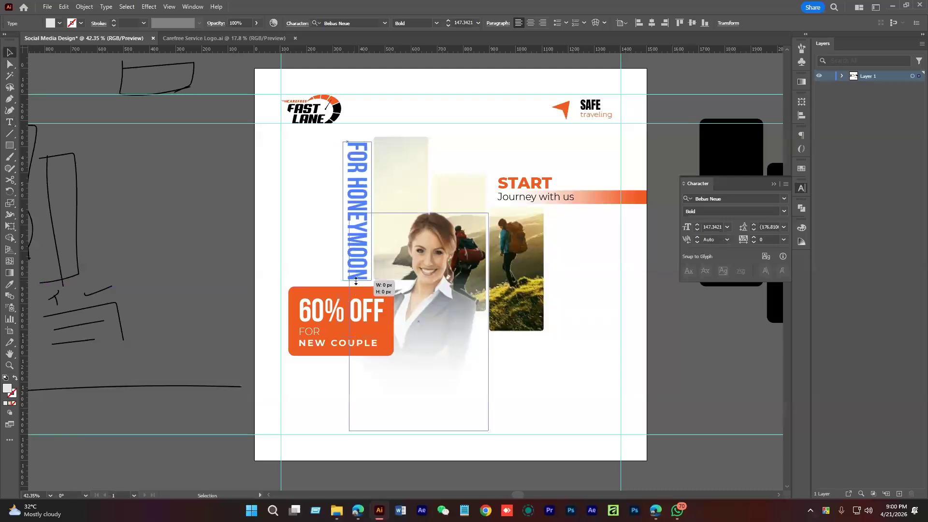
pyautogui.click(303, 246)
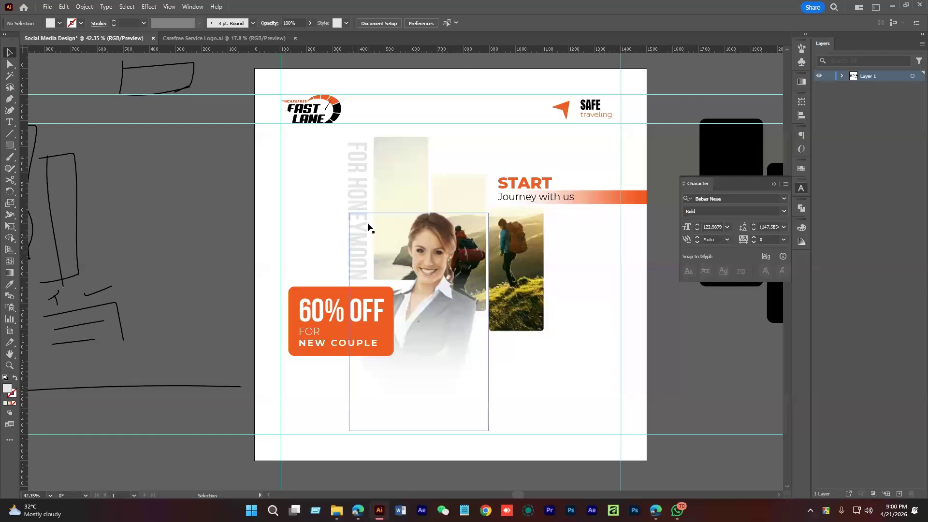
pyautogui.click(353, 180)
pyautogui.moveTo(326, 192); pyautogui.dragTo(350, 232)
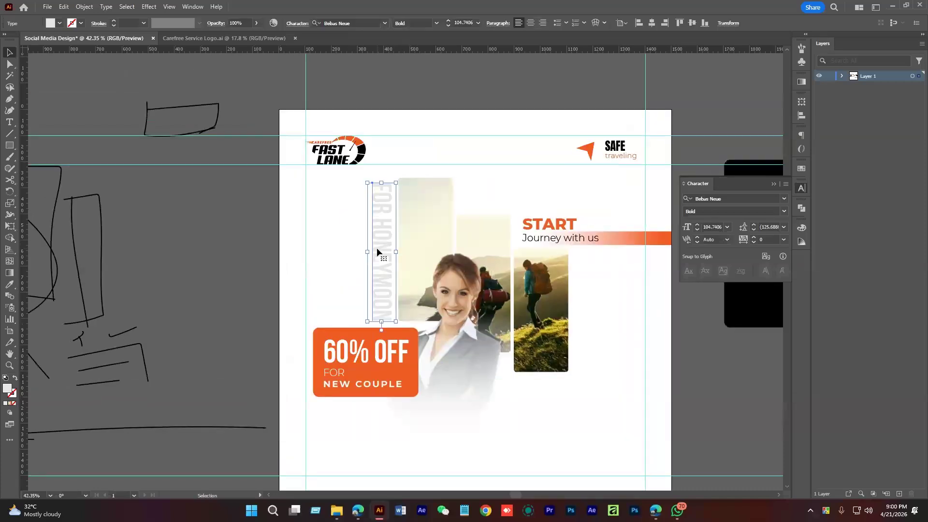
# Fill the vertical FOR HONEYMOON text with a dark swatch
pyautogui.click(63, 20)
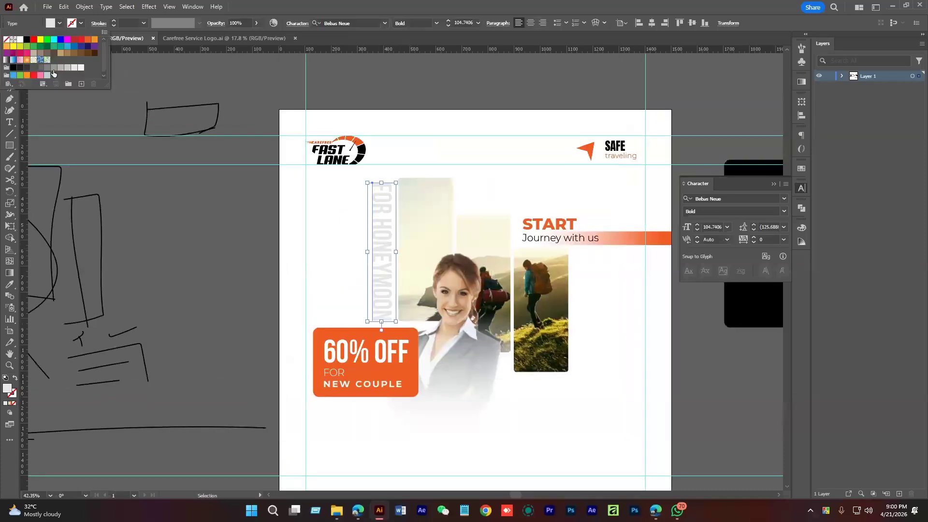
pyautogui.click(27, 73)
pyautogui.click(292, 270)
pyautogui.moveTo(302, 269); pyautogui.dragTo(291, 274)
pyautogui.click(371, 228)
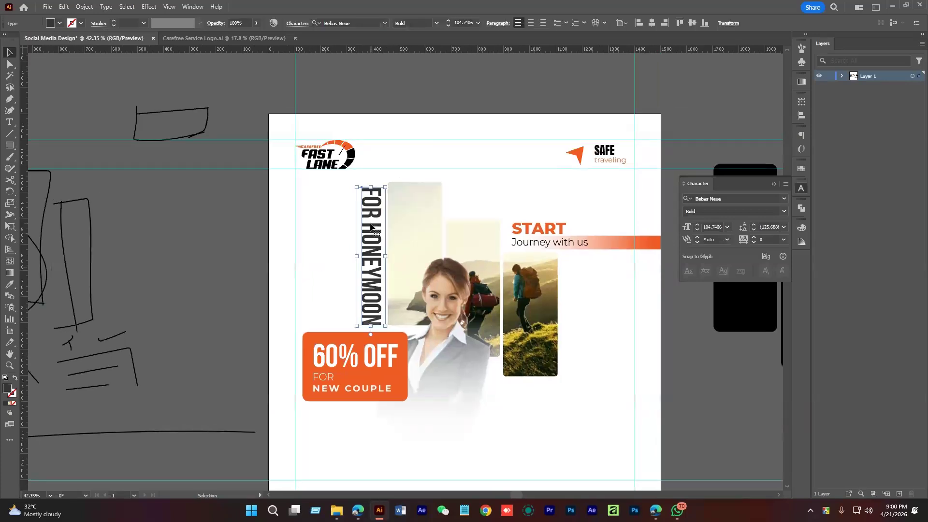
# Try lowercase and then Title Case on the text with Change Case
pyautogui.click(107, 7)
pyautogui.moveTo(152, 161)
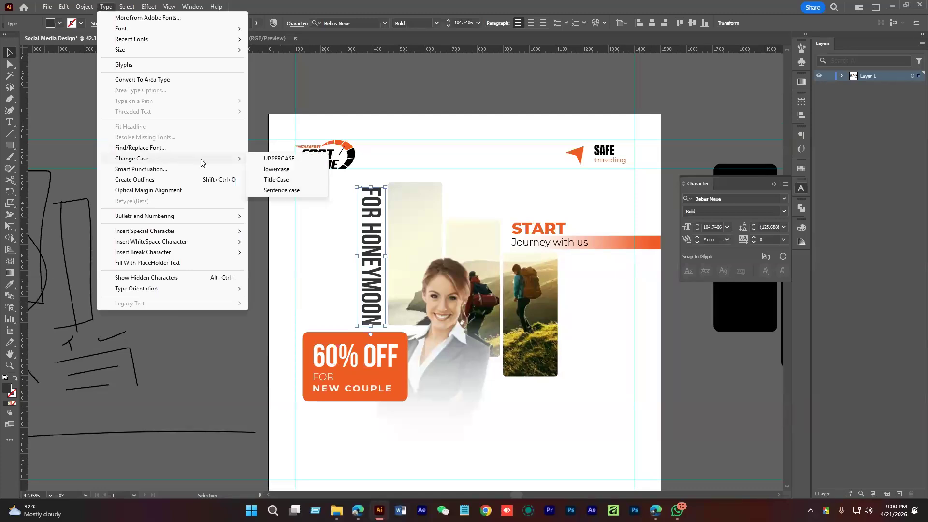
pyautogui.click(278, 170)
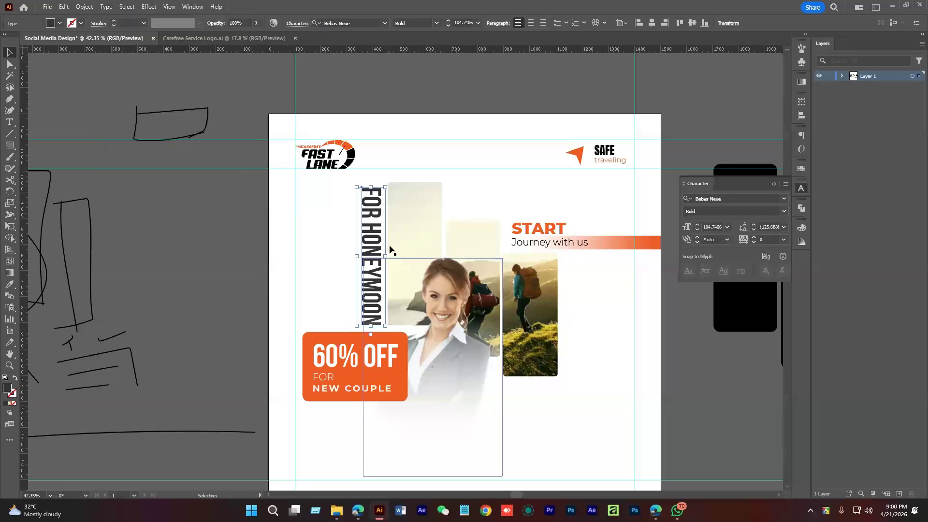
pyautogui.click(106, 7)
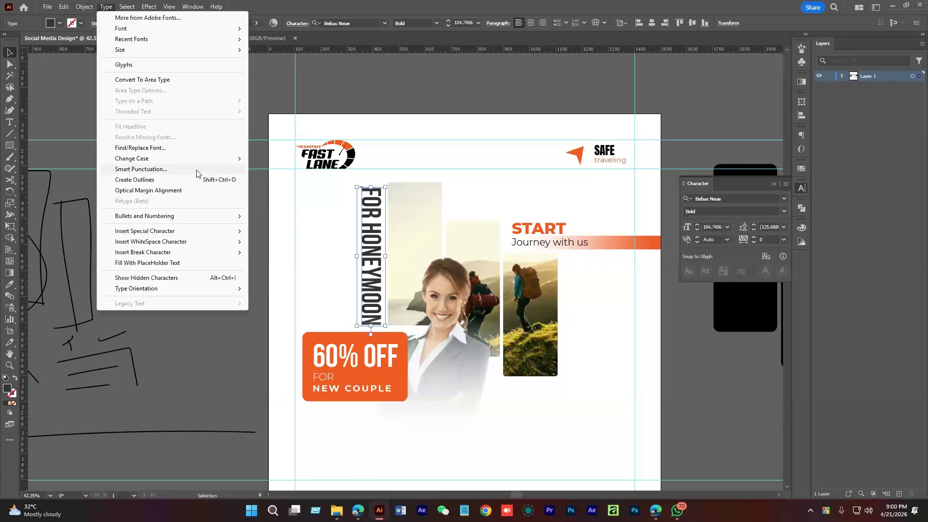
pyautogui.moveTo(201, 159)
pyautogui.click(280, 180)
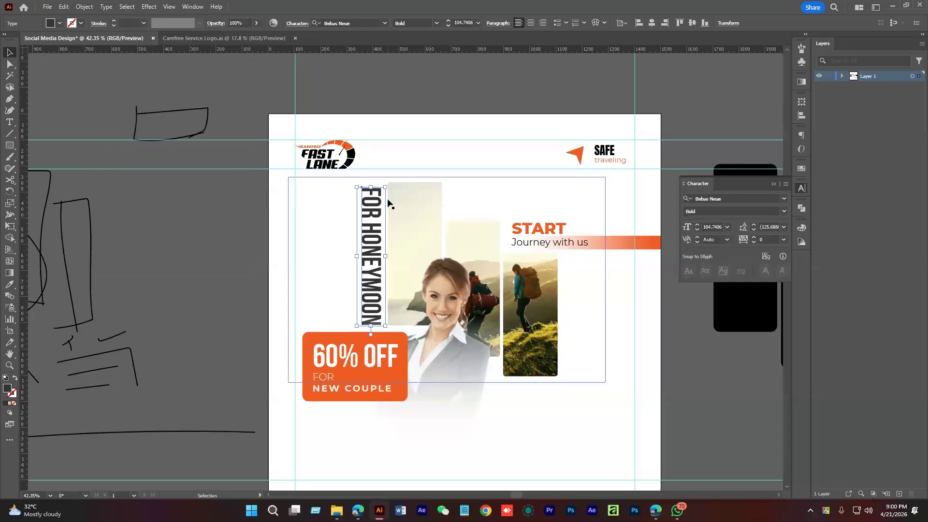
pyautogui.moveTo(442, 115); pyautogui.dragTo(339, 123)
# Change the text's font to Bebas Neue Pro Bold
pyautogui.click(369, 23)
pyautogui.moveTo(370, 23); pyautogui.dragTo(335, 22)
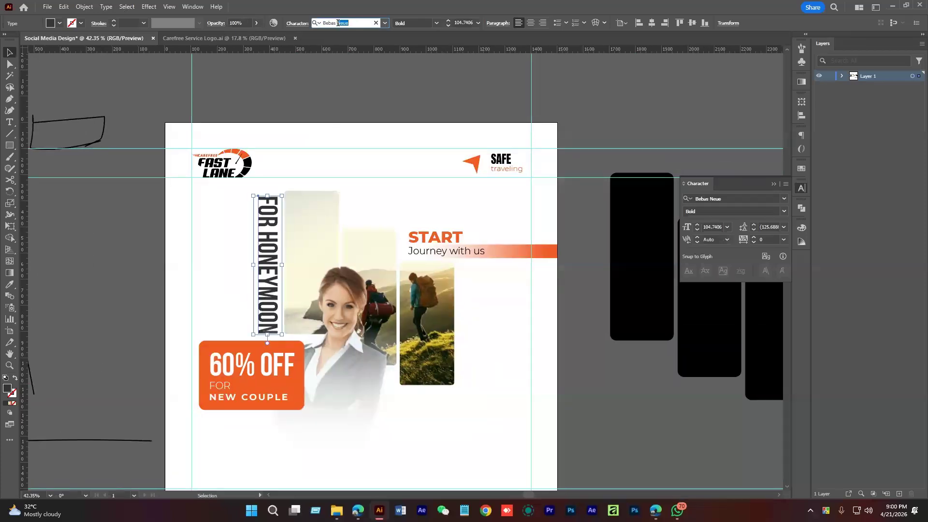
pyautogui.press('BackSpace')
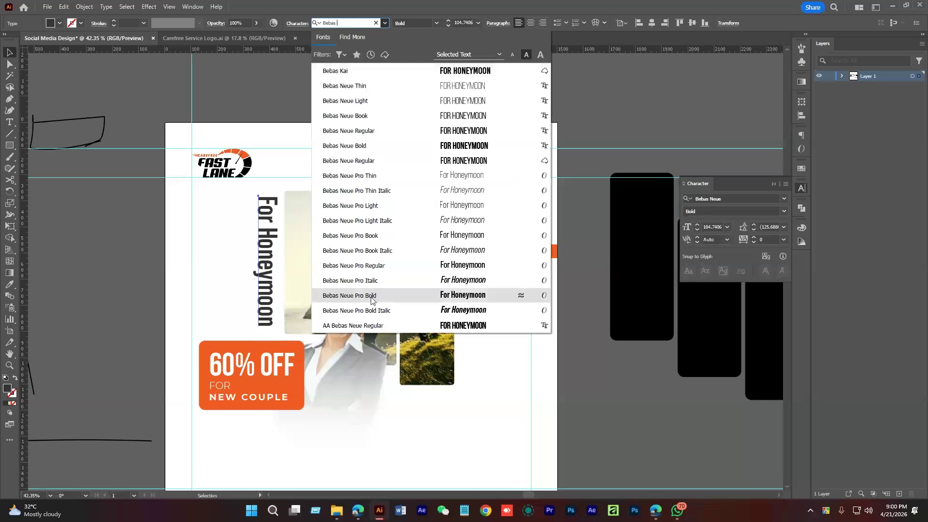
pyautogui.click(372, 299)
pyautogui.scroll(2, 231, 242)
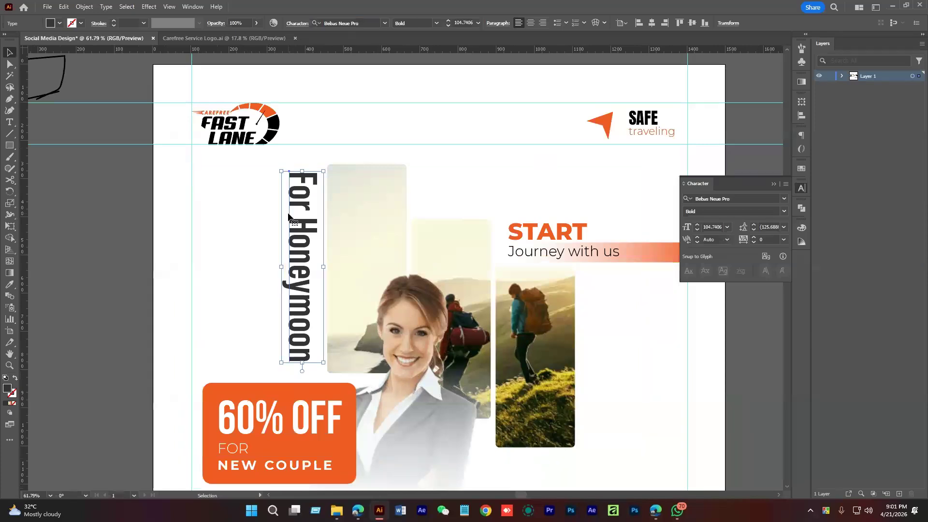
# Cycle the text through UPPERCASE, lowercase and Sentence case
pyautogui.click(107, 7)
pyautogui.moveTo(185, 165)
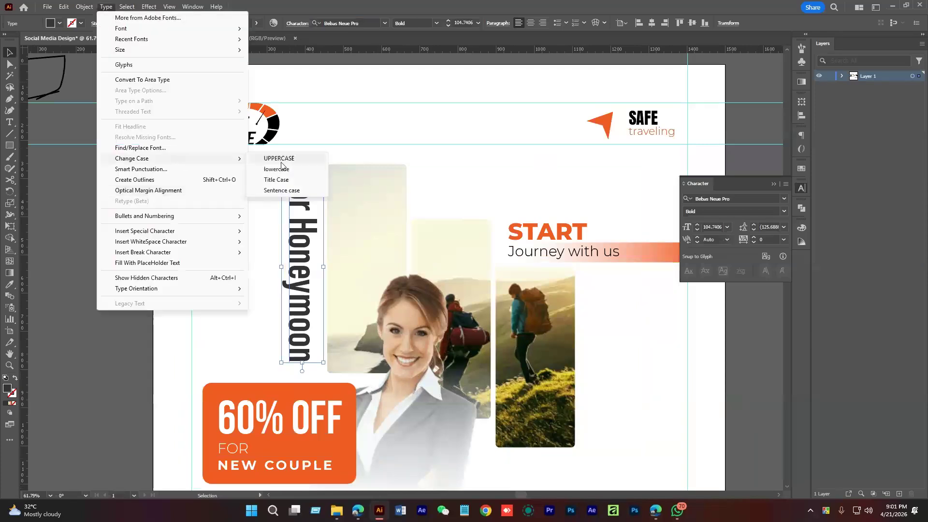
pyautogui.click(279, 159)
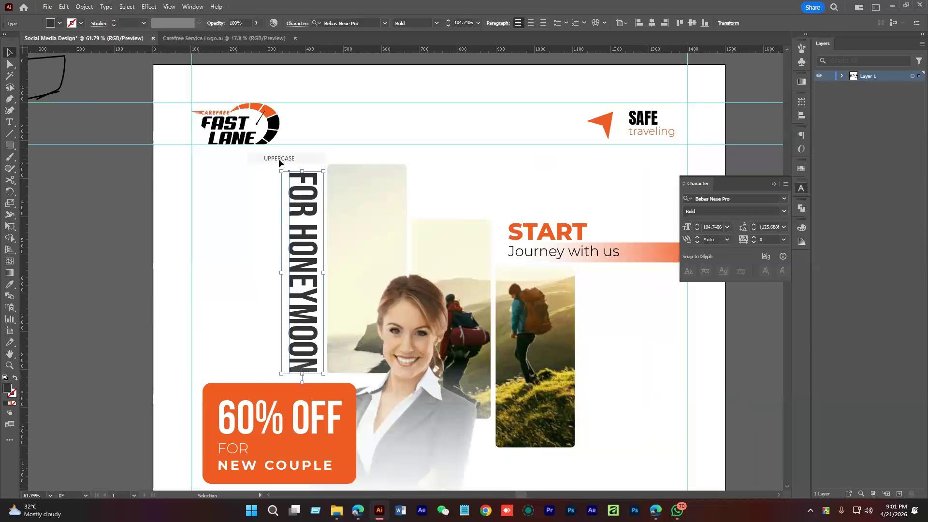
pyautogui.click(107, 7)
pyautogui.moveTo(178, 159)
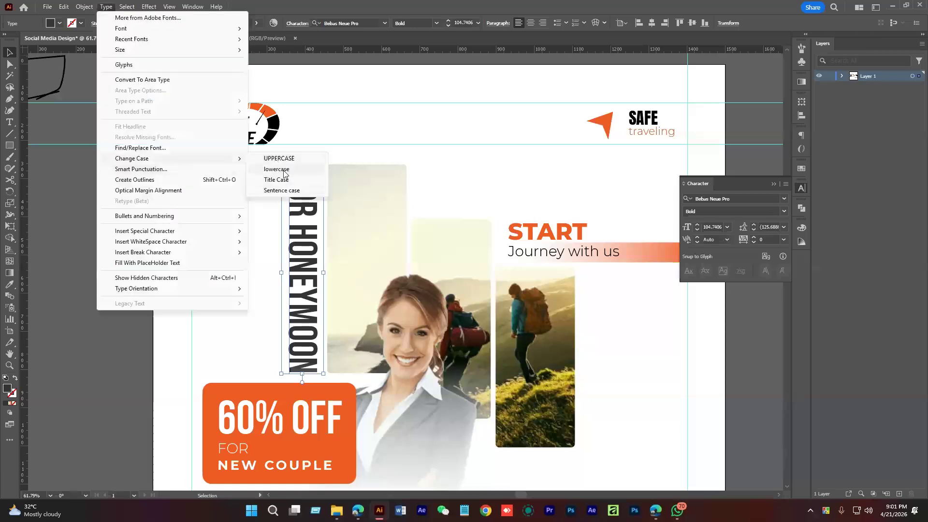
pyautogui.click(279, 169)
pyautogui.click(106, 7)
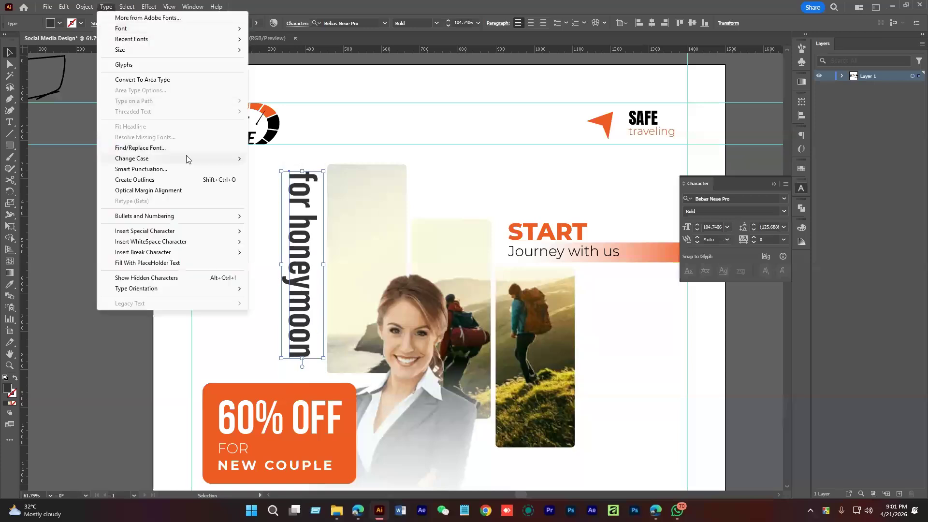
pyautogui.moveTo(186, 158)
pyautogui.click(284, 191)
# Set the FOR HONEYMOON text back to UPPERCASE after briefly checking Find Font
pyautogui.click(106, 7)
pyautogui.click(172, 147)
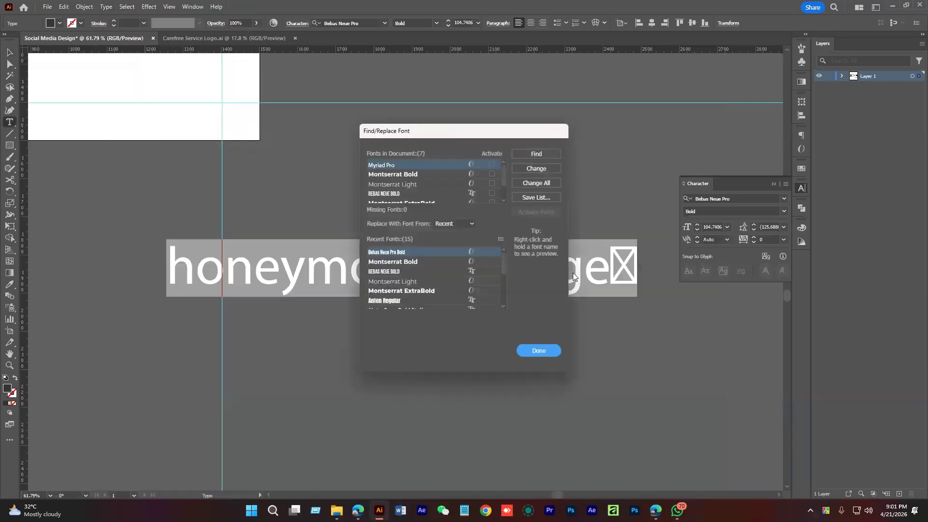
pyautogui.click(538, 350)
pyautogui.moveTo(391, 206); pyautogui.dragTo(564, 332)
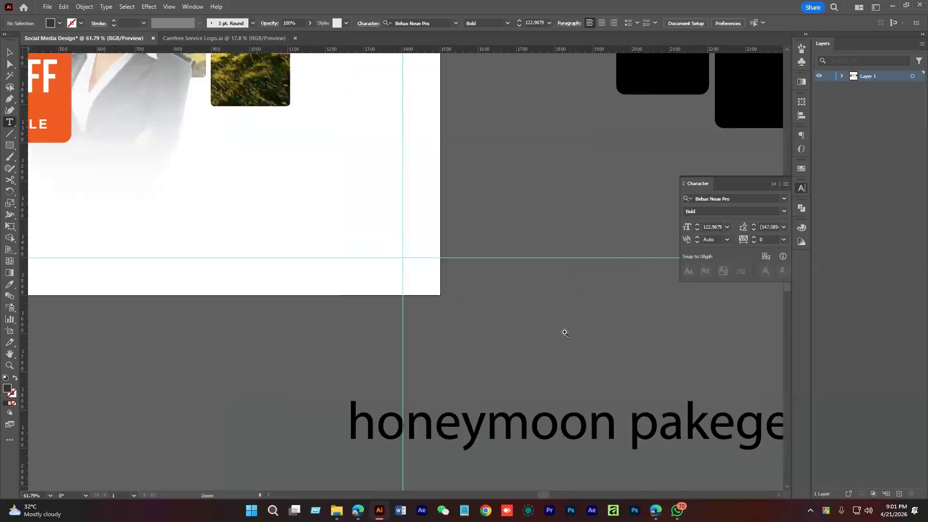
pyautogui.moveTo(520, 312); pyautogui.dragTo(374, 313)
pyautogui.press('v')
pyautogui.click(355, 234)
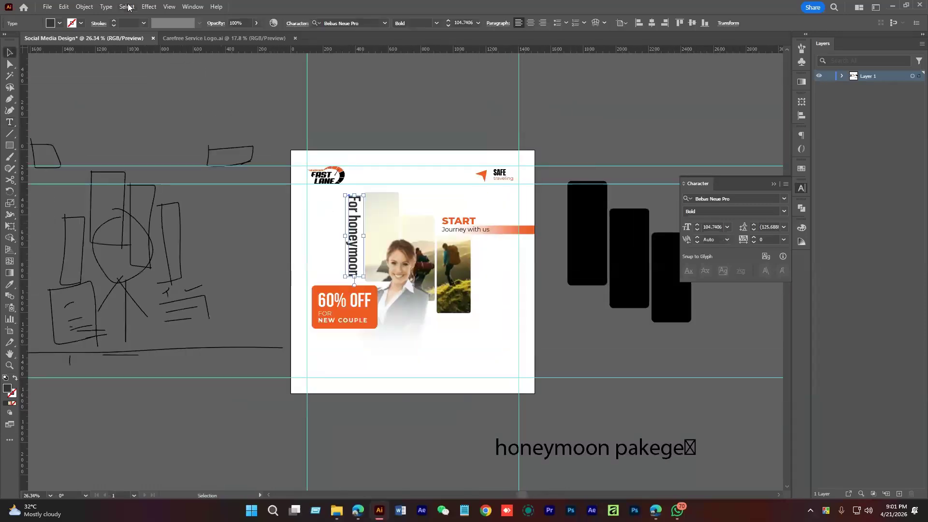
pyautogui.click(107, 6)
pyautogui.moveTo(232, 158)
pyautogui.click(271, 158)
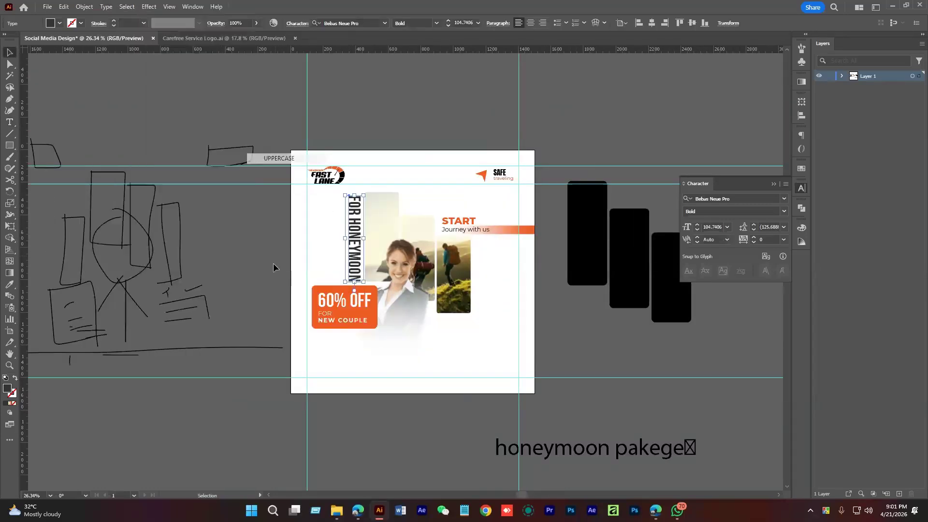
pyautogui.click(311, 263)
pyautogui.moveTo(310, 263); pyautogui.dragTo(348, 261)
pyautogui.click(354, 241)
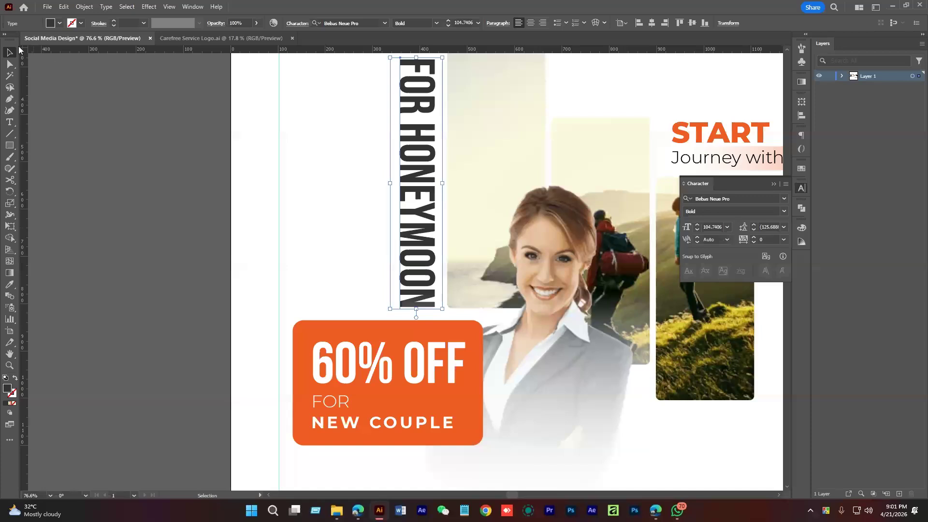
# Change the FOR HONEYMOON fill to light grey #b7b7b7
pyautogui.doubleClick(10, 390)
pyautogui.moveTo(825, 255); pyautogui.dragTo(843, 190)
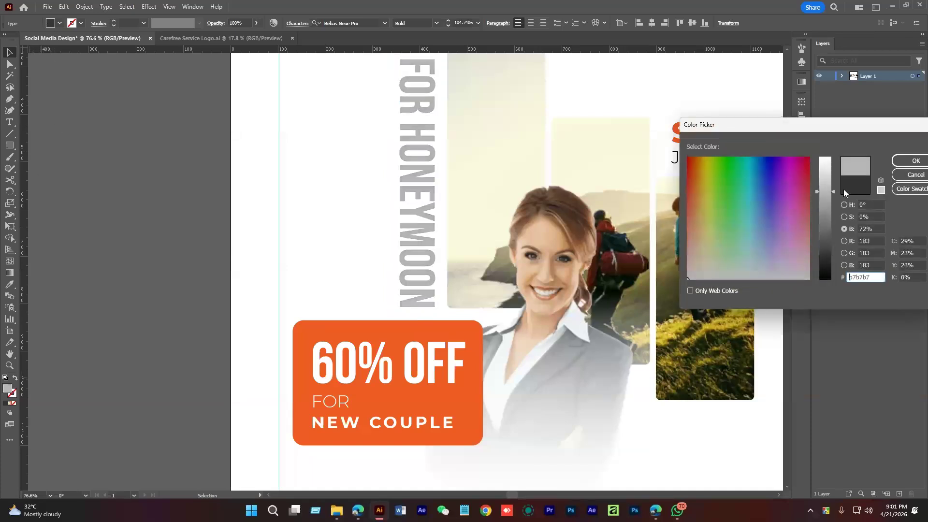
pyautogui.press('Return')
pyautogui.click(260, 213)
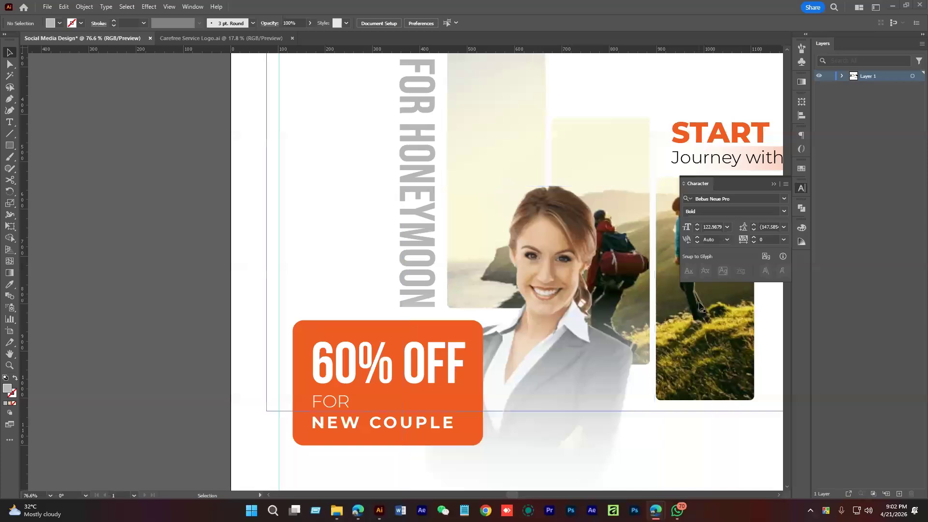
# Stretch the top of the FOR HONEYMOON text slightly taller
pyautogui.scroll(3, 463, 285)
pyautogui.keyDown('alt'); pyautogui.click(463, 284); pyautogui.keyUp('alt')
pyautogui.press('v')
pyautogui.click(387, 194)
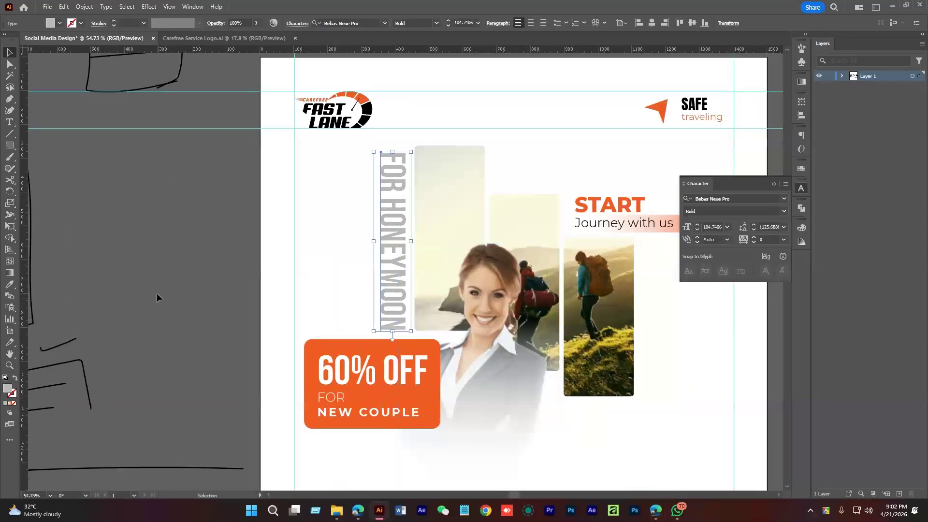
pyautogui.scroll(-3, 155, 292)
pyautogui.click(478, 389)
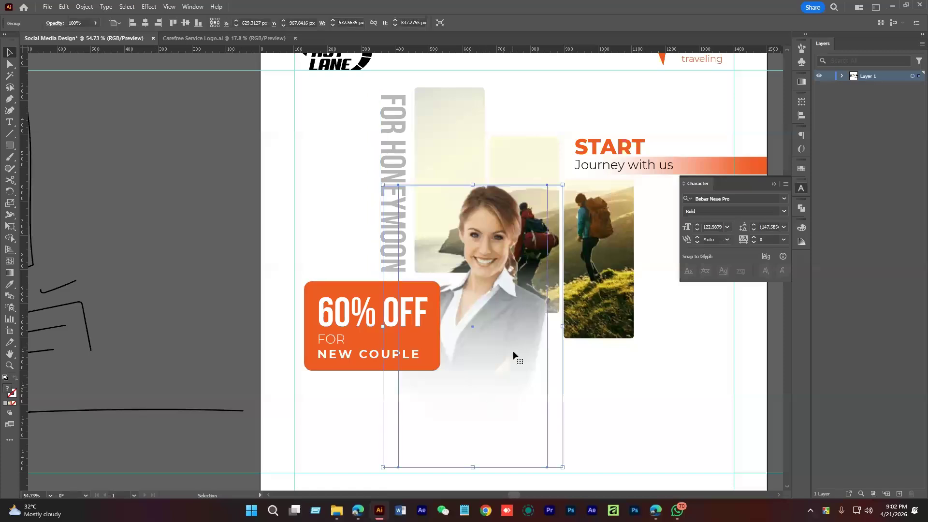
pyautogui.click(384, 164)
pyautogui.click(178, 203)
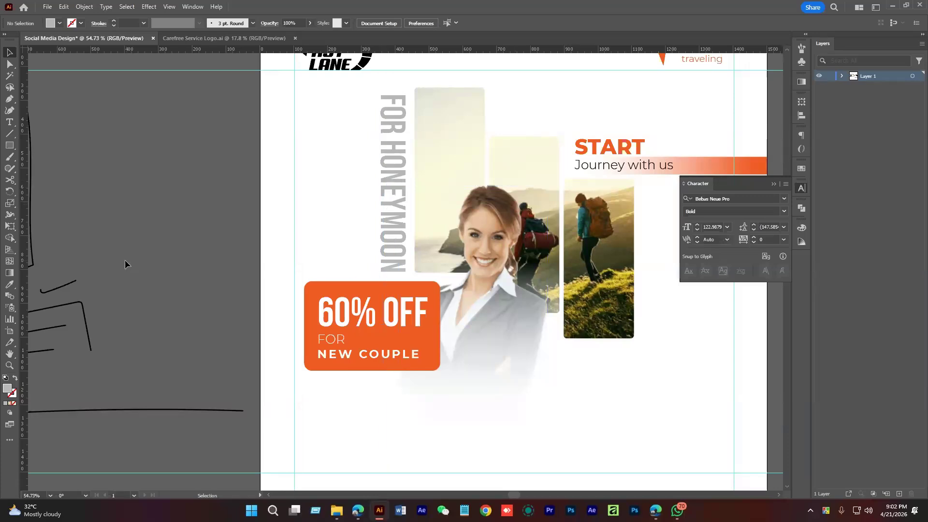
pyautogui.click(396, 145)
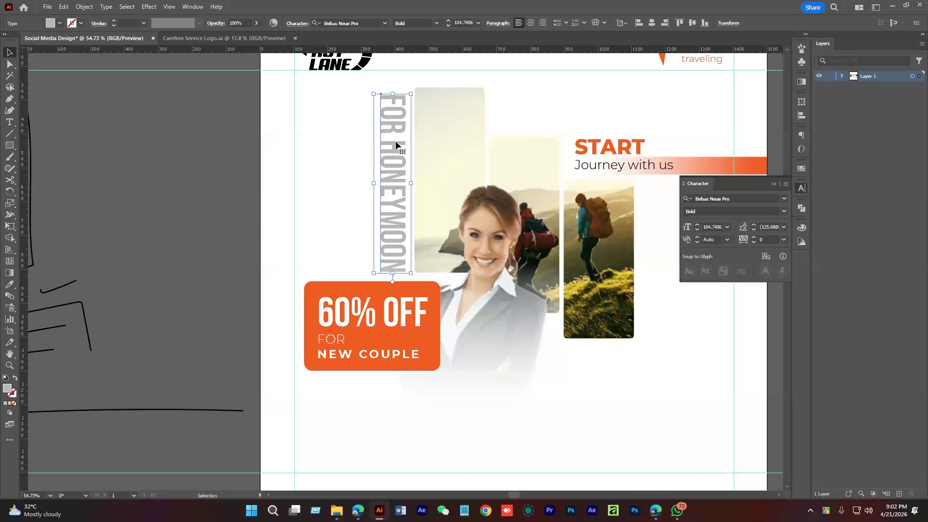
pyautogui.moveTo(392, 94); pyautogui.dragTo(392, 91)
# Extend the text's bottom edge slightly and frame the whole artboard
pyautogui.click(286, 168)
pyautogui.click(394, 179)
pyautogui.moveTo(392, 277); pyautogui.dragTo(392, 276)
pyautogui.hotkey('ctrl', 'shift', 'a')
pyautogui.moveTo(481, 247); pyautogui.dragTo(403, 302)
pyautogui.click(431, 249)
pyautogui.moveTo(408, 251); pyautogui.dragTo(455, 271)
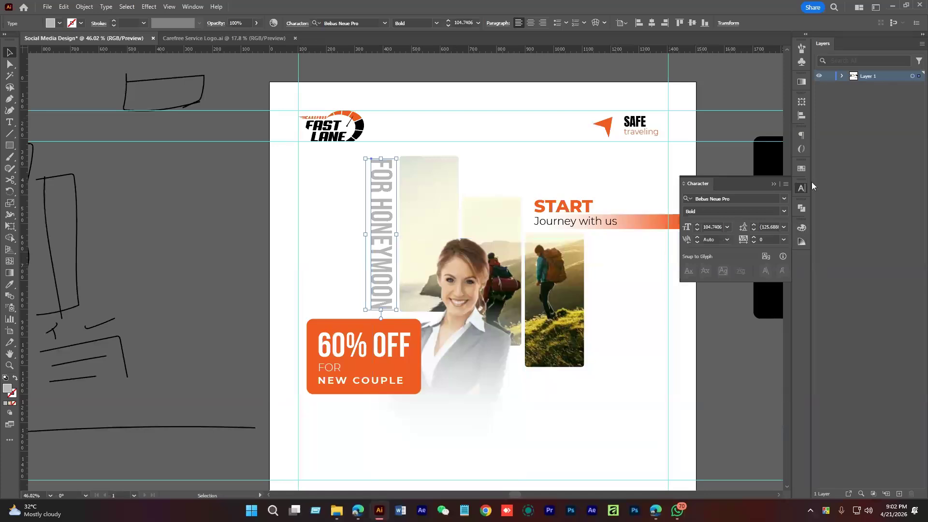
# Open the Appearance panel and browse the fx effects list without applying any effect
pyautogui.click(801, 101)
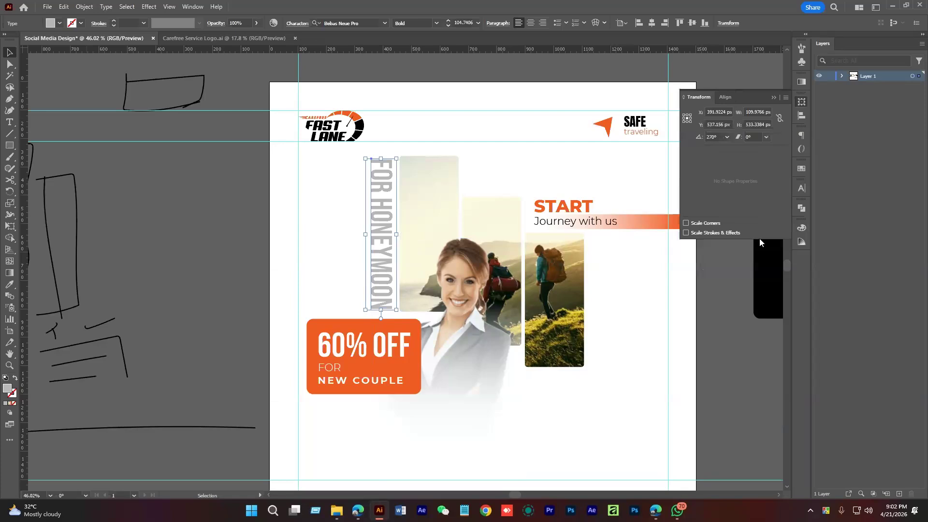
pyautogui.click(185, 7)
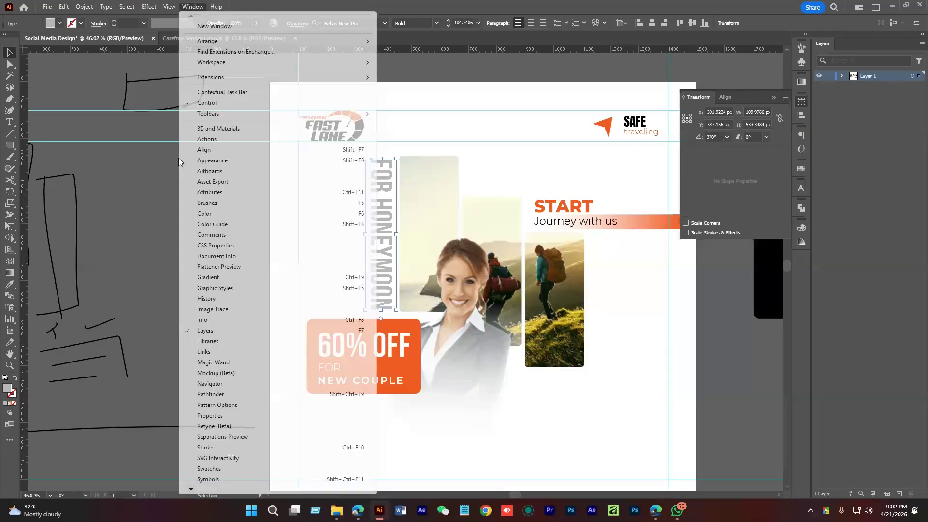
pyautogui.click(216, 161)
pyautogui.moveTo(432, 172); pyautogui.dragTo(804, 271)
pyautogui.click(768, 255)
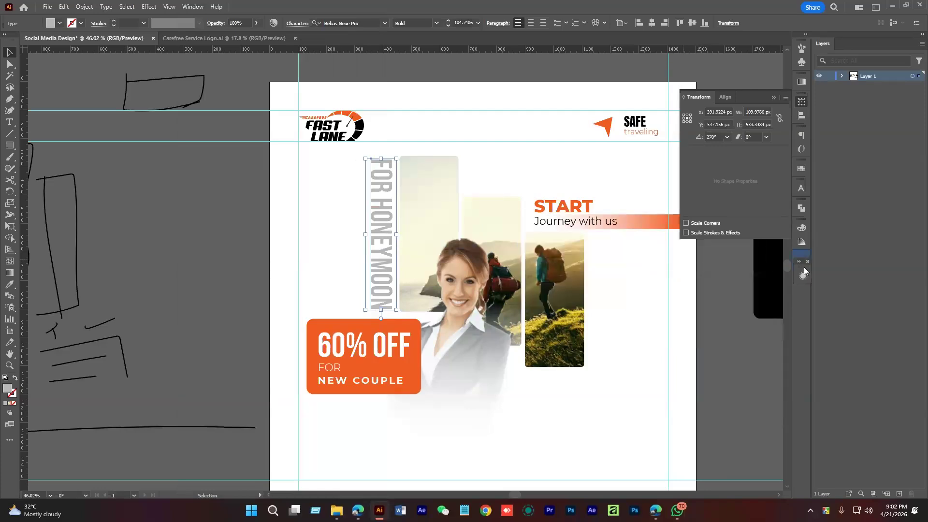
pyautogui.click(801, 261)
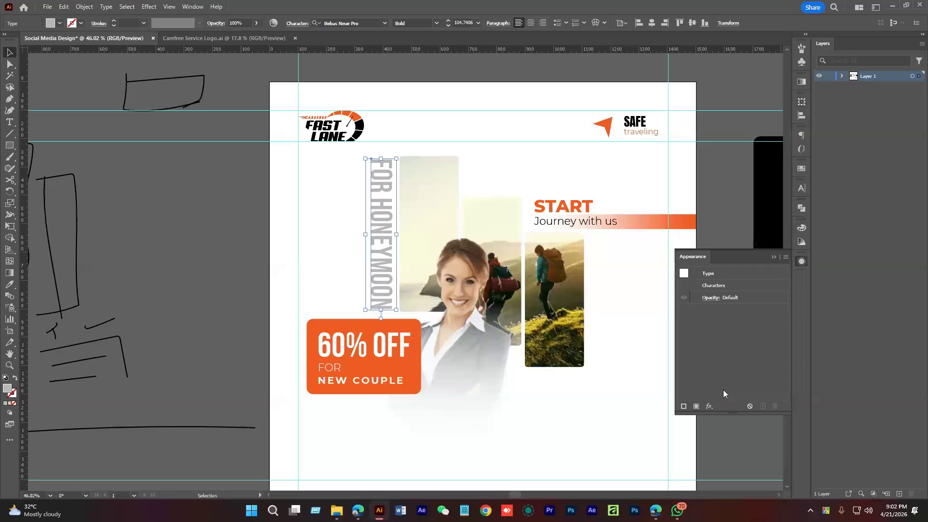
pyautogui.click(709, 406)
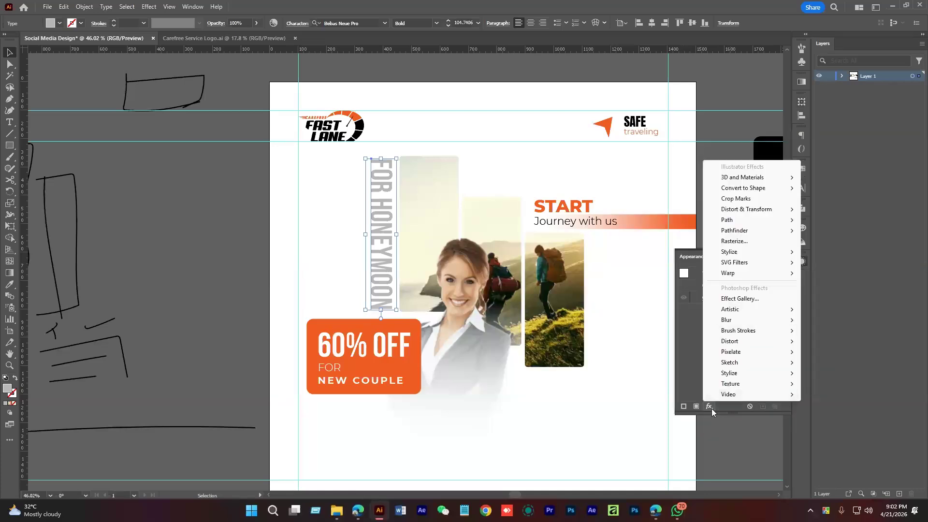
pyautogui.moveTo(744, 385)
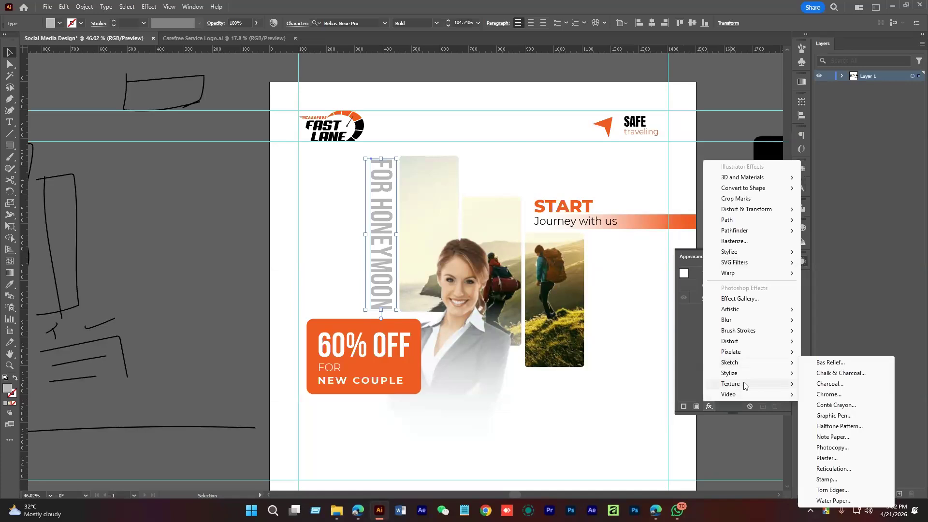
pyautogui.moveTo(760, 222)
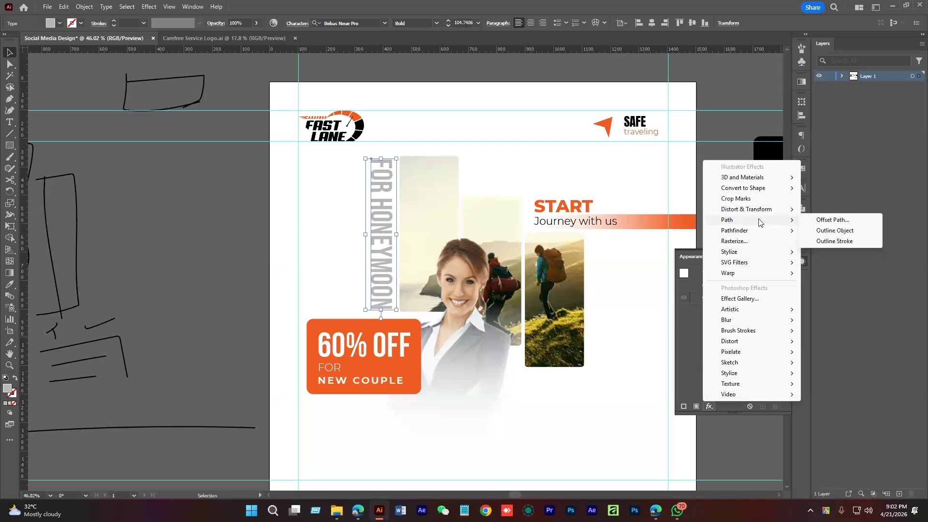
pyautogui.moveTo(747, 331)
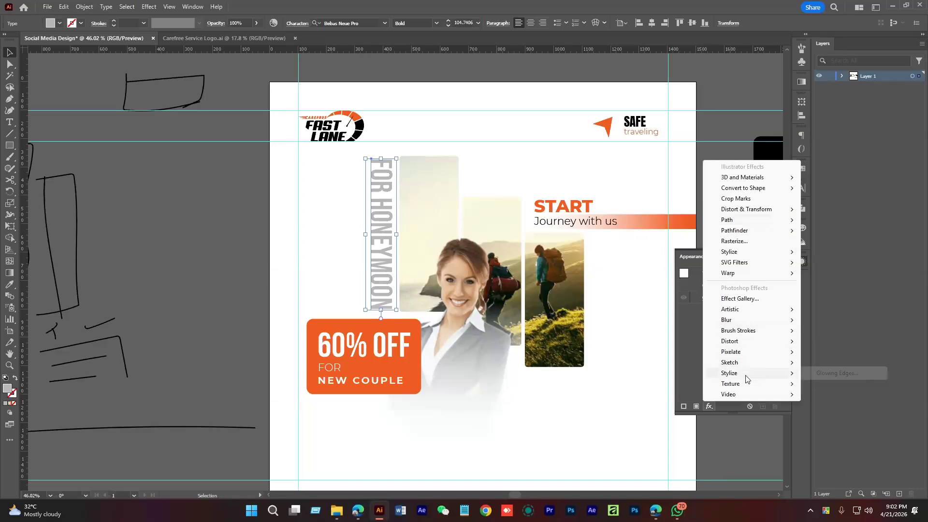
pyautogui.moveTo(751, 353)
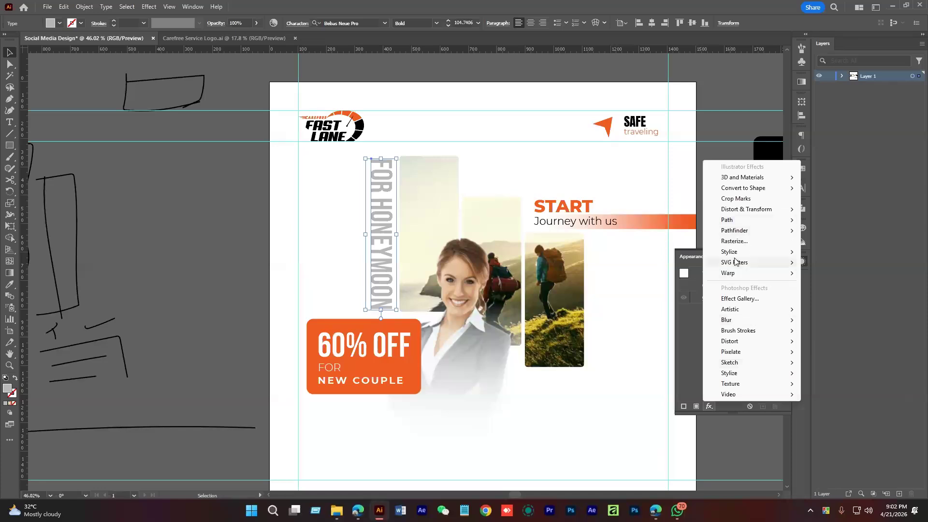
pyautogui.click(695, 357)
pyautogui.click(773, 258)
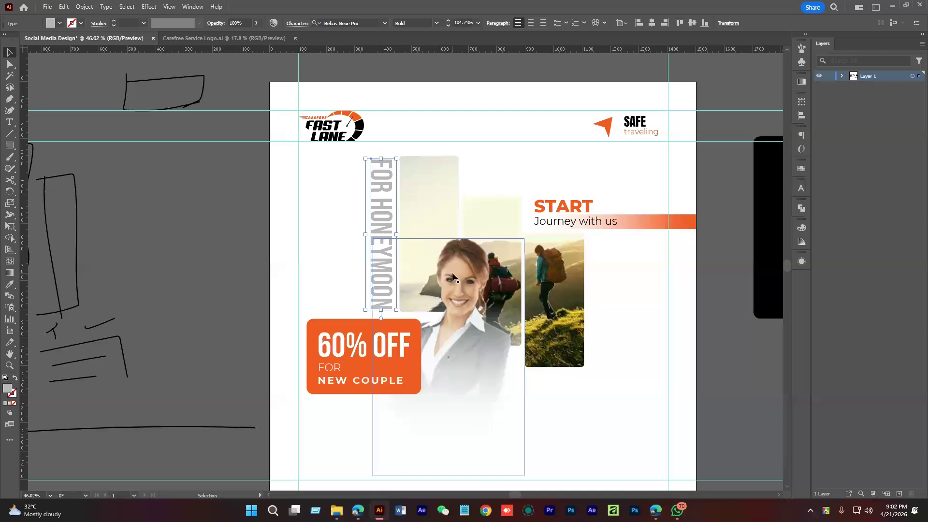
# Convert the FOR HONEYMOON text to outlines via Create Outlines
pyautogui.click(358, 208)
pyautogui.moveTo(379, 199); pyautogui.dragTo(402, 209)
pyautogui.click(403, 211)
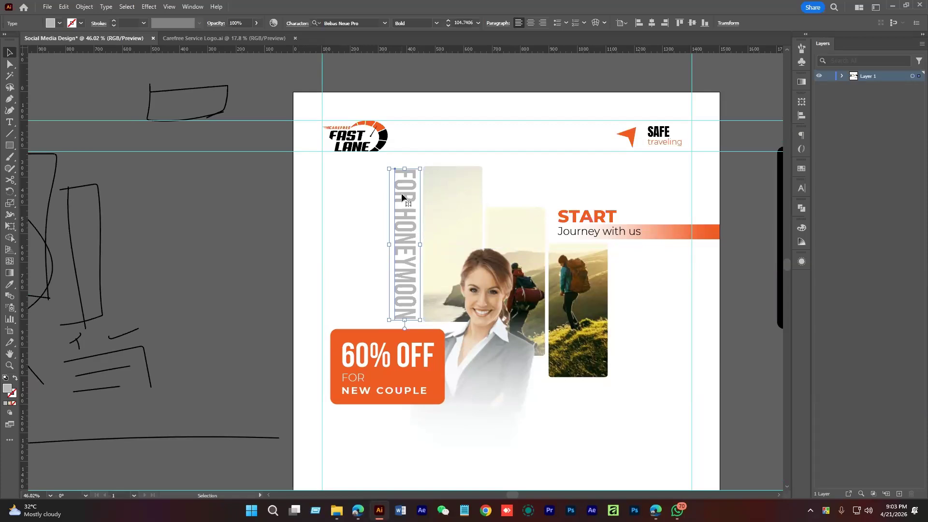
pyautogui.rightClick(387, 183)
pyautogui.click(421, 323)
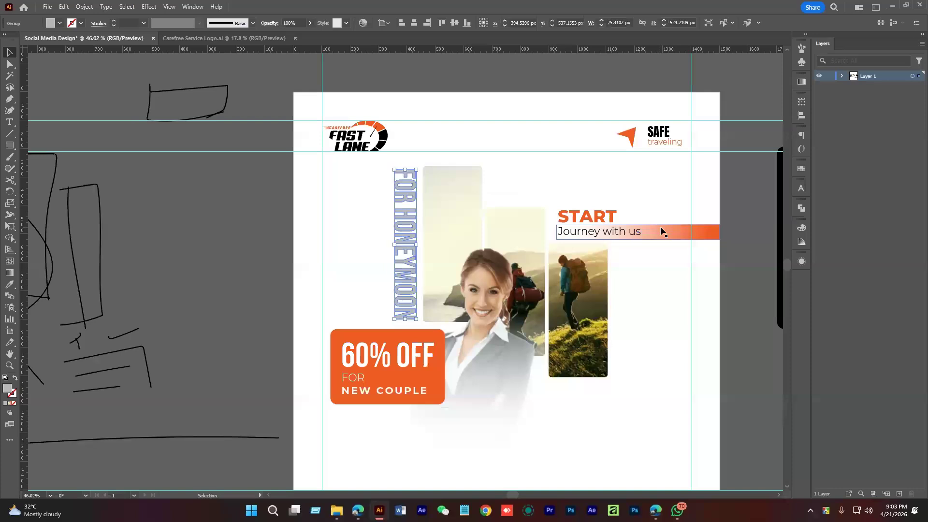
# Give the outlined FOR HONEYMOON group a gradient whose end stop is grey
pyautogui.press('b')
pyautogui.press('v')
pyautogui.click(350, 231)
pyautogui.scroll(1, 350, 231)
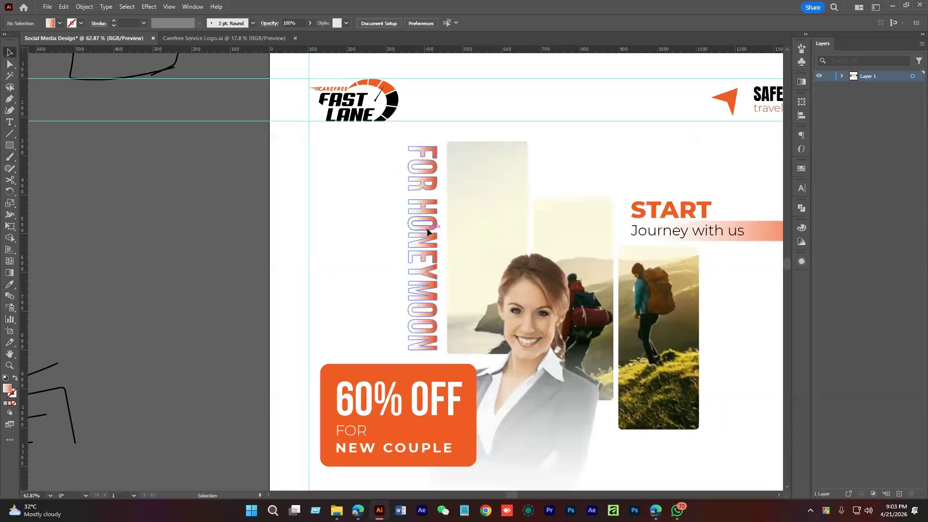
pyautogui.click(427, 228)
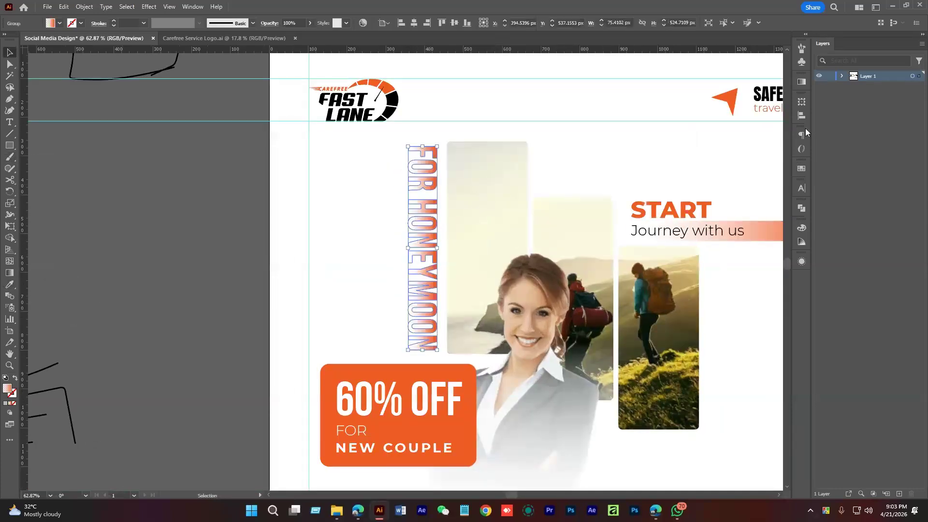
pyautogui.click(801, 81)
pyautogui.moveTo(770, 158); pyautogui.dragTo(777, 161)
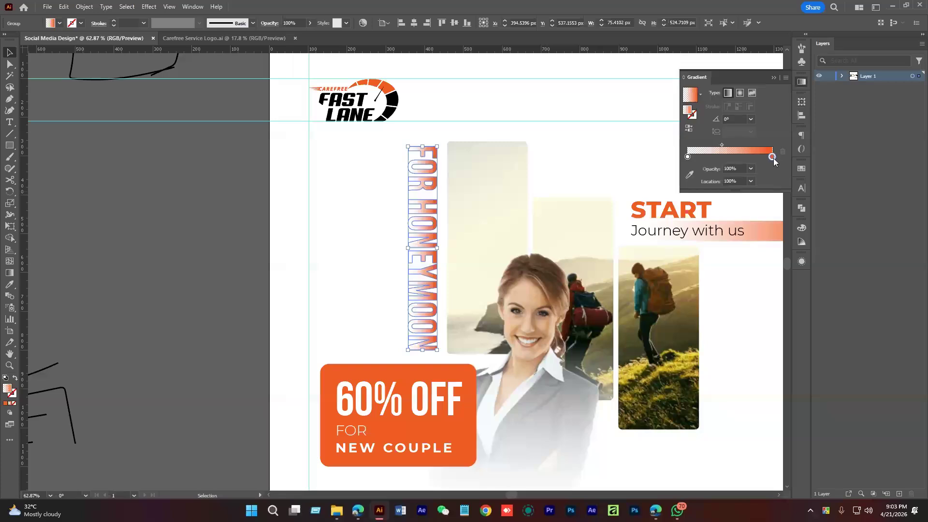
pyautogui.doubleClick(772, 158)
pyautogui.click(721, 207)
pyautogui.click(716, 208)
pyautogui.click(578, 120)
# Drag a horizontal gradient across the lettering with the Gradient tool
pyautogui.scroll(2, 560, 201)
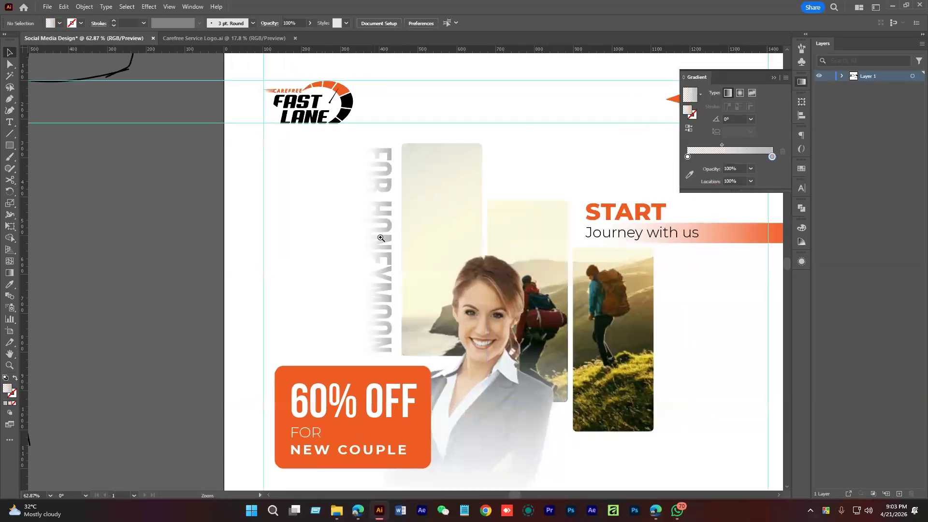
pyautogui.click(385, 263)
pyautogui.click(377, 236)
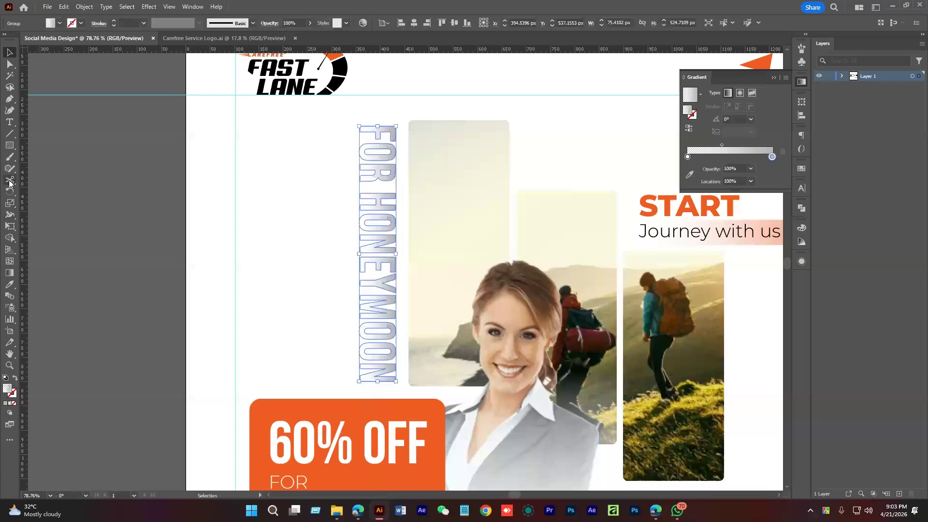
pyautogui.click(10, 272)
pyautogui.moveTo(323, 239); pyautogui.dragTo(405, 239)
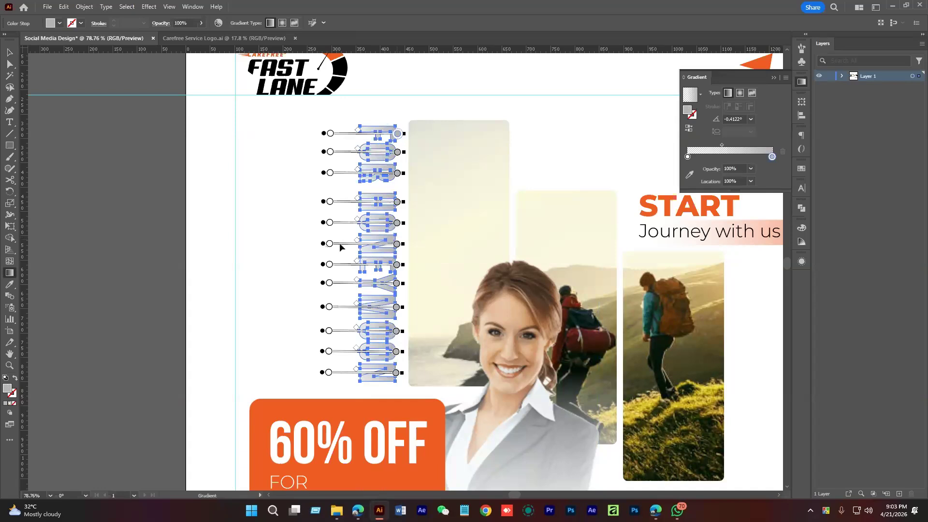
pyautogui.moveTo(343, 242); pyautogui.dragTo(347, 242)
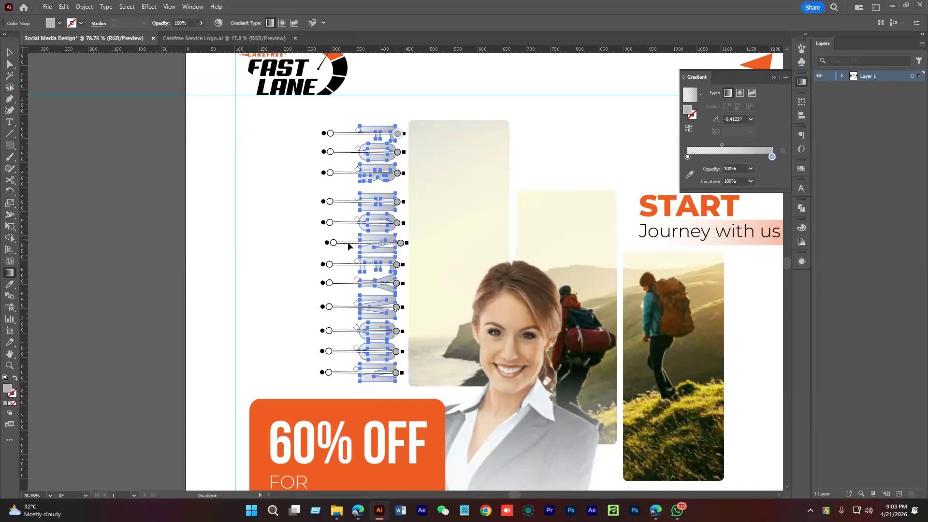
pyautogui.click(11, 52)
pyautogui.click(277, 197)
# Reapply one continuous horizontal gradient across the whole FOR HONEYMOON lettering
pyautogui.click(383, 220)
pyautogui.press('g')
pyautogui.moveTo(329, 283); pyautogui.dragTo(390, 266)
pyautogui.moveTo(353, 216); pyautogui.dragTo(429, 219)
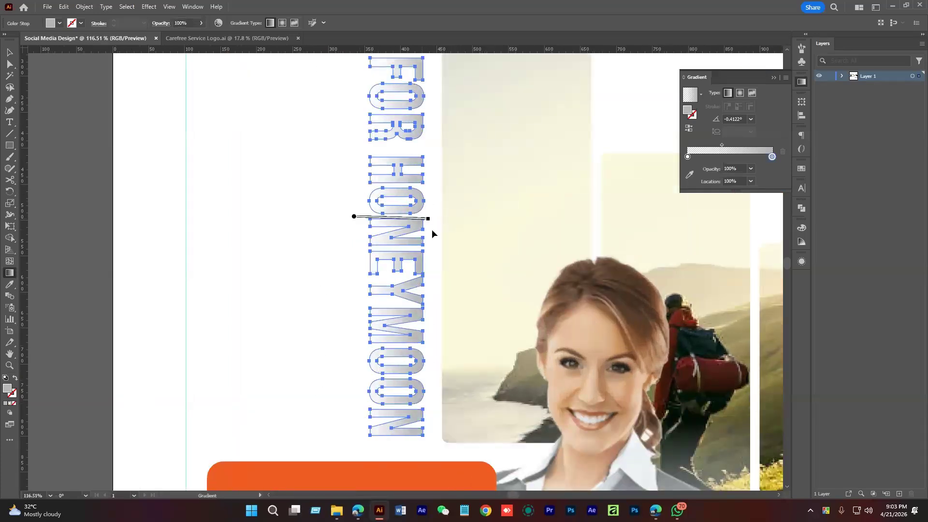
pyautogui.press('v')
pyautogui.click(344, 256)
pyautogui.scroll(-5, 345, 256)
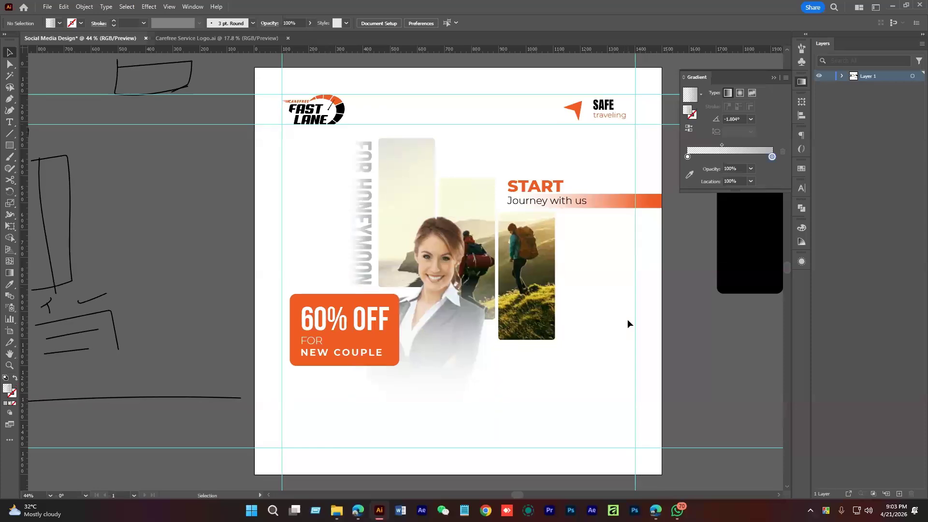
# Duplicate the START heading below the photos and retype it as 'Regula Price'
pyautogui.moveTo(628, 319); pyautogui.dragTo(529, 351)
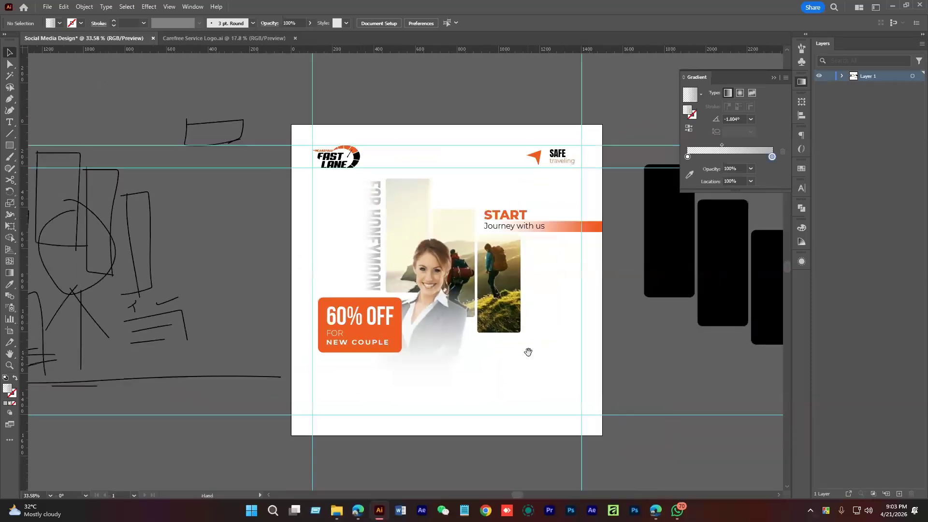
pyautogui.moveTo(435, 386); pyautogui.dragTo(447, 338)
pyautogui.moveTo(438, 338); pyautogui.dragTo(452, 337)
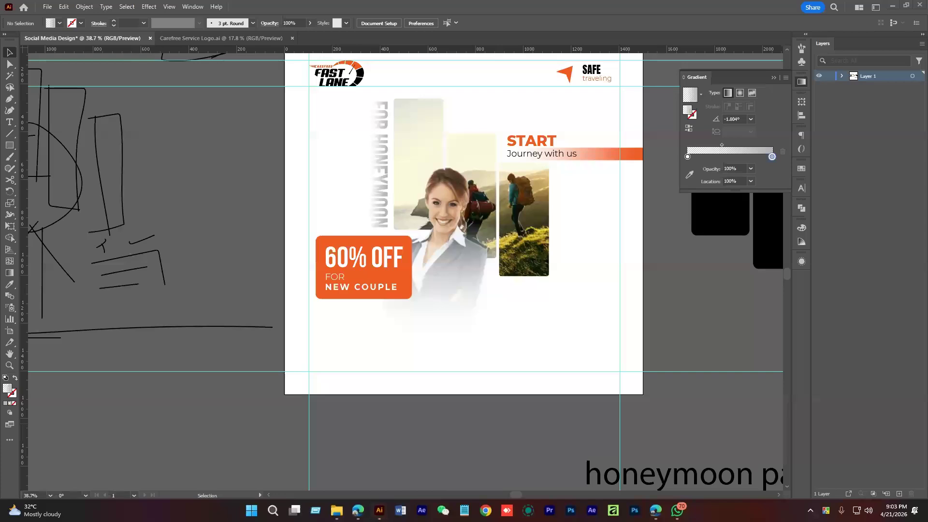
pyautogui.press('space')
pyautogui.moveTo(511, 422); pyautogui.dragTo(509, 408)
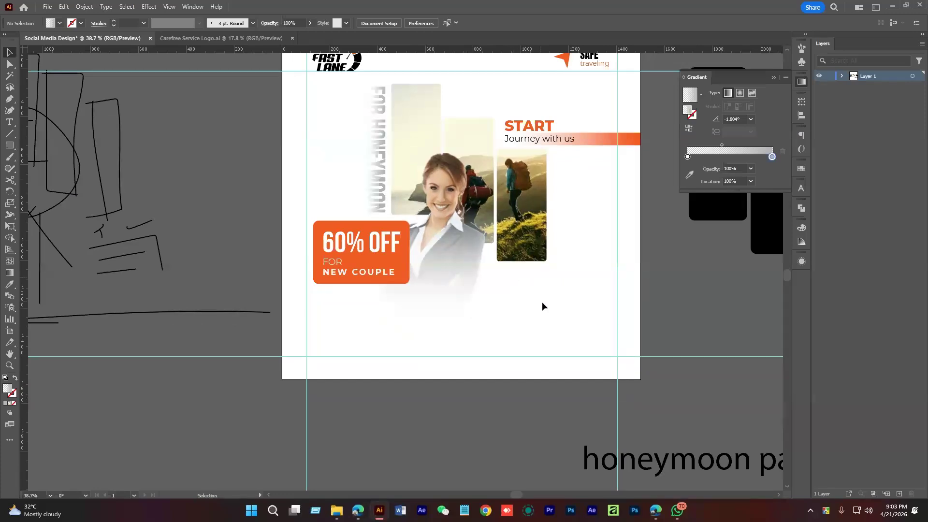
pyautogui.scroll(2, 542, 303)
pyautogui.moveTo(516, 309); pyautogui.dragTo(510, 319)
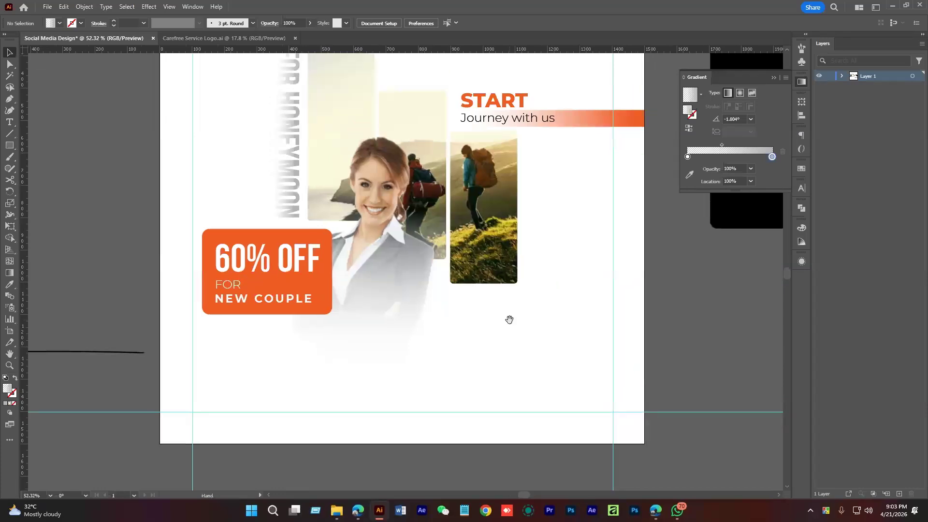
pyautogui.click(519, 101)
pyautogui.moveTo(503, 101); pyautogui.dragTo(508, 311)
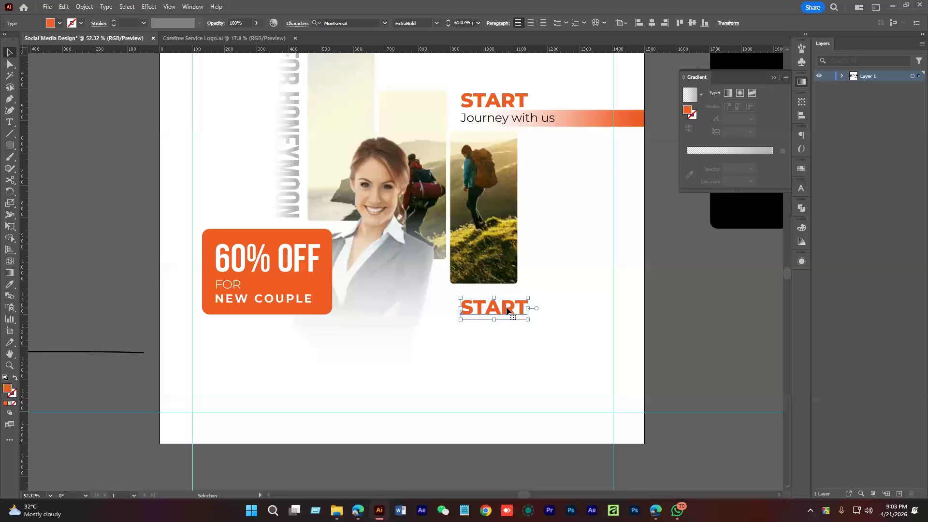
pyautogui.doubleClick(507, 310)
pyautogui.write('Regula Price')
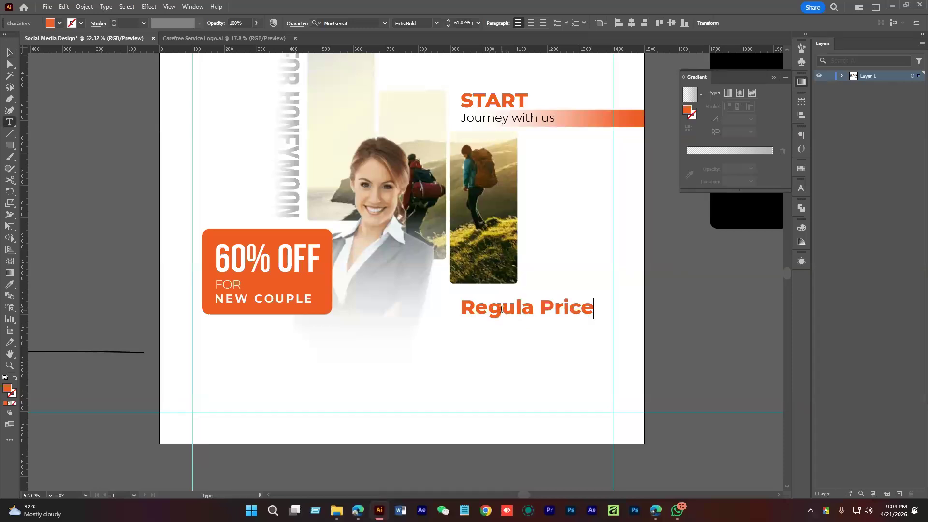
pyautogui.click(11, 52)
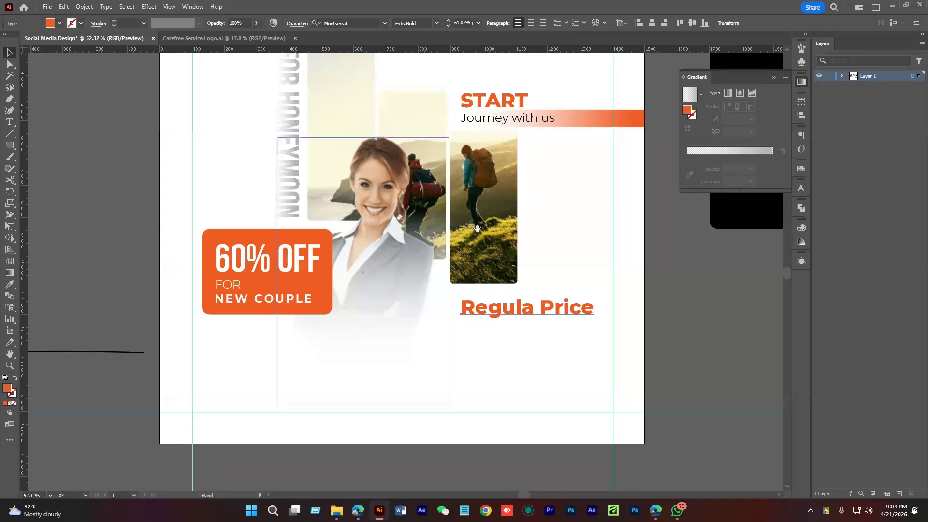
# Make the heading UPPERCASE while keeping the ExtraBold weight
pyautogui.moveTo(477, 228); pyautogui.dragTo(465, 291)
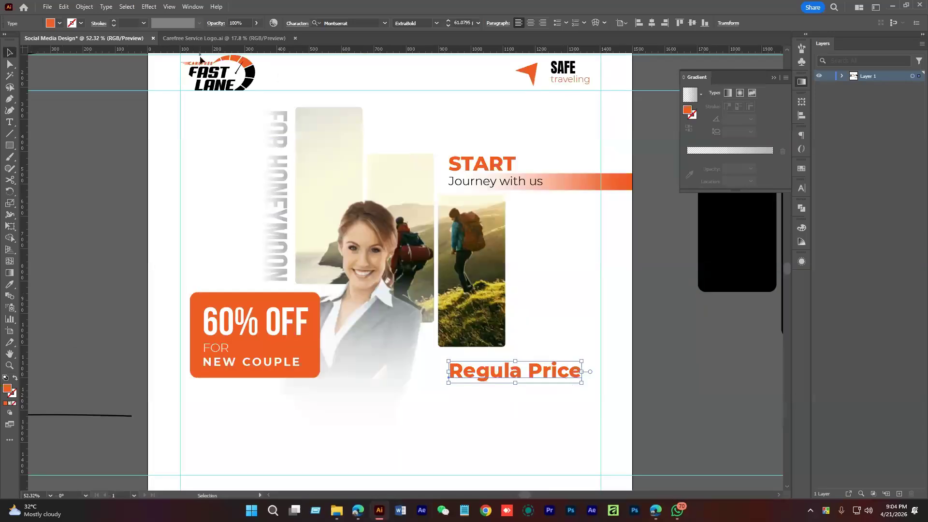
pyautogui.click(105, 7)
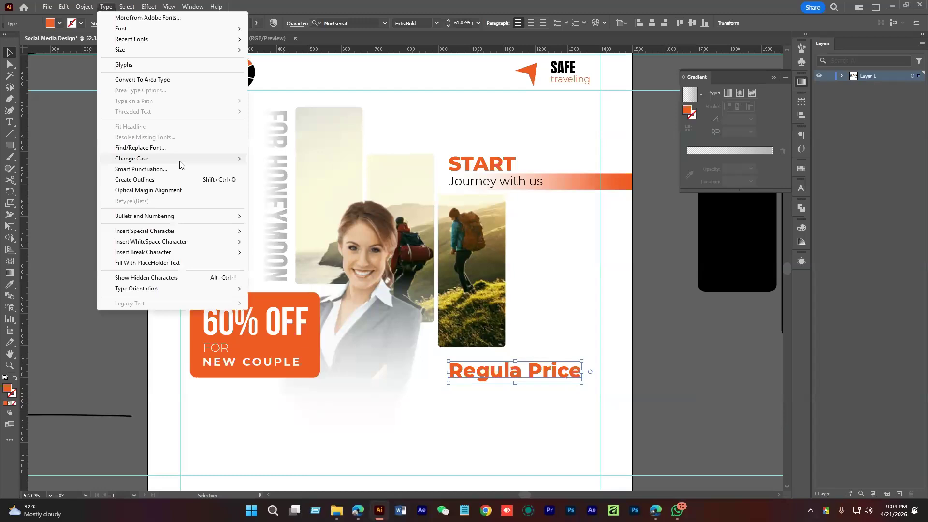
pyautogui.click(271, 159)
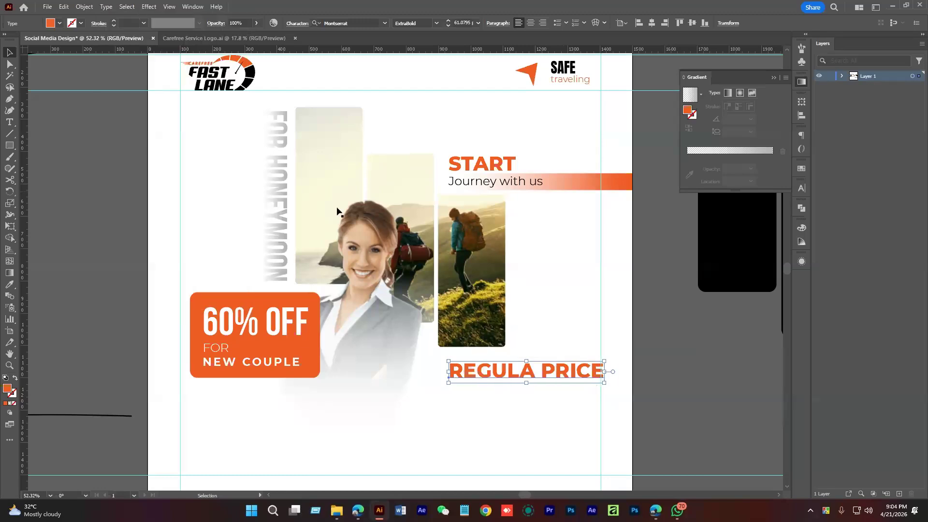
pyautogui.click(437, 23)
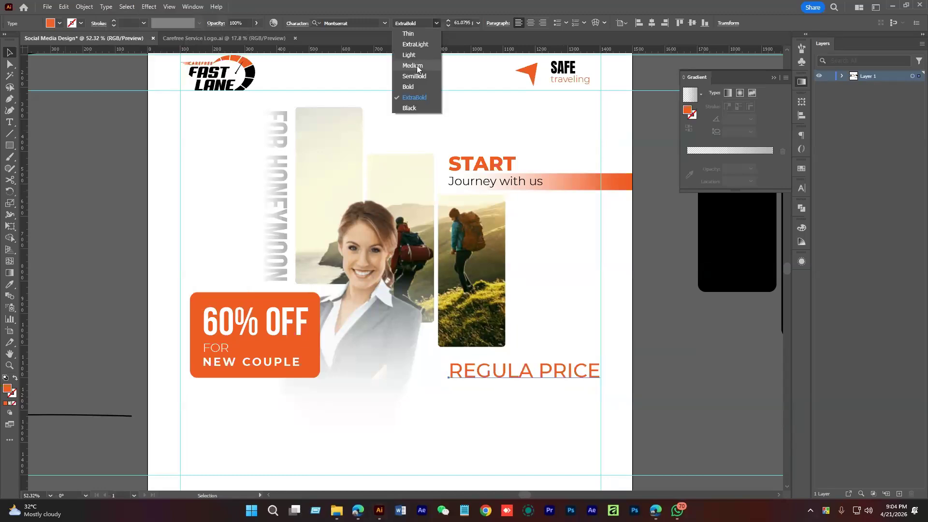
pyautogui.click(416, 65)
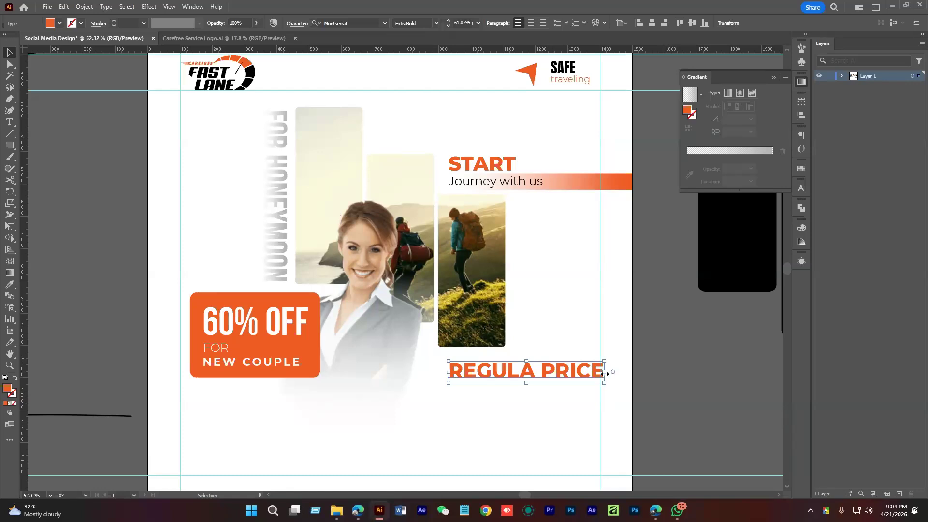
# Narrow the REGULA PRICE frame to the right guide and nudge it up slightly
pyautogui.moveTo(605, 373); pyautogui.dragTo(601, 374)
pyautogui.click(549, 302)
pyautogui.moveTo(549, 301); pyautogui.dragTo(553, 166)
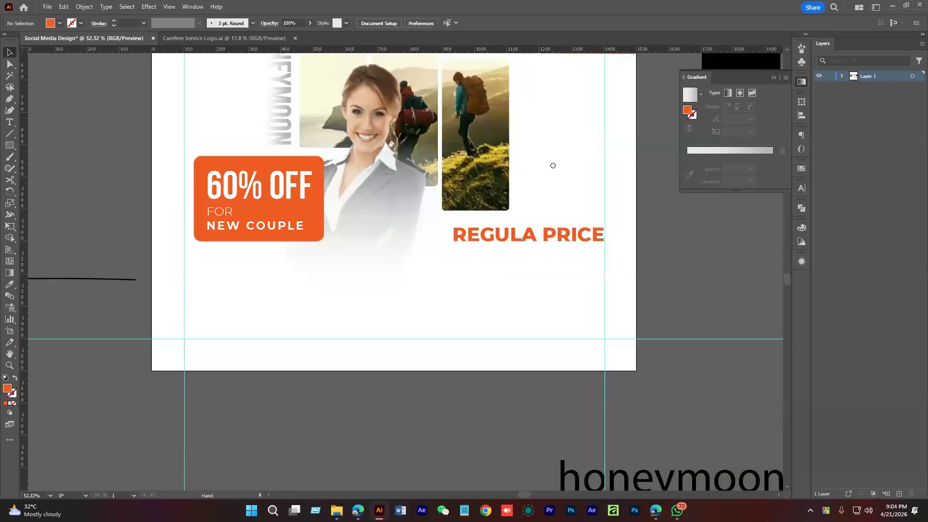
pyautogui.moveTo(489, 233); pyautogui.dragTo(489, 226)
pyautogui.click(521, 286)
pyautogui.moveTo(521, 286); pyautogui.dragTo(540, 307)
# Copy 'Journey with us' below the heading and retype it as '$599 USD per Night' in Medium
pyautogui.moveTo(555, 83); pyautogui.dragTo(542, 289)
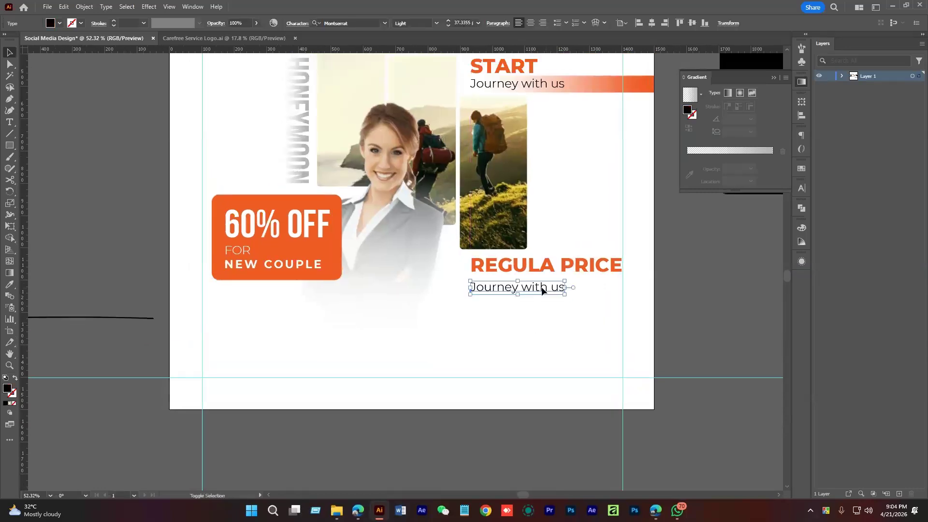
pyautogui.tripleClick(542, 289)
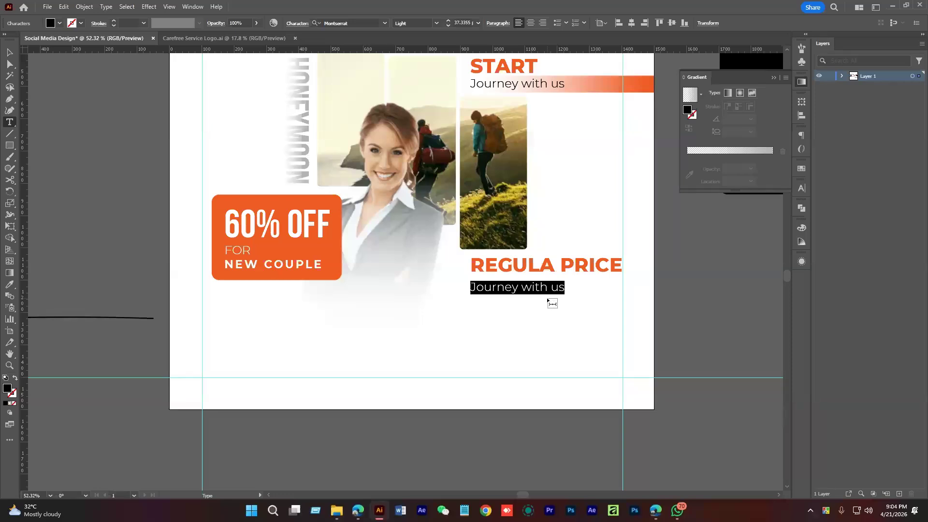
pyautogui.write('$')
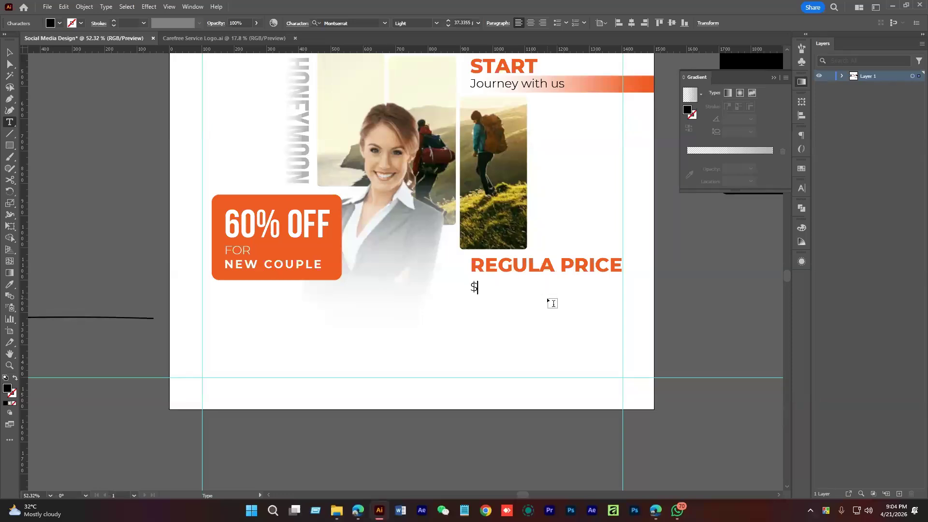
pyautogui.write('599 USD per Night')
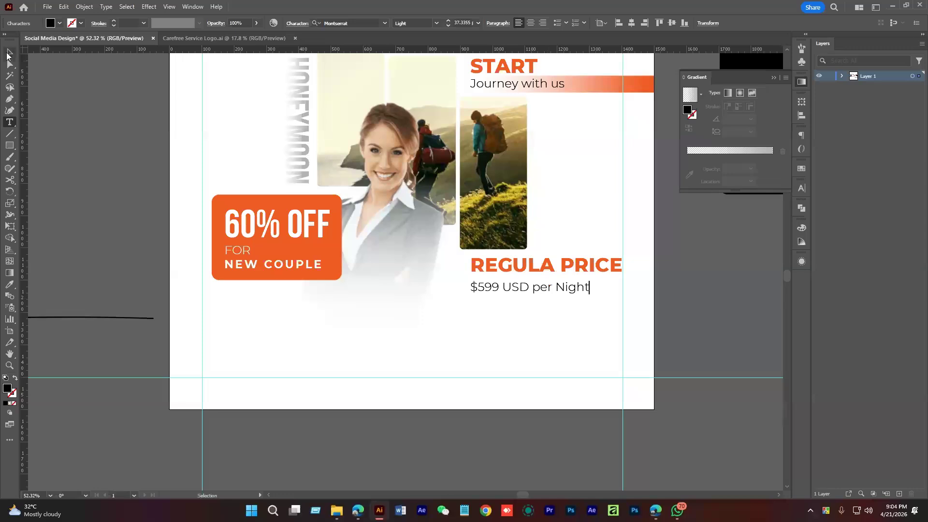
pyautogui.click(8, 52)
pyautogui.click(437, 23)
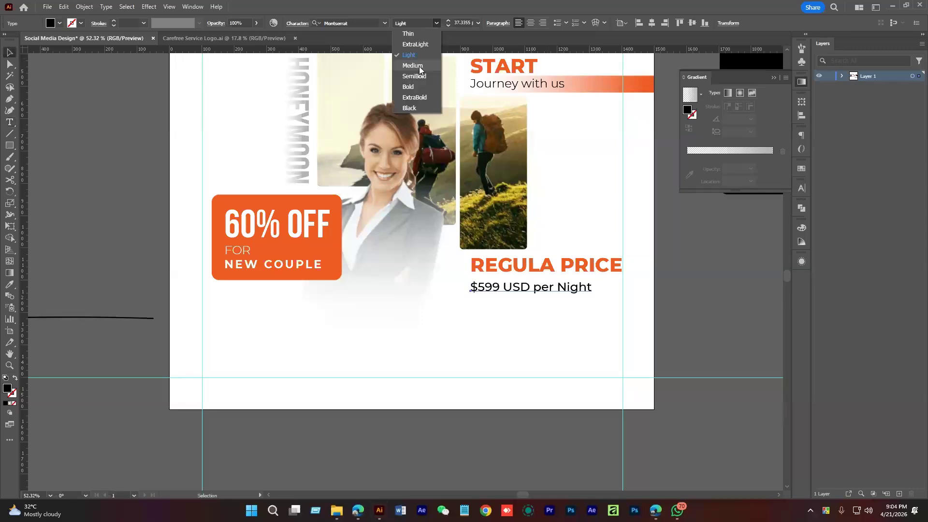
pyautogui.click(420, 67)
# Nudge the price line closer to the heading and duplicate it below
pyautogui.click(524, 310)
pyautogui.hotkey('ctrl', 'space')
pyautogui.click(524, 303)
pyautogui.moveTo(526, 280); pyautogui.dragTo(524, 271)
pyautogui.press('space')
pyautogui.moveTo(526, 302); pyautogui.dragTo(530, 280)
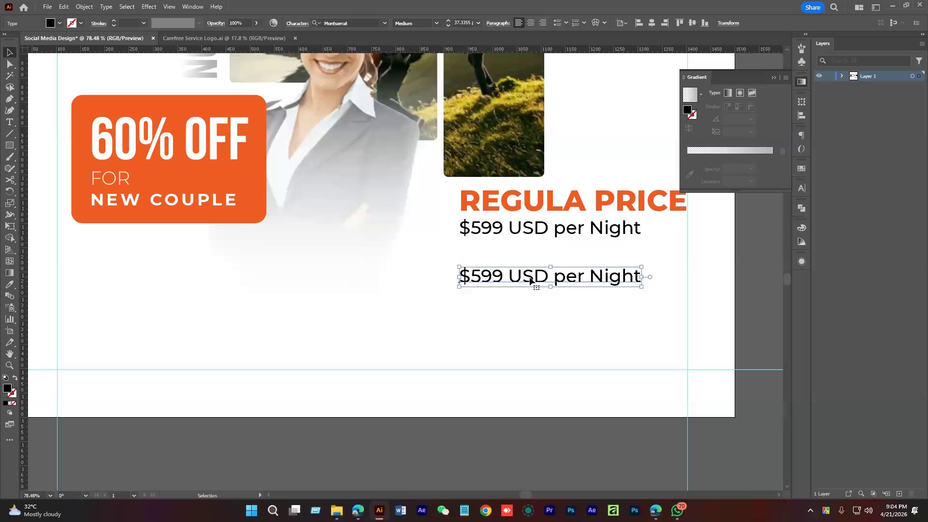
# Replace the copied line with three lines: Big Luxury Bed, 3times Food, Music and DJ
pyautogui.tripleClick(532, 280)
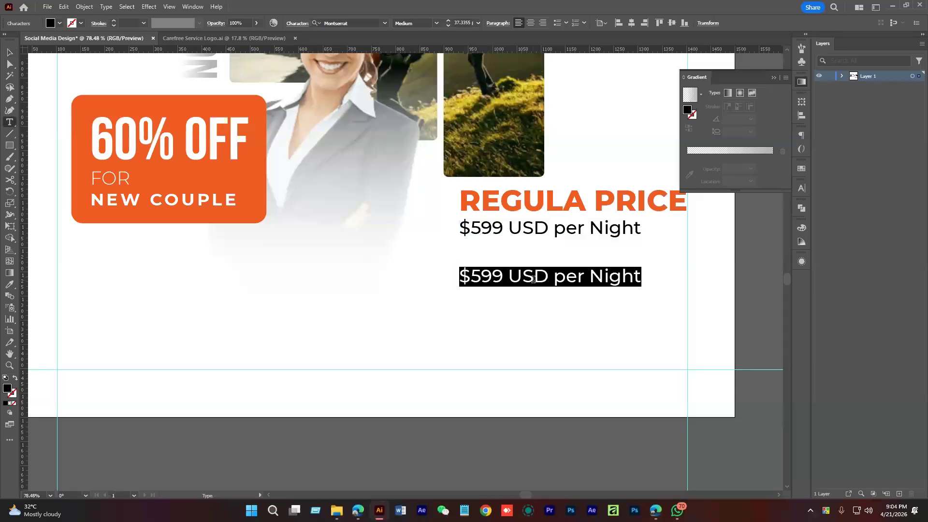
pyautogui.write('Big ')
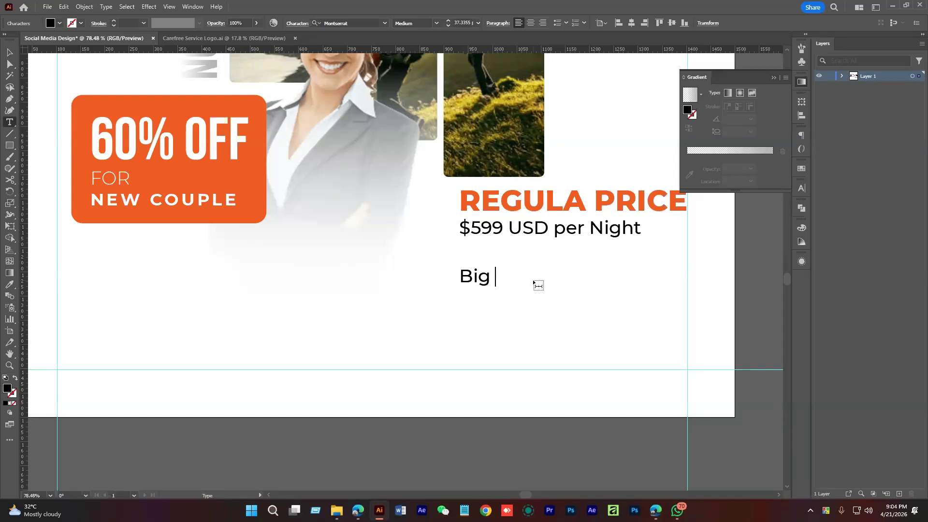
pyautogui.write('Bed with')
pyautogui.press('Left')
pyautogui.press('Left')
pyautogui.press('Left')
pyautogui.press('Left')
pyautogui.press('Left')
pyautogui.press('Left')
pyautogui.press('Left')
pyautogui.press('Left')
pyautogui.press('Left')
pyautogui.press('Left')
pyautogui.press('Left')
pyautogui.press('Right')
pyautogui.press('Right')
pyautogui.write('Lu')
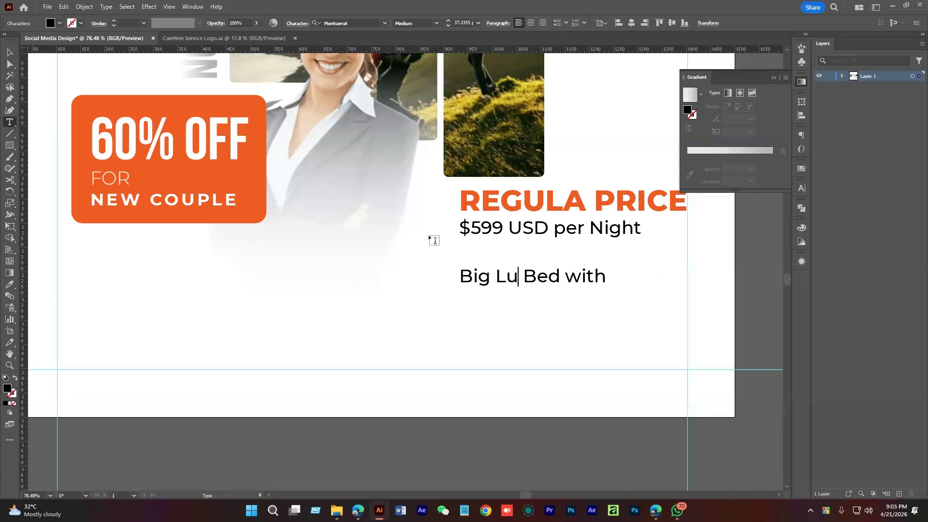
pyautogui.write('xury')
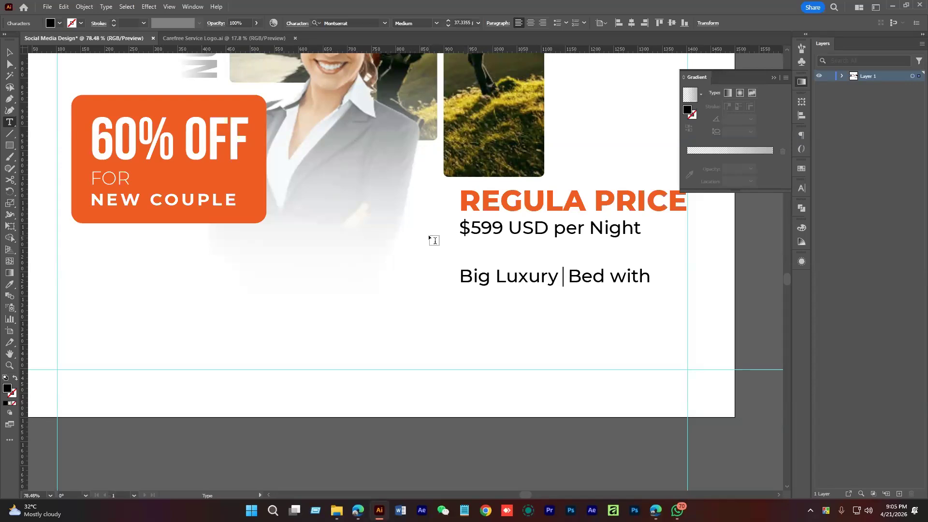
pyautogui.moveTo(605, 278); pyautogui.dragTo(710, 280)
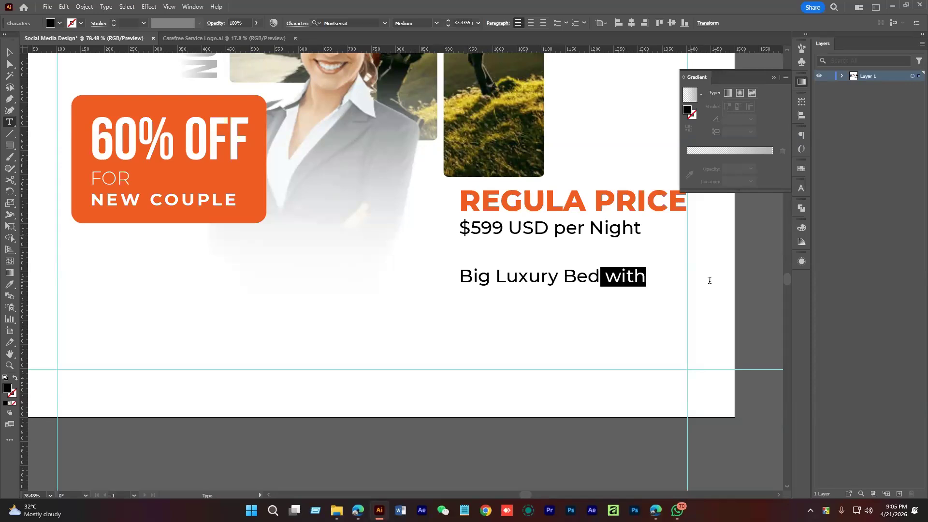
pyautogui.press('BackSpace')
pyautogui.press('Return')
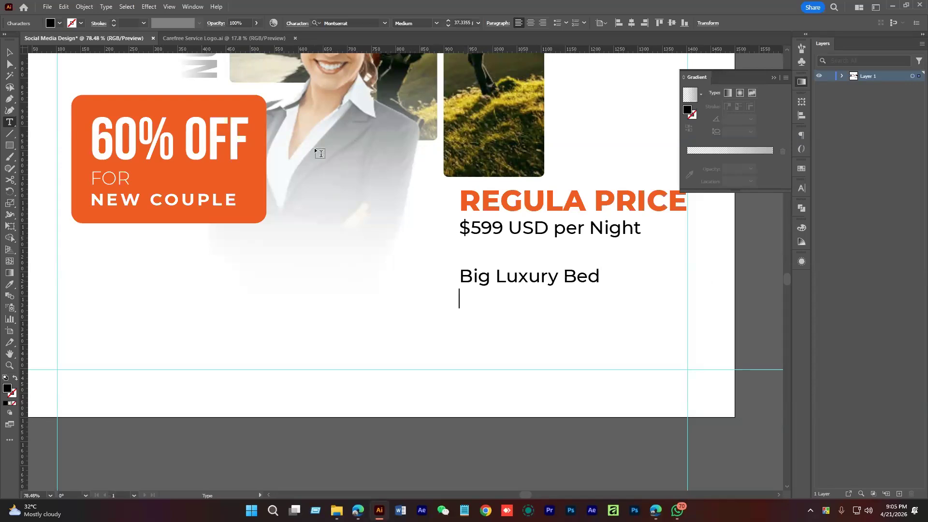
pyautogui.write('3times Food')
pyautogui.press('Return')
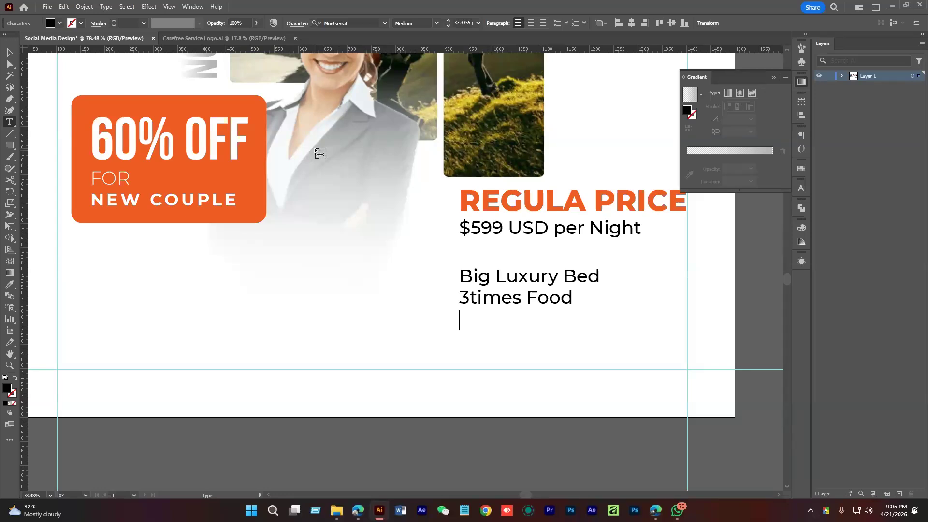
pyautogui.write('Music')
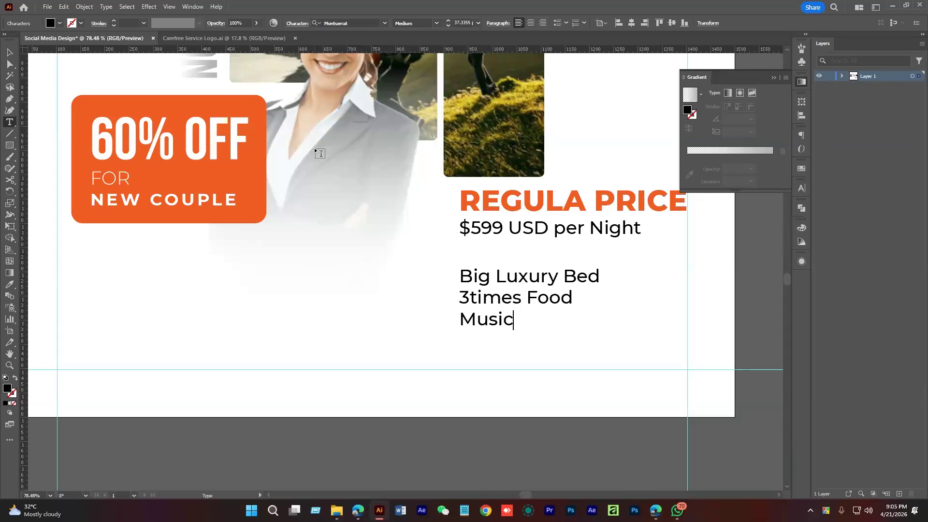
pyautogui.write(' and DJ')
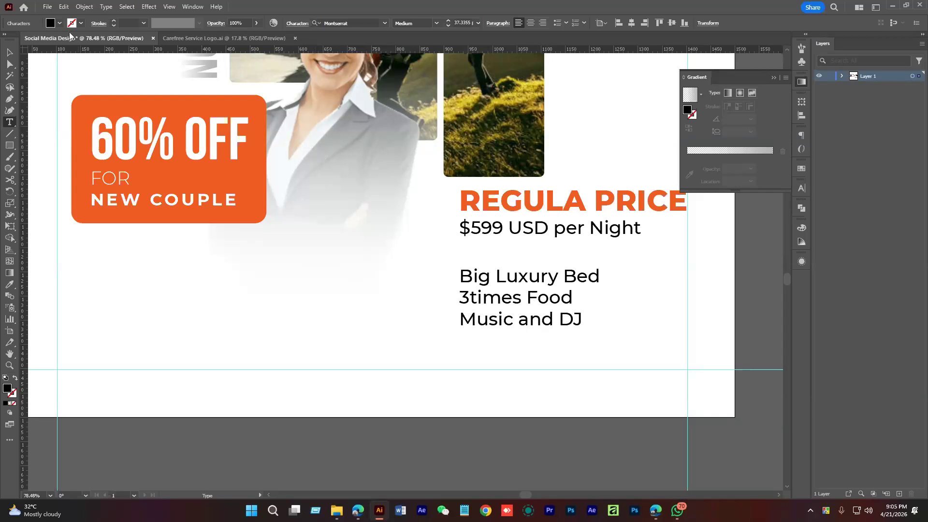
pyautogui.click(8, 53)
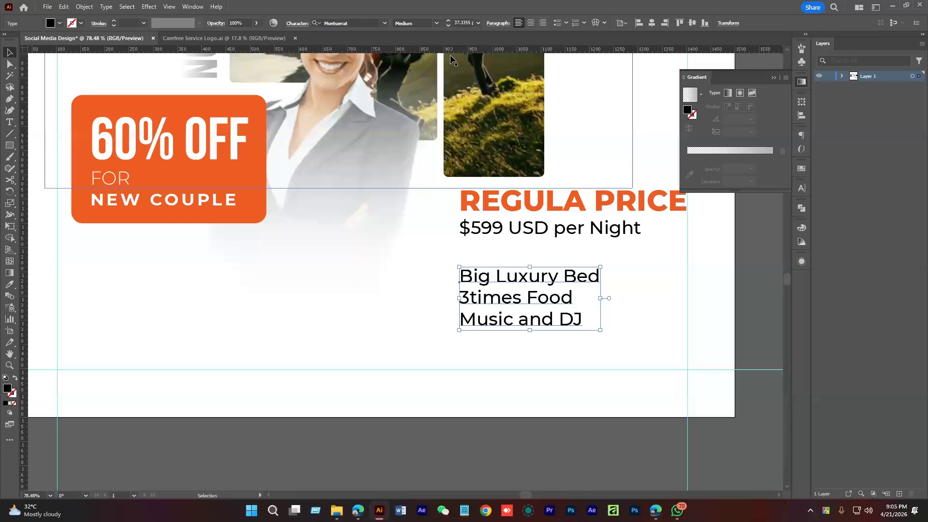
# Set the list to 25 pt and move it up just under the price line
pyautogui.click(463, 22)
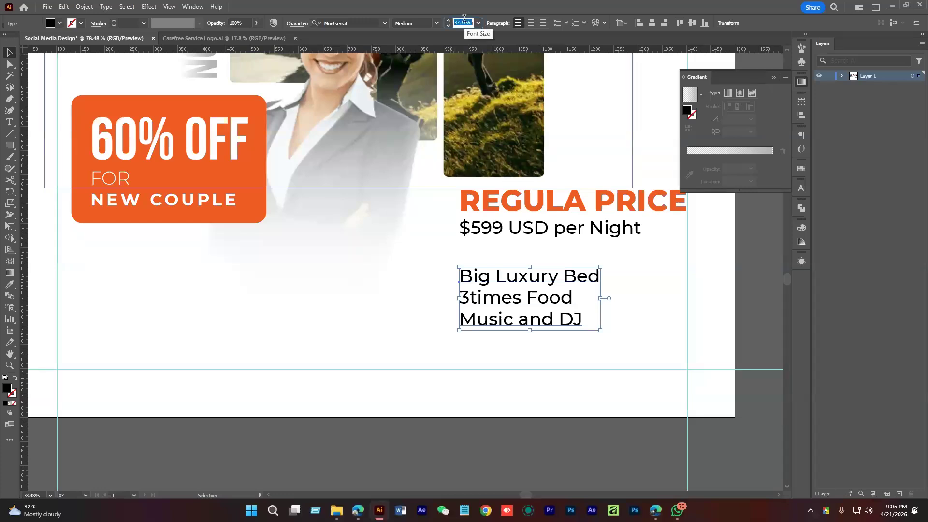
pyautogui.write('25')
pyautogui.press('Return')
pyautogui.click(493, 256)
pyautogui.moveTo(494, 286); pyautogui.dragTo(519, 261)
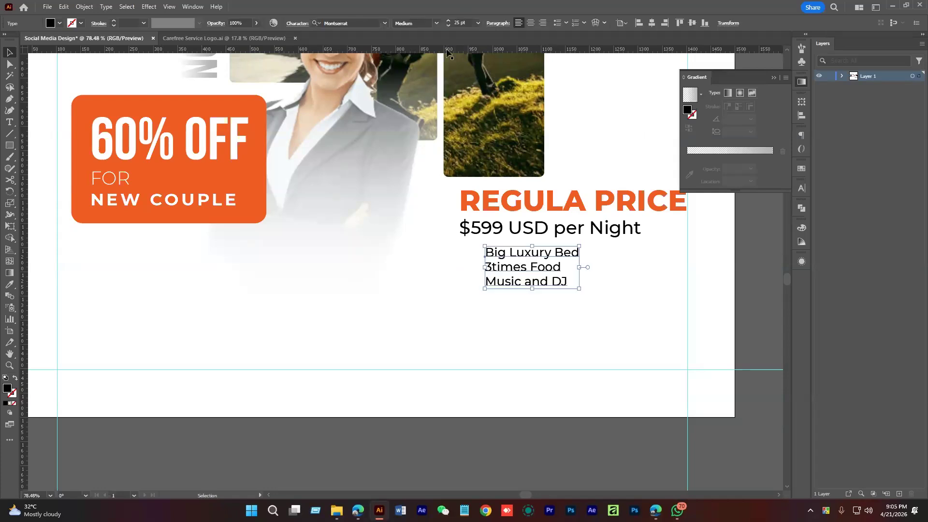
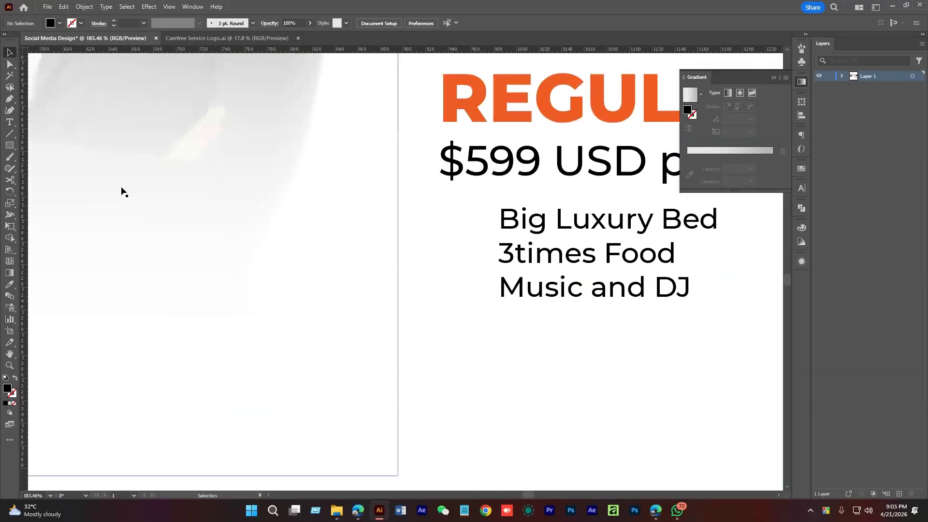
# Draw a small square, rotate it 45° into a diamond, and duplicate it before all three feature lines
pyautogui.click(10, 145)
pyautogui.click(56, 145)
pyautogui.moveTo(469, 211)
pyautogui.mouseDown()
pyautogui.moveTo(485, 227)
pyautogui.moveTo(513, 212)
pyautogui.moveTo(488, 188)
pyautogui.moveTo(495, 305)
pyautogui.mouseUp()
pyautogui.hotkey('ctrl', 'space')
pyautogui.press('v')
pyautogui.press('a')
pyautogui.hotkey('ctrl', 'd')
pyautogui.click(674, 419)
pyautogui.moveTo(673, 419)
pyautogui.mouseDown()
pyautogui.moveTo(562, 400)
pyautogui.moveTo(515, 343)
pyautogui.moveTo(533, 268)
pyautogui.moveTo(531, 281)
pyautogui.mouseUp()
# Move the REGULA PRICE block slightly up
pyautogui.click(460, 348)
pyautogui.click(580, 346)
pyautogui.moveTo(580, 346); pyautogui.dragTo(573, 323)
pyautogui.moveTo(514, 275); pyautogui.dragTo(530, 268)
pyautogui.press('a')
pyautogui.click(569, 337)
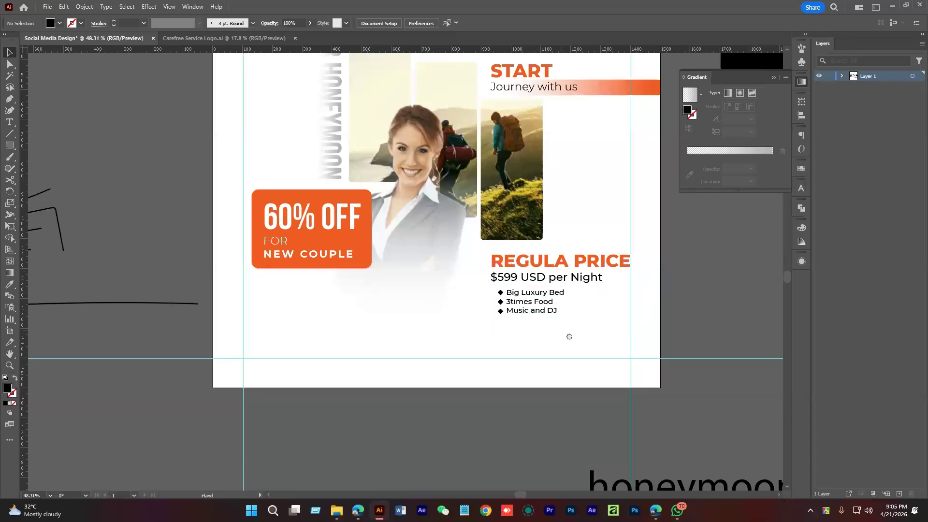
# Copy the START heading below the 60% OFF box and retype it as BOOK NOW
pyautogui.scroll(-2, 569, 337)
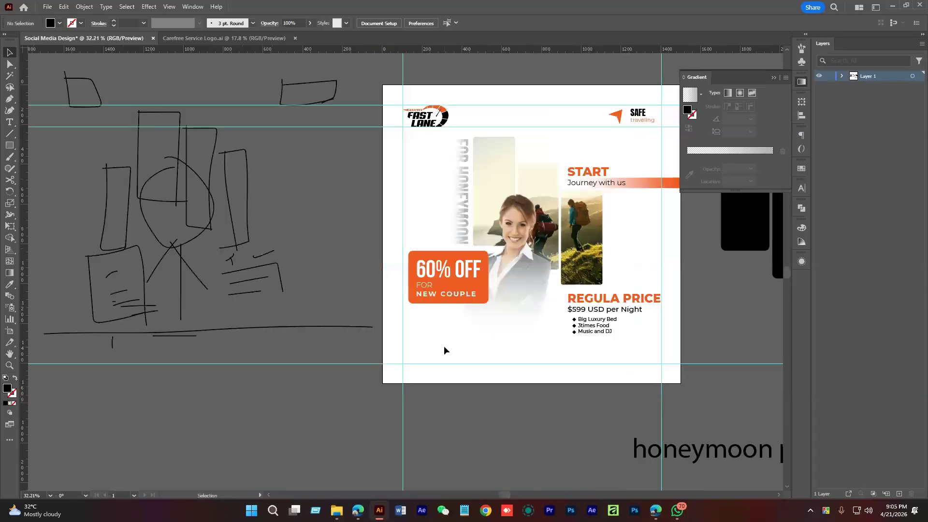
pyautogui.scroll(-1, 444, 346)
pyautogui.moveTo(599, 330); pyautogui.dragTo(574, 355)
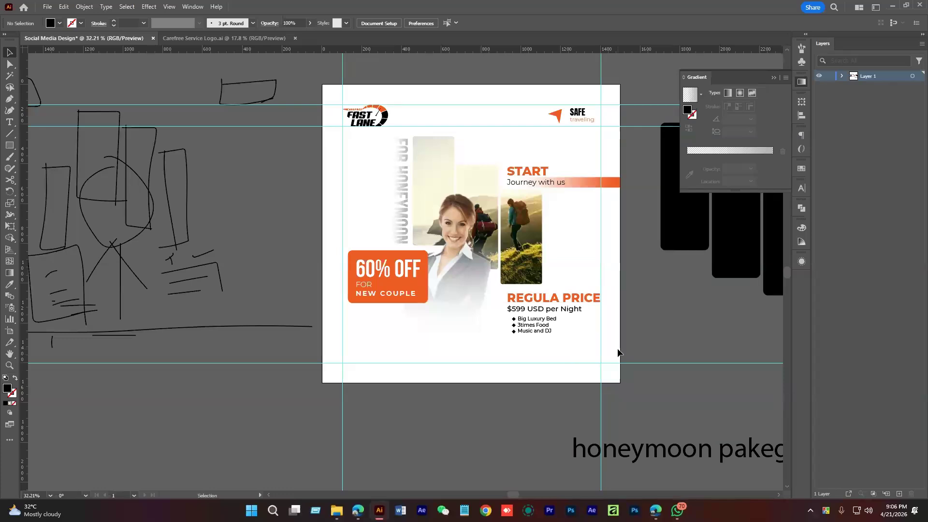
pyautogui.press('z')
pyautogui.moveTo(468, 337); pyautogui.dragTo(500, 346)
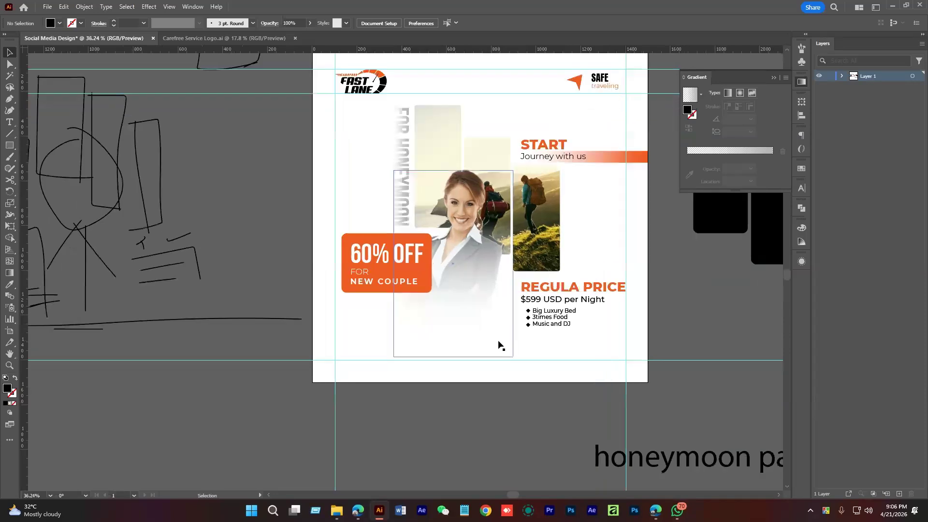
pyautogui.scroll(3, 398, 326)
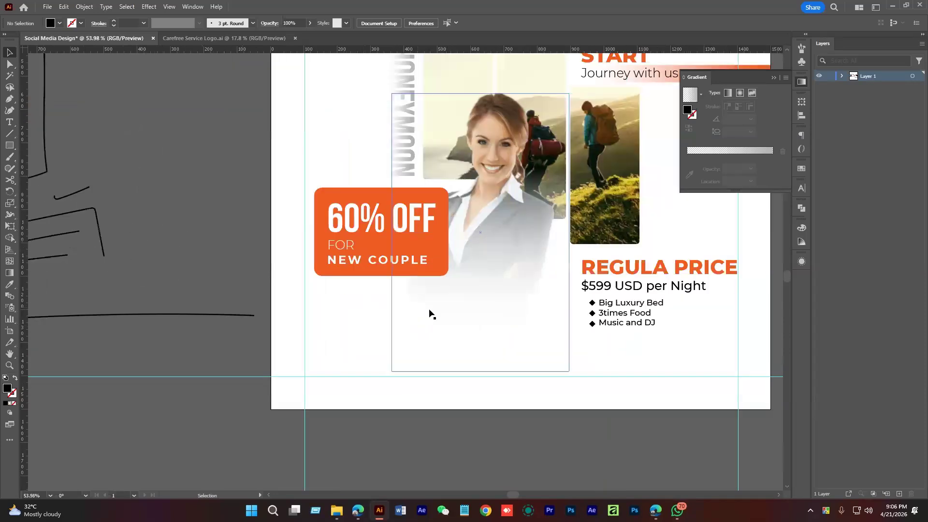
pyautogui.moveTo(697, 354); pyautogui.dragTo(707, 374)
pyautogui.moveTo(612, 74); pyautogui.dragTo(365, 315)
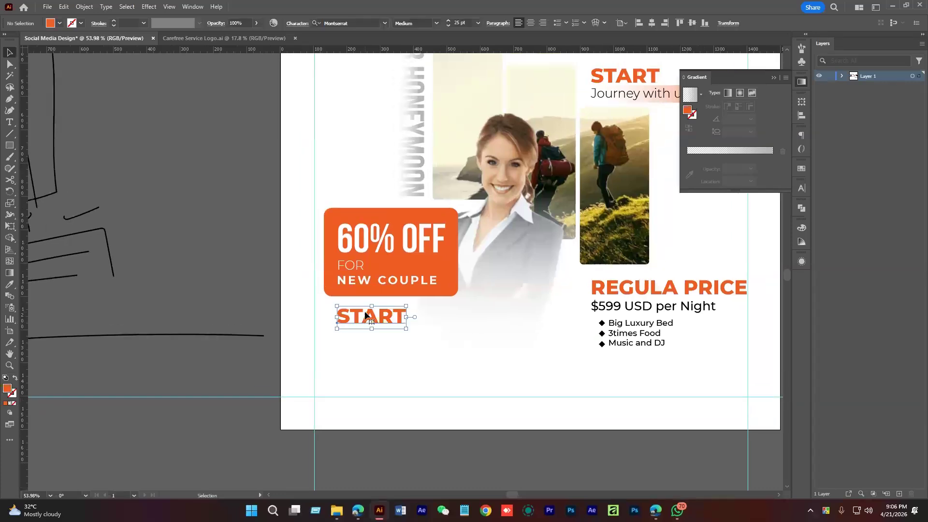
pyautogui.doubleClick(365, 314)
pyautogui.write('BOOK')
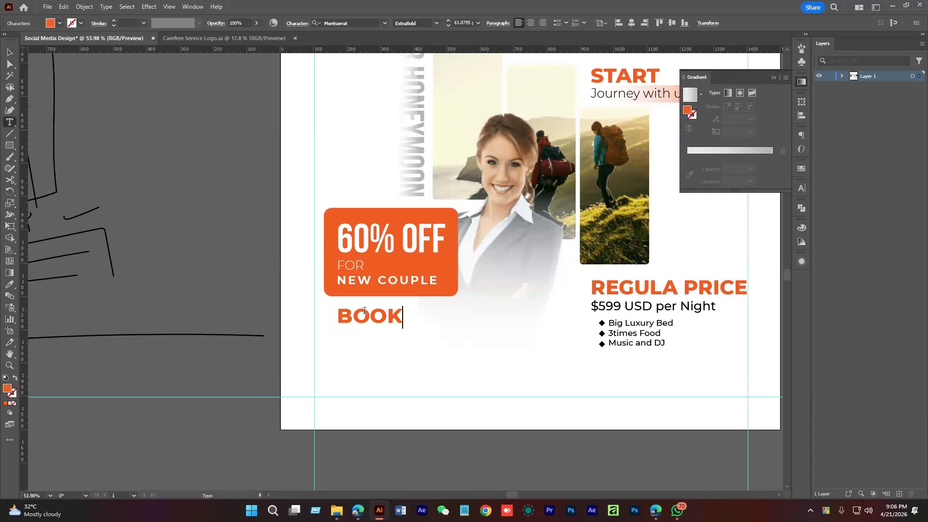
pyautogui.write(' NOW')
pyautogui.press('Escape')
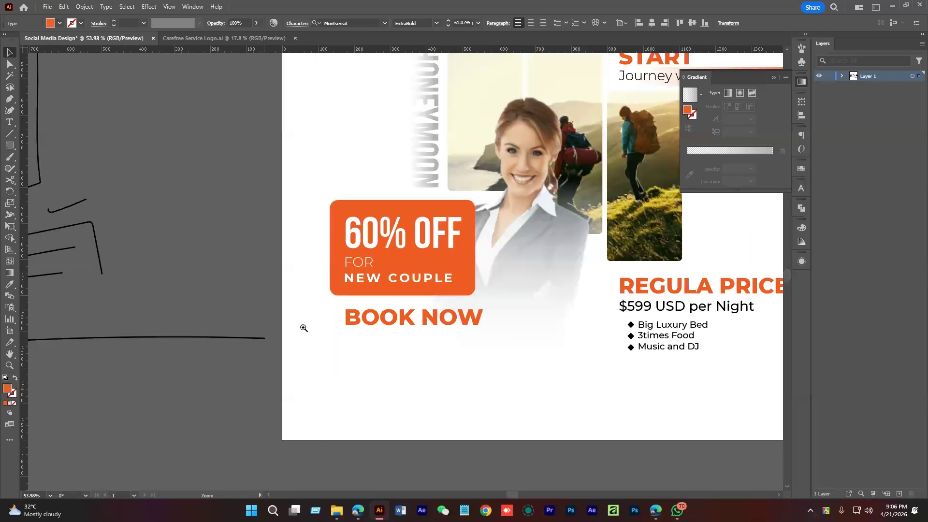
# Move BOOK NOW lower, left-align it with the orange box, and color it black
pyautogui.scroll(5, 361, 318)
pyautogui.moveTo(386, 240); pyautogui.dragTo(362, 303)
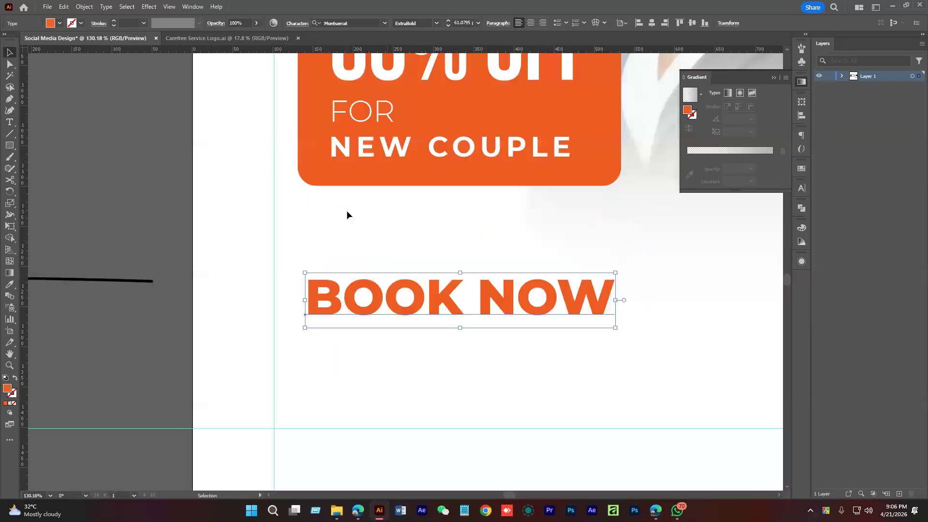
pyautogui.keyDown('shift'); pyautogui.click(317, 163); pyautogui.keyUp('shift')
pyautogui.press('F2')
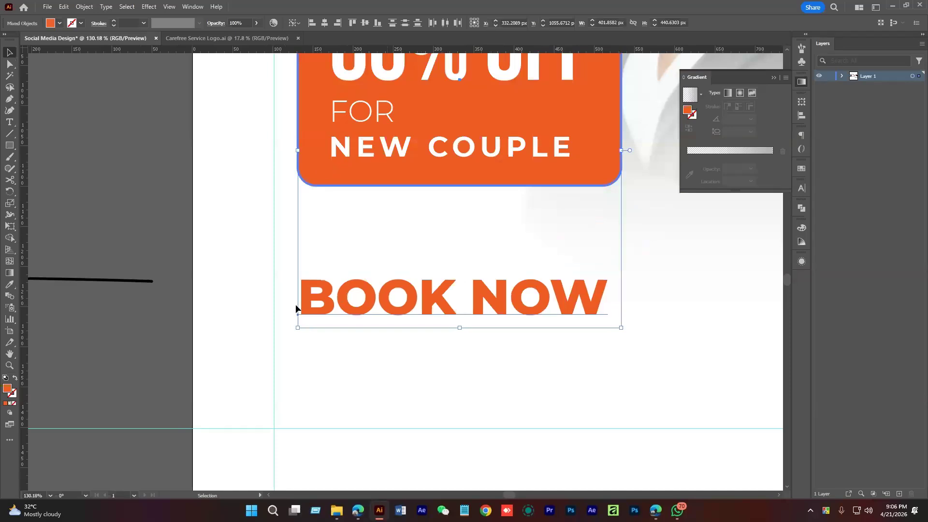
pyautogui.click(483, 383)
pyautogui.scroll(-5, 483, 383)
pyautogui.moveTo(485, 381); pyautogui.dragTo(454, 381)
pyautogui.click(464, 355)
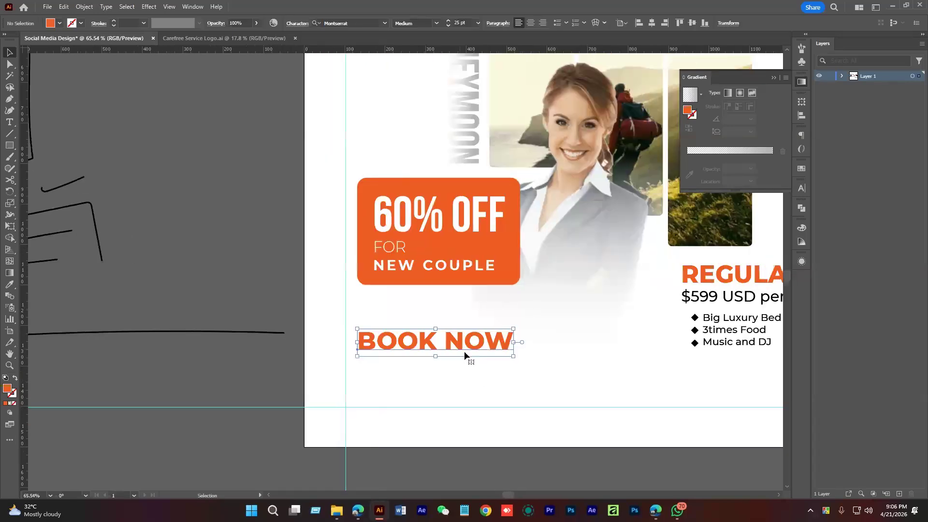
pyautogui.scroll(-3, 464, 351)
pyautogui.moveTo(514, 378); pyautogui.dragTo(473, 433)
pyautogui.press('i')
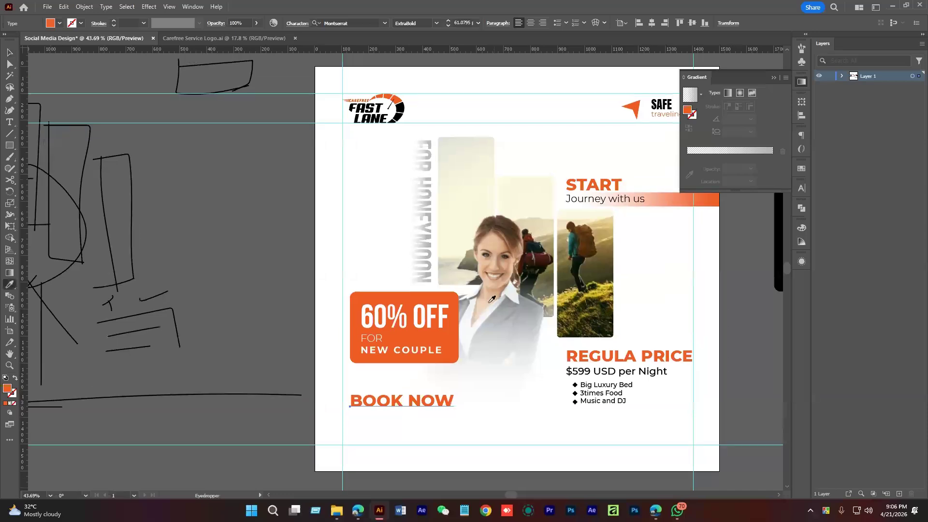
pyautogui.click(400, 109)
# Copy the NEW COUPLE line straight down below BOOK NOW
pyautogui.press('v')
pyautogui.click(408, 440)
pyautogui.moveTo(408, 439); pyautogui.dragTo(504, 410)
pyautogui.moveTo(504, 410); pyautogui.dragTo(442, 360)
pyautogui.scroll(-2, 442, 360)
pyautogui.moveTo(364, 267); pyautogui.dragTo(353, 357)
pyautogui.press('i')
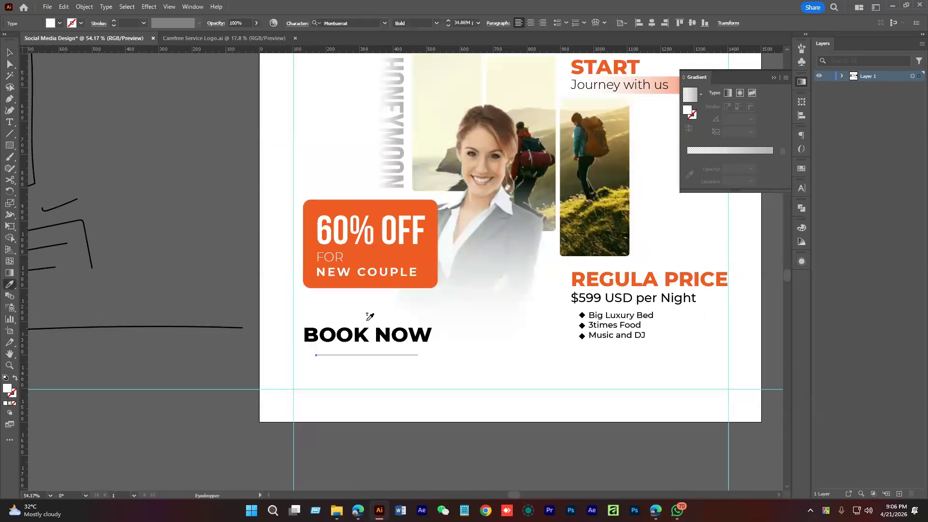
pyautogui.scroll(3, 369, 317)
# Make the copied line black, retype it as the Call line with a phone number, and nudge it left under BOOK NOW
pyautogui.click(356, 69)
pyautogui.press('v')
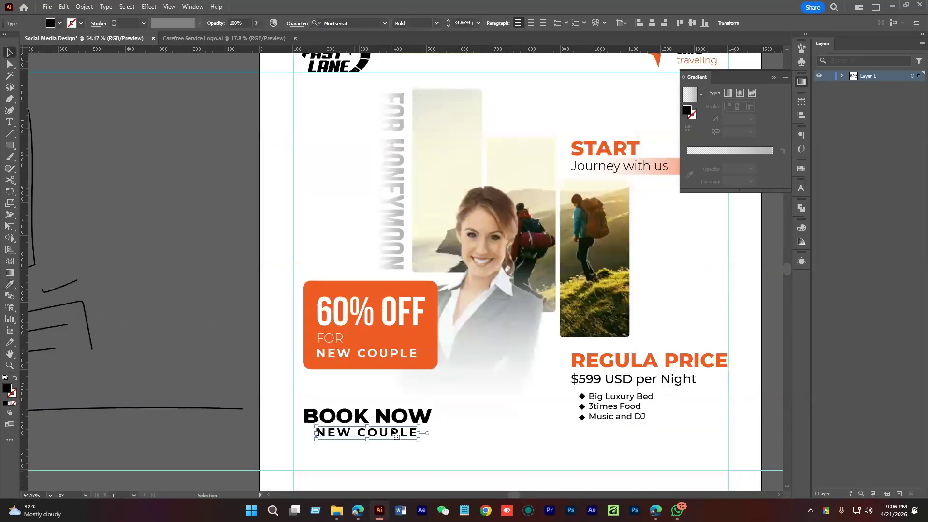
pyautogui.scroll(2, 397, 438)
pyautogui.tripleClick(416, 344)
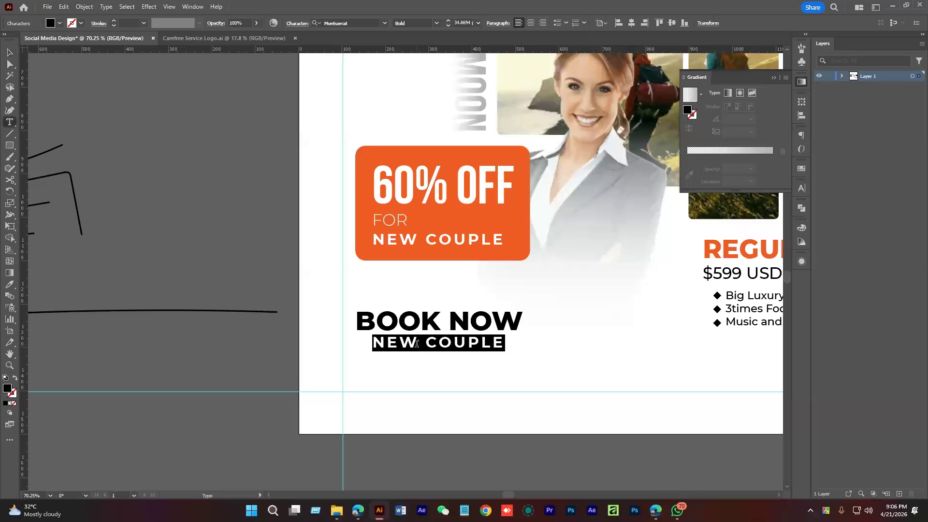
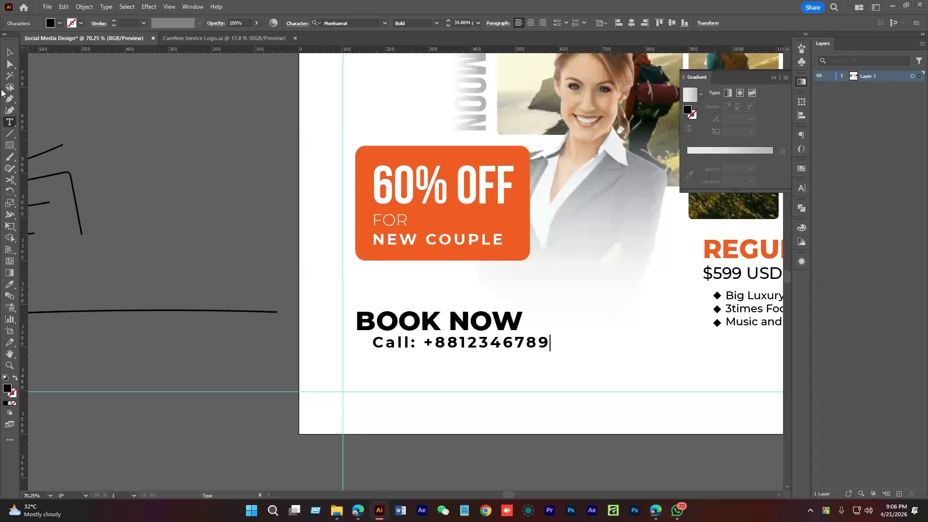
pyautogui.click(9, 52)
pyautogui.scroll(3, 422, 332)
pyautogui.moveTo(426, 316); pyautogui.dragTo(402, 318)
pyautogui.moveTo(442, 357)
pyautogui.mouseDown()
pyautogui.moveTo(341, 363)
pyautogui.moveTo(521, 367)
pyautogui.mouseUp()
pyautogui.scroll(2, 445, 352)
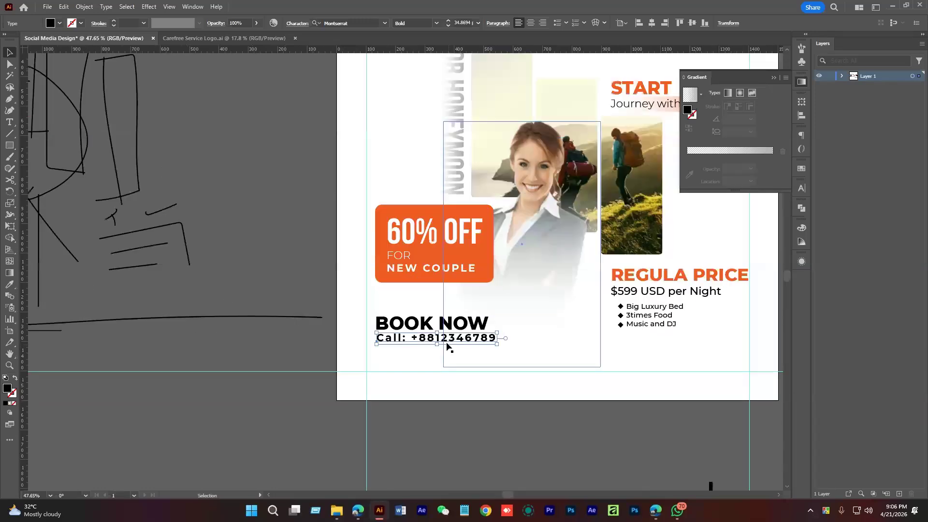
# Set the call line's font weight to Montserrat Medium
pyautogui.click(802, 188)
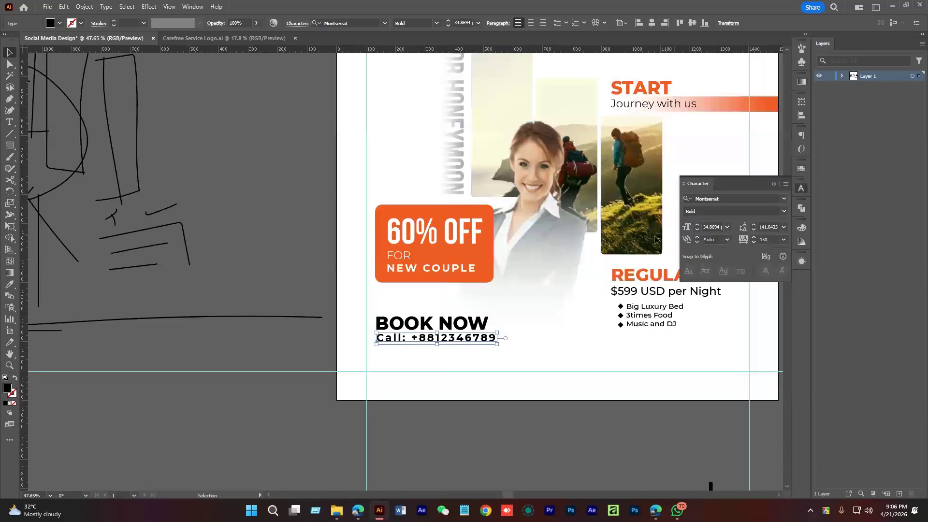
pyautogui.click(437, 22)
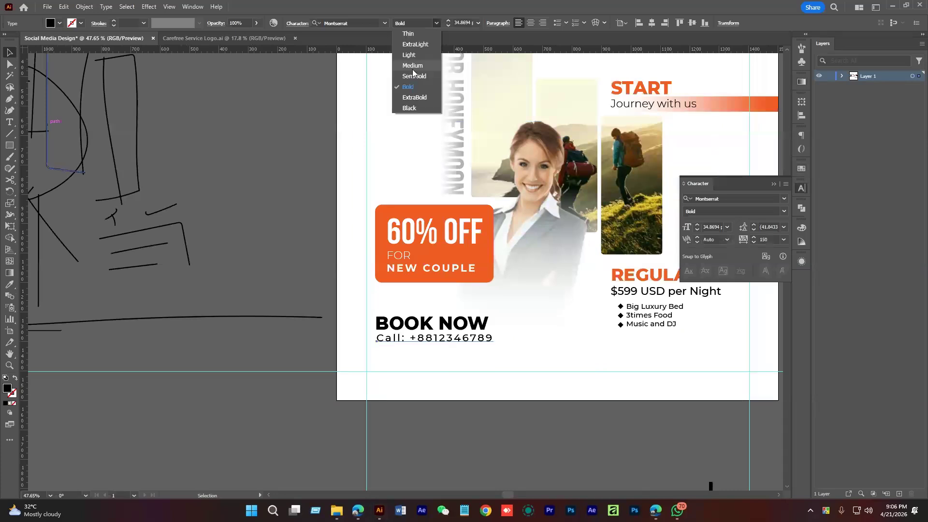
pyautogui.click(413, 67)
pyautogui.click(445, 377)
pyautogui.scroll(-1, 445, 379)
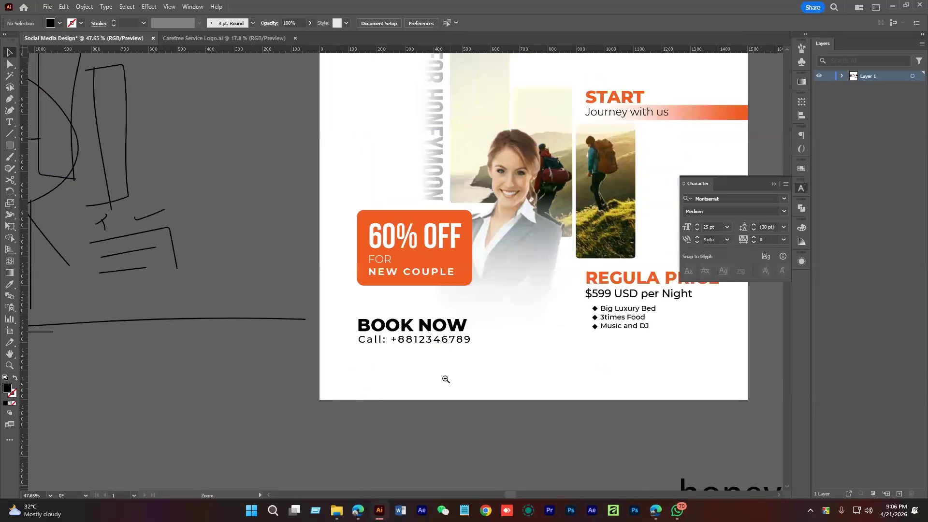
pyautogui.scroll(-1, 446, 380)
pyautogui.click(439, 357)
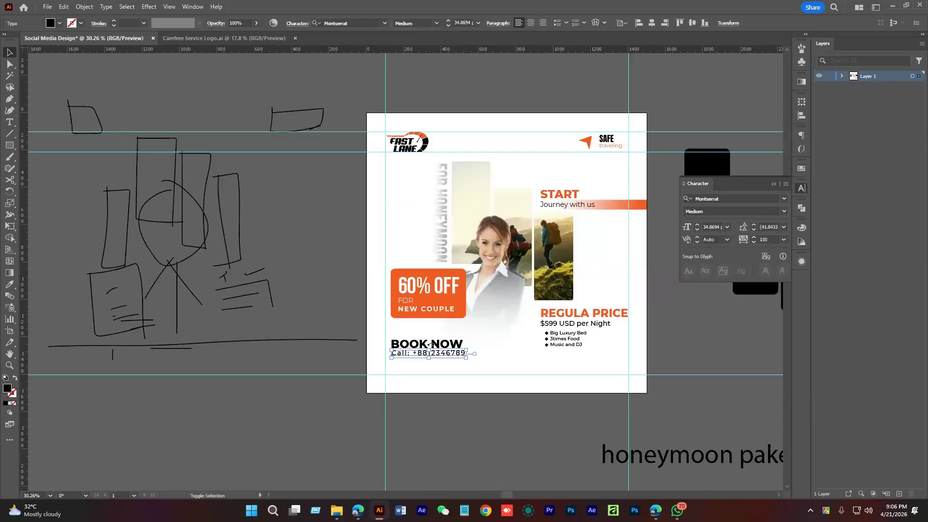
# Bottom-align the booking lines with the price block and lift BOOK NOW off the call line
pyautogui.keyDown('shift'); pyautogui.click(561, 345); pyautogui.keyUp('shift')
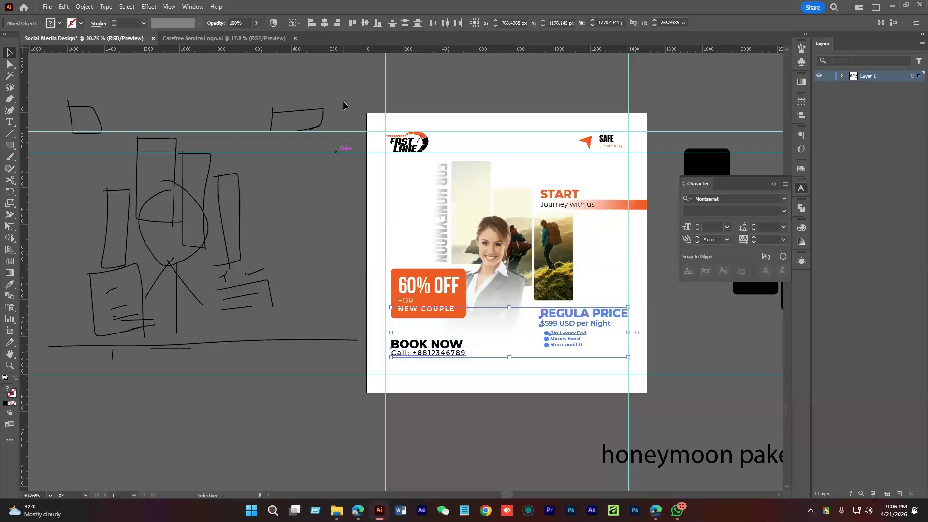
pyautogui.click(377, 22)
pyautogui.click(439, 355)
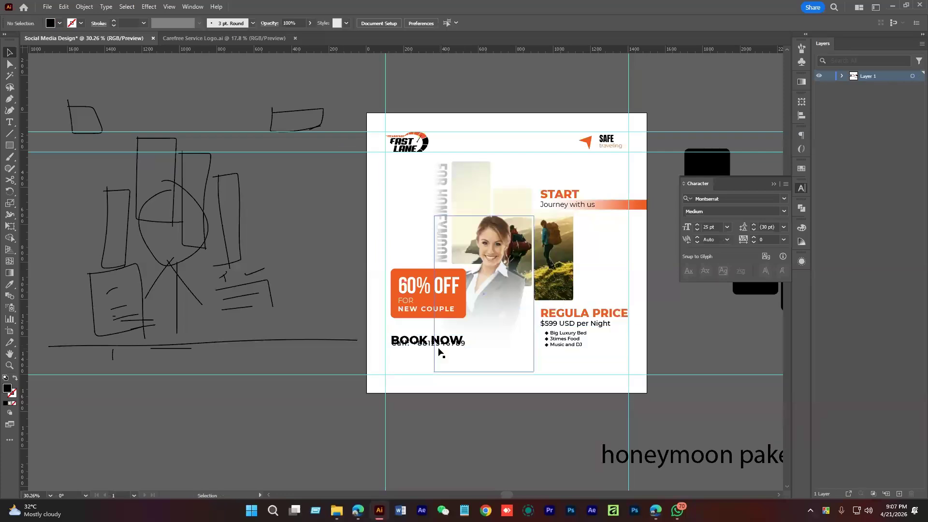
pyautogui.scroll(6, 438, 349)
pyautogui.moveTo(487, 329); pyautogui.dragTo(487, 312)
pyautogui.moveTo(476, 362); pyautogui.dragTo(457, 317)
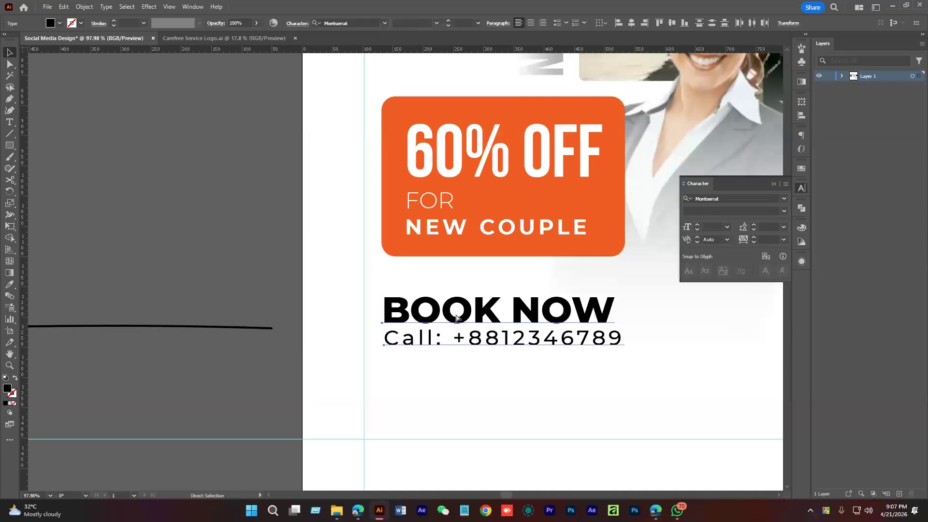
pyautogui.click(562, 382)
pyautogui.scroll(-5, 563, 382)
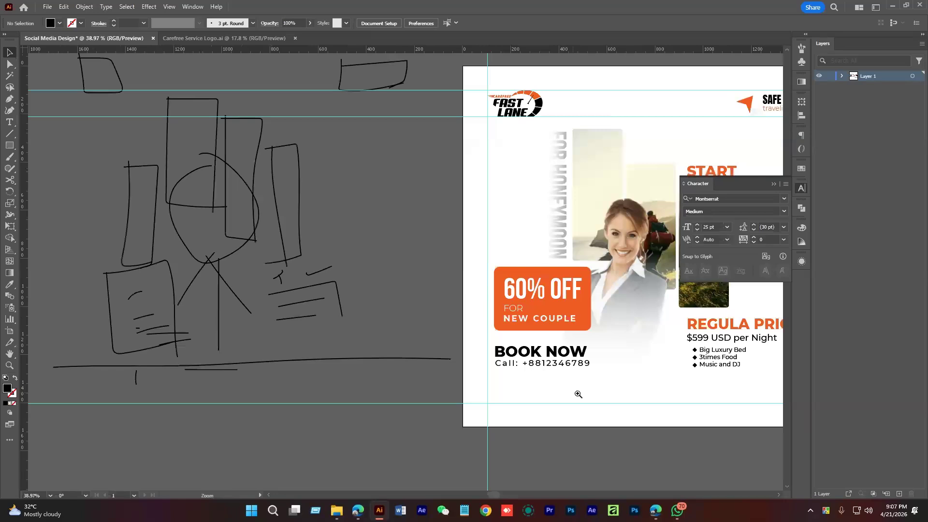
pyautogui.scroll(-2, 578, 394)
pyautogui.scroll(2, 449, 300)
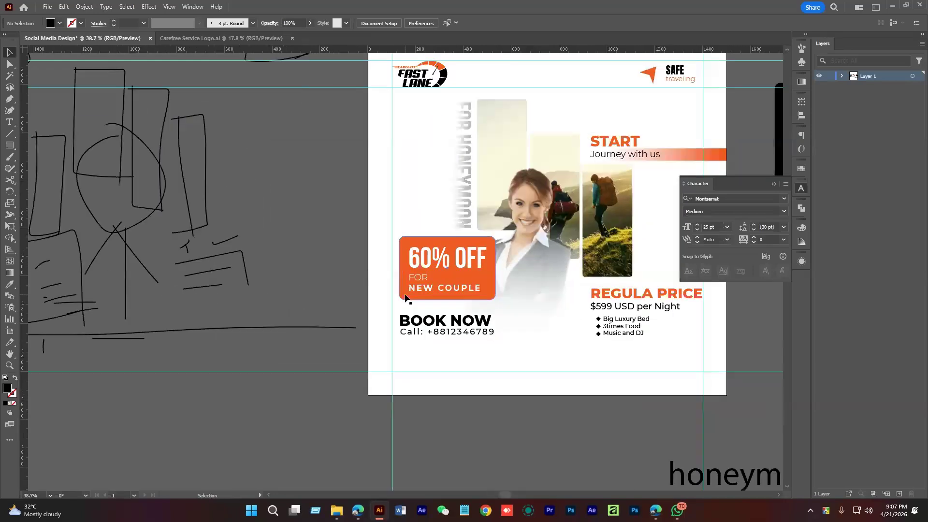
# Shift the 60% OFF box up slightly and move the BOOK NOW block a little lower
pyautogui.click(405, 297)
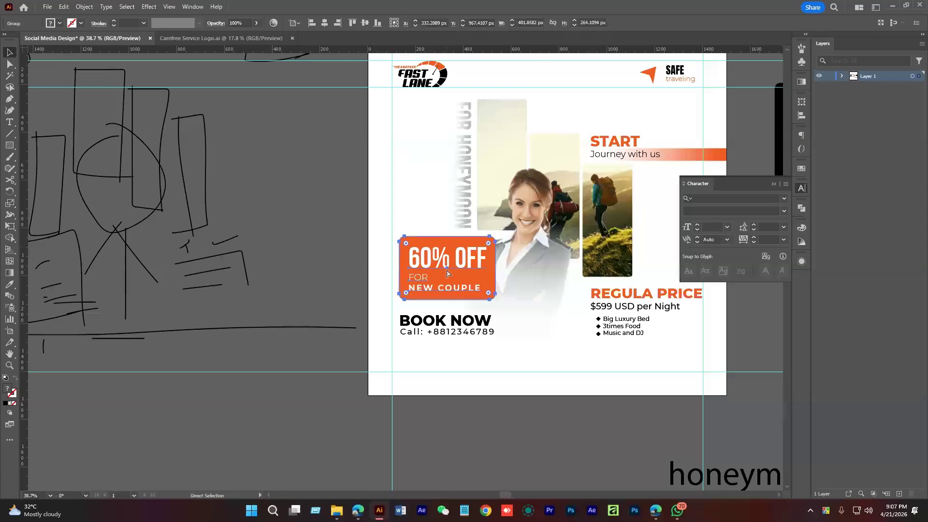
pyautogui.scroll(1, 447, 273)
pyautogui.moveTo(447, 273); pyautogui.dragTo(474, 275)
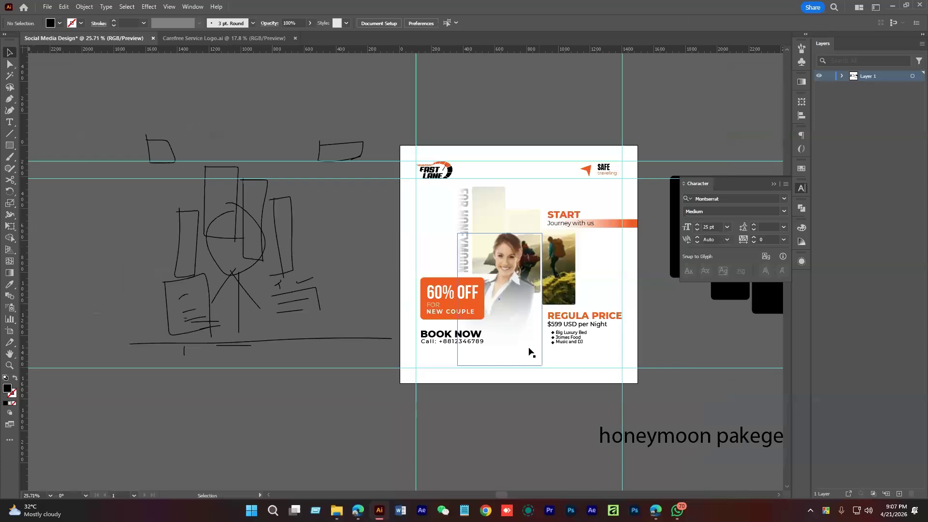
pyautogui.click(476, 337)
pyautogui.keyDown('shift'); pyautogui.click(577, 343); pyautogui.keyUp('shift')
pyautogui.scroll(2, 576, 345)
pyautogui.moveTo(587, 302); pyautogui.dragTo(587, 307)
pyautogui.click(575, 387)
pyautogui.moveTo(576, 387); pyautogui.dragTo(572, 401)
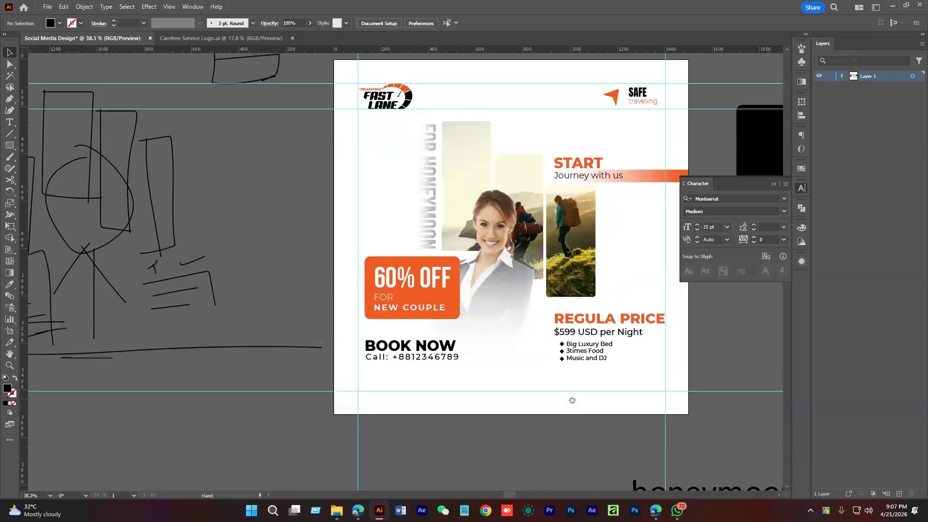
pyautogui.scroll(-2, 572, 401)
pyautogui.hscroll(2, 559, 409)
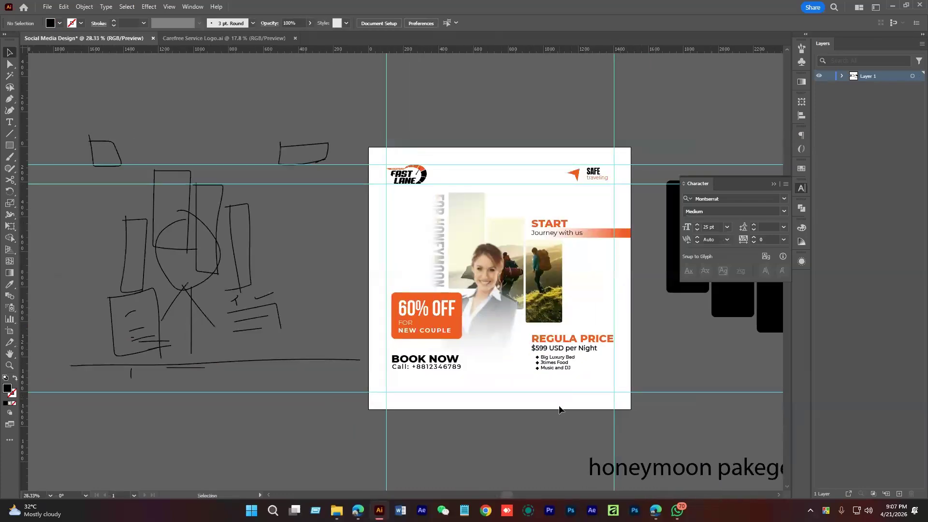
pyautogui.hotkey('ctrl', 'shift', 's')
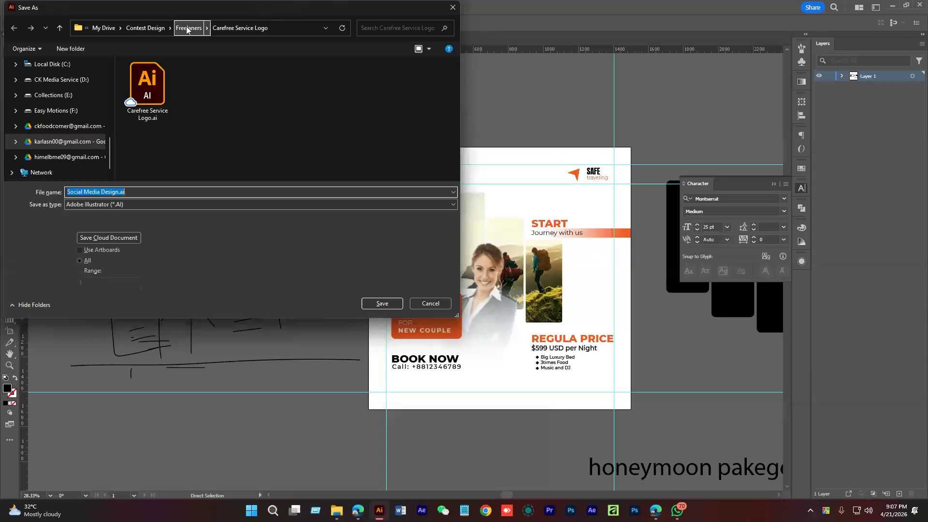
# Create a Class 15 folder in Documents > ELE Mentoring Class > Batch 5 and save Social Media Design.ai there
pyautogui.scroll(5, 67, 147)
pyautogui.click(66, 145)
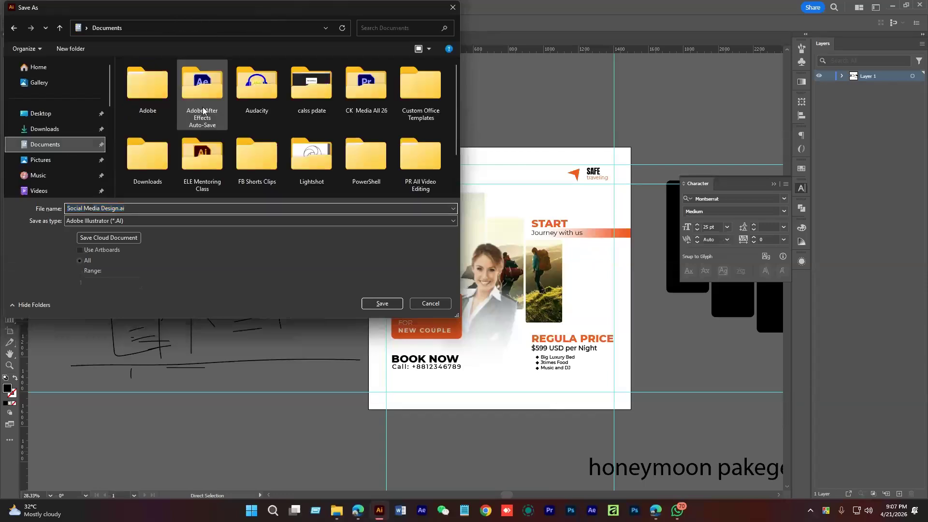
pyautogui.doubleClick(202, 159)
pyautogui.doubleClick(177, 91)
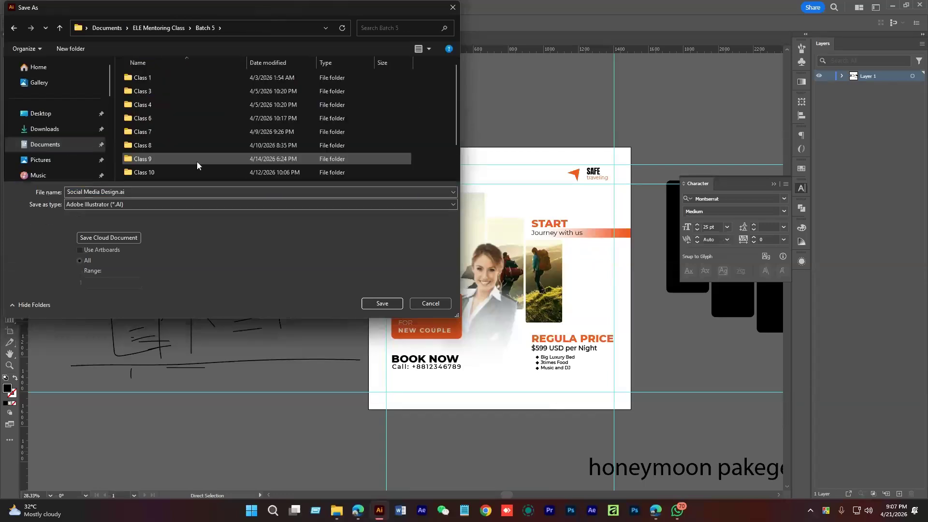
pyautogui.scroll(-1, 197, 165)
pyautogui.click(75, 49)
pyautogui.write('Class 15')
pyautogui.click(373, 304)
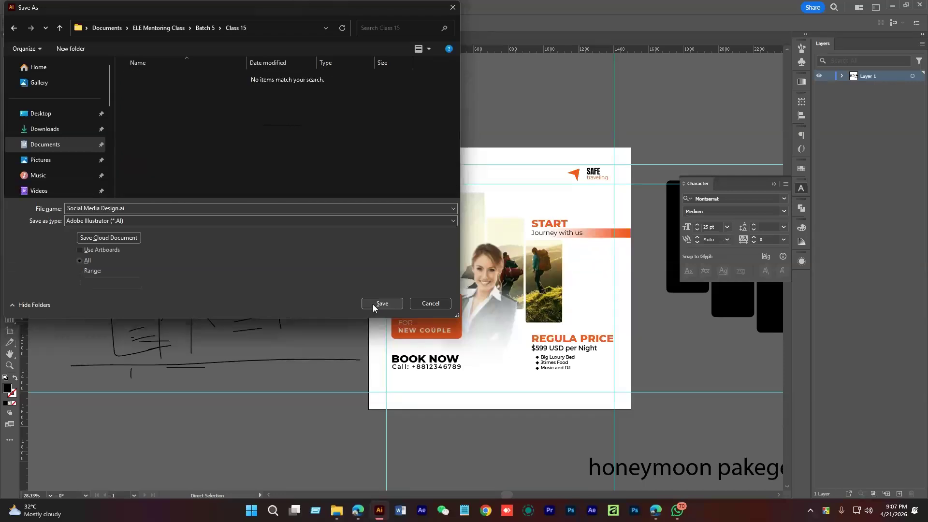
pyautogui.click(382, 303)
pyautogui.click(506, 388)
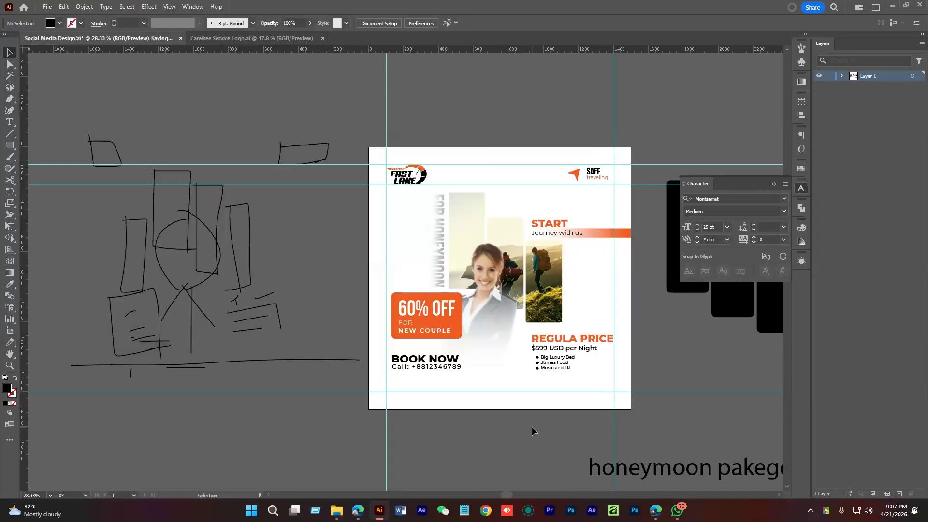
pyautogui.moveTo(531, 426); pyautogui.dragTo(495, 335)
pyautogui.scroll(1, 453, 327)
pyautogui.press('space')
pyautogui.moveTo(518, 343); pyautogui.dragTo(521, 361)
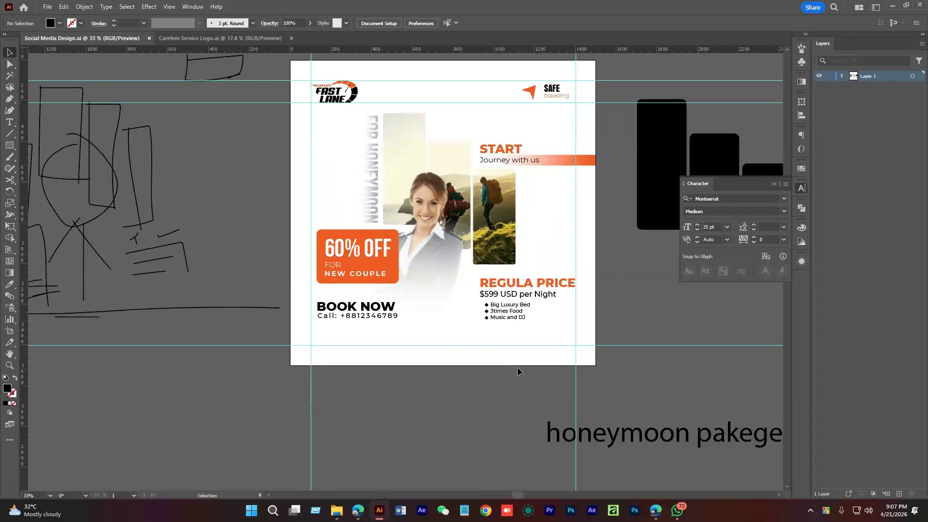
pyautogui.scroll(2, 357, 309)
pyautogui.moveTo(465, 350); pyautogui.dragTo(446, 386)
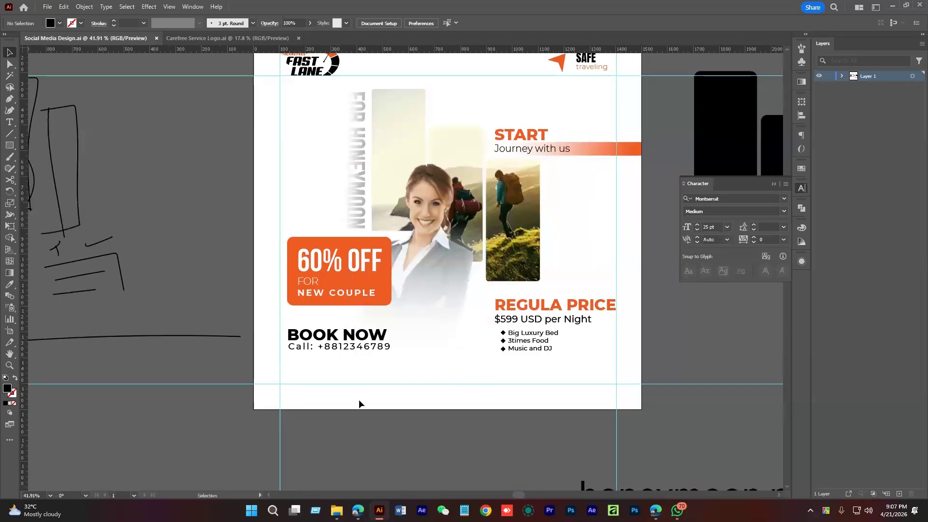
pyautogui.scroll(2, 401, 398)
pyautogui.click(338, 341)
pyautogui.moveTo(338, 343); pyautogui.dragTo(455, 373)
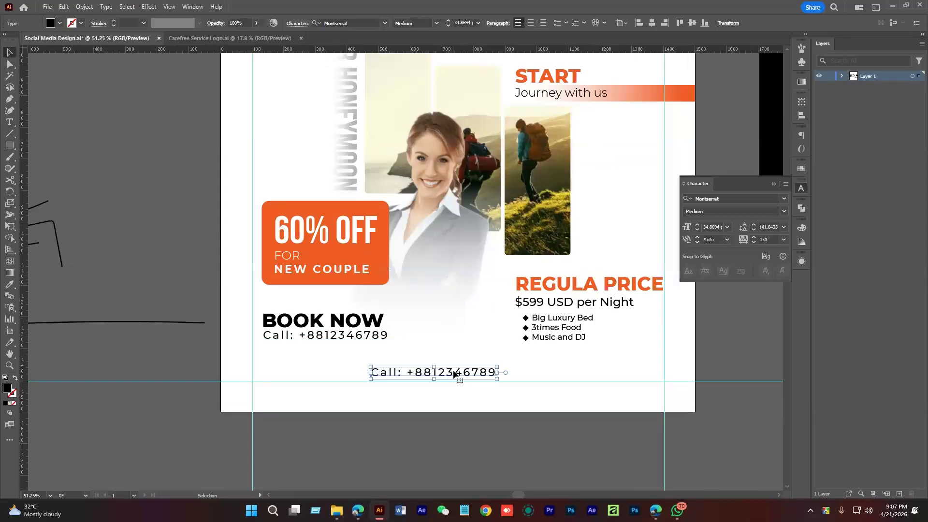
pyautogui.doubleClick(454, 373)
pyautogui.hotkey('ctrl', 'a')
pyautogui.write('www')
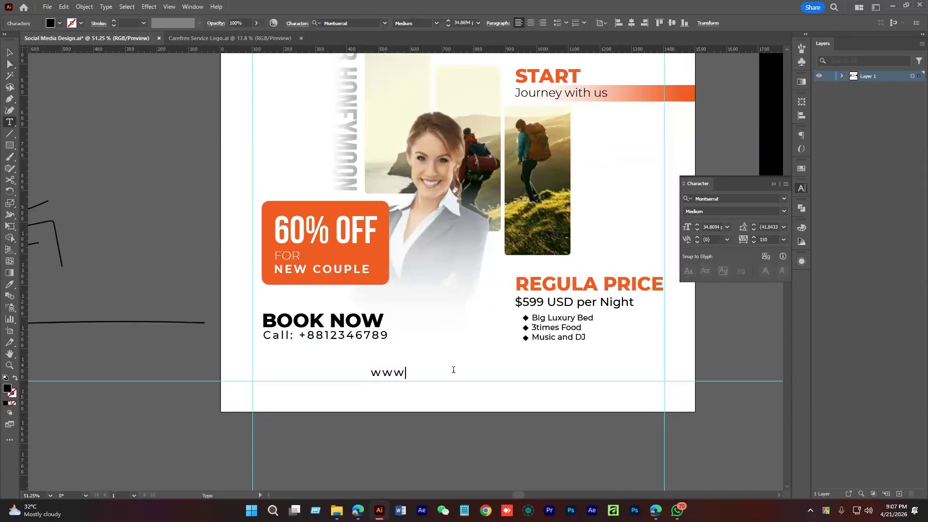
pyautogui.write('.travelwebsite.com')
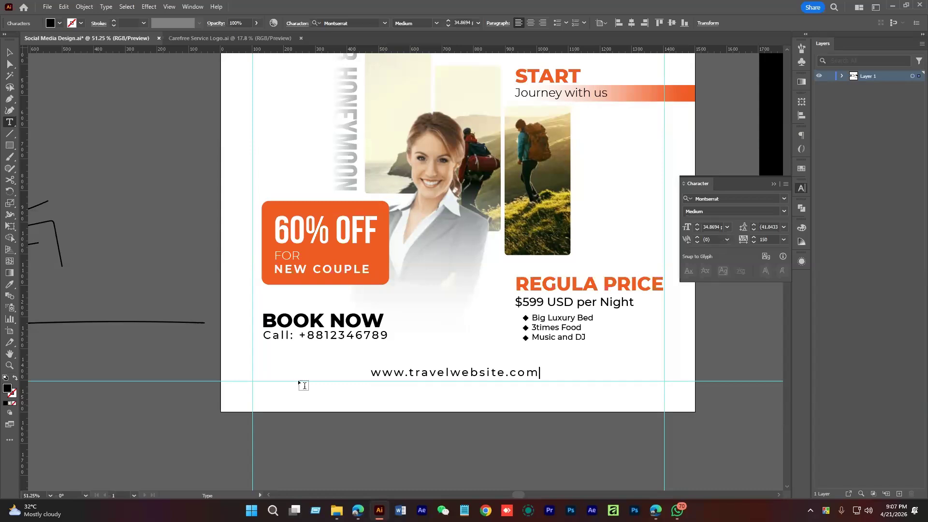
# Set the website address tracking to 450
pyautogui.click(9, 52)
pyautogui.doubleClick(776, 238)
pyautogui.write('300')
pyautogui.press('Return')
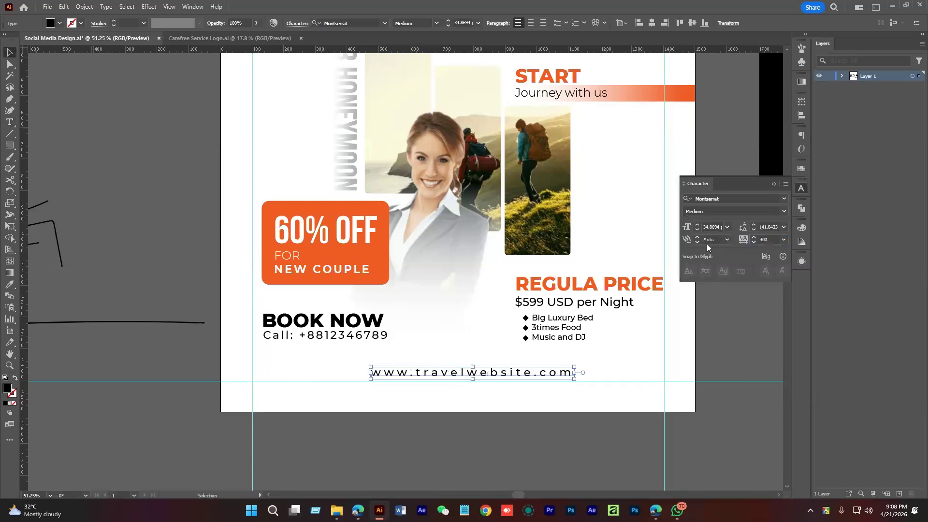
pyautogui.write('450')
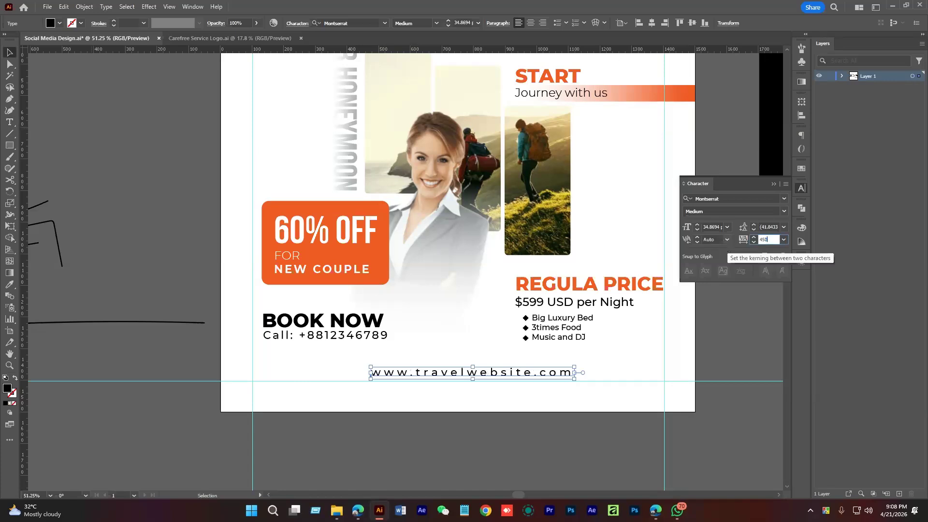
pyautogui.press('Return')
pyautogui.click(763, 318)
pyautogui.moveTo(506, 359); pyautogui.dragTo(547, 389)
# Copy the orange gradient strip from behind Journey with us down to the website line
pyautogui.scroll(-1, 525, 316)
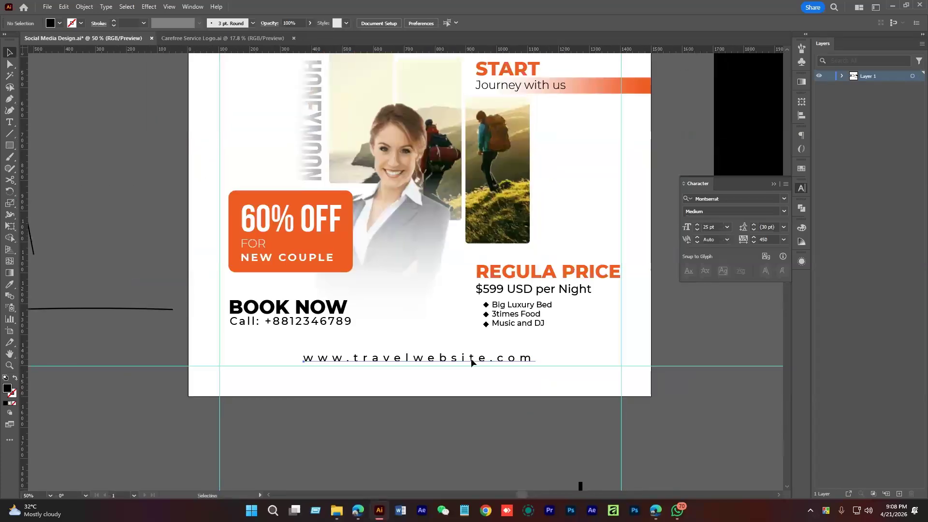
pyautogui.click(471, 361)
pyautogui.click(624, 109)
pyautogui.click(607, 89)
pyautogui.moveTo(604, 92); pyautogui.dragTo(599, 364)
# Stretch the copied gradient bar to the artboard's left and right edges
pyautogui.scroll(3, 574, 365)
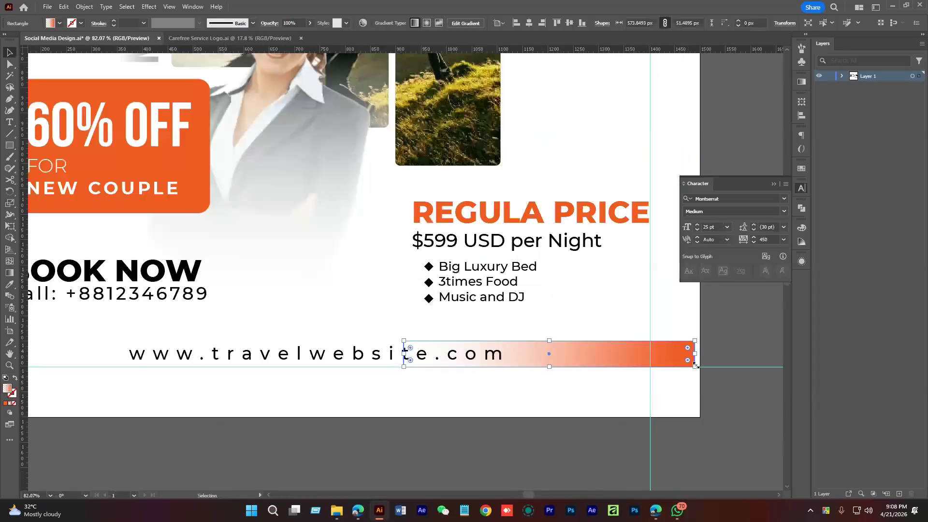
pyautogui.moveTo(696, 365); pyautogui.dragTo(699, 366)
pyautogui.scroll(2, 542, 387)
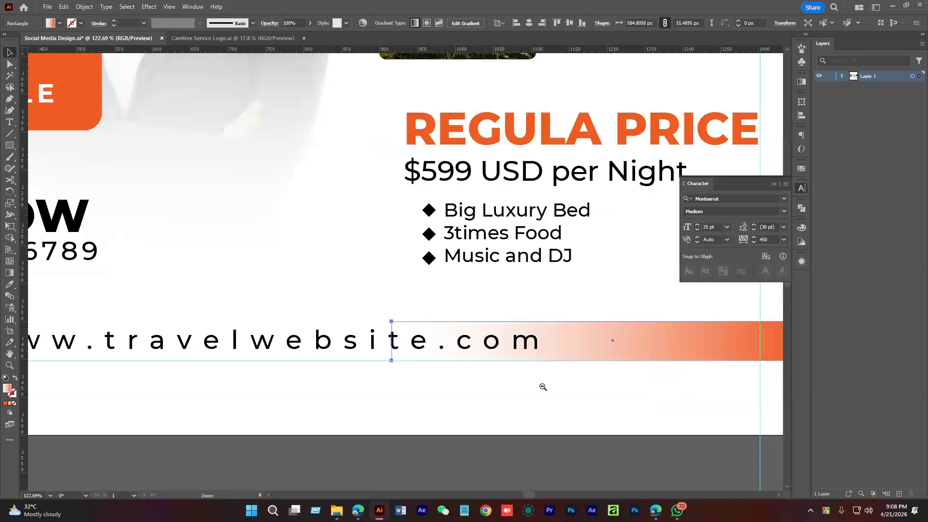
pyautogui.scroll(-4, 543, 387)
pyautogui.moveTo(522, 356); pyautogui.dragTo(192, 355)
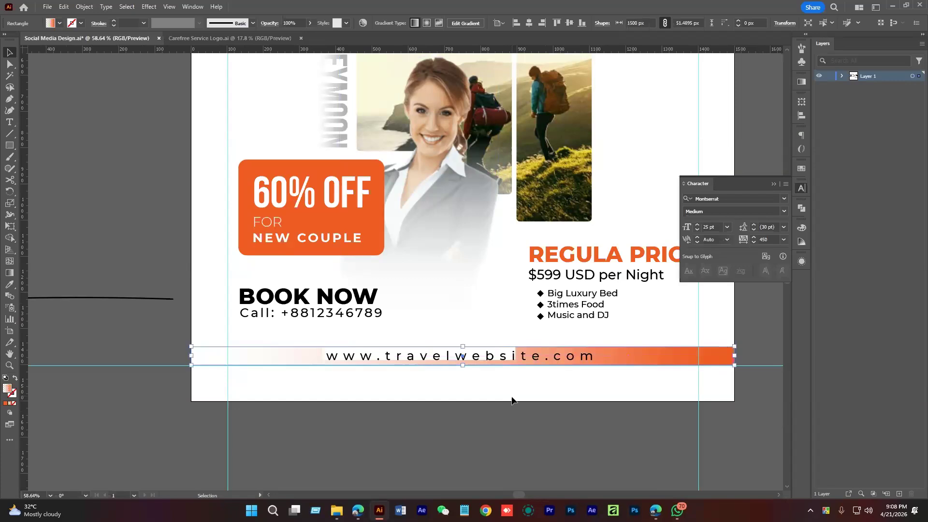
pyautogui.click(638, 369)
pyautogui.hotkey('ctrl', 'a')
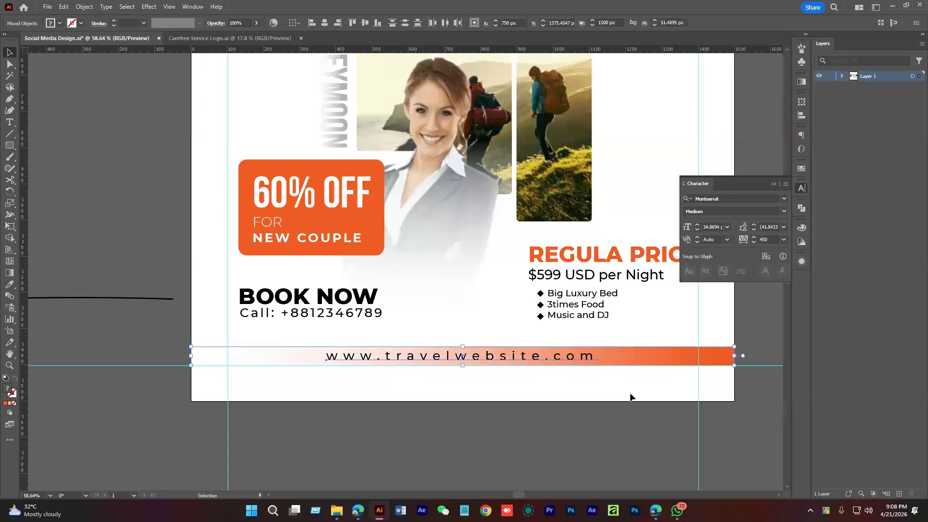
pyautogui.click(625, 358)
# Give the banner gradient a middle colour stop and a fully transparent right end
pyautogui.click(801, 81)
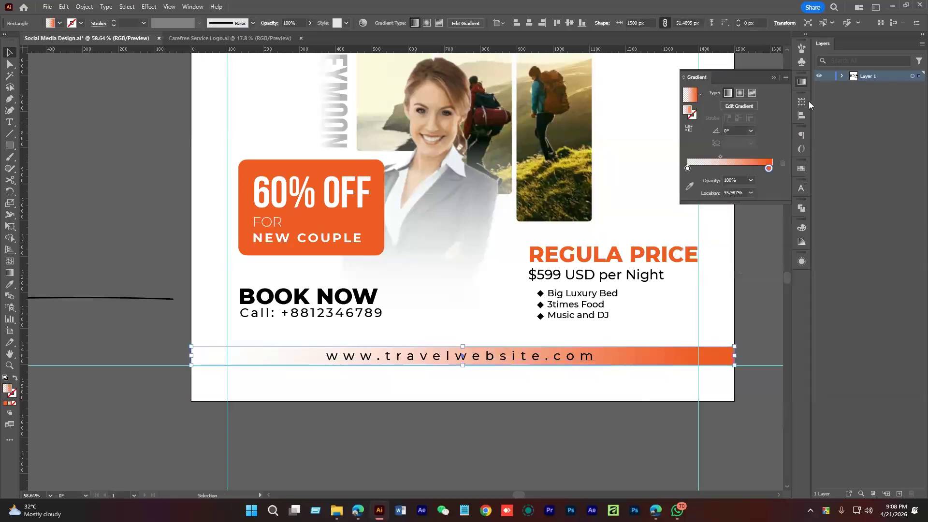
pyautogui.click(726, 170)
pyautogui.moveTo(729, 172)
pyautogui.mouseDown()
pyautogui.moveTo(779, 170)
pyautogui.moveTo(731, 169)
pyautogui.mouseUp()
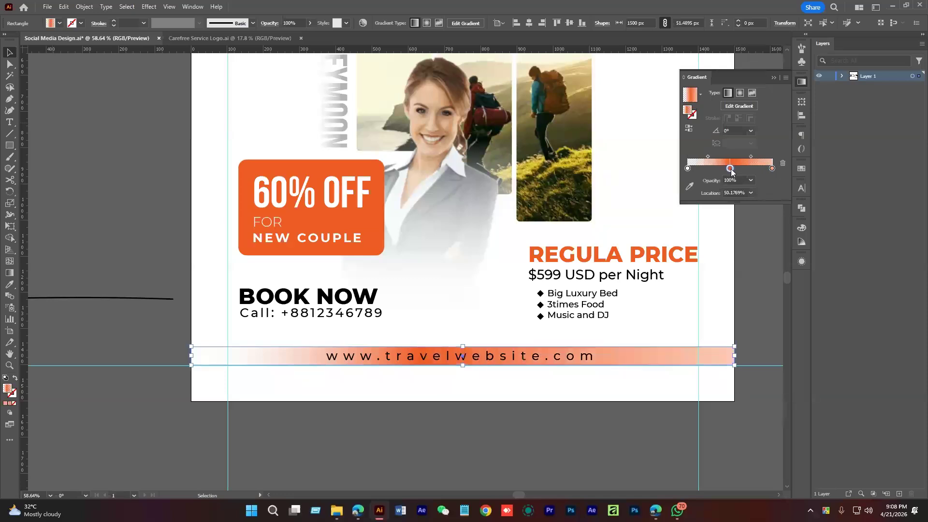
pyautogui.click(771, 168)
pyautogui.click(750, 181)
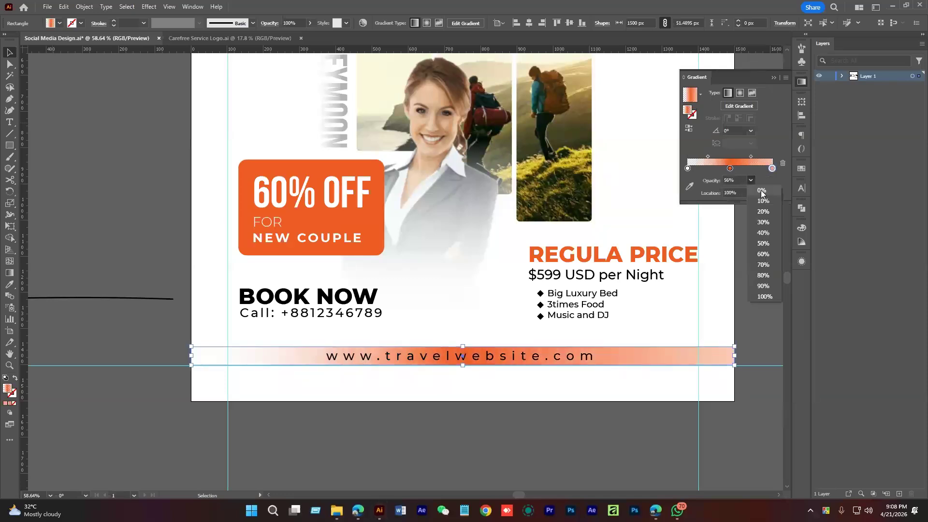
pyautogui.click(762, 192)
pyautogui.click(591, 392)
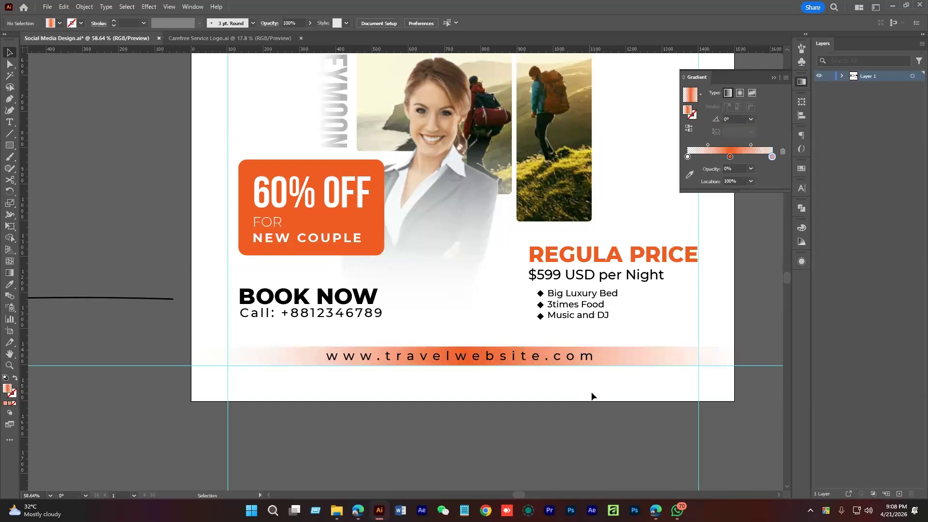
pyautogui.click(620, 357)
pyautogui.moveTo(751, 156); pyautogui.dragTo(754, 156)
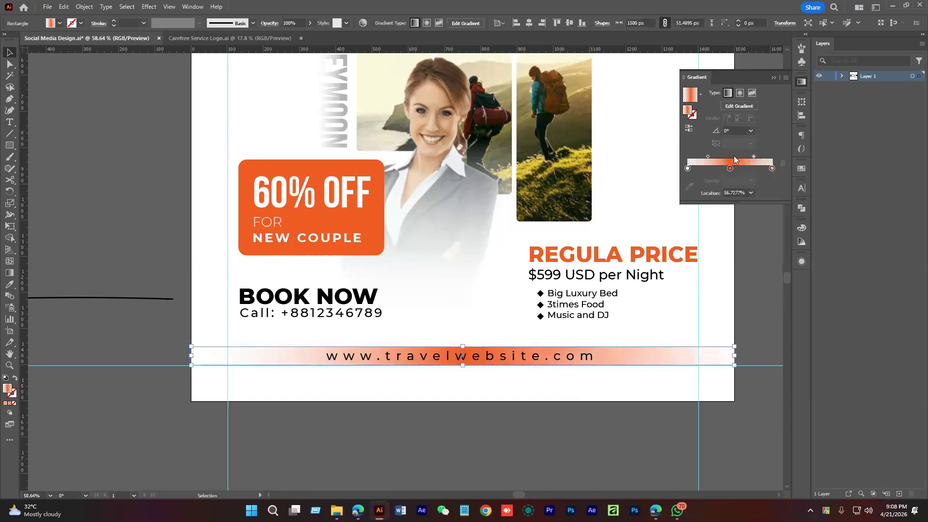
pyautogui.click(648, 393)
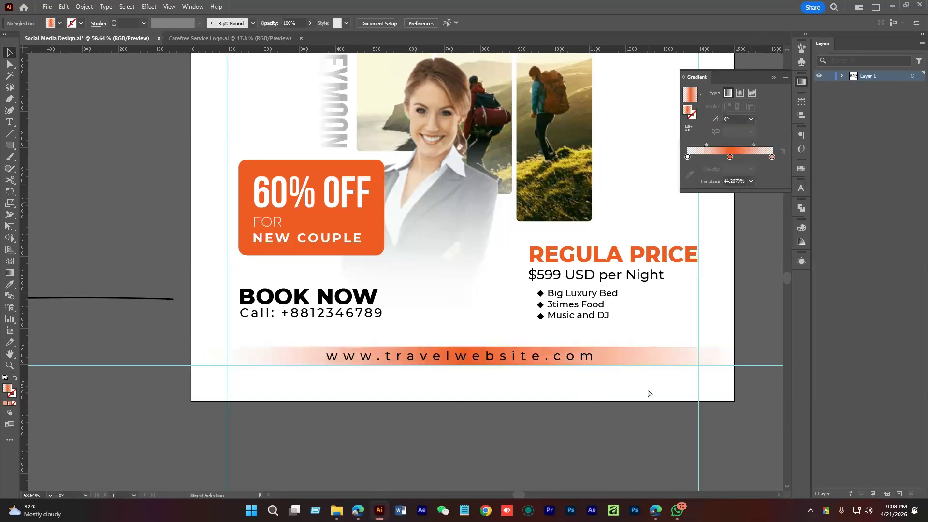
# Make the gradient banner bar slightly taller
pyautogui.moveTo(631, 390); pyautogui.dragTo(729, 357)
pyautogui.hotkey('ctrl', ';')
pyautogui.click(729, 356)
pyautogui.moveTo(537, 349); pyautogui.dragTo(537, 343)
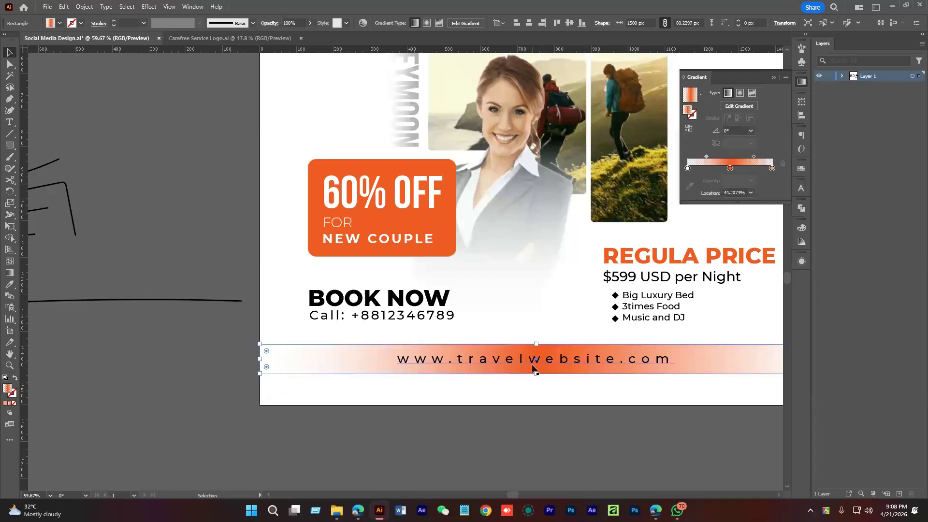
# Turn the website address text white
pyautogui.click(532, 367)
pyautogui.press('i')
pyautogui.click(619, 399)
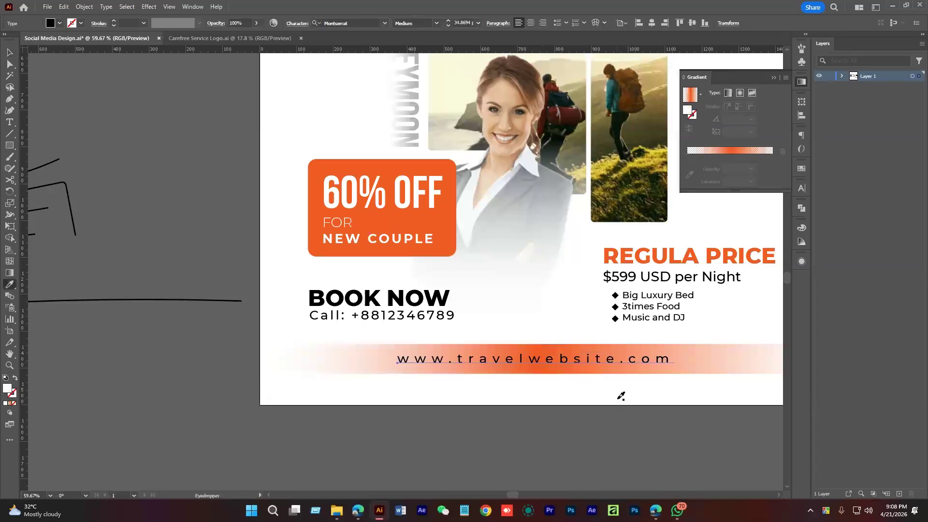
pyautogui.click(621, 396)
pyautogui.press('v')
# Move the banner gradient midpoint left to about 30%
pyautogui.hscroll(-3, 610, 399)
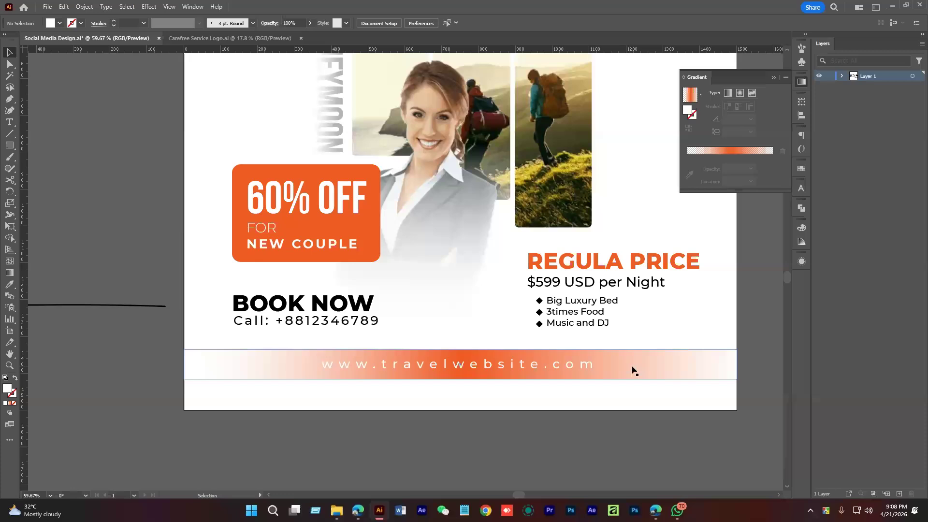
pyautogui.click(631, 369)
pyautogui.moveTo(706, 156); pyautogui.dragTo(759, 155)
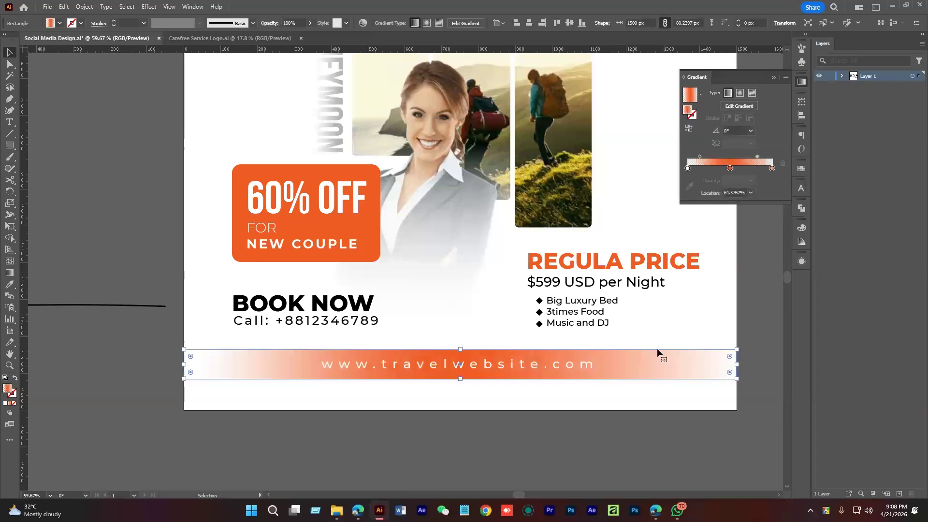
pyautogui.click(657, 348)
# Nudge the woman's photo group slightly right, then switch to the web browser
pyautogui.moveTo(633, 412); pyautogui.dragTo(650, 449)
pyautogui.scroll(-3, 650, 449)
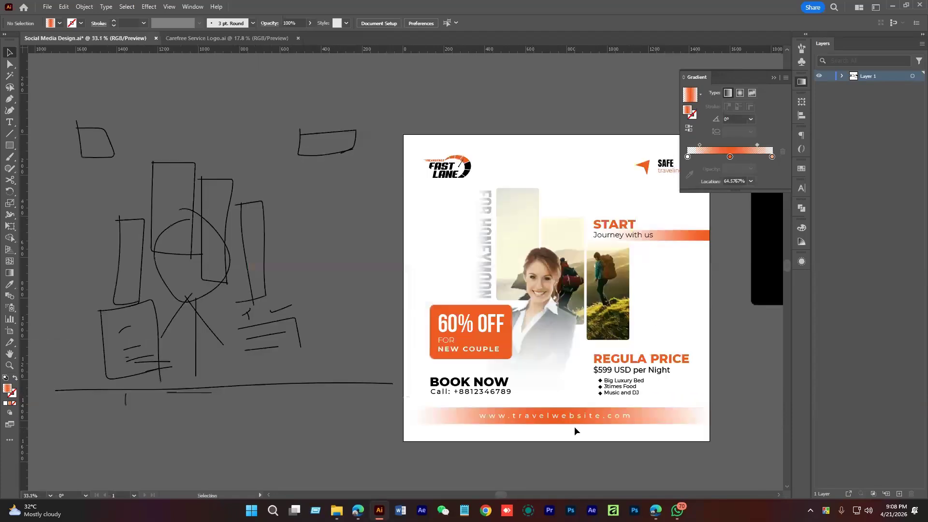
pyautogui.hotkey('ctrl', ';')
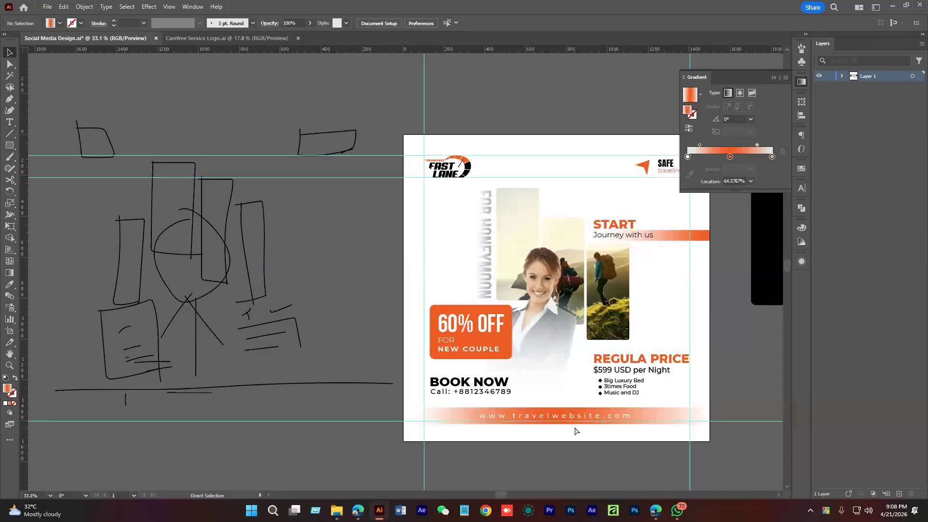
pyautogui.keyDown('ctrl'); pyautogui.click(547, 440); pyautogui.keyUp('ctrl')
pyautogui.moveTo(547, 440); pyautogui.dragTo(572, 407)
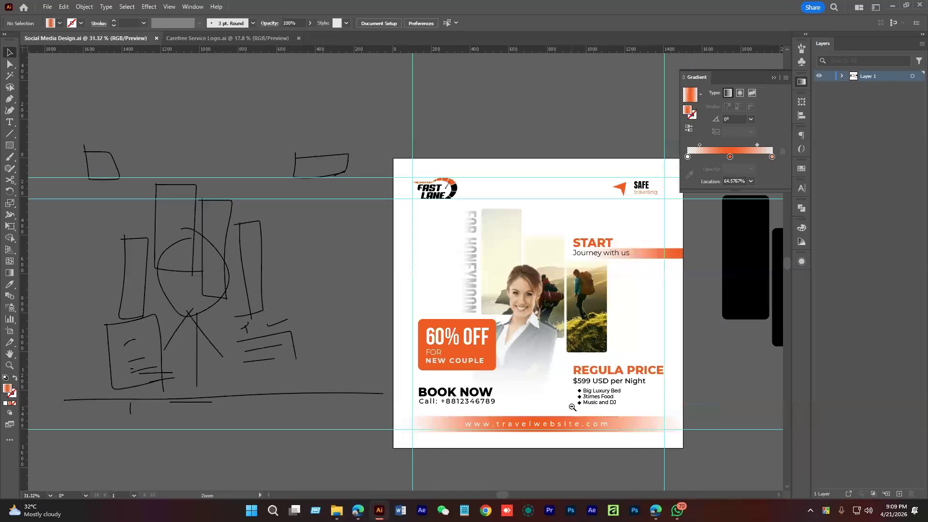
pyautogui.hscroll(2, 555, 400)
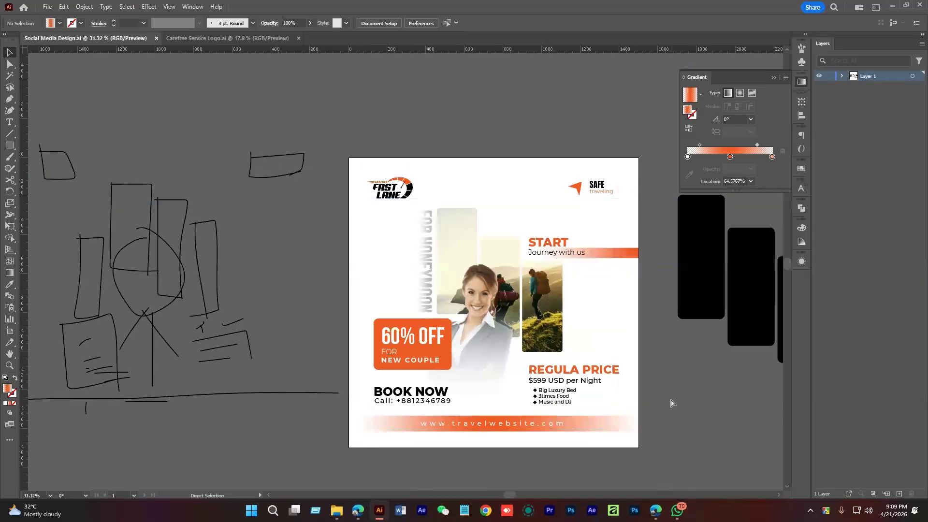
pyautogui.scroll(2, 489, 339)
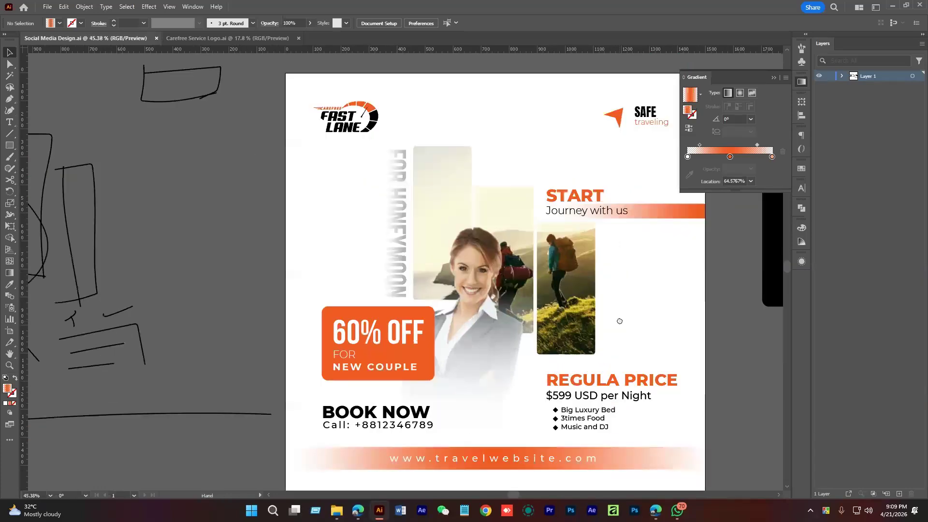
pyautogui.moveTo(490, 332); pyautogui.dragTo(498, 349)
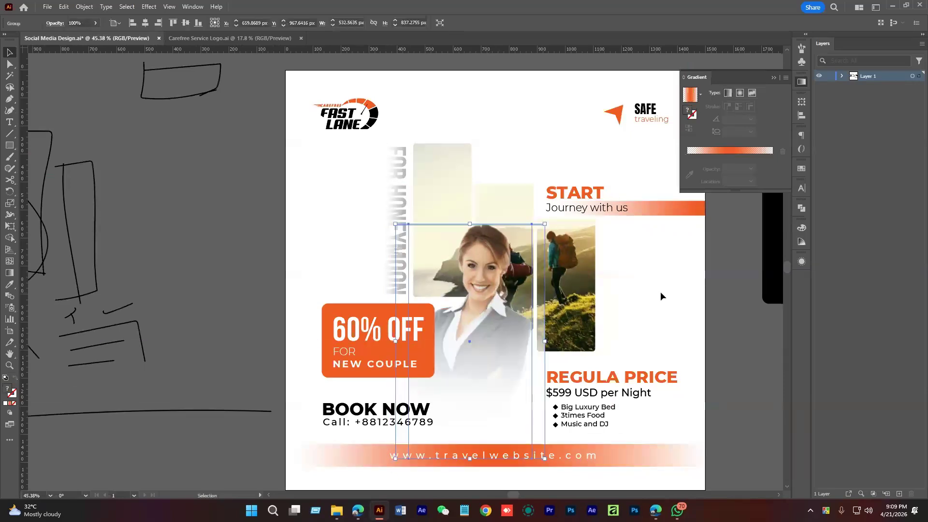
pyautogui.click(660, 291)
pyautogui.scroll(-2, 586, 299)
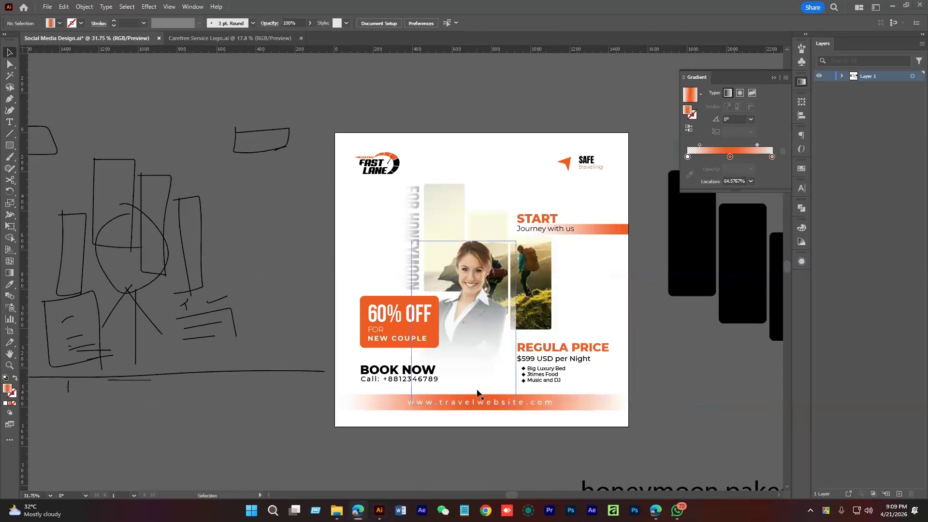
pyautogui.hotkey('alt', 'Tab')
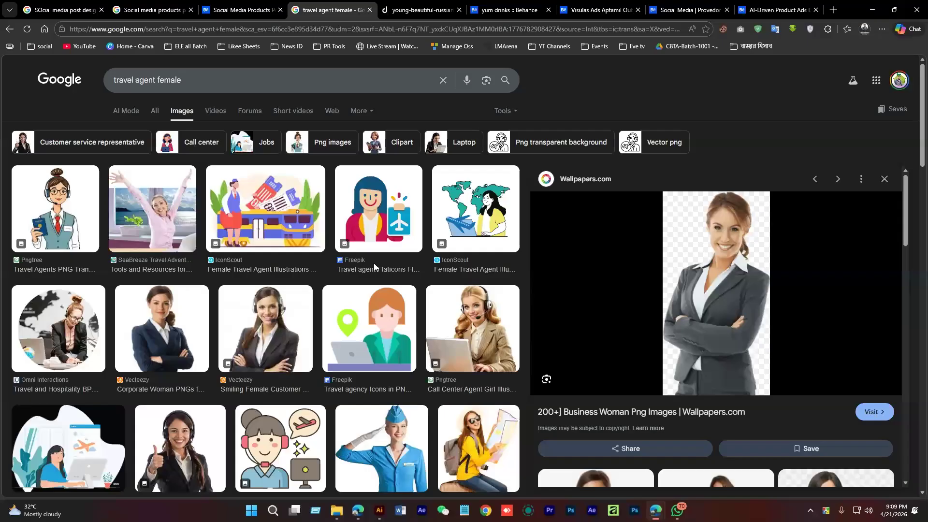
# Search Google Images for 'white orange abstract background'
pyautogui.moveTo(183, 80); pyautogui.dragTo(88, 74)
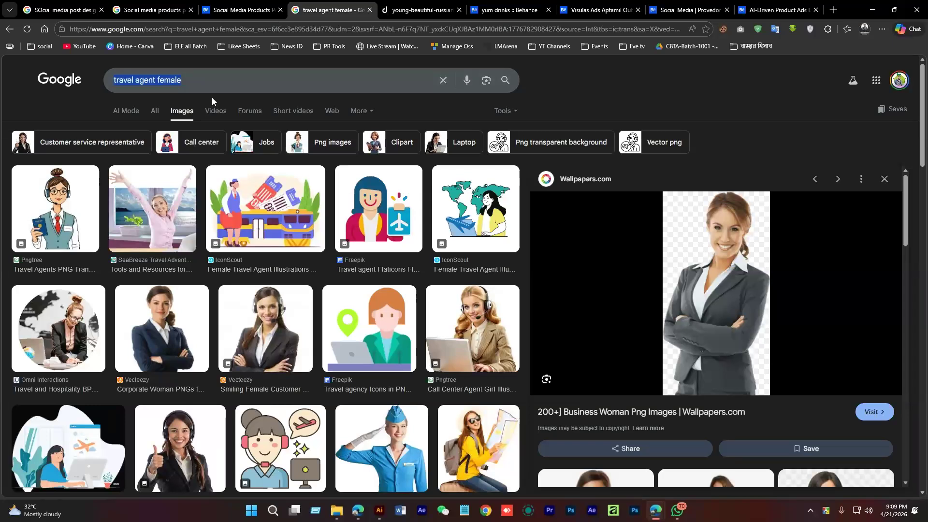
pyautogui.write('white')
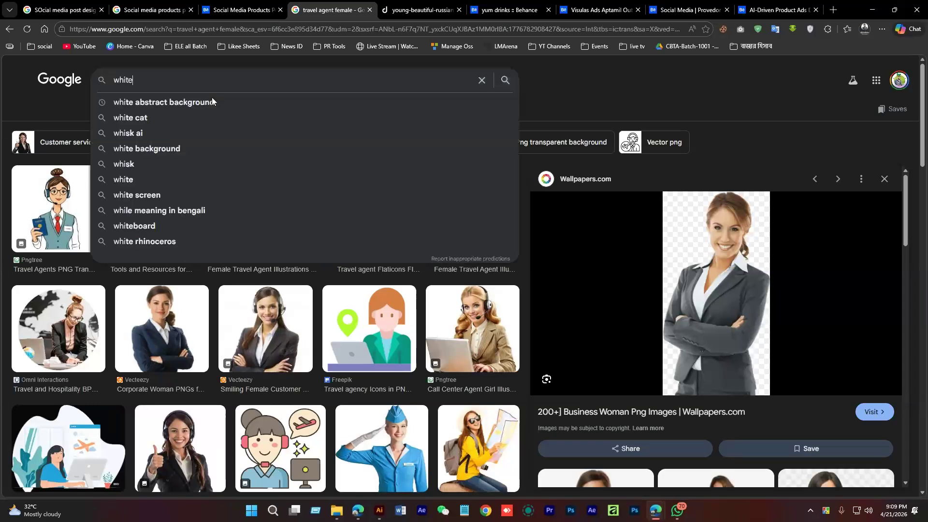
pyautogui.write(' orange')
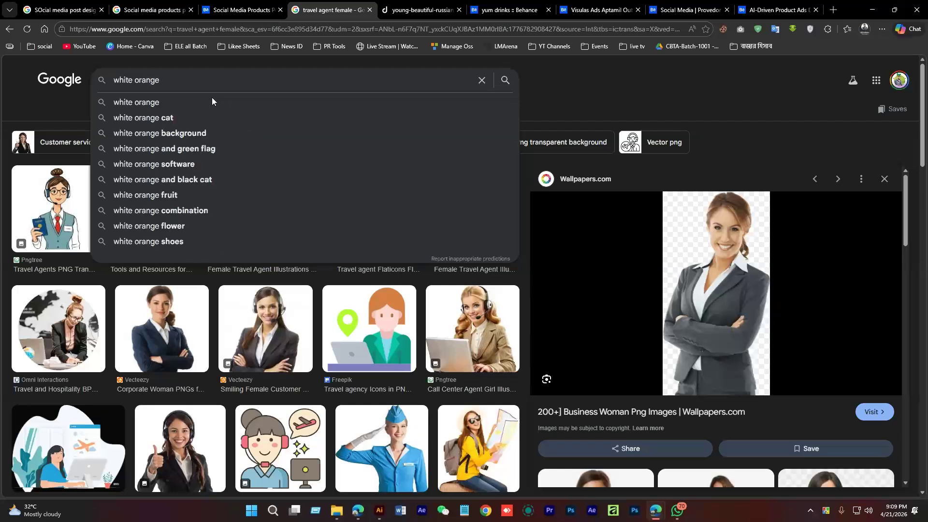
pyautogui.write(' a')
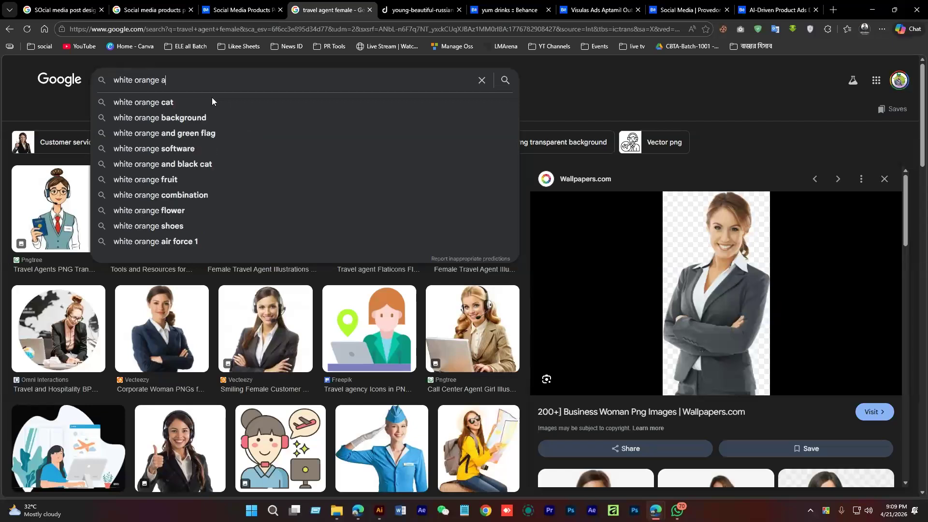
pyautogui.write('bstract backg')
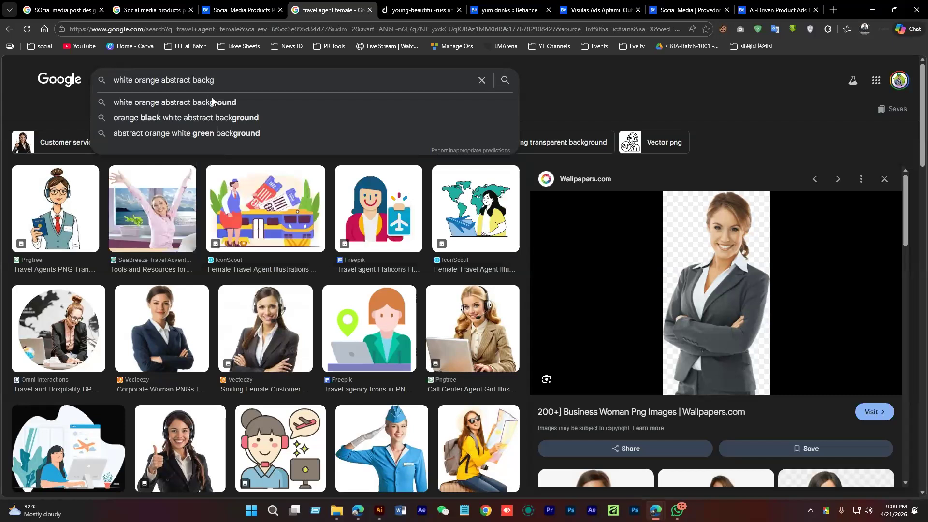
pyautogui.click(211, 97)
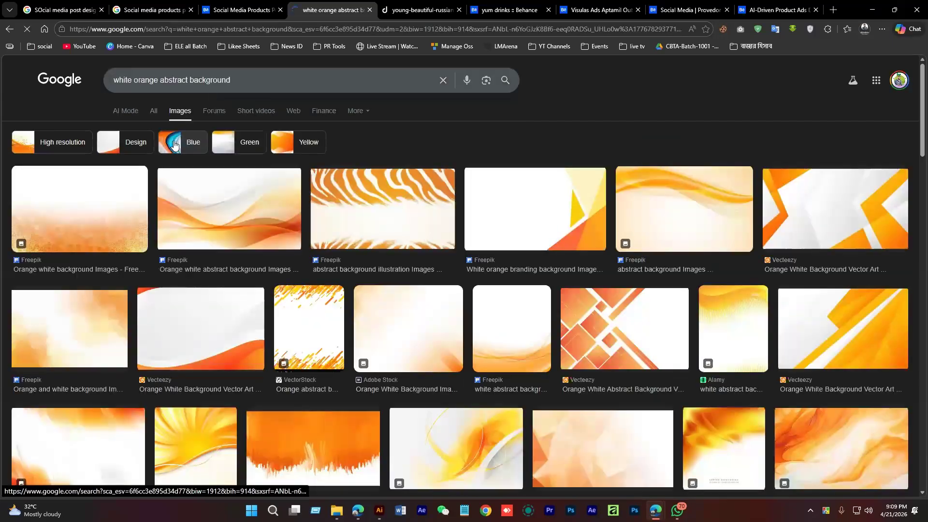
# Copy the orange-white abstract background image and return to Illustrator
pyautogui.click(444, 353)
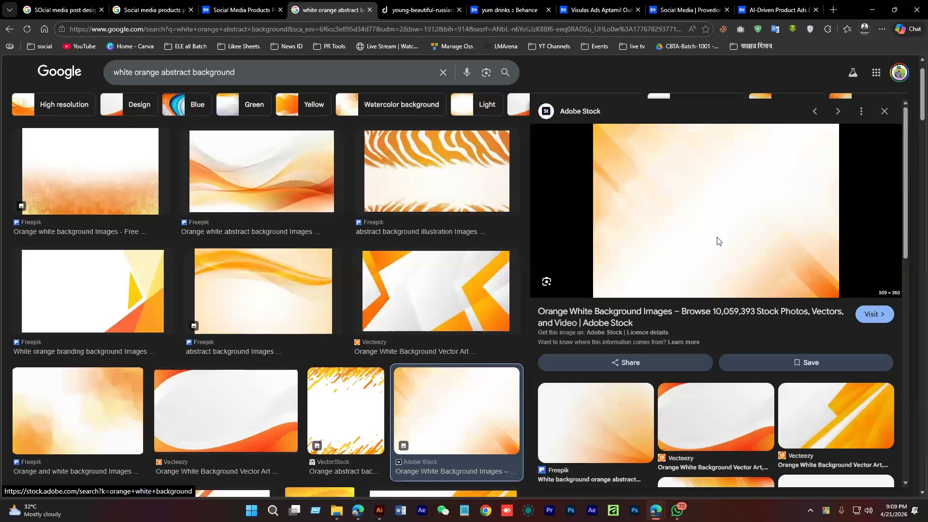
pyautogui.rightClick(696, 205)
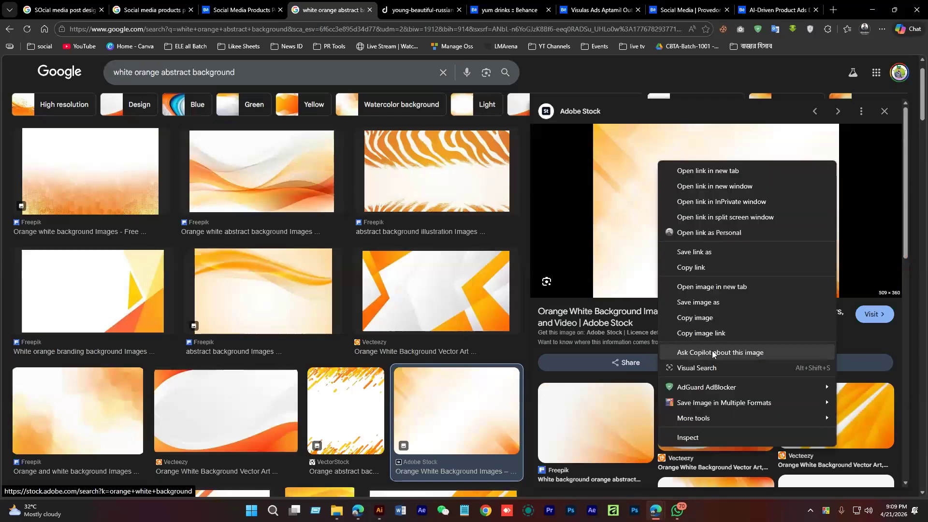
pyautogui.click(708, 319)
pyautogui.click(379, 511)
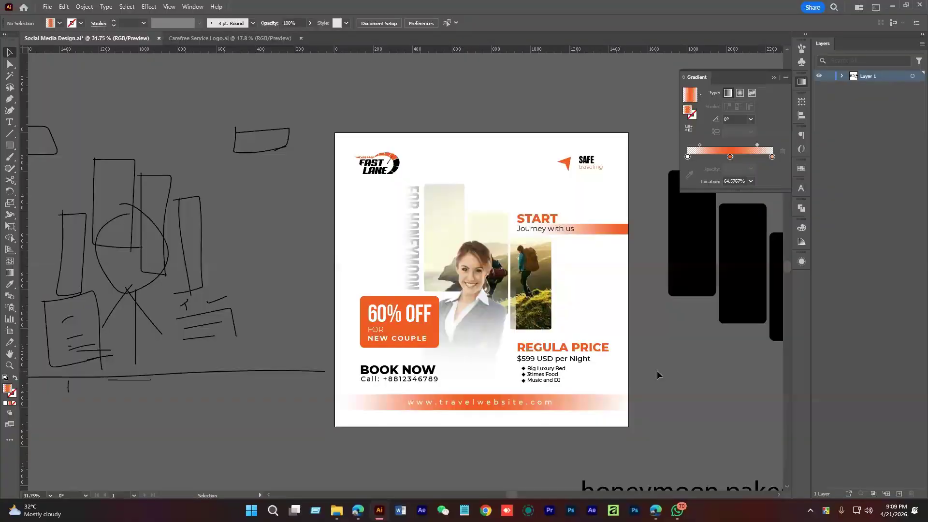
# Paste the background image, rotate it 90°, and scale it to cover the artboard
pyautogui.hotkey('ctrl', 'v')
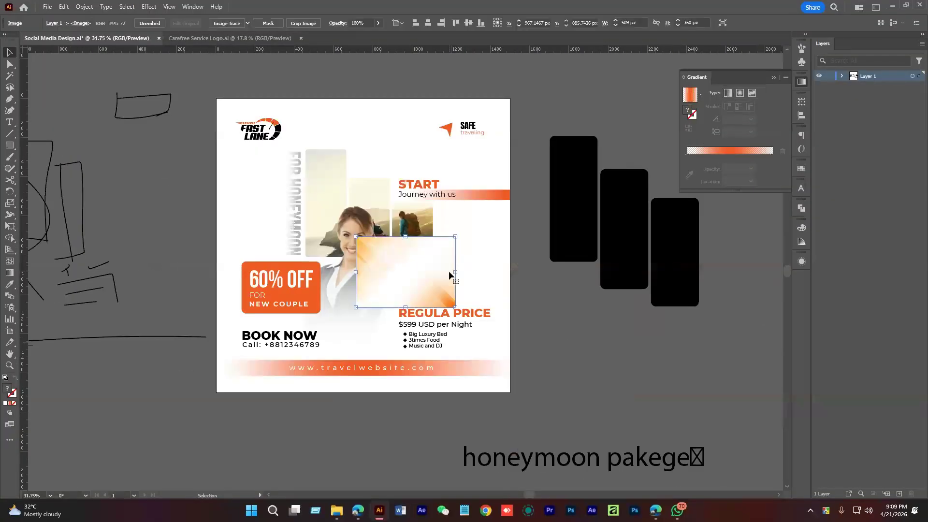
pyautogui.moveTo(462, 234); pyautogui.dragTo(450, 340)
pyautogui.moveTo(441, 272); pyautogui.dragTo(507, 272)
pyautogui.moveTo(482, 314); pyautogui.dragTo(386, 266)
pyautogui.moveTo(317, 99); pyautogui.dragTo(318, 98)
pyautogui.moveTo(335, 385); pyautogui.dragTo(320, 393)
pyautogui.moveTo(418, 244); pyautogui.dragTo(510, 246)
# Send the background image to the back, cancelling a trial reflect
pyautogui.rightClick(452, 242)
pyautogui.moveTo(527, 386)
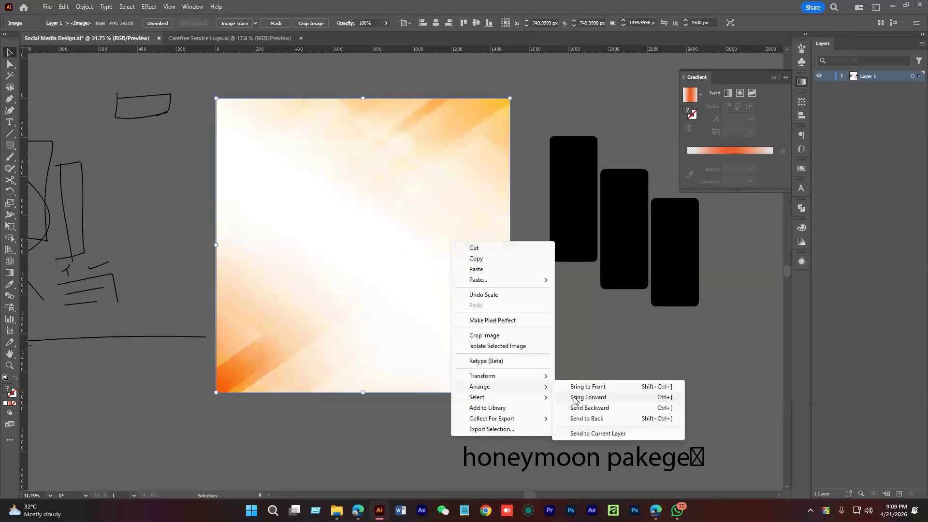
pyautogui.click(586, 419)
pyautogui.click(527, 377)
pyautogui.scroll(2, 364, 311)
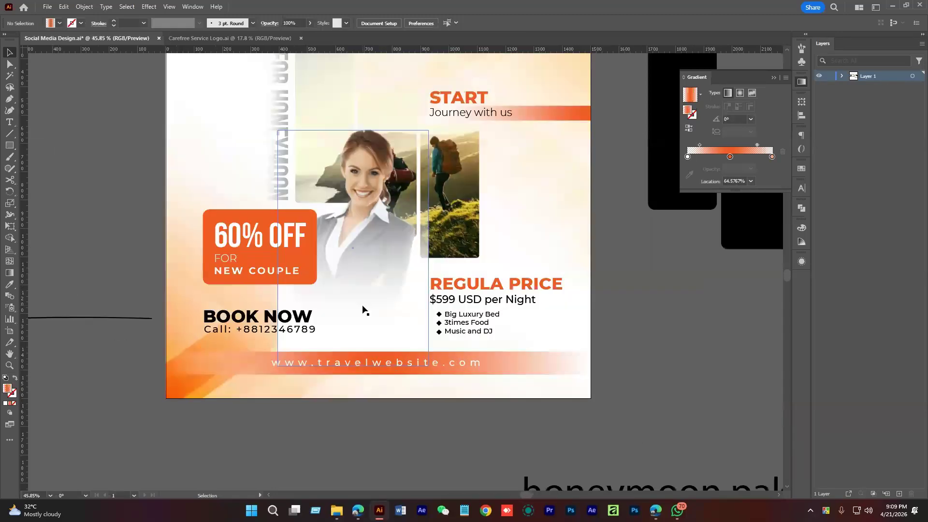
pyautogui.rightClick(557, 214)
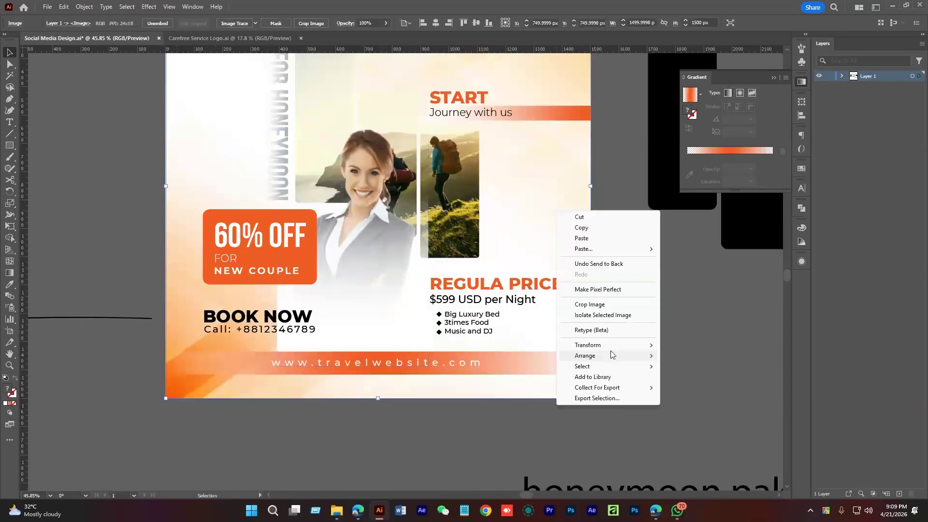
pyautogui.moveTo(599, 345)
pyautogui.click(698, 384)
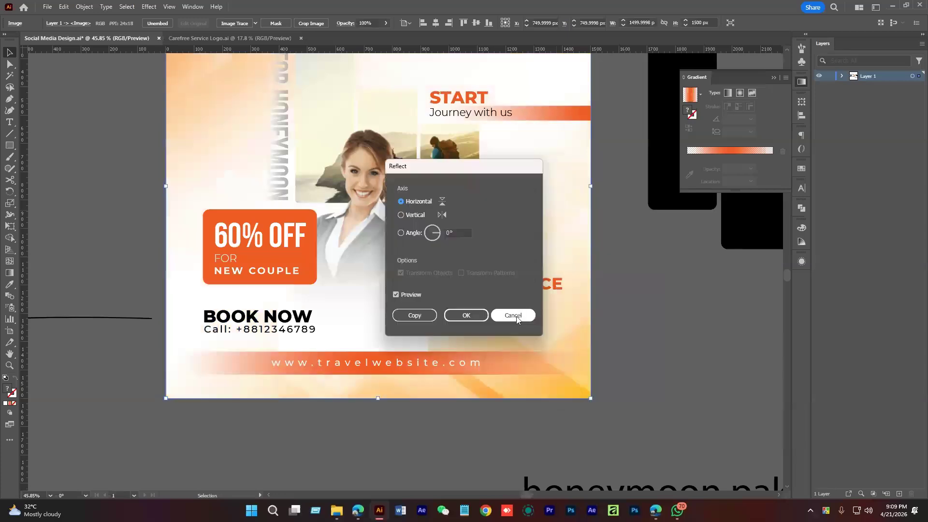
pyautogui.click(513, 316)
pyautogui.scroll(-3, 649, 350)
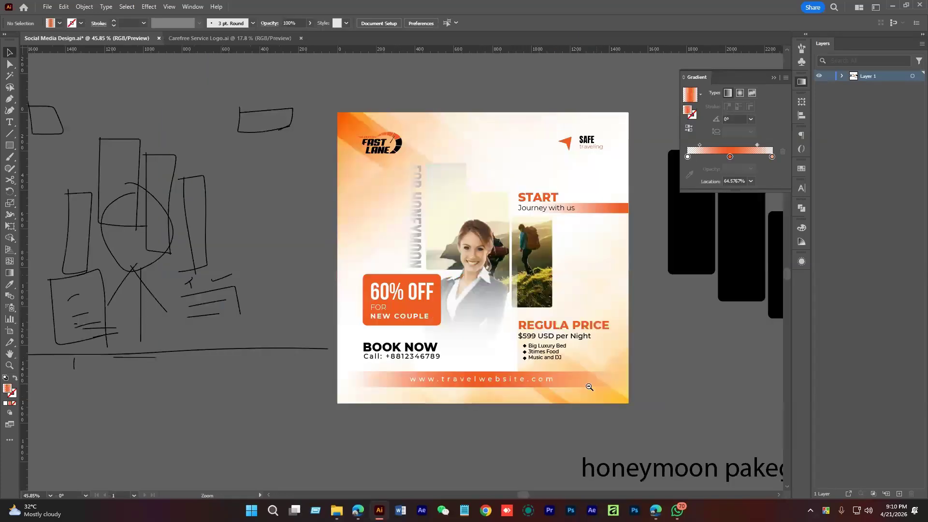
pyautogui.scroll(1, 593, 304)
pyautogui.moveTo(591, 301); pyautogui.dragTo(593, 305)
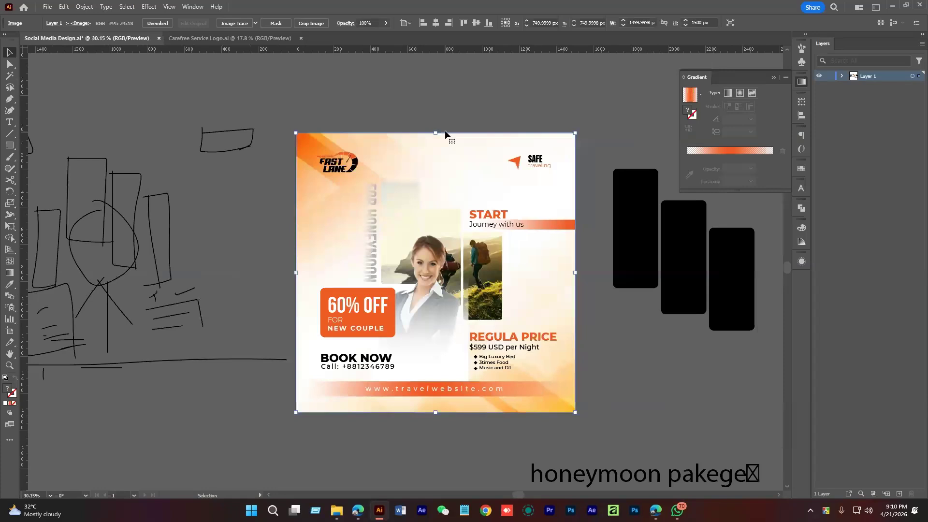
# Stretch the background image taller and reposition it across the artboard
pyautogui.moveTo(437, 133); pyautogui.dragTo(440, 82)
pyautogui.moveTo(578, 406); pyautogui.dragTo(581, 375)
pyautogui.moveTo(498, 227); pyautogui.dragTo(485, 210)
pyautogui.moveTo(498, 208); pyautogui.dragTo(501, 249)
pyautogui.moveTo(506, 248); pyautogui.dragTo(489, 230)
pyautogui.moveTo(489, 230); pyautogui.dragTo(465, 199)
pyautogui.moveTo(536, 353); pyautogui.dragTo(586, 333)
pyautogui.moveTo(578, 324); pyautogui.dragTo(539, 344)
pyautogui.keyDown('alt'); pyautogui.click(538, 344); pyautogui.keyUp('alt')
# Tilt the background image at an angle, trim its top, and reposition it
pyautogui.moveTo(546, 161); pyautogui.dragTo(564, 192)
pyautogui.moveTo(528, 207); pyautogui.dragTo(557, 152)
pyautogui.scroll(3, 481, 251)
pyautogui.moveTo(469, 80); pyautogui.dragTo(473, 95)
pyautogui.moveTo(510, 461); pyautogui.dragTo(519, 418)
pyautogui.moveTo(449, 253); pyautogui.dragTo(461, 274)
pyautogui.moveTo(563, 258); pyautogui.dragTo(552, 257)
pyautogui.moveTo(565, 267); pyautogui.dragTo(520, 275)
pyautogui.hotkey('ctrl', 'space')
pyautogui.click(601, 294)
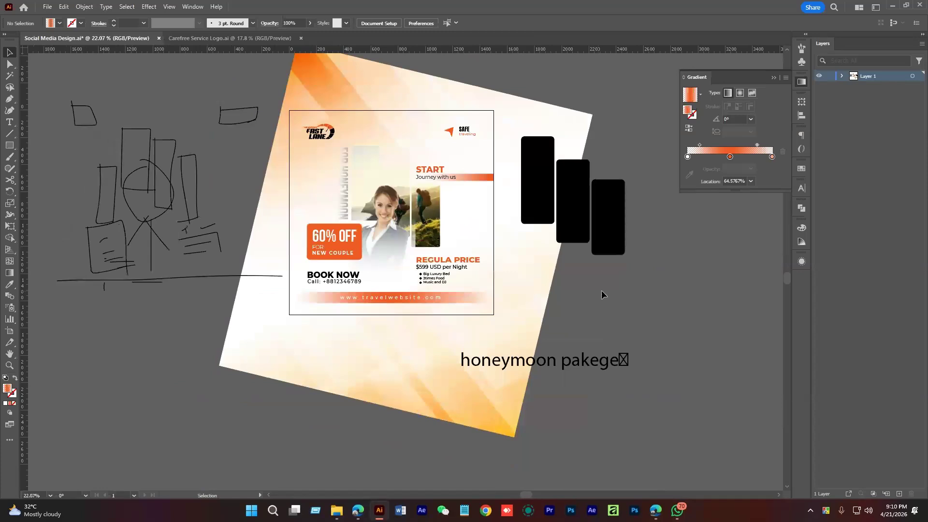
# Move the 'honeymoon pakege' text right and down
pyautogui.click(357, 511)
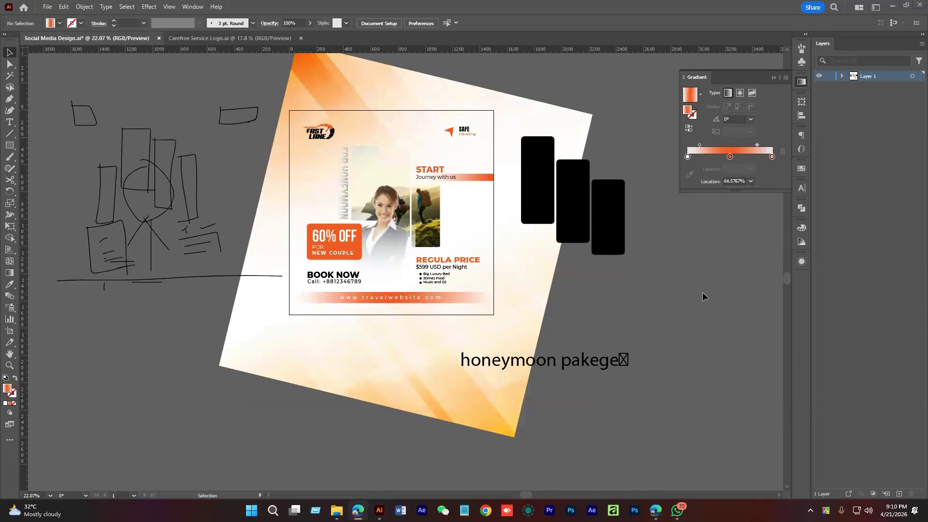
pyautogui.moveTo(580, 364); pyautogui.dragTo(677, 369)
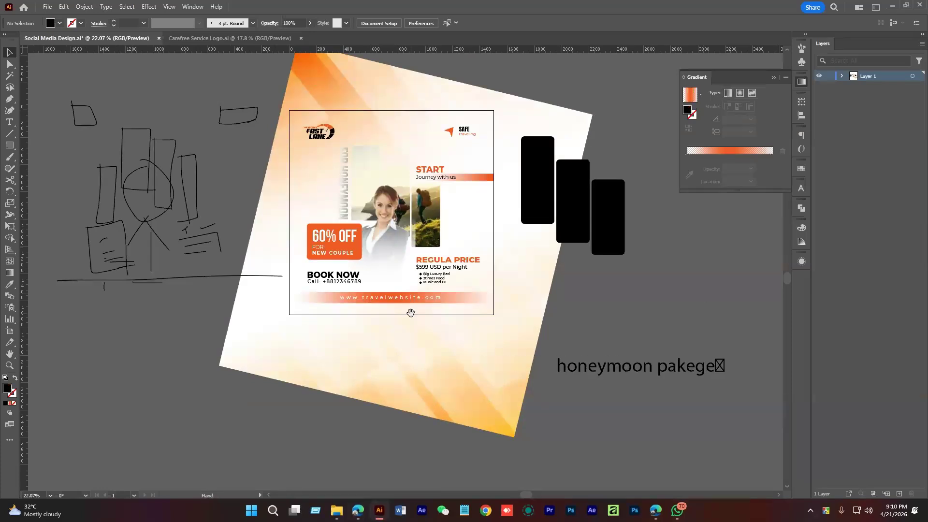
pyautogui.scroll(2, 374, 174)
pyautogui.moveTo(321, 127); pyautogui.dragTo(335, 155)
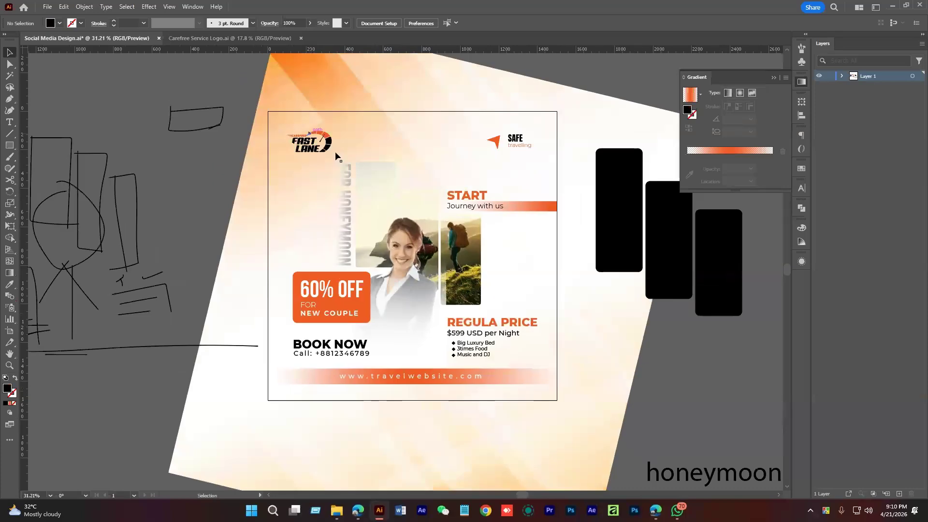
pyautogui.scroll(-2, 335, 155)
# Move the three black rectangles right and down together
pyautogui.click(527, 206)
pyautogui.keyDown('shift'); pyautogui.click(561, 223); pyautogui.keyUp('shift')
pyautogui.keyDown('shift'); pyautogui.click(603, 243); pyautogui.keyUp('shift')
pyautogui.moveTo(604, 242); pyautogui.dragTo(724, 295)
pyautogui.moveTo(423, 250); pyautogui.dragTo(497, 282)
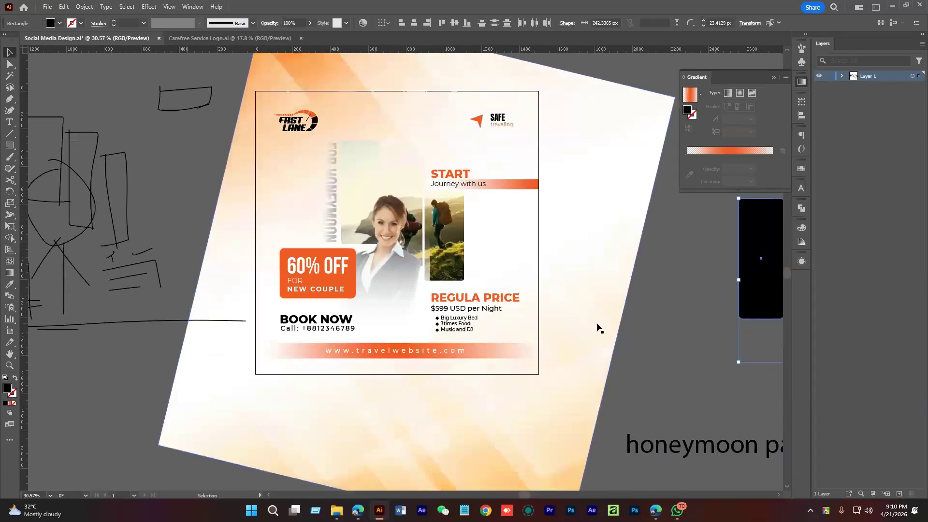
# Draw a black 1500 × 1500 px square from the artboard's top-left corner
pyautogui.click(9, 145)
pyautogui.moveTo(255, 91); pyautogui.dragTo(538, 373)
pyautogui.press('v')
pyautogui.scroll(-2, 528, 349)
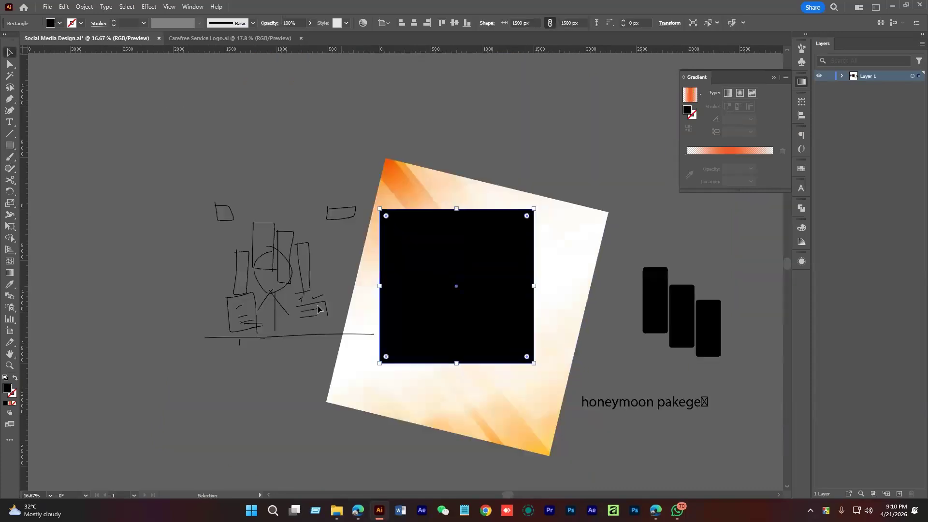
pyautogui.click(450, 161)
# Make a clipping mask from the gradient background, black square and poster
pyautogui.moveTo(450, 158); pyautogui.dragTo(536, 402)
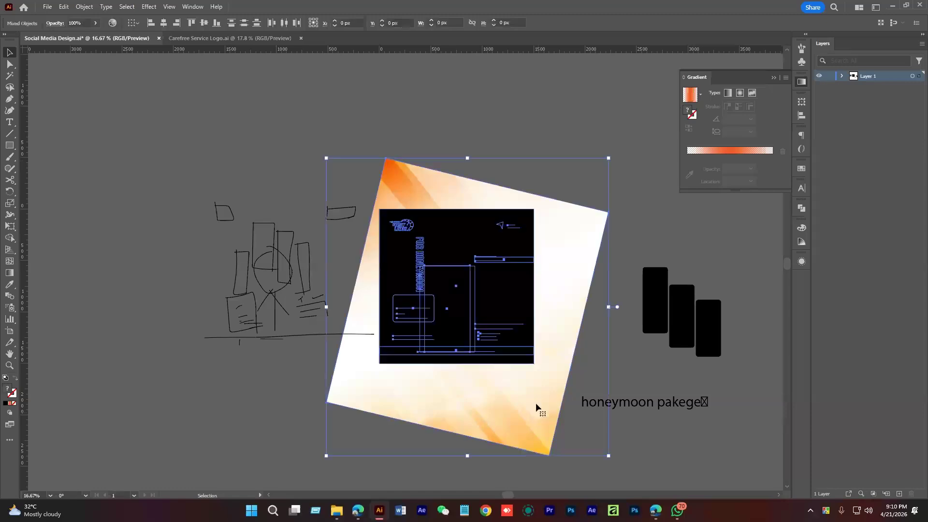
pyautogui.rightClick(536, 402)
pyautogui.click(518, 386)
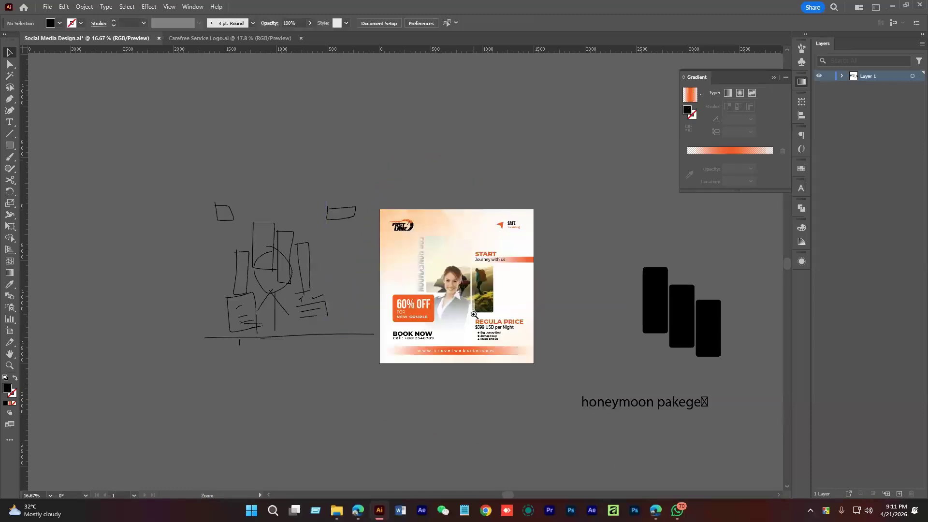
pyautogui.moveTo(475, 314); pyautogui.dragTo(609, 359)
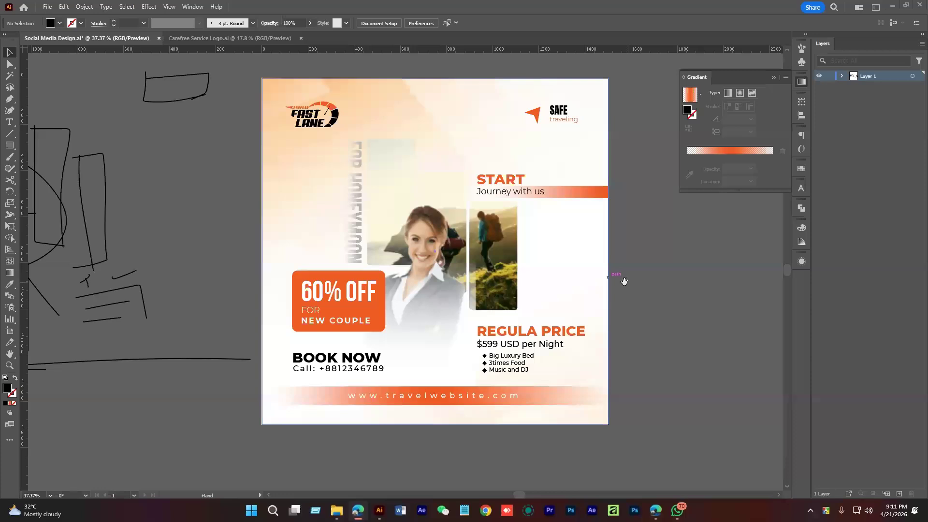
pyautogui.hscroll(1, 615, 275)
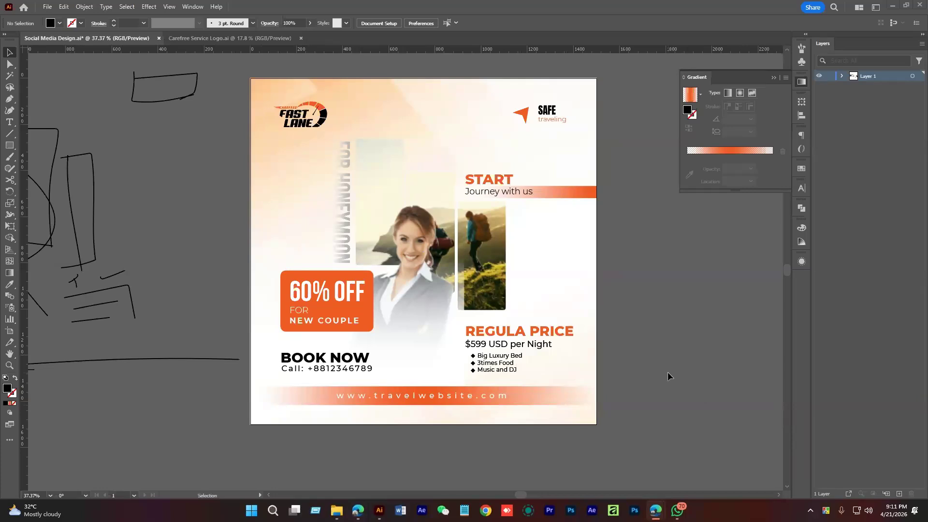
# Inspect the clipped poster, save the document, and bring the browser forward
pyautogui.moveTo(437, 357); pyautogui.dragTo(468, 343)
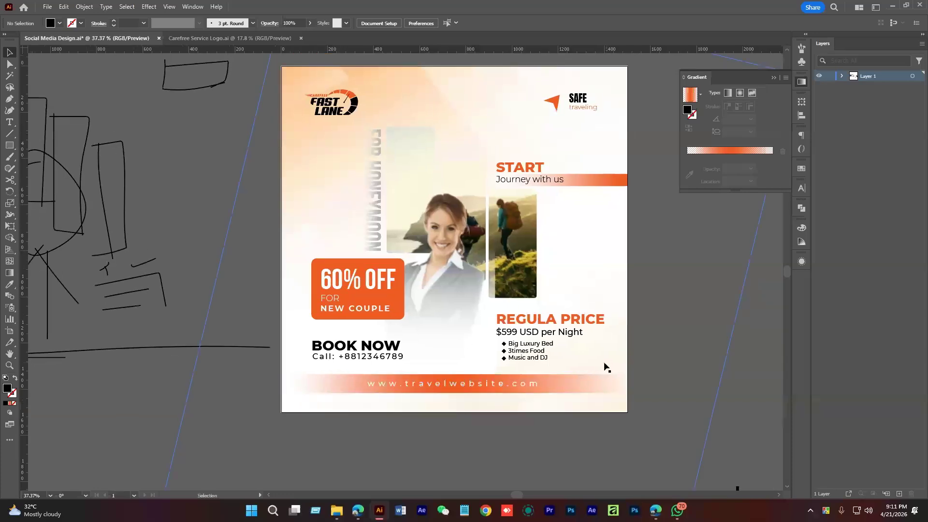
pyautogui.scroll(2, 493, 328)
pyautogui.scroll(3, 438, 250)
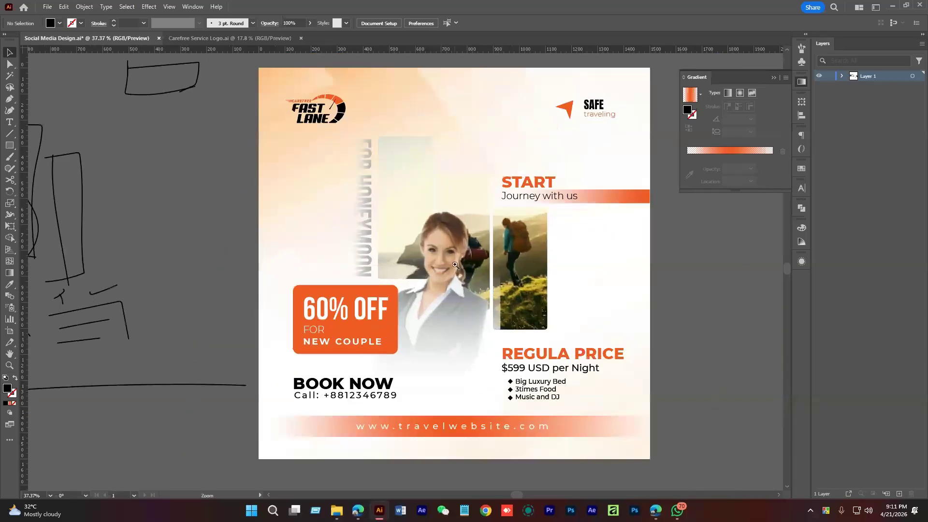
pyautogui.scroll(-2, 439, 249)
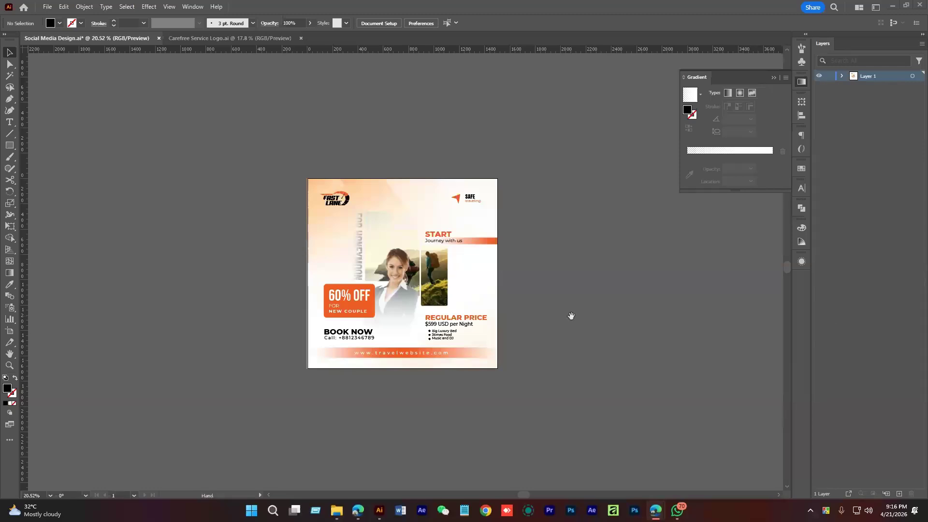
pyautogui.moveTo(572, 316); pyautogui.dragTo(553, 311)
pyautogui.hotkey('ctrl', 's')
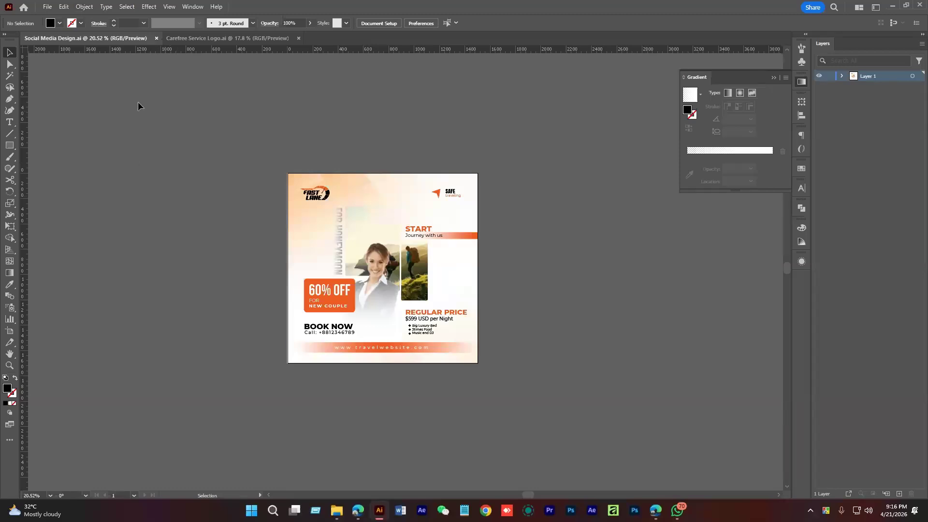
pyautogui.click(356, 512)
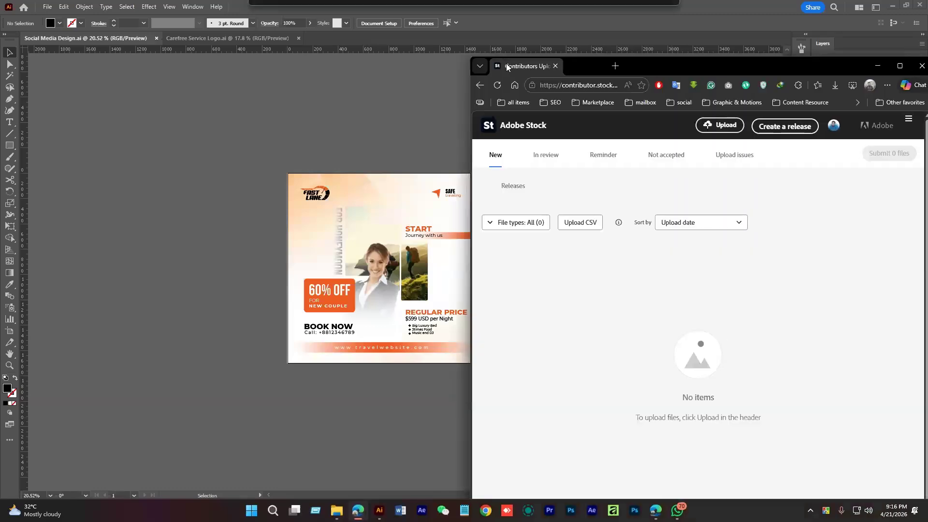
# Maximize the browser and check the failed-uploads list and sort options
pyautogui.moveTo(773, 68); pyautogui.dragTo(674, 62)
pyautogui.click(698, 67)
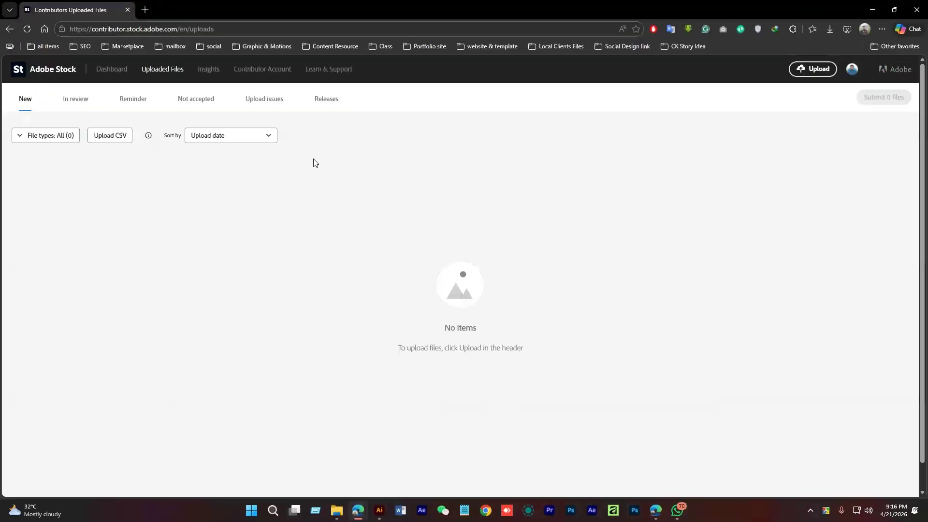
pyautogui.click(264, 102)
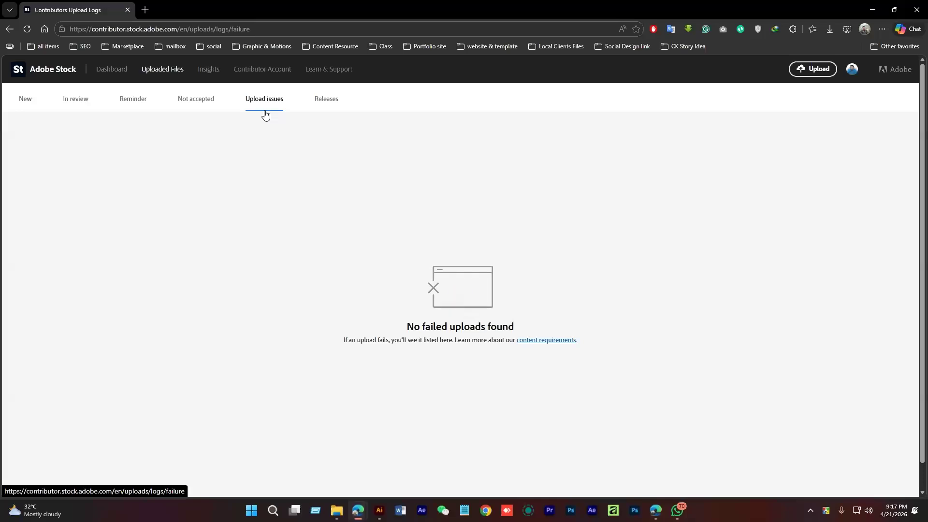
pyautogui.click(163, 72)
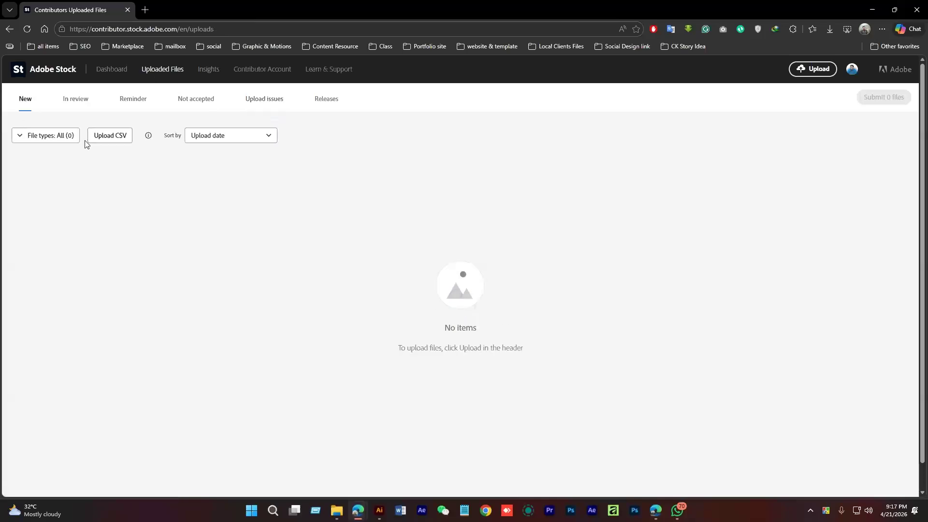
pyautogui.click(236, 133)
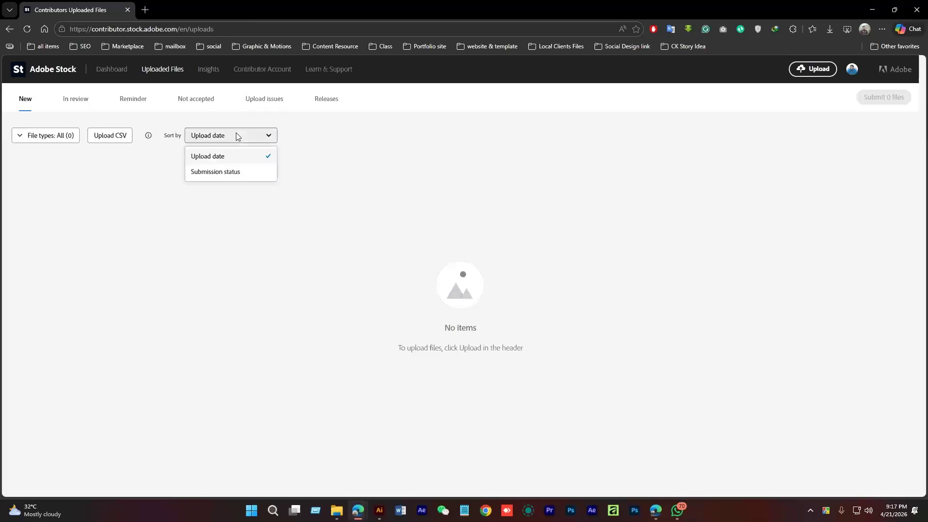
pyautogui.click(842, 103)
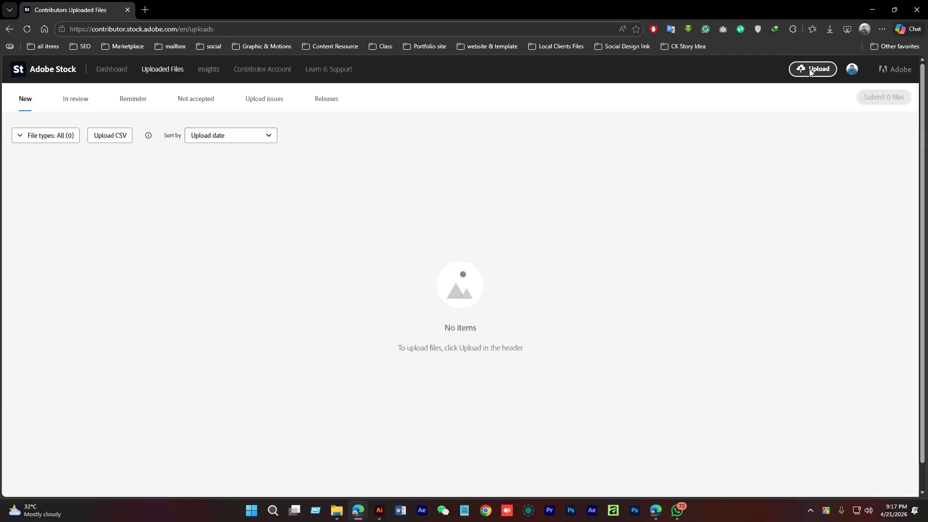
# View the vector file requirements and open the contributor submission guide in a new tab
pyautogui.click(813, 68)
pyautogui.click(761, 275)
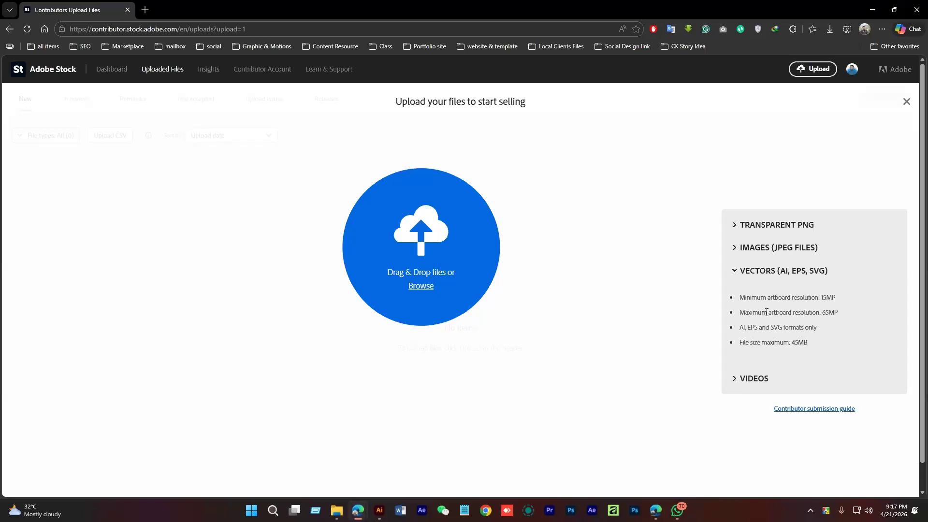
pyautogui.click(813, 411)
pyautogui.click(191, 18)
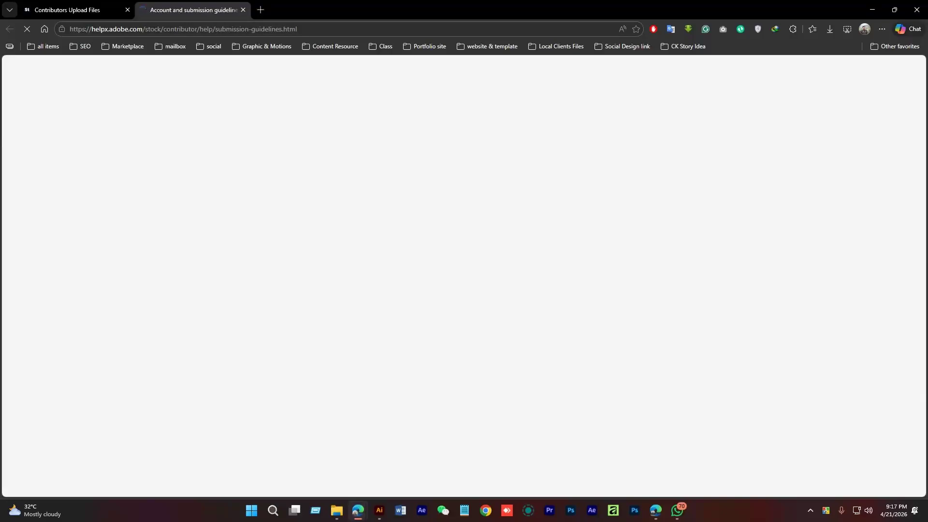
pyautogui.hotkey('alt', 'Tab')
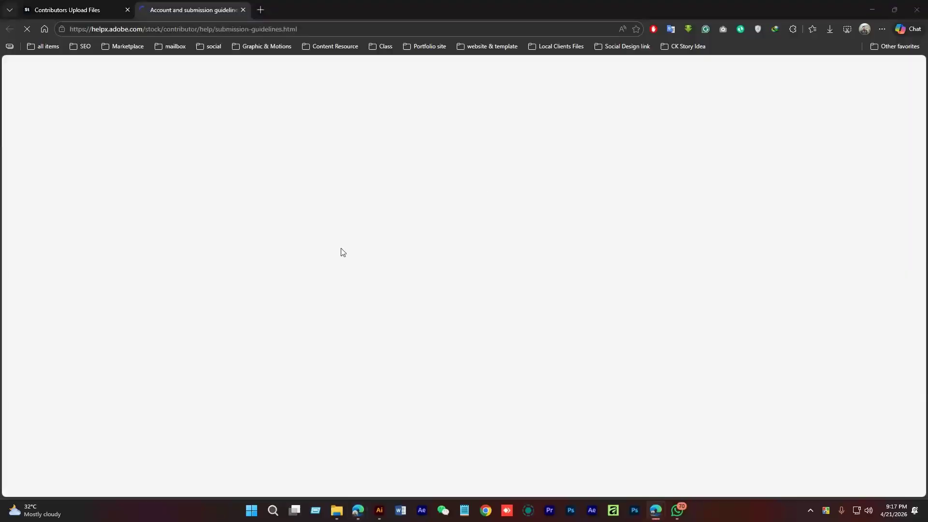
pyautogui.click(380, 510)
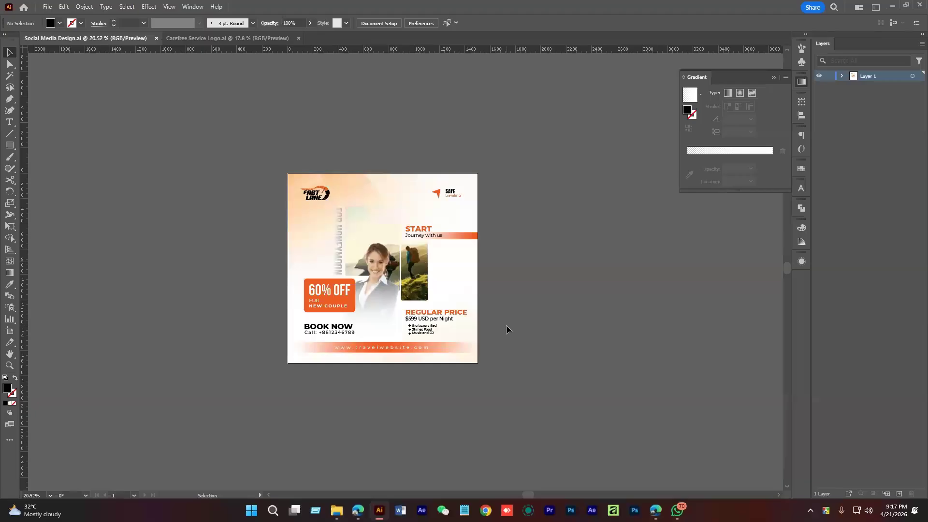
# Save the poster as Illustrator EPS named 'Social Media Design as'
pyautogui.moveTo(214, 156); pyautogui.dragTo(536, 419)
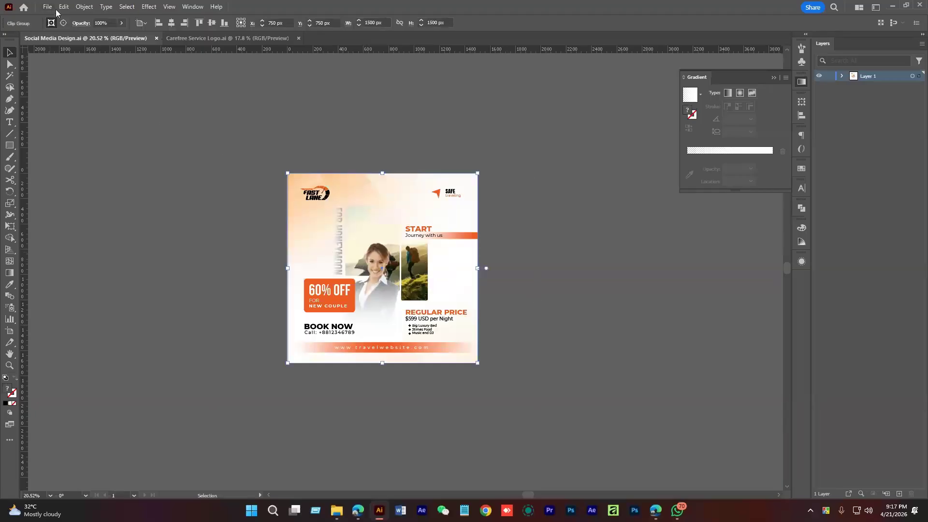
pyautogui.click(49, 7)
pyautogui.click(85, 110)
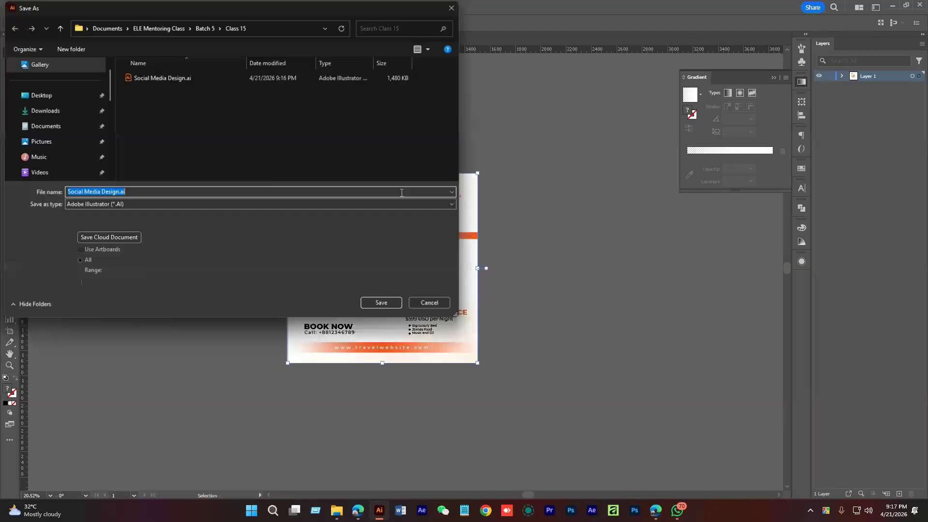
pyautogui.click(68, 204)
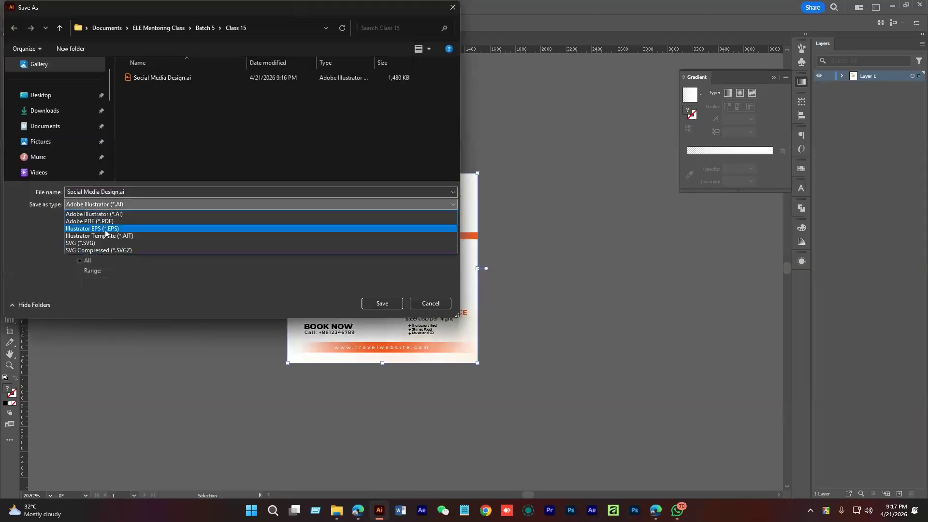
pyautogui.click(109, 228)
pyautogui.click(151, 192)
pyautogui.click(151, 192)
pyautogui.moveTo(119, 192); pyautogui.dragTo(140, 193)
pyautogui.write('as')
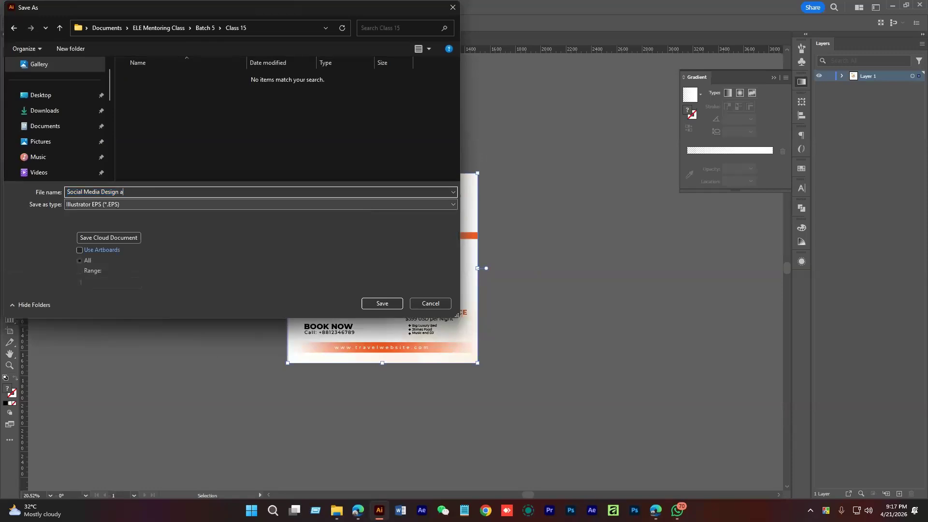
pyautogui.click(382, 303)
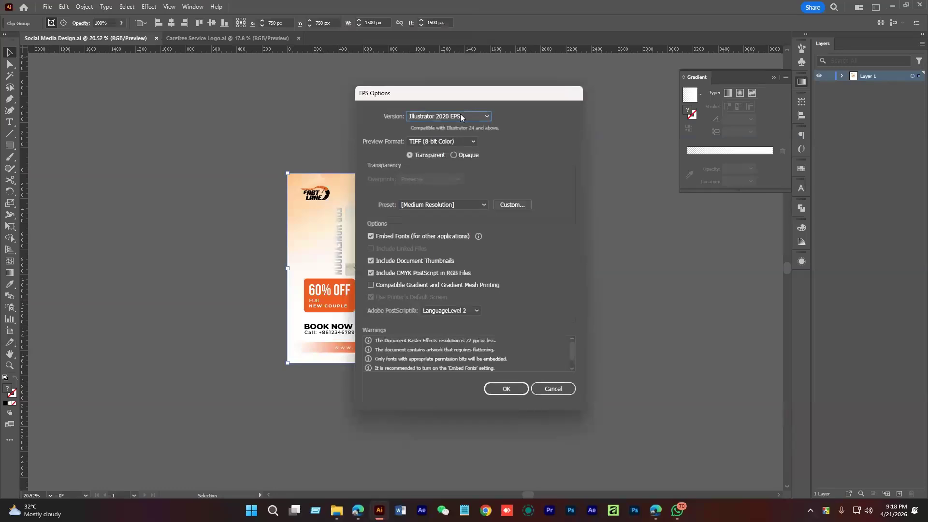
# Set the EPS version to Illustrator 10 EPS and confirm the options
pyautogui.click(460, 115)
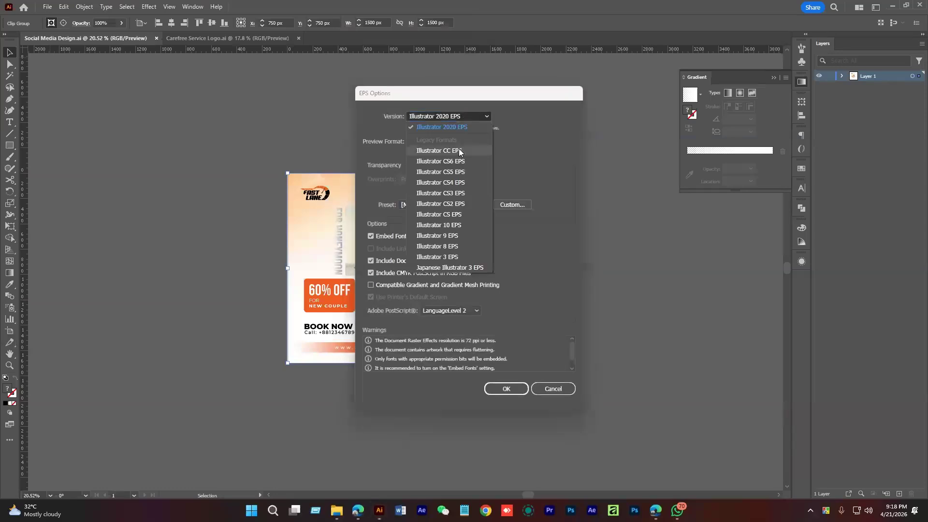
pyautogui.click(448, 225)
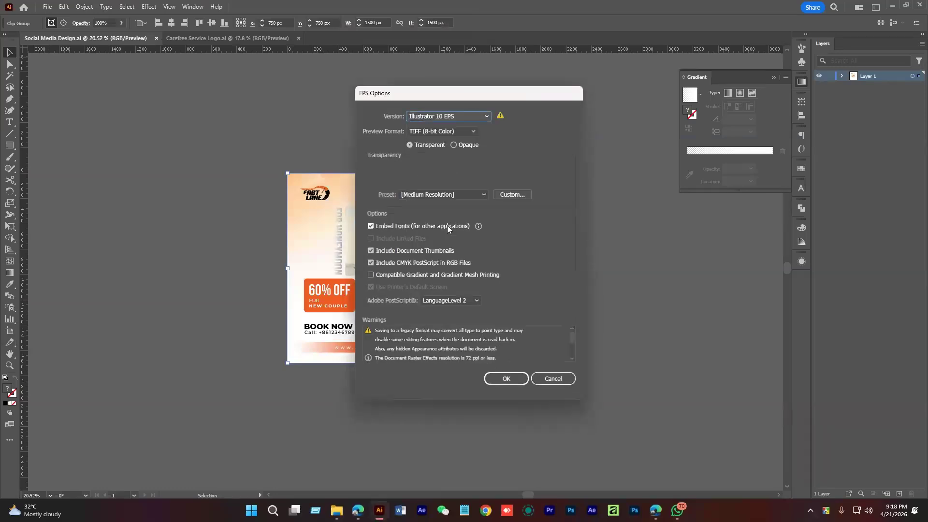
pyautogui.moveTo(461, 92); pyautogui.dragTo(506, 109)
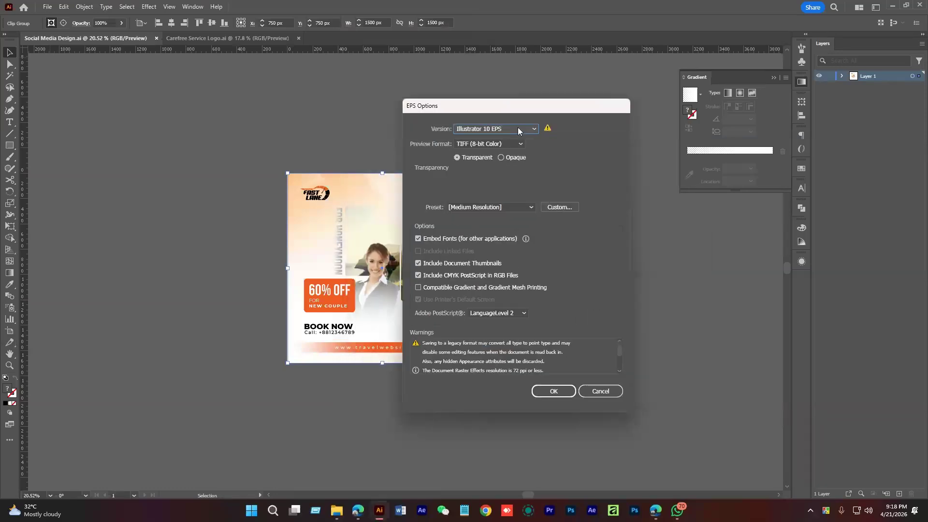
pyautogui.click(554, 391)
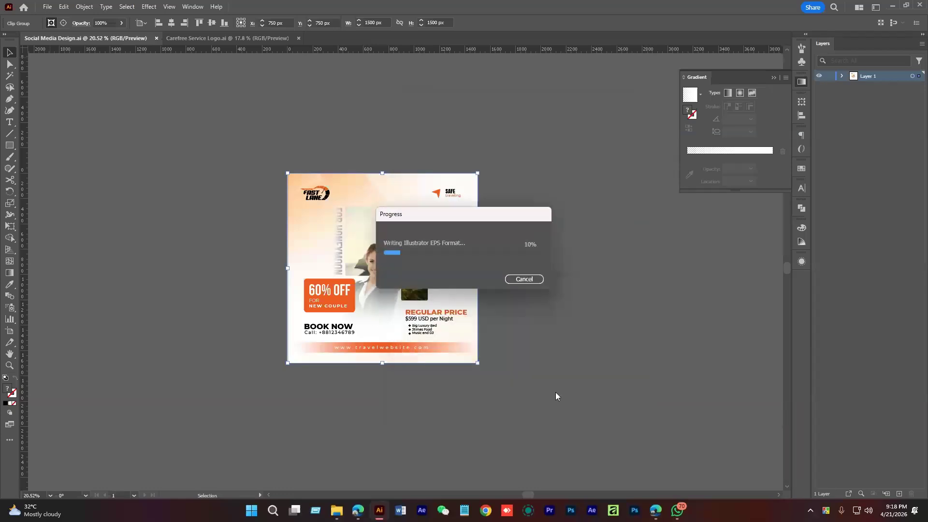
pyautogui.click(528, 321)
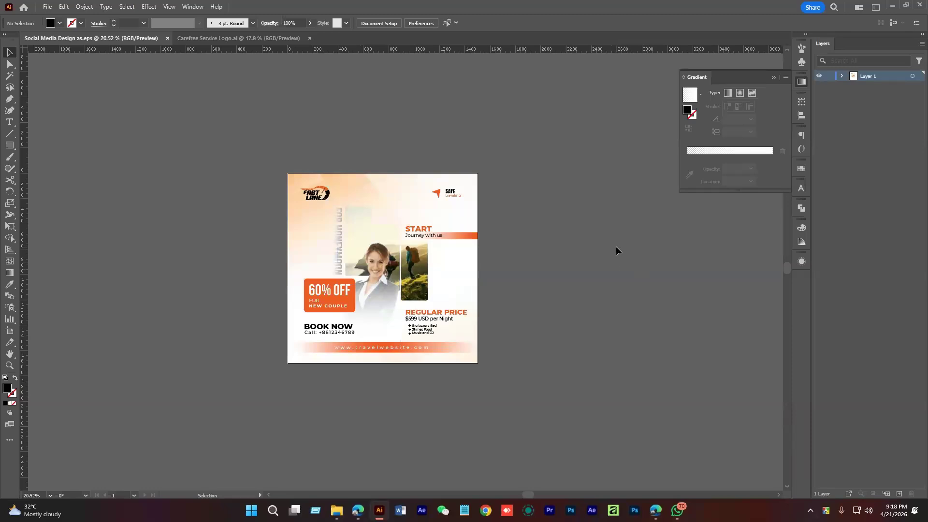
# Expand the post clip group's appearance, then expand its objects and fills into plain shapes
pyautogui.moveTo(279, 158); pyautogui.dragTo(525, 379)
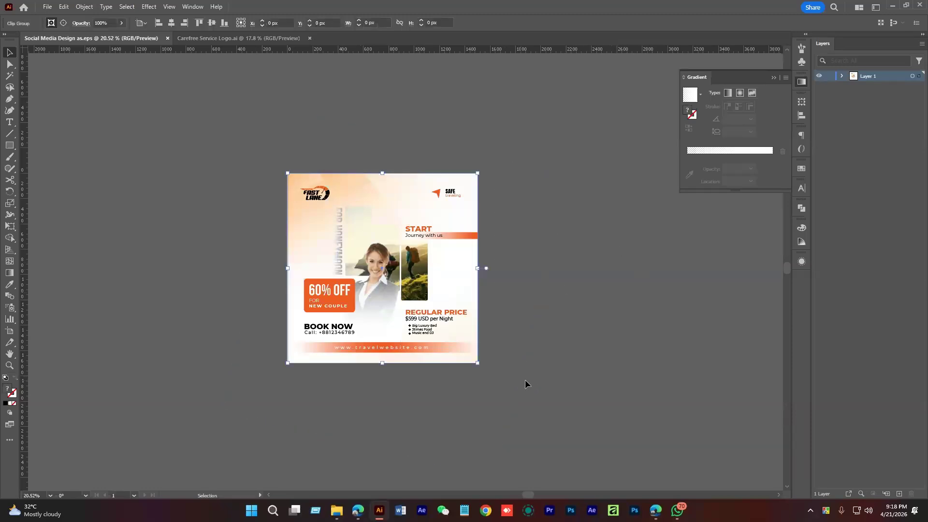
pyautogui.click(85, 7)
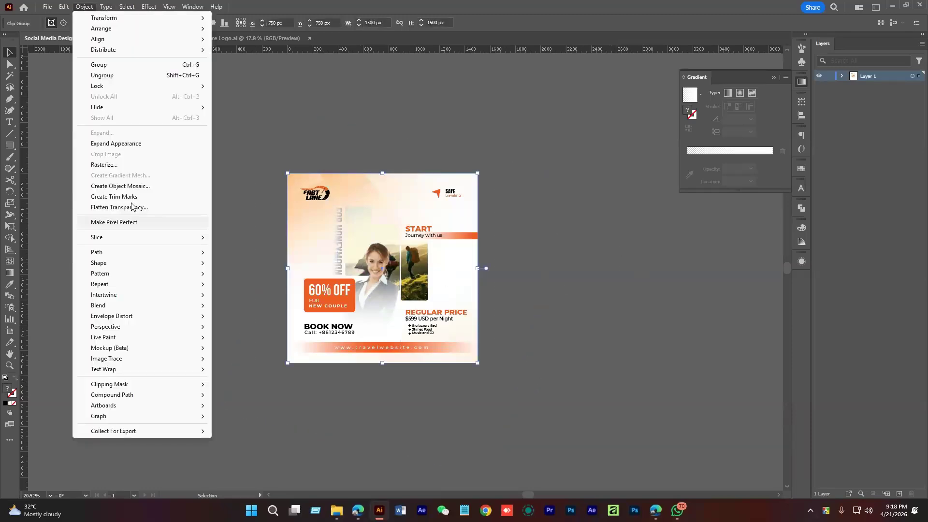
pyautogui.click(119, 144)
pyautogui.click(85, 7)
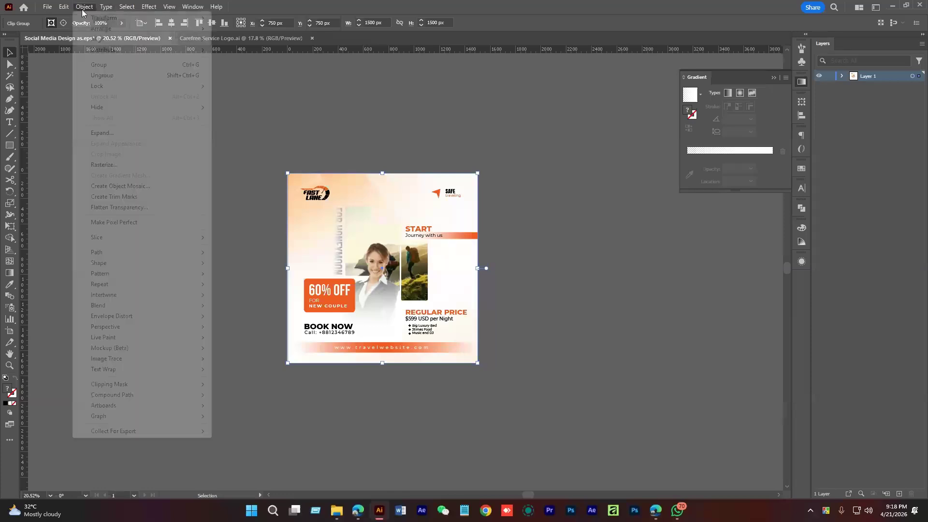
pyautogui.click(102, 133)
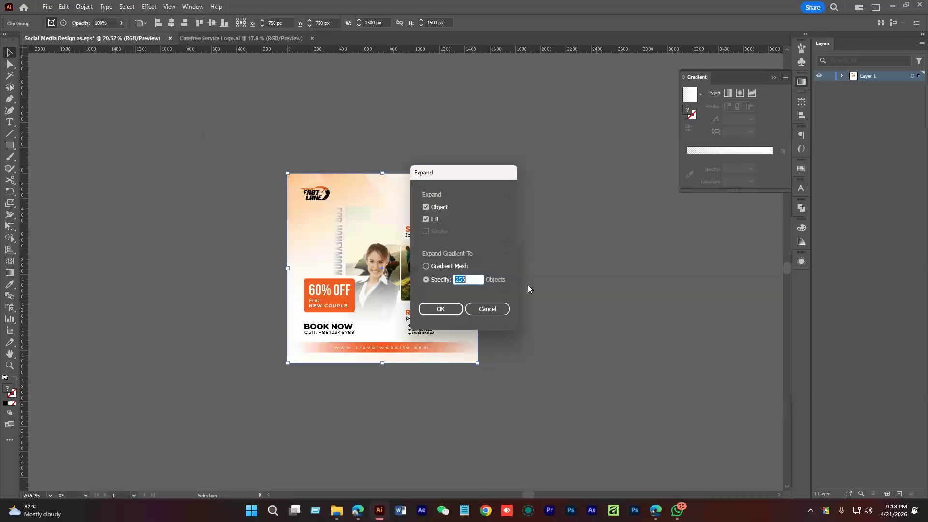
pyautogui.click(440, 309)
pyautogui.hotkey('ctrl', 'space')
pyautogui.moveTo(386, 273); pyautogui.dragTo(493, 334)
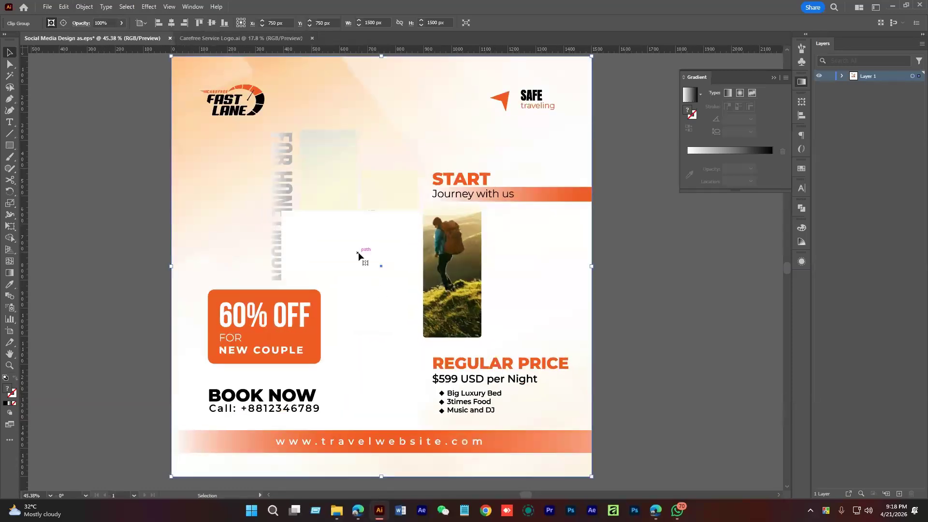
pyautogui.click(668, 302)
pyautogui.click(367, 255)
pyautogui.press('space')
pyautogui.moveTo(403, 281); pyautogui.dragTo(359, 295)
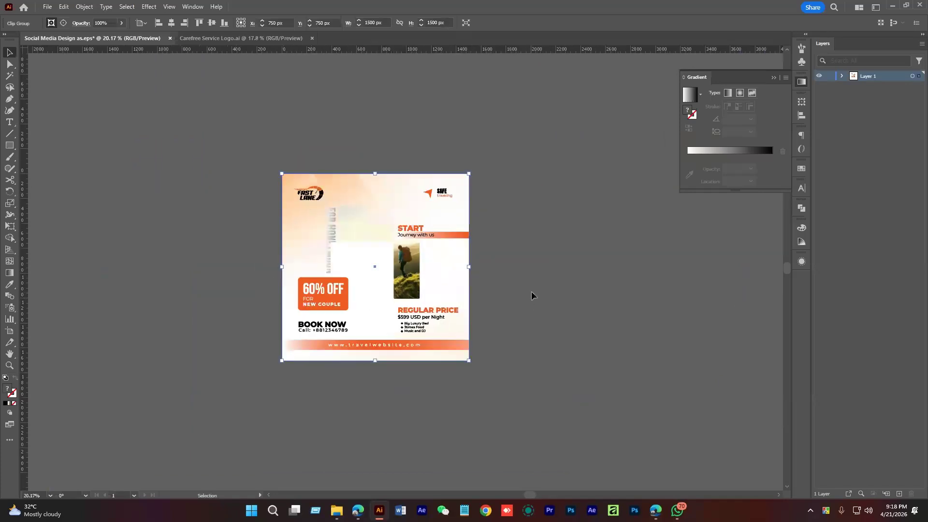
# Resize the post proportionally to 2500 px wide
pyautogui.click(578, 242)
pyautogui.click(433, 196)
pyautogui.moveTo(548, 223); pyautogui.dragTo(527, 225)
pyautogui.press('super')
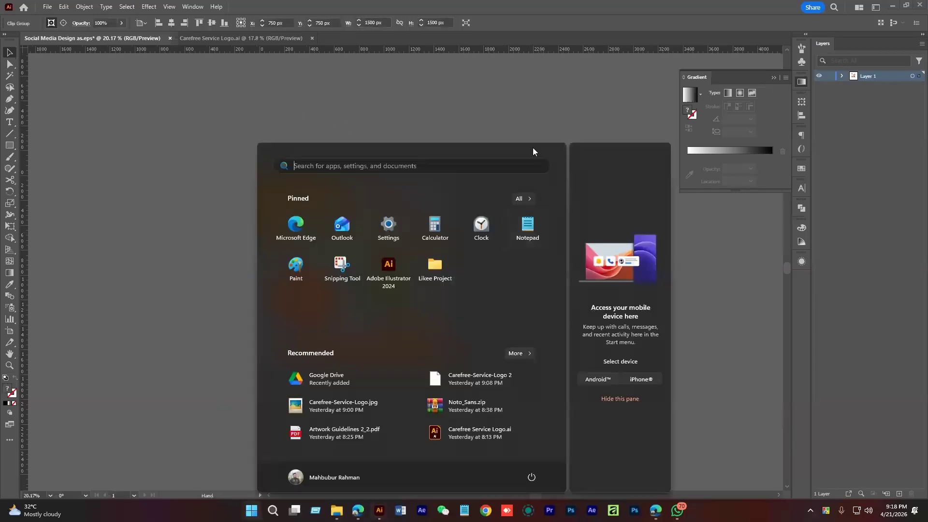
pyautogui.press('super')
pyautogui.click(546, 216)
pyautogui.scroll(-2, 535, 214)
pyautogui.click(425, 208)
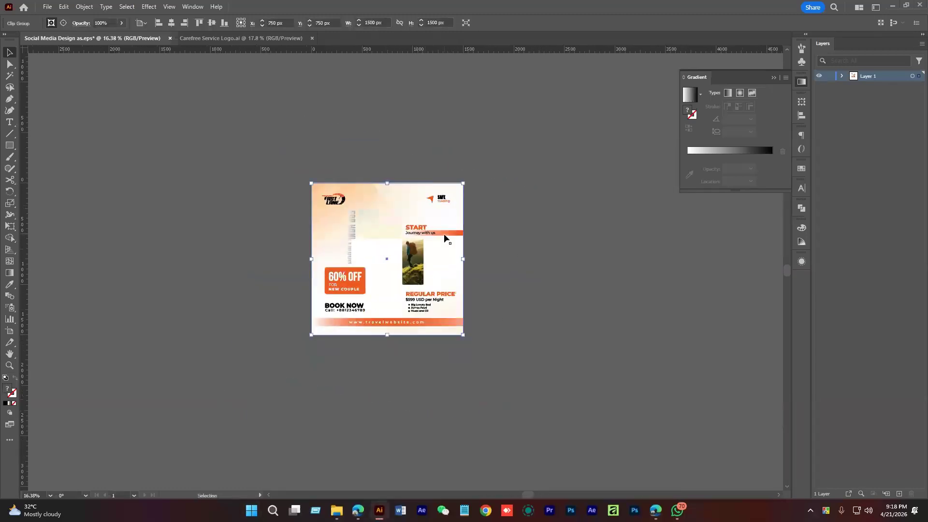
pyautogui.click(399, 22)
pyautogui.click(365, 23)
pyautogui.press('Delete')
pyautogui.write('2')
pyautogui.press('Return')
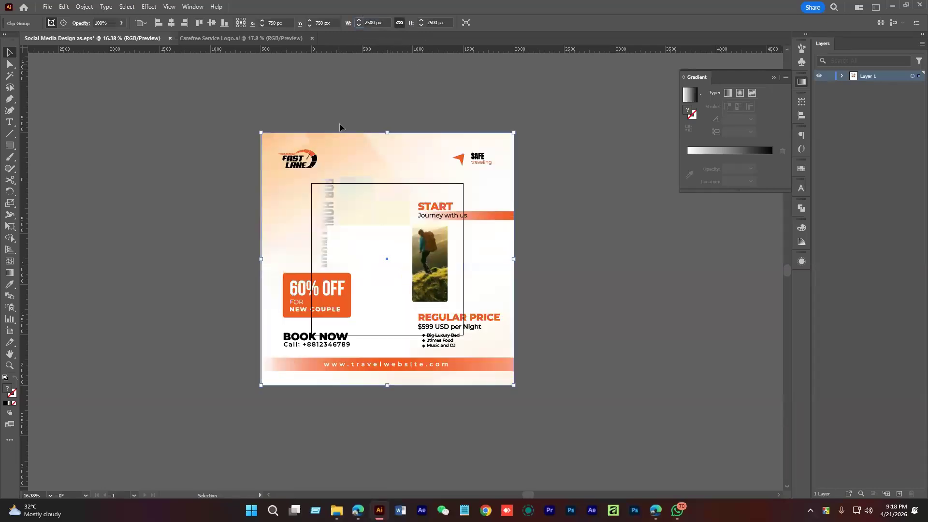
# Set the artboard width to 2500 px
pyautogui.click(175, 156)
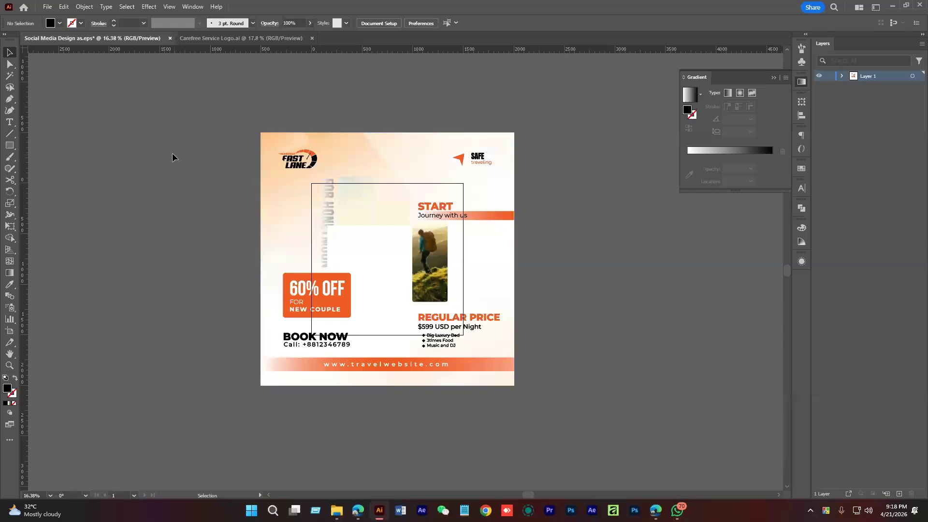
pyautogui.click(398, 212)
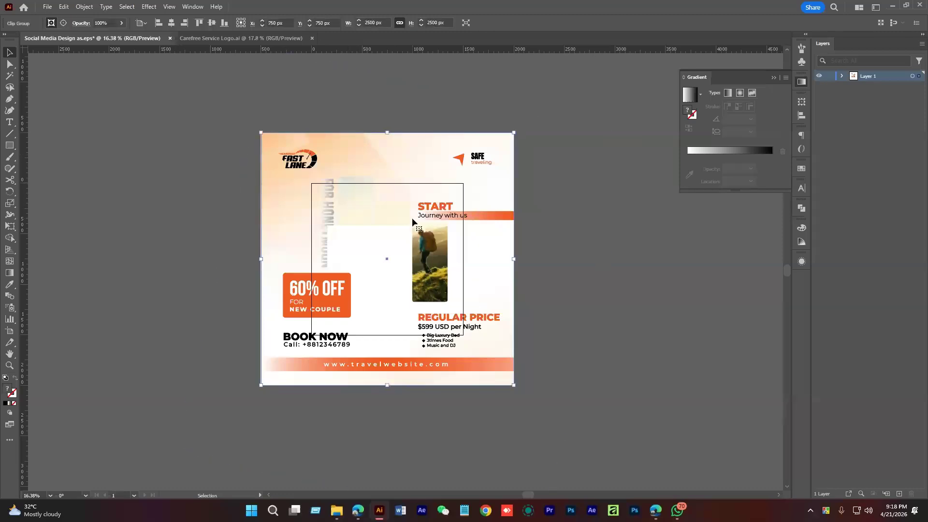
pyautogui.hotkey('shift', 'o')
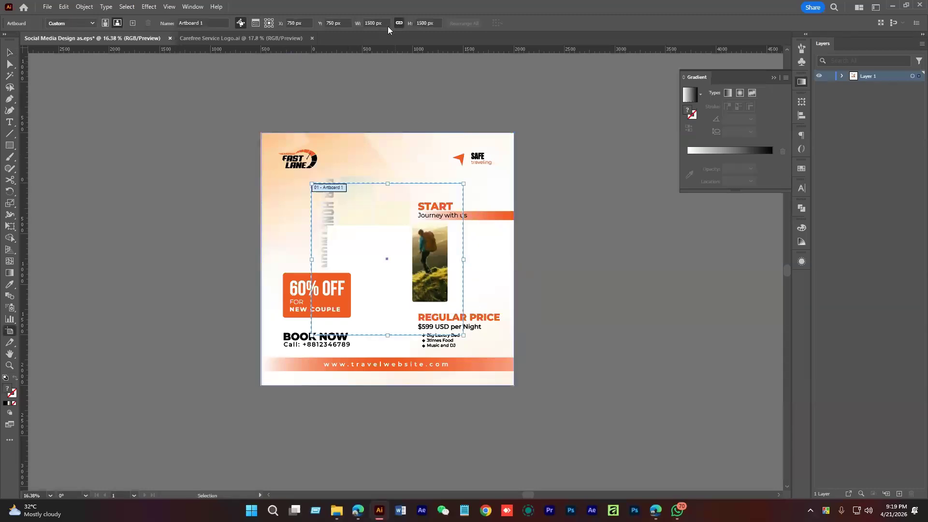
pyautogui.moveTo(367, 24); pyautogui.dragTo(346, 29)
pyautogui.write('2')
pyautogui.press('Return')
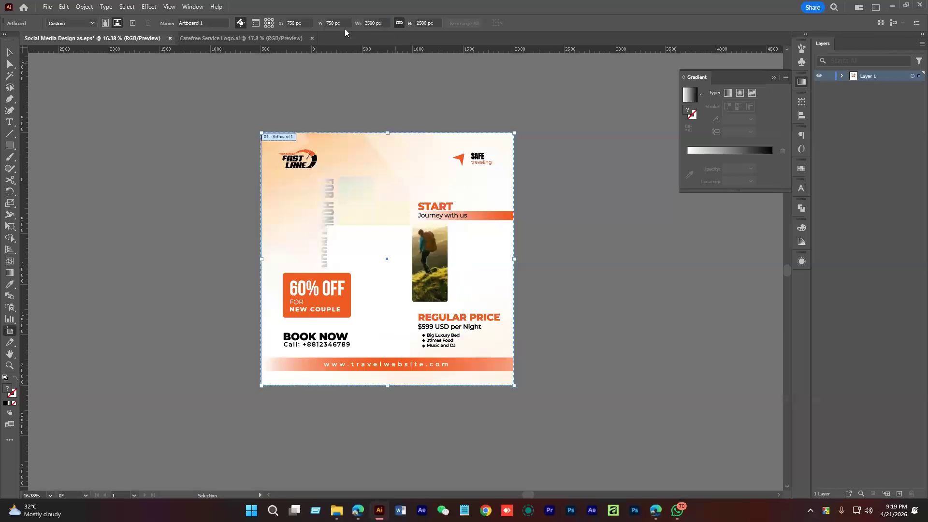
# Release the background's clipping mask and trace the exposed rotated image
pyautogui.moveTo(392, 258); pyautogui.dragTo(473, 288)
pyautogui.click(479, 276)
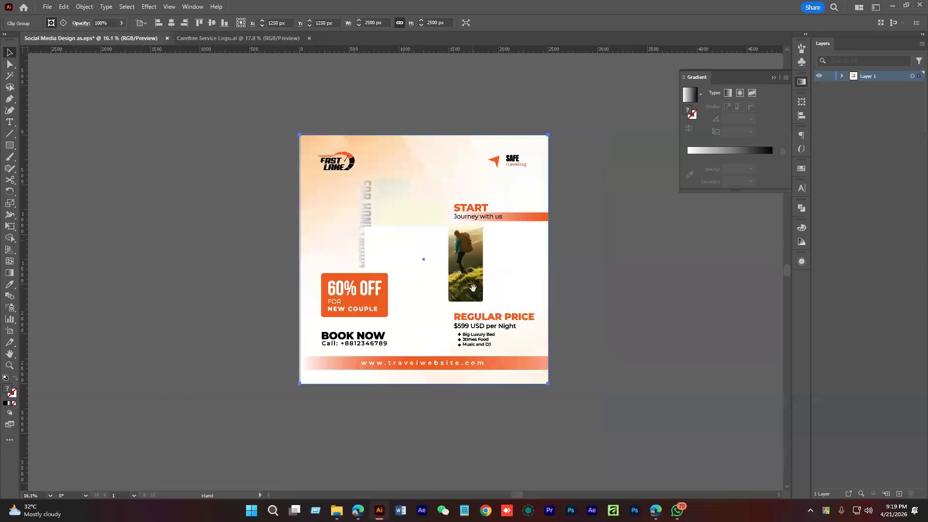
pyautogui.rightClick(373, 193)
pyautogui.click(471, 318)
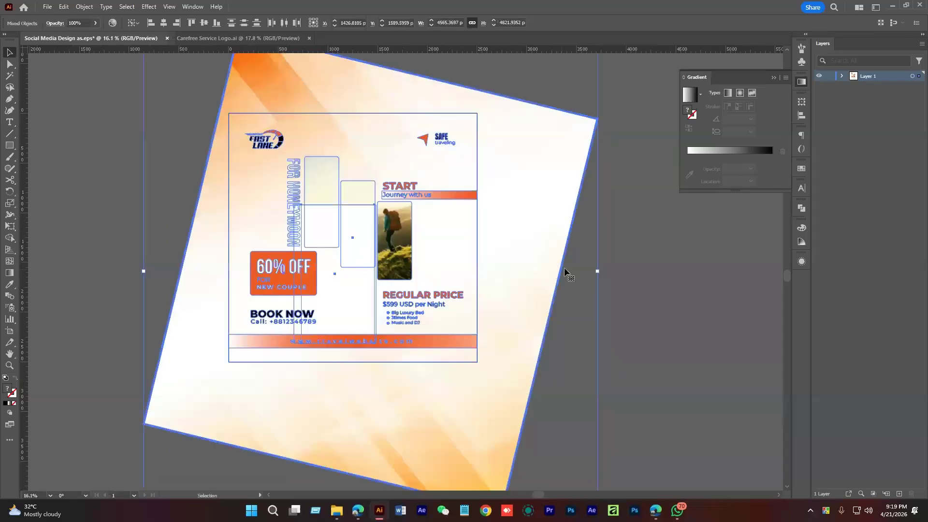
pyautogui.click(535, 169)
pyautogui.moveTo(529, 263); pyautogui.dragTo(374, 293)
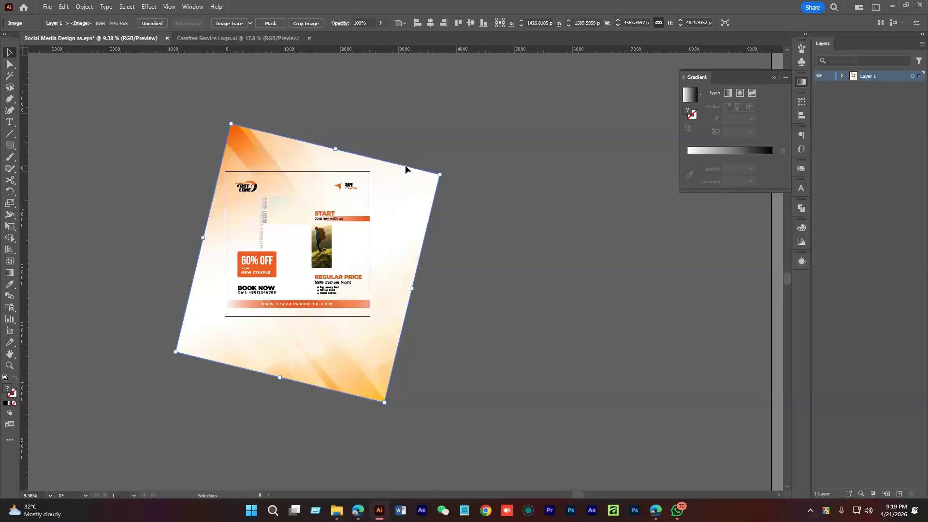
pyautogui.click(229, 23)
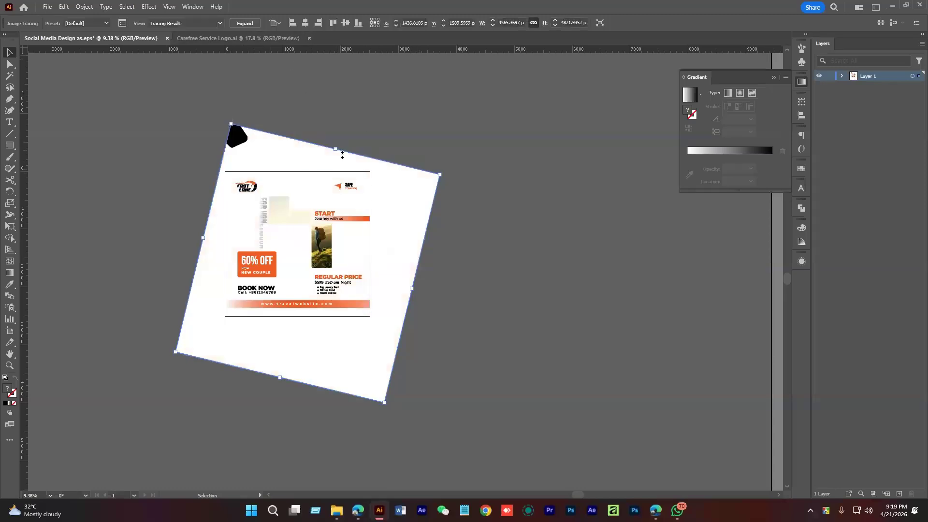
# Switch the background image trace to the 16 Colors preset, then deselect it
pyautogui.click(122, 23)
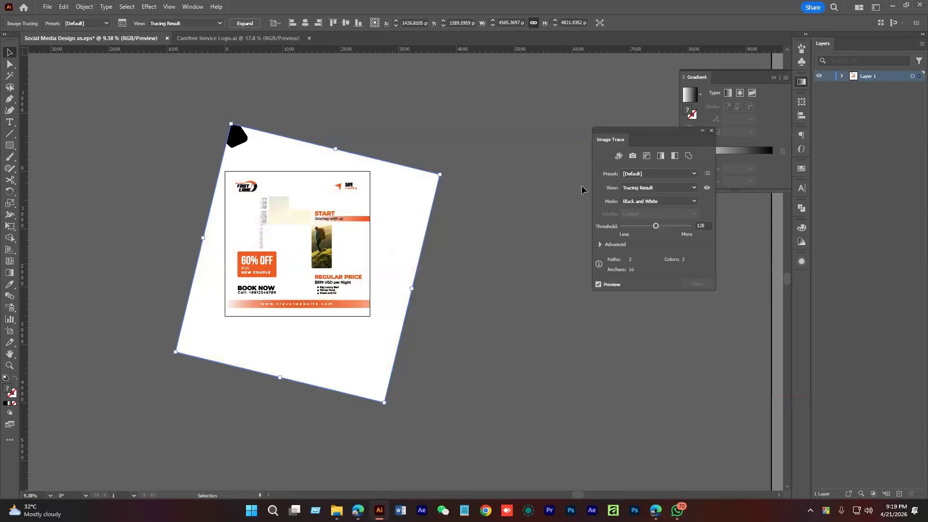
pyautogui.click(646, 156)
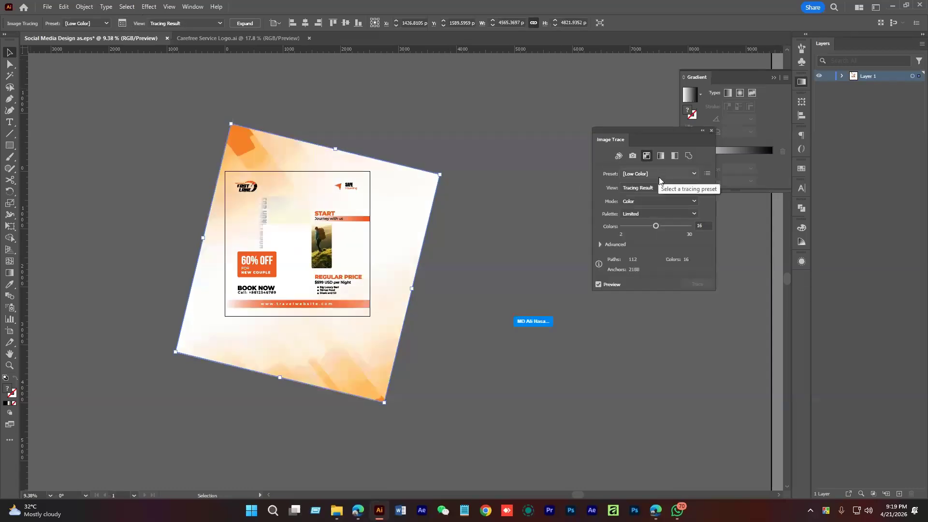
pyautogui.click(658, 175)
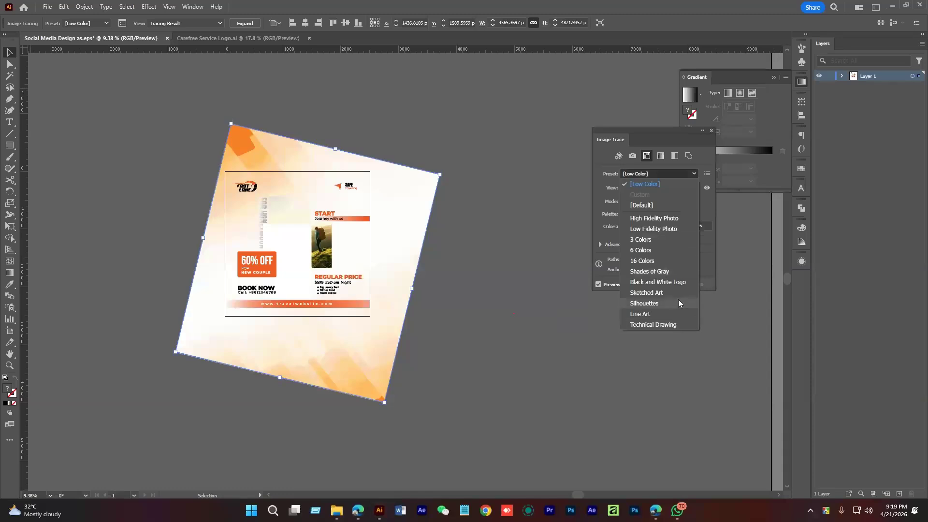
pyautogui.click(650, 261)
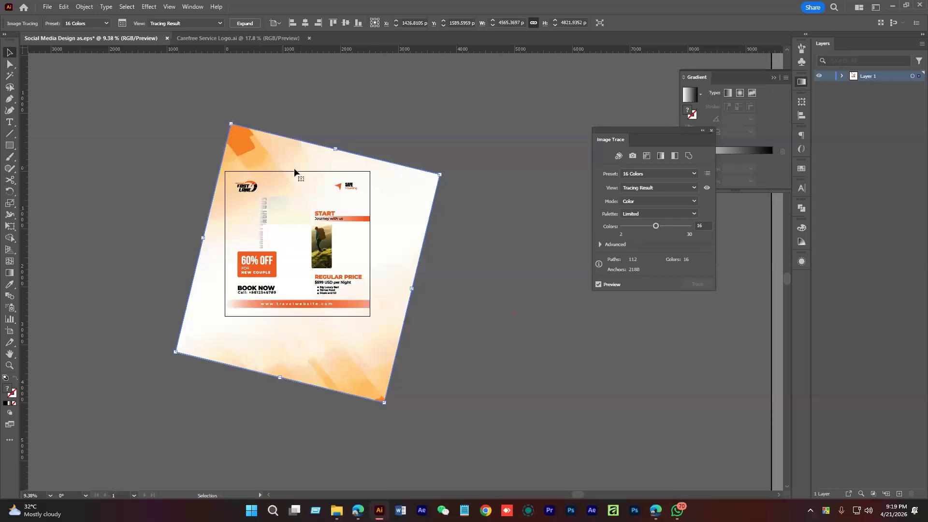
pyautogui.scroll(3, 316, 211)
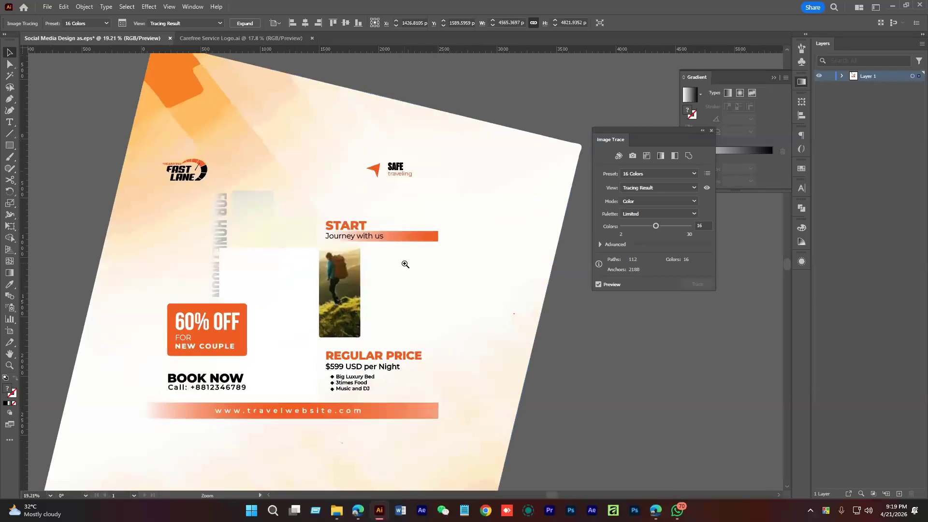
pyautogui.click(638, 245)
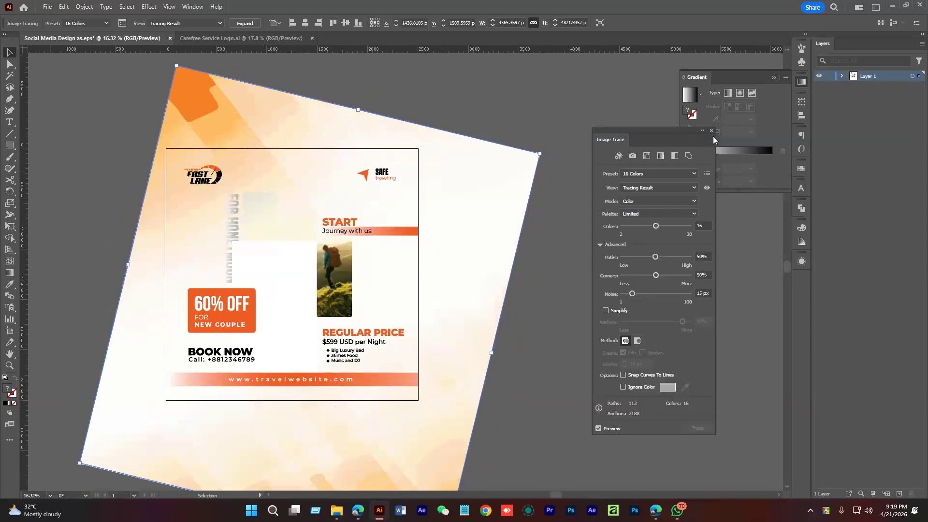
pyautogui.click(711, 131)
pyautogui.click(556, 201)
# Delete the white rectangle group covering the hiker photos
pyautogui.press('a')
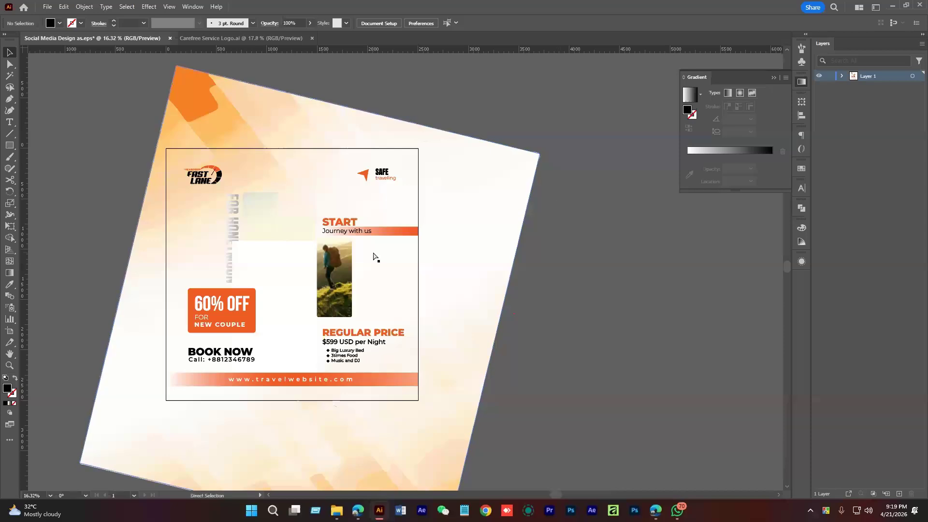
pyautogui.scroll(3, 373, 257)
pyautogui.press('v')
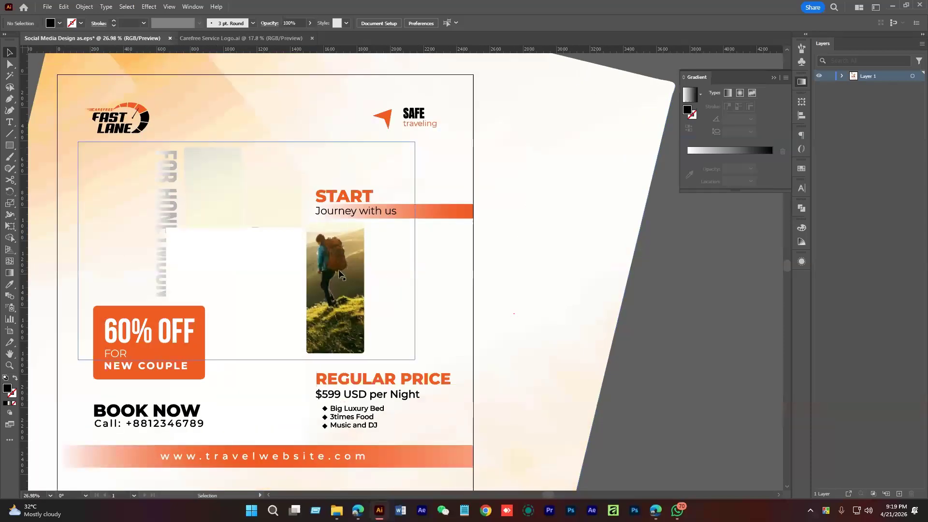
pyautogui.click(289, 257)
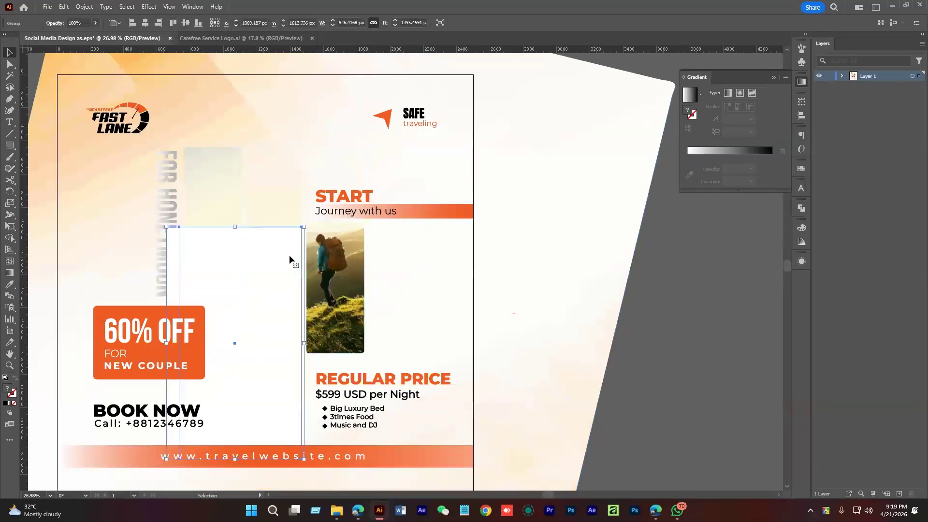
pyautogui.press('Delete')
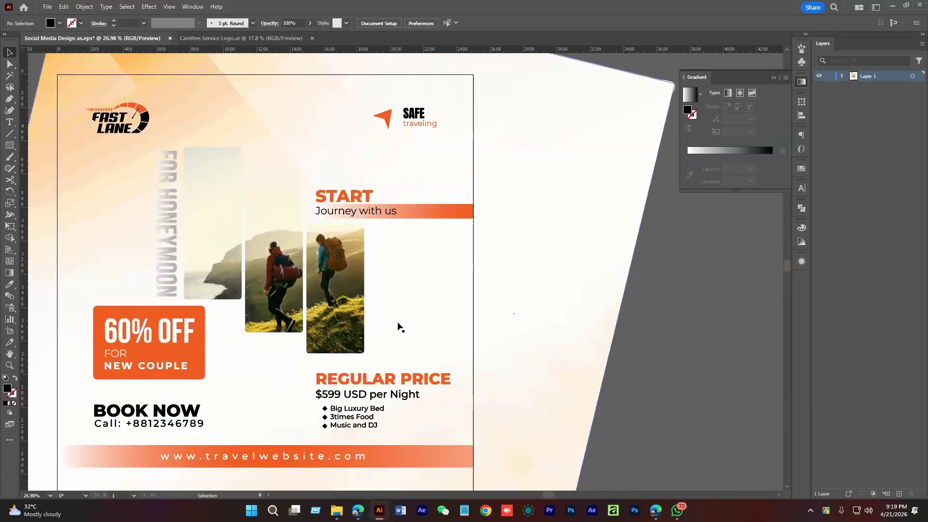
# Inside the three-photo clip group, trace the hiker photos with the 16 Colors preset
pyautogui.moveTo(397, 310); pyautogui.dragTo(454, 318)
pyautogui.click(390, 281)
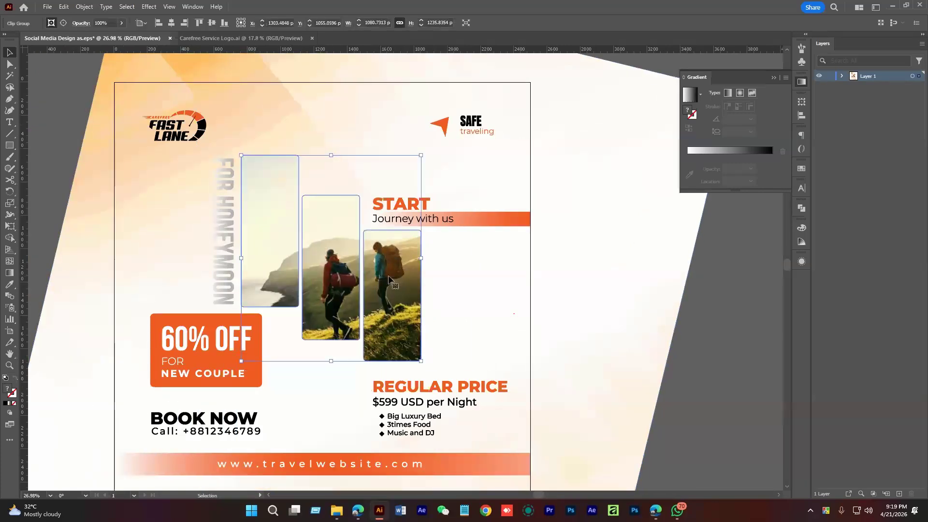
pyautogui.doubleClick(389, 280)
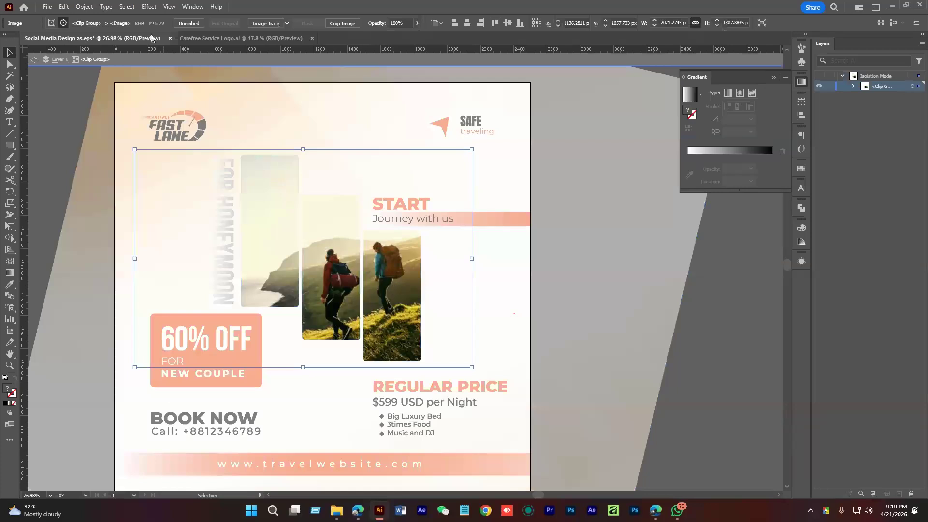
pyautogui.click(267, 23)
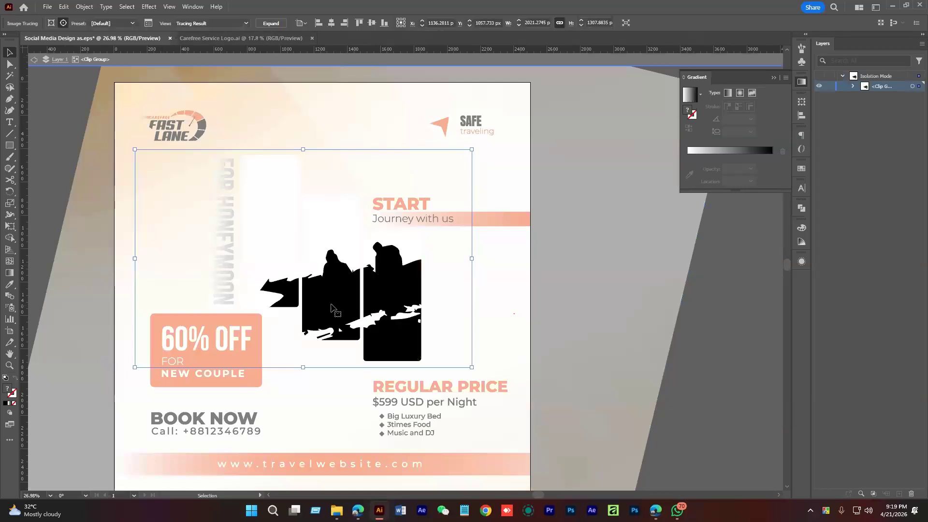
pyautogui.click(148, 23)
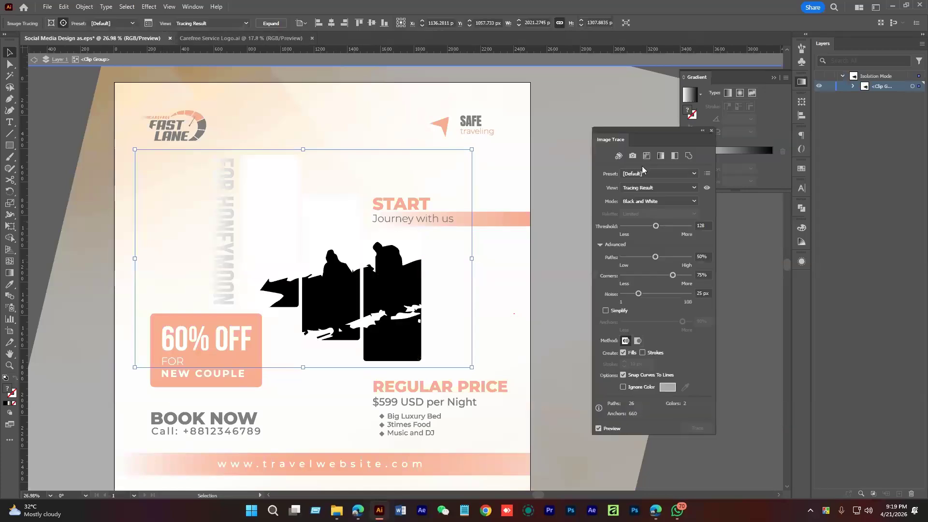
pyautogui.click(657, 175)
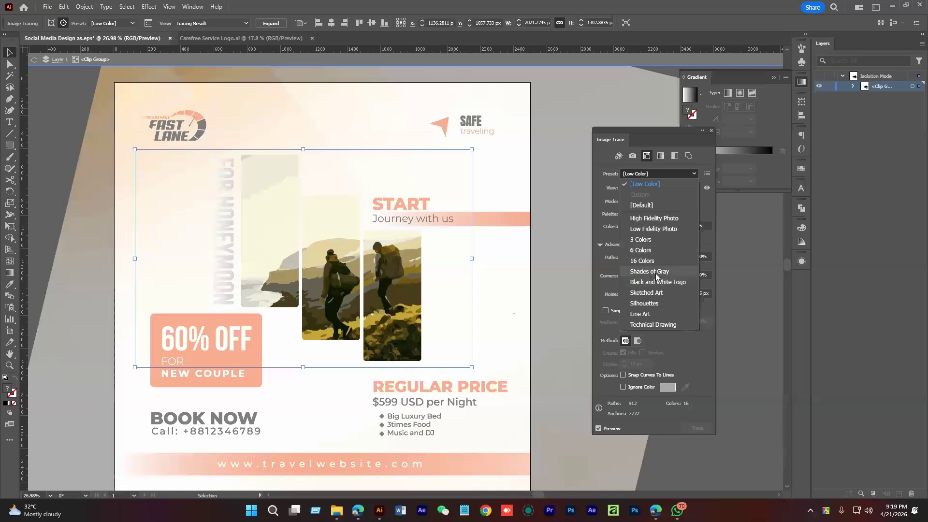
pyautogui.click(651, 261)
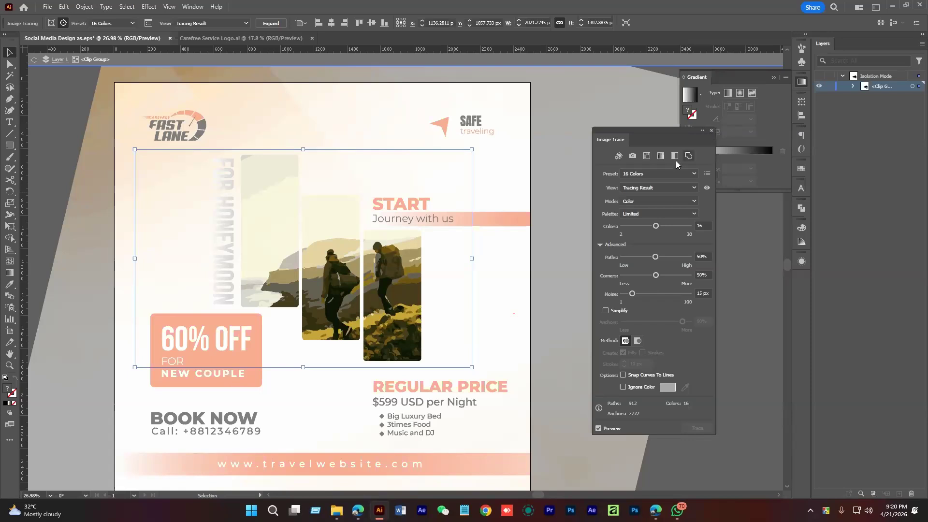
pyautogui.click(710, 131)
# Expand the photo trace into paths and leave isolation mode
pyautogui.click(271, 23)
pyautogui.click(714, 376)
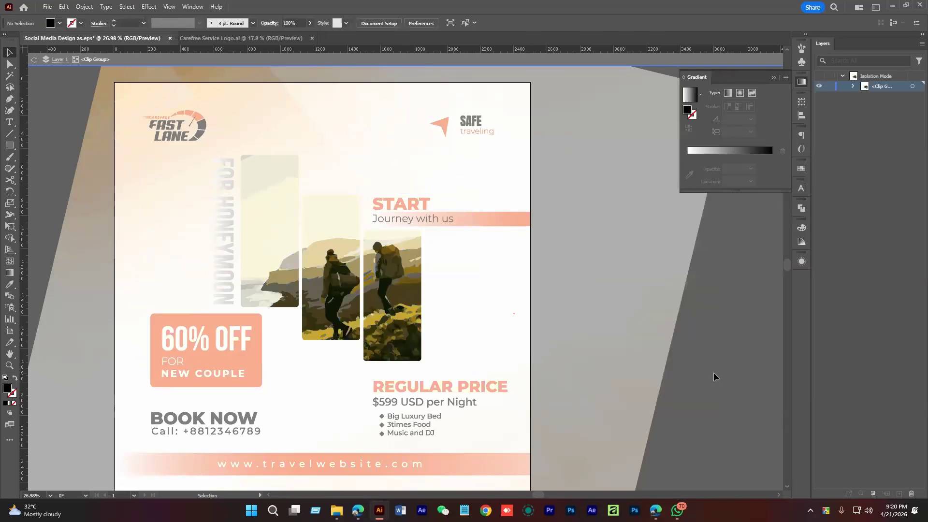
pyautogui.click(404, 280)
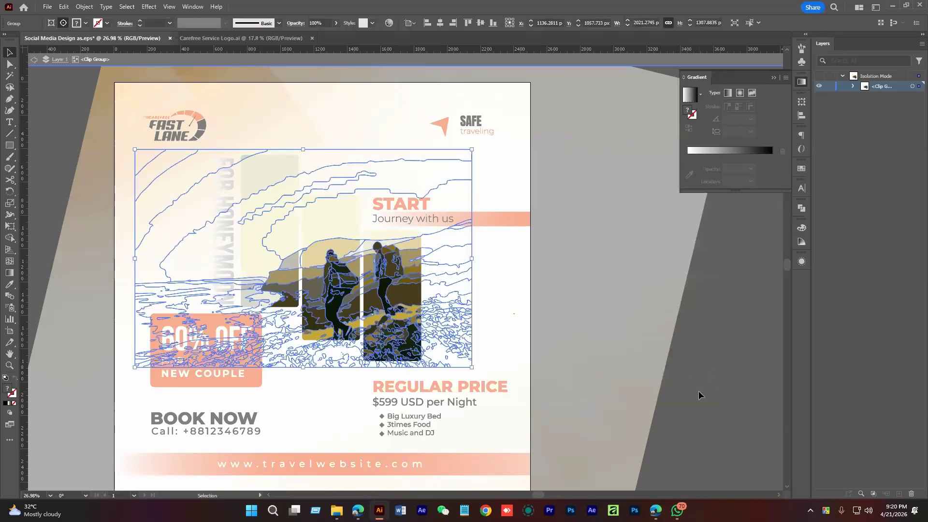
pyautogui.click(697, 389)
pyautogui.doubleClick(597, 277)
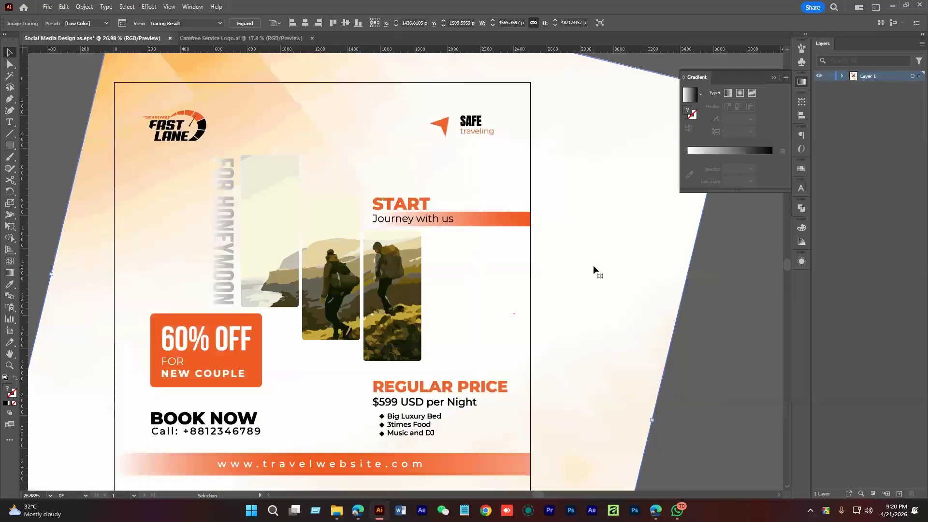
# Expand the background tracing into editable vector paths and view the whole design
pyautogui.click(244, 23)
pyautogui.click(730, 285)
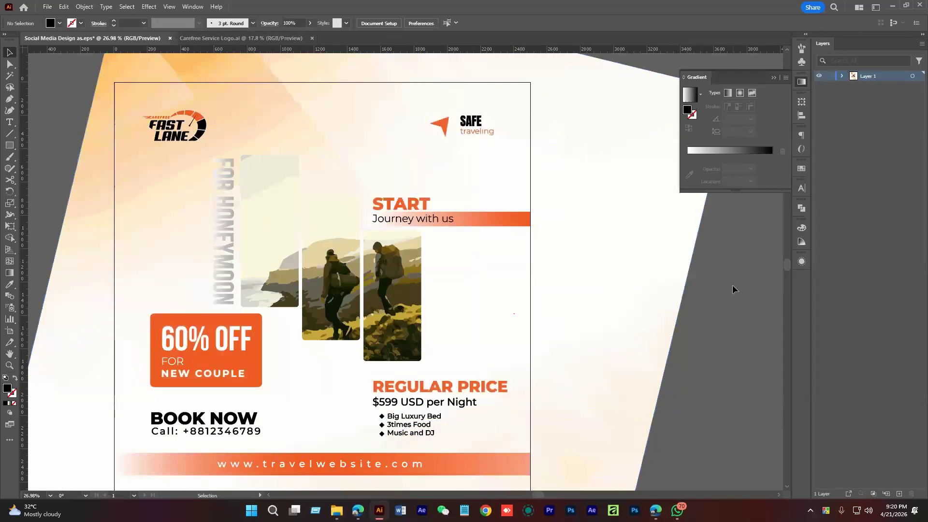
pyautogui.moveTo(632, 310); pyautogui.dragTo(534, 335)
pyautogui.moveTo(534, 335); pyautogui.dragTo(462, 305)
pyautogui.moveTo(416, 280); pyautogui.dragTo(377, 207)
# Check the FOR HONEYMOON text with the Gradient tool, then deselect and recentre the artboard
pyautogui.click(349, 210)
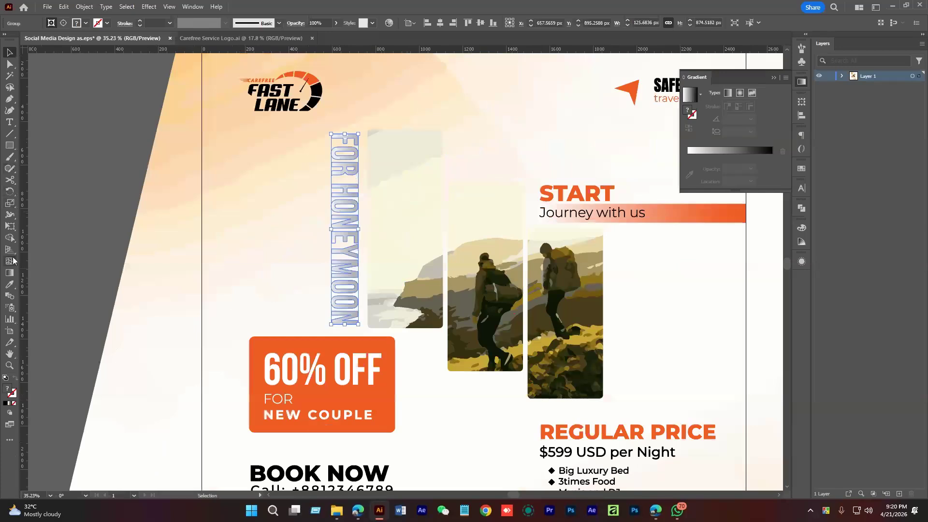
pyautogui.click(9, 272)
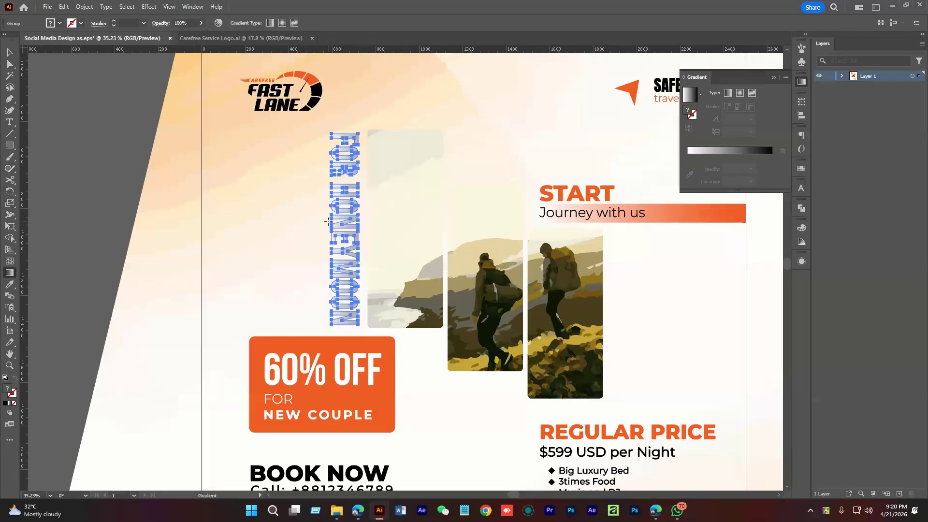
pyautogui.scroll(2, 328, 221)
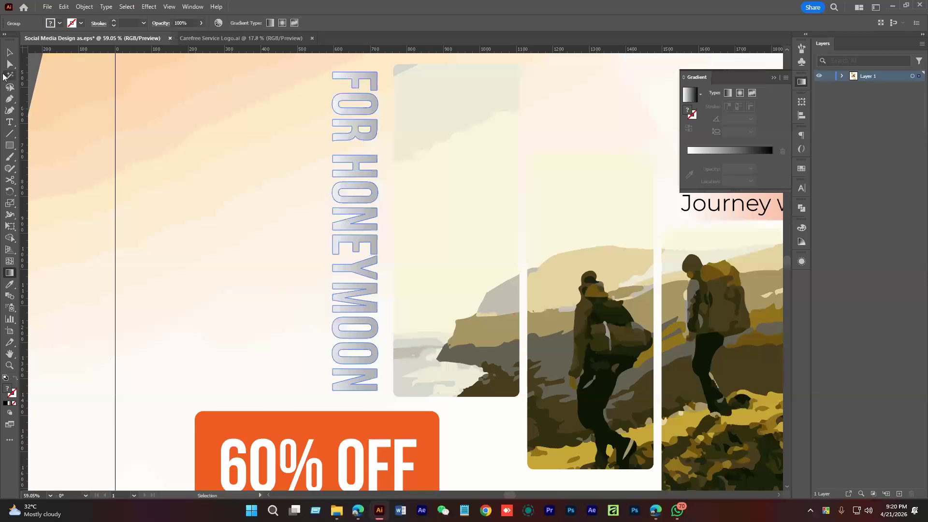
pyautogui.click(9, 52)
pyautogui.moveTo(311, 172); pyautogui.dragTo(151, 165)
pyautogui.click(139, 158)
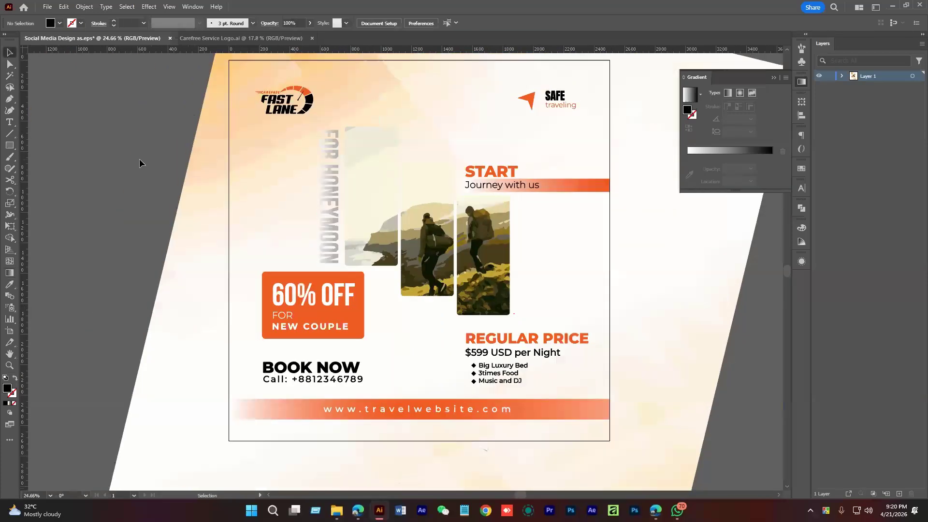
pyautogui.scroll(-2, 447, 337)
pyautogui.moveTo(447, 337); pyautogui.dragTo(393, 323)
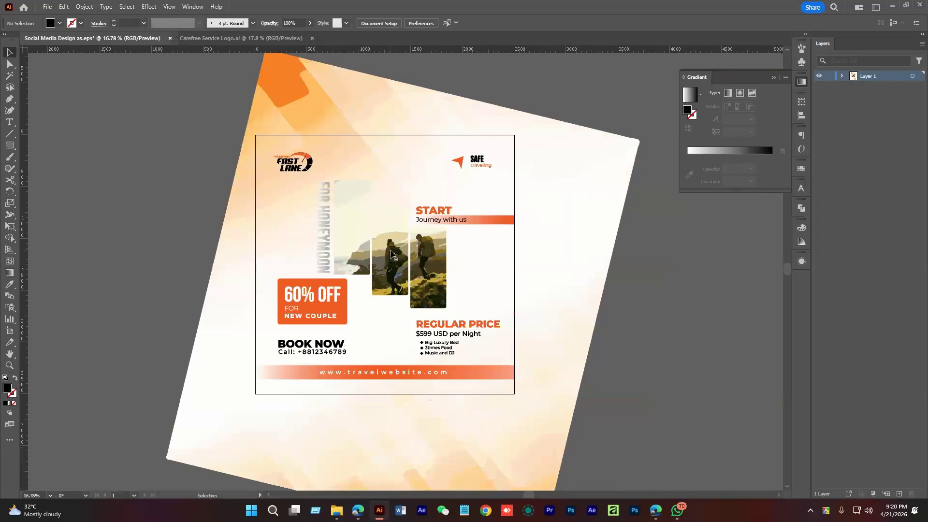
pyautogui.moveTo(667, 343); pyautogui.dragTo(648, 334)
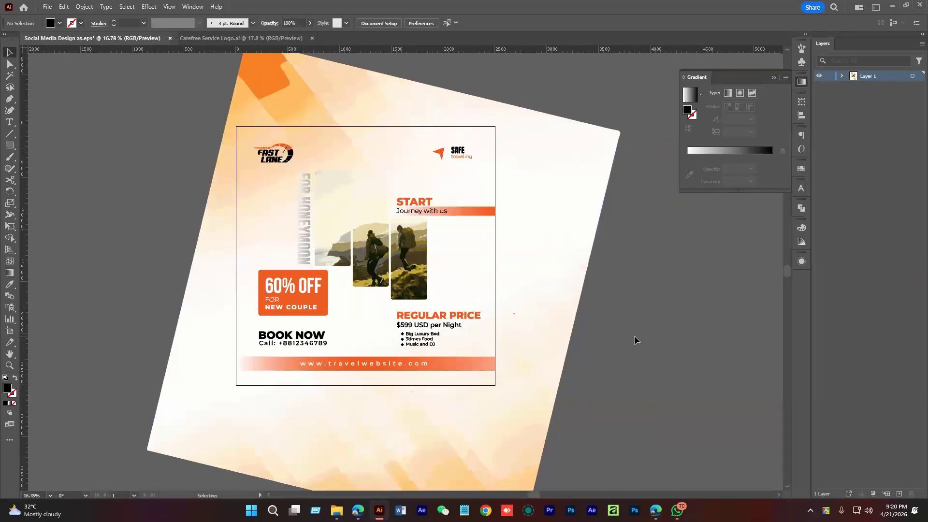
pyautogui.moveTo(336, 510)
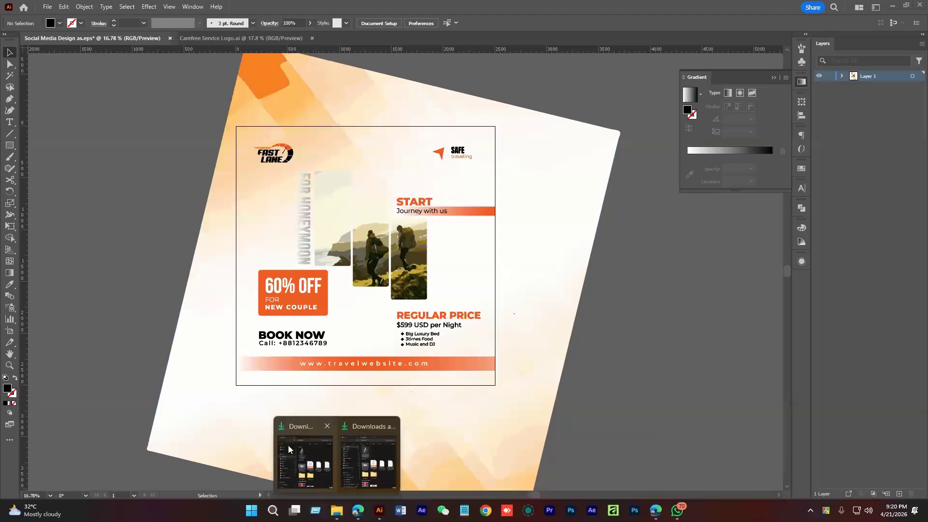
pyautogui.scroll(3, 336, 295)
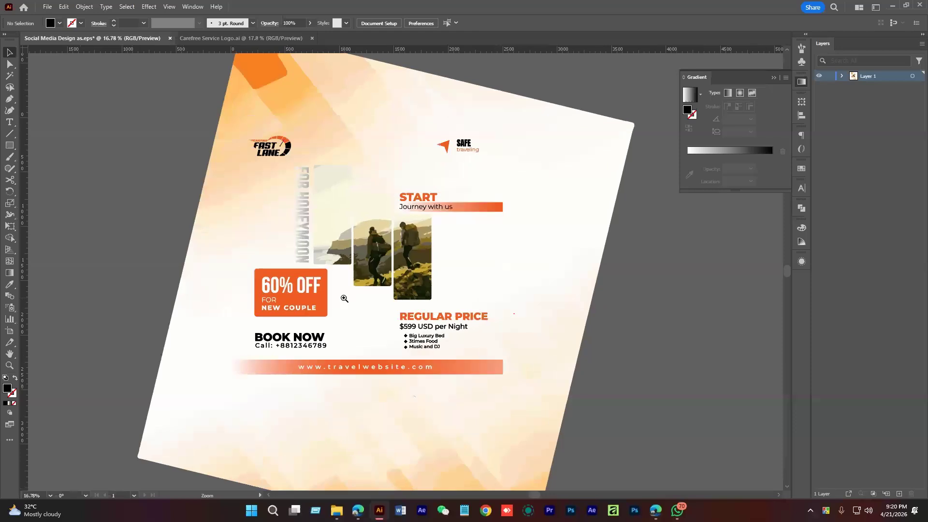
# Move the 60% OFF badge and BOOK NOW text together to the right
pyautogui.click(284, 315)
pyautogui.click(269, 368)
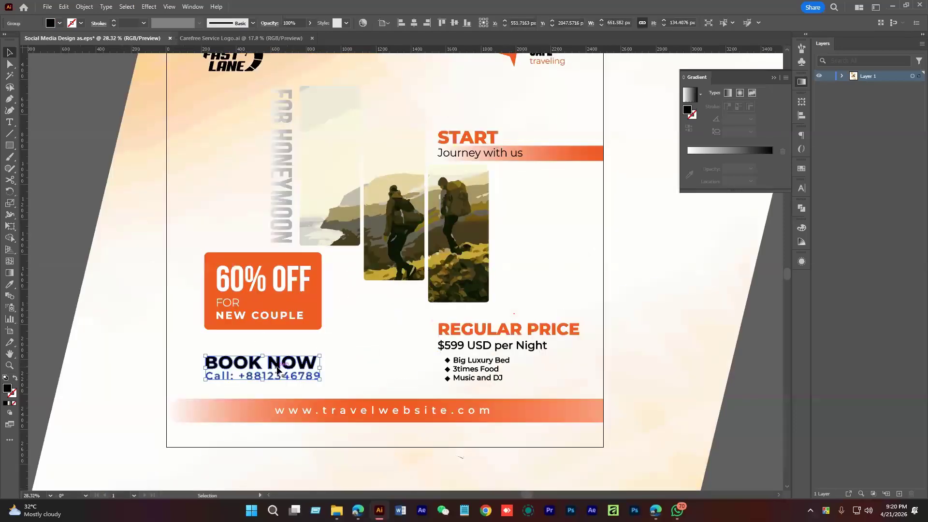
pyautogui.keyDown('shift'); pyautogui.click(289, 312); pyautogui.keyUp('shift')
pyautogui.moveTo(287, 312); pyautogui.dragTo(322, 311)
pyautogui.click(769, 368)
pyautogui.moveTo(672, 351); pyautogui.dragTo(525, 332)
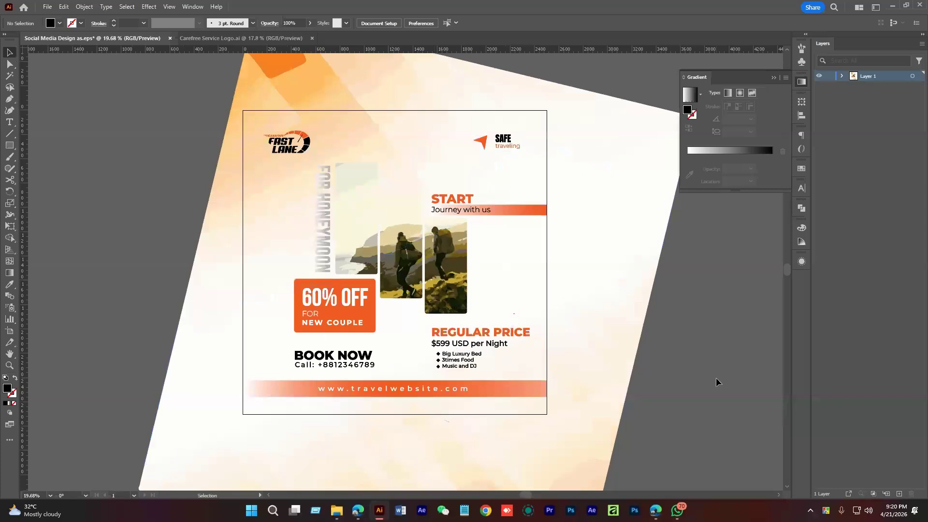
pyautogui.moveTo(712, 371); pyautogui.dragTo(682, 367)
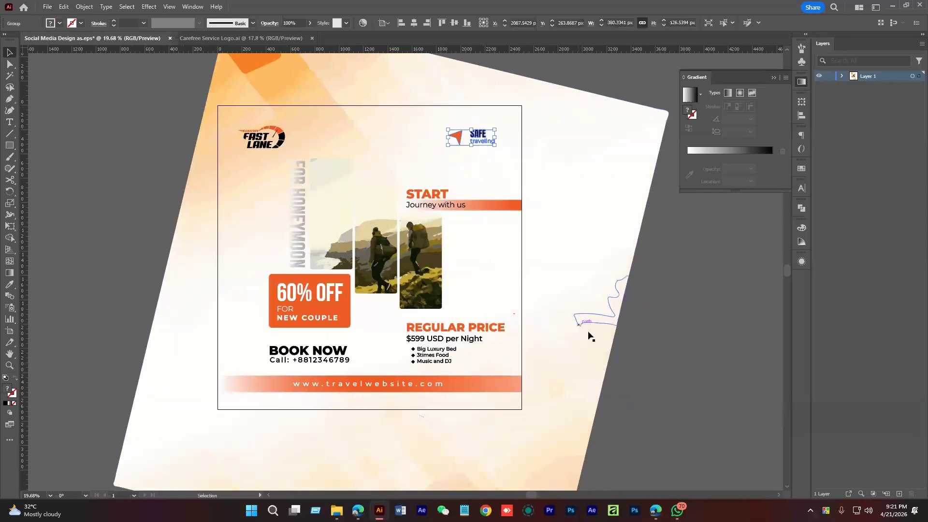
pyautogui.scroll(-3, 551, 322)
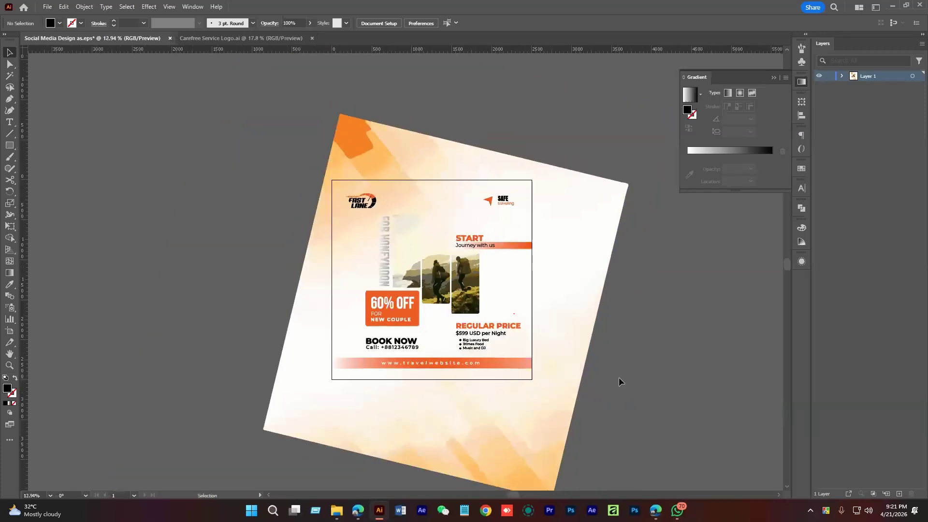
# Scale the background artwork group down slightly from a corner handle
pyautogui.click(584, 252)
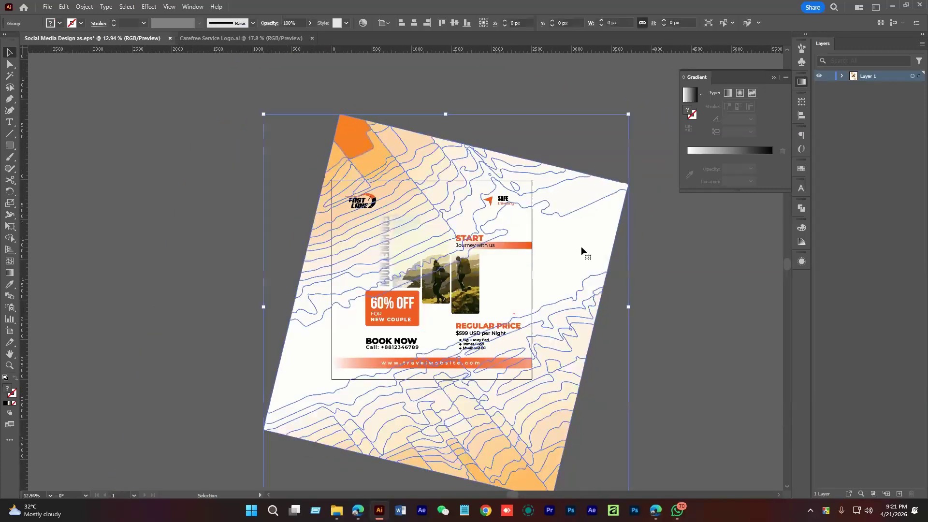
pyautogui.moveTo(628, 115); pyautogui.dragTo(620, 123)
pyautogui.scroll(-1, 585, 435)
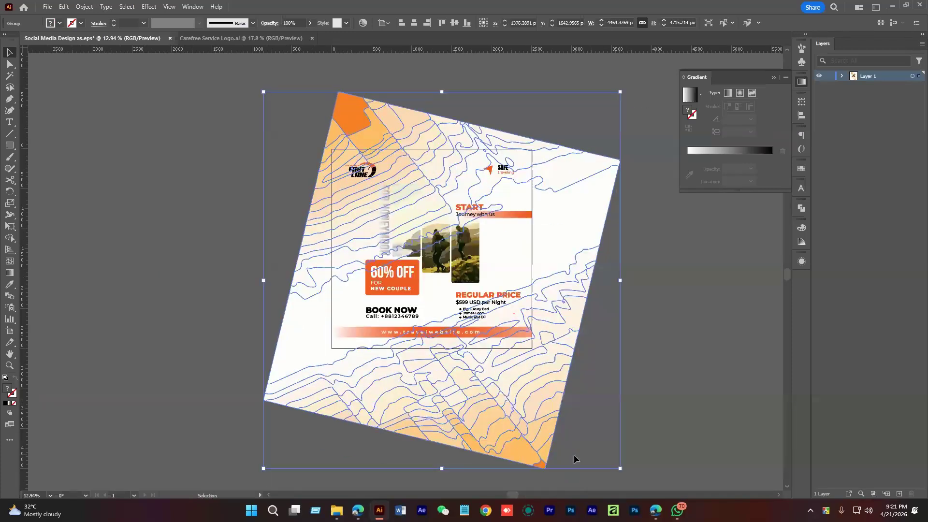
pyautogui.moveTo(621, 469); pyautogui.dragTo(609, 457)
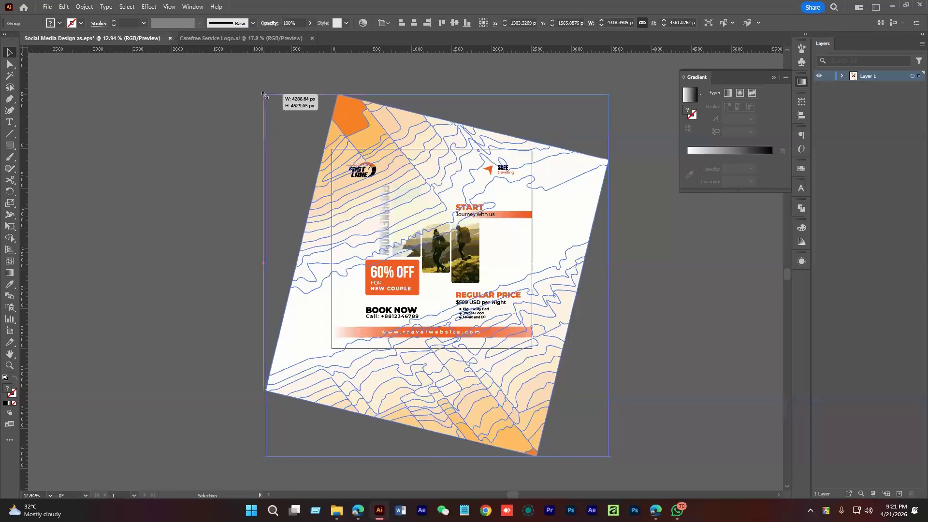
pyautogui.click(222, 174)
pyautogui.moveTo(445, 249); pyautogui.dragTo(410, 312)
pyautogui.moveTo(498, 334); pyautogui.dragTo(448, 329)
pyautogui.click(337, 510)
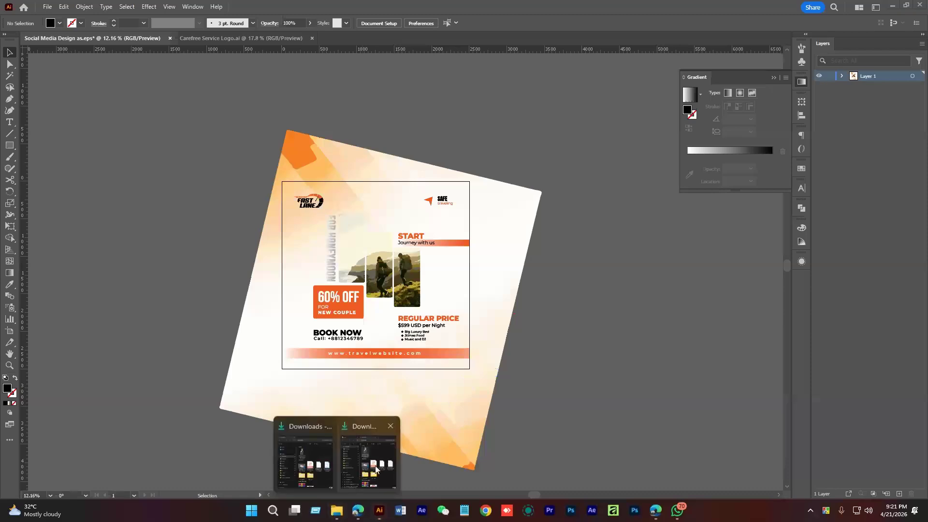
# Place the business-woman PNG on the pasteboard and enlarge it to about 1447 px wide
pyautogui.click(369, 465)
pyautogui.moveTo(327, 184); pyautogui.dragTo(638, 324)
pyautogui.click(637, 321)
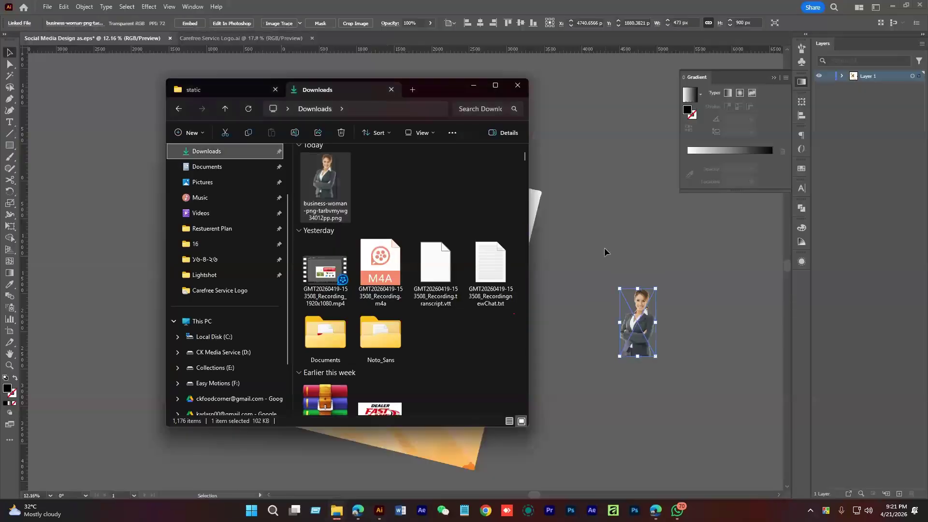
pyautogui.moveTo(636, 284); pyautogui.dragTo(637, 219)
pyautogui.moveTo(648, 323); pyautogui.dragTo(464, 283)
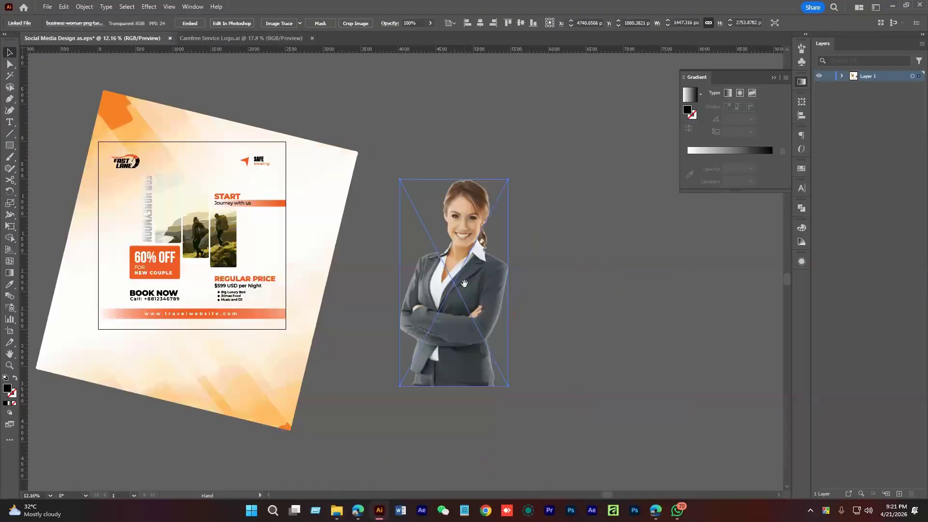
# Trace the woman's photo with the Silhouettes preset, trying the ignore-white option
pyautogui.click(280, 23)
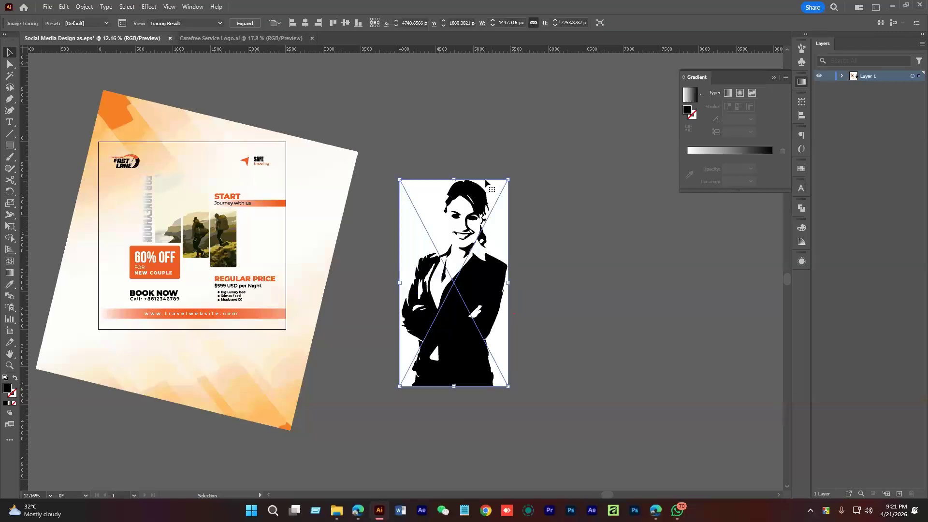
pyautogui.click(127, 24)
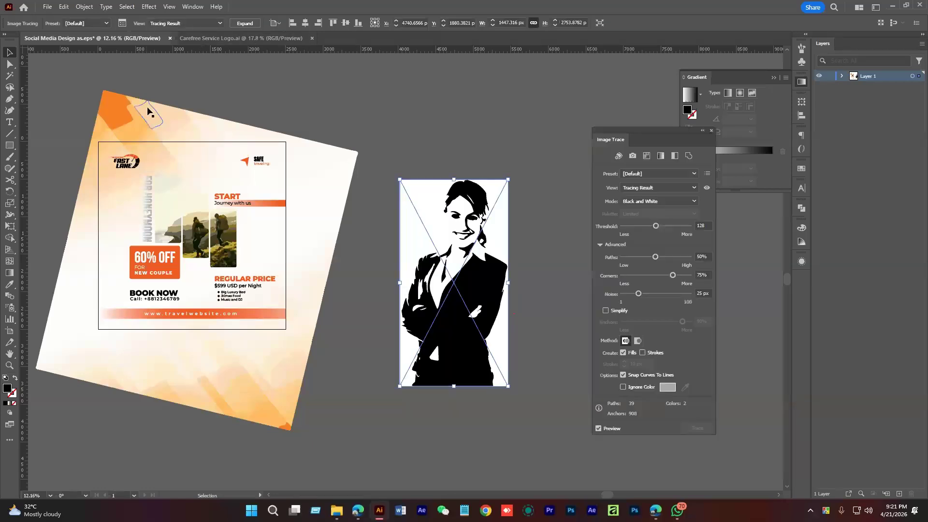
pyautogui.moveTo(634, 129); pyautogui.dragTo(618, 94)
pyautogui.click(634, 140)
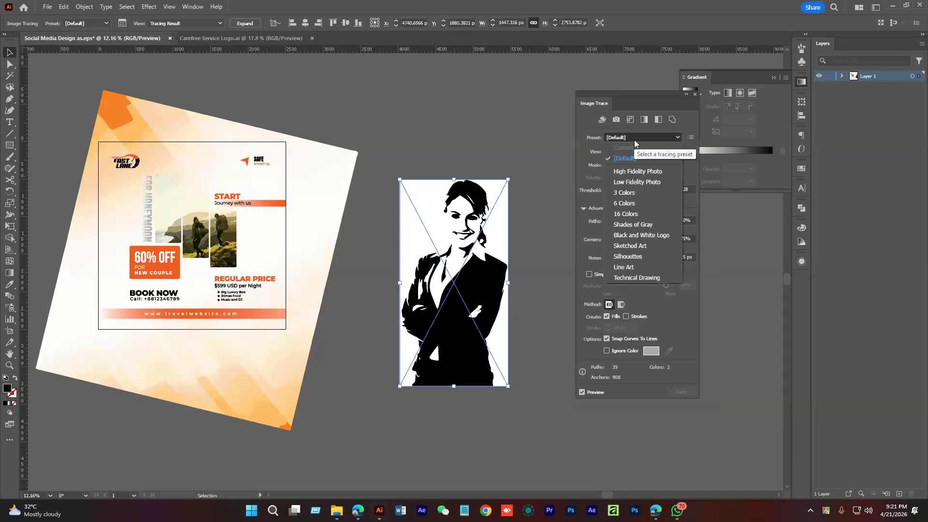
pyautogui.click(645, 256)
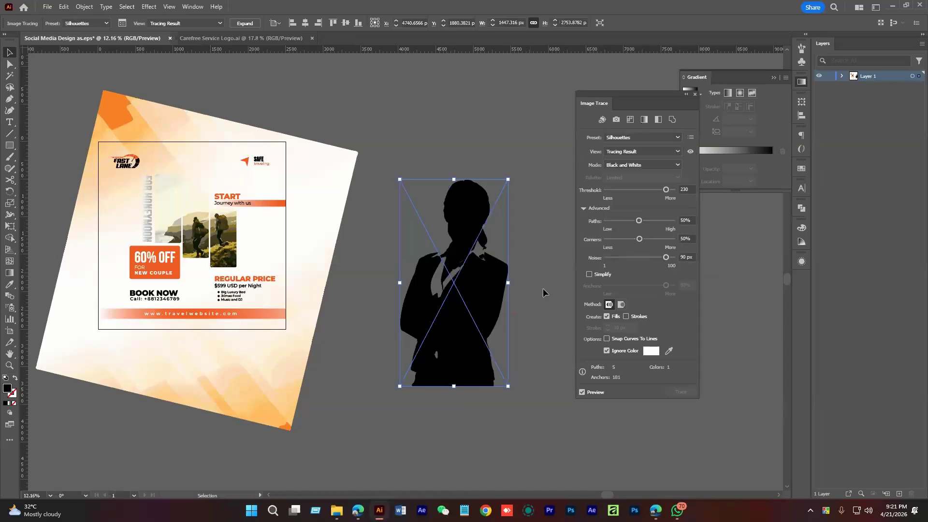
pyautogui.click(607, 350)
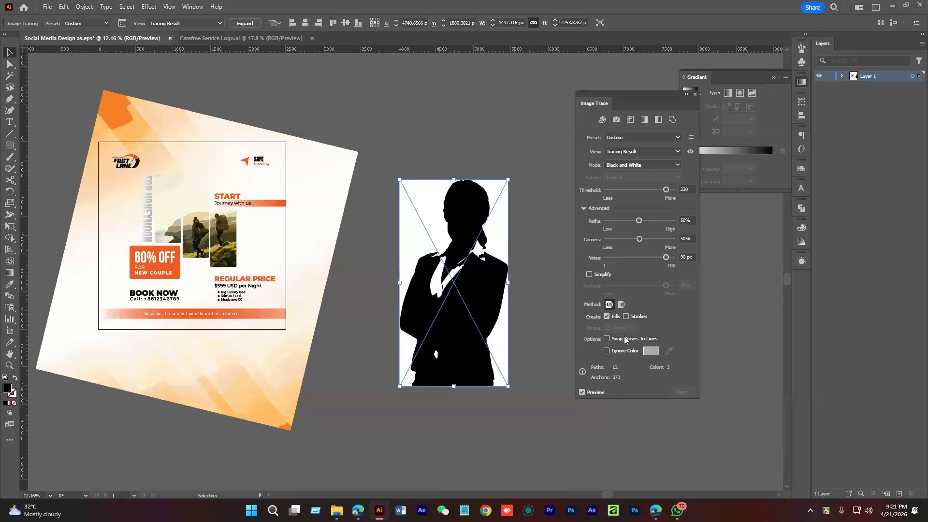
pyautogui.click(607, 351)
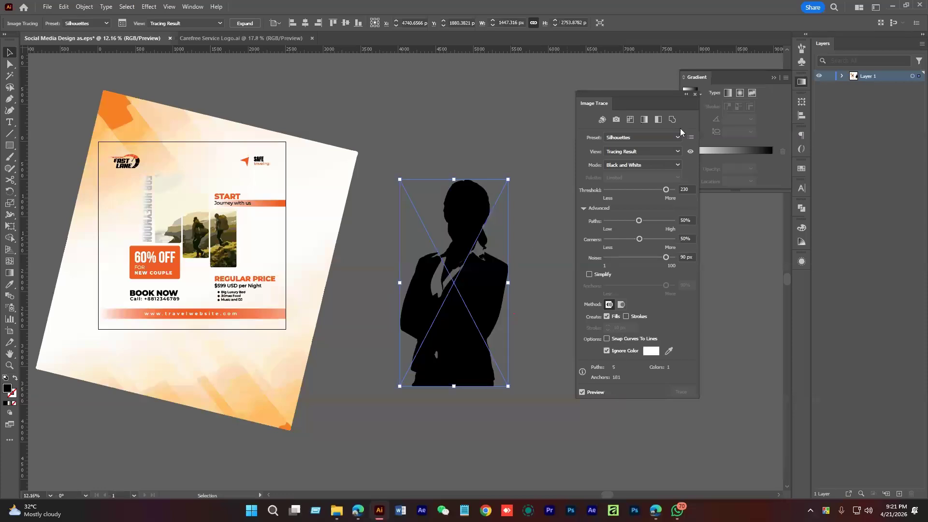
pyautogui.click(696, 96)
pyautogui.click(518, 159)
# Undo back to the detailed Default trace and expand it into editable paths
pyautogui.hotkey('ctrl', 'space')
pyautogui.click(471, 284)
pyautogui.click(471, 283)
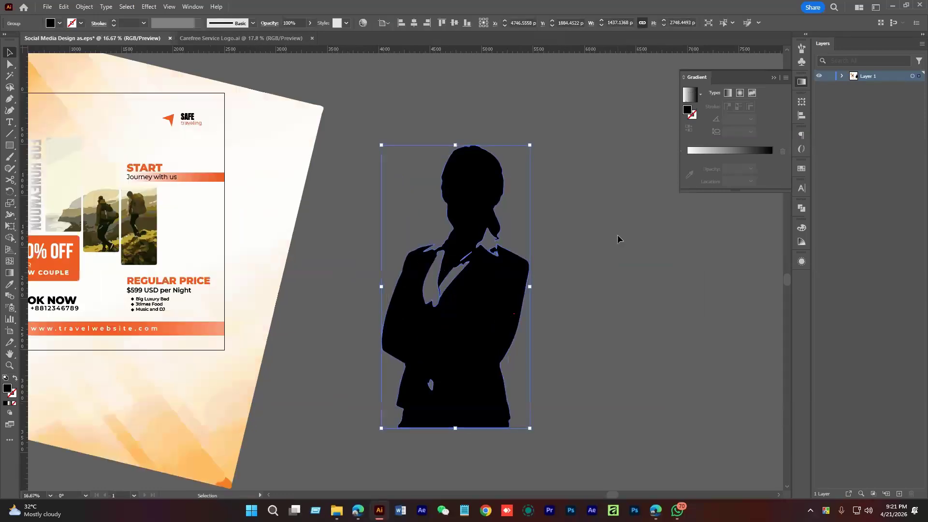
pyautogui.hotkey('ctrl', 'z')
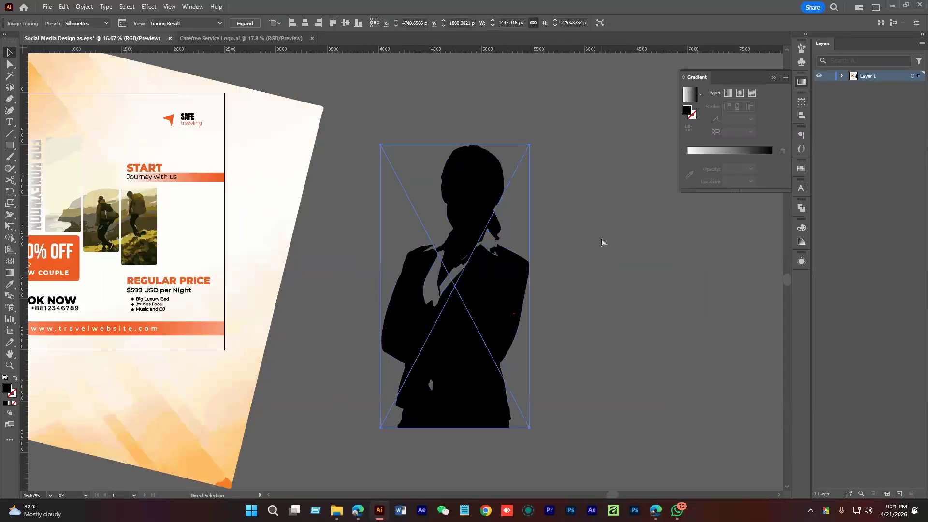
pyautogui.hotkey('ctrl', 'z')
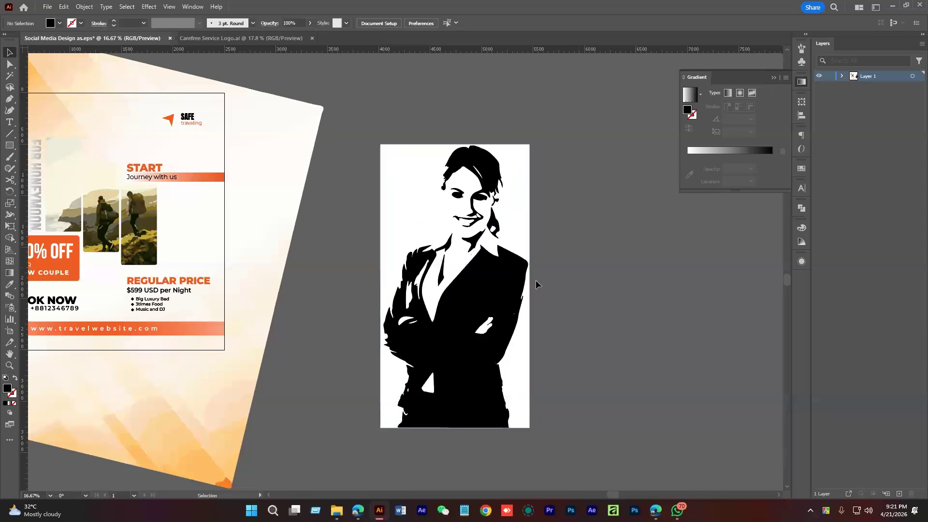
pyautogui.click(244, 23)
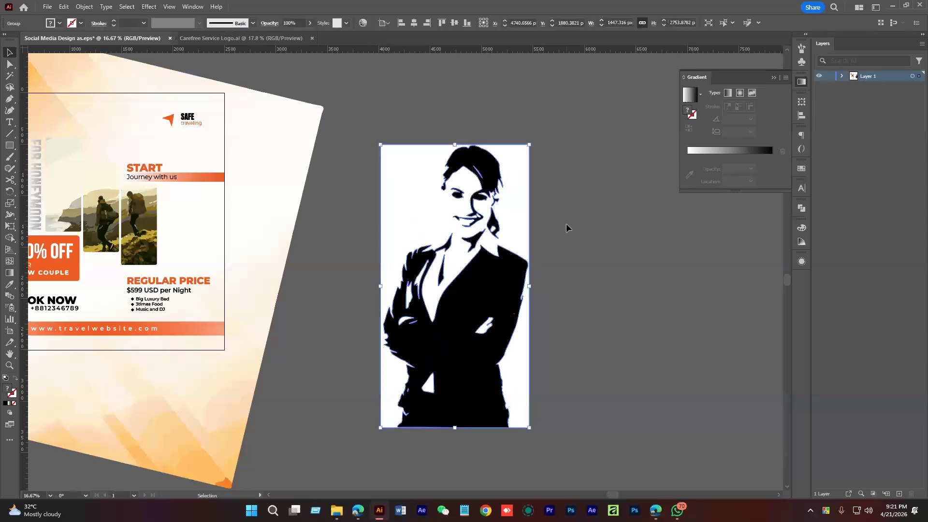
pyautogui.hscroll(-2, 517, 199)
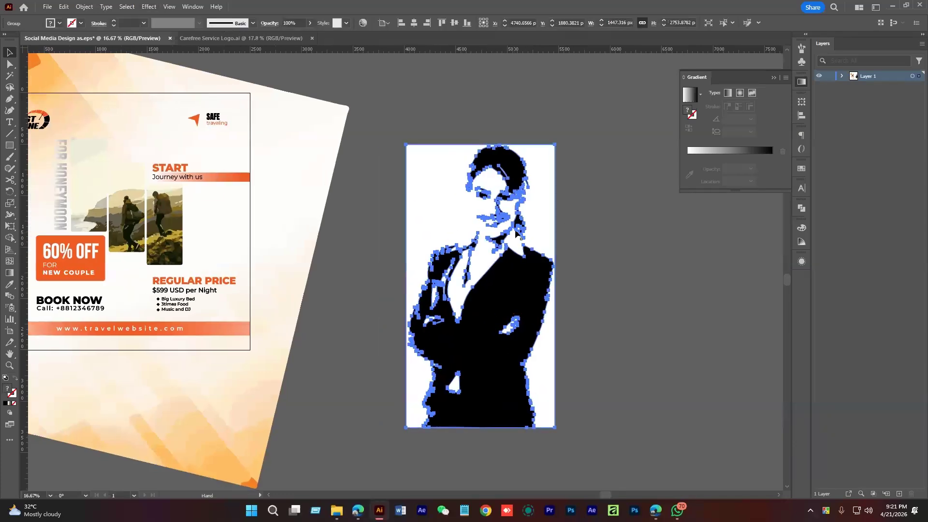
pyautogui.rightClick(503, 175)
# Ungroup the traced woman and delete all white areas selected with the Magic Wand
pyautogui.click(560, 307)
pyautogui.click(617, 279)
pyautogui.press('y')
pyautogui.click(551, 165)
pyautogui.press('Delete')
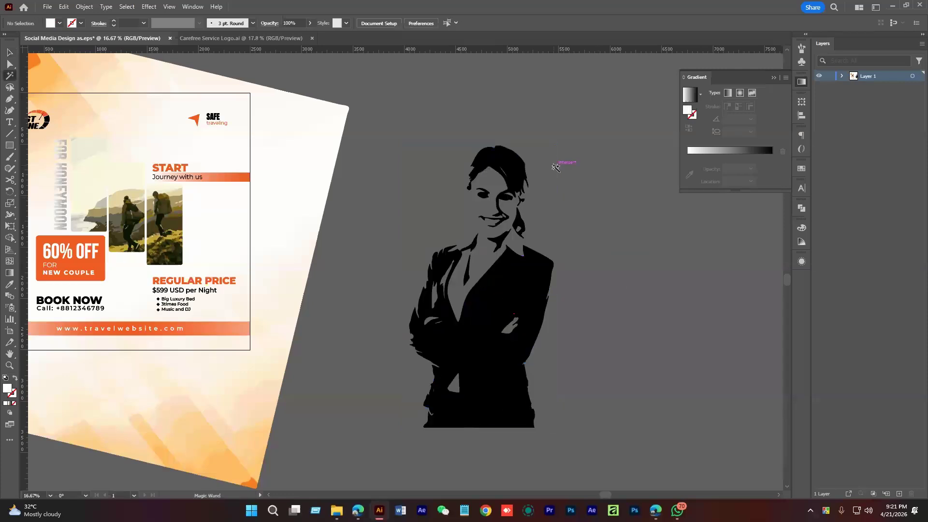
pyautogui.press('v')
pyautogui.moveTo(496, 169); pyautogui.dragTo(549, 196)
pyautogui.moveTo(437, 148); pyautogui.dragTo(655, 427)
pyautogui.moveTo(613, 392); pyautogui.dragTo(571, 348)
pyautogui.moveTo(478, 315); pyautogui.dragTo(524, 331)
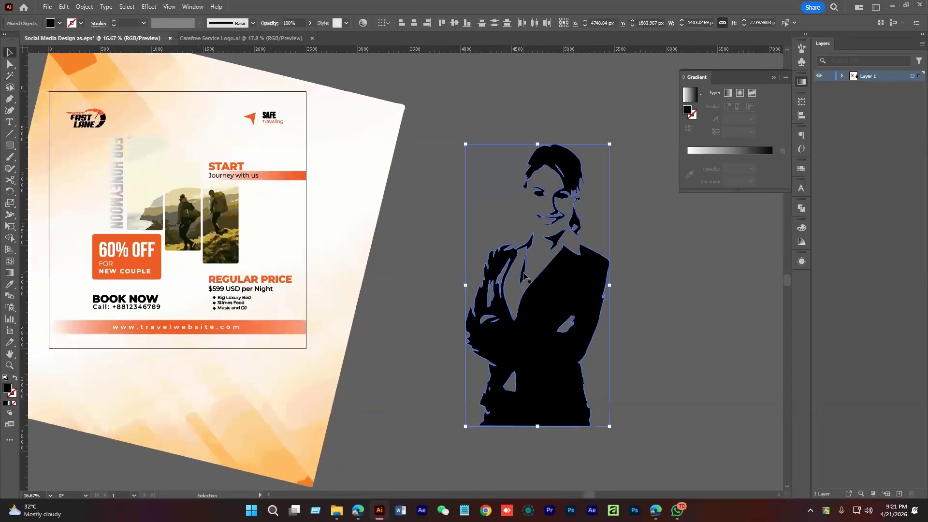
pyautogui.hotkey('ctrl', 'shift', 'a')
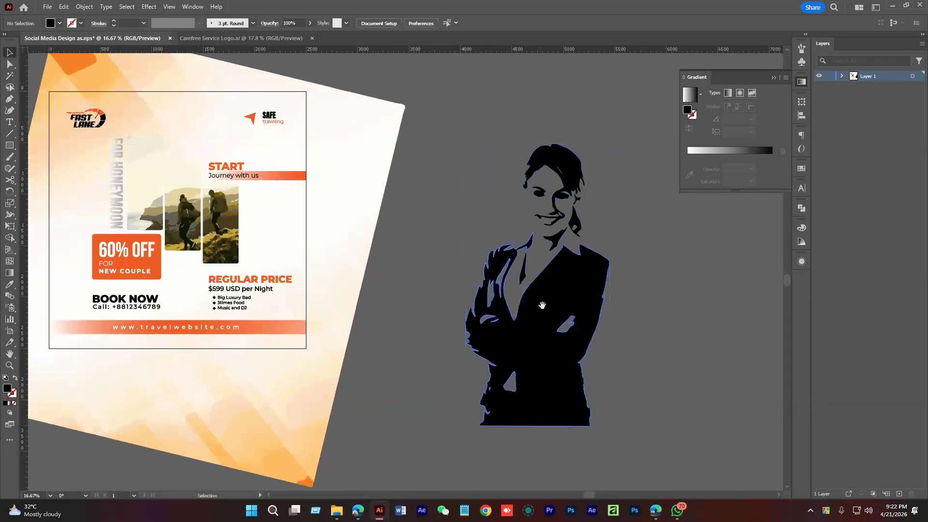
# Move the 60% OFF box and BOOK NOW text back left on the flyer
pyautogui.moveTo(543, 305); pyautogui.dragTo(583, 351)
pyautogui.moveTo(232, 309); pyautogui.dragTo(343, 301)
pyautogui.moveTo(290, 280); pyautogui.dragTo(362, 313)
pyautogui.click(279, 294)
pyautogui.keyDown('shift'); pyautogui.click(271, 341); pyautogui.keyUp('shift')
pyautogui.moveTo(276, 284); pyautogui.dragTo(239, 280)
pyautogui.moveTo(400, 318); pyautogui.dragTo(286, 331)
pyautogui.moveTo(438, 319); pyautogui.dragTo(366, 322)
pyautogui.click(613, 347)
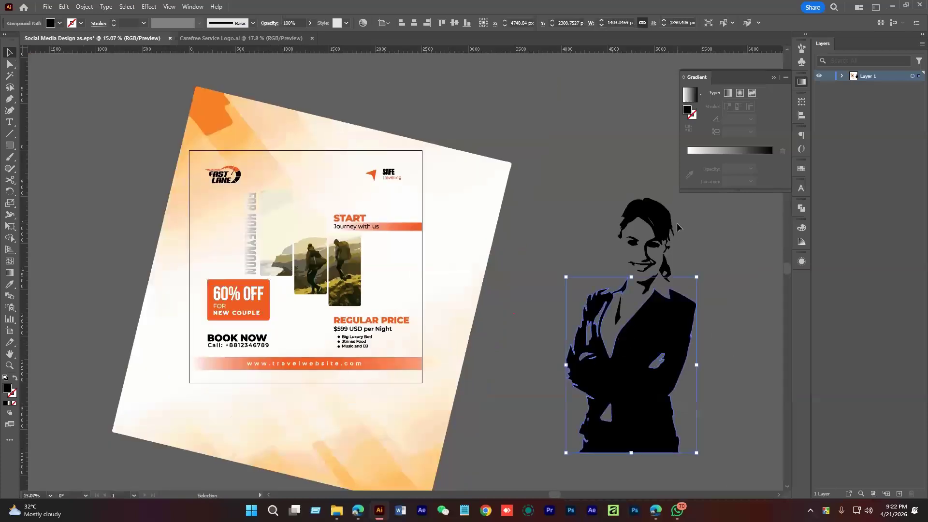
# Group the woman silhouette, shrink it, and park it just right of the flyer
pyautogui.moveTo(703, 416); pyautogui.dragTo(723, 461)
pyautogui.hotkey('ctrl', 'g')
pyautogui.moveTo(697, 200); pyautogui.dragTo(674, 245)
pyautogui.moveTo(642, 385); pyautogui.dragTo(337, 355)
pyautogui.moveTo(316, 341); pyautogui.dragTo(388, 370)
pyautogui.moveTo(392, 144); pyautogui.dragTo(371, 176)
pyautogui.moveTo(353, 392); pyautogui.dragTo(342, 399)
pyautogui.moveTo(359, 434); pyautogui.dragTo(340, 411)
pyautogui.moveTo(313, 318); pyautogui.dragTo(306, 299)
pyautogui.moveTo(310, 314); pyautogui.dragTo(220, 284)
pyautogui.moveTo(217, 284); pyautogui.dragTo(627, 330)
pyautogui.moveTo(628, 329); pyautogui.dragTo(488, 306)
pyautogui.scroll(3, 488, 307)
# Draw a white-filled rectangle covering the silhouette and send it behind
pyautogui.click(9, 145)
pyautogui.moveTo(397, 156); pyautogui.dragTo(539, 401)
pyautogui.press('v')
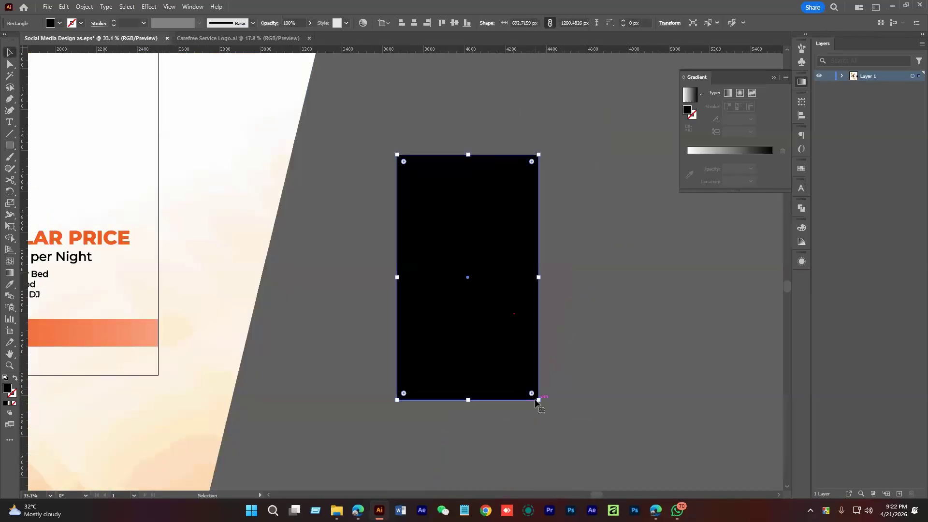
pyautogui.click(60, 24)
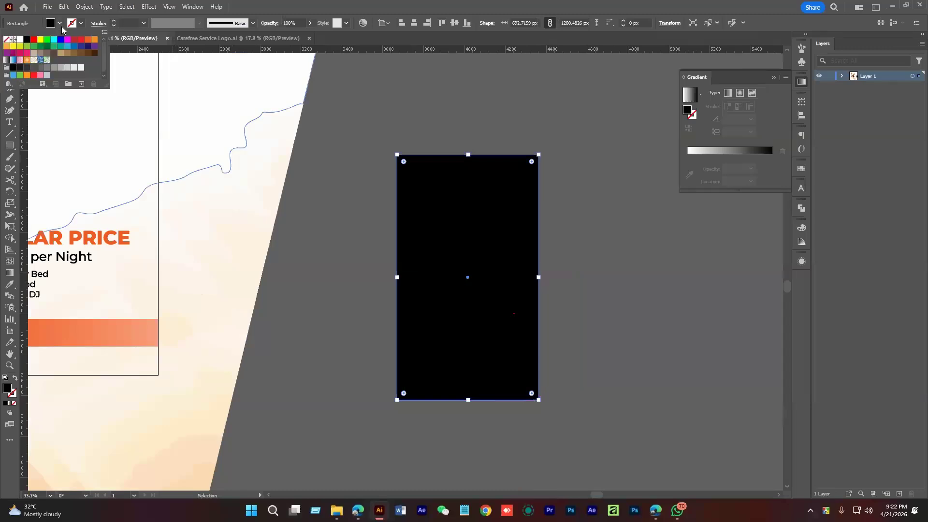
pyautogui.click(21, 41)
pyautogui.click(617, 257)
pyautogui.hotkey('ctrl', 'space')
# Narrow the rectangle to 661 px wide and give it a white-to-black gradient fill
pyautogui.moveTo(454, 290); pyautogui.dragTo(533, 328)
pyautogui.moveTo(430, 287); pyautogui.dragTo(436, 287)
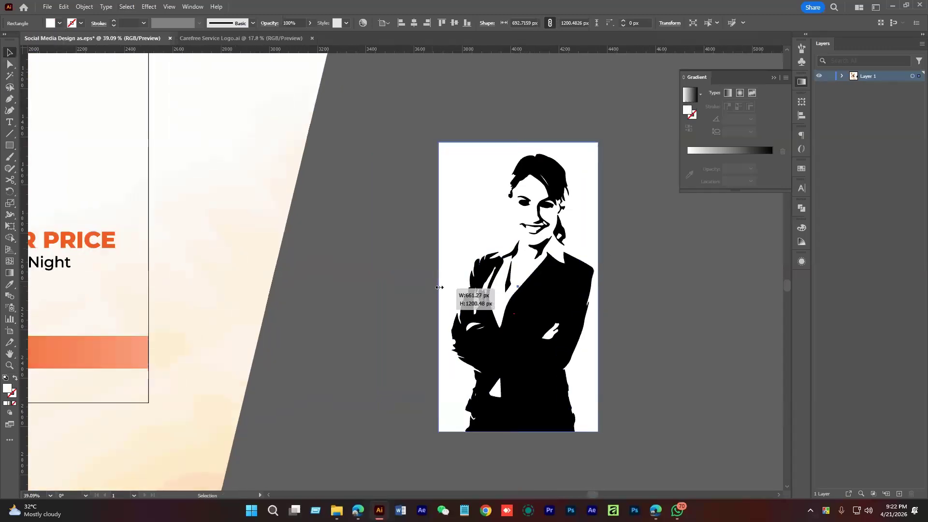
pyautogui.scroll(2, 491, 209)
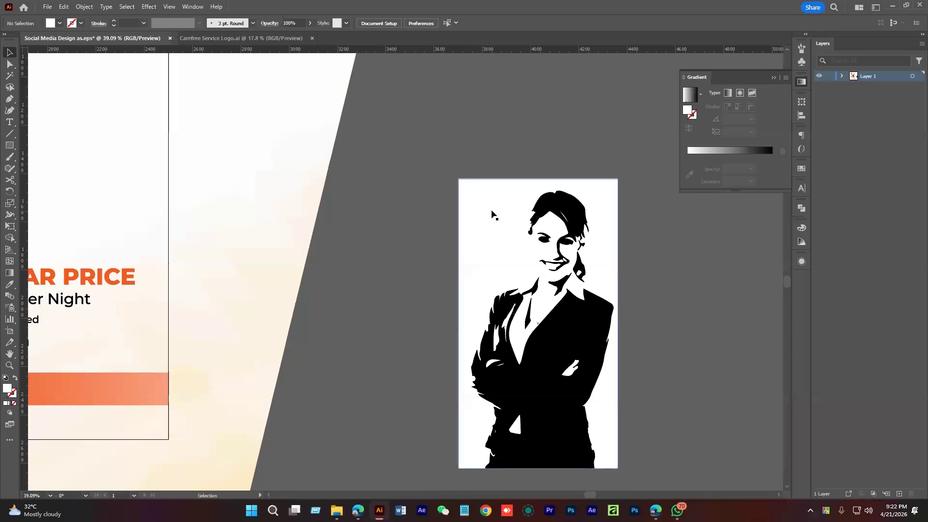
pyautogui.click(720, 150)
pyautogui.scroll(-1, 657, 234)
pyautogui.hscroll(1, 657, 234)
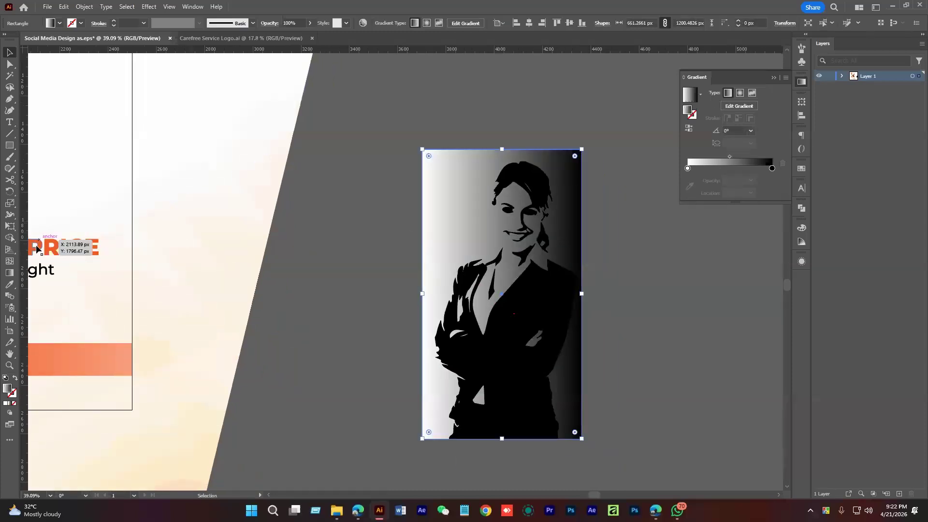
# Run the gradient top to bottom, turn the black stop white, and set the left stop's opacity to 0%
pyautogui.click(10, 272)
pyautogui.moveTo(488, 144); pyautogui.dragTo(494, 431)
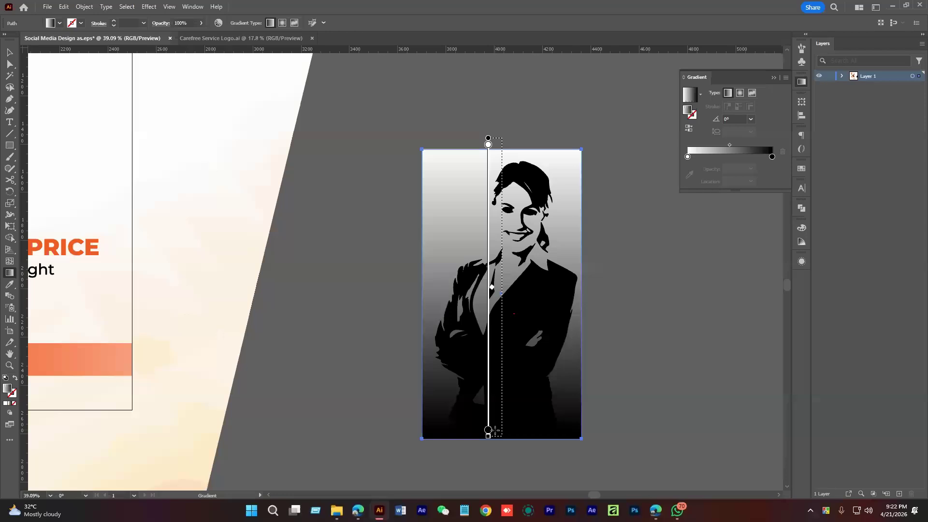
pyautogui.press('v')
pyautogui.click(772, 168)
pyautogui.doubleClick(772, 170)
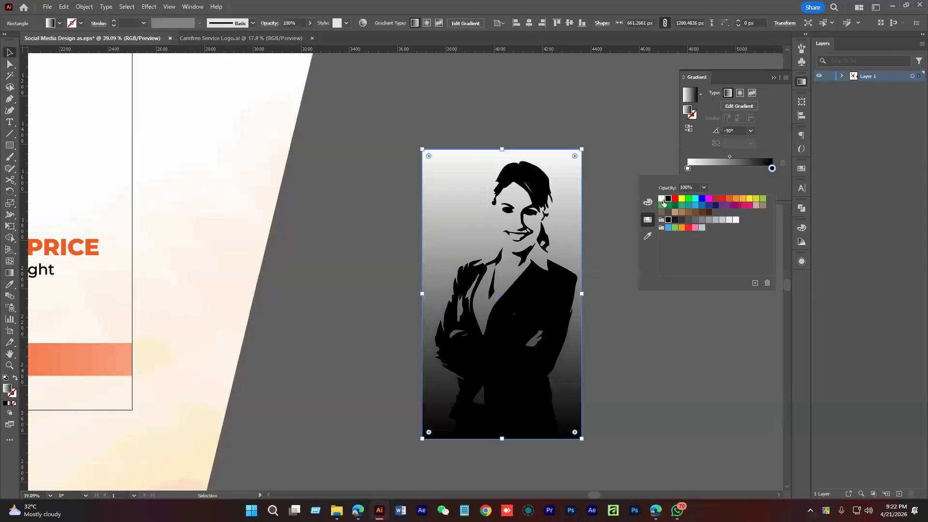
pyautogui.click(662, 200)
pyautogui.doubleClick(688, 168)
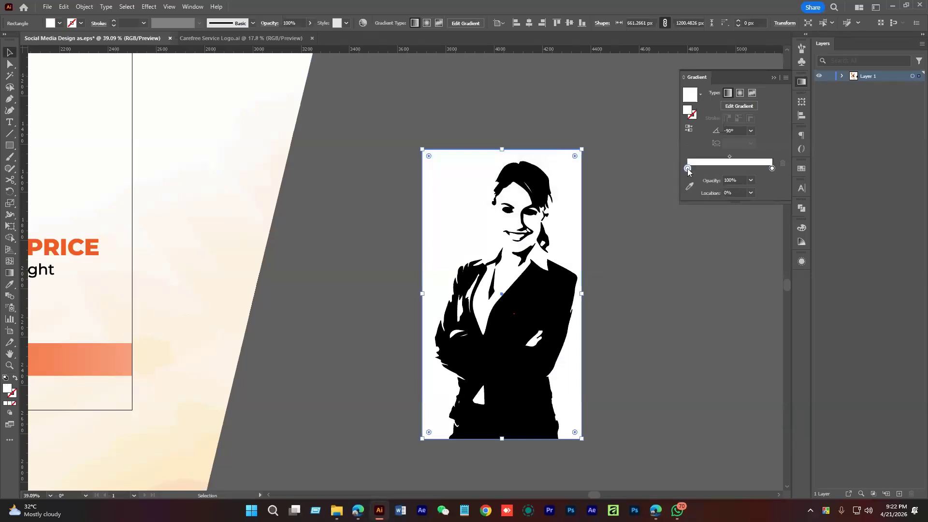
pyautogui.click(704, 187)
pyautogui.click(702, 221)
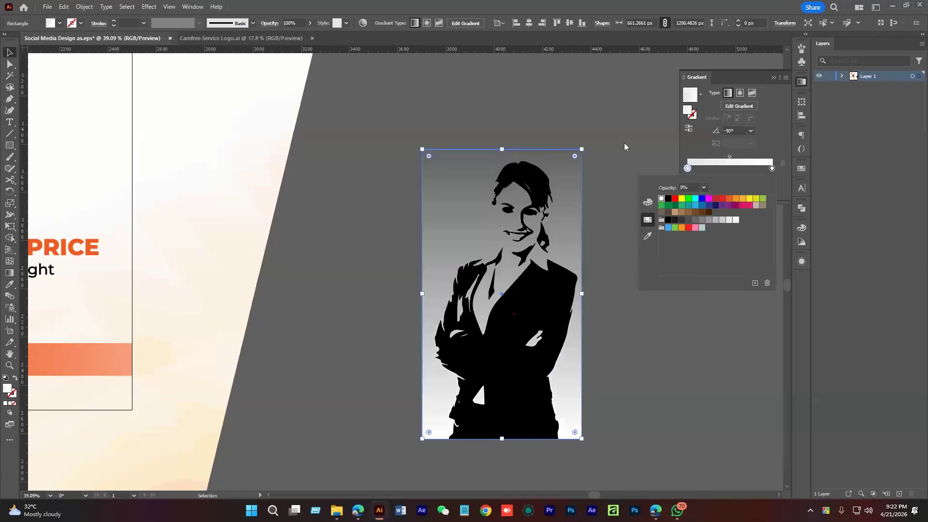
pyautogui.click(734, 159)
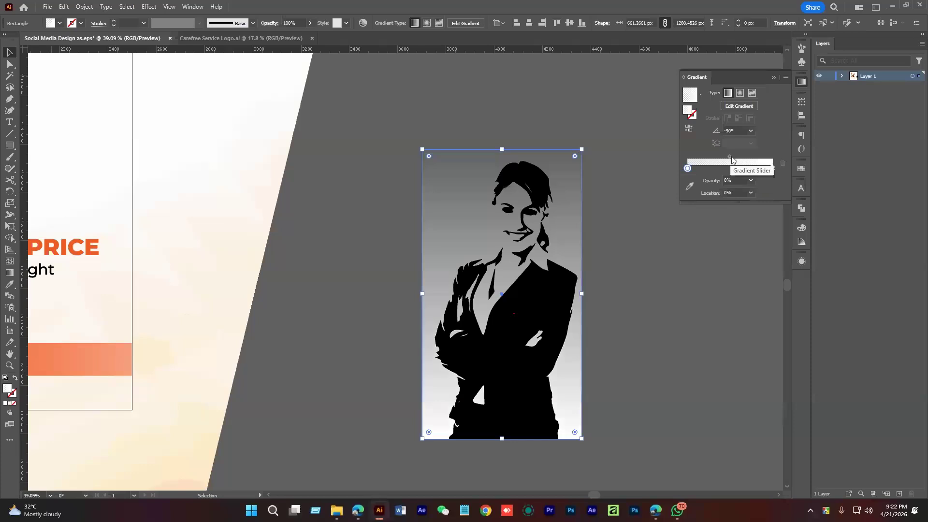
# Copy the gradient rectangle and paste a duplicate in front over the silhouette
pyautogui.click(628, 161)
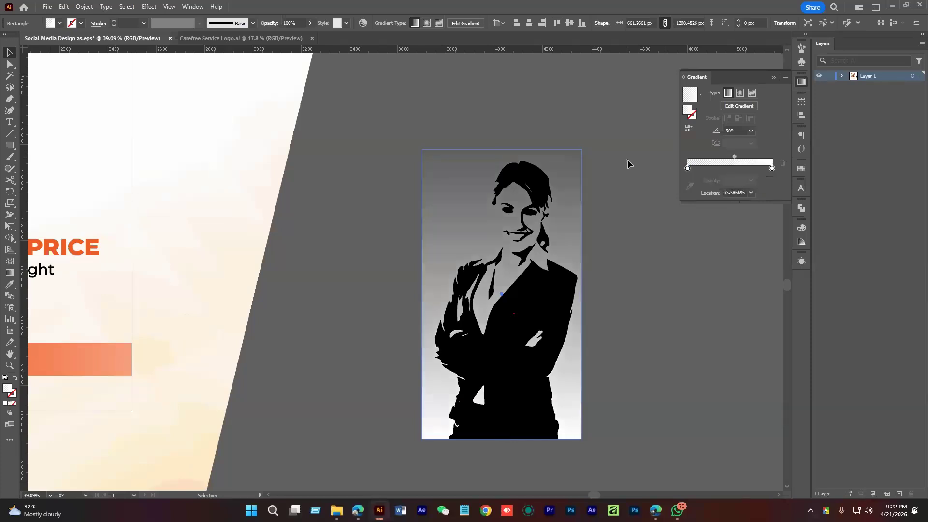
pyautogui.hscroll(-2, 638, 220)
pyautogui.click(601, 163)
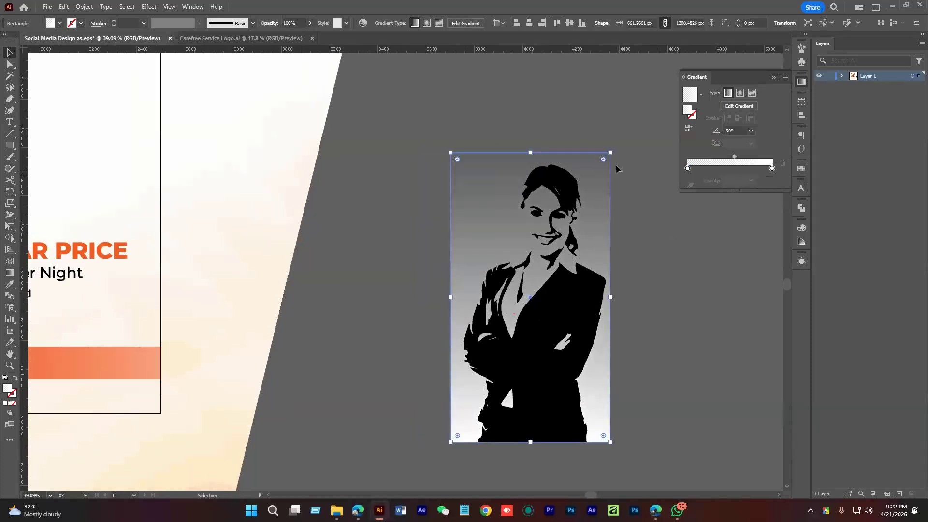
pyautogui.press('a')
pyautogui.press('v')
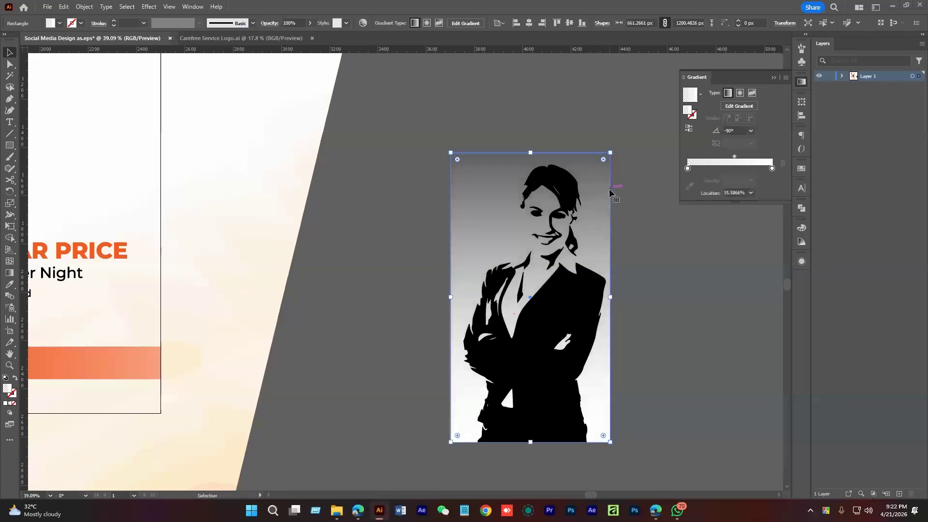
pyautogui.hotkey('ctrl', 'c')
pyautogui.click(451, 135)
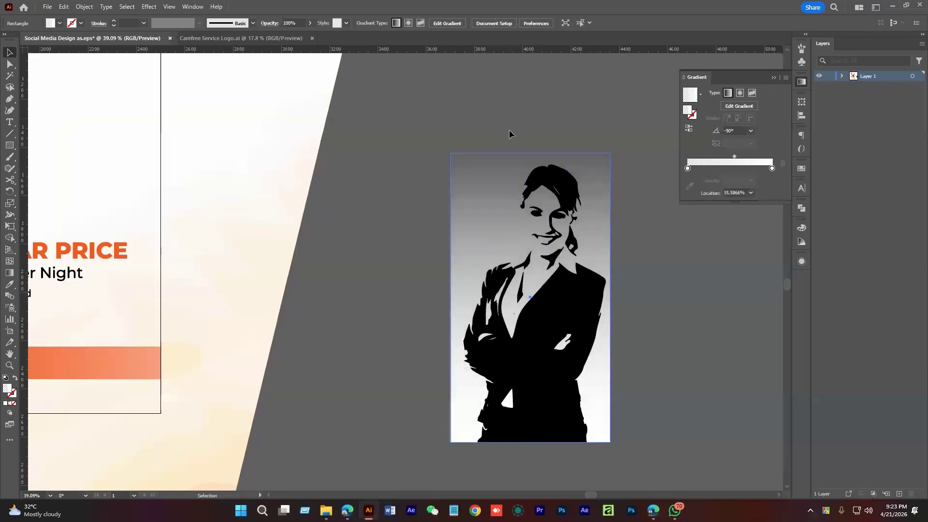
pyautogui.hotkey('ctrl', 'f')
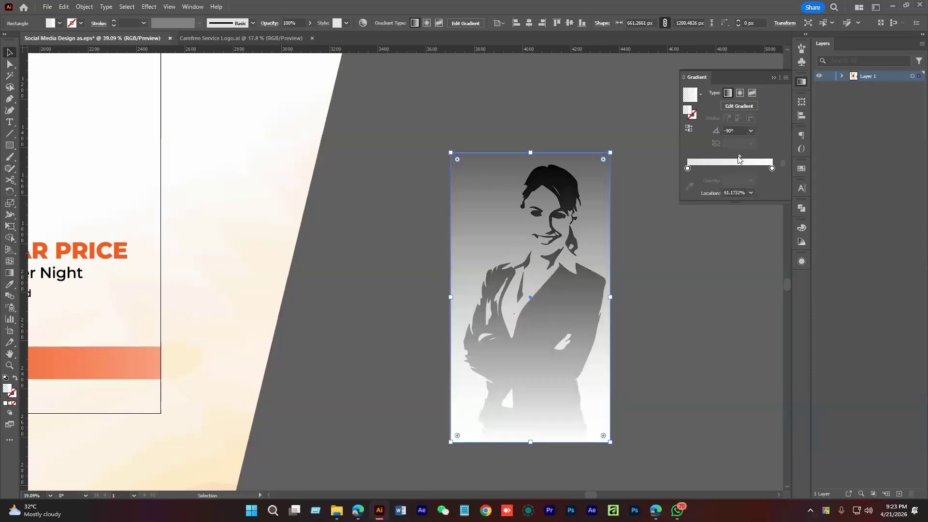
pyautogui.click(709, 346)
pyautogui.click(563, 342)
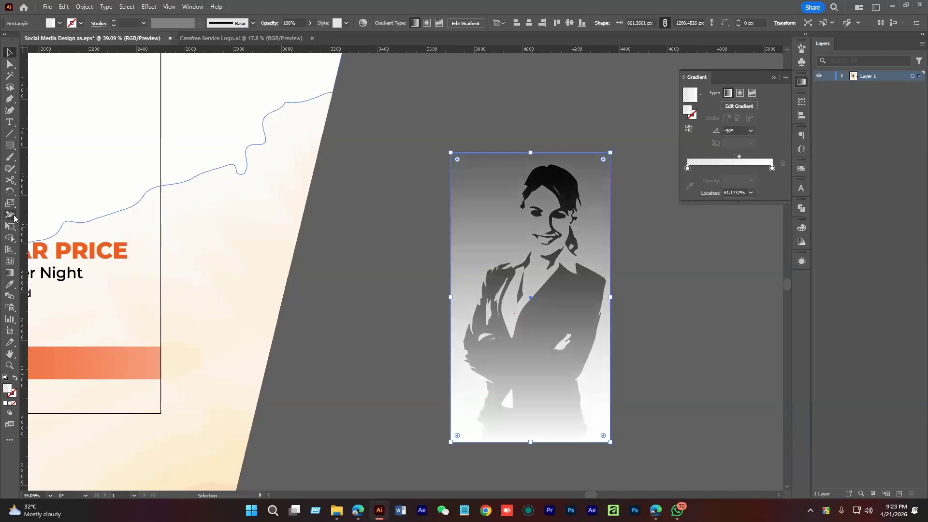
# End the gradient at the rectangle's bottom edge with the white stop at 97.1017%
pyautogui.click(10, 273)
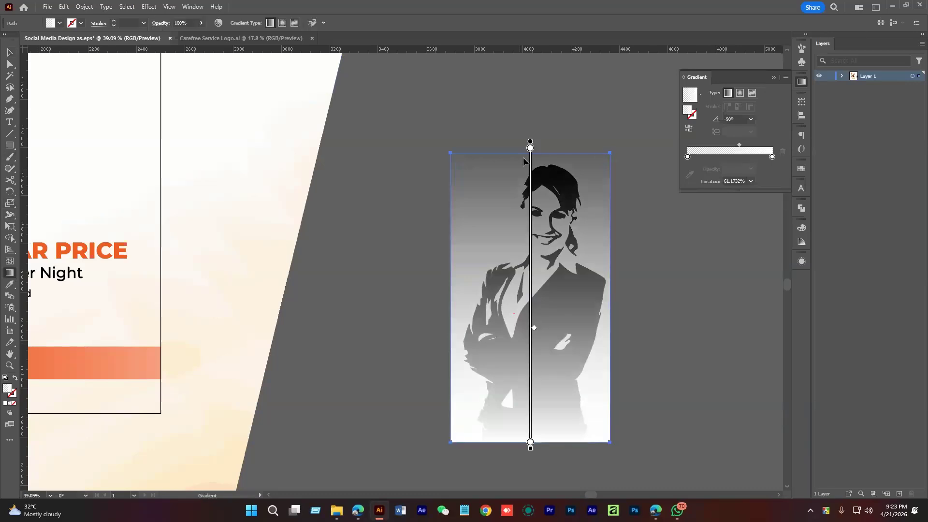
pyautogui.moveTo(530, 141); pyautogui.dragTo(530, 185)
pyautogui.moveTo(530, 486); pyautogui.dragTo(530, 449)
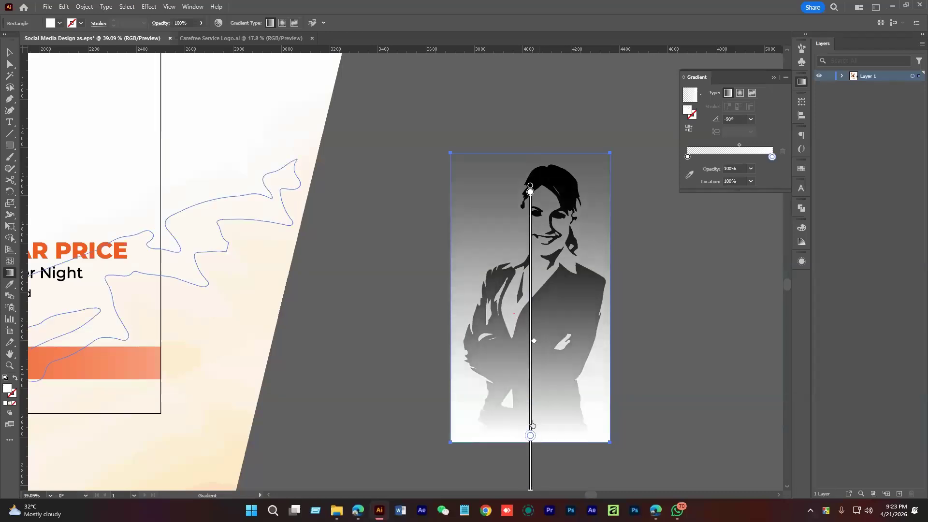
pyautogui.moveTo(534, 344); pyautogui.dragTo(534, 317)
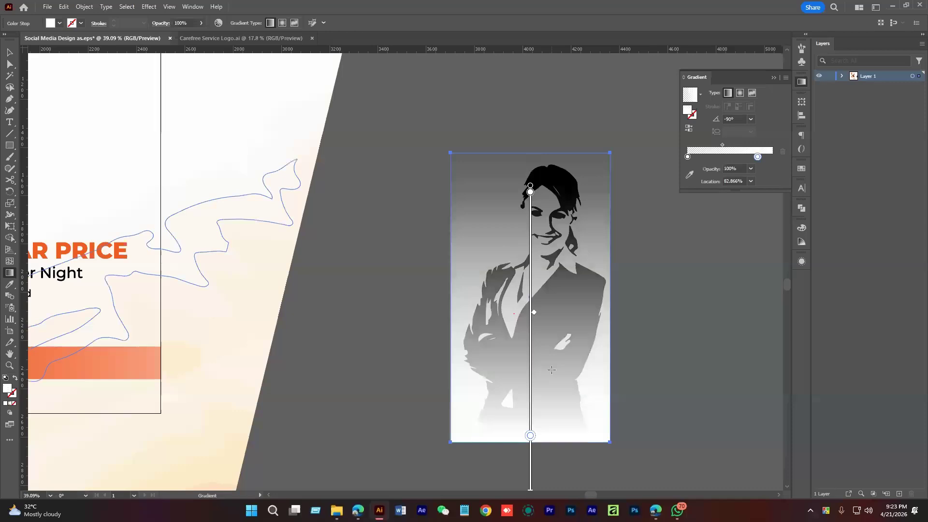
pyautogui.scroll(-2, 549, 424)
pyautogui.moveTo(527, 438); pyautogui.dragTo(531, 394)
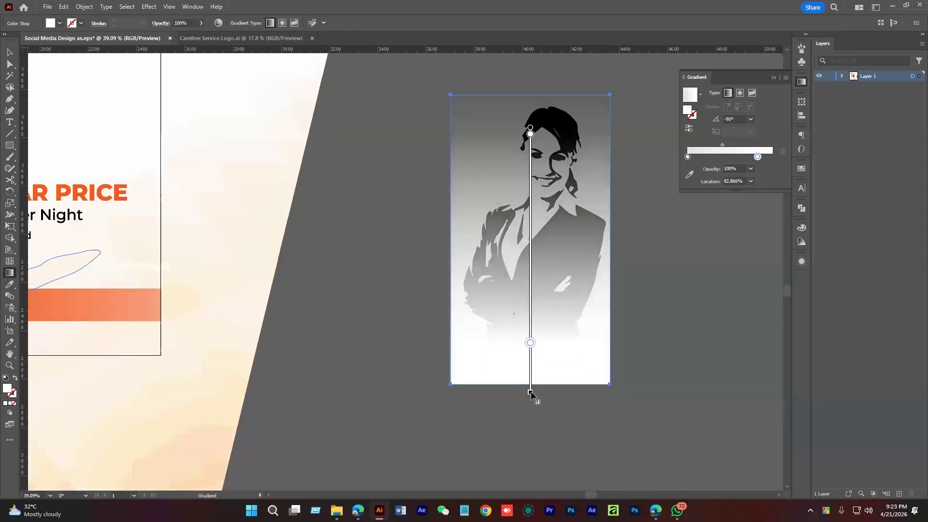
pyautogui.moveTo(530, 344); pyautogui.dragTo(530, 378)
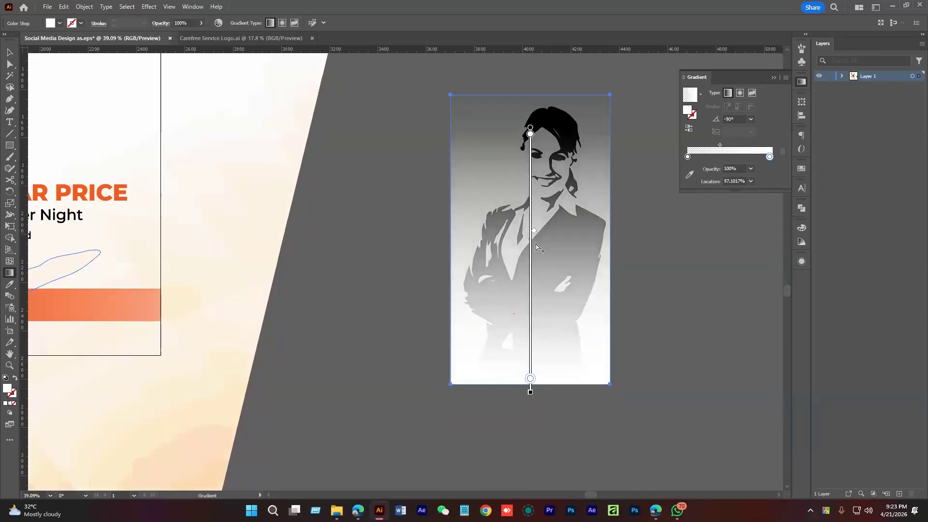
pyautogui.press('v')
pyautogui.click(335, 253)
pyautogui.moveTo(400, 286); pyautogui.dragTo(424, 314)
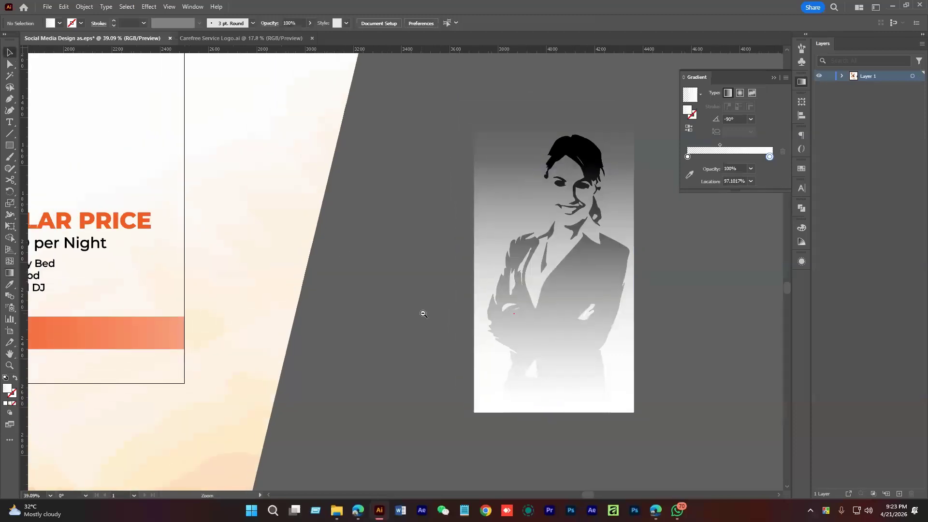
# Move the faded woman portrait onto the artboard and shrink it proportionally
pyautogui.keyDown('alt'); pyautogui.click(424, 314); pyautogui.keyUp('alt')
pyautogui.click(484, 294)
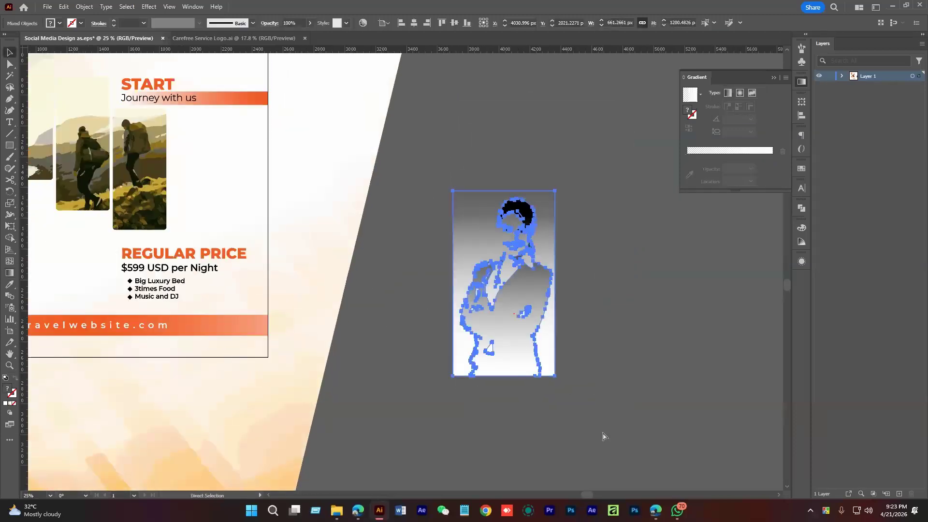
pyautogui.moveTo(462, 401); pyautogui.dragTo(693, 452)
pyautogui.moveTo(742, 389); pyautogui.dragTo(357, 162)
pyautogui.moveTo(375, 123); pyautogui.dragTo(361, 154)
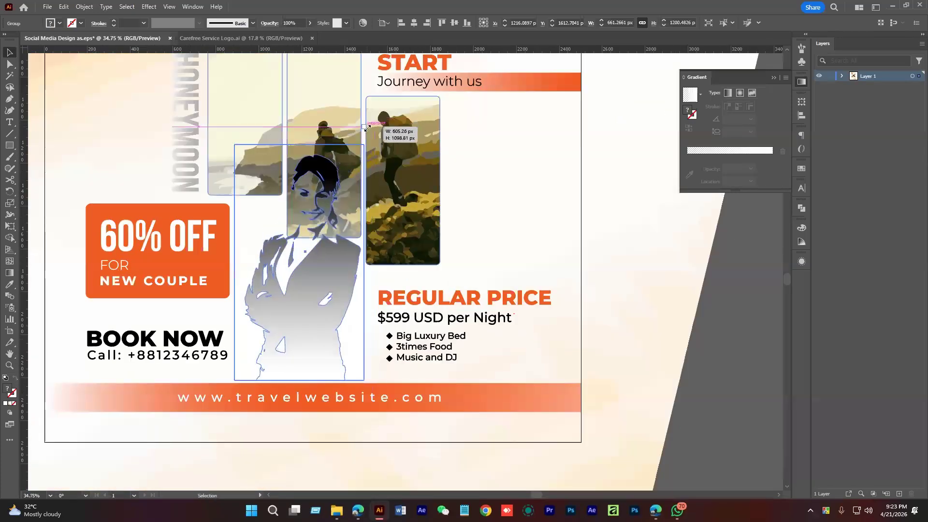
pyautogui.click(696, 358)
pyautogui.moveTo(441, 346); pyautogui.dragTo(505, 383)
pyautogui.moveTo(362, 359); pyautogui.dragTo(358, 360)
# Scale the portrait down to about 571 px wide and place it right of the flyer
pyautogui.moveTo(421, 186)
pyautogui.mouseDown()
pyautogui.moveTo(425, 206)
pyautogui.moveTo(426, 197)
pyautogui.mouseUp()
pyautogui.moveTo(759, 389); pyautogui.dragTo(663, 306)
pyautogui.click(691, 385)
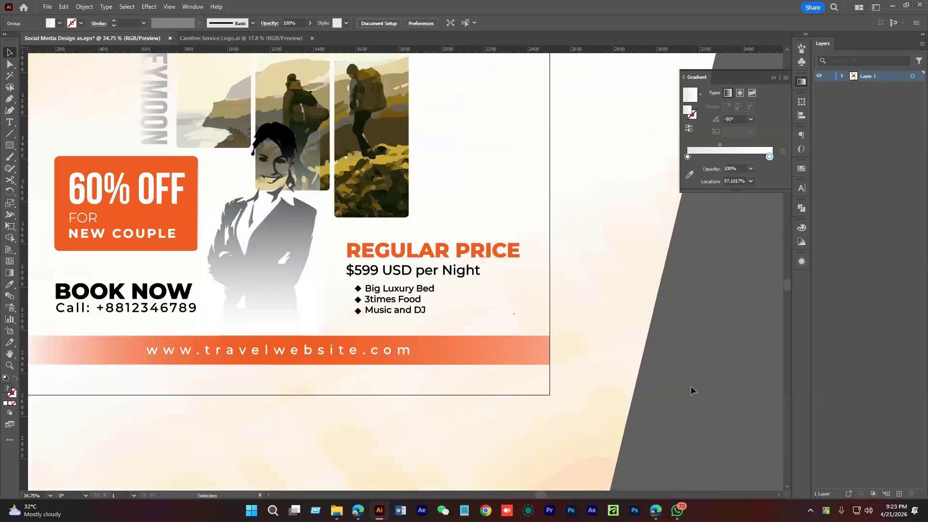
pyautogui.scroll(-4, 411, 326)
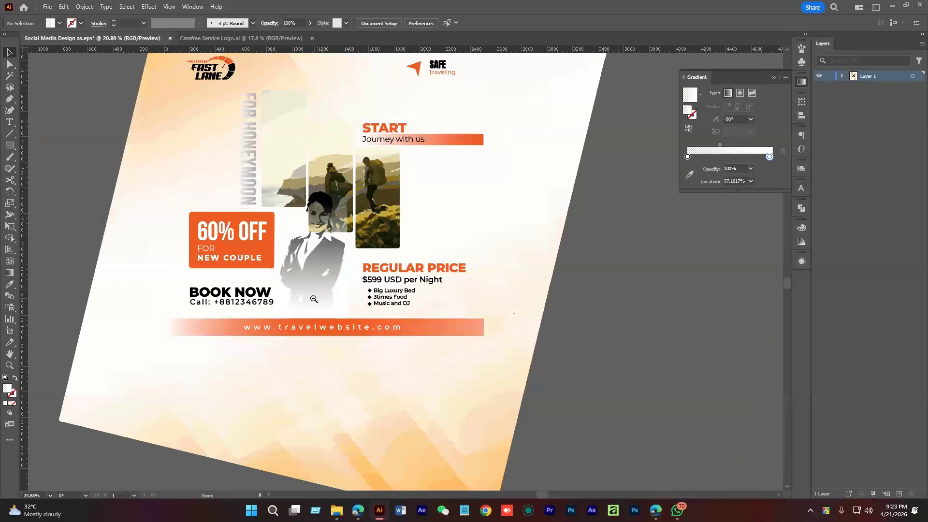
pyautogui.moveTo(322, 302); pyautogui.dragTo(643, 355)
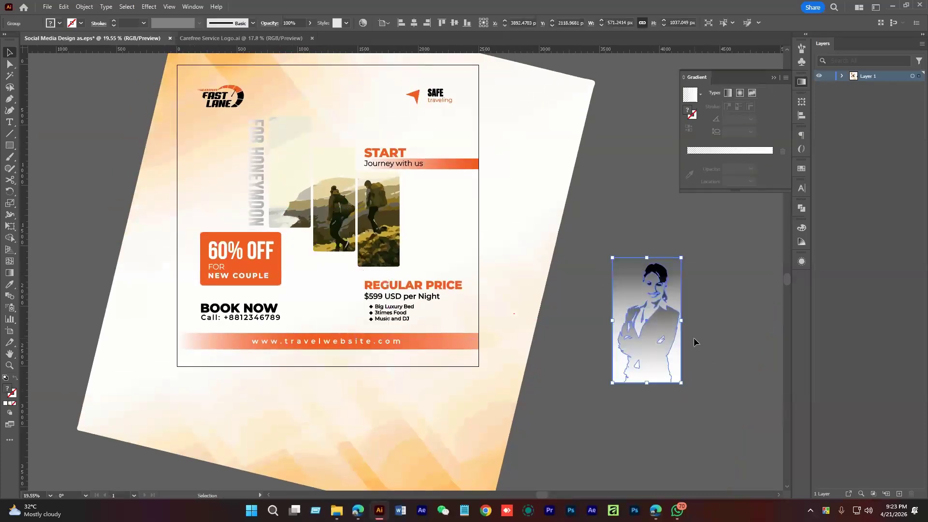
# Shift the 60% OFF and BOOK NOW group about 234 px further right
pyautogui.press('Delete')
pyautogui.moveTo(254, 262); pyautogui.dragTo(281, 261)
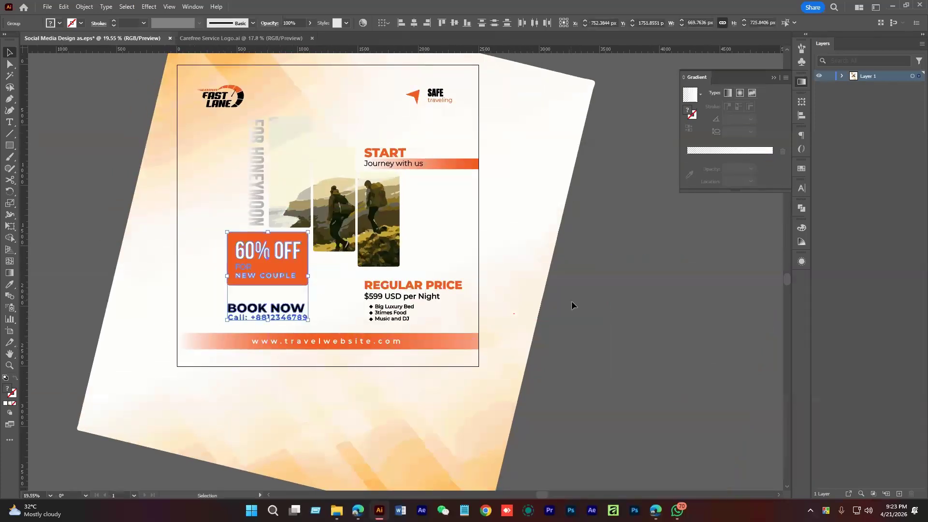
pyautogui.click(572, 301)
pyautogui.press('space')
pyautogui.moveTo(338, 265); pyautogui.dragTo(306, 291)
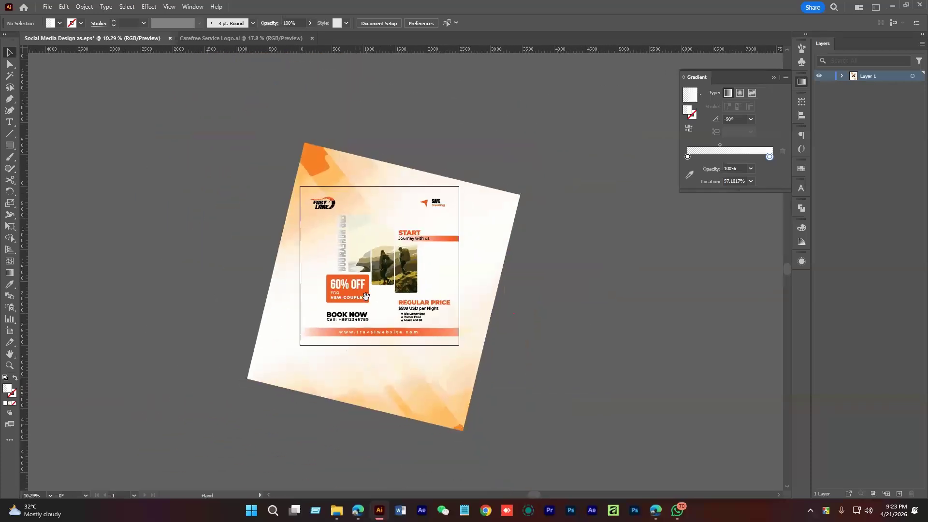
pyautogui.hotkey('ctrl', 'z')
pyautogui.hotkey('ctrl', 'z')
pyautogui.hotkey('ctrl', 'z')
pyautogui.click(611, 291)
pyautogui.moveTo(378, 302); pyautogui.dragTo(630, 331)
pyautogui.moveTo(349, 305); pyautogui.dragTo(428, 337)
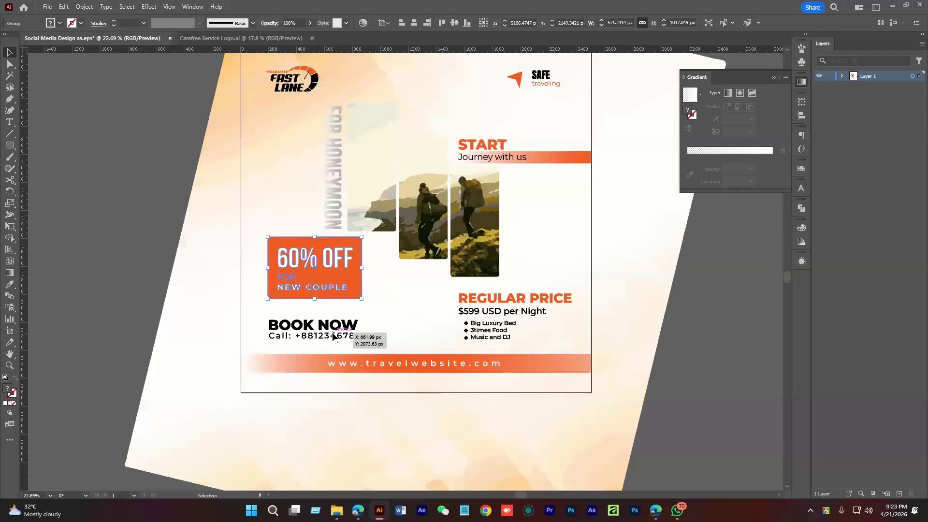
pyautogui.moveTo(338, 280); pyautogui.dragTo(368, 283)
pyautogui.moveTo(631, 322); pyautogui.dragTo(565, 345)
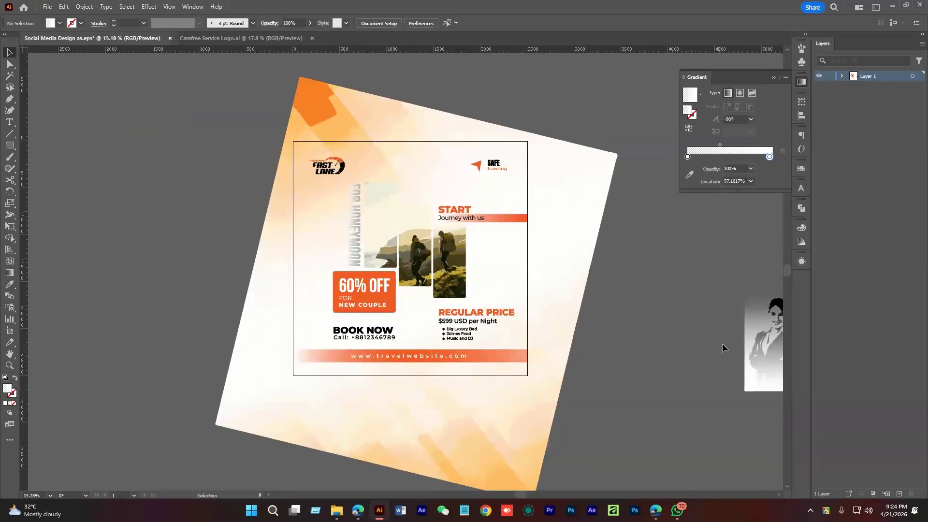
# Ungroup the woman figure from its gradient rectangle and realign the rectangle over her
pyautogui.moveTo(763, 334); pyautogui.dragTo(642, 299)
pyautogui.rightClick(641, 300)
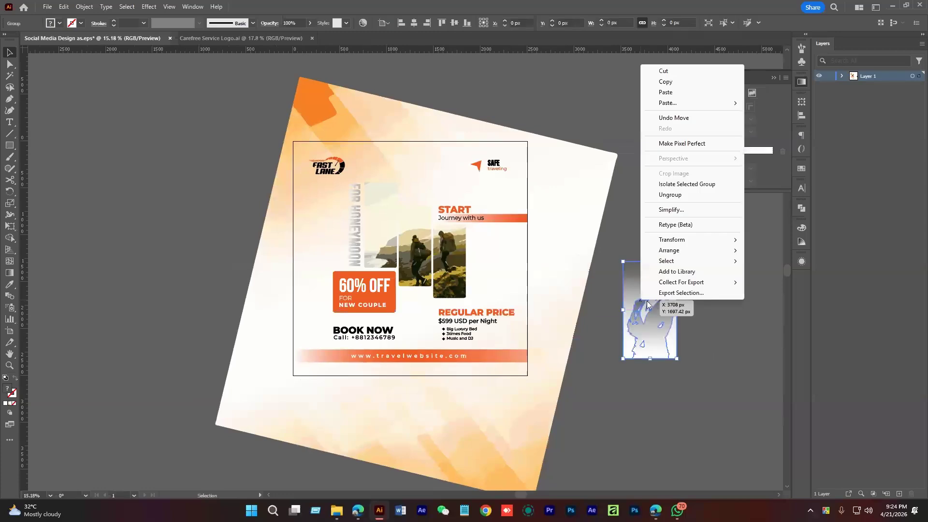
pyautogui.click(678, 196)
pyautogui.click(696, 314)
pyautogui.moveTo(668, 338); pyautogui.dragTo(731, 343)
pyautogui.click(657, 398)
pyautogui.moveTo(667, 322); pyautogui.dragTo(630, 386)
pyautogui.moveTo(714, 355); pyautogui.dragTo(600, 411)
# Select the woman and gradient rectangle together and bring up Transform > Reflect
pyautogui.rightClick(608, 389)
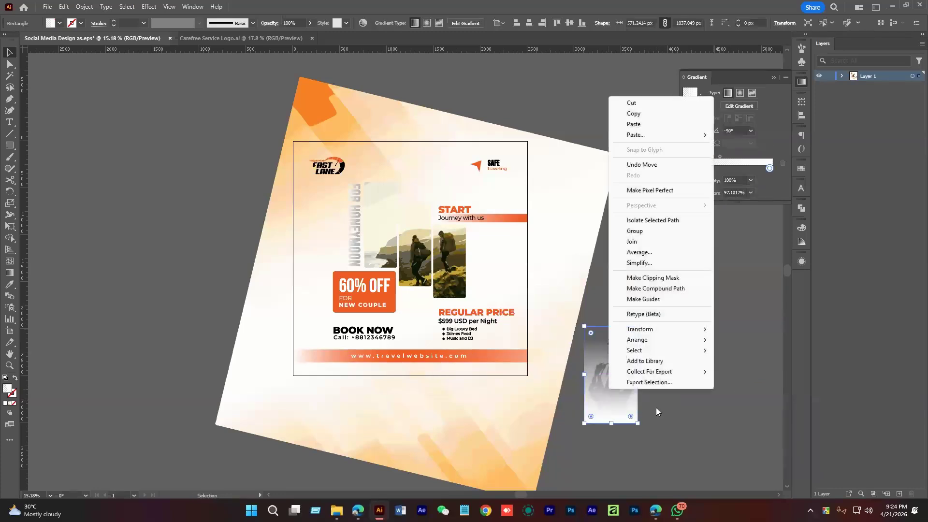
pyautogui.click(657, 408)
pyautogui.moveTo(671, 401); pyautogui.dragTo(616, 387)
pyautogui.rightClick(616, 387)
pyautogui.moveTo(662, 329)
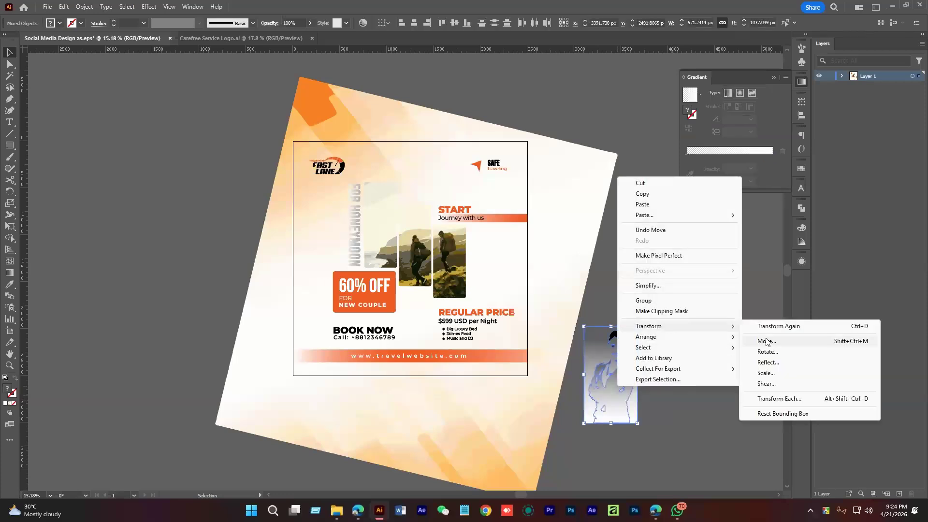
pyautogui.click(767, 363)
# Reflect the woman and gradient across the vertical axis and move them to the flyer's left
pyautogui.click(401, 215)
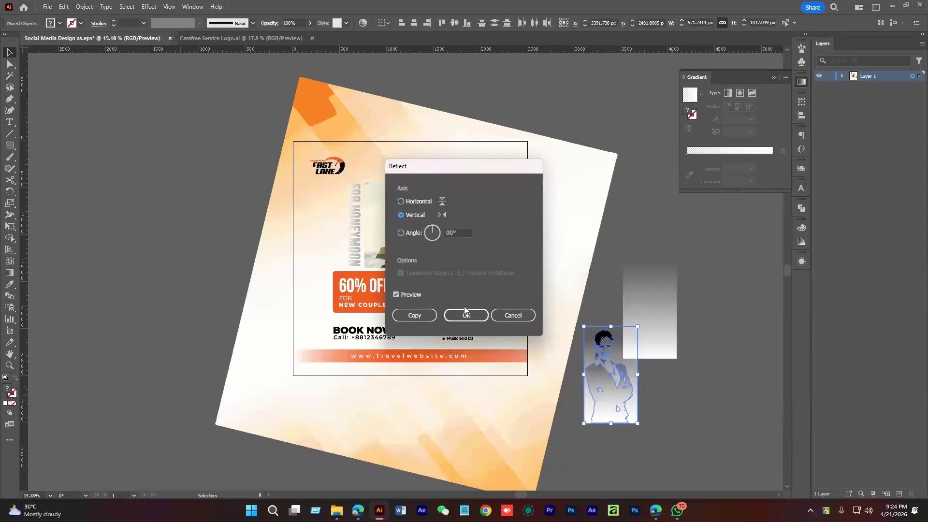
pyautogui.click(466, 315)
pyautogui.moveTo(622, 389); pyautogui.dragTo(453, 365)
pyautogui.hotkey('ctrl', 'space')
pyautogui.press('space')
pyautogui.hotkey('ctrl', 'space')
pyautogui.moveTo(453, 365); pyautogui.dragTo(382, 358)
# Enlarge the mirrored woman proportionally and nudge her behind the 60% OFF card
pyautogui.moveTo(444, 246); pyautogui.dragTo(467, 201)
pyautogui.moveTo(389, 396); pyautogui.dragTo(390, 396)
pyautogui.press('space')
pyautogui.moveTo(429, 366); pyautogui.dragTo(413, 375)
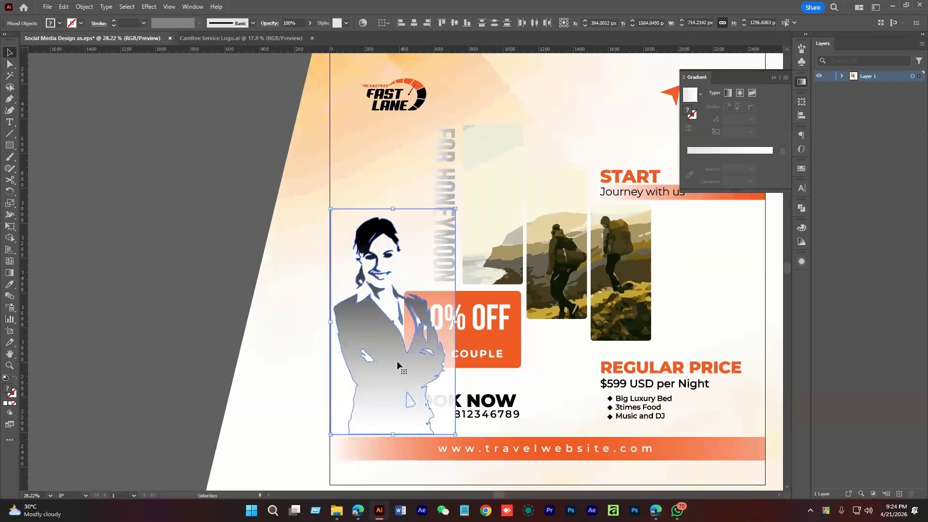
pyautogui.click(402, 24)
pyautogui.click(254, 263)
pyautogui.click(500, 333)
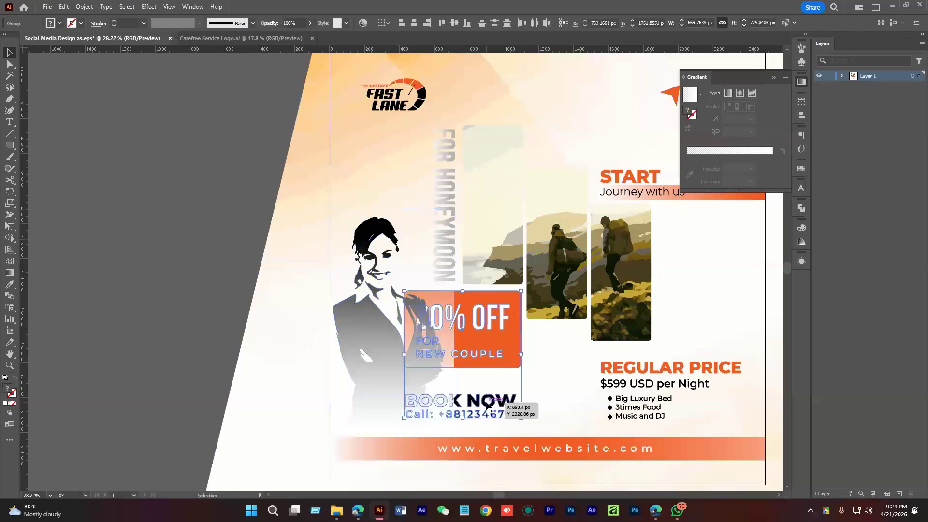
pyautogui.click(160, 242)
pyautogui.moveTo(137, 241); pyautogui.dragTo(135, 271)
pyautogui.moveTo(417, 316); pyautogui.dragTo(388, 333)
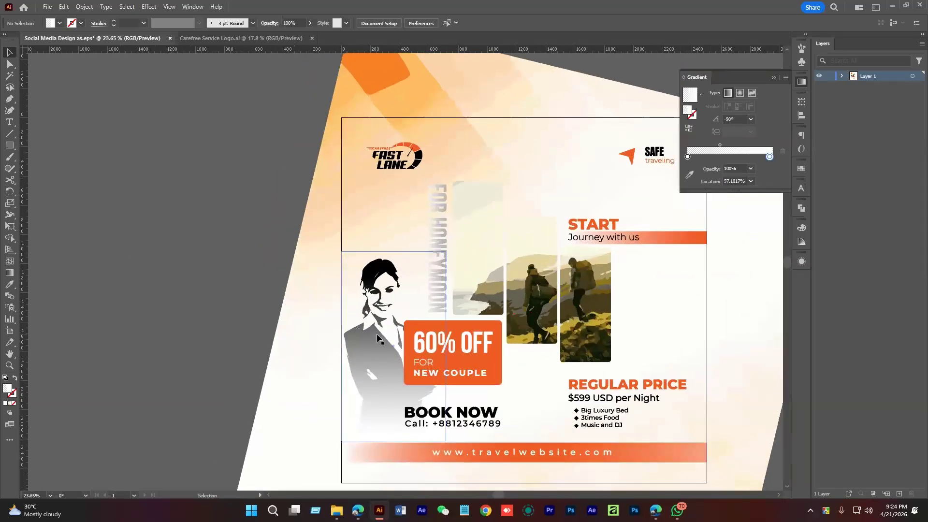
# Enlarge the woman group further and rest its base on the orange website bar
pyautogui.click(376, 341)
pyautogui.moveTo(447, 251); pyautogui.dragTo(460, 233)
pyautogui.moveTo(392, 426); pyautogui.dragTo(391, 308)
pyautogui.moveTo(391, 308); pyautogui.dragTo(392, 304)
pyautogui.moveTo(394, 302); pyautogui.dragTo(394, 307)
pyautogui.moveTo(498, 317); pyautogui.dragTo(365, 313)
pyautogui.click(362, 313)
pyautogui.moveTo(444, 317); pyautogui.dragTo(356, 350)
pyautogui.moveTo(500, 381); pyautogui.dragTo(449, 377)
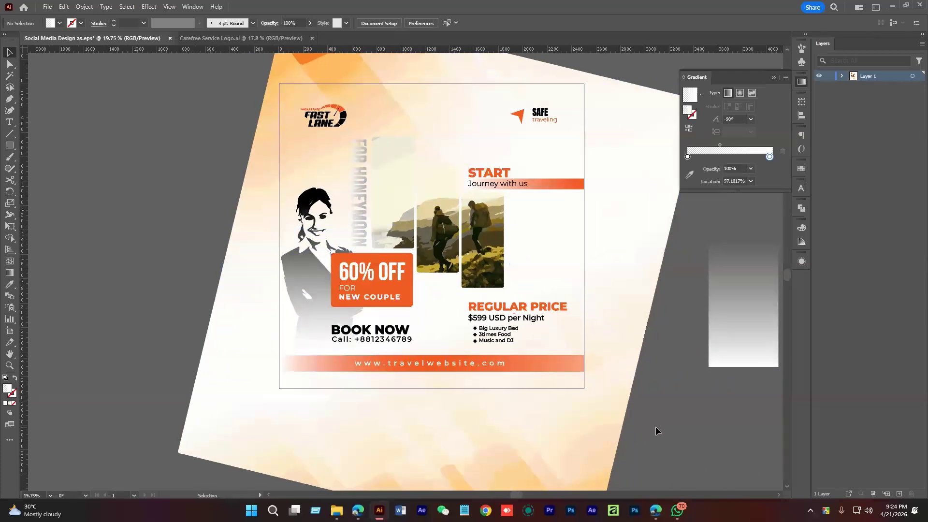
pyautogui.scroll(-1, 689, 426)
# Delete the leftover woman group and grey gradient rectangle beside the flyer
pyautogui.click(310, 236)
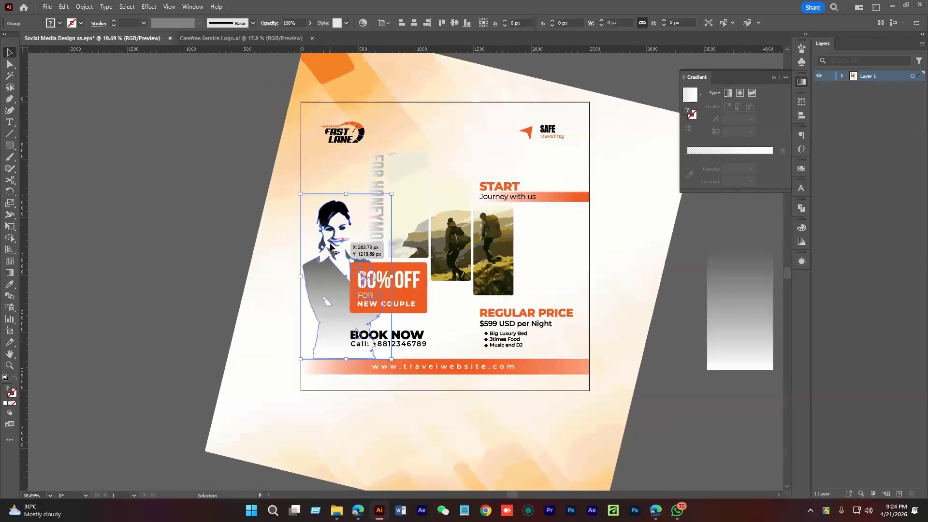
pyautogui.press('Delete')
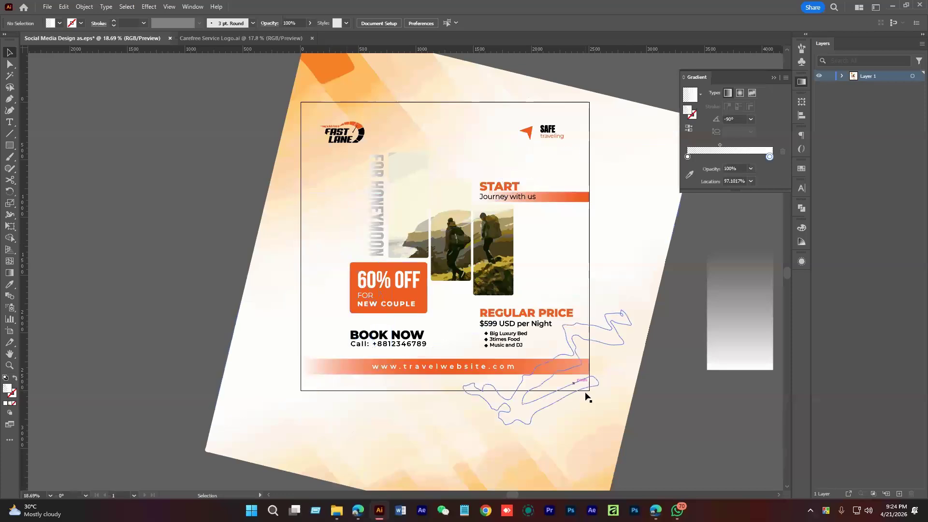
pyautogui.moveTo(646, 424); pyautogui.dragTo(535, 395)
pyautogui.click(638, 333)
pyautogui.press('Delete')
# Select all artwork over the artboard and clip the design to the square
pyautogui.click(518, 182)
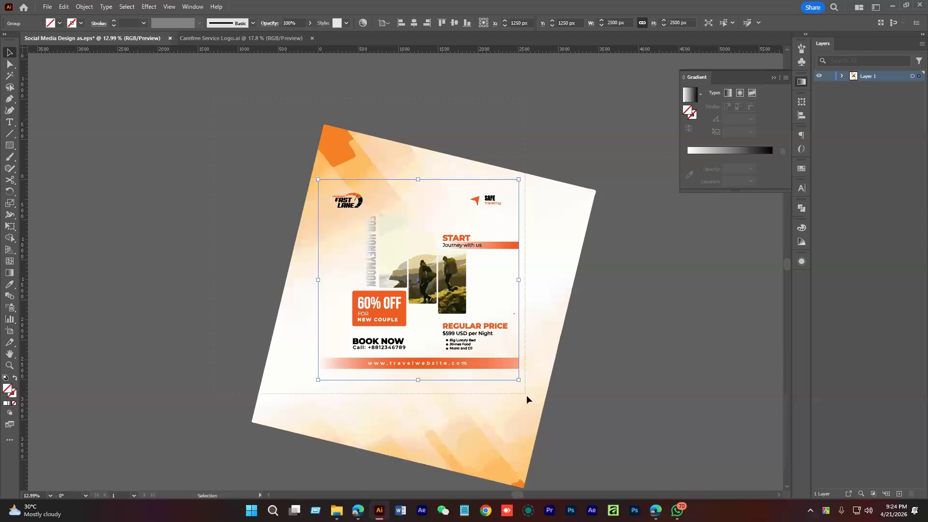
pyautogui.moveTo(596, 471); pyautogui.dragTo(598, 478)
pyautogui.rightClick(452, 236)
pyautogui.click(520, 370)
pyautogui.click(592, 312)
pyautogui.moveTo(477, 300); pyautogui.dragTo(536, 333)
pyautogui.moveTo(497, 304); pyautogui.dragTo(476, 354)
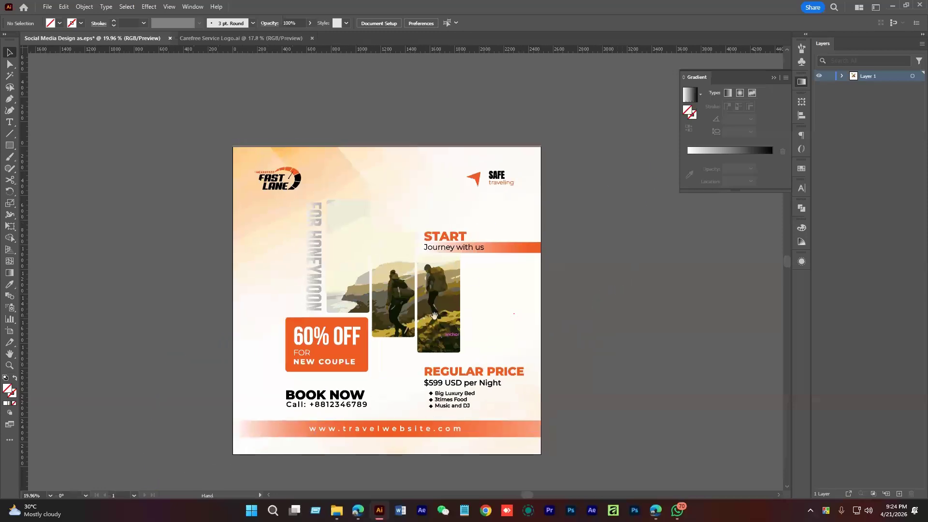
pyautogui.click(514, 282)
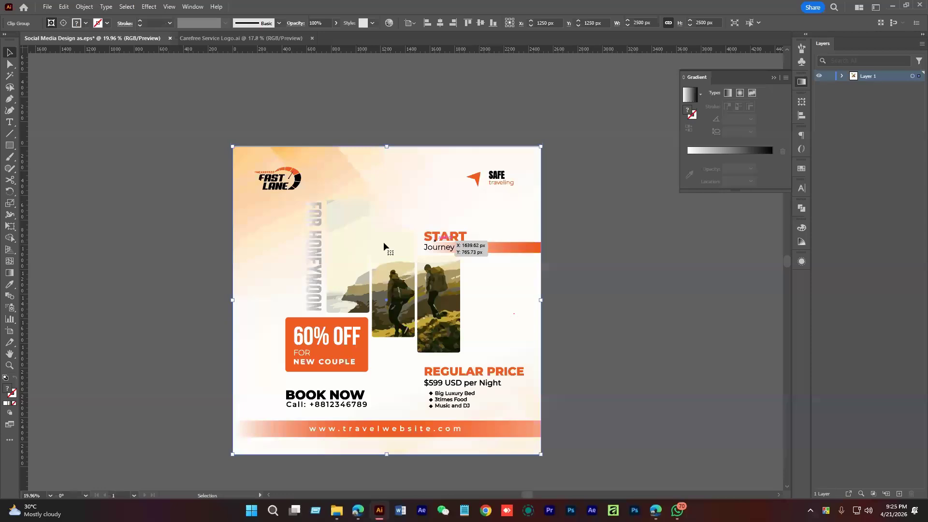
pyautogui.click(545, 323)
pyautogui.moveTo(450, 321); pyautogui.dragTo(439, 339)
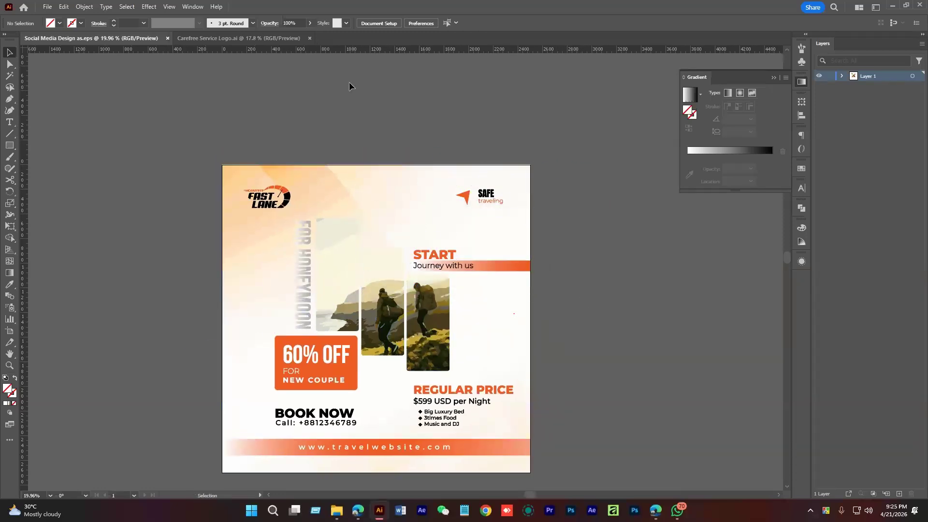
# Check the artboard, then switch to the Adobe Stock guidelines page in the browser
pyautogui.click(10, 332)
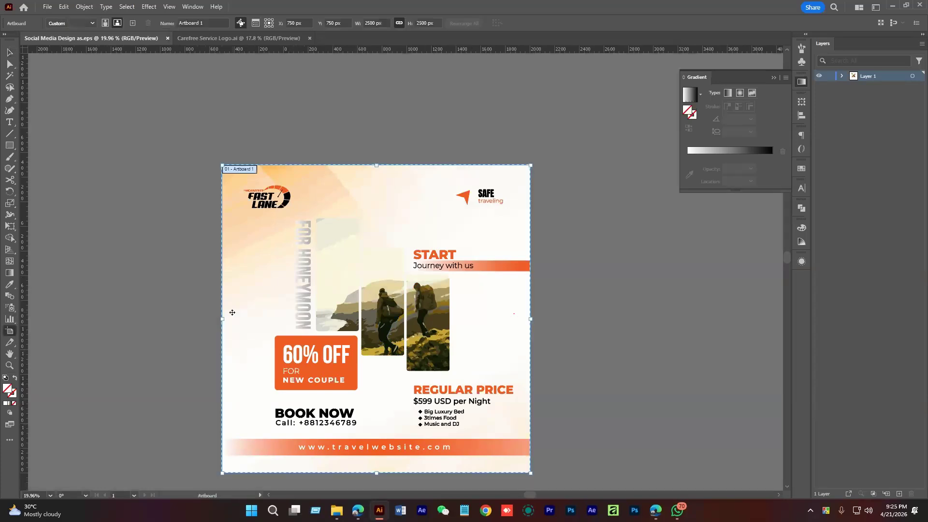
pyautogui.click(8, 52)
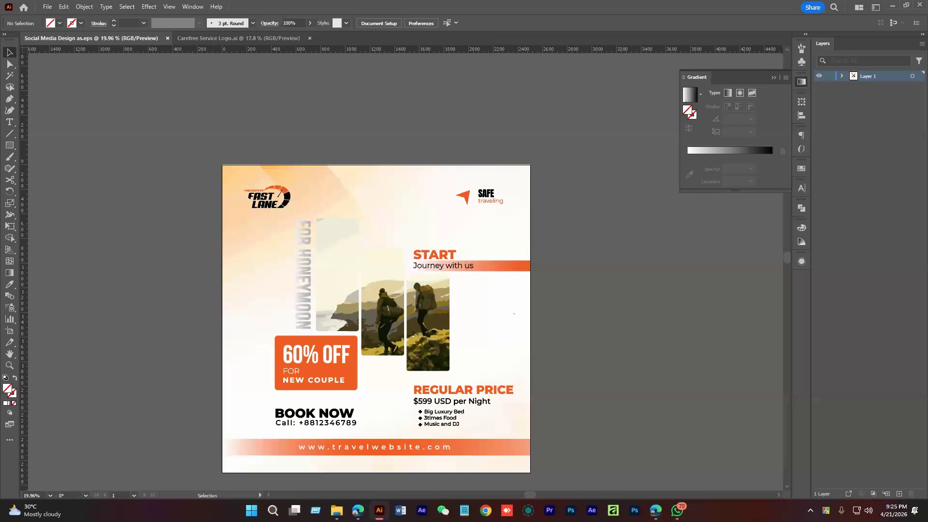
pyautogui.hotkey('alt', 'Tab')
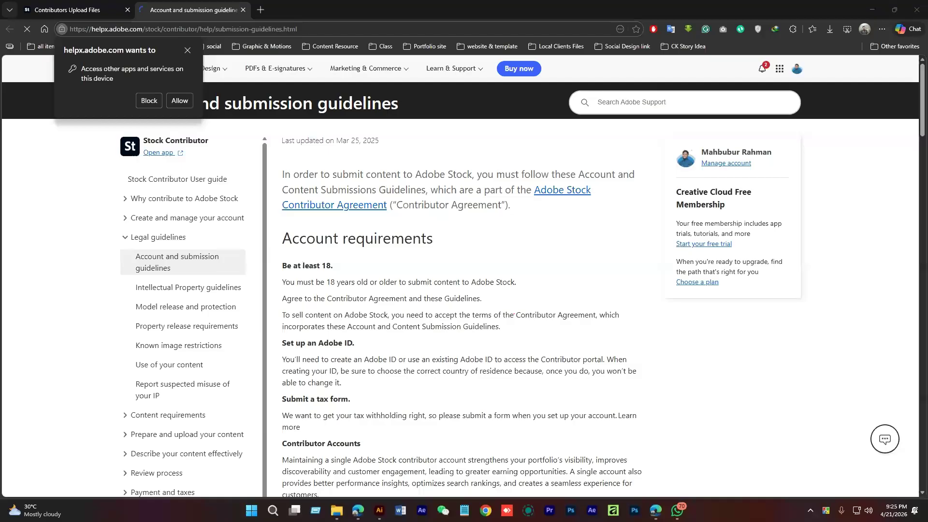
# Visit the Adobe Stock Contributor upload page, then bring the Illustrator travel poster back to the front
pyautogui.scroll(-2, 427, 280)
pyautogui.moveTo(312, 211); pyautogui.dragTo(383, 337)
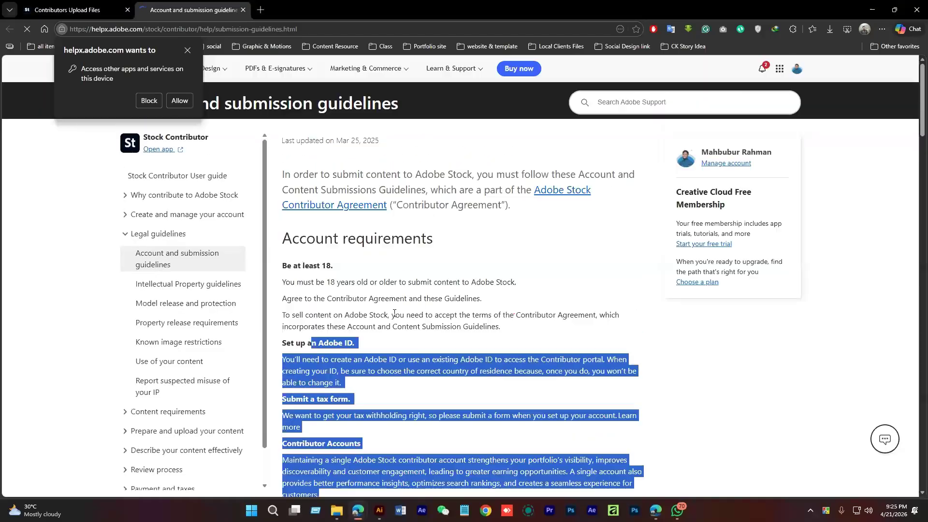
pyautogui.click(77, 10)
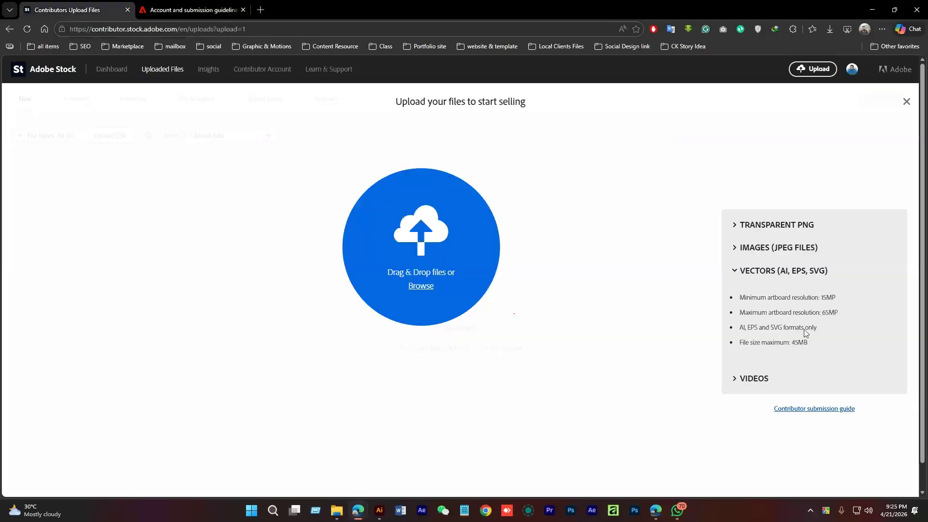
pyautogui.click(381, 512)
# Select Social Media Design as.eps in Documents > Batch 5 > Class 15, then return to Adobe Stock
pyautogui.moveTo(334, 511)
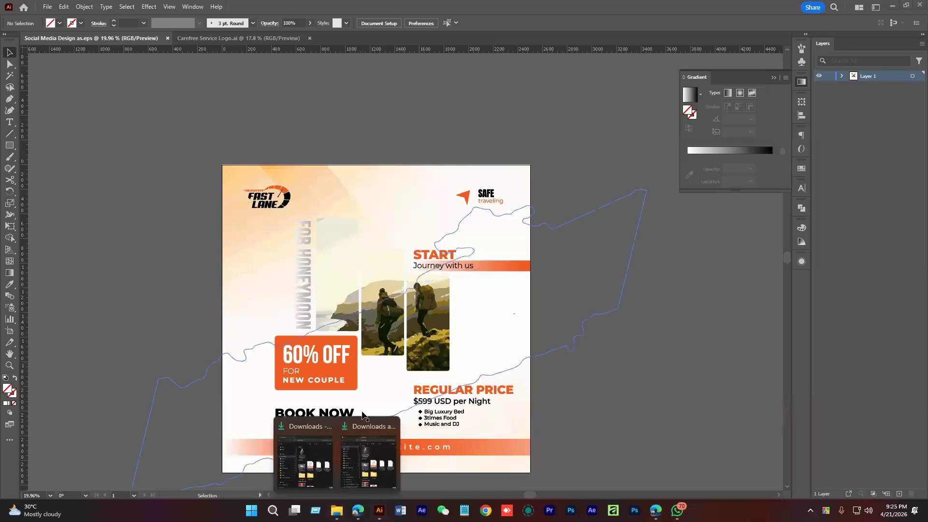
pyautogui.click(356, 471)
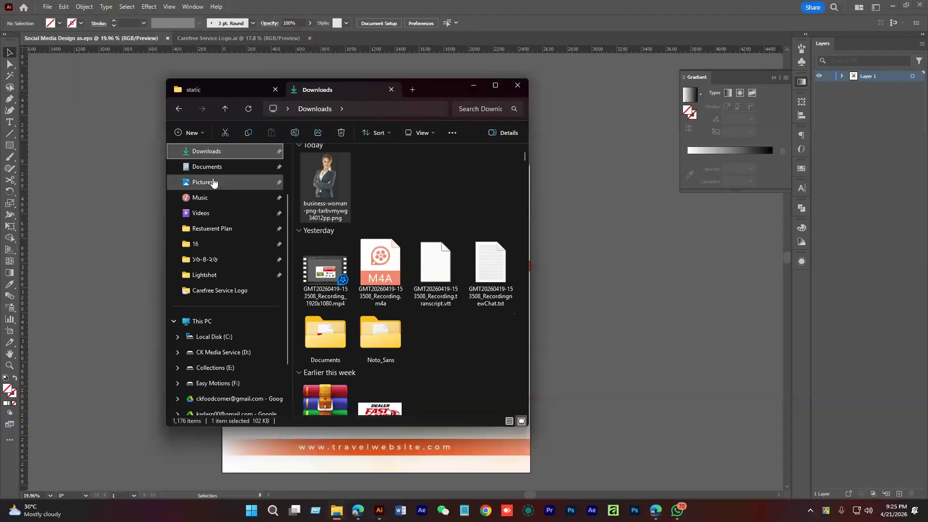
pyautogui.click(207, 167)
pyautogui.doubleClick(336, 183)
pyautogui.click(335, 313)
pyautogui.doubleClick(335, 313)
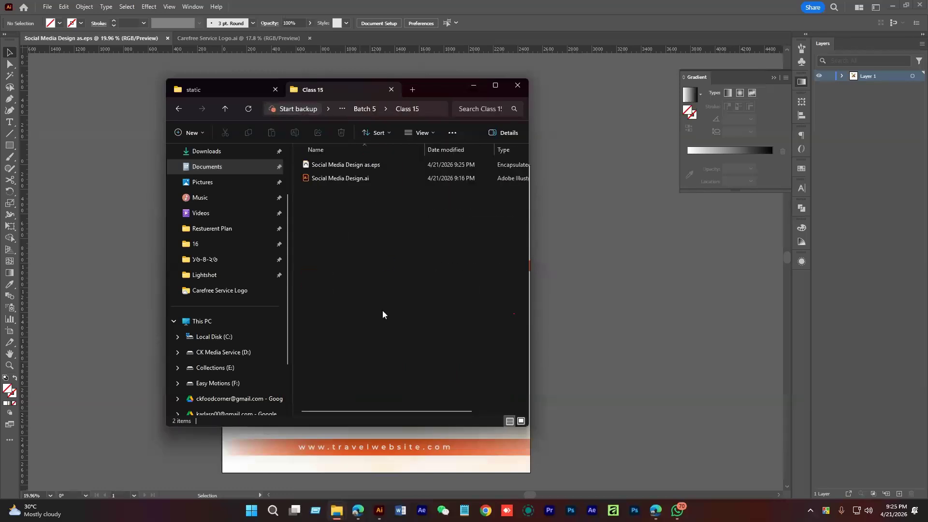
pyautogui.click(338, 164)
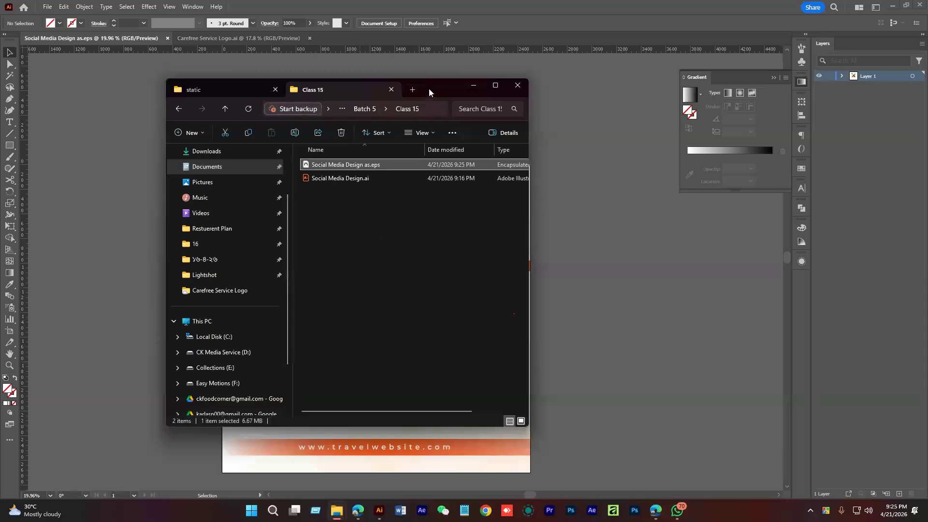
pyautogui.moveTo(357, 510)
pyautogui.click(428, 448)
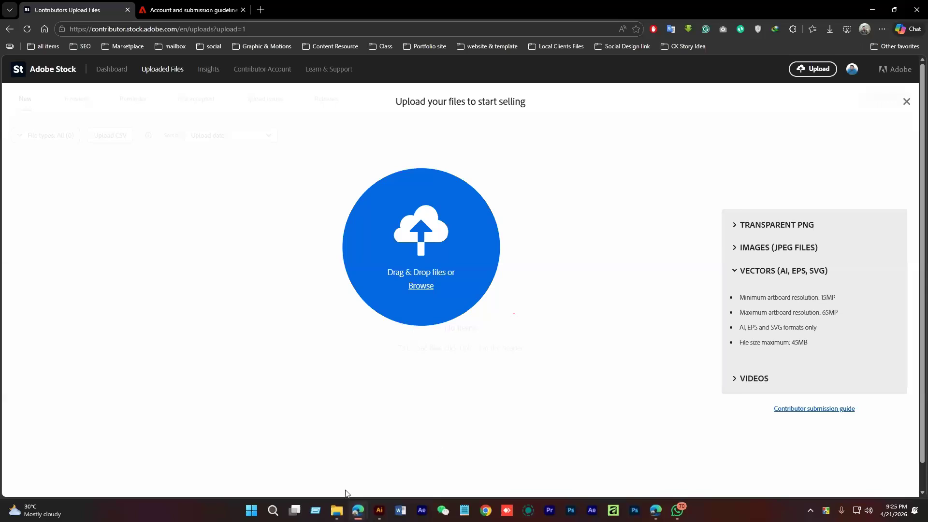
# Drag Social Media Design as.eps from the Class 15 folder into Adobe Stock's upload area
pyautogui.moveTo(337, 511)
pyautogui.click(358, 465)
pyautogui.moveTo(298, 100); pyautogui.dragTo(296, 100)
pyautogui.moveTo(222, 176); pyautogui.dragTo(462, 258)
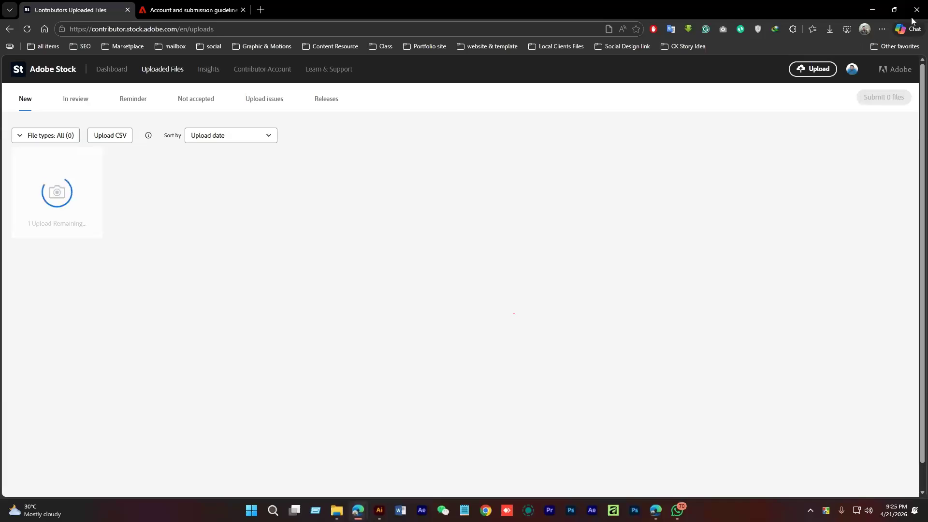
pyautogui.hotkey('alt', 'Tab')
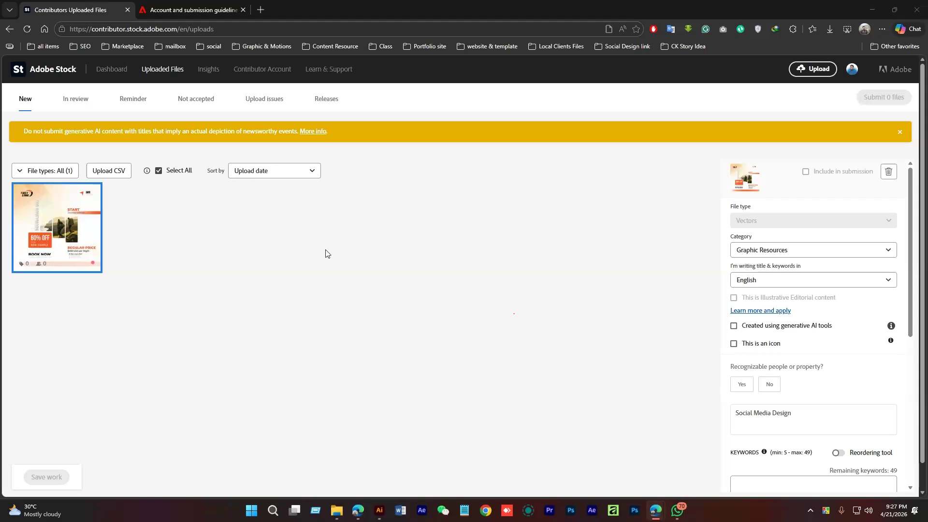
# Set the upload's category to Graphic Resources
pyautogui.click(800, 252)
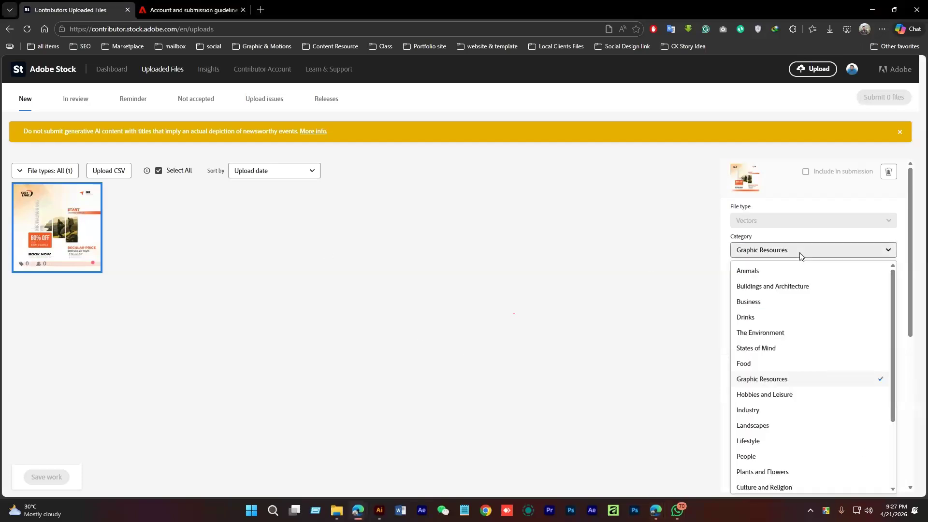
pyautogui.scroll(-3, 793, 423)
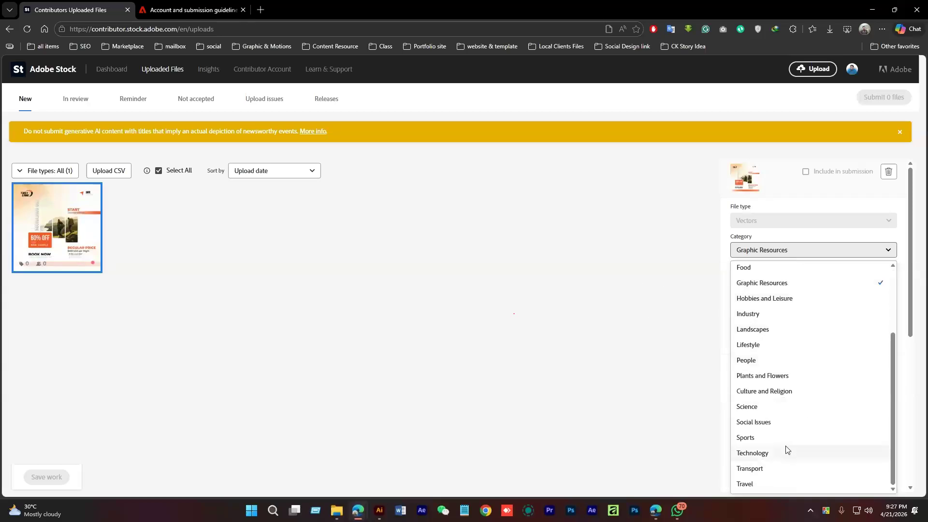
pyautogui.click(779, 283)
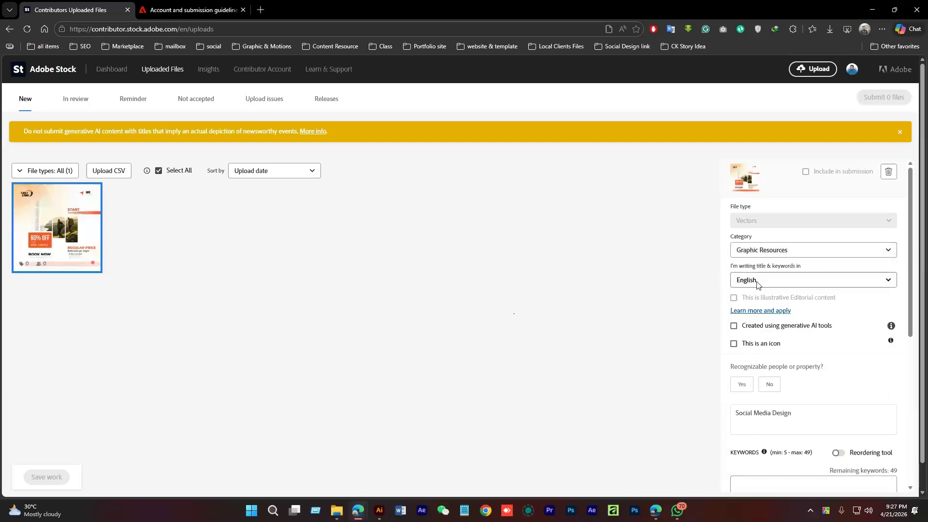
# Answer No for recognizable people or property and place the cursor in the title
pyautogui.scroll(-1, 821, 305)
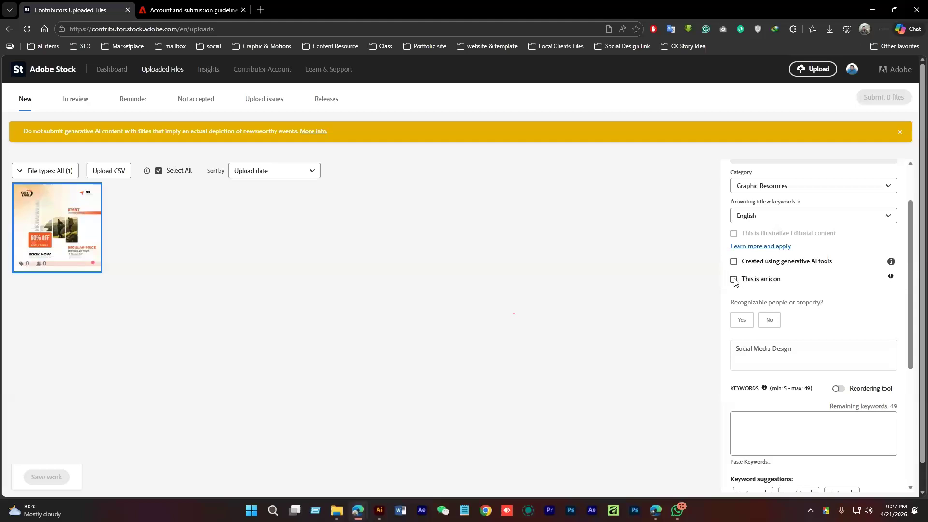
pyautogui.scroll(-1, 783, 304)
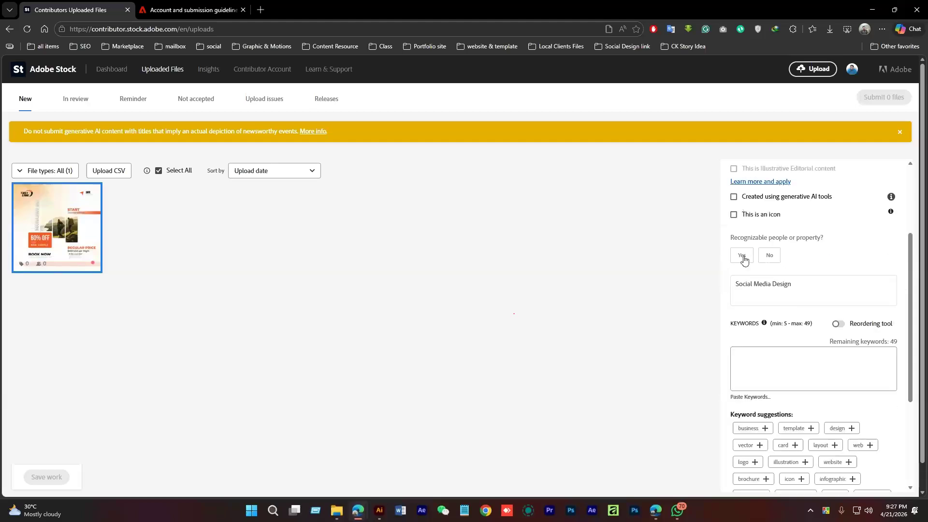
pyautogui.click(776, 256)
pyautogui.click(807, 285)
pyautogui.scroll(-3, 801, 311)
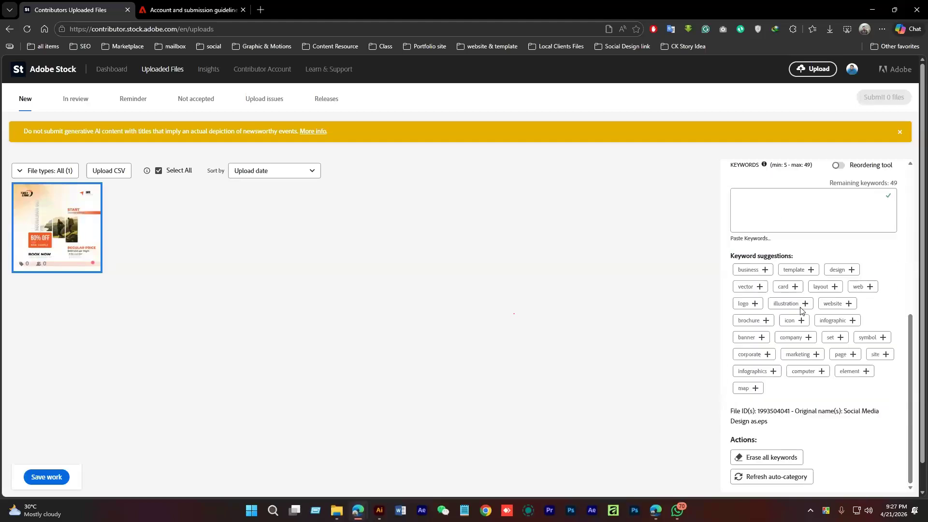
pyautogui.scroll(5, 804, 304)
pyautogui.scroll(-3, 806, 317)
pyautogui.scroll(3, 807, 290)
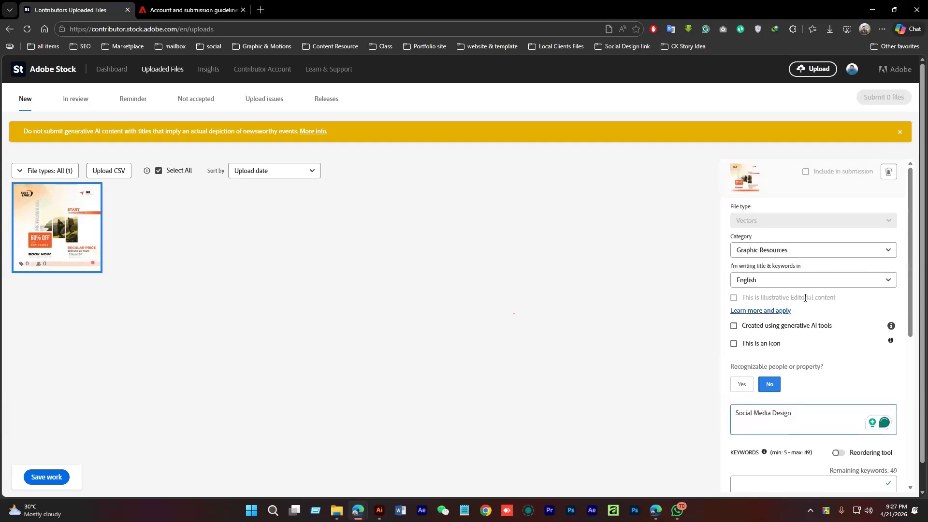
pyautogui.scroll(-5, 841, 357)
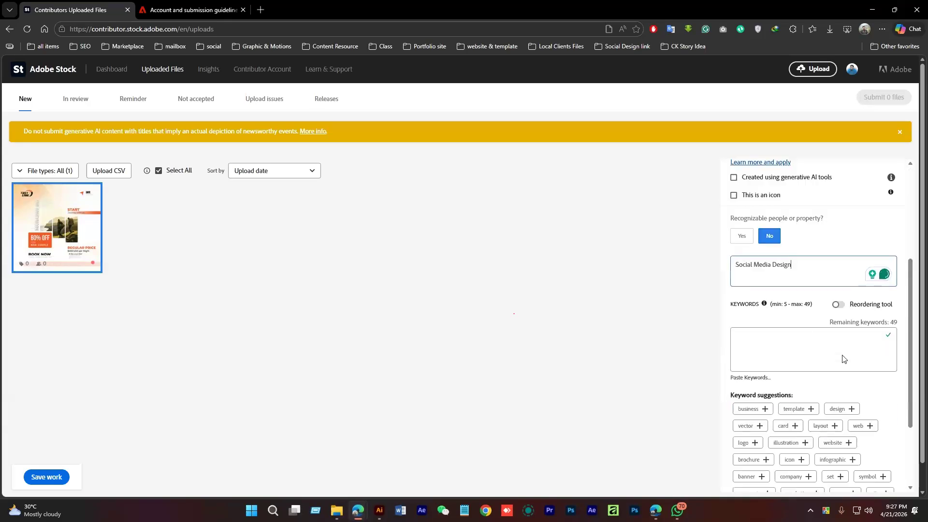
pyautogui.scroll(3, 795, 297)
# Change the title to 'Social Media Traveling Post Design', capitalising Post
pyautogui.click(813, 295)
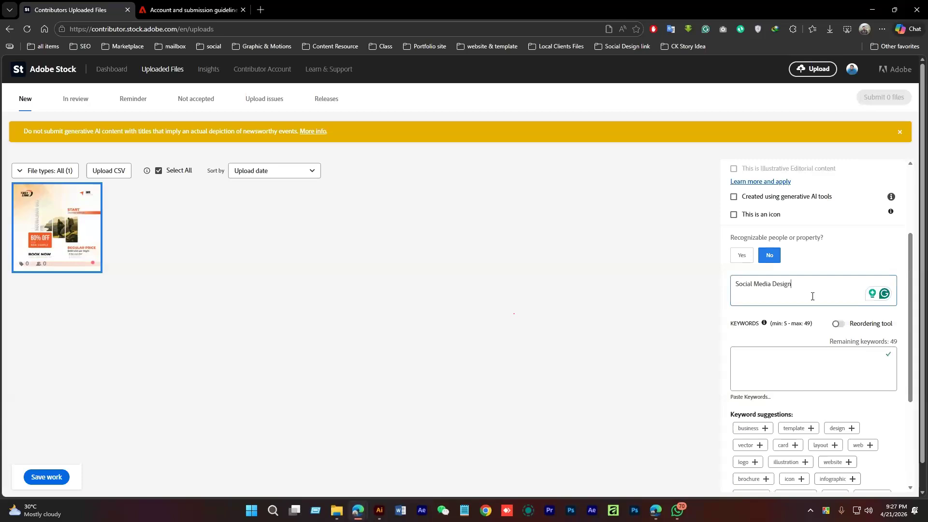
pyautogui.write('Travel')
pyautogui.press('BackSpace')
pyautogui.write('ing post')
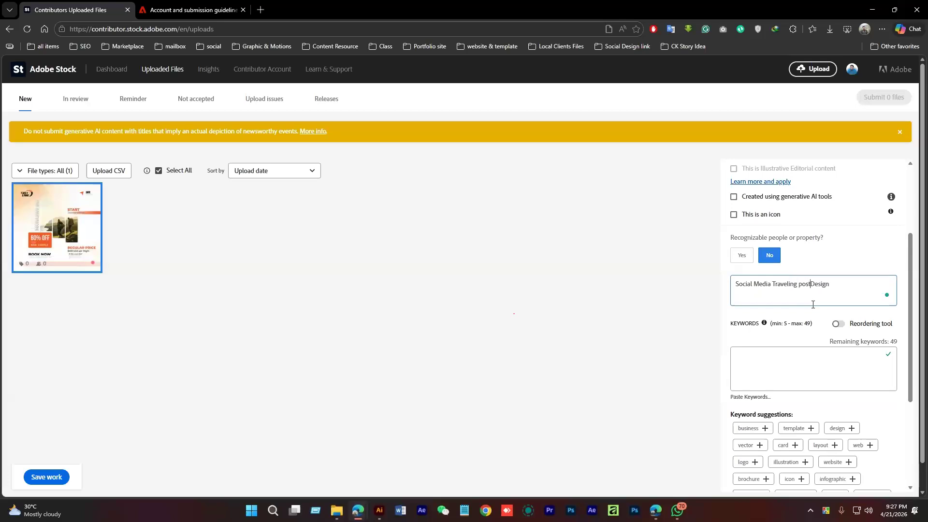
pyautogui.moveTo(853, 289); pyautogui.dragTo(710, 288)
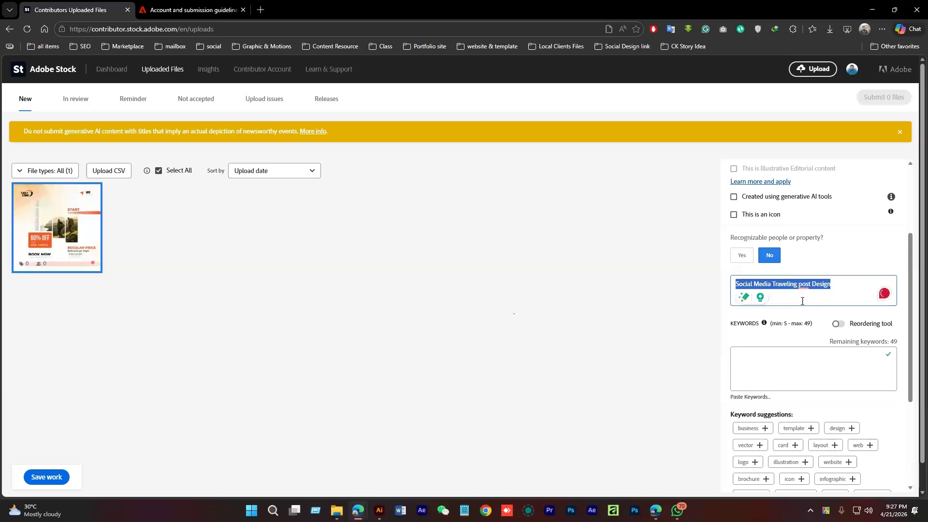
pyautogui.moveTo(804, 286)
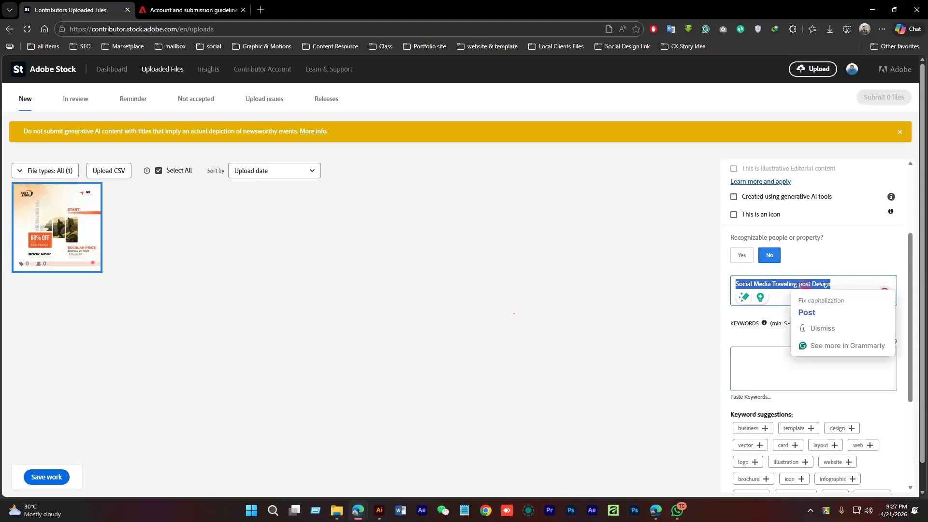
pyautogui.click(803, 313)
# Add 'Traveling Post Design', copied from the title, as the first keyword
pyautogui.click(785, 353)
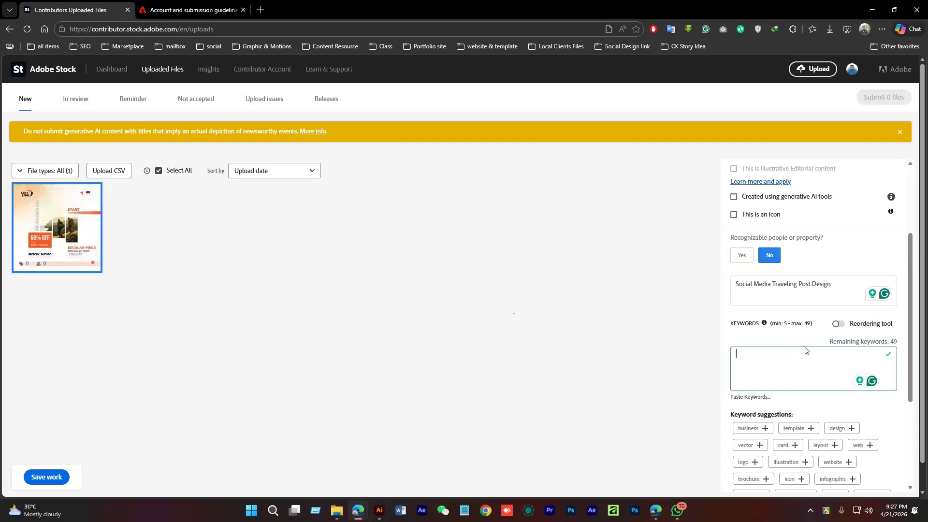
pyautogui.moveTo(772, 284); pyautogui.dragTo(832, 288)
pyautogui.hotkey('ctrl', 'c')
pyautogui.click(785, 357)
pyautogui.hotkey('ctrl', 'v')
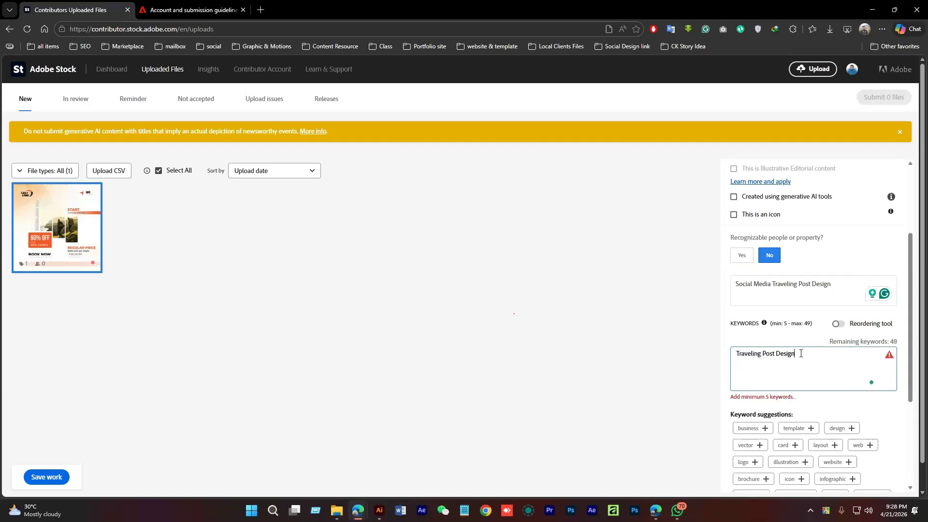
pyautogui.write(',')
pyautogui.press('Return')
# Add the suggested keyword template, swap business for copied title text, and type post
pyautogui.click(765, 428)
pyautogui.moveTo(797, 354); pyautogui.dragTo(822, 354)
pyautogui.press('BackSpace')
pyautogui.click(765, 428)
pyautogui.click(811, 428)
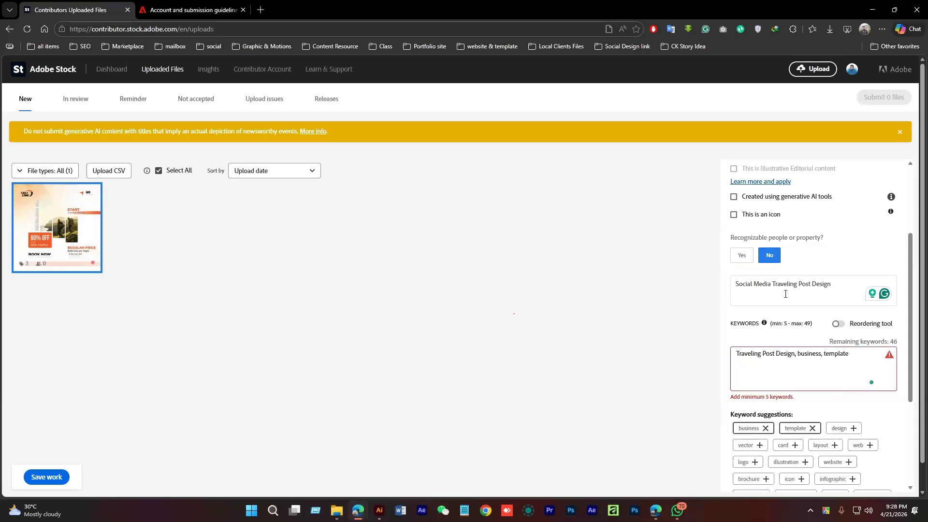
pyautogui.moveTo(736, 284); pyautogui.dragTo(833, 285)
pyautogui.hotkey('ctrl', 'c')
pyautogui.doubleClick(809, 354)
pyautogui.hotkey('ctrl', 'v')
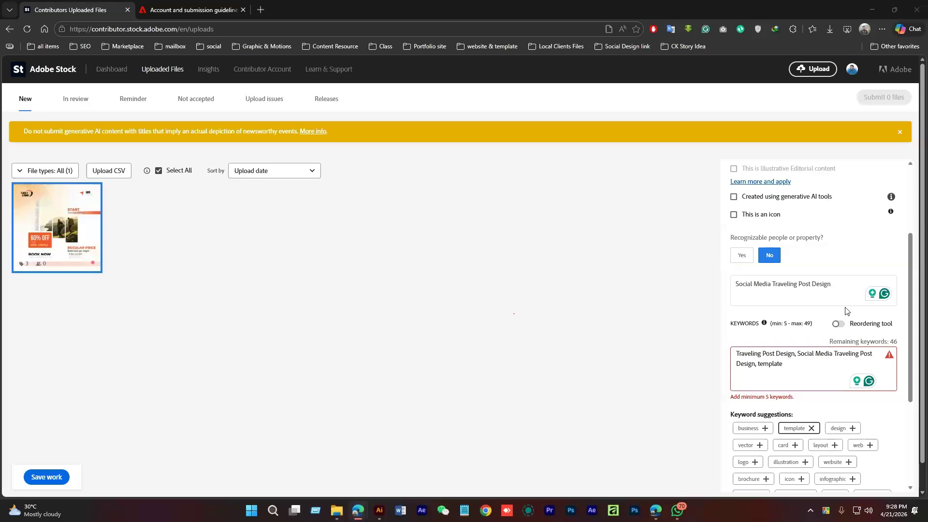
pyautogui.click(790, 372)
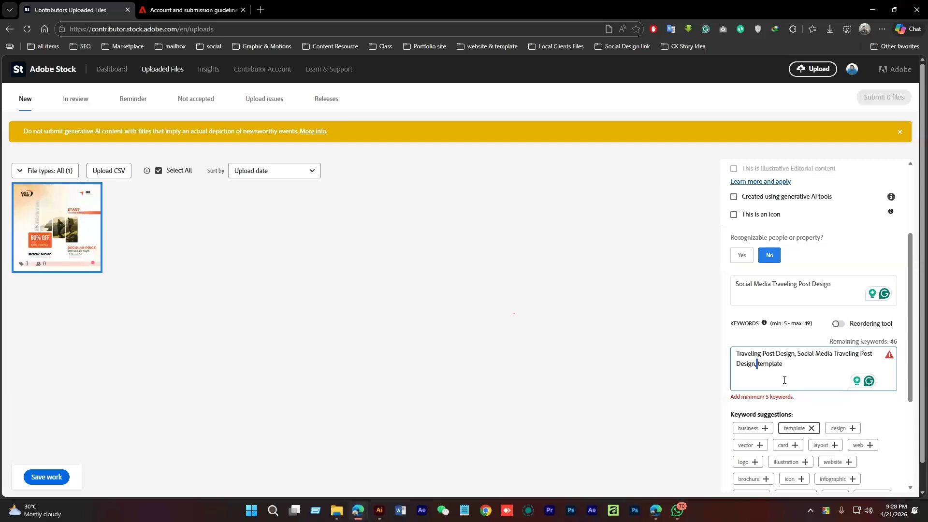
pyautogui.write('post')
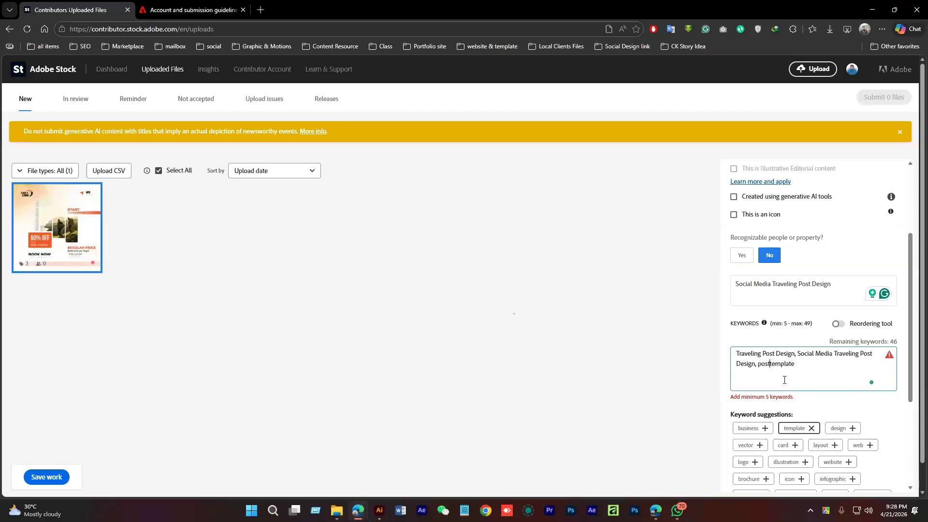
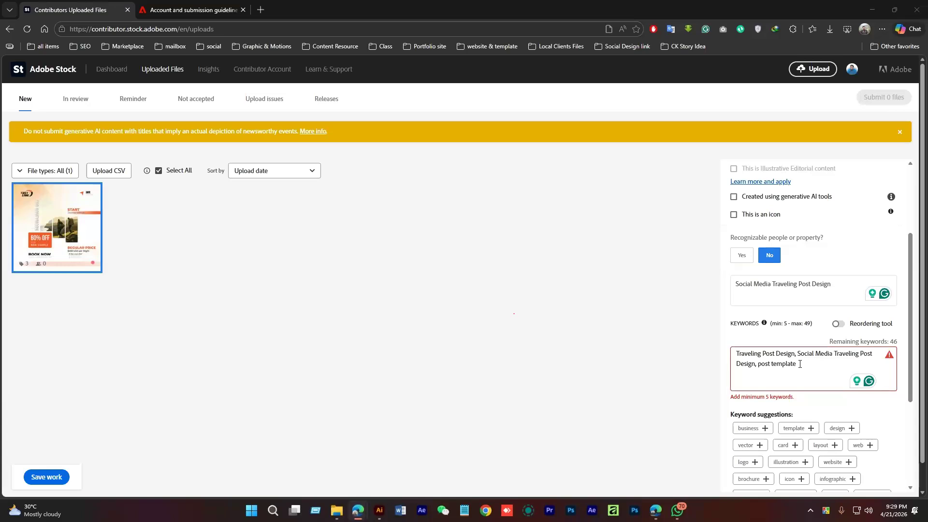
# Add illustration, company, infographic, website, layout, brochure, banner and infographics as keywords
pyautogui.click(814, 372)
pyautogui.write(',')
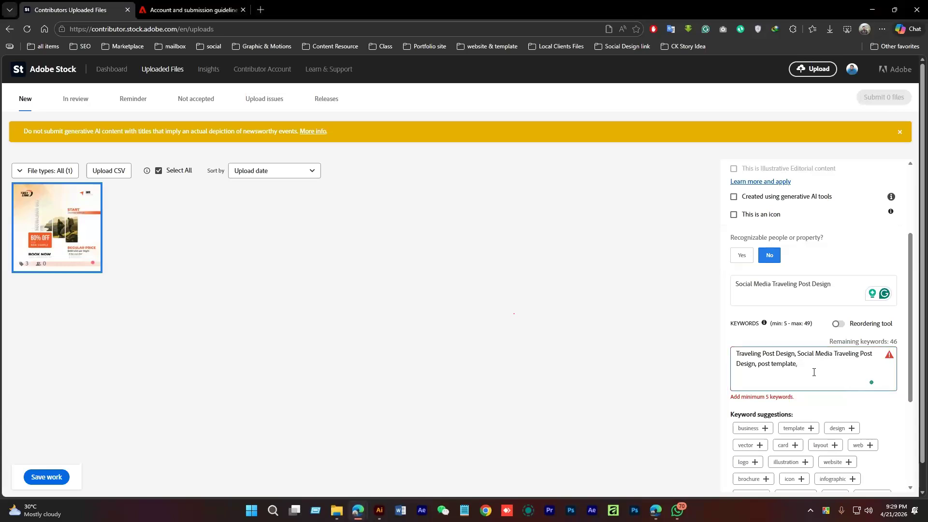
pyautogui.scroll(-3, 814, 372)
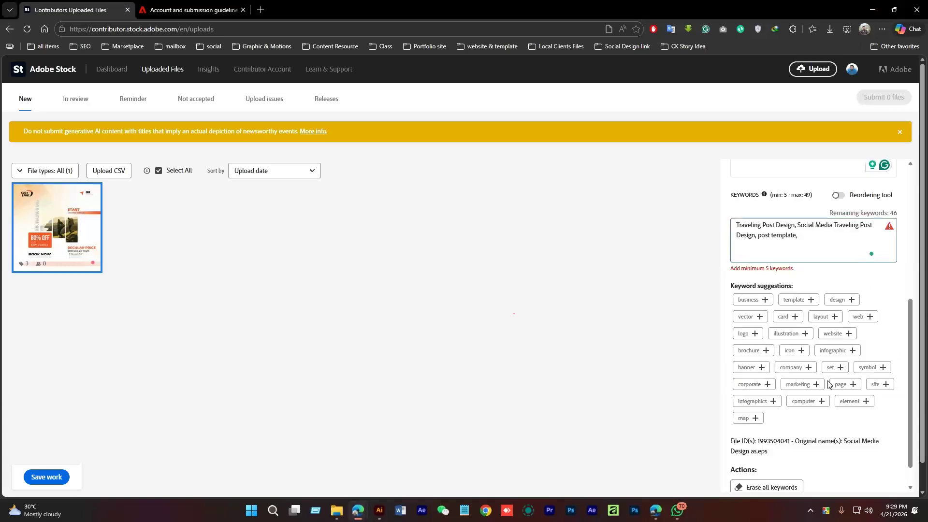
pyautogui.click(805, 334)
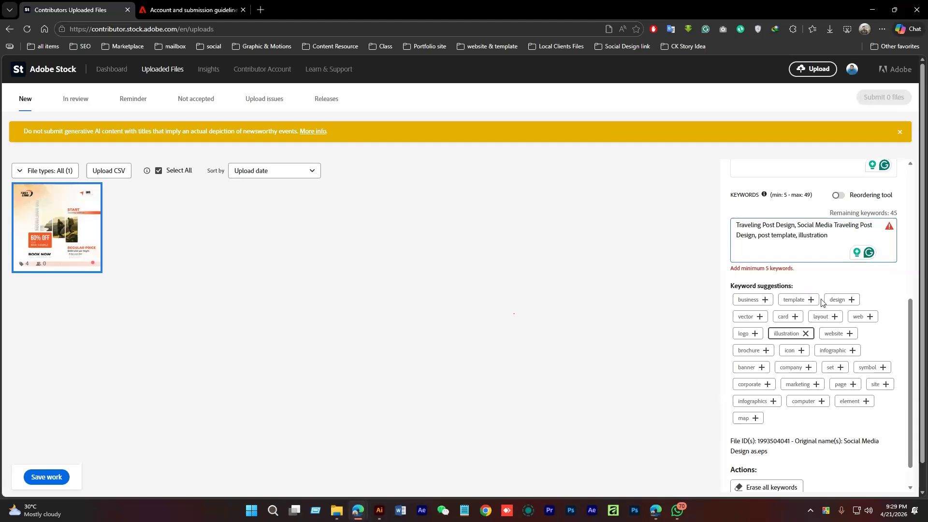
pyautogui.click(808, 367)
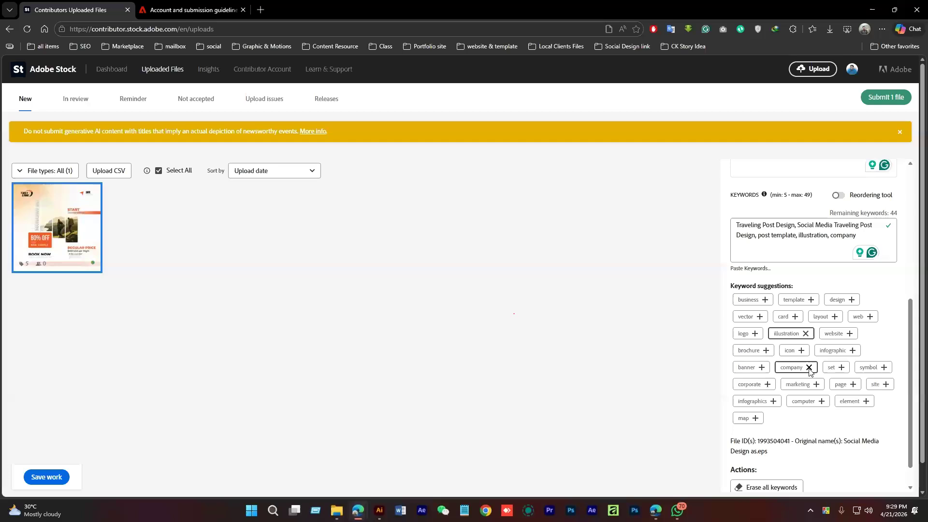
pyautogui.click(853, 351)
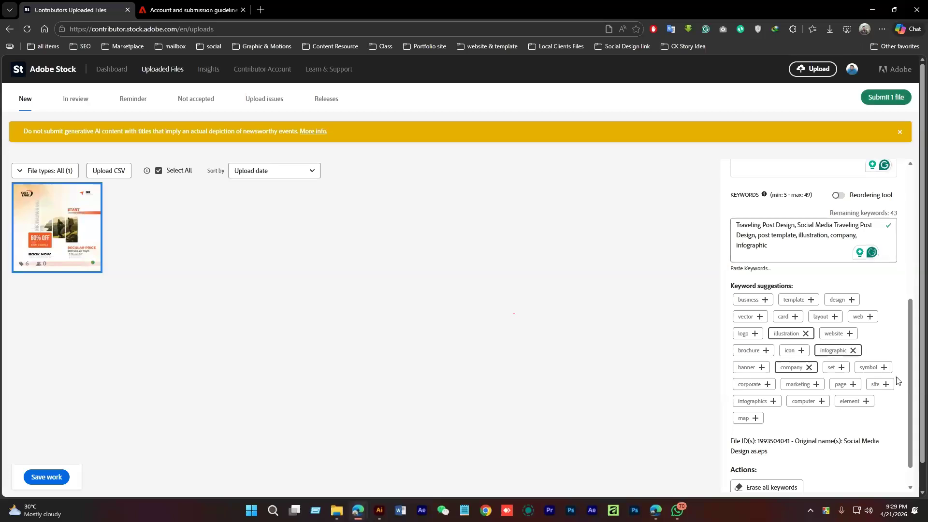
pyautogui.click(848, 334)
pyautogui.click(834, 317)
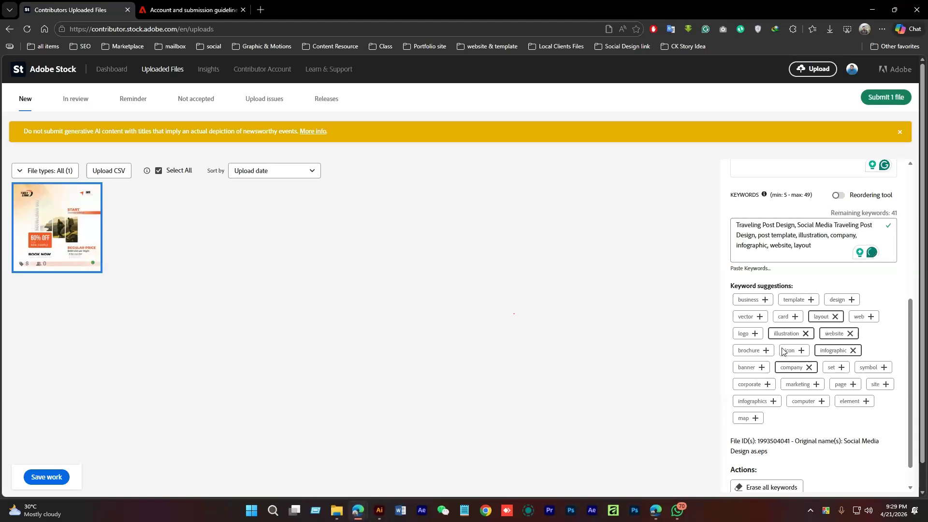
pyautogui.click(765, 351)
pyautogui.click(763, 367)
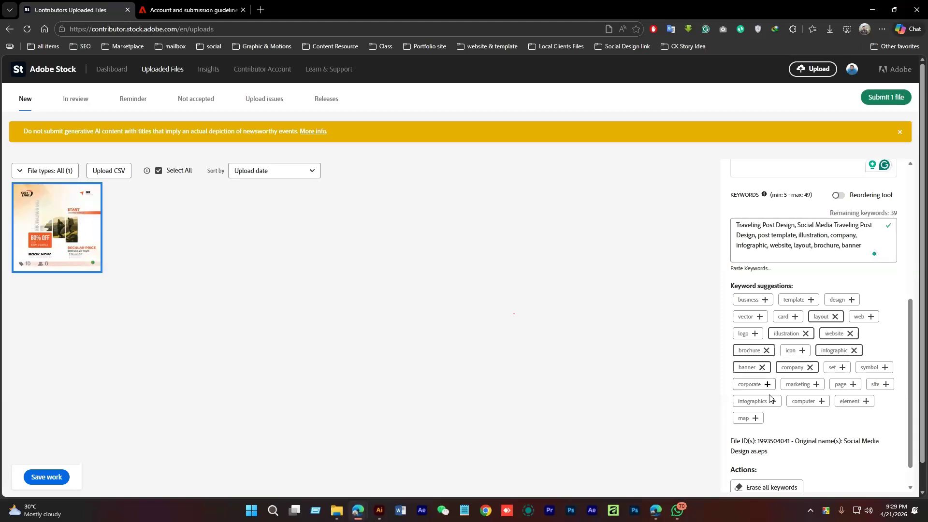
pyautogui.click(772, 400)
# Glance at the Google Images search, then add symbol as the twelfth keyword
pyautogui.click(787, 258)
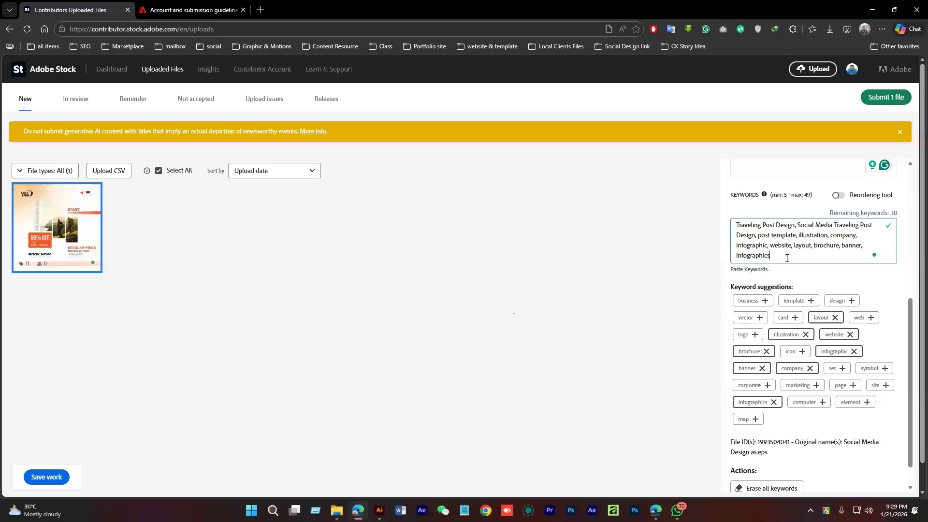
pyautogui.scroll(-1, 843, 423)
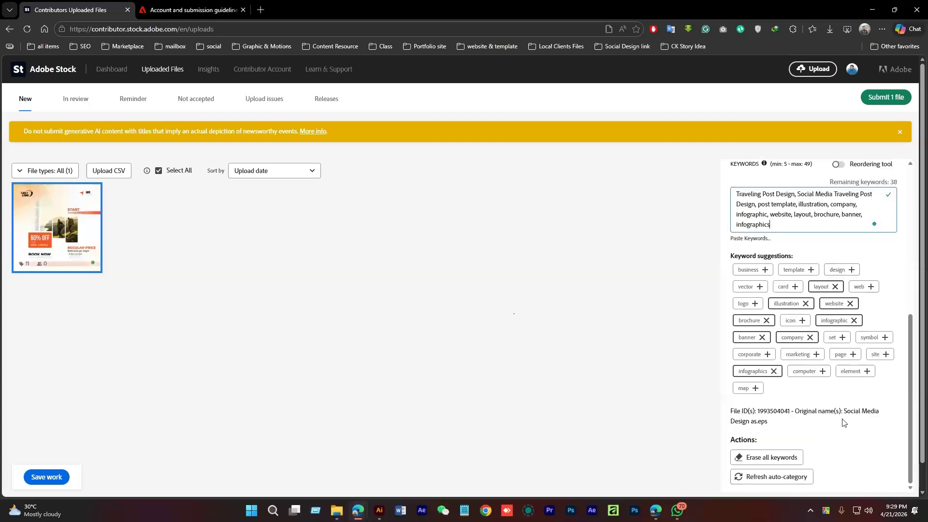
pyautogui.scroll(6, 843, 423)
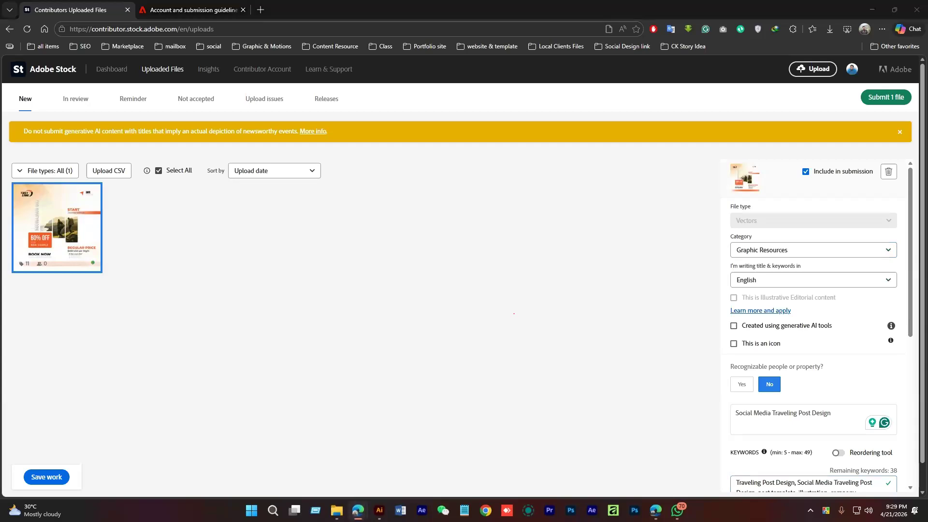
pyautogui.hotkey('alt', 'Tab')
pyautogui.hotkey('alt', 'Tab')
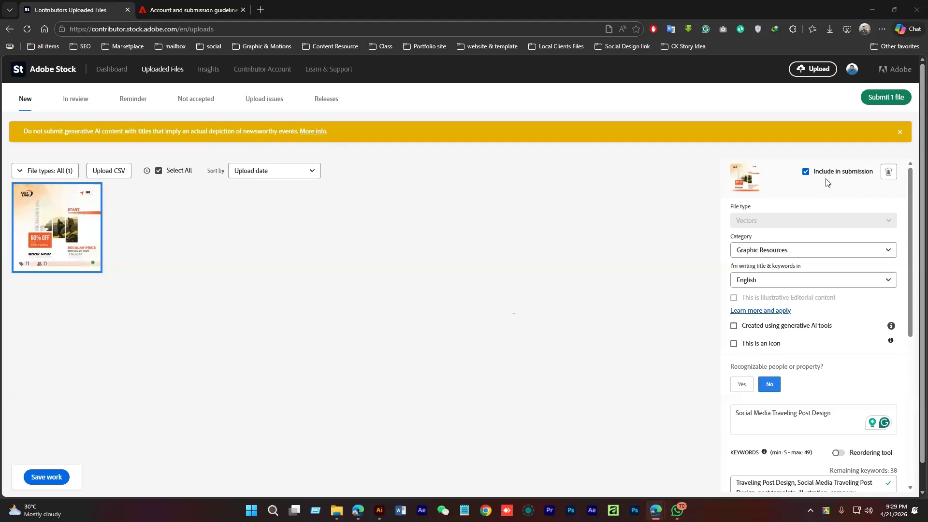
pyautogui.scroll(-5, 793, 325)
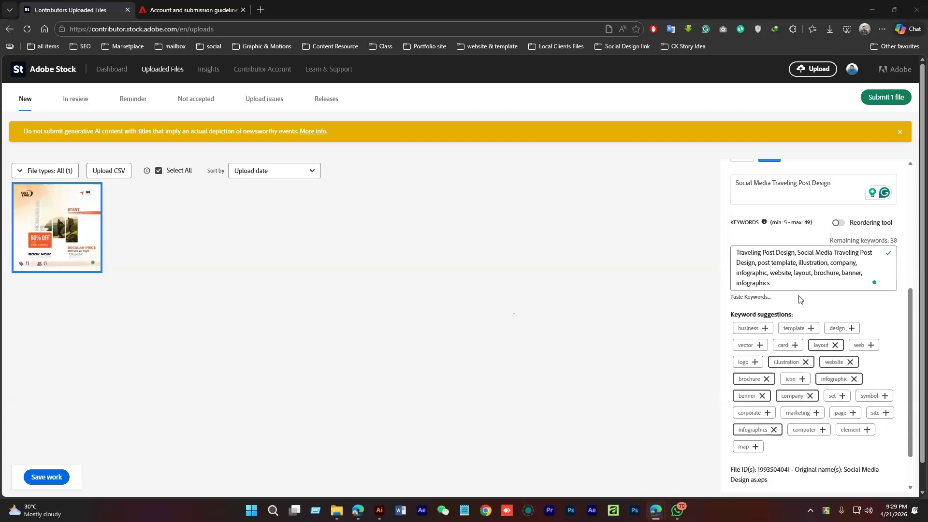
pyautogui.scroll(-2, 803, 309)
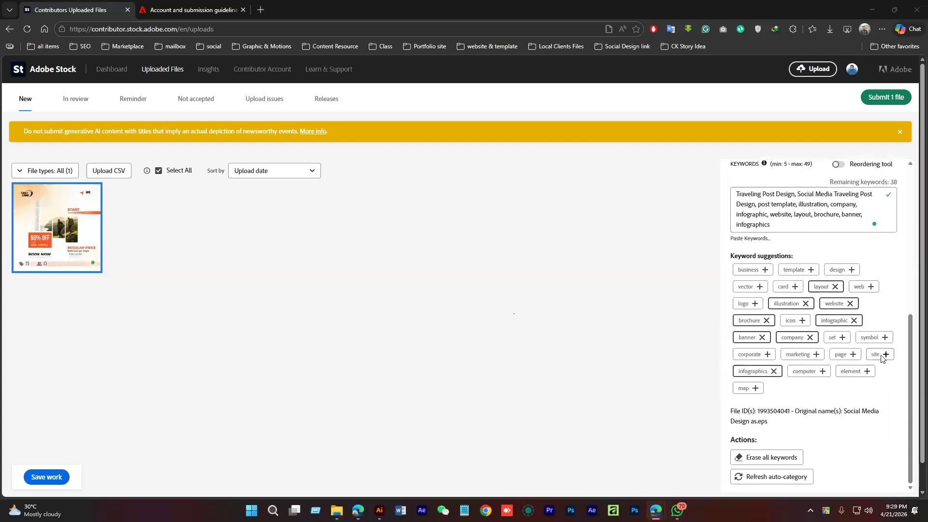
pyautogui.click(885, 337)
pyautogui.scroll(1, 876, 187)
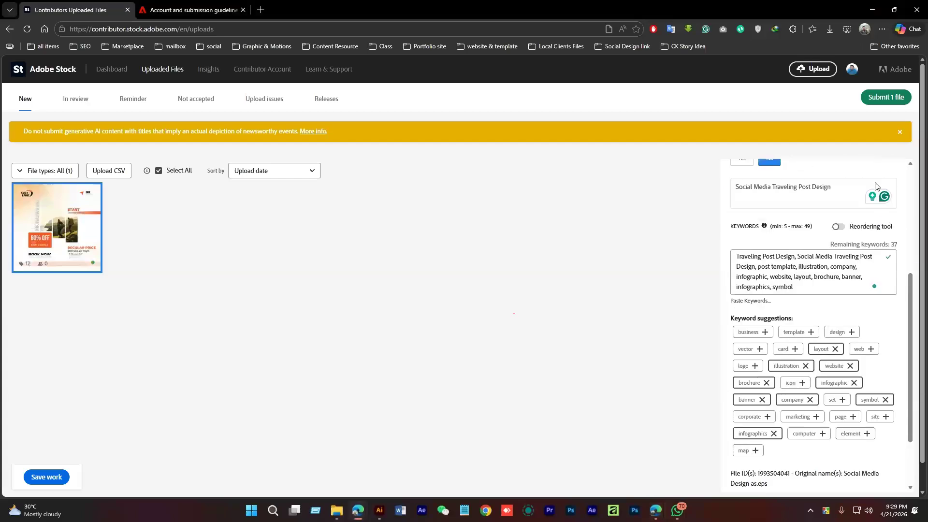
pyautogui.scroll(5, 876, 186)
# Start submitting the file and accept both submission terms checkboxes
pyautogui.click(884, 97)
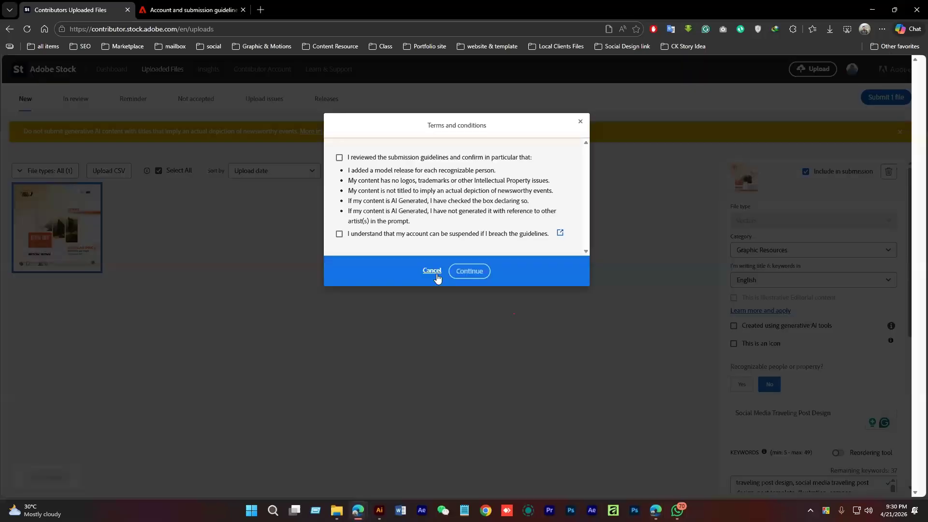
pyautogui.click(339, 158)
pyautogui.click(339, 233)
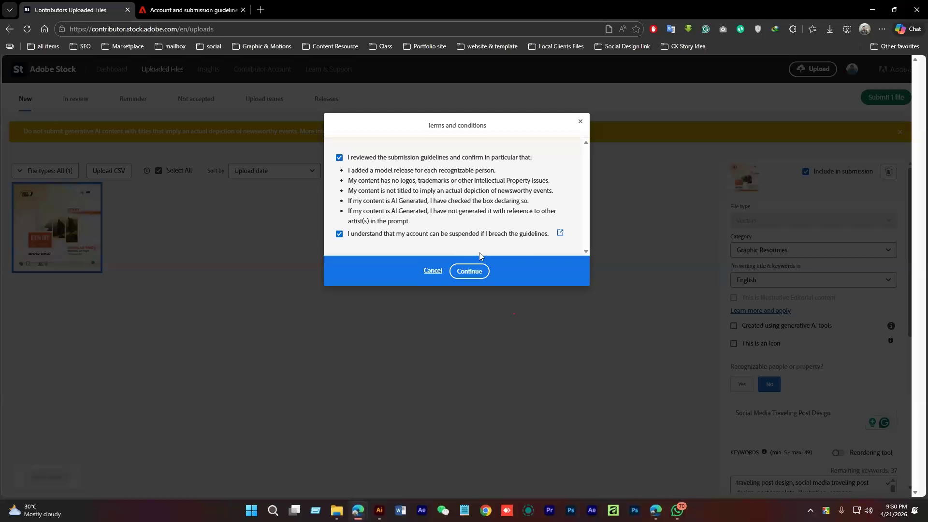
pyautogui.click(478, 271)
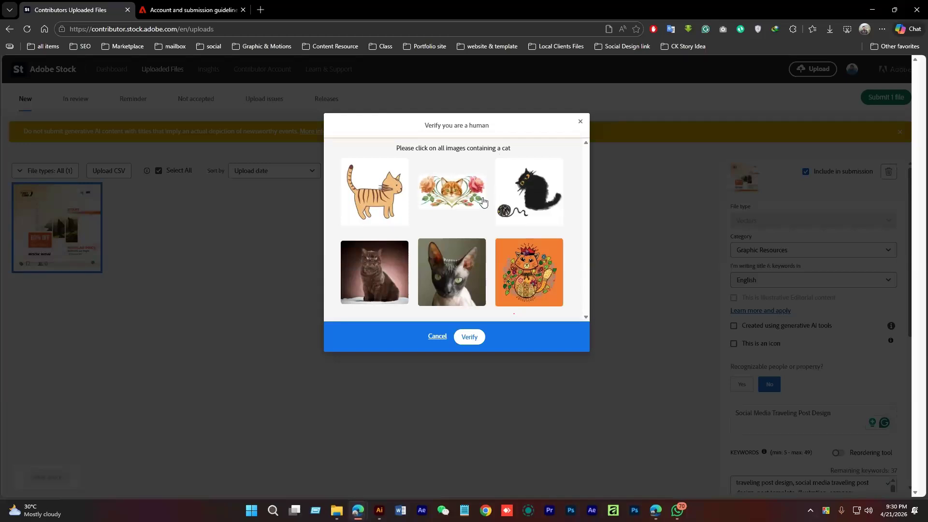
# Pass the cat-picture human check and submit the travel post for review
pyautogui.click(558, 190)
pyautogui.click(457, 278)
pyautogui.click(389, 272)
pyautogui.click(362, 198)
pyautogui.click(452, 193)
pyautogui.click(538, 270)
pyautogui.click(469, 337)
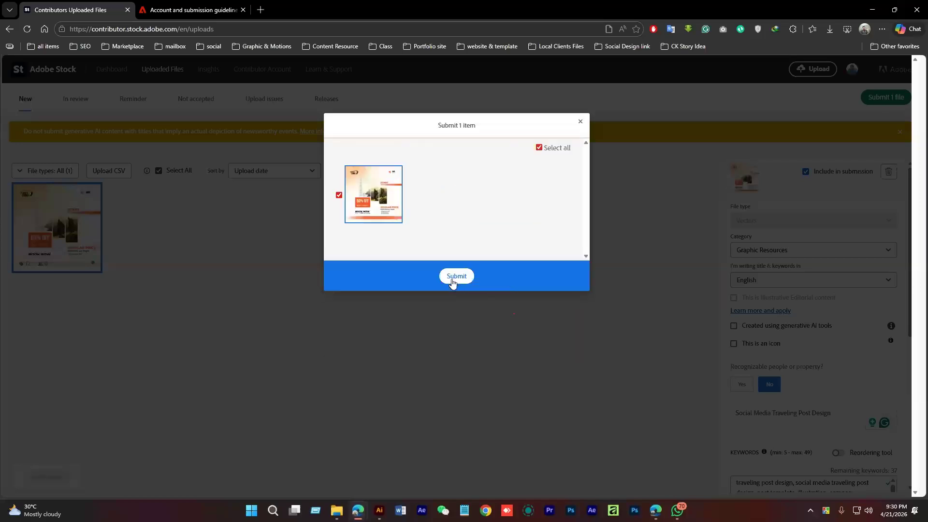
pyautogui.click(452, 282)
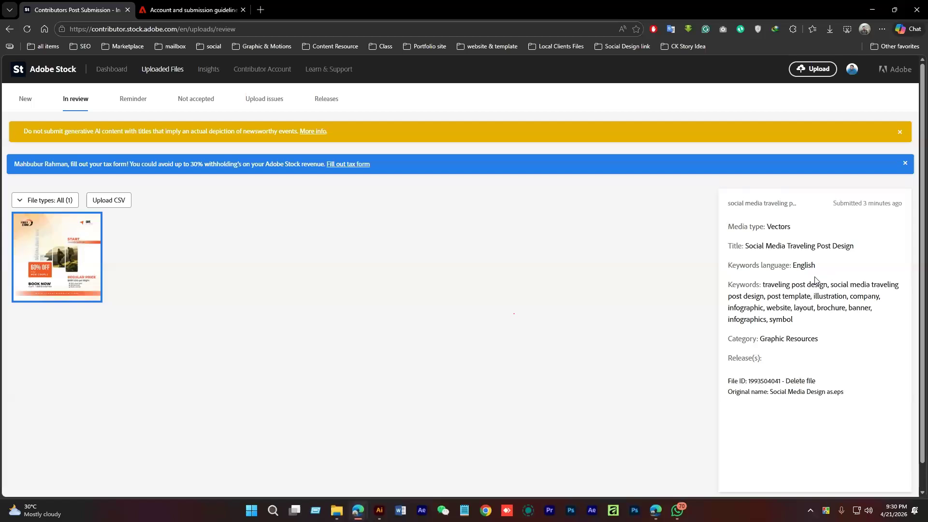
# Check the Releases, Upload issues and Reminder lists in Adobe Stock Contributor
pyautogui.scroll(-1, 815, 279)
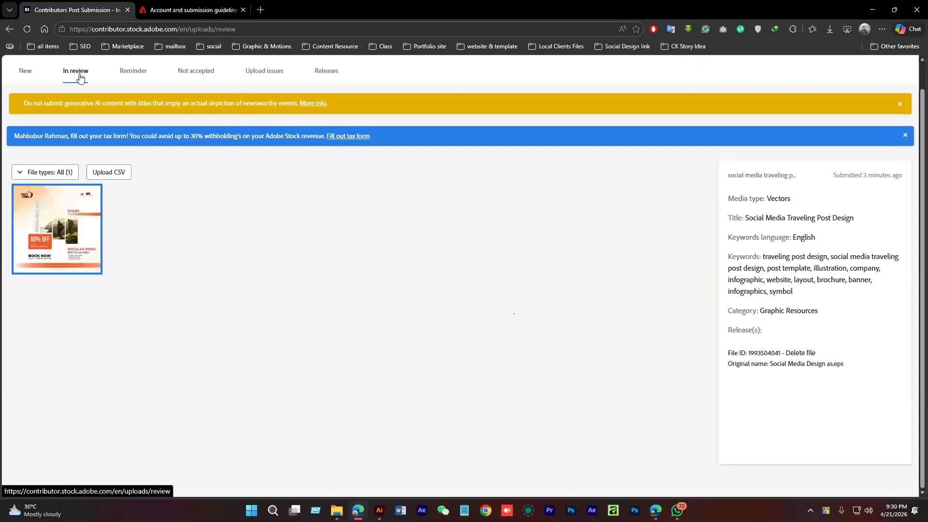
pyautogui.scroll(1, 77, 79)
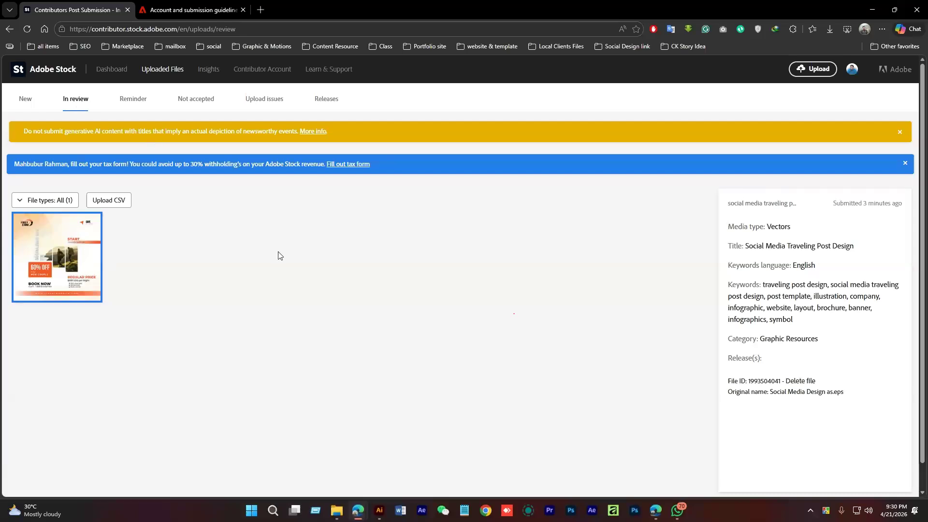
pyautogui.click(326, 100)
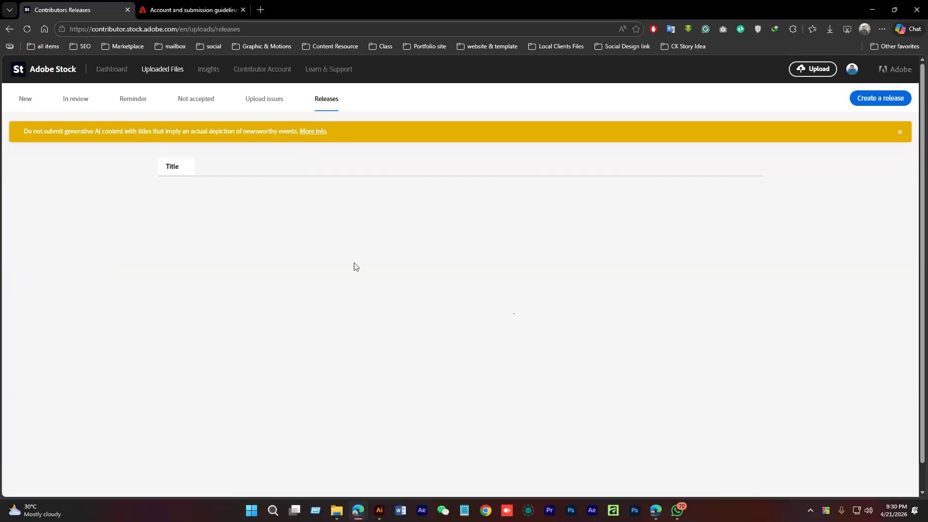
pyautogui.click(253, 100)
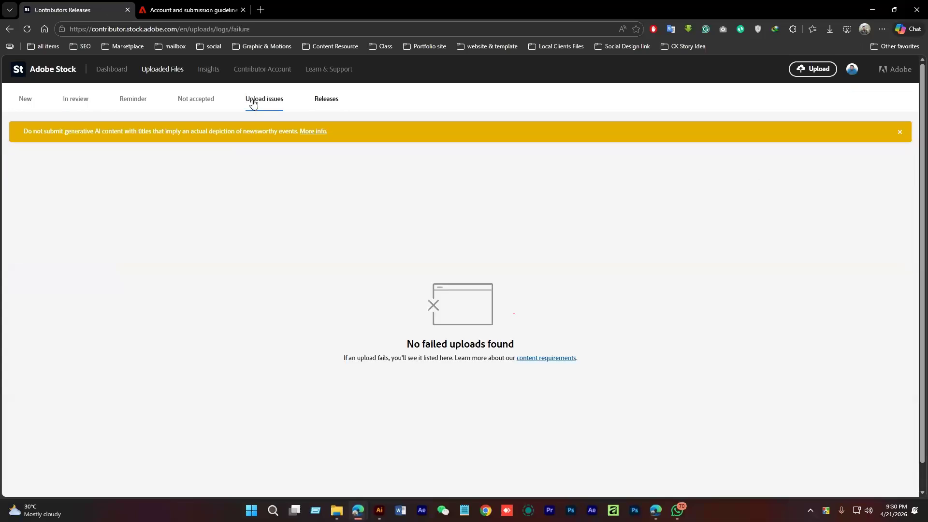
pyautogui.click(134, 98)
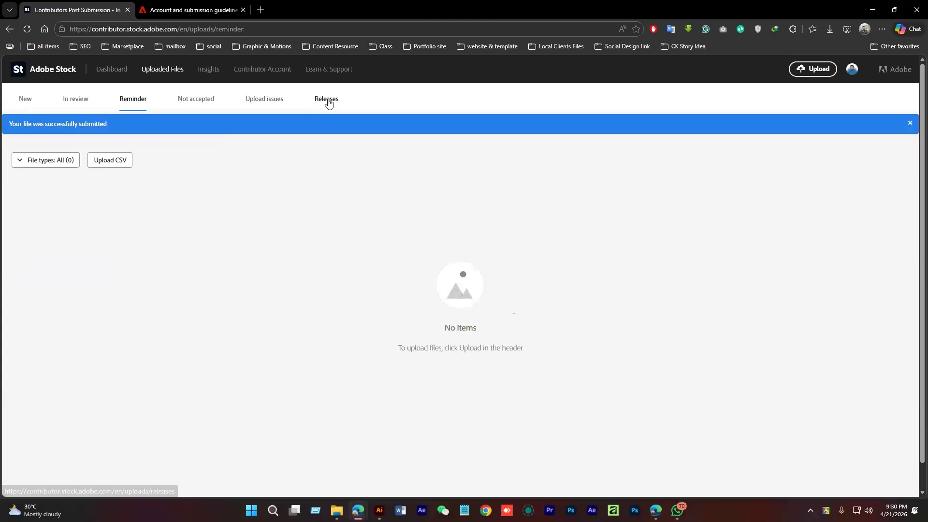
pyautogui.click(326, 99)
# Browse the contributor dashboard portfolio, then return to the travel design in Illustrator
pyautogui.click(103, 70)
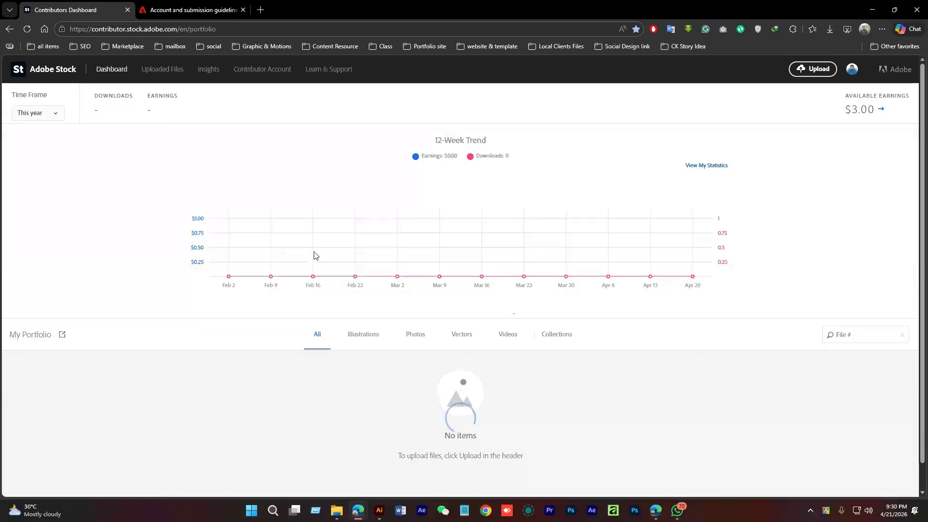
pyautogui.scroll(-1, 386, 329)
pyautogui.scroll(-7, 368, 324)
pyautogui.scroll(5, 193, 290)
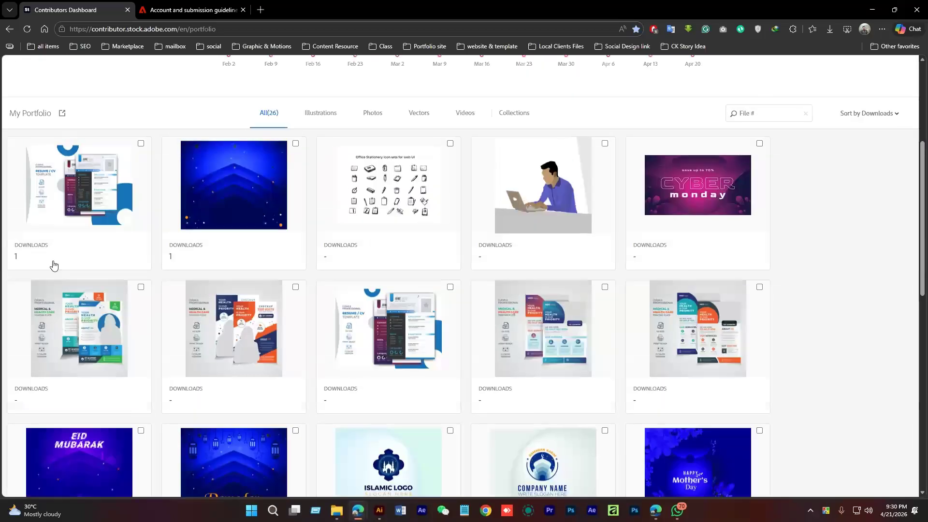
pyautogui.scroll(-12, 532, 329)
pyautogui.scroll(15, 500, 339)
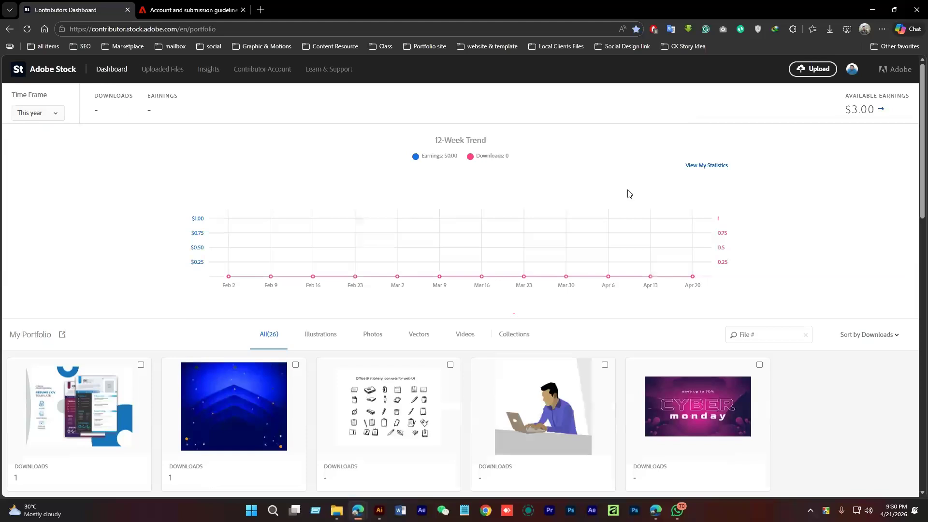
pyautogui.click(380, 510)
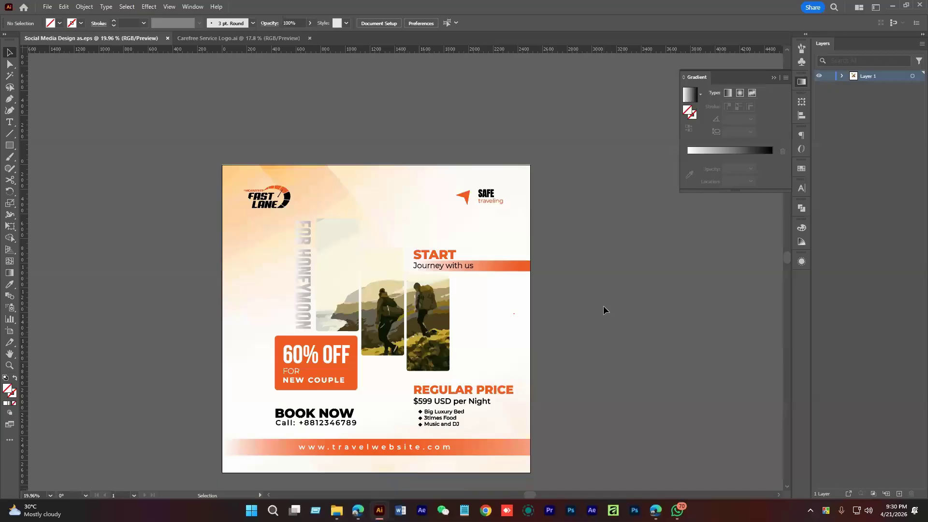
# Bring the Edge window with 'white orange abstract background' image results to the front
pyautogui.scroll(-2, 575, 309)
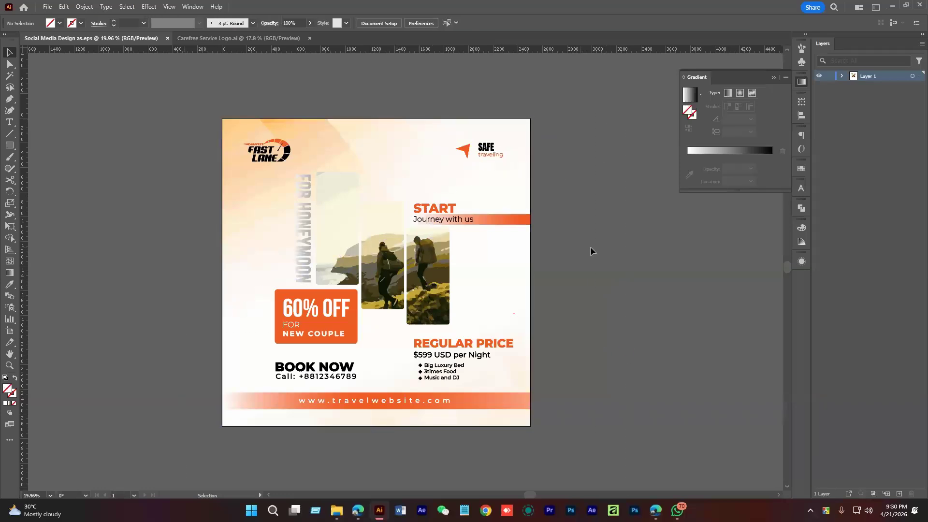
pyautogui.moveTo(360, 513)
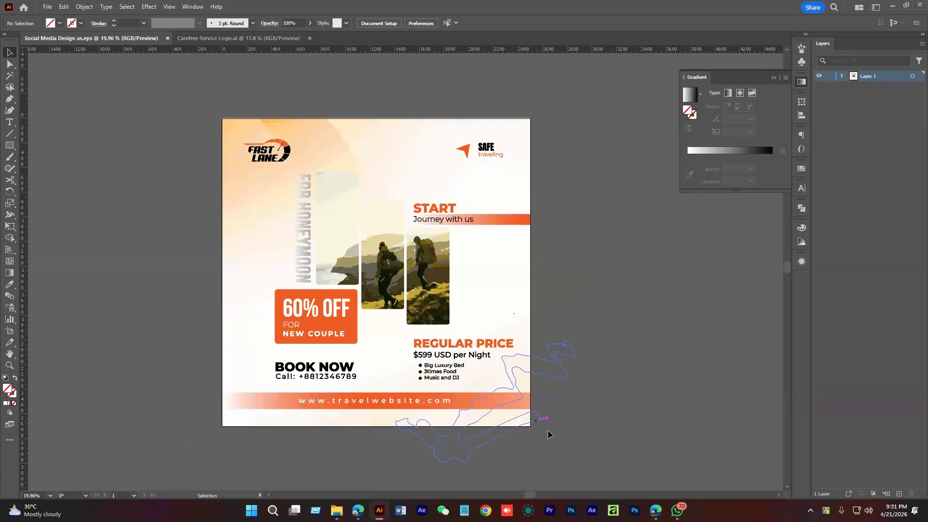
pyautogui.moveTo(651, 516)
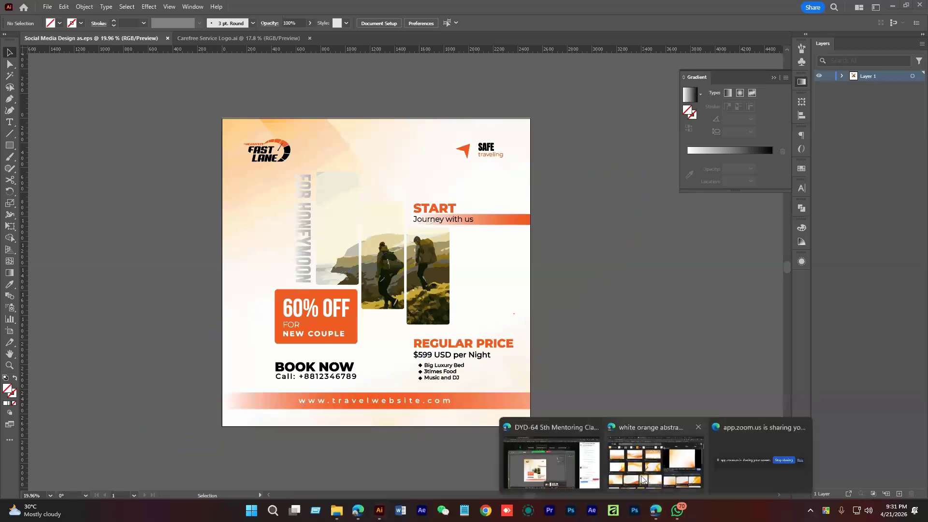
pyautogui.click(643, 479)
# Search images for 'lighting effects background' and preview the golden star and orange sunbeam results
pyautogui.scroll(1, 260, 140)
pyautogui.moveTo(192, 80); pyautogui.dragTo(85, 77)
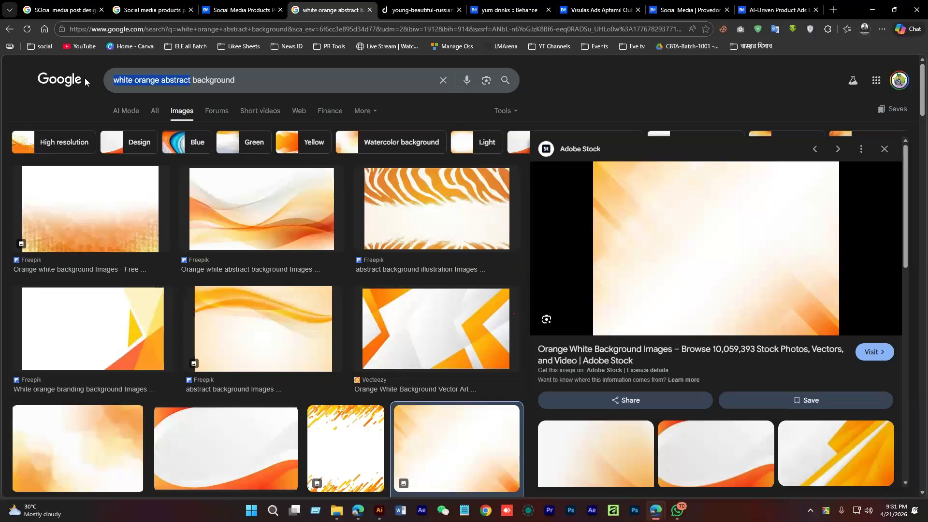
pyautogui.write('li')
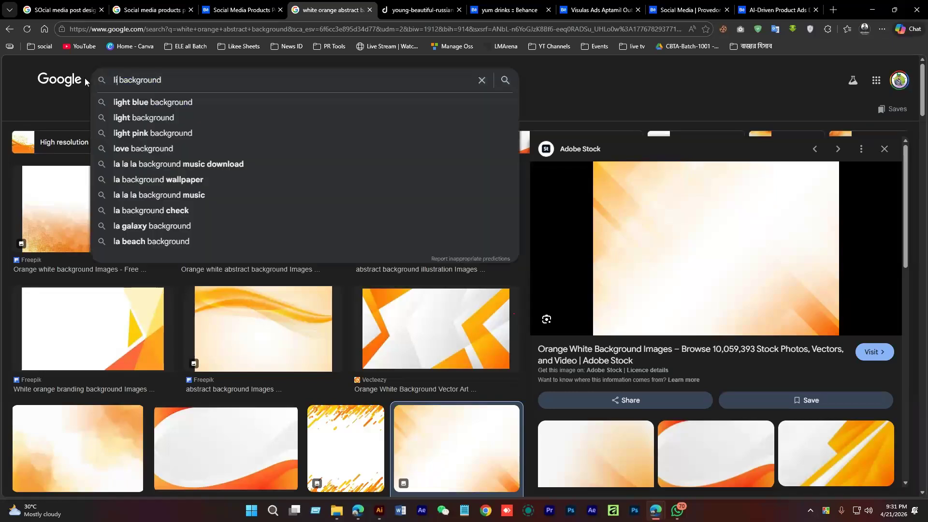
pyautogui.write('ghting e')
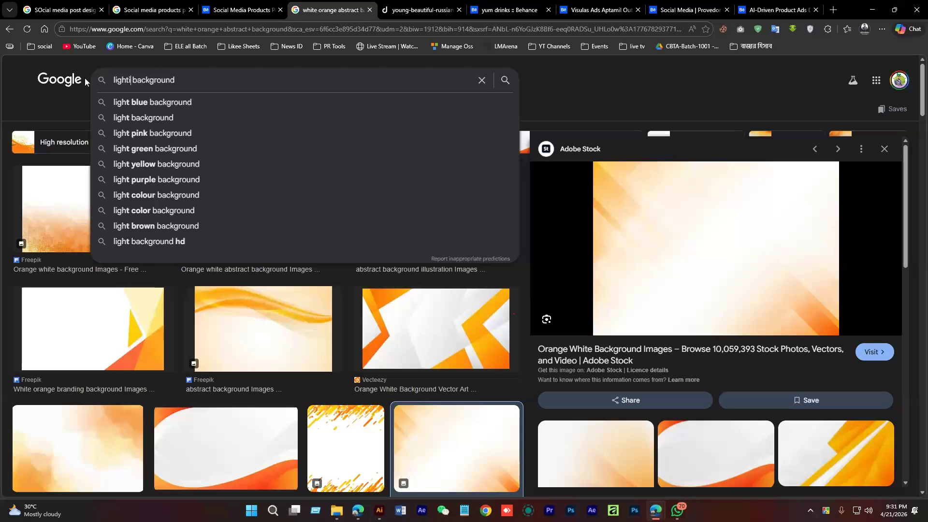
pyautogui.write('ffects')
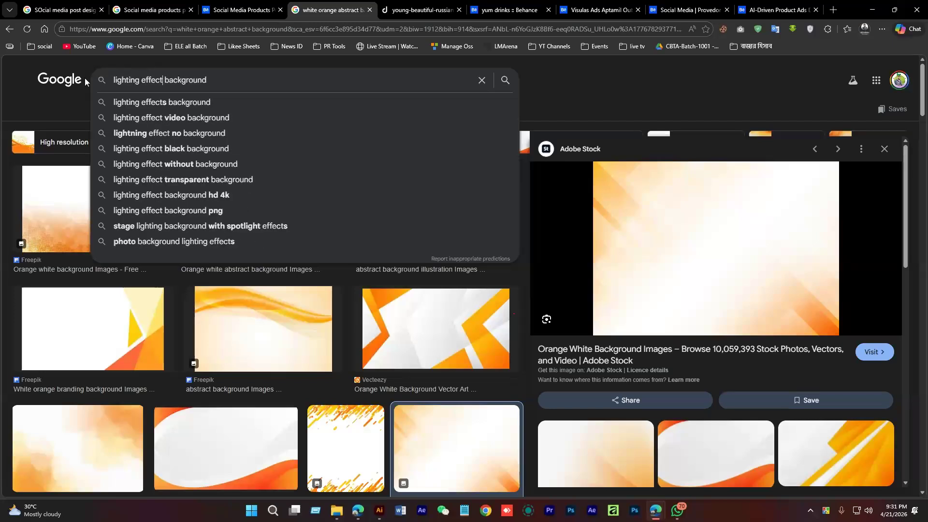
pyautogui.press('Return')
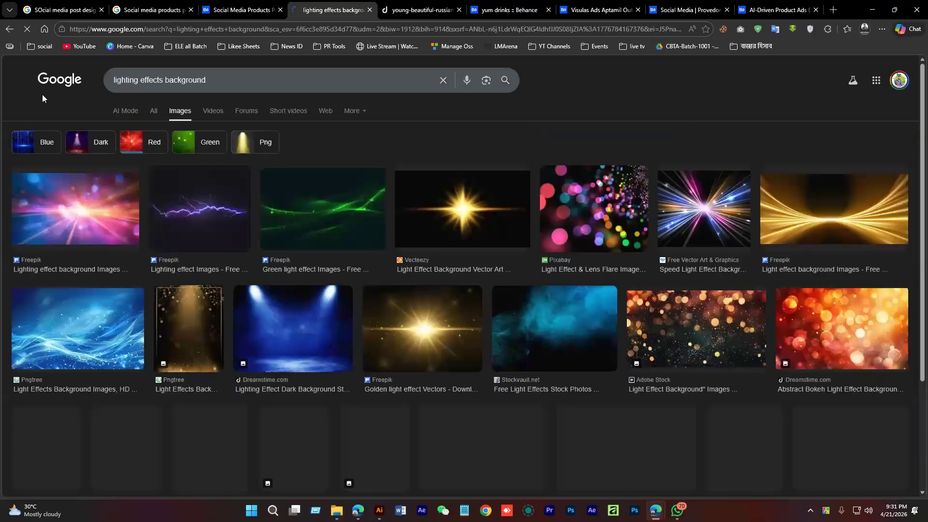
pyautogui.click(528, 223)
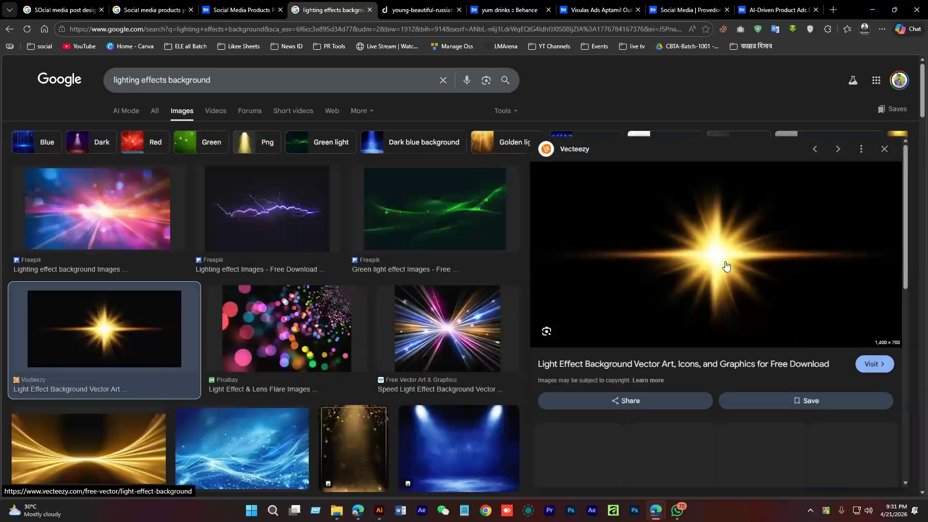
pyautogui.scroll(-3, 781, 331)
pyautogui.click(715, 288)
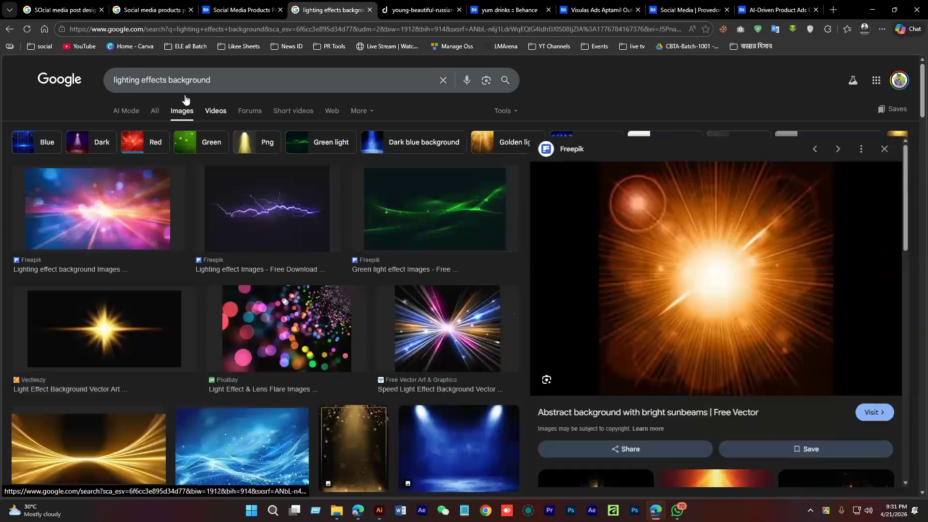
# Change the query to 'abstract line effects background' and run the search
pyautogui.click(118, 80)
pyautogui.click(115, 80)
pyautogui.write('abstract line')
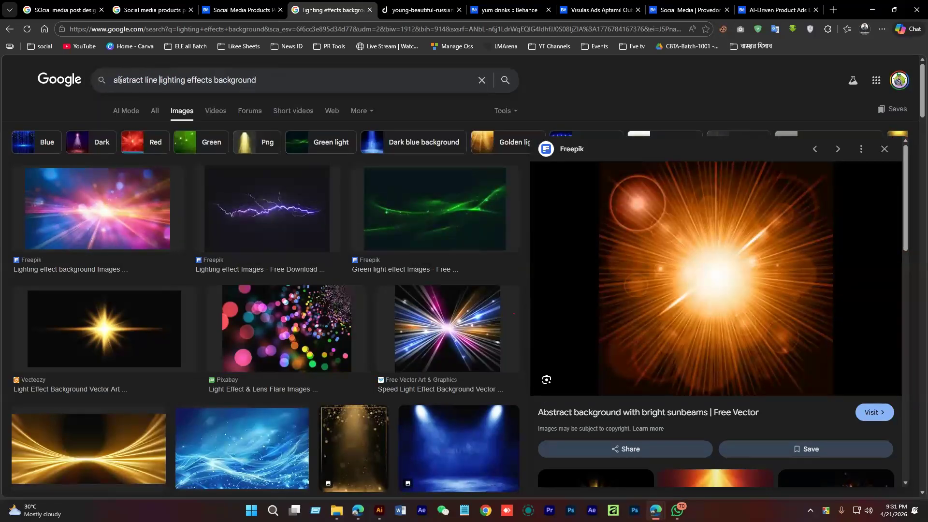
pyautogui.press('Delete')
pyautogui.press('Delete')
pyautogui.press('Delete')
pyautogui.press('Delete')
pyautogui.press('Delete')
pyautogui.press('Delete')
pyautogui.press('Delete')
pyautogui.press('Delete')
pyautogui.press('Delete')
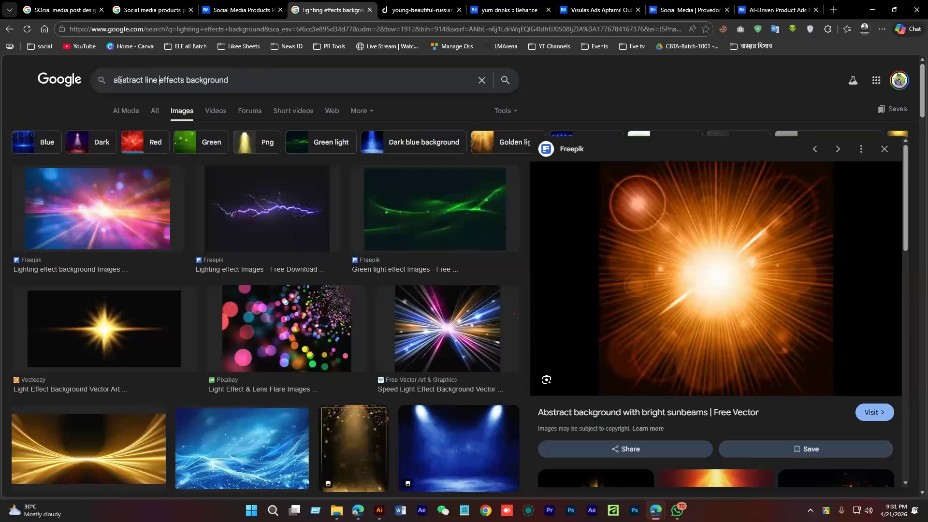
pyautogui.press('Return')
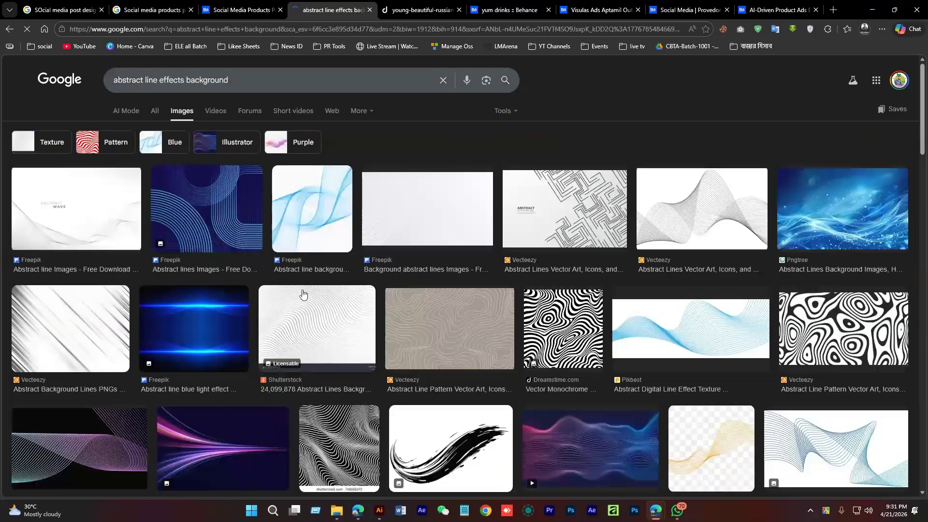
pyautogui.click(186, 79)
# Search 'abstract line effects gradient background' and preview the colorful, pink, blue and Pngtree gradients
pyautogui.write('gradient')
pyautogui.press('Return')
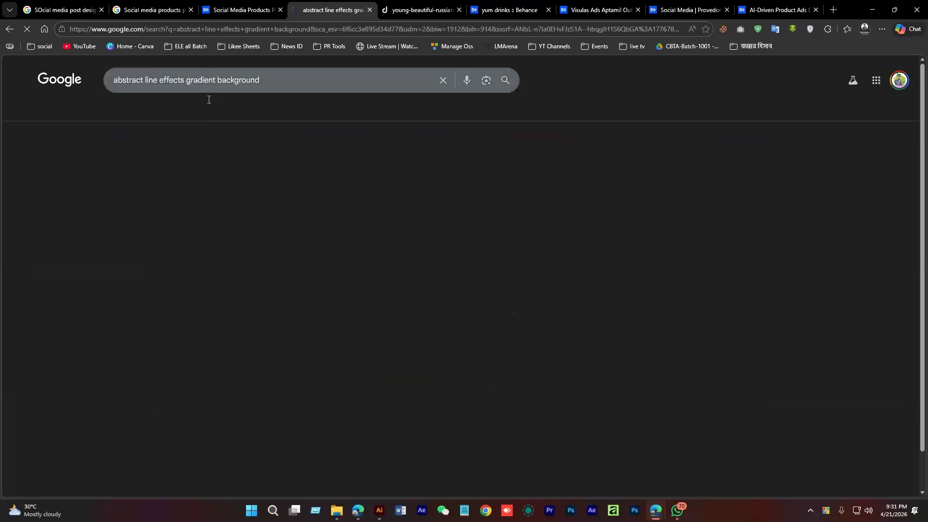
pyautogui.click(227, 208)
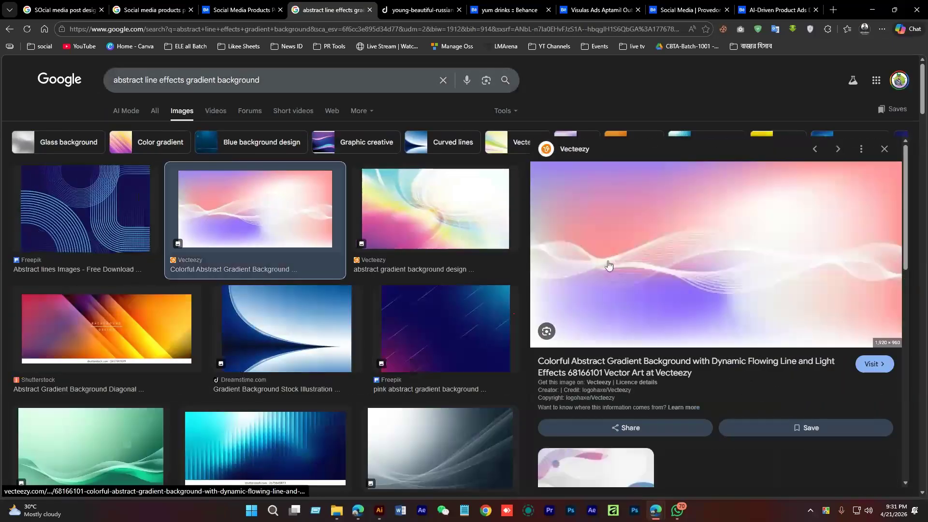
pyautogui.click(445, 329)
pyautogui.scroll(-4, 721, 305)
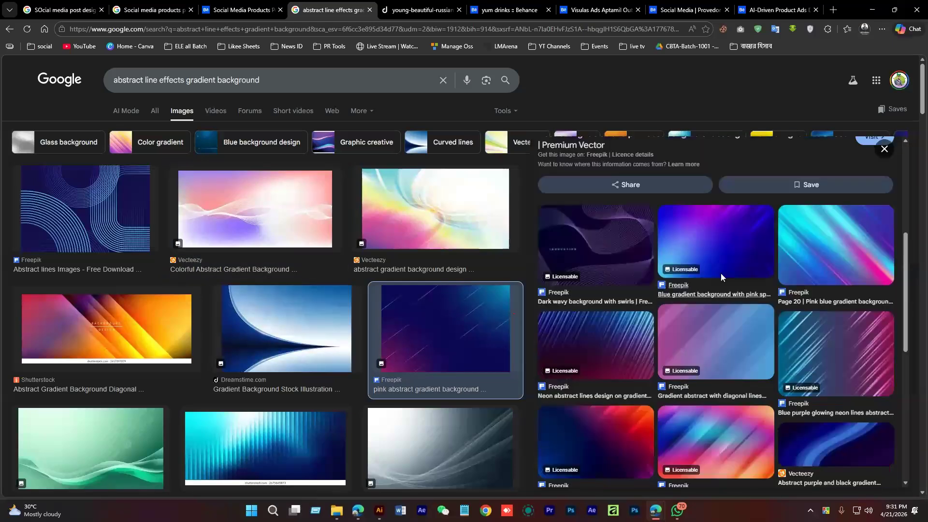
pyautogui.click(709, 290)
pyautogui.scroll(-4, 773, 338)
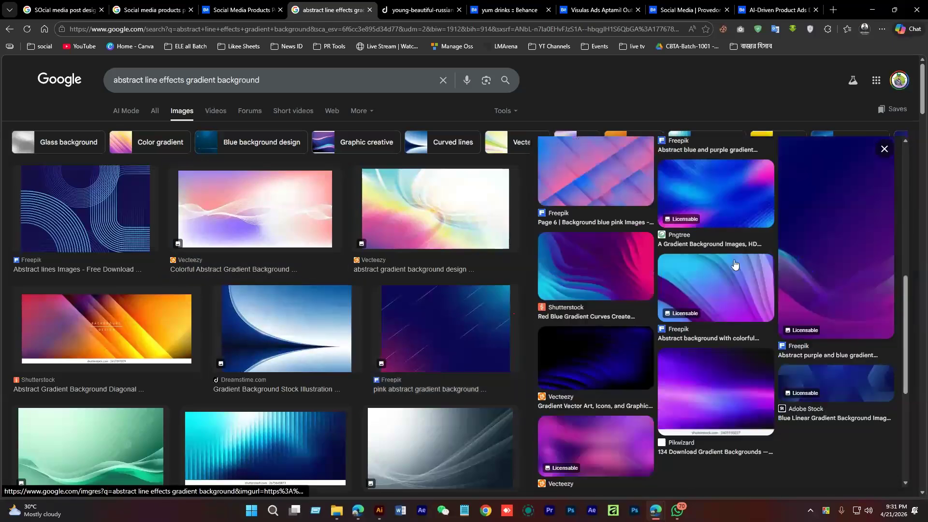
pyautogui.click(733, 265)
pyautogui.scroll(-7, 311, 369)
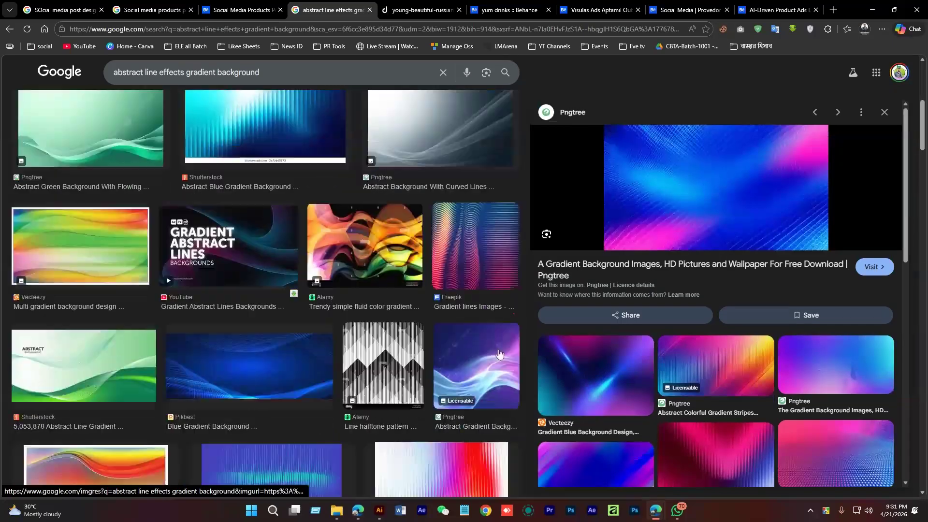
# Preview the Freepik gradient lines, Page 3 line gradient, dynamic lines and dark purple backgrounds
pyautogui.click(478, 251)
pyautogui.scroll(-3, 771, 305)
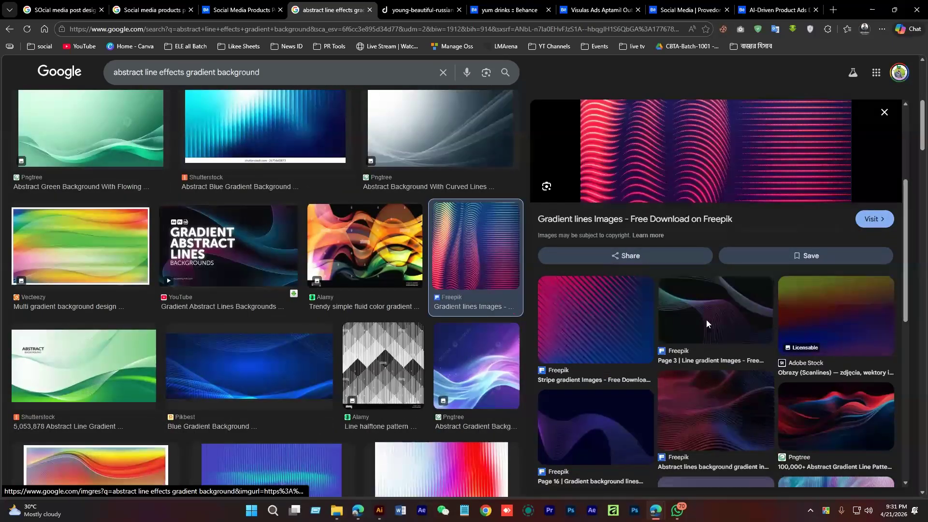
pyautogui.click(706, 320)
pyautogui.scroll(-4, 735, 353)
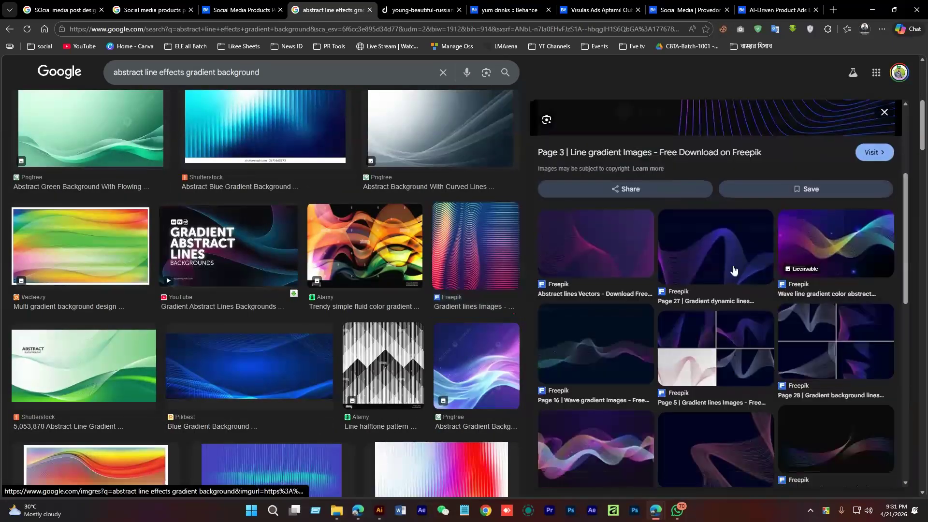
pyautogui.click(734, 271)
pyautogui.scroll(-4, 723, 327)
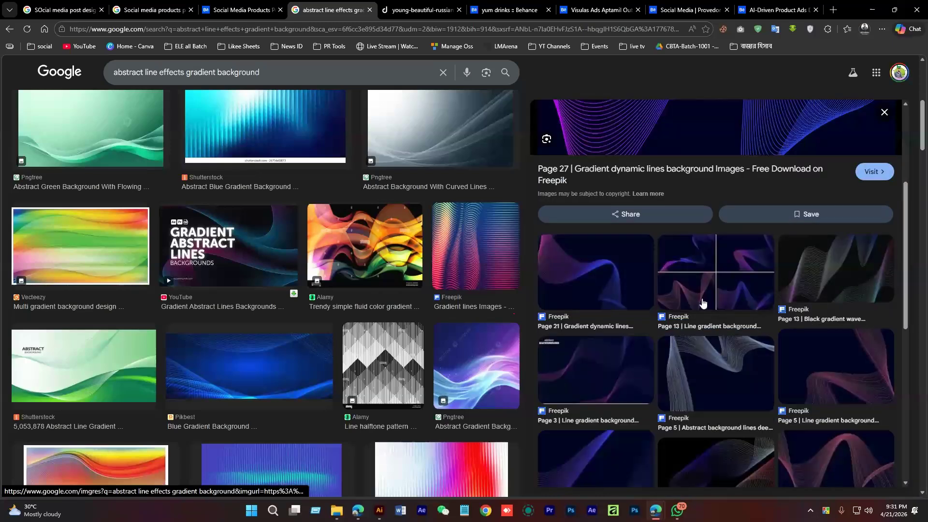
pyautogui.scroll(-3, 599, 335)
pyautogui.click(600, 334)
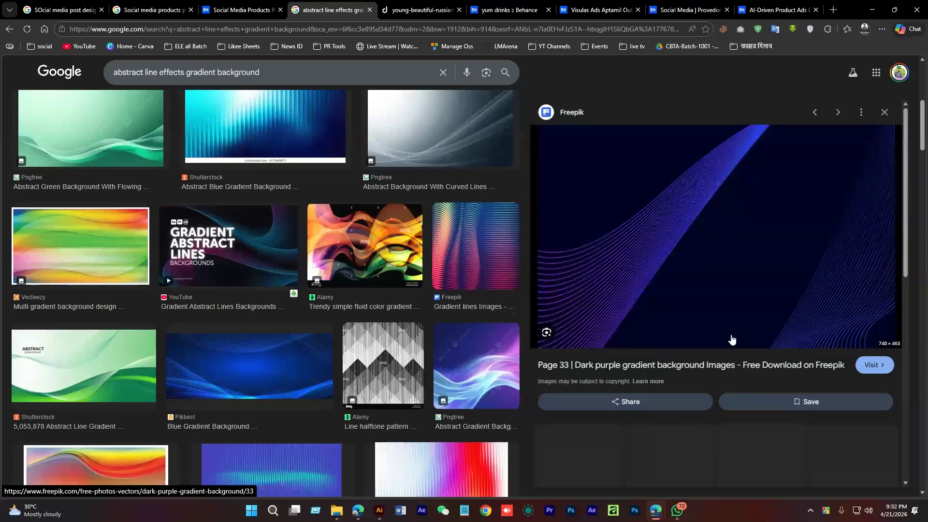
pyautogui.scroll(-5, 613, 305)
pyautogui.scroll(-5, 708, 240)
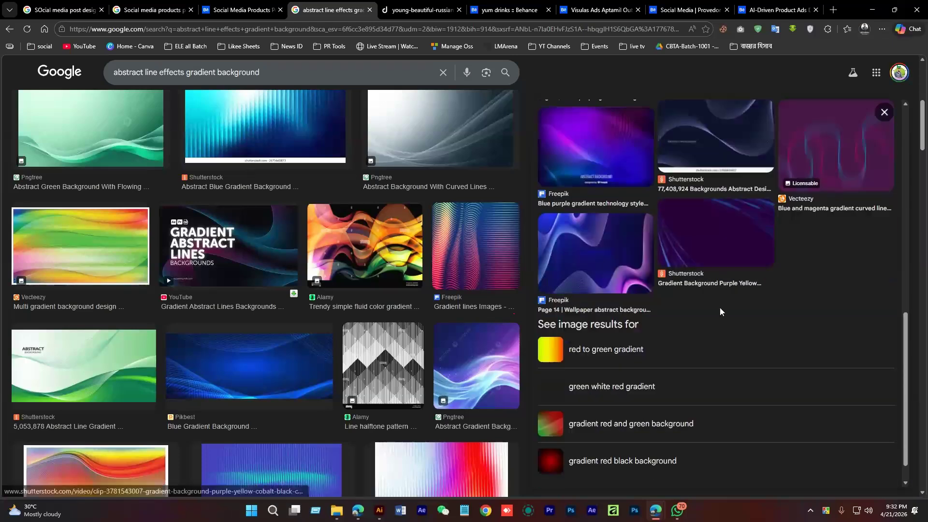
pyautogui.scroll(3, 708, 312)
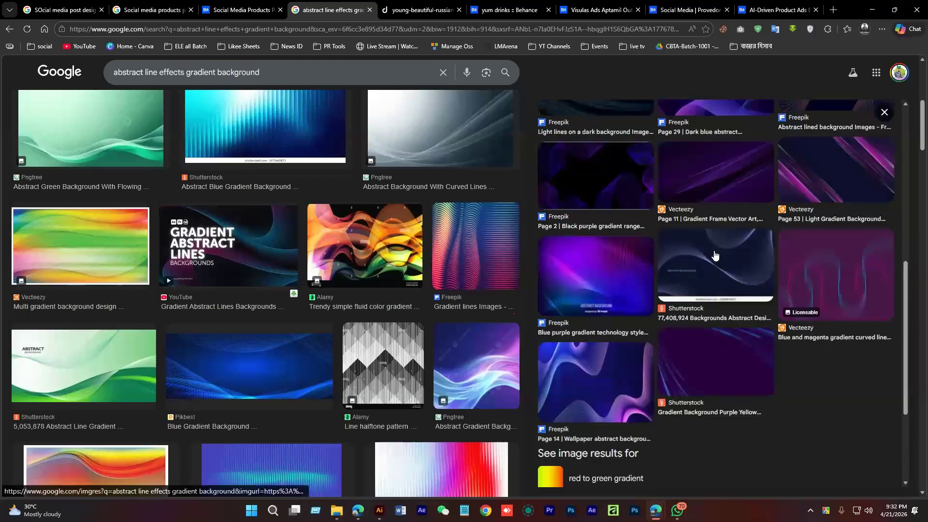
# Preview the Shutterstock abstract, Energy Abstract and Blue Line background images
pyautogui.click(660, 257)
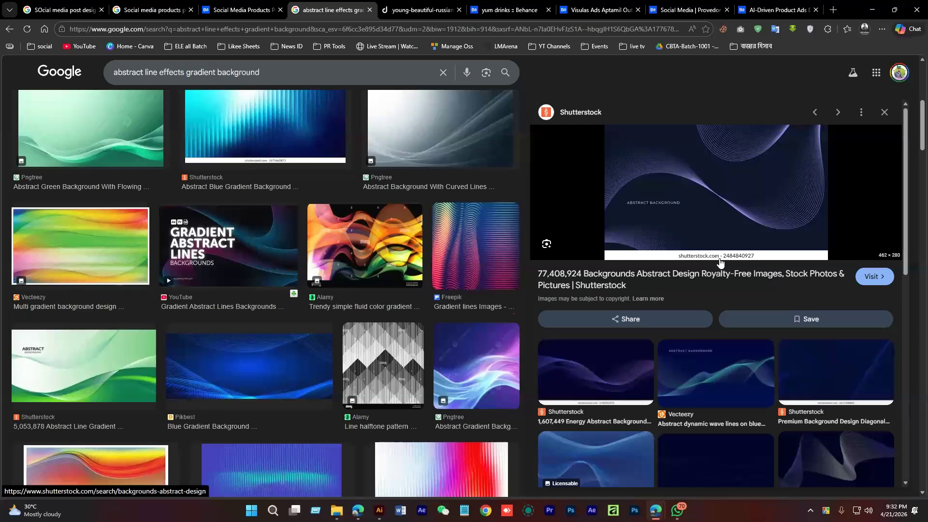
pyautogui.scroll(-3, 602, 243)
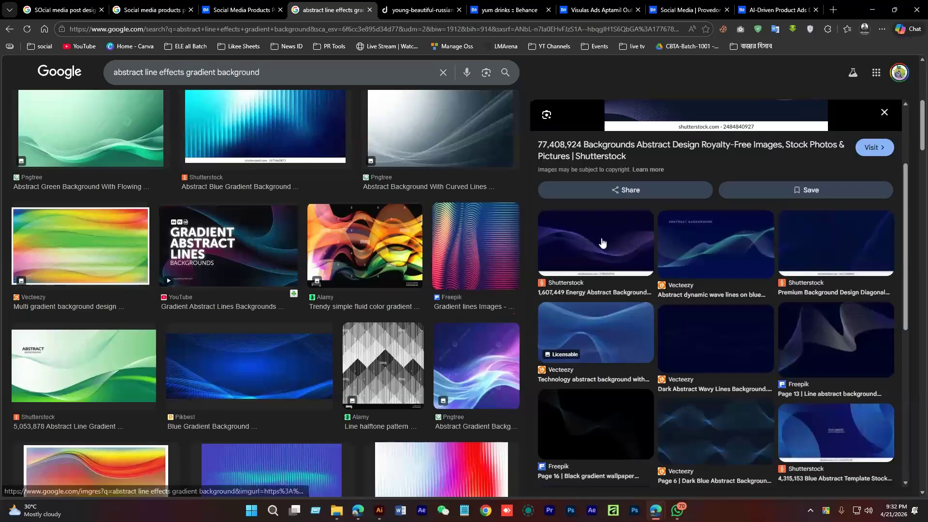
pyautogui.click(602, 242)
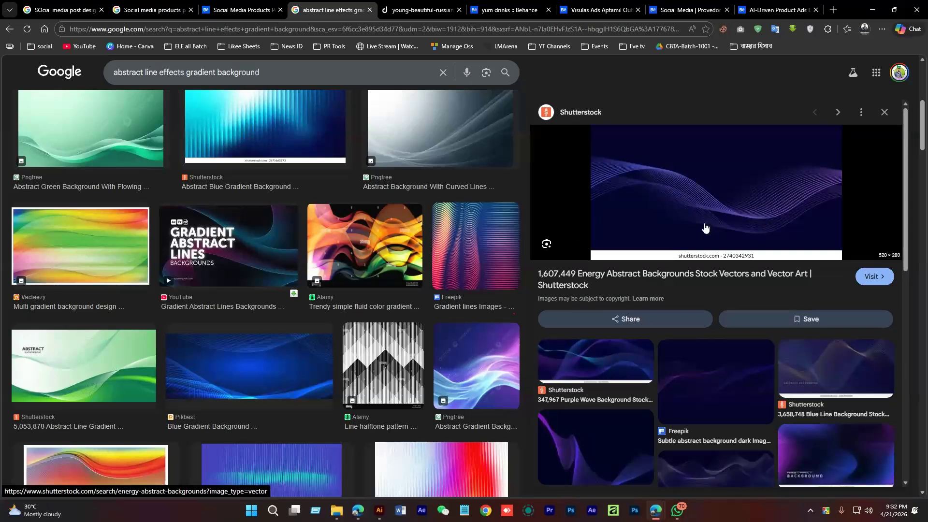
pyautogui.scroll(-4, 705, 227)
pyautogui.scroll(4, 705, 227)
pyautogui.scroll(-3, 753, 205)
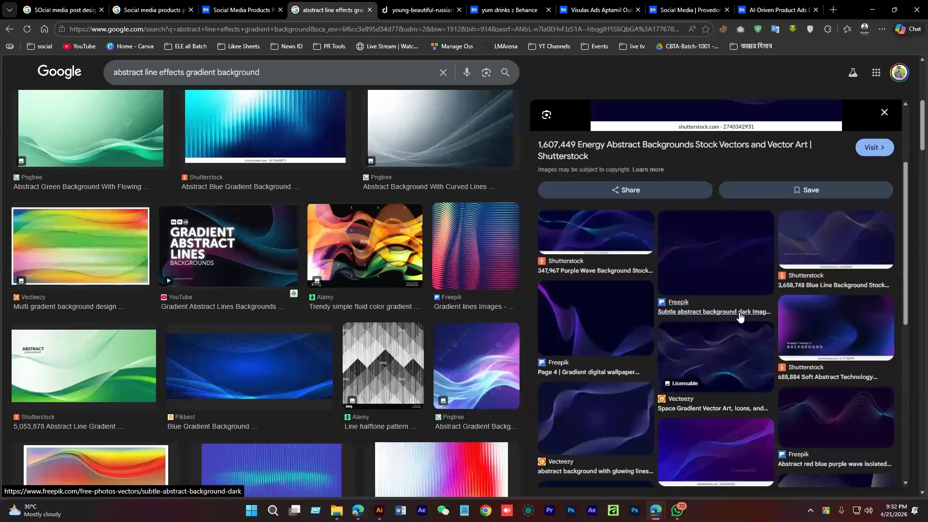
pyautogui.click(812, 243)
pyautogui.scroll(-5, 740, 283)
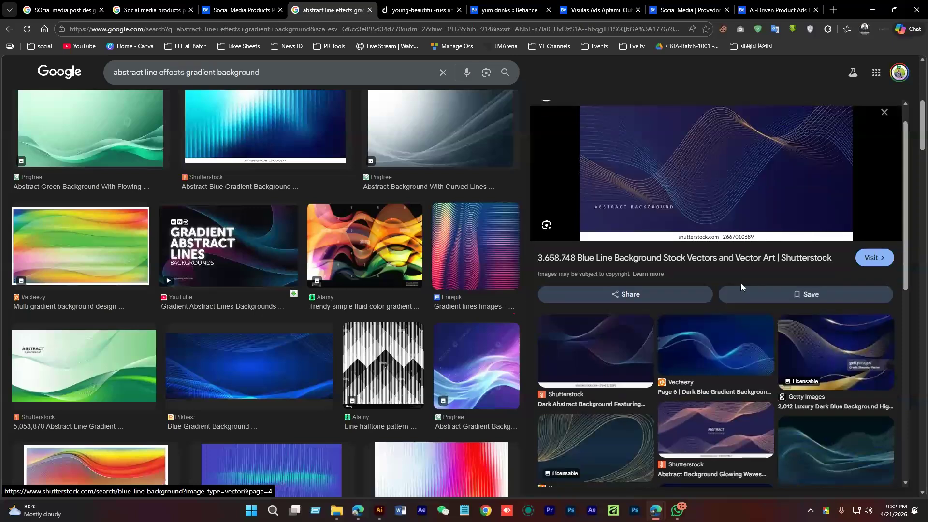
pyautogui.scroll(-2, 358, 349)
pyautogui.scroll(-1, 358, 355)
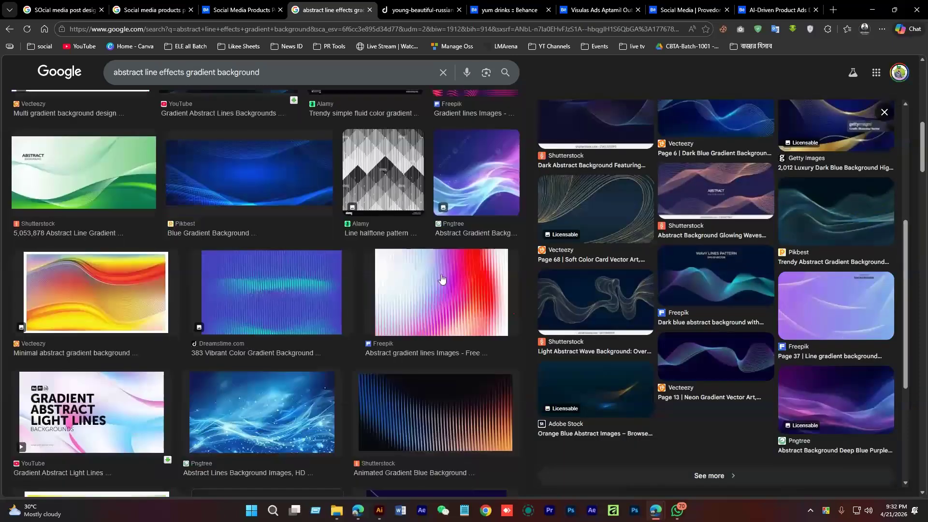
# Show all images related to the Freepik abstract gradient lines picture
pyautogui.click(432, 315)
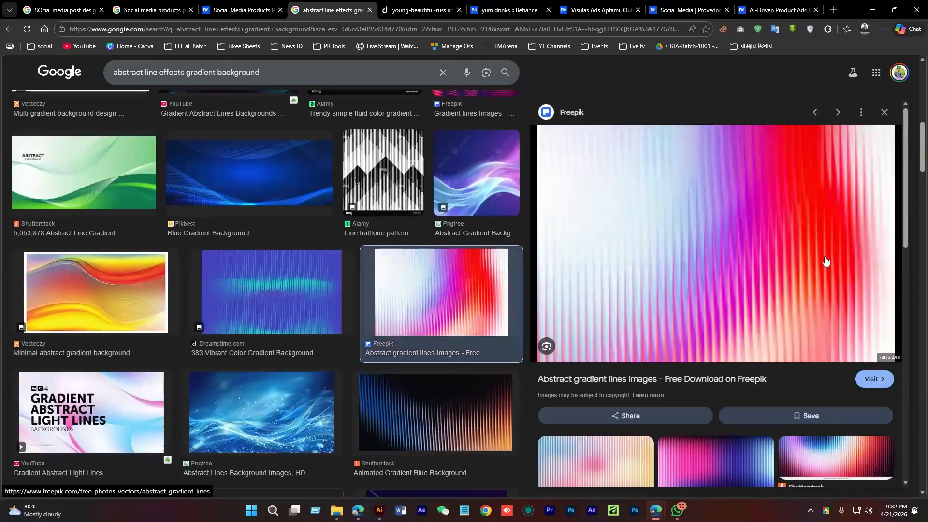
pyautogui.scroll(-4, 788, 249)
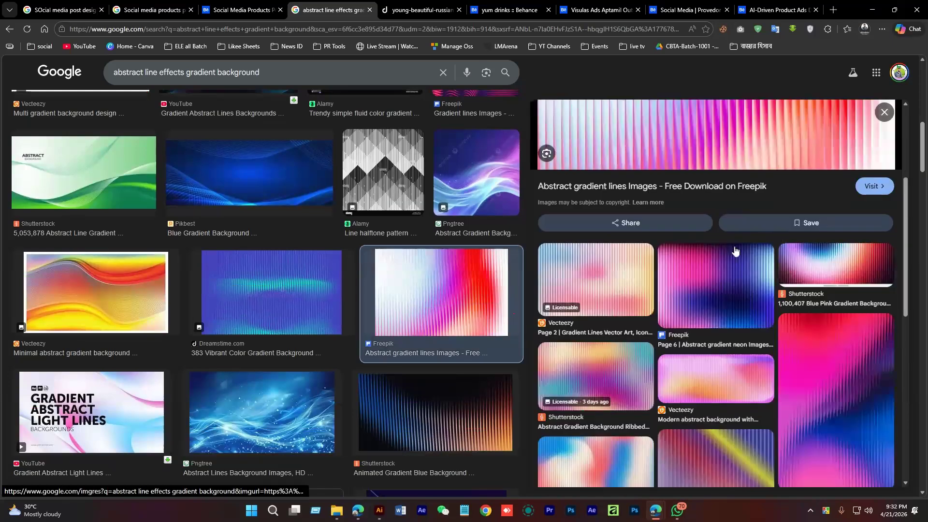
pyautogui.scroll(-5, 717, 259)
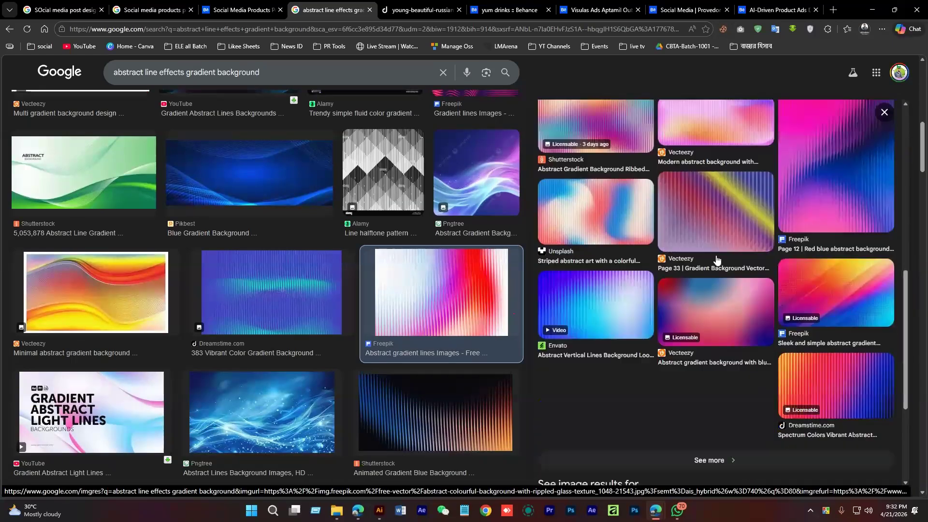
pyautogui.click(696, 460)
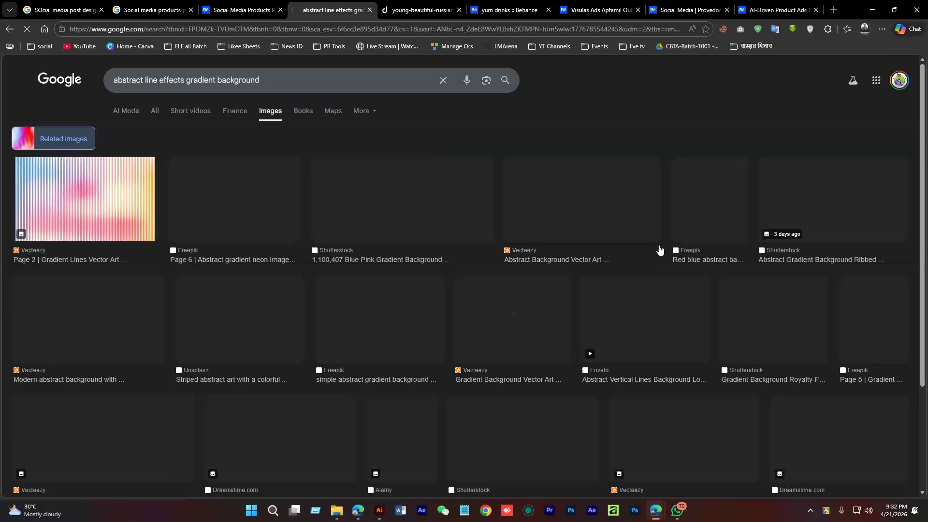
pyautogui.scroll(-1, 660, 223)
pyautogui.scroll(-5, 658, 223)
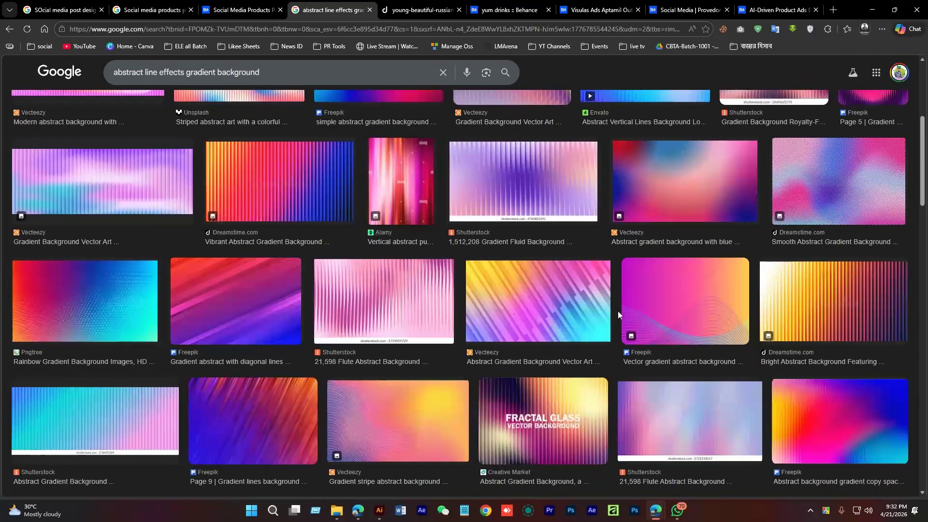